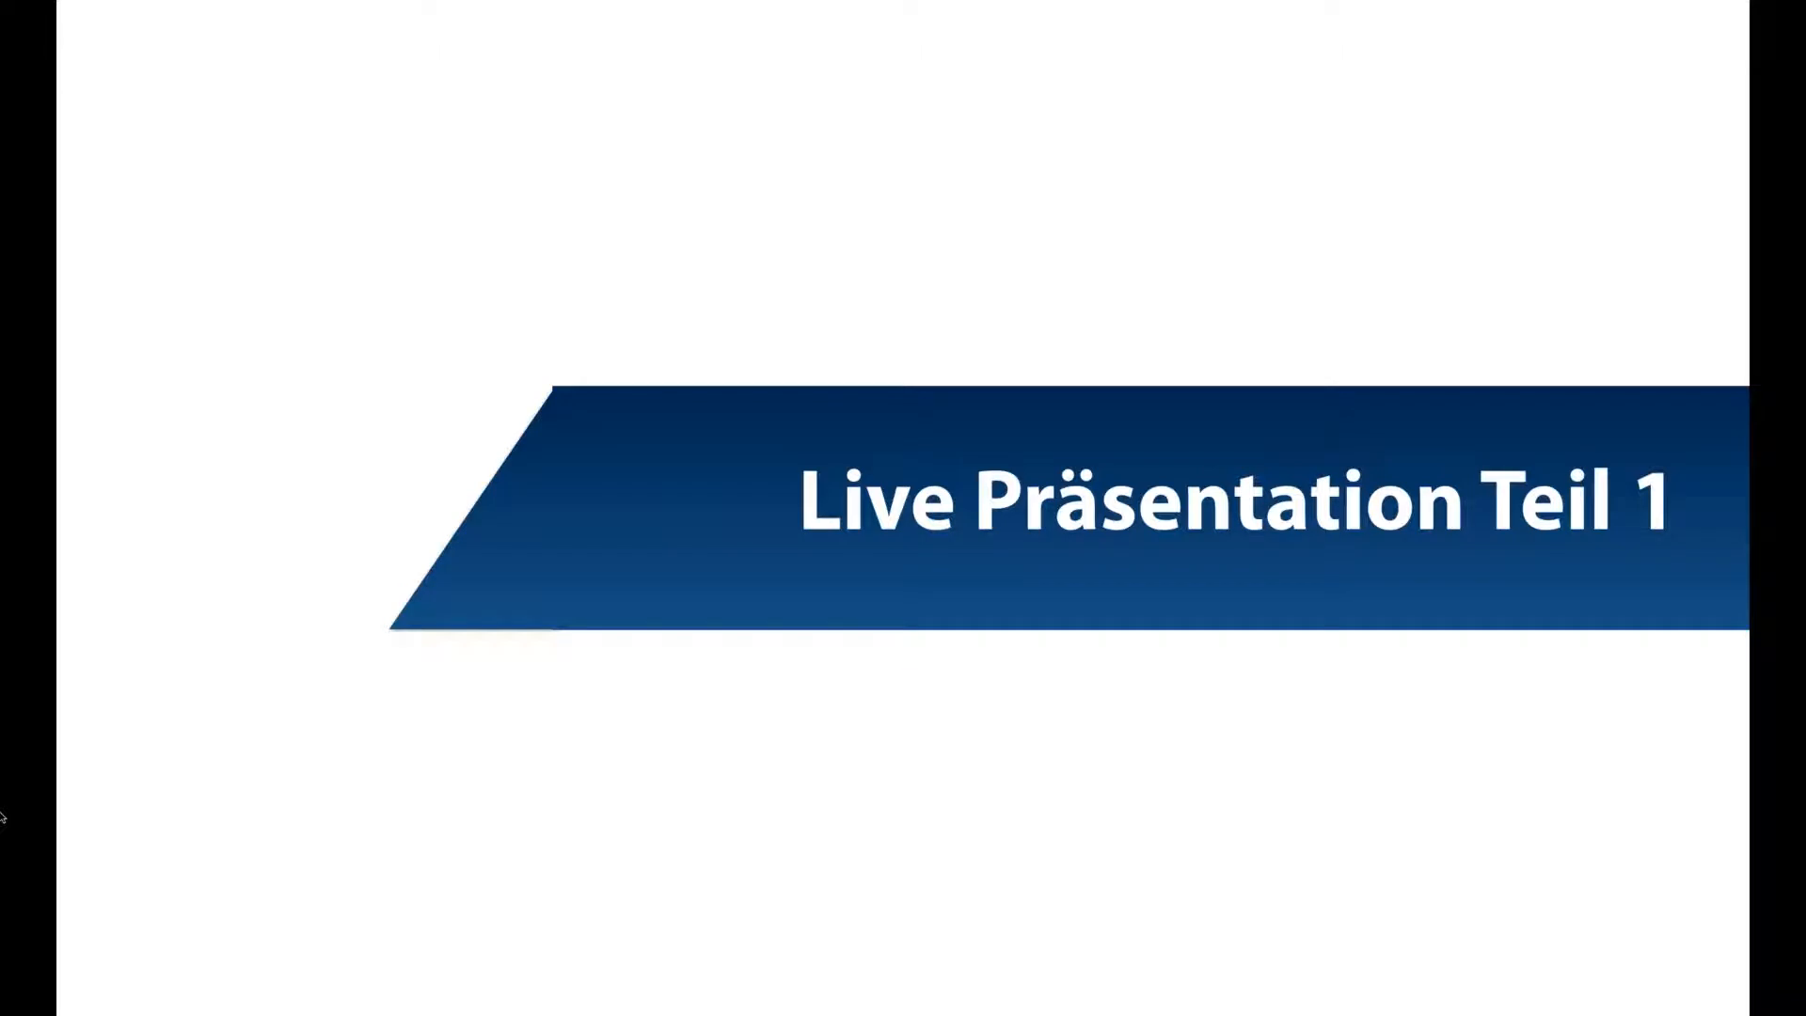
Exit the slideshow to return to editing the 'Live Präsentation Teil 1' slide
key("Escape")
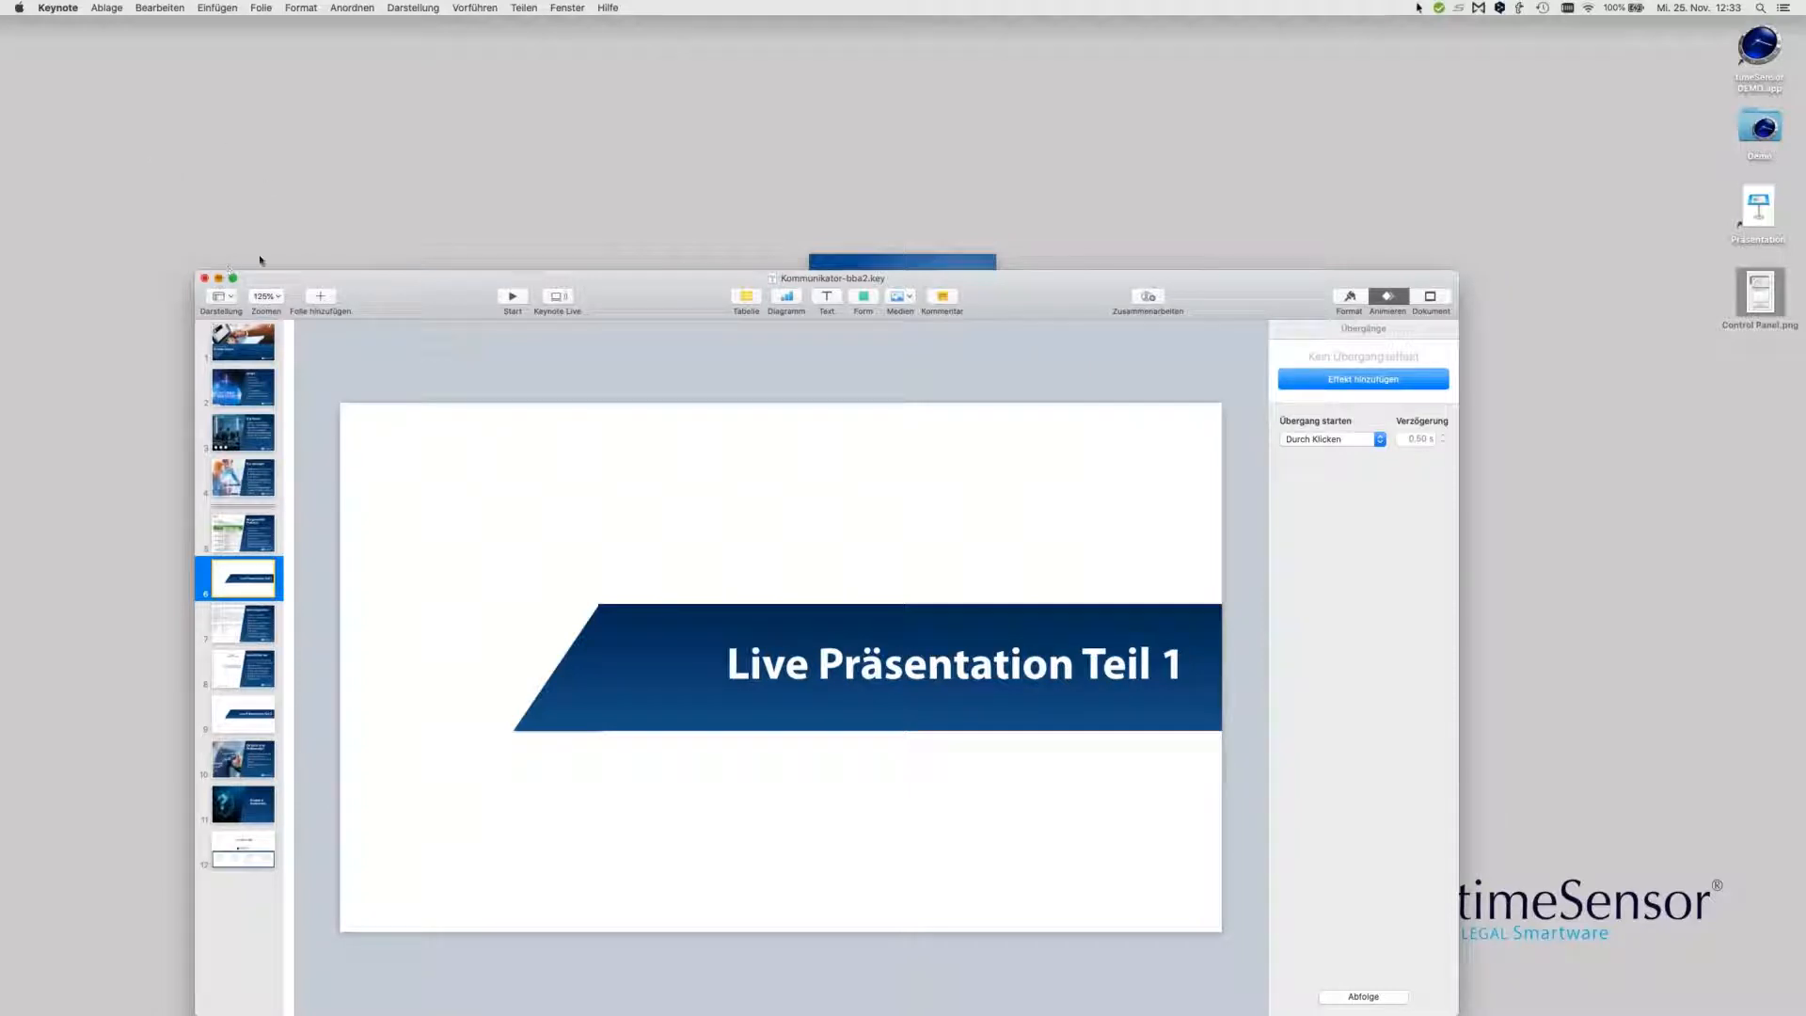
Minimize the Keynote window to reveal the timeSensor LEGAL start screen
left_click(218, 278)
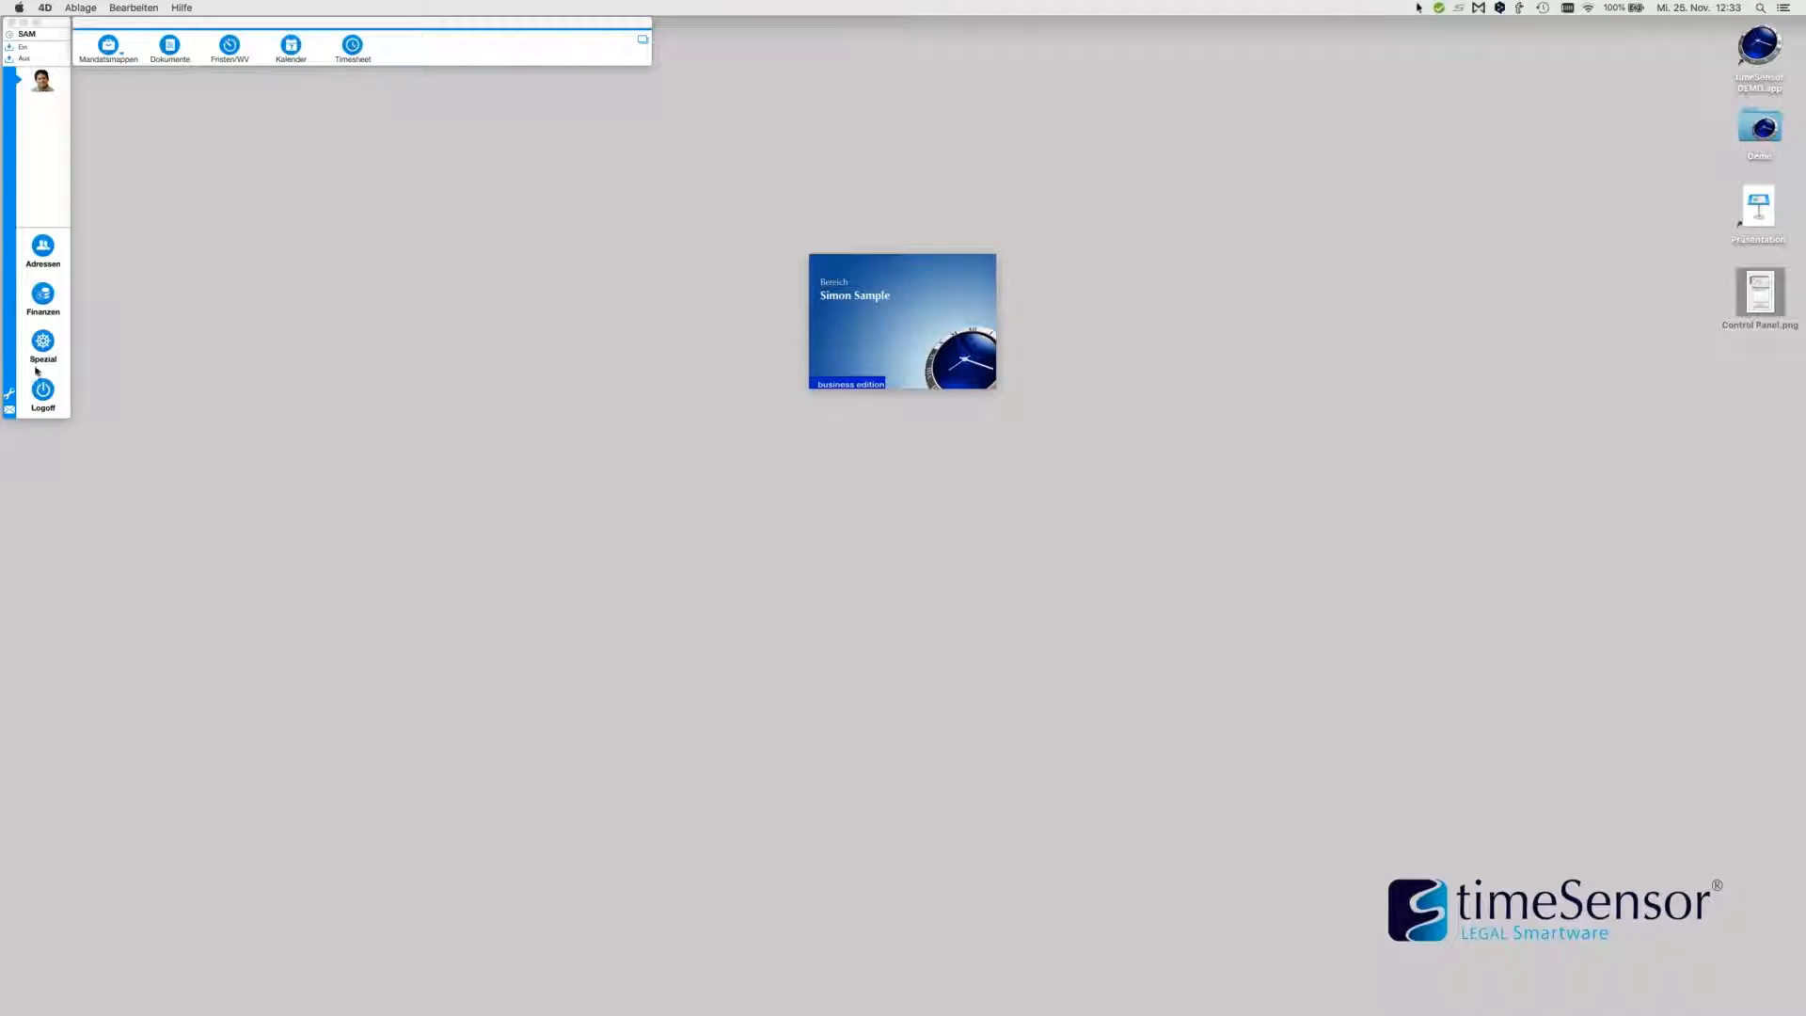
Open the Kommunikation tab of Einstellungen > Parameter and reposition the dialog
left_click(10, 393)
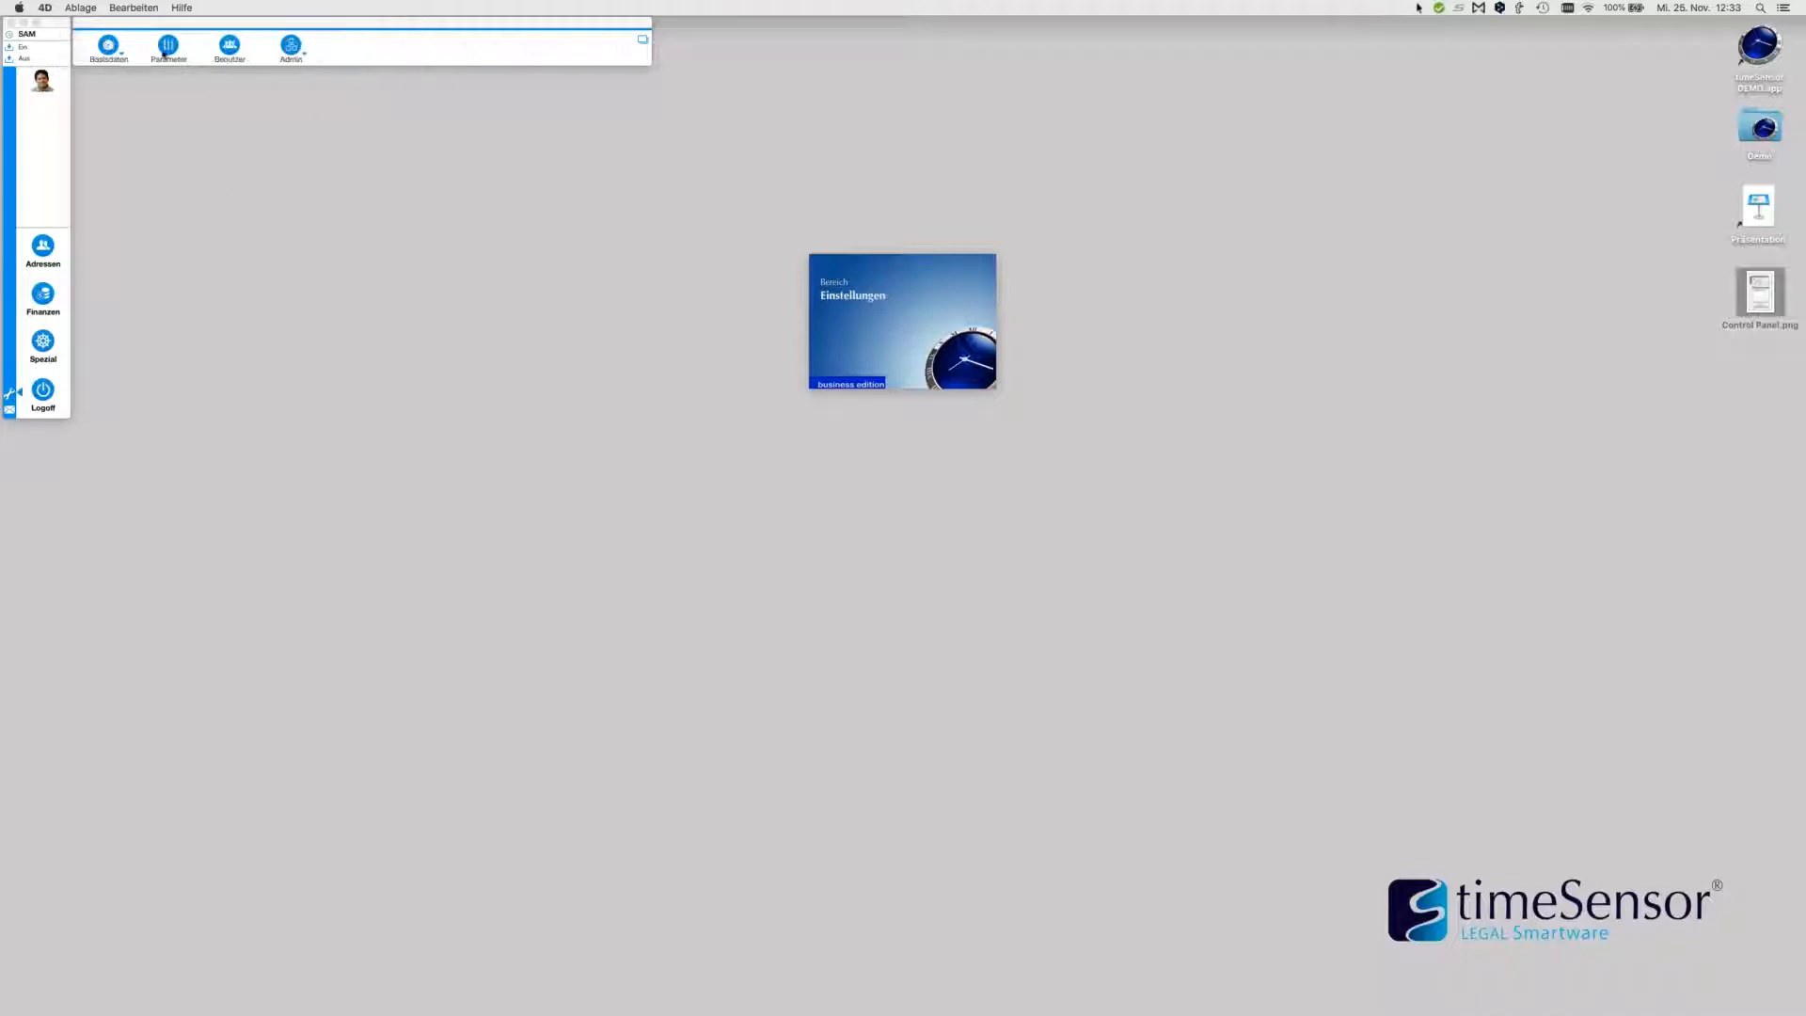
left_click(170, 47)
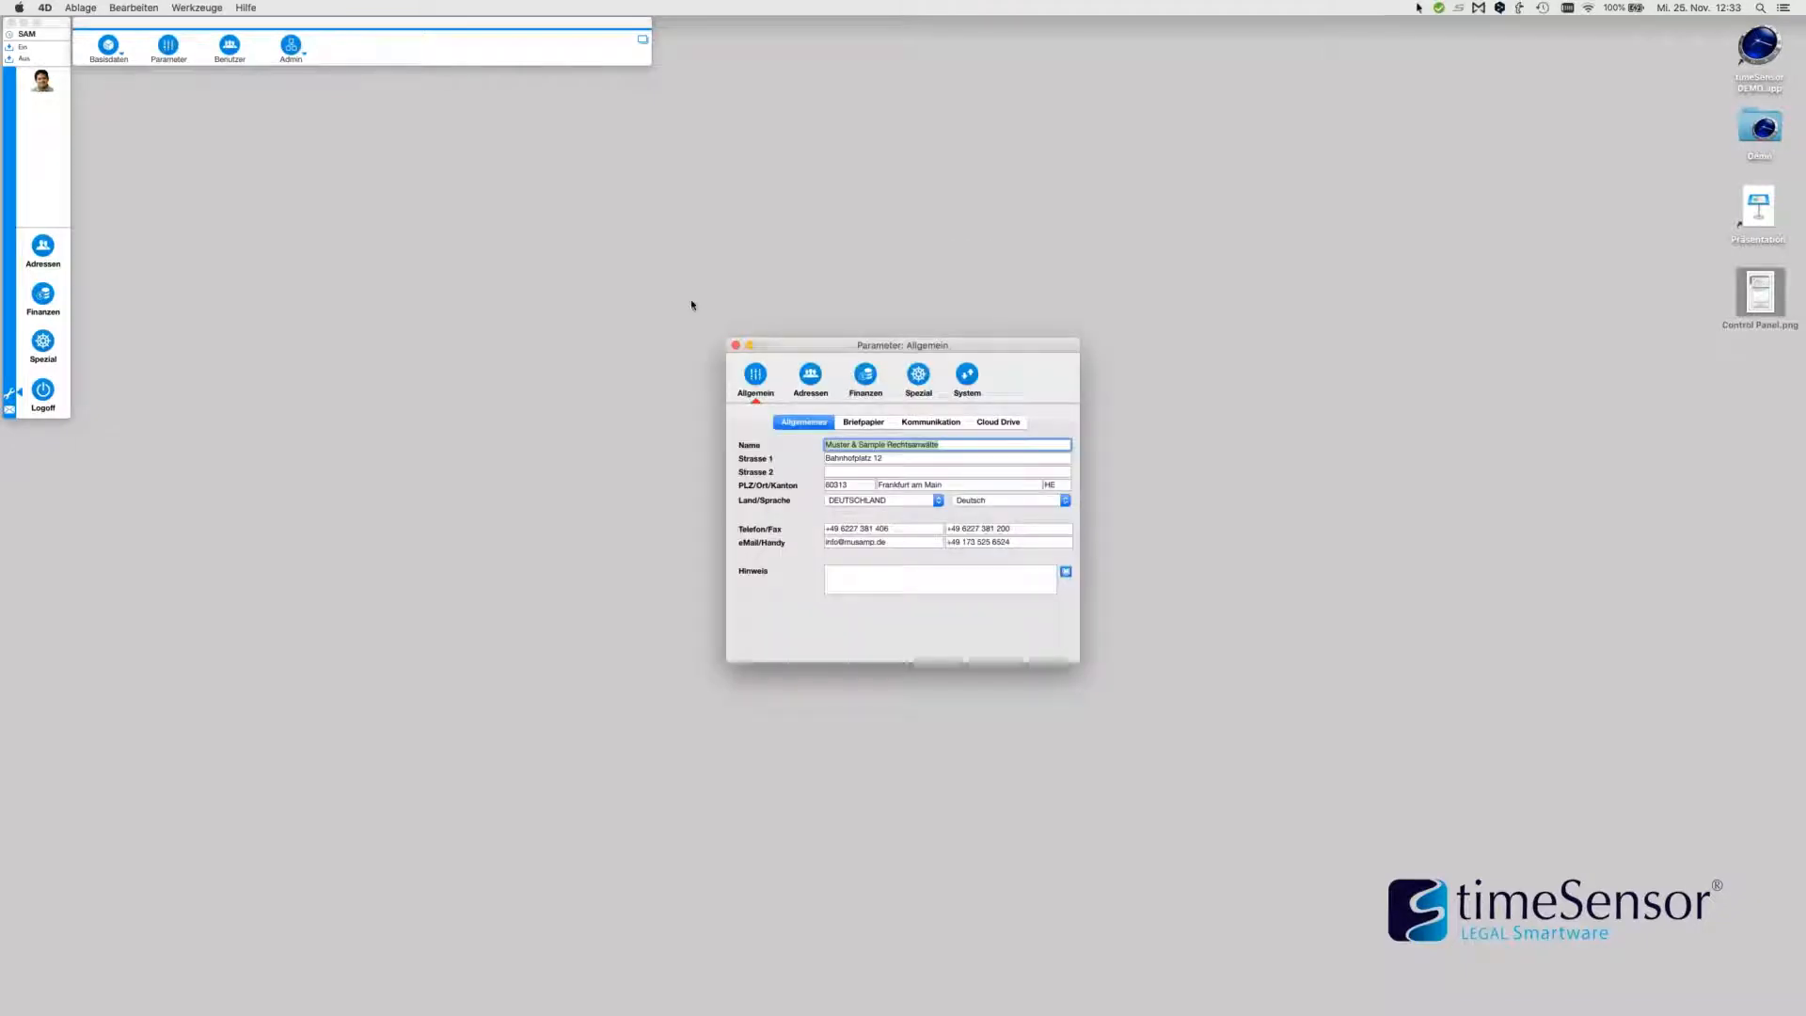
left_click(945, 423)
left_click_drag(943, 348, 811, 296)
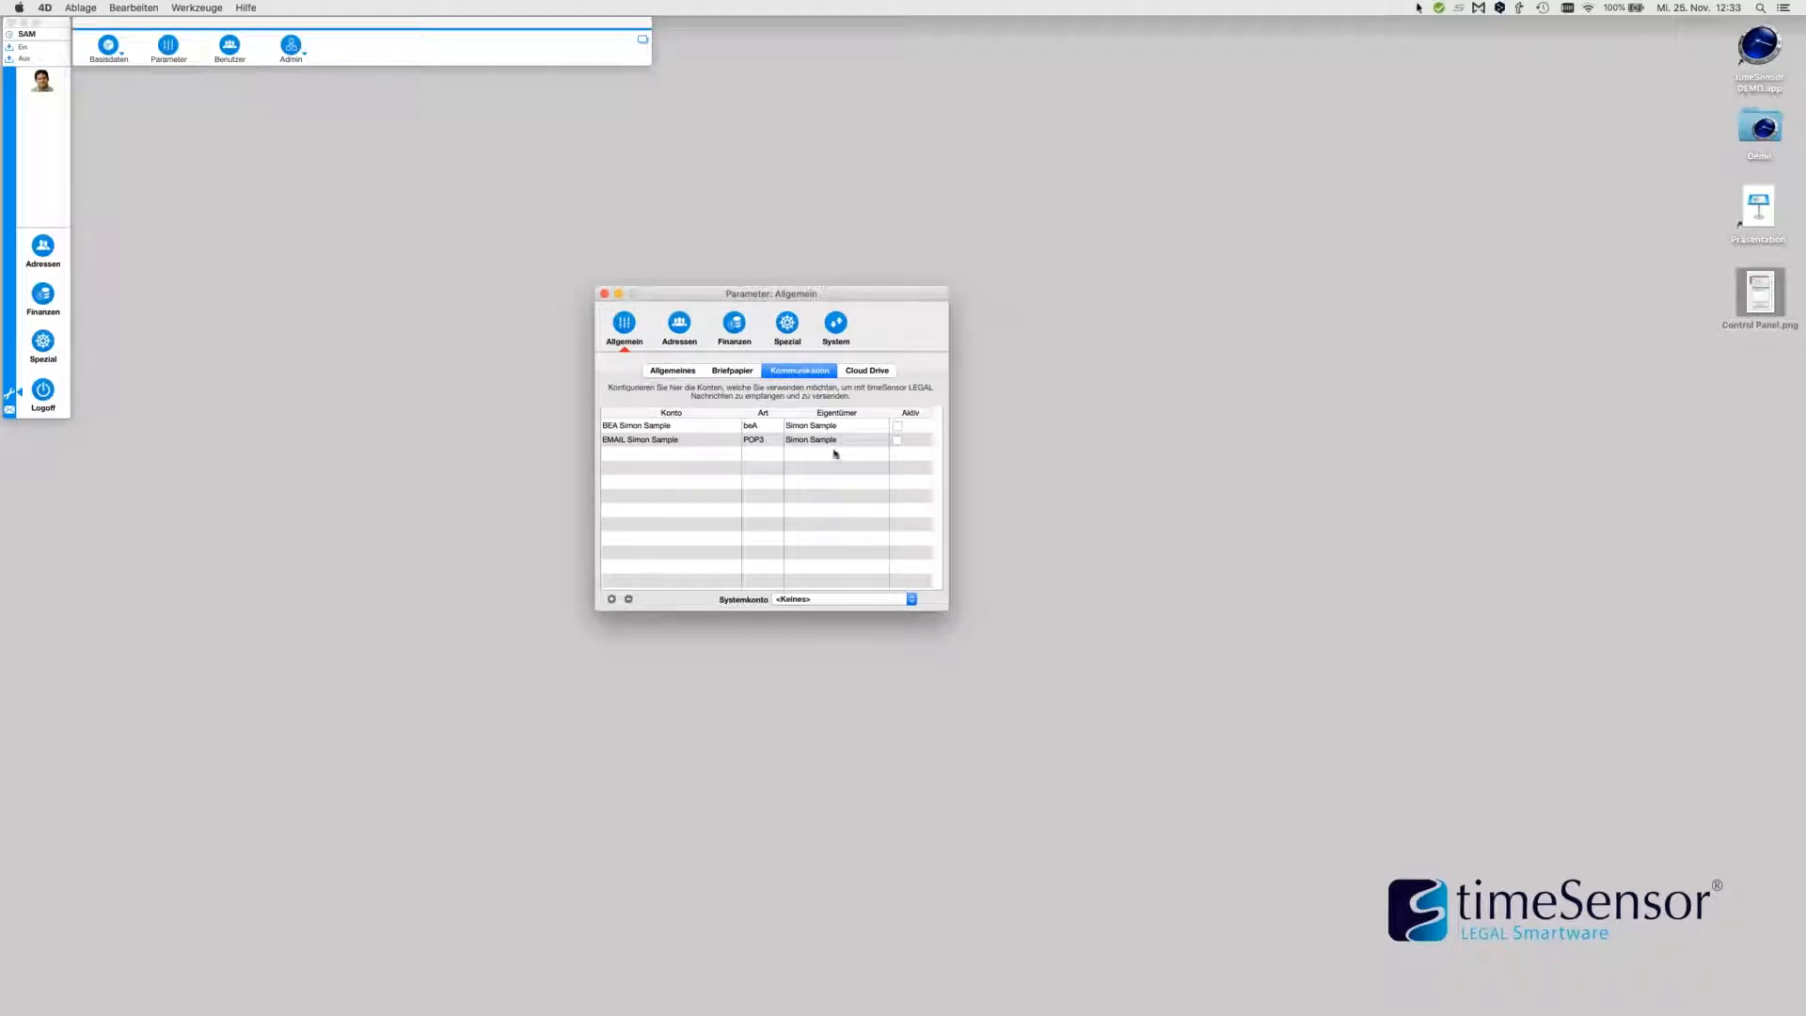
Cancel a trial new account, then tick Aktiv for the POP3 EMAIL account and close
left_click(613, 600)
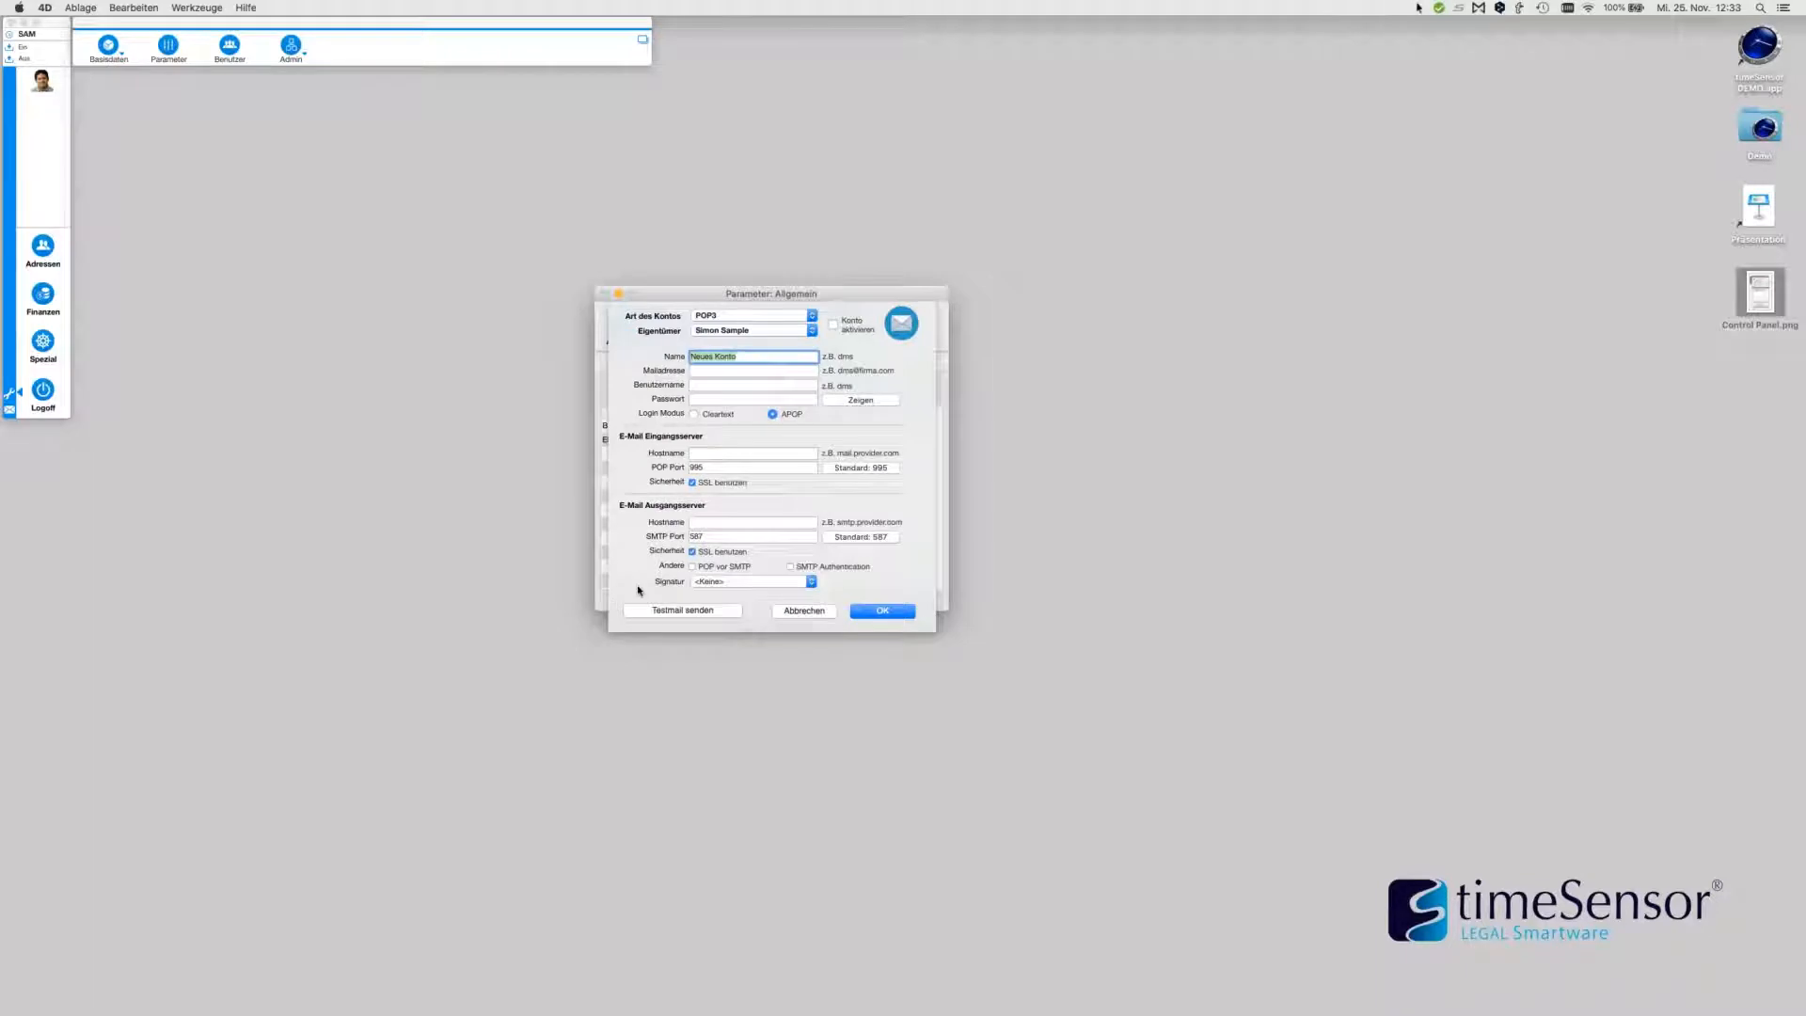
left_click(786, 315)
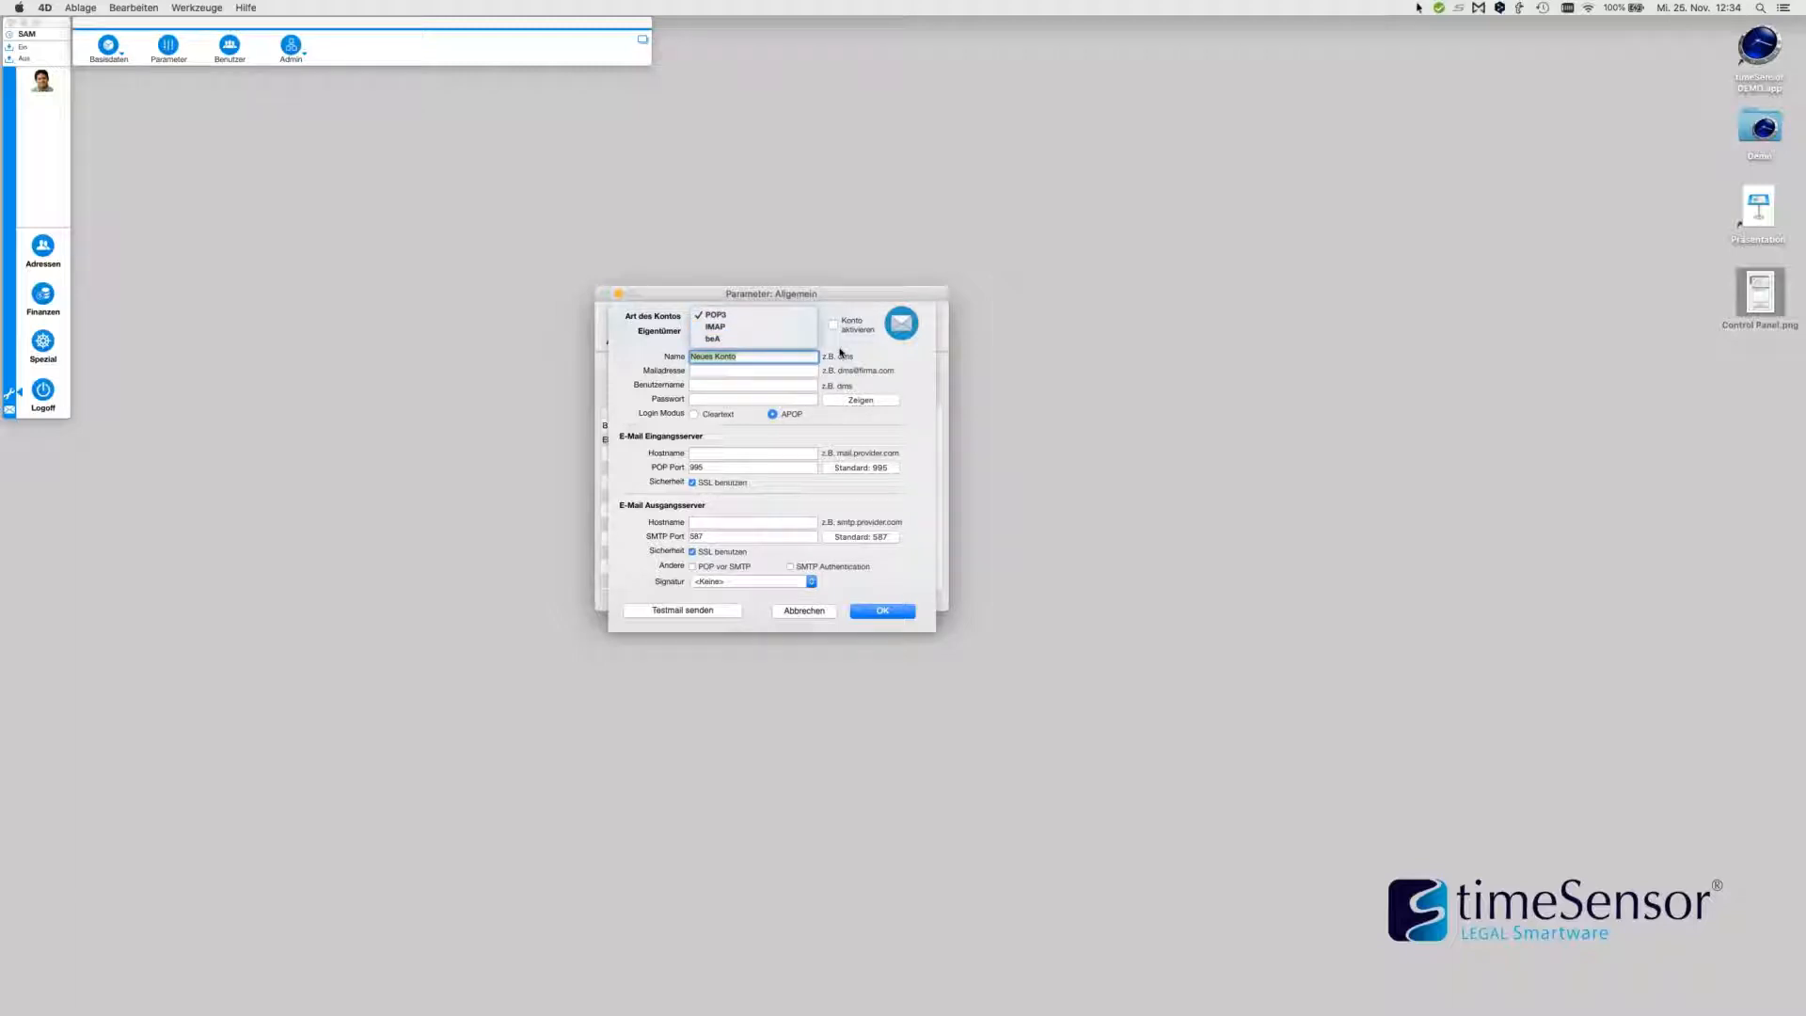
left_click(843, 384)
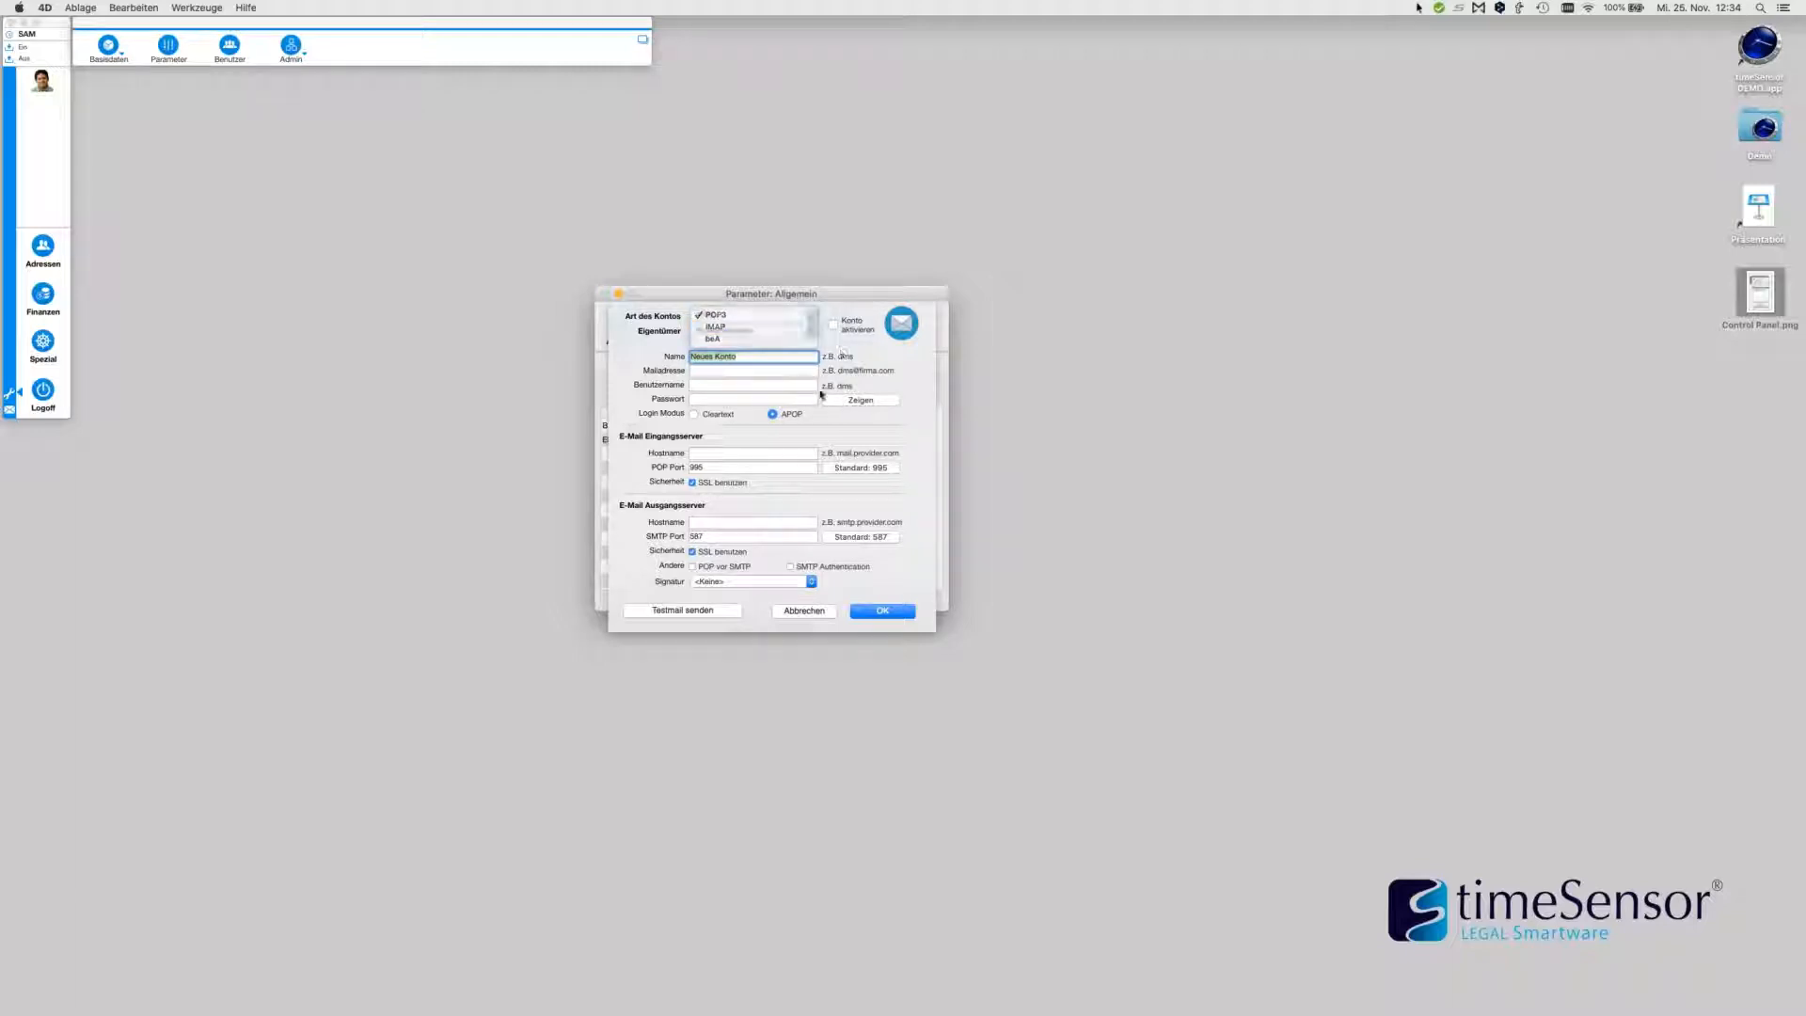
left_click(805, 612)
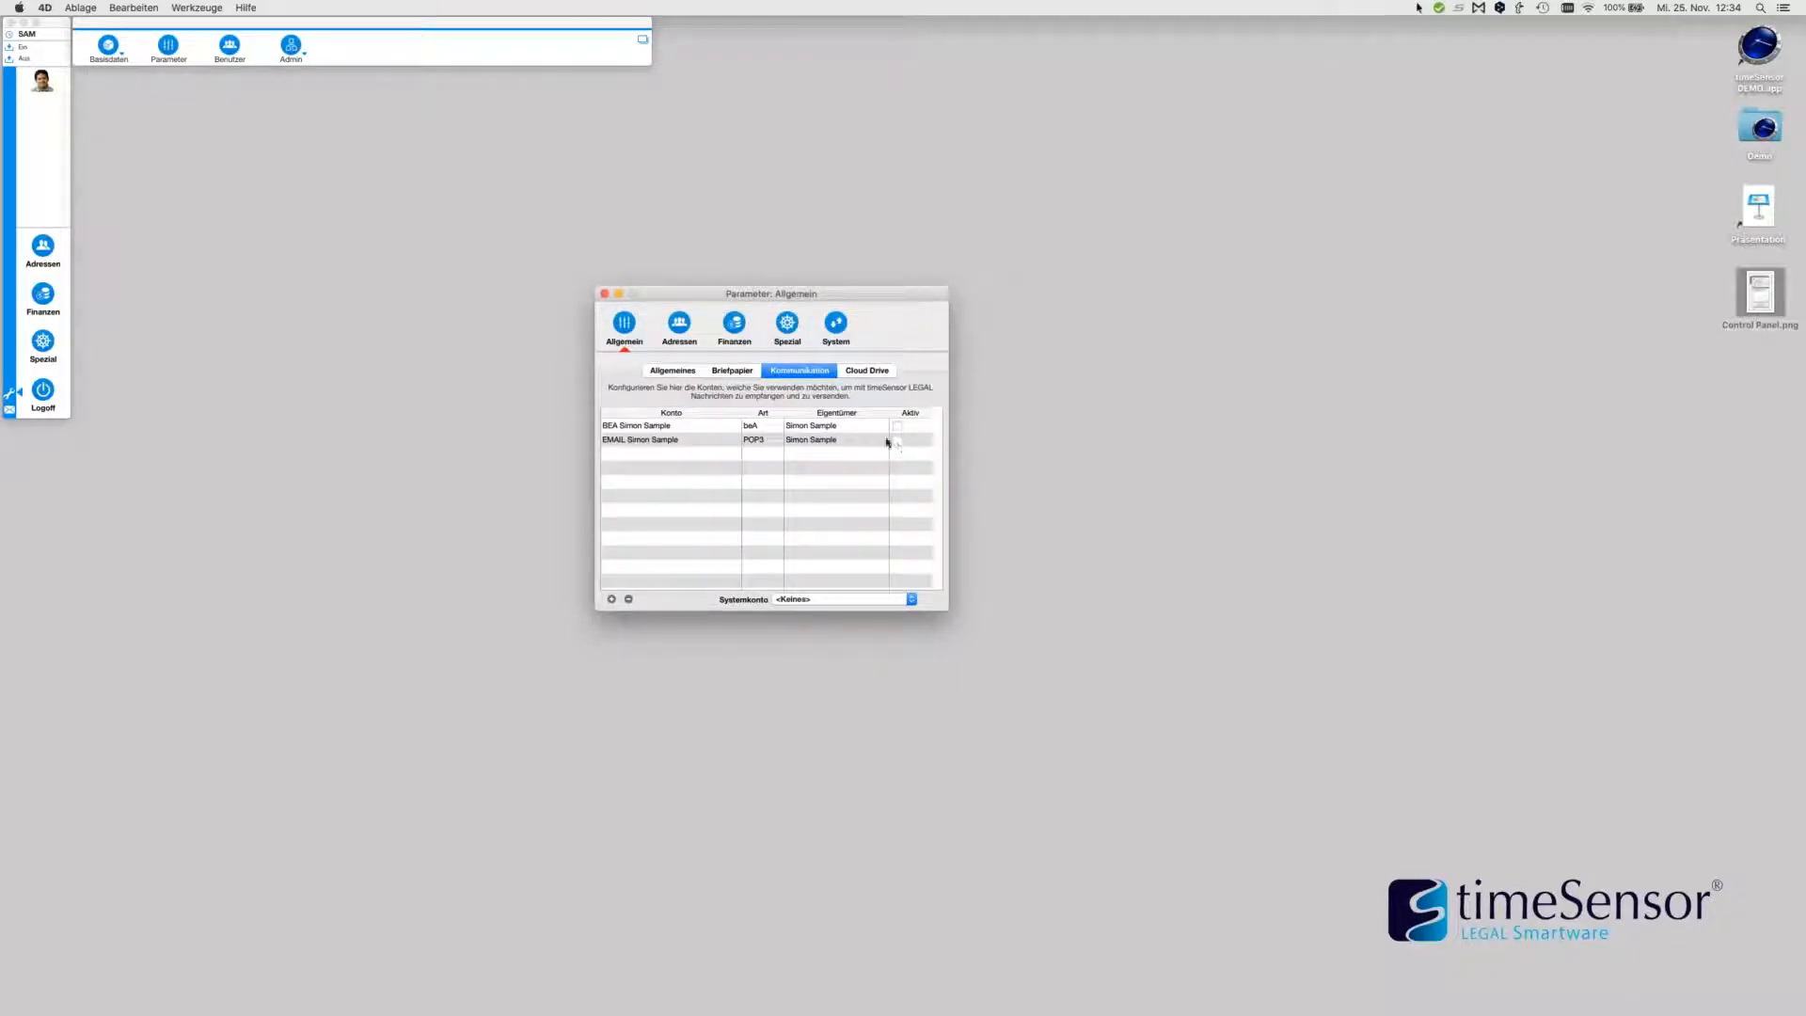
left_click(899, 440)
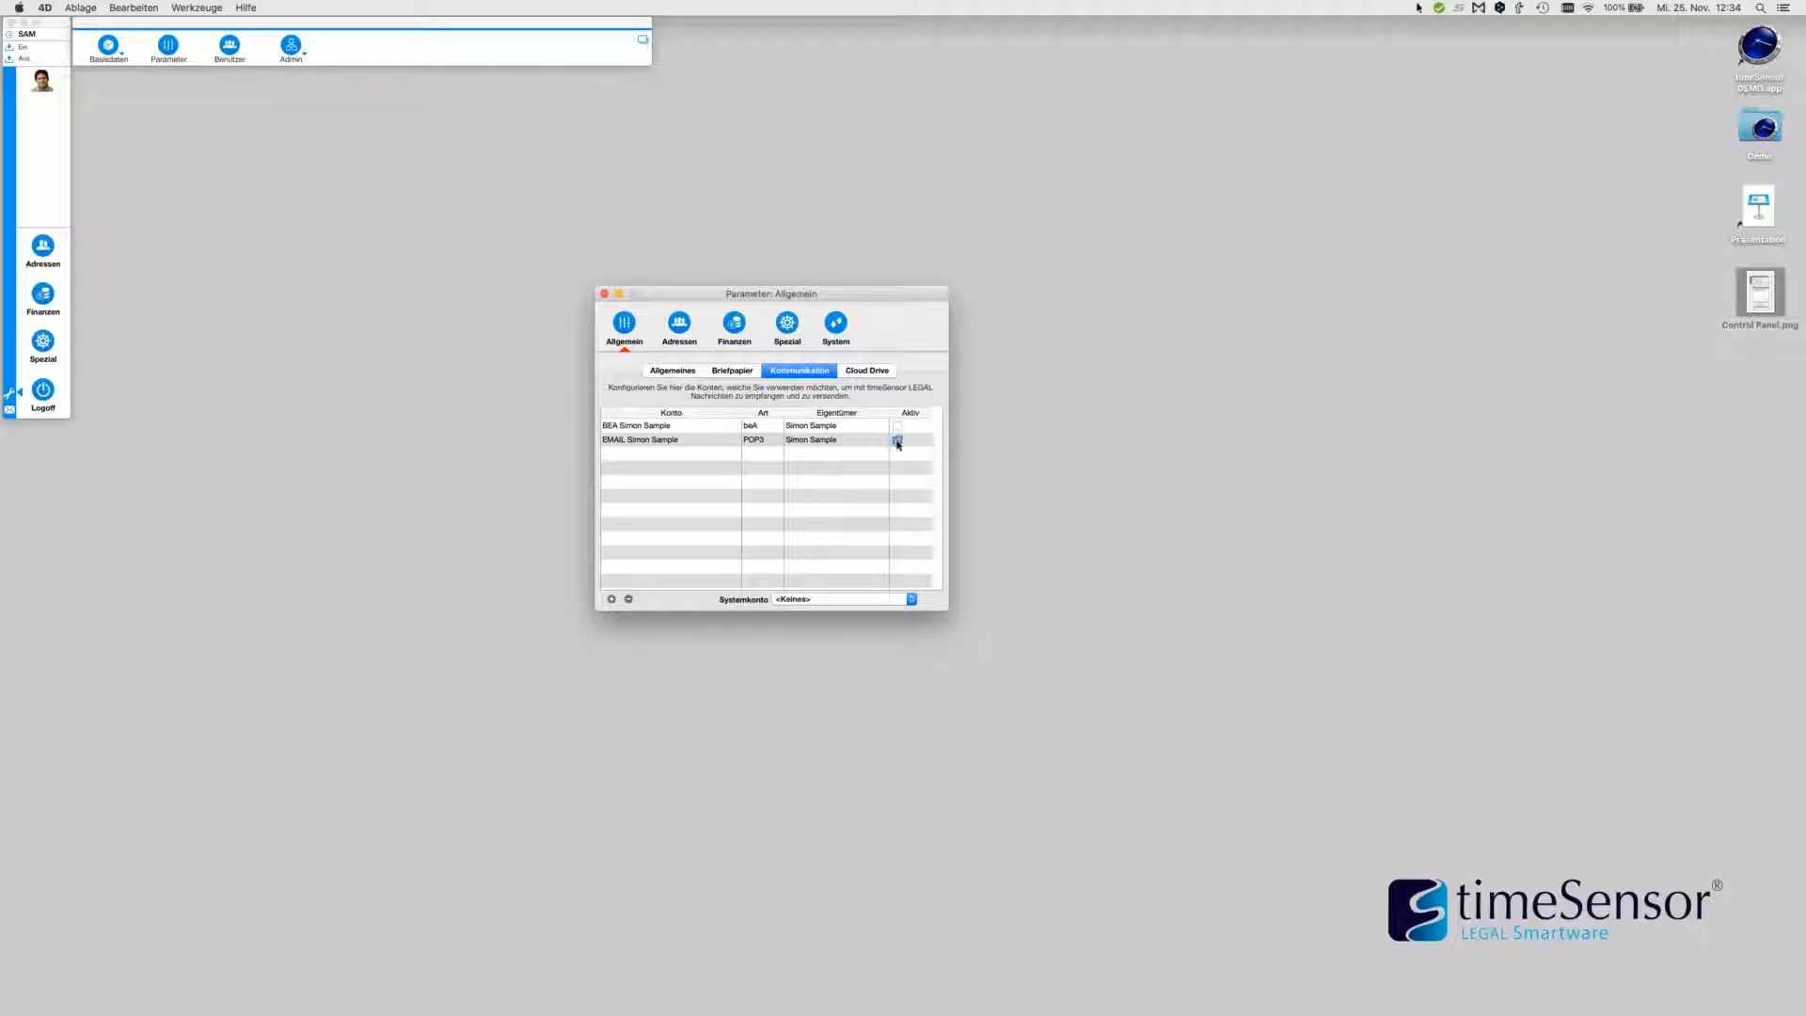
left_click(606, 294)
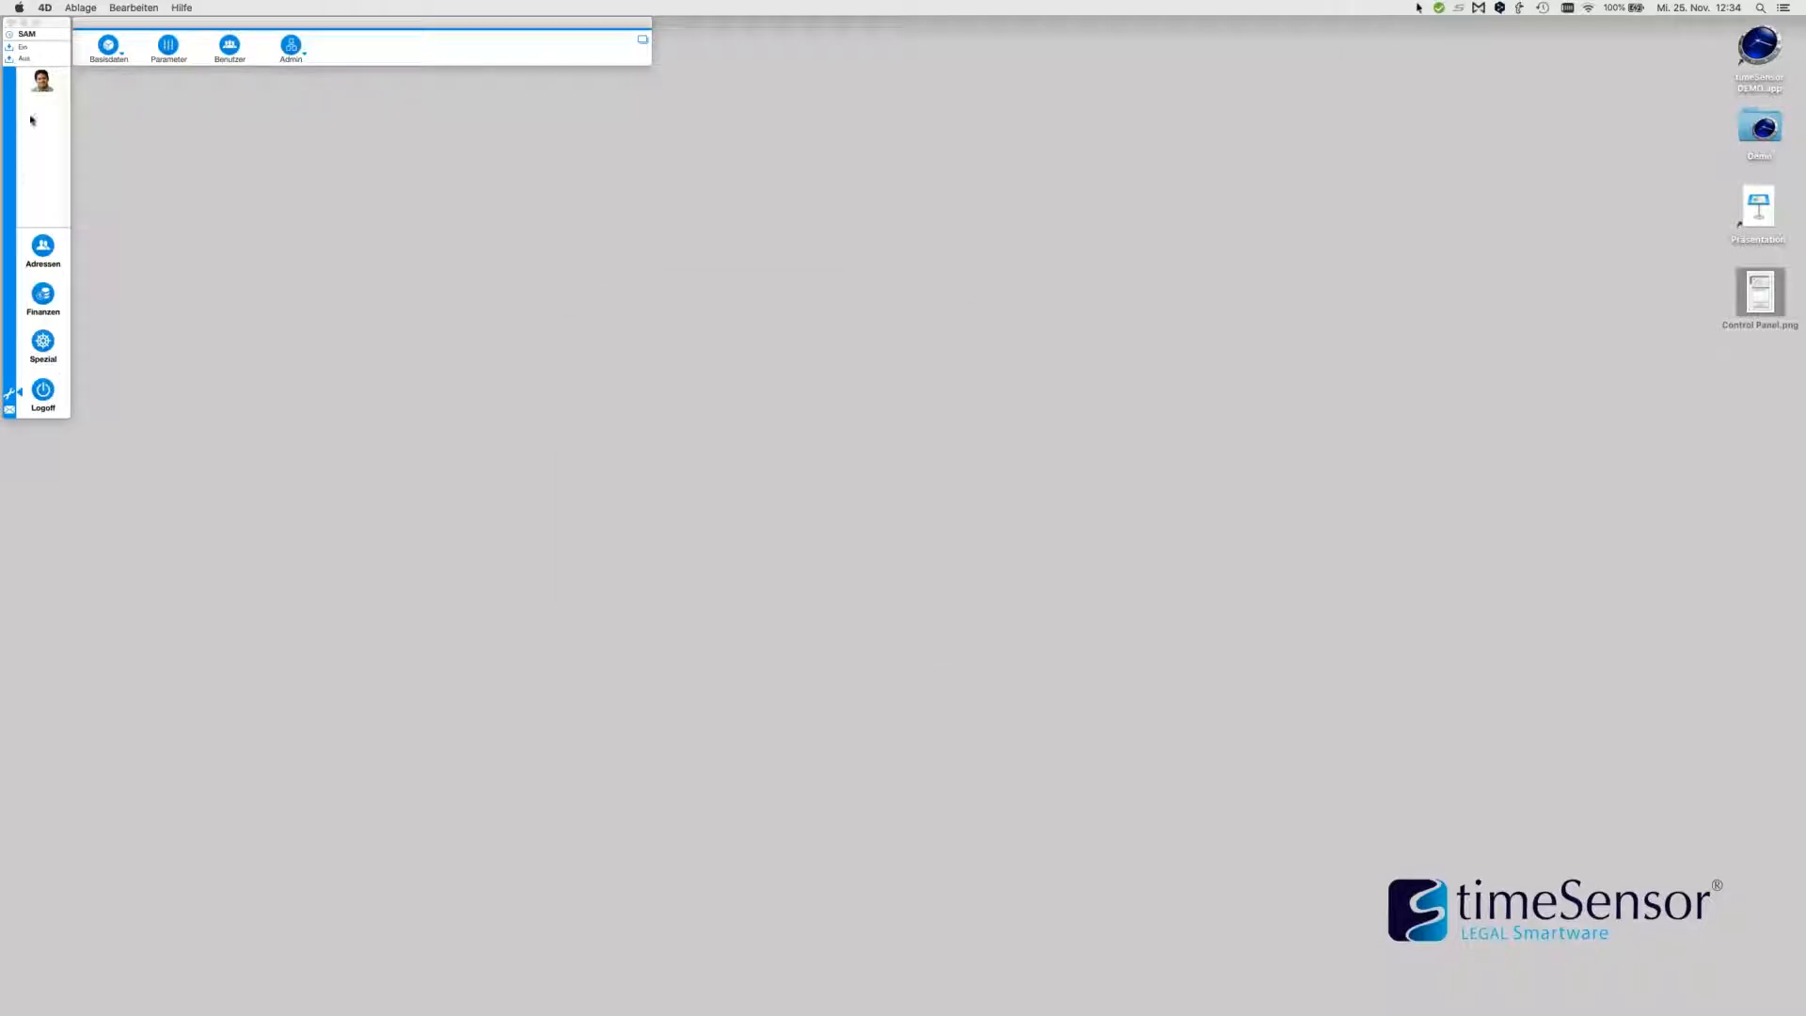
Go back to the user's working area and launch the Kommunikator mail module
left_click(42, 85)
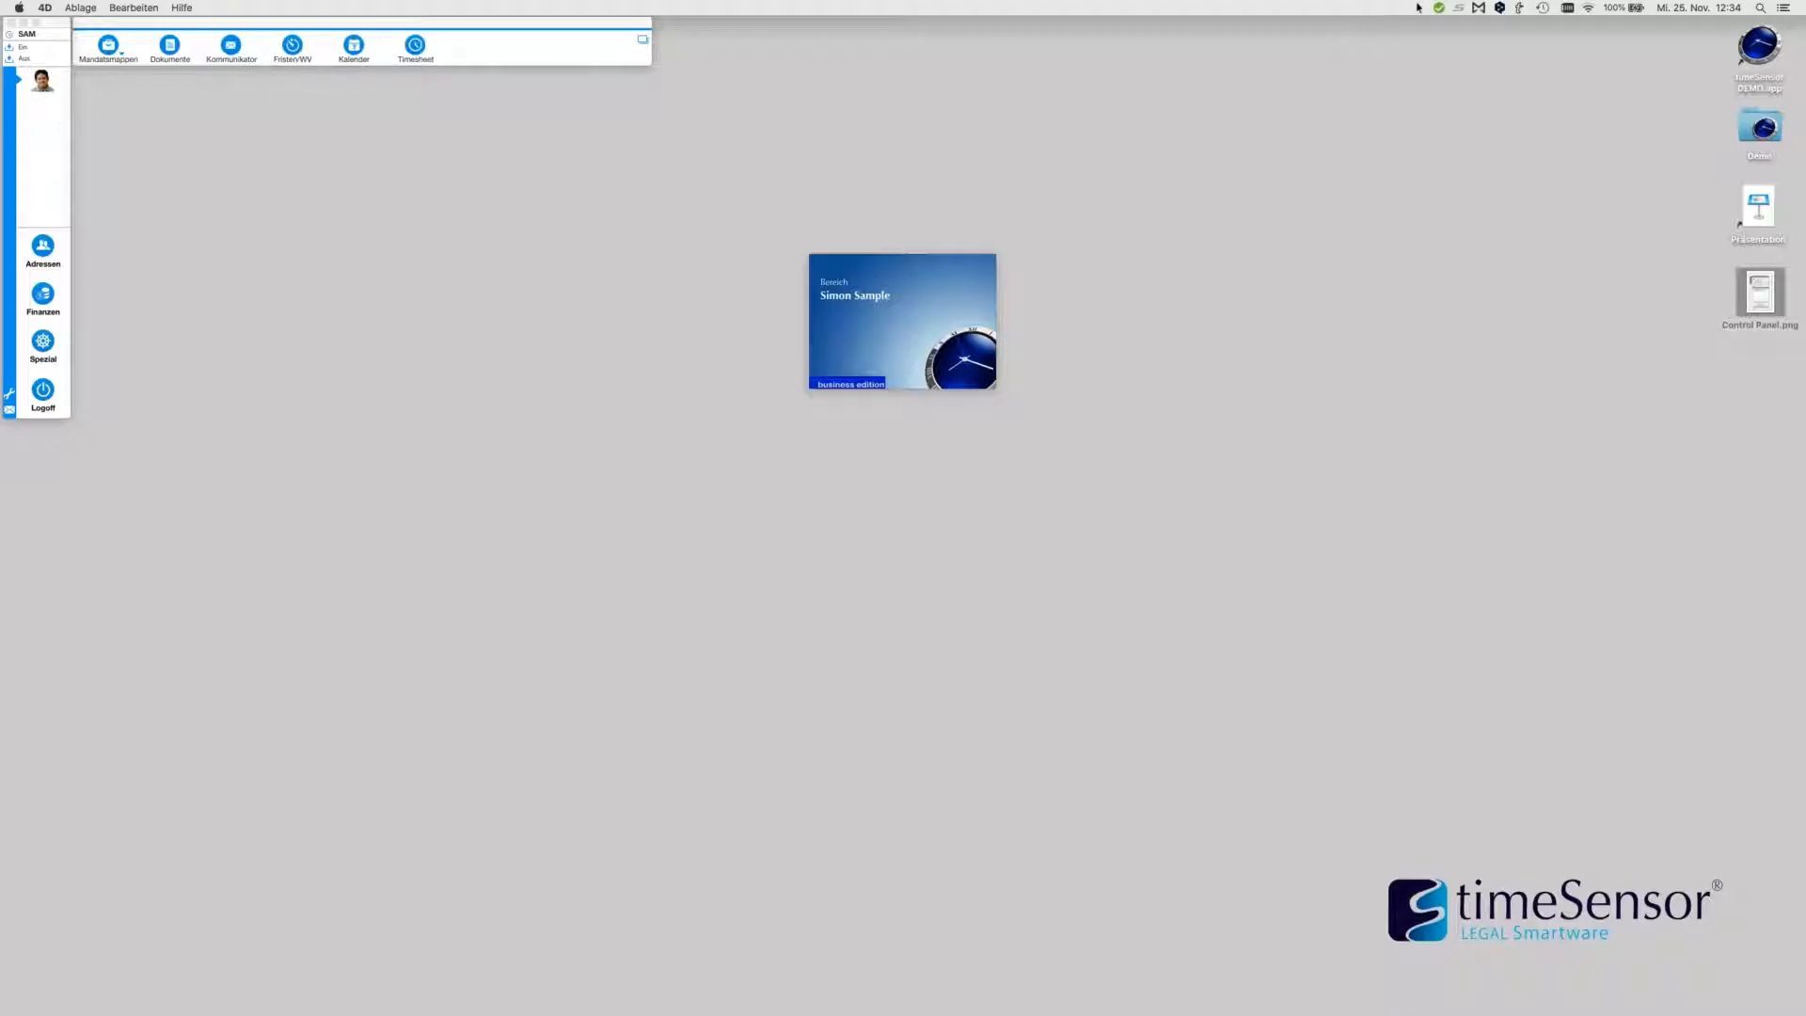
left_click(230, 48)
left_click(231, 48)
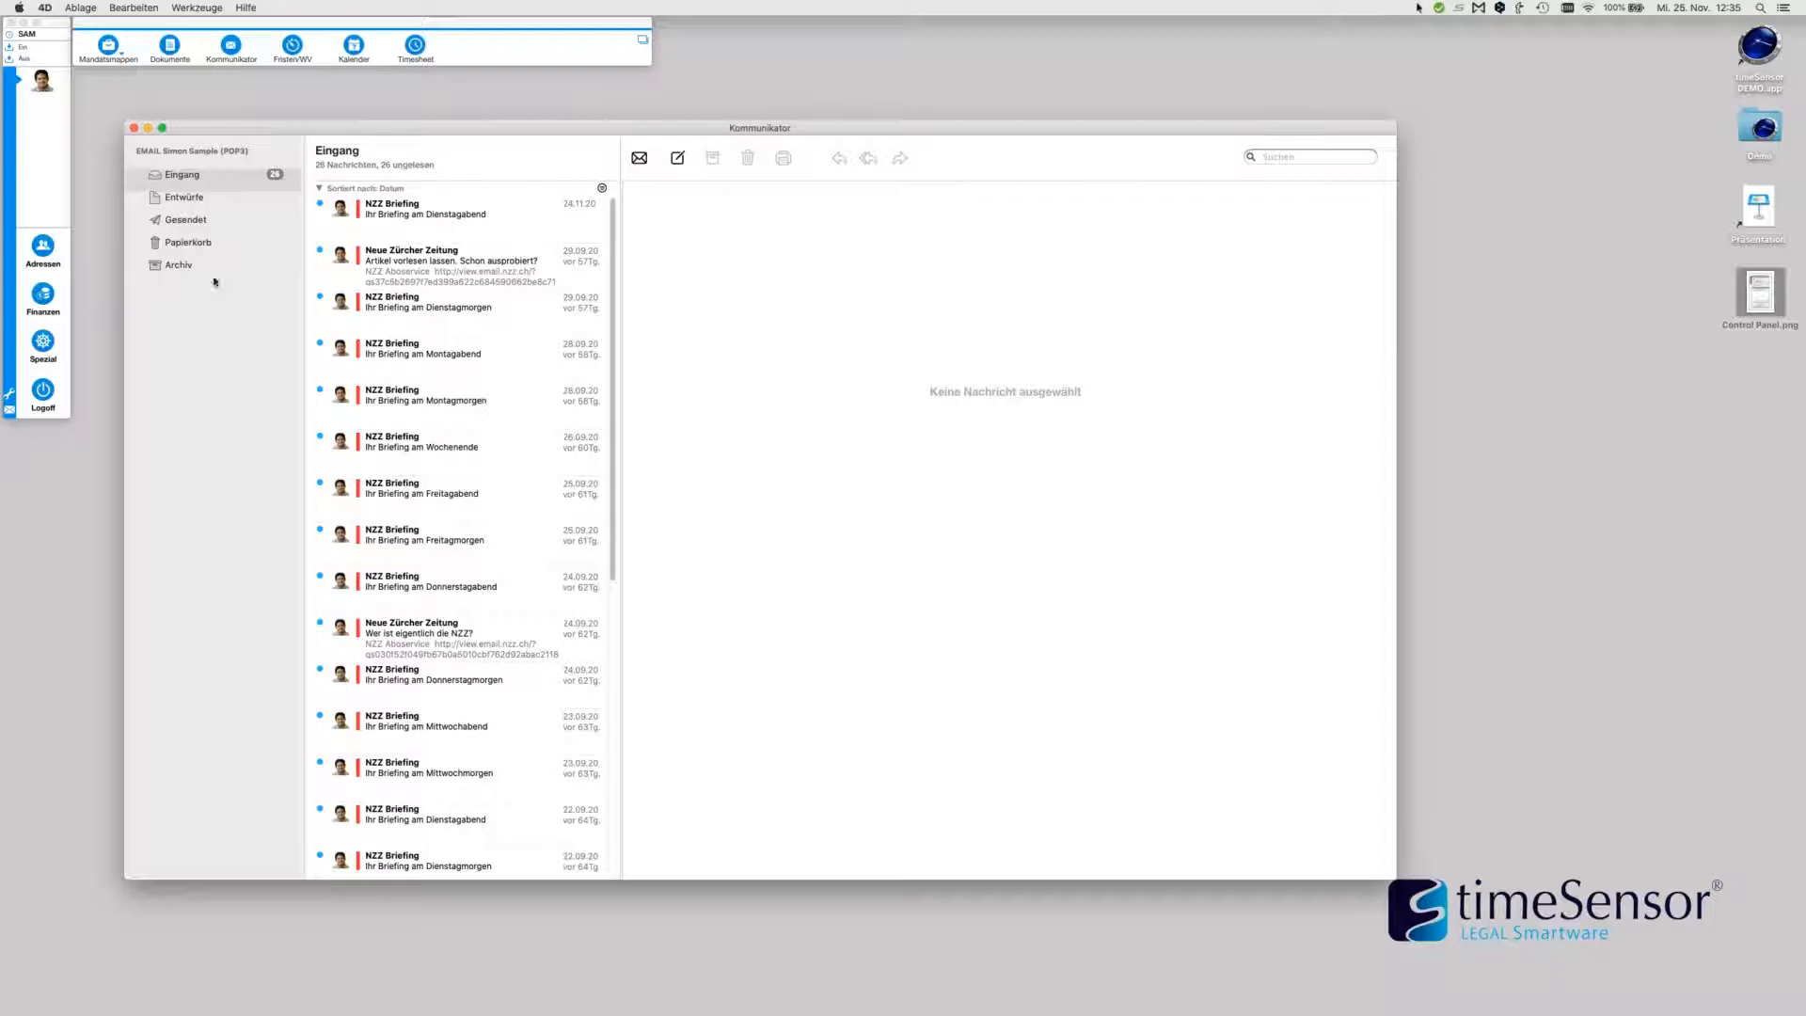
Browse the Entwürfe, Gesendet, Papierkorb and Archiv folders, then return to the 26-message Eingang
left_click(188, 200)
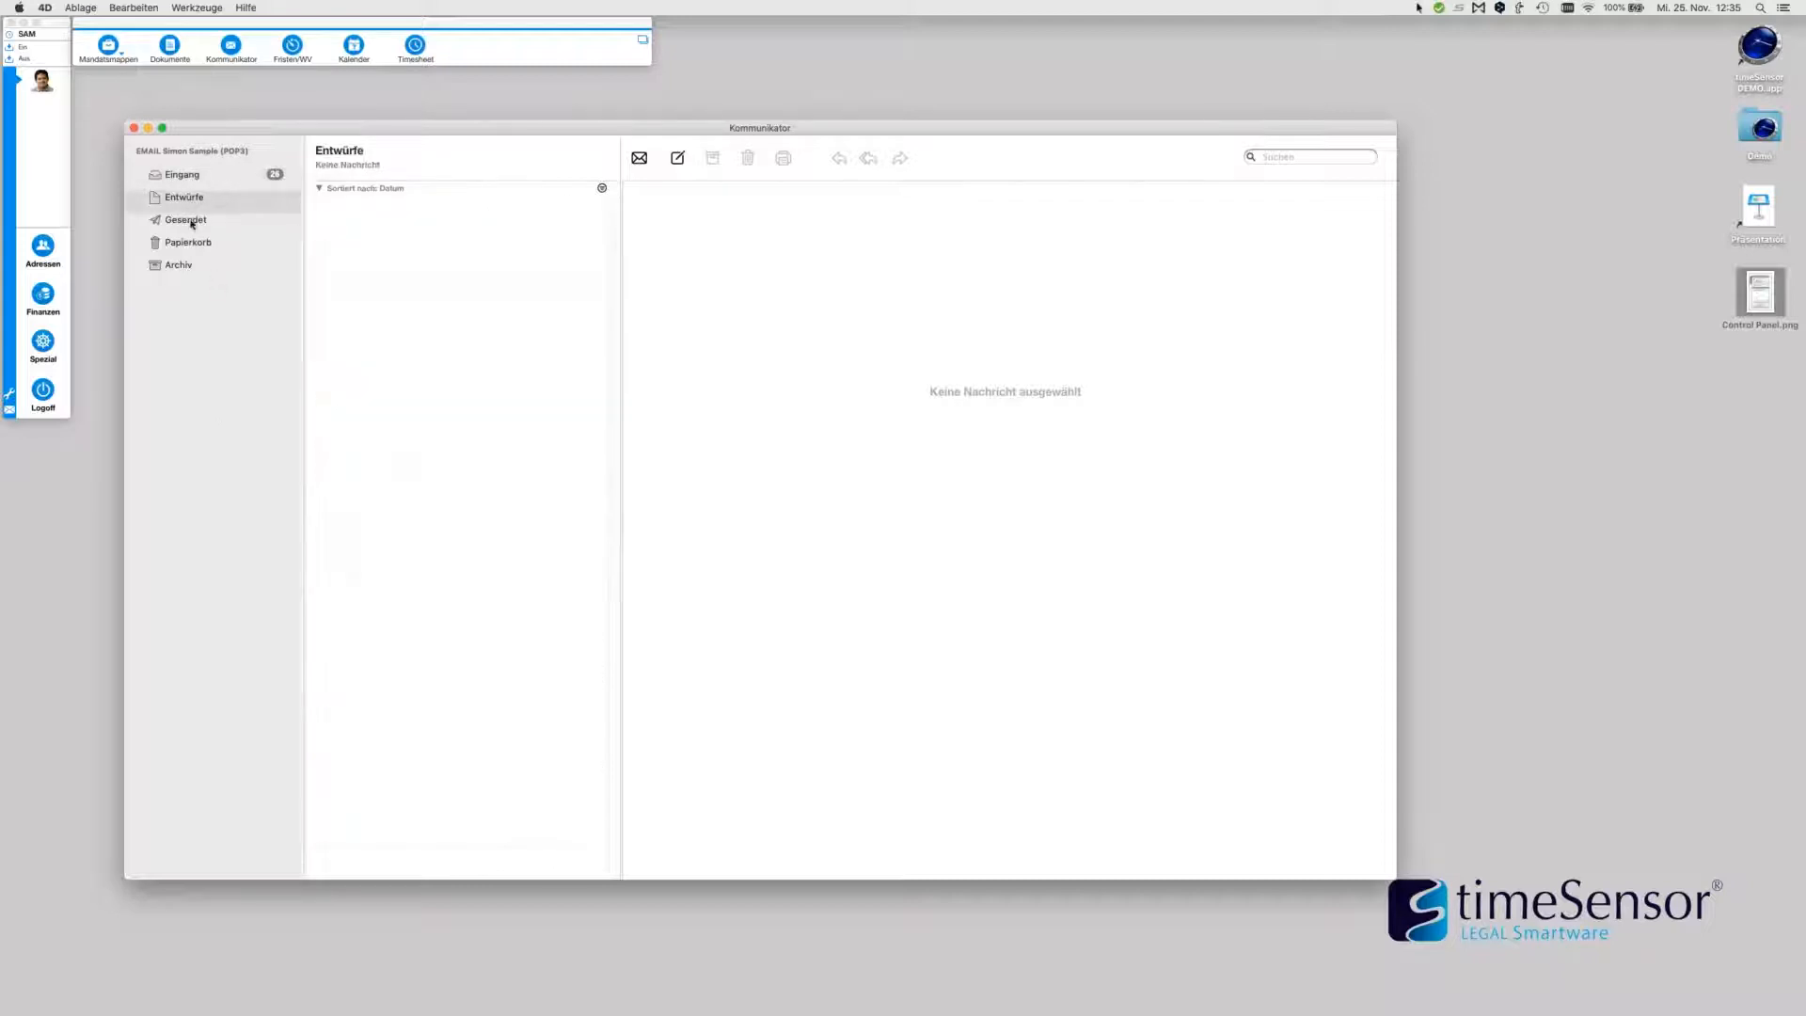
left_click(191, 222)
left_click(193, 243)
left_click(191, 266)
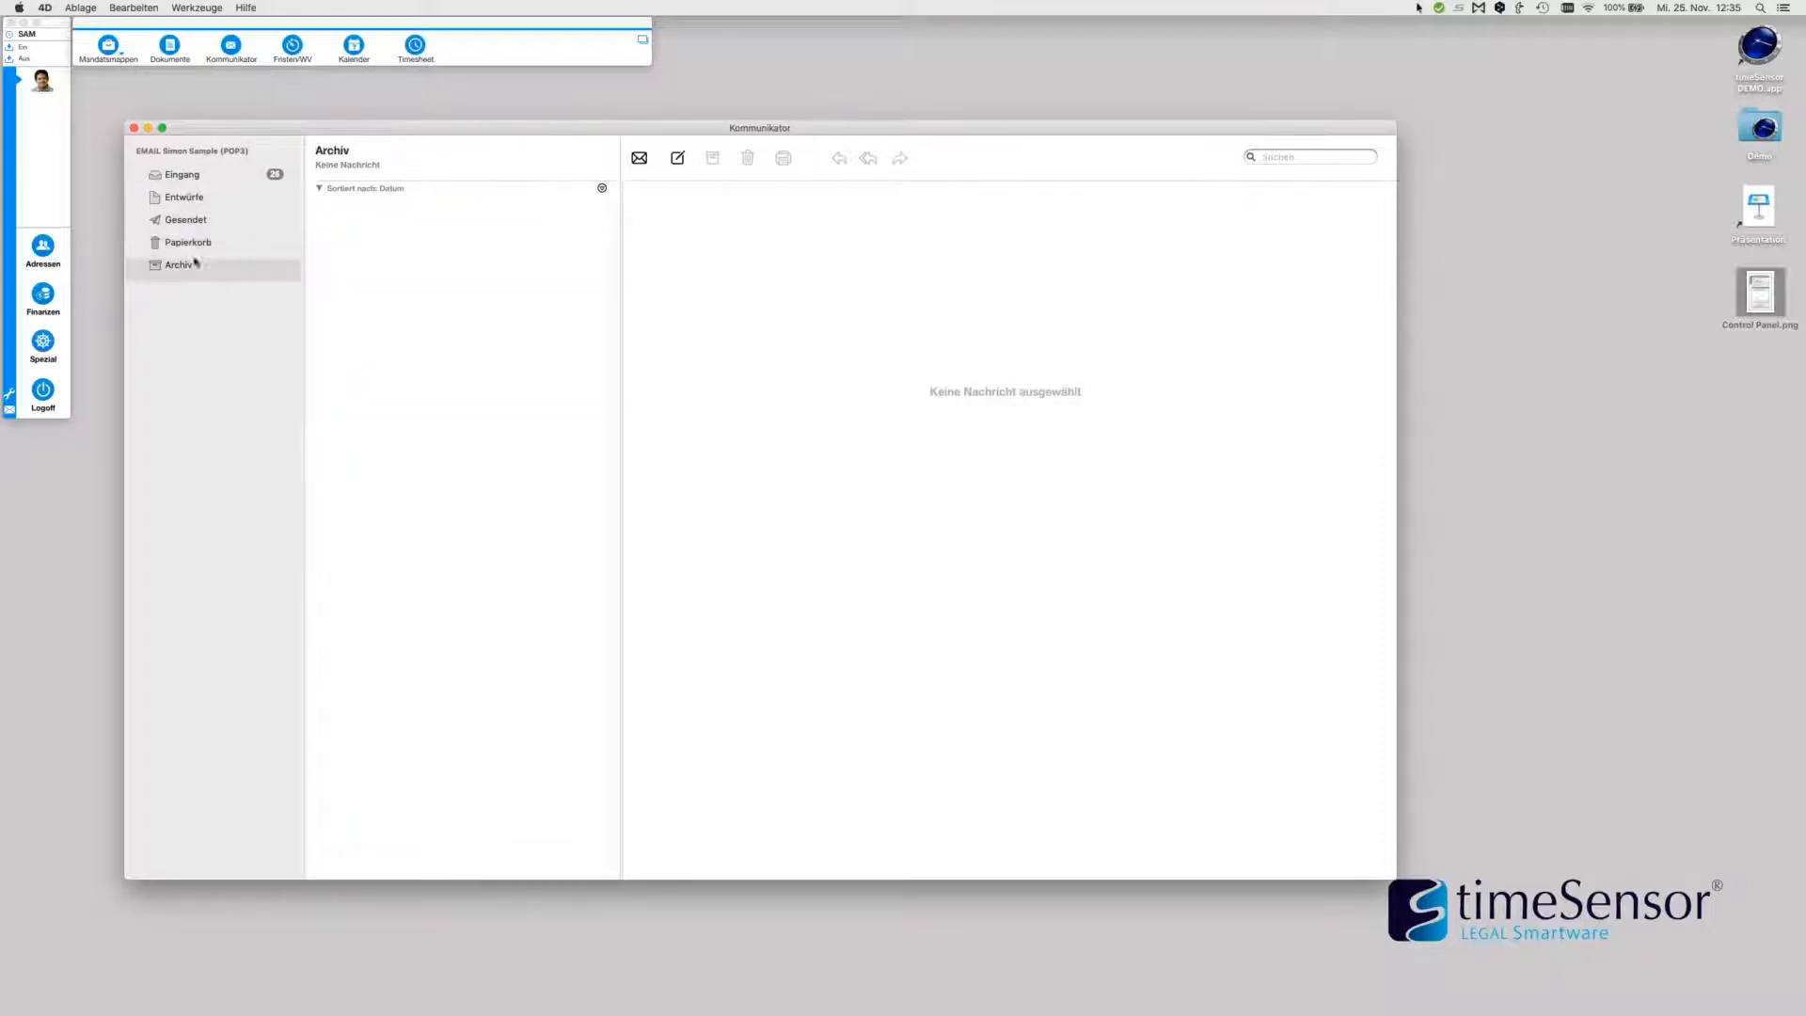
left_click(189, 175)
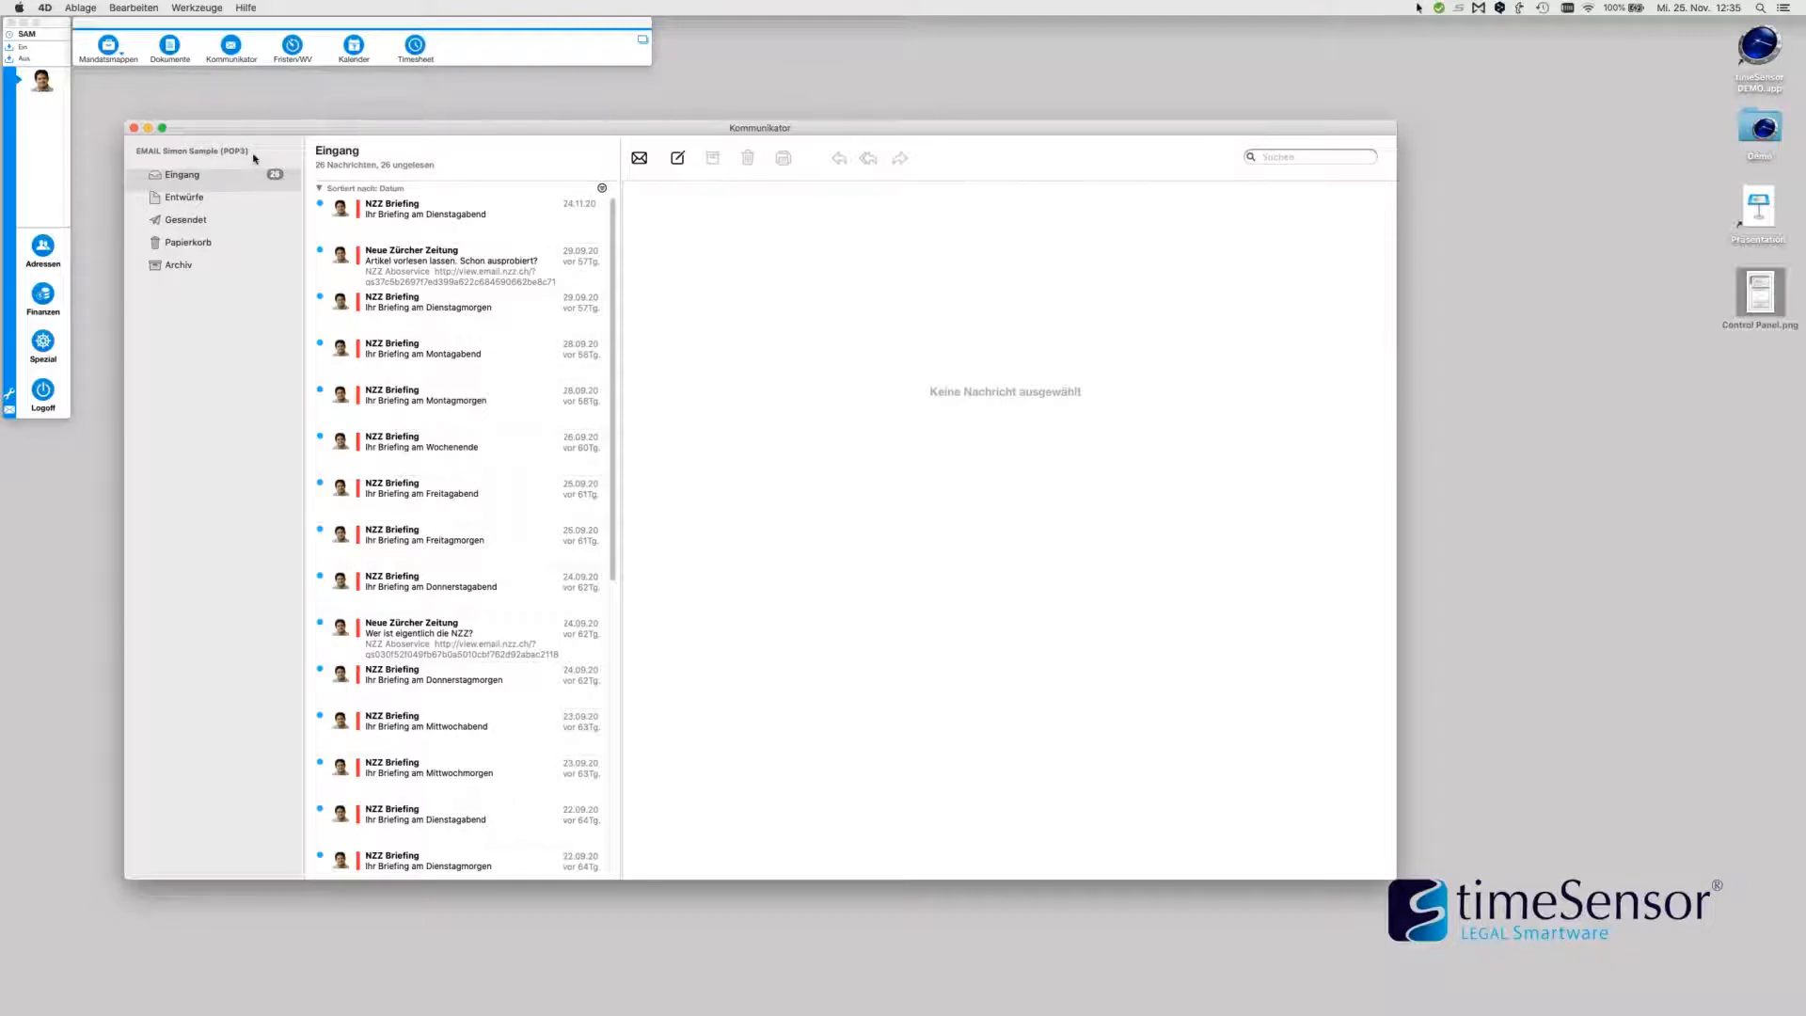
Grant a second user access to the e-mail account in Werkzeuge > Konten verwalten
left_click(198, 8)
left_click(207, 23)
left_click(607, 157)
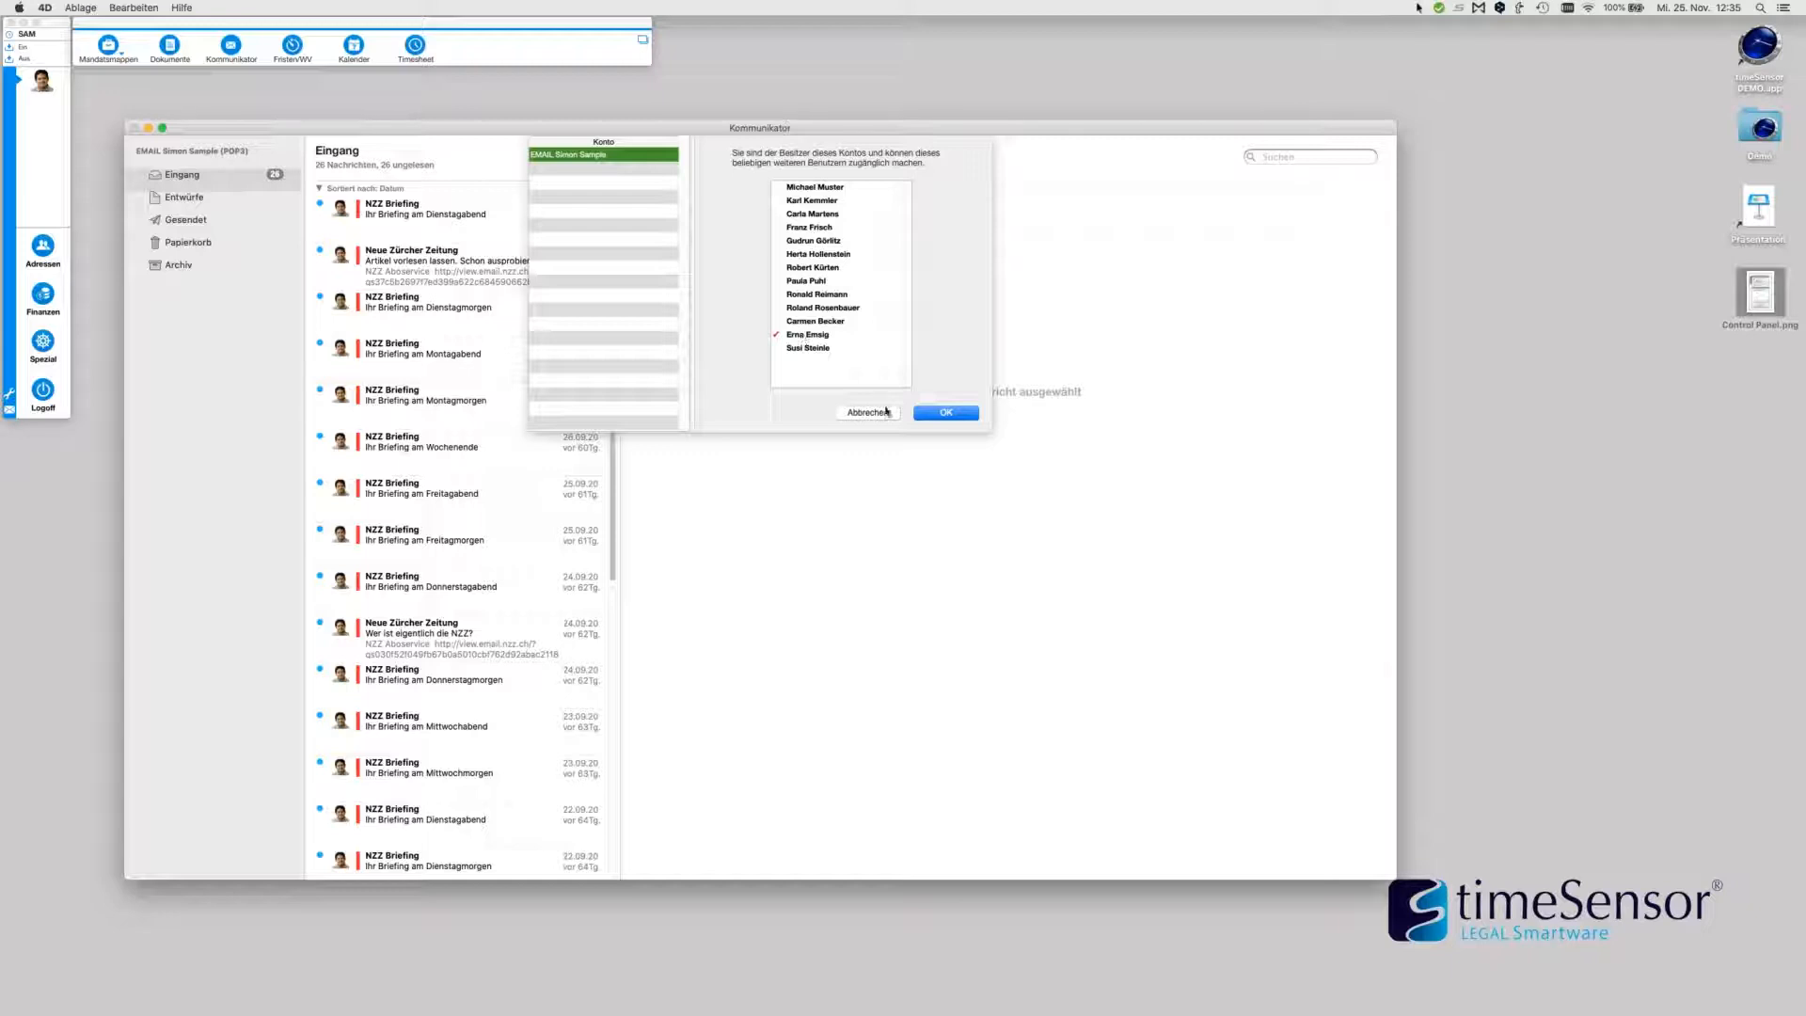
left_click(935, 420)
Close Kommunikator, log off, sign in as the other user and reopen the shared inbox
left_click(134, 129)
left_click(42, 391)
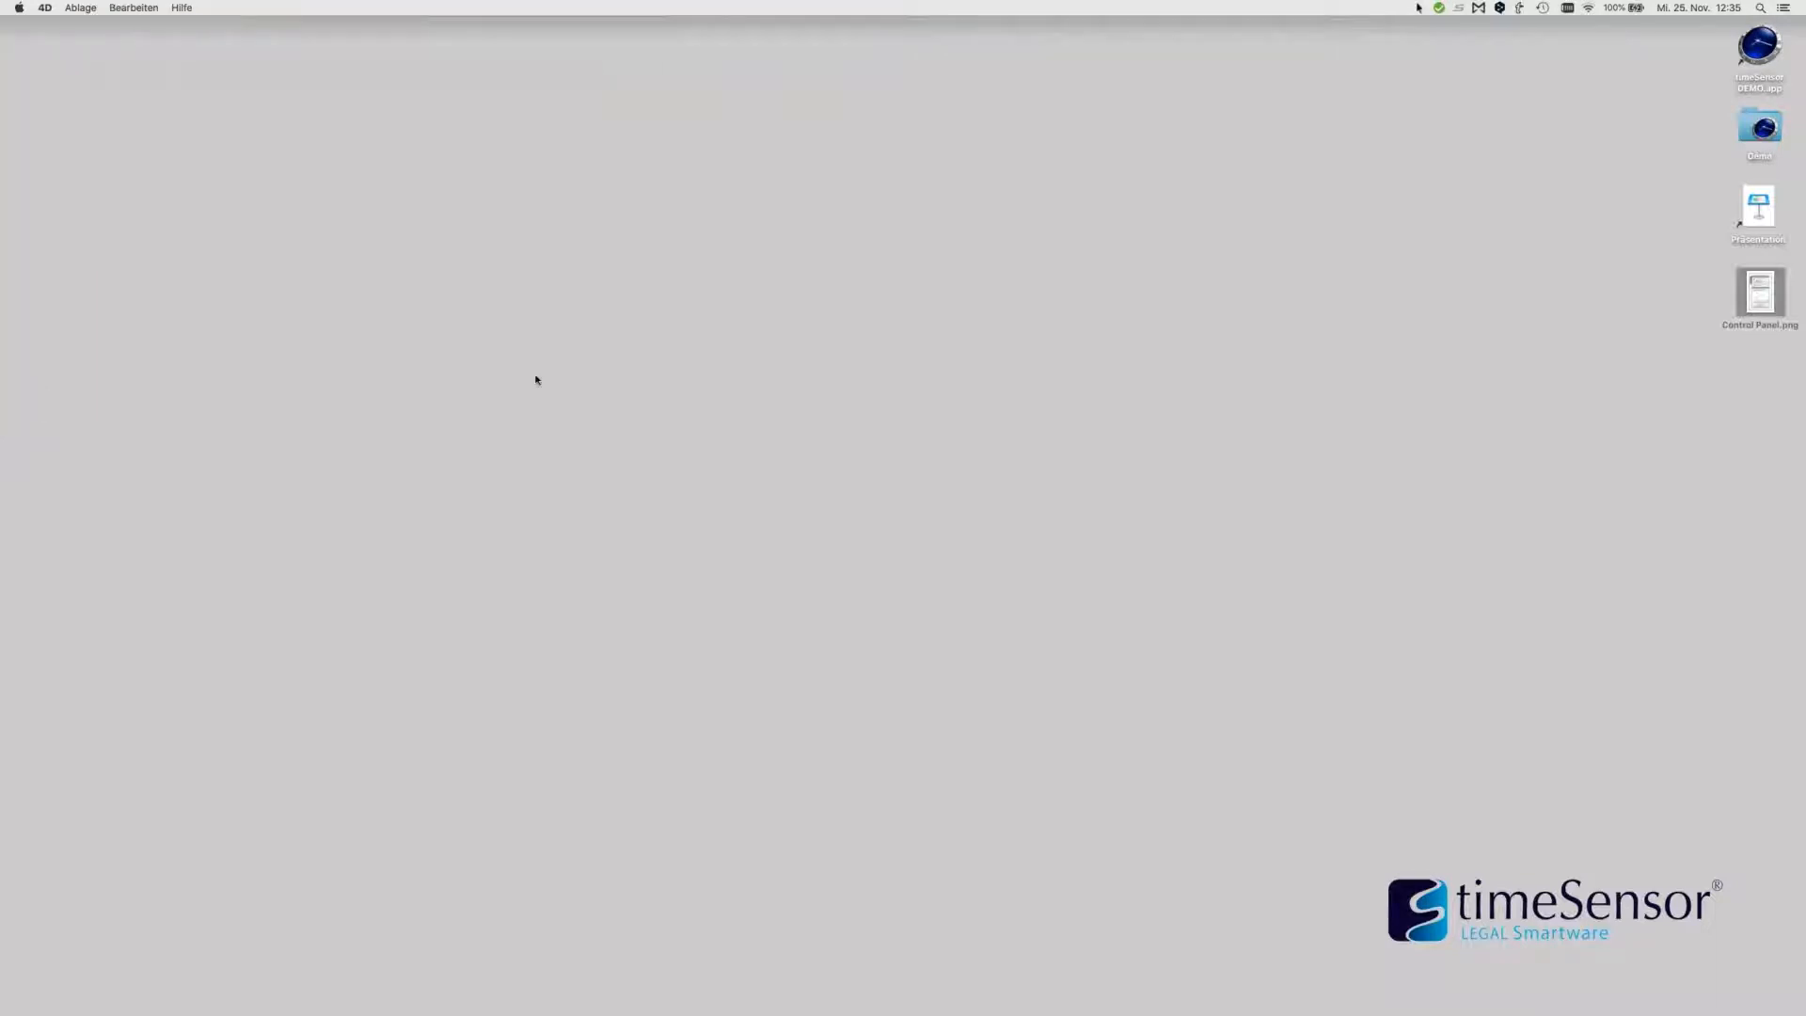
left_click(944, 439)
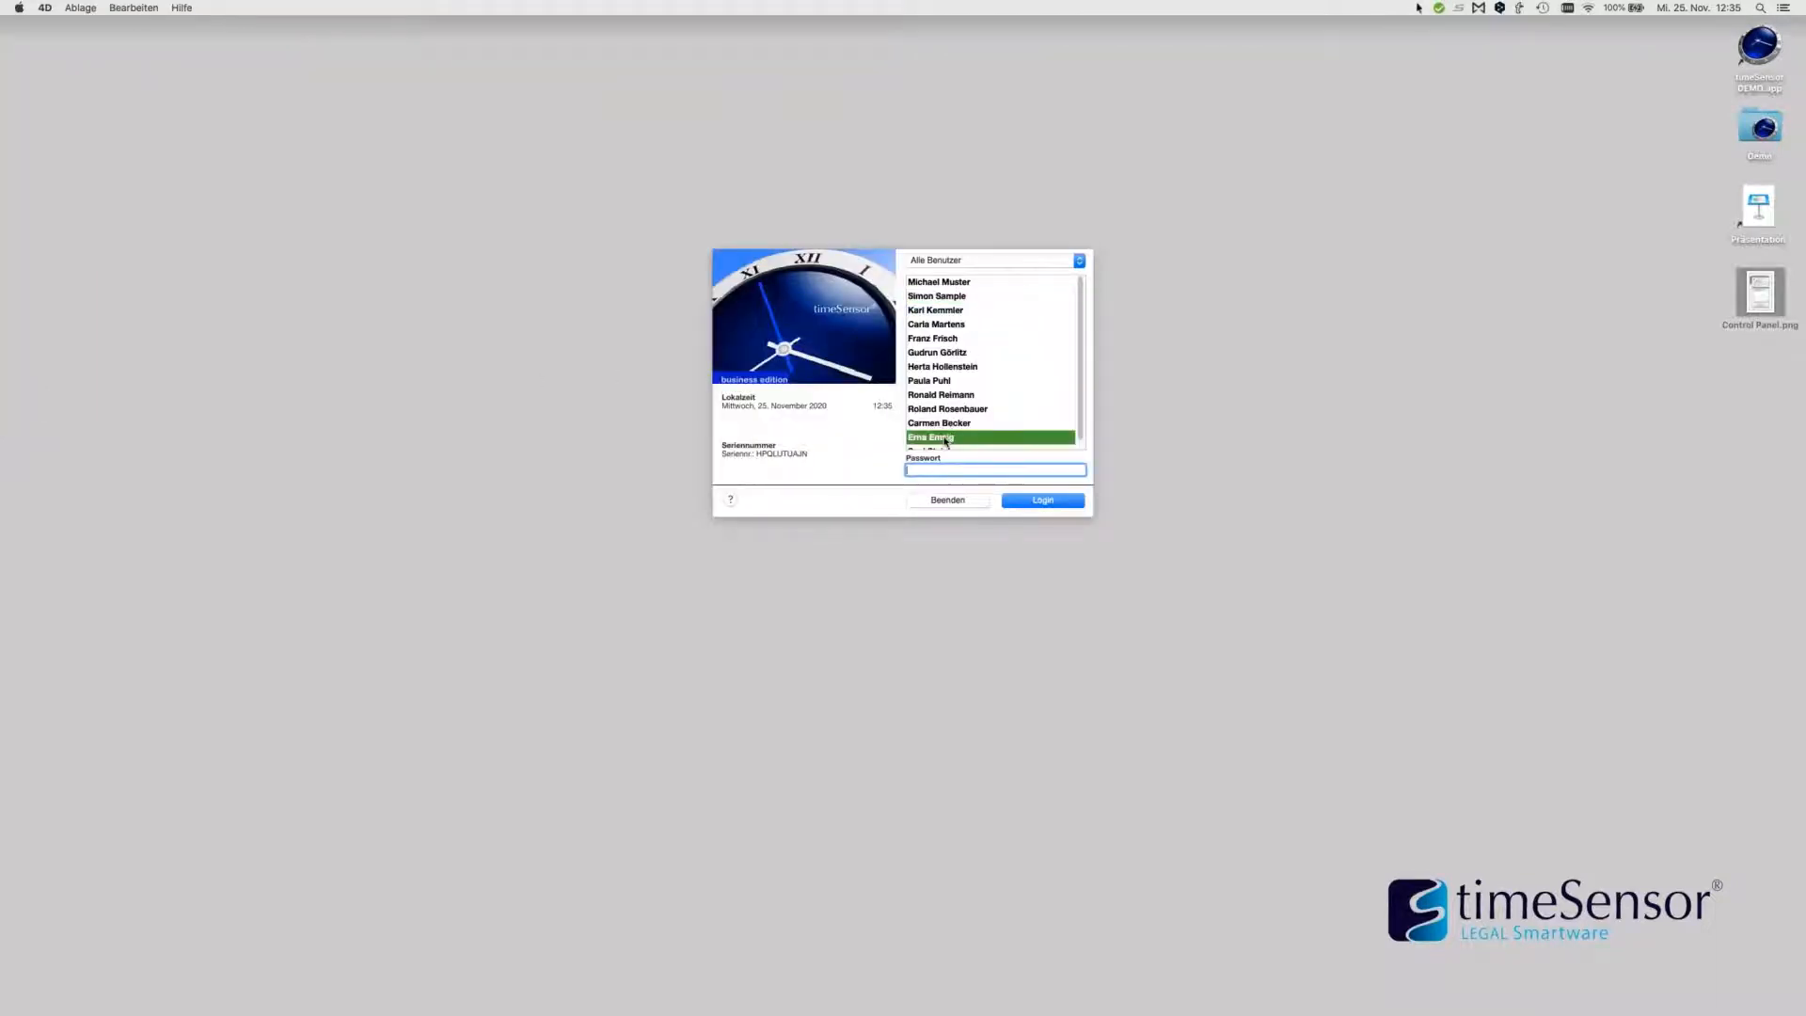
left_click(1042, 501)
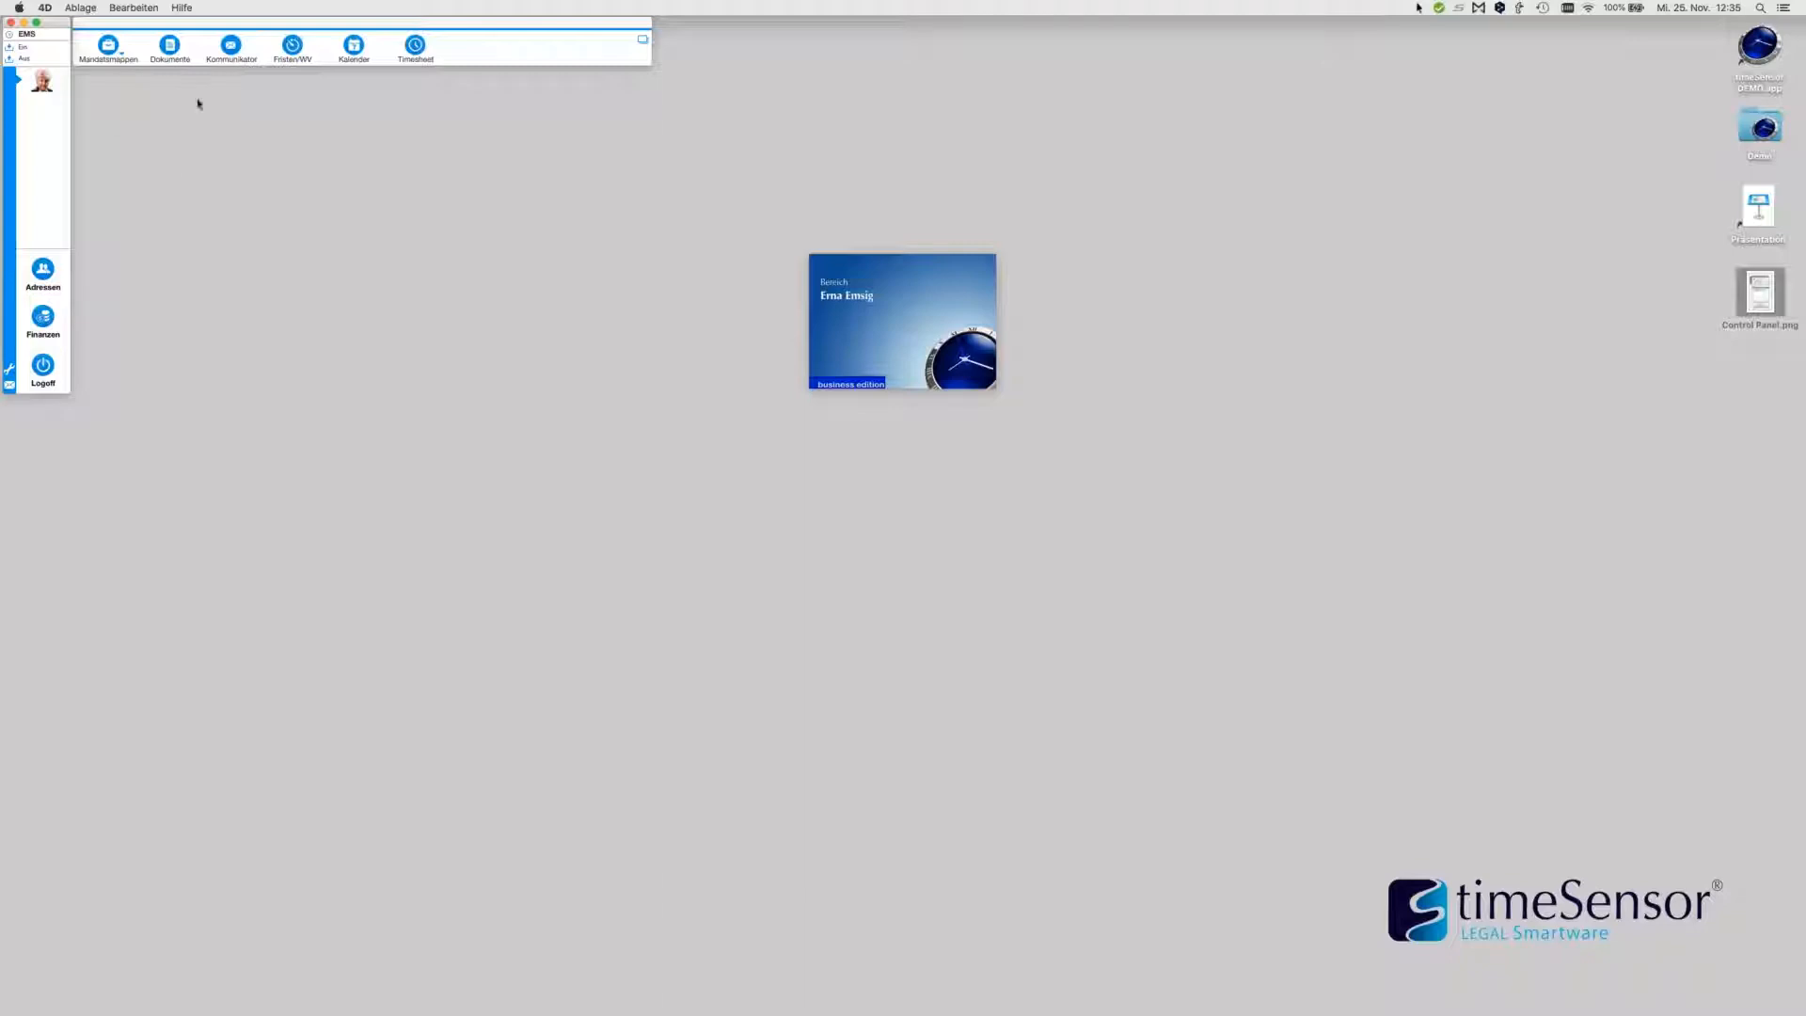
left_click(232, 43)
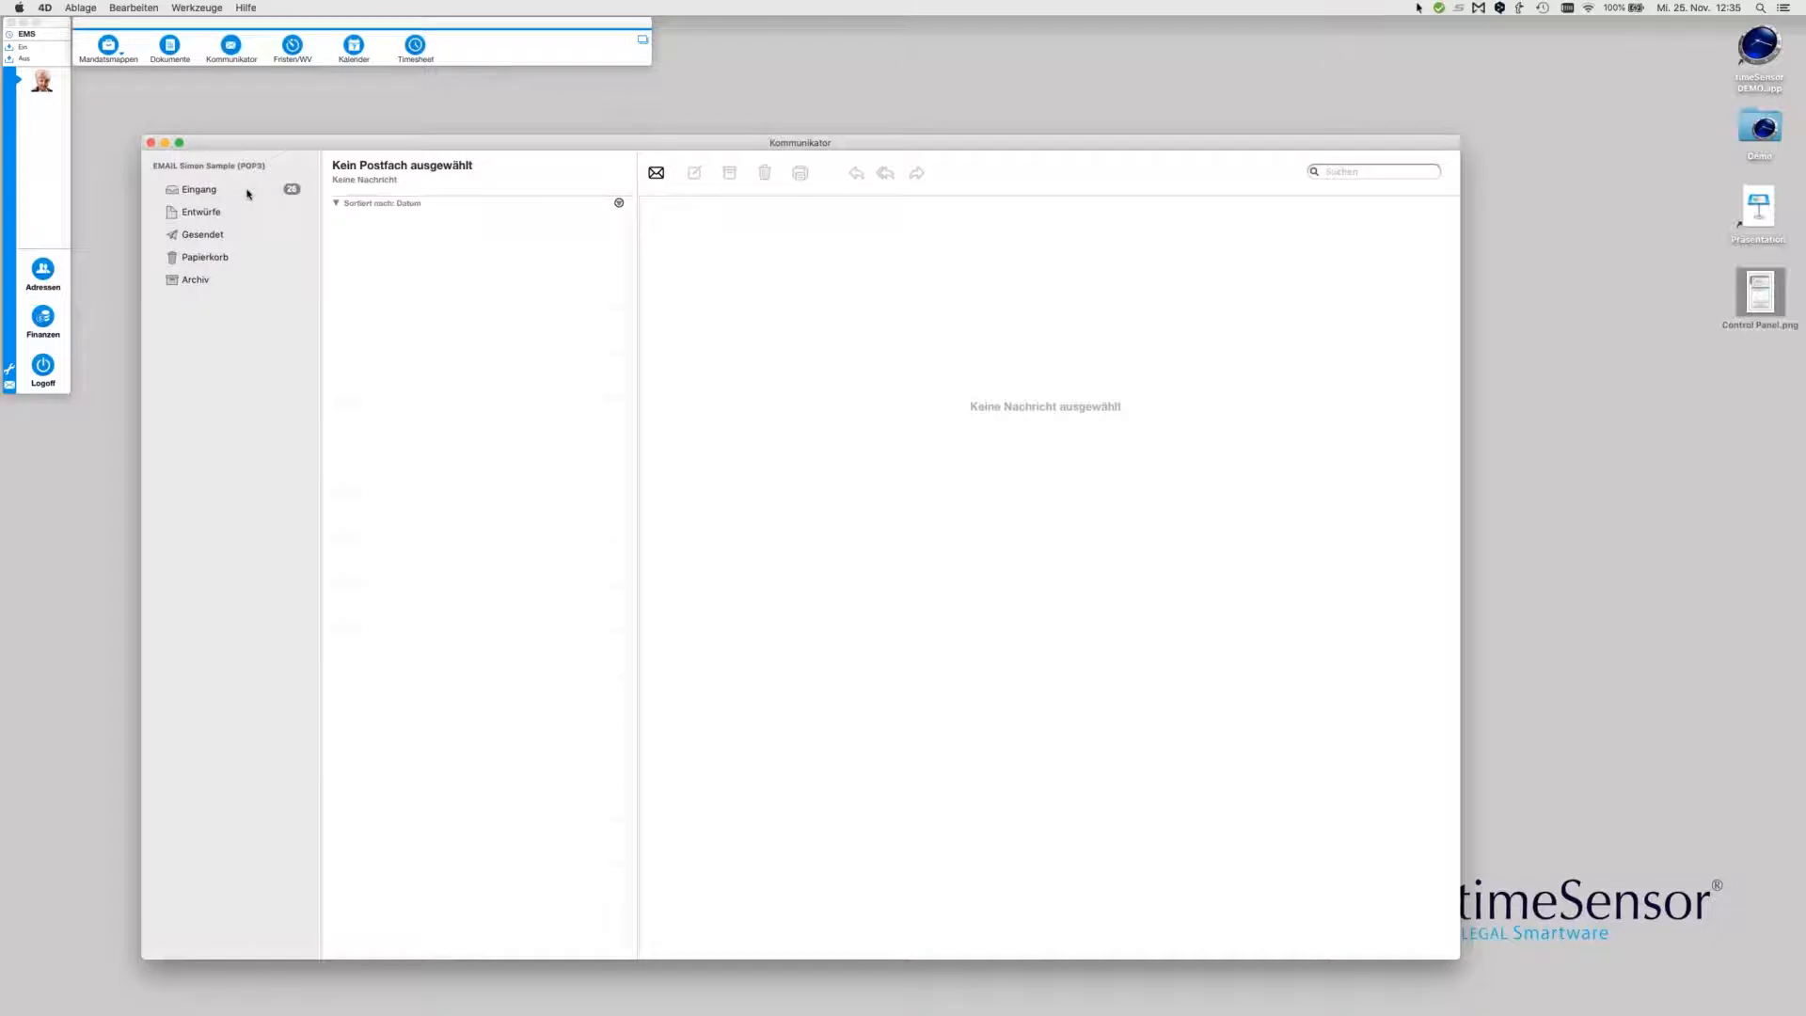
left_click(250, 194)
left_click_drag(385, 141, 364, 119)
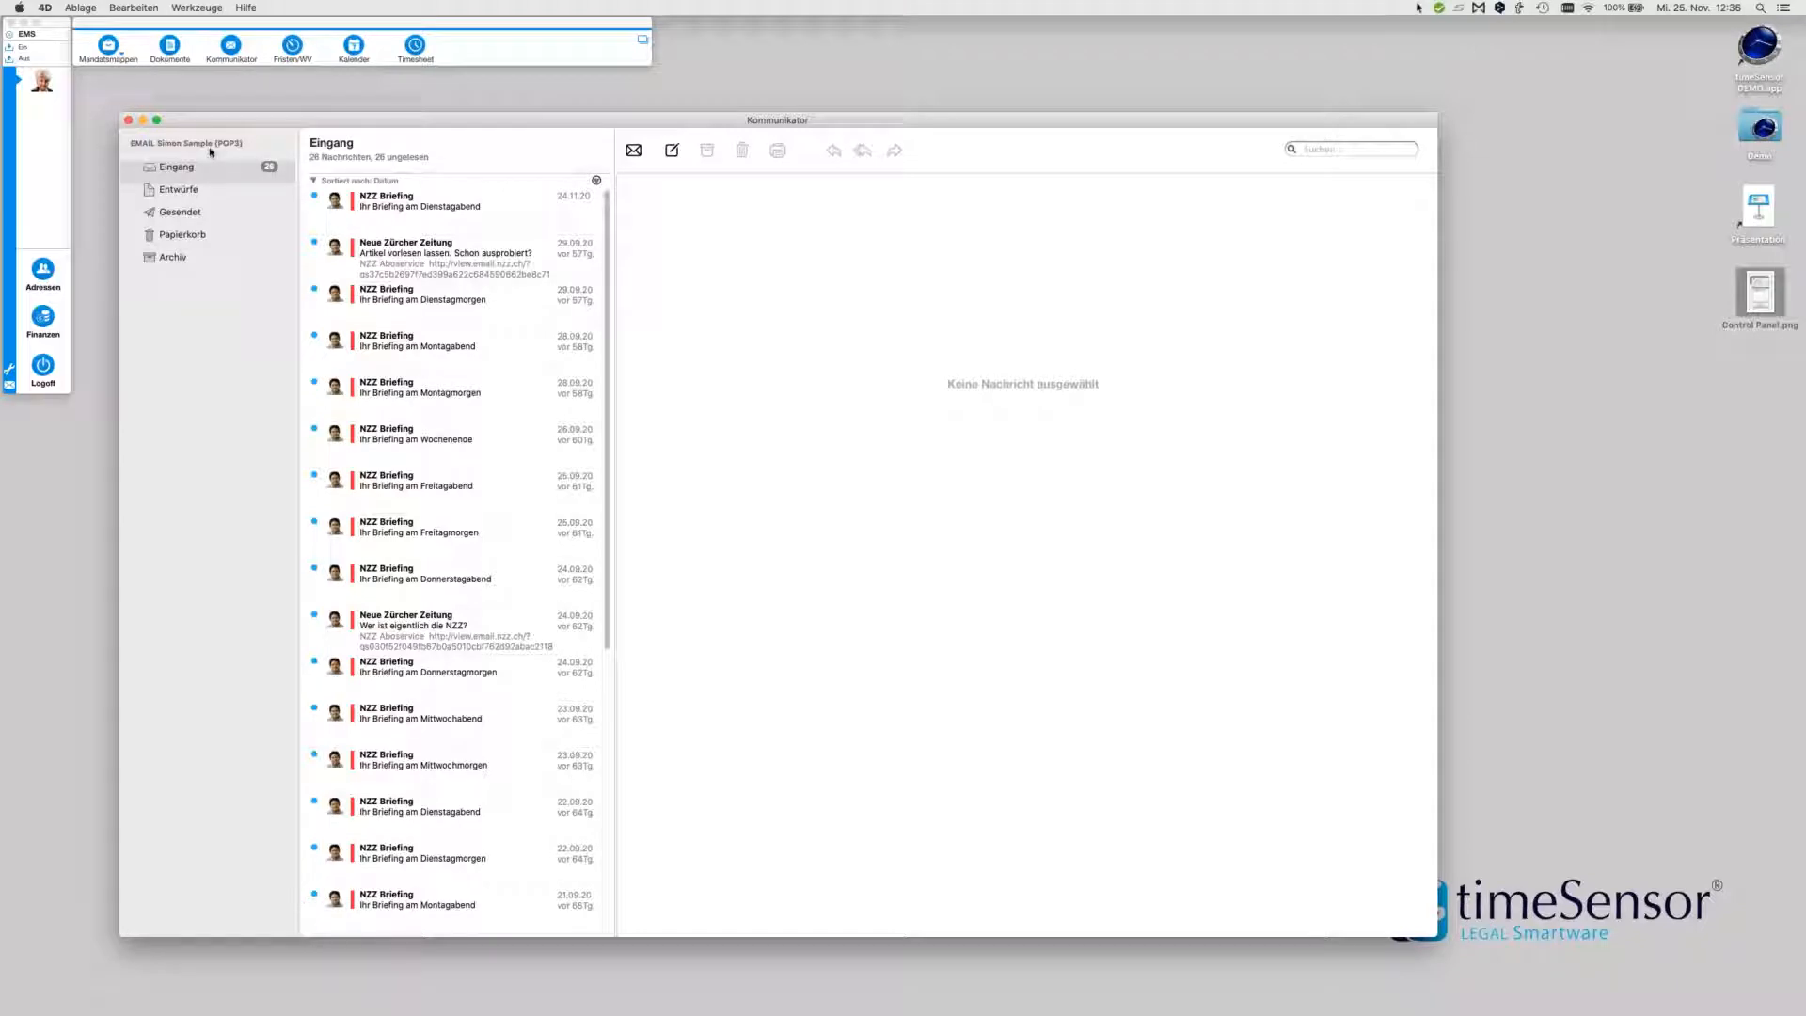
left_click_drag(1433, 932, 1625, 986)
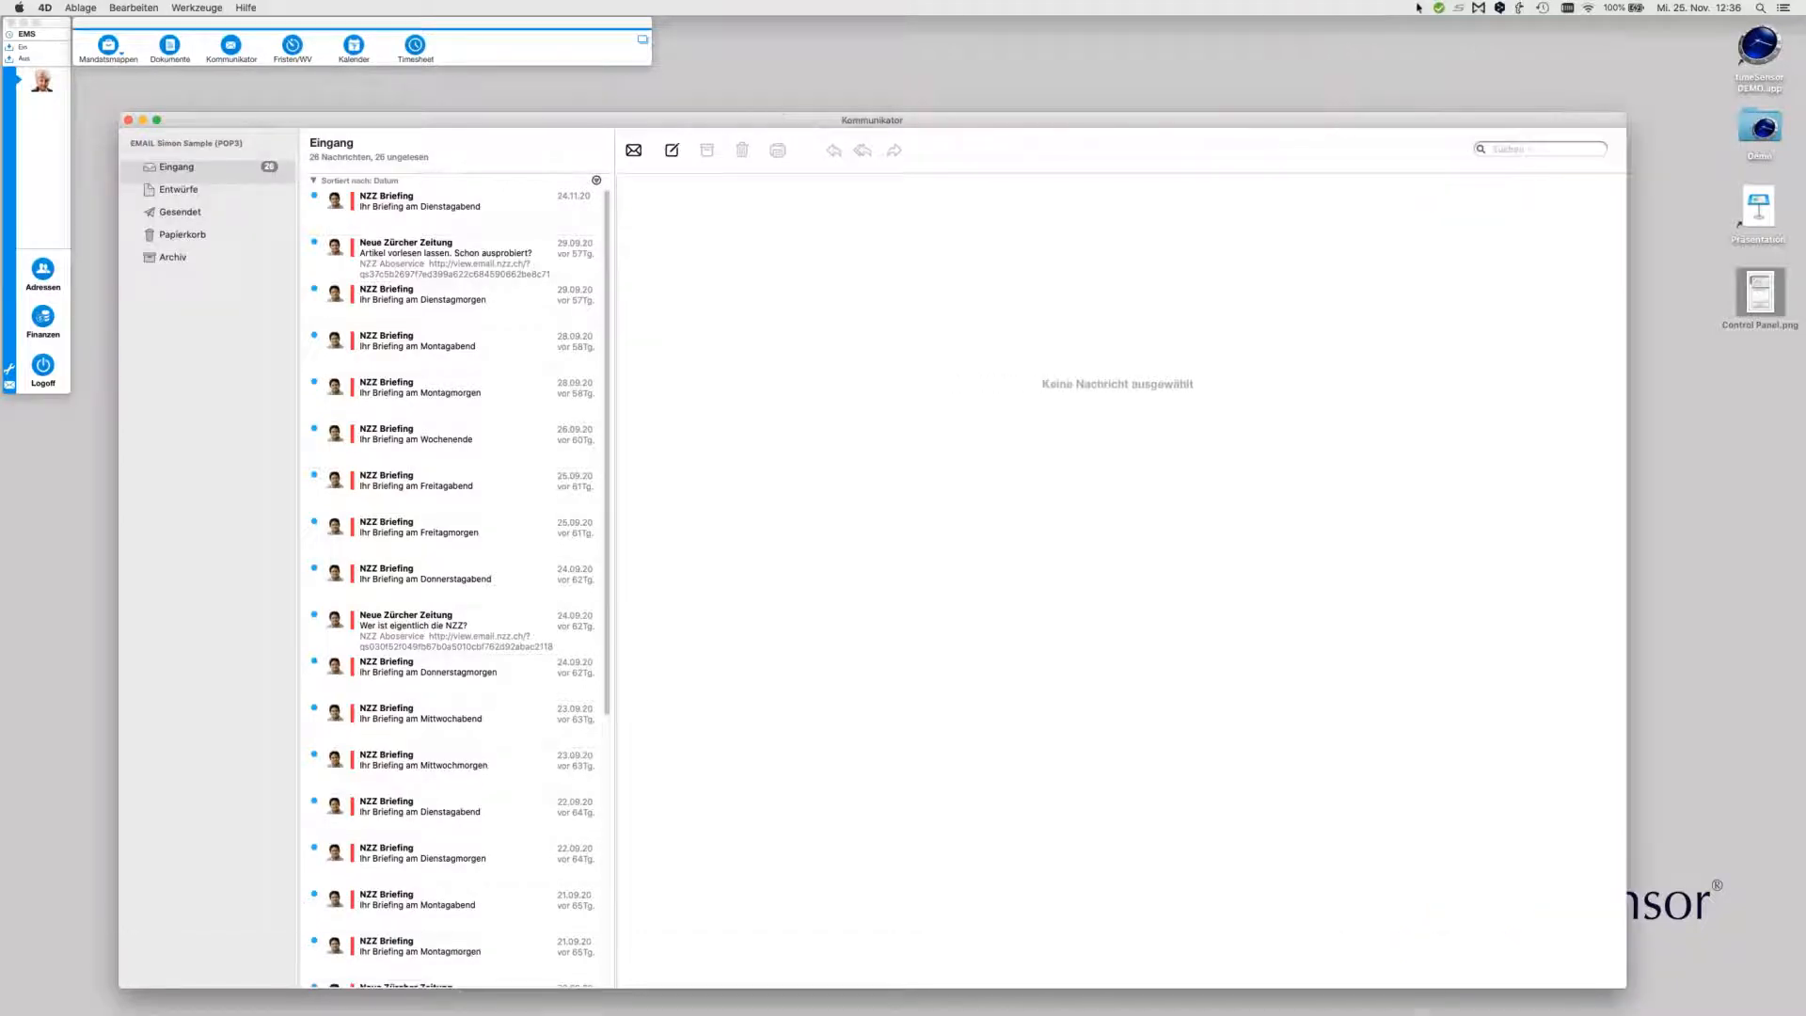
left_click_drag(923, 125, 912, 111)
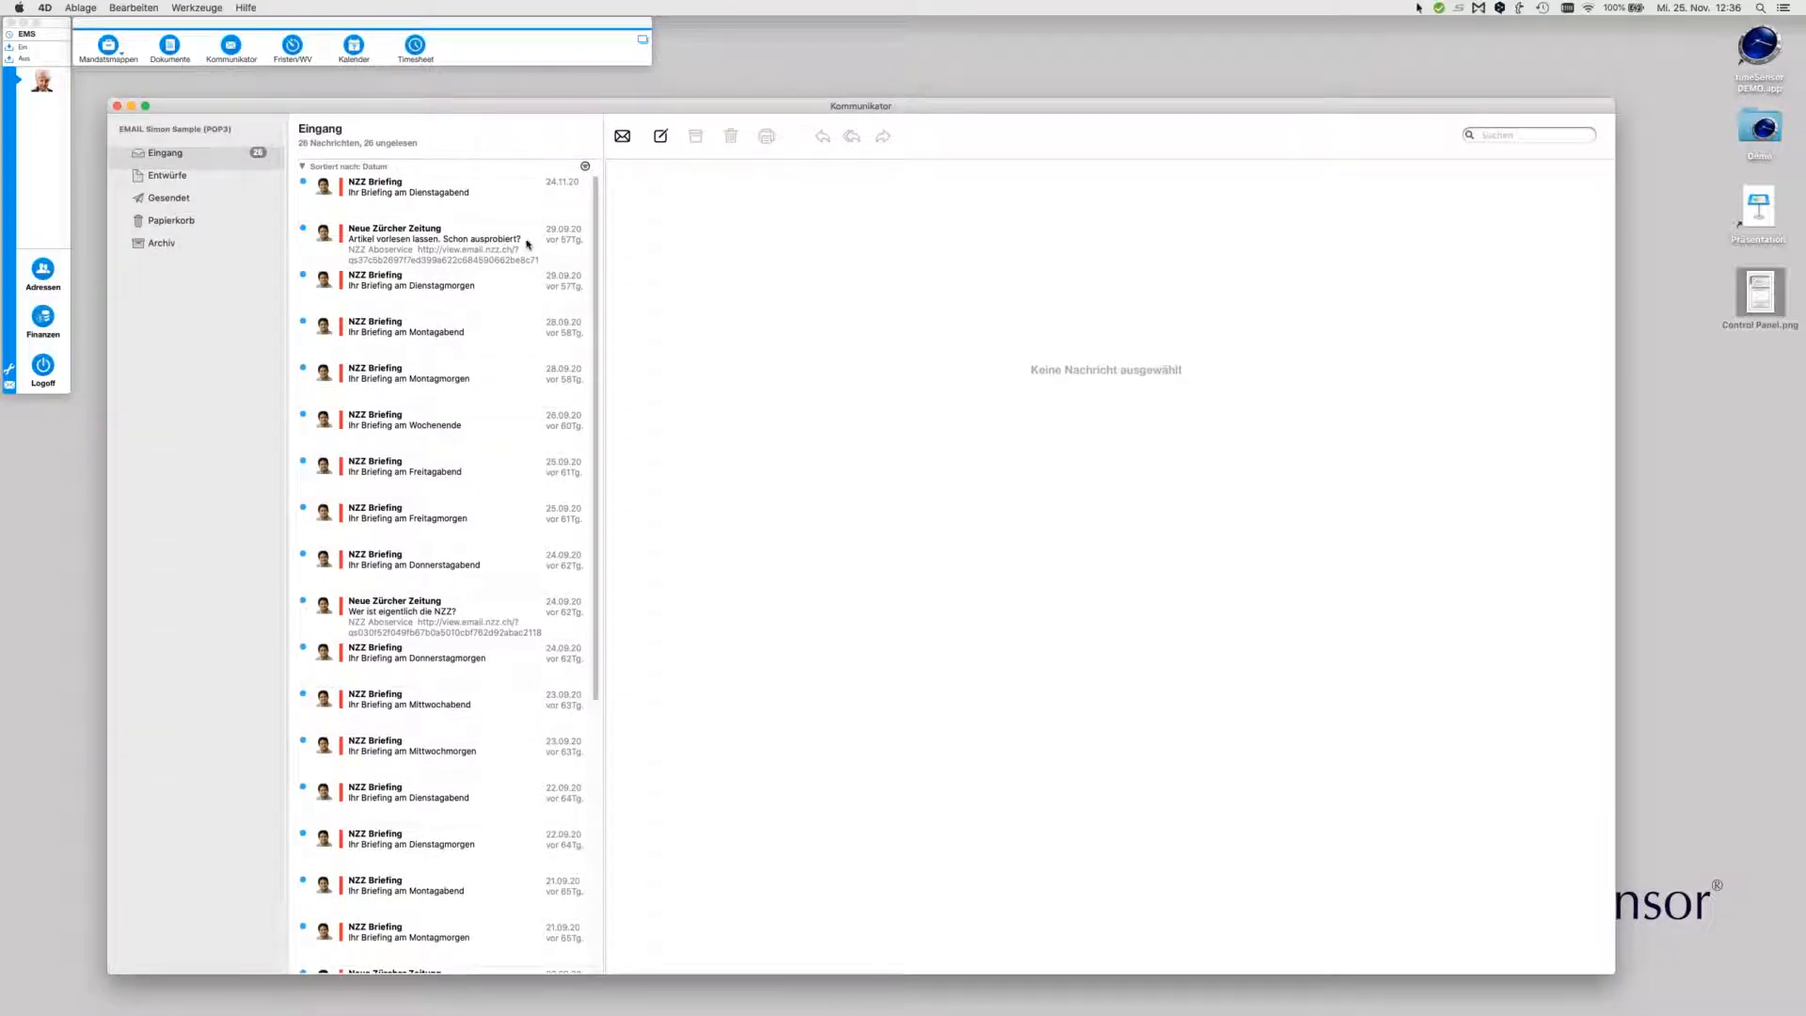
left_click(495, 202)
key("super+a")
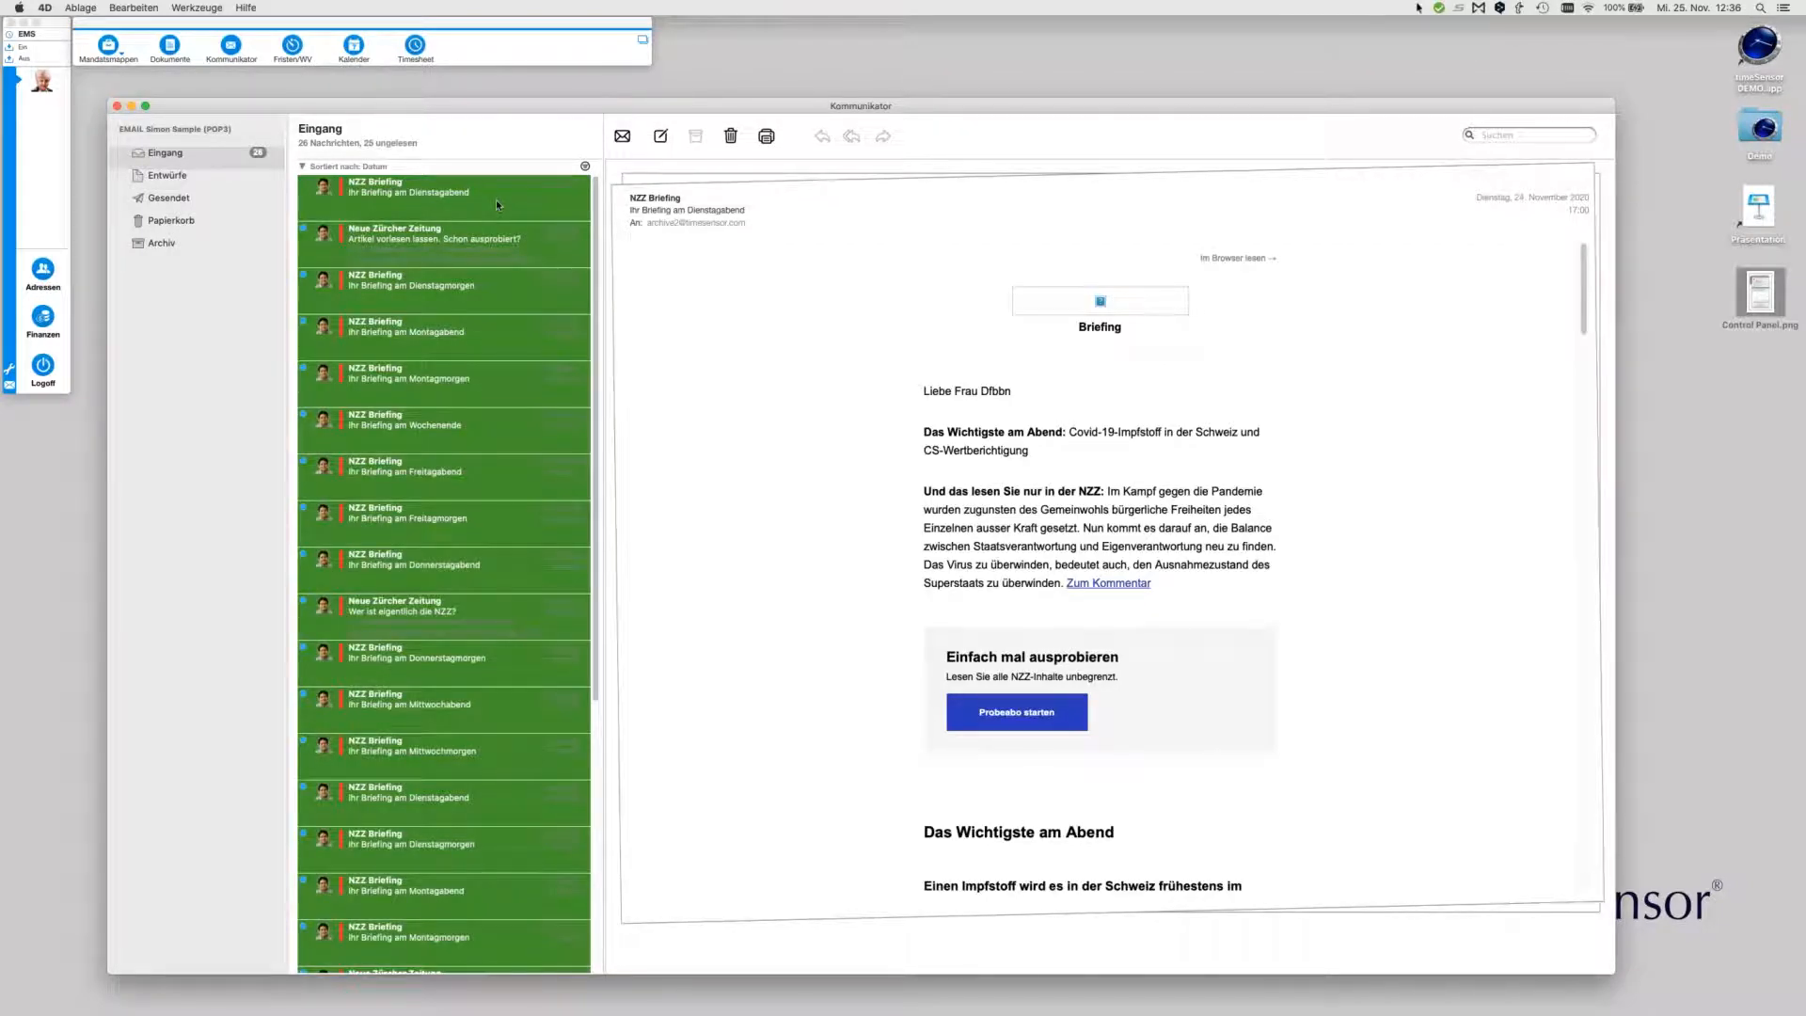
right_click(496, 204)
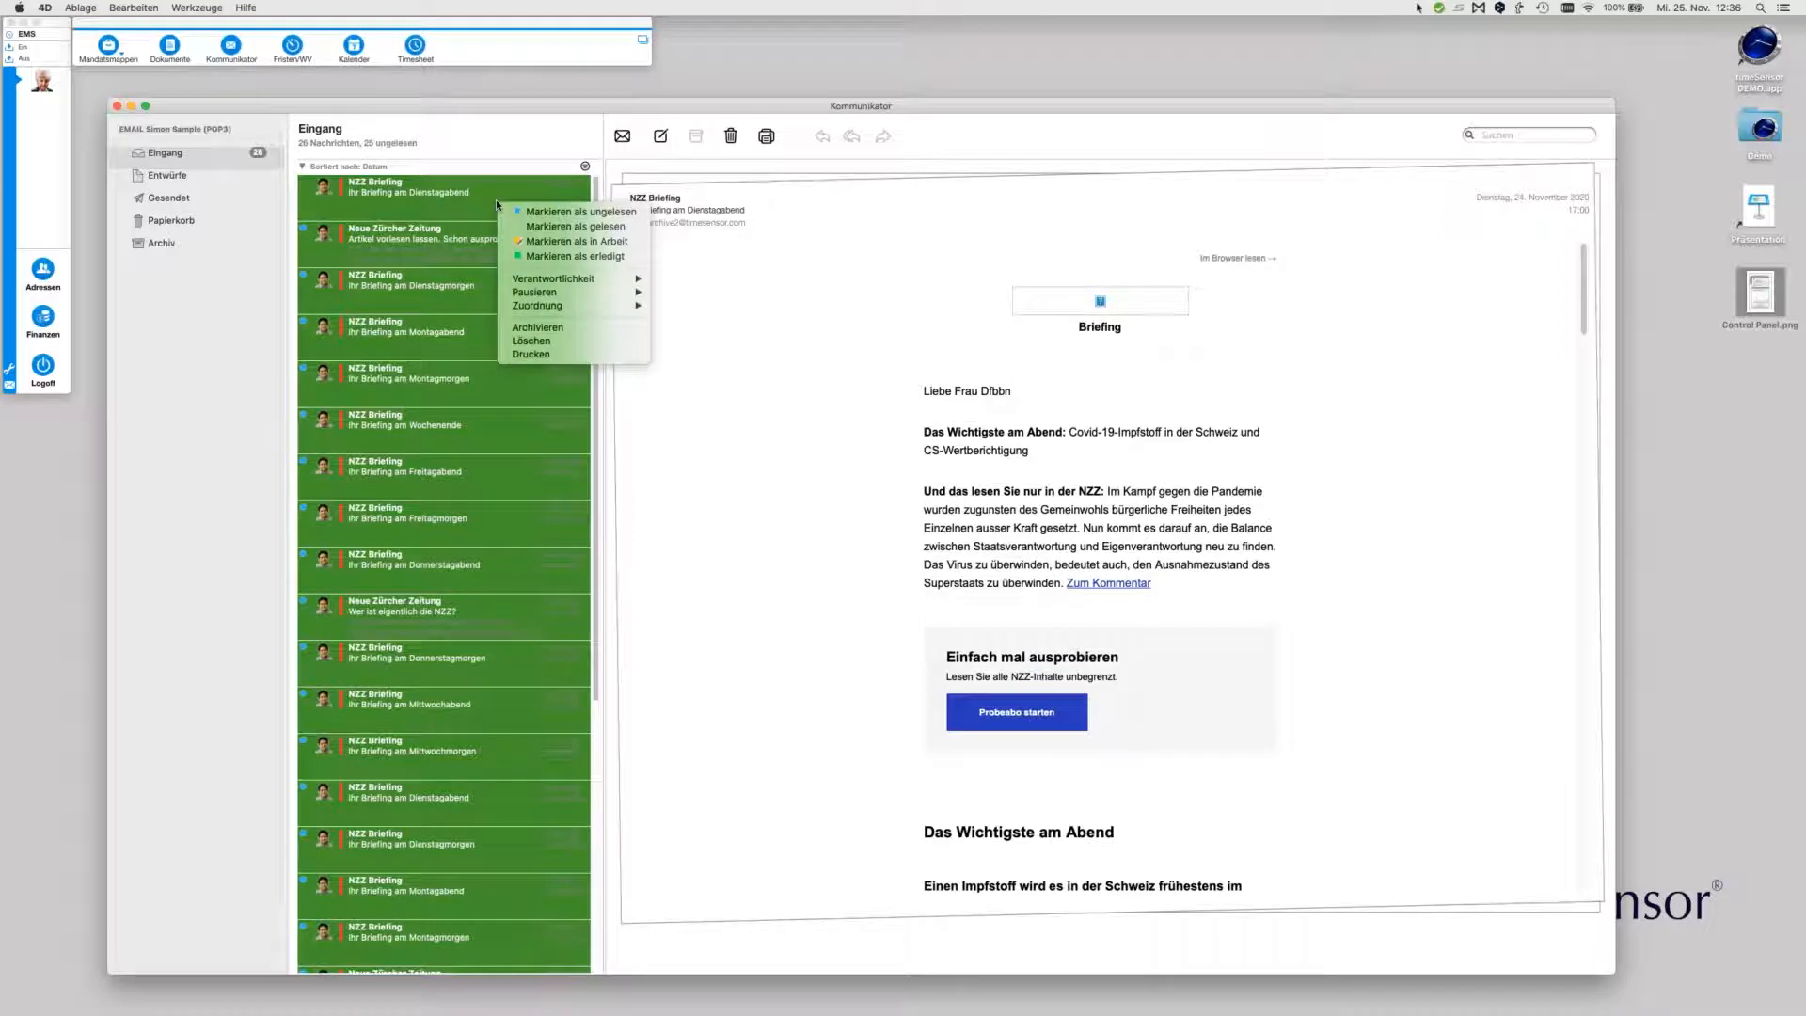
mouse_move(504, 280)
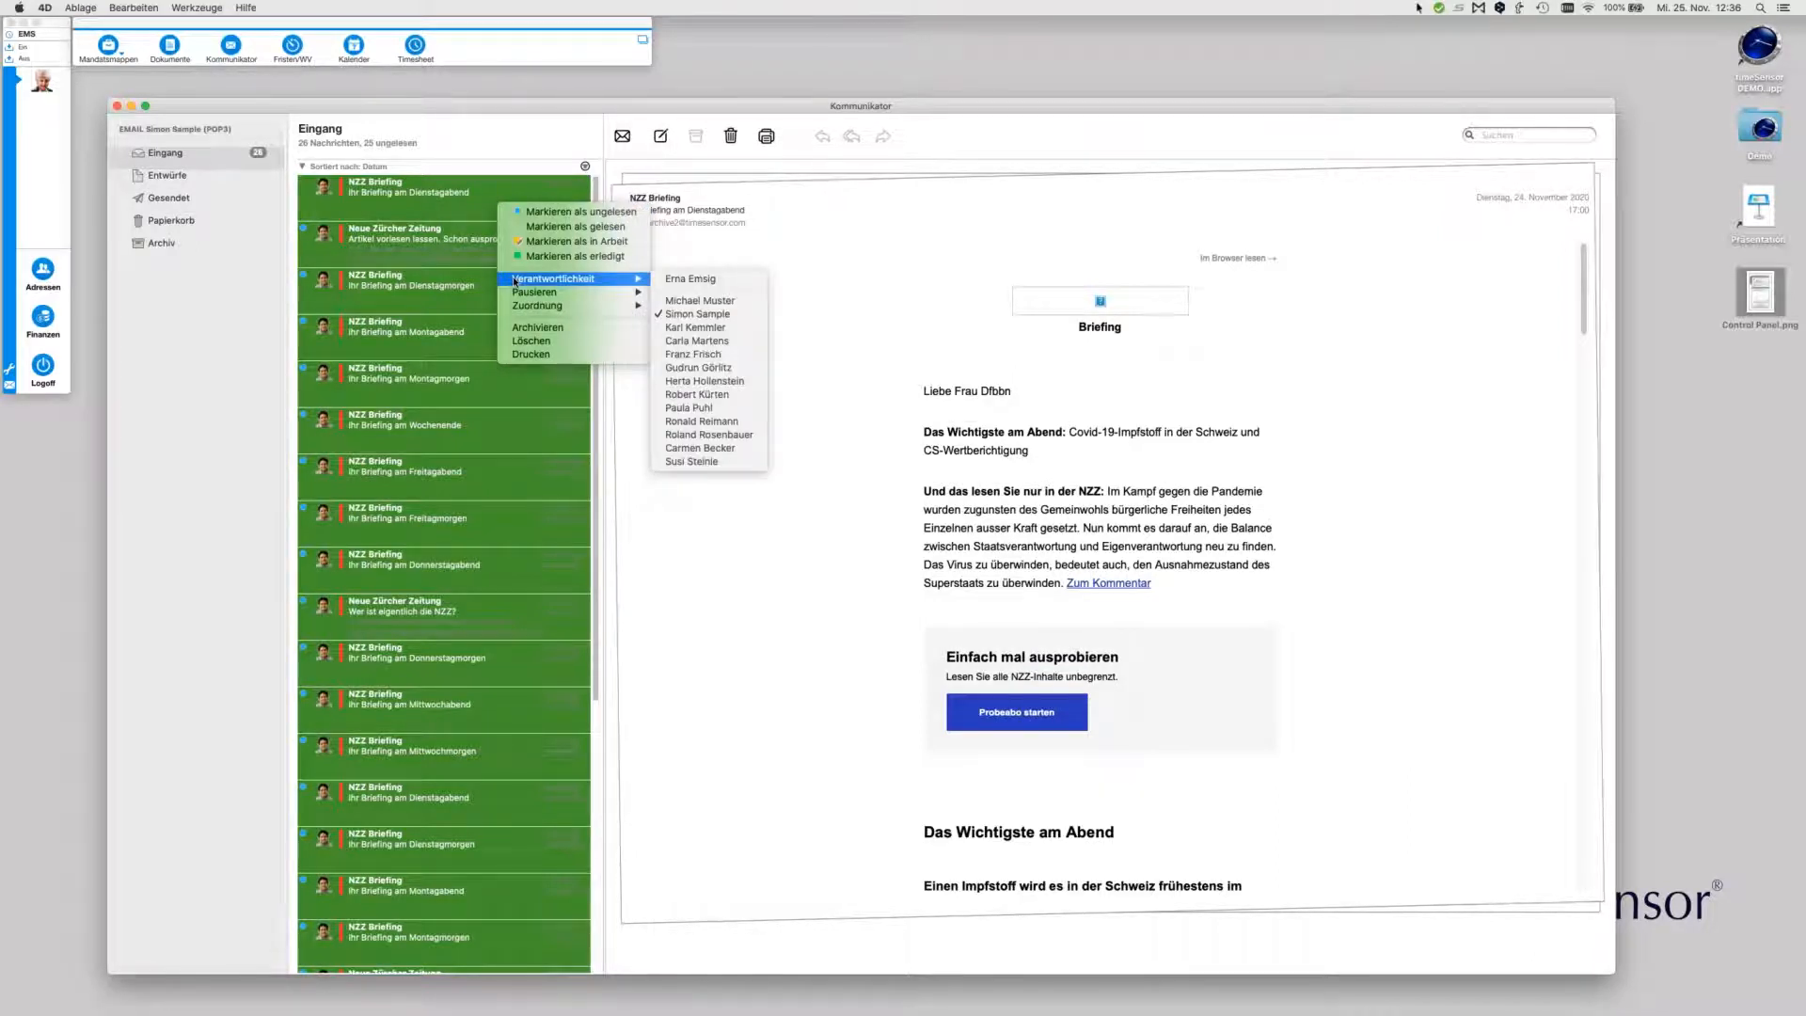
left_click(697, 279)
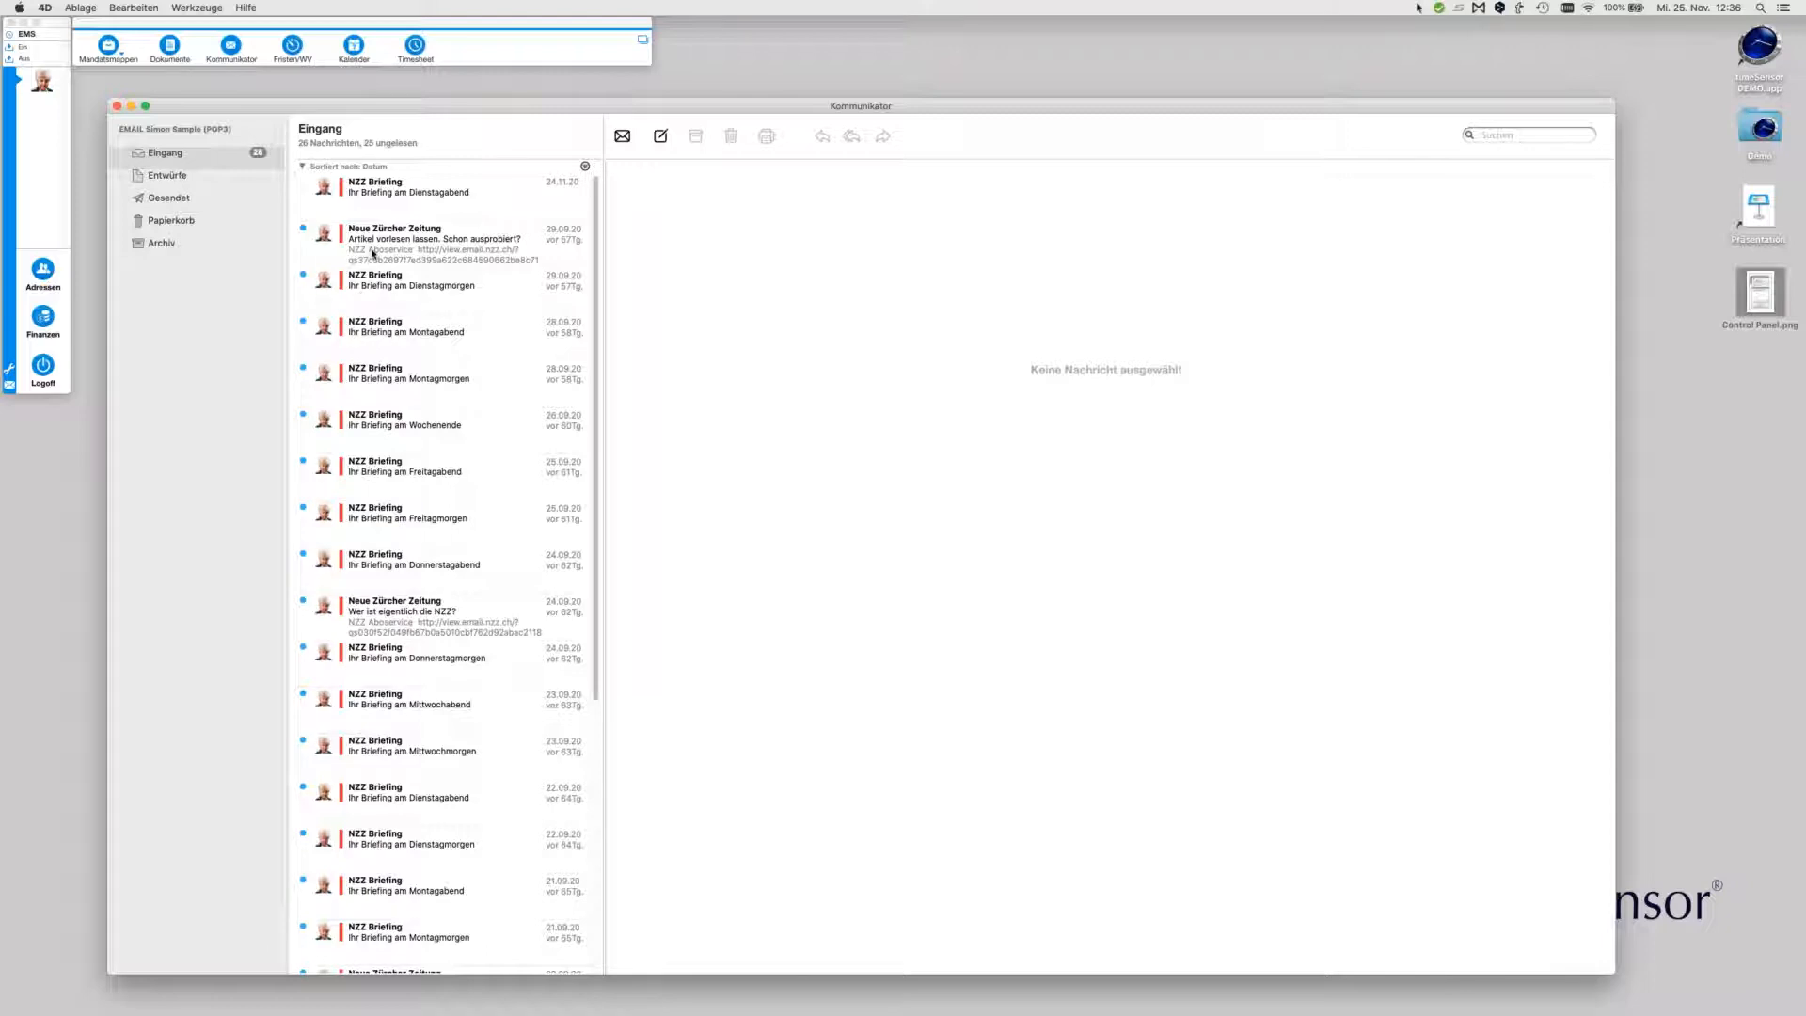
Include Erledigt messages in the inbox filter and preview the NZZ briefings
left_click(586, 167)
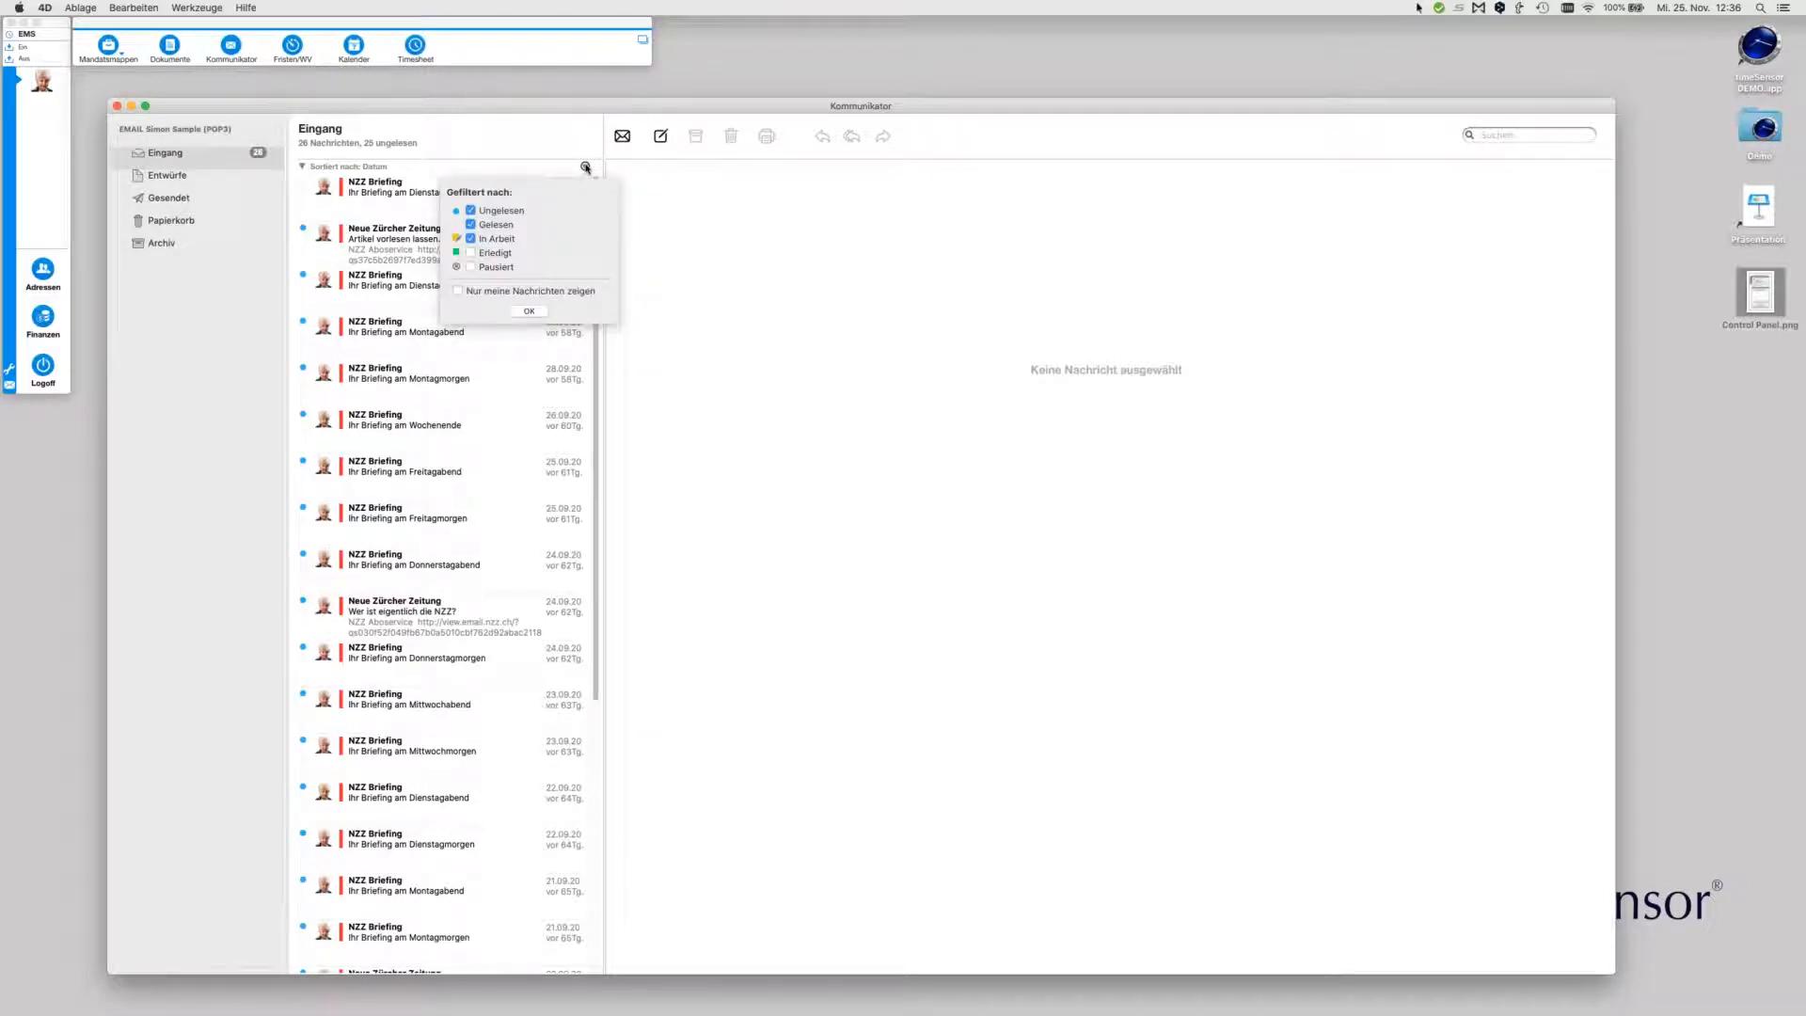
left_click(503, 251)
left_click(529, 312)
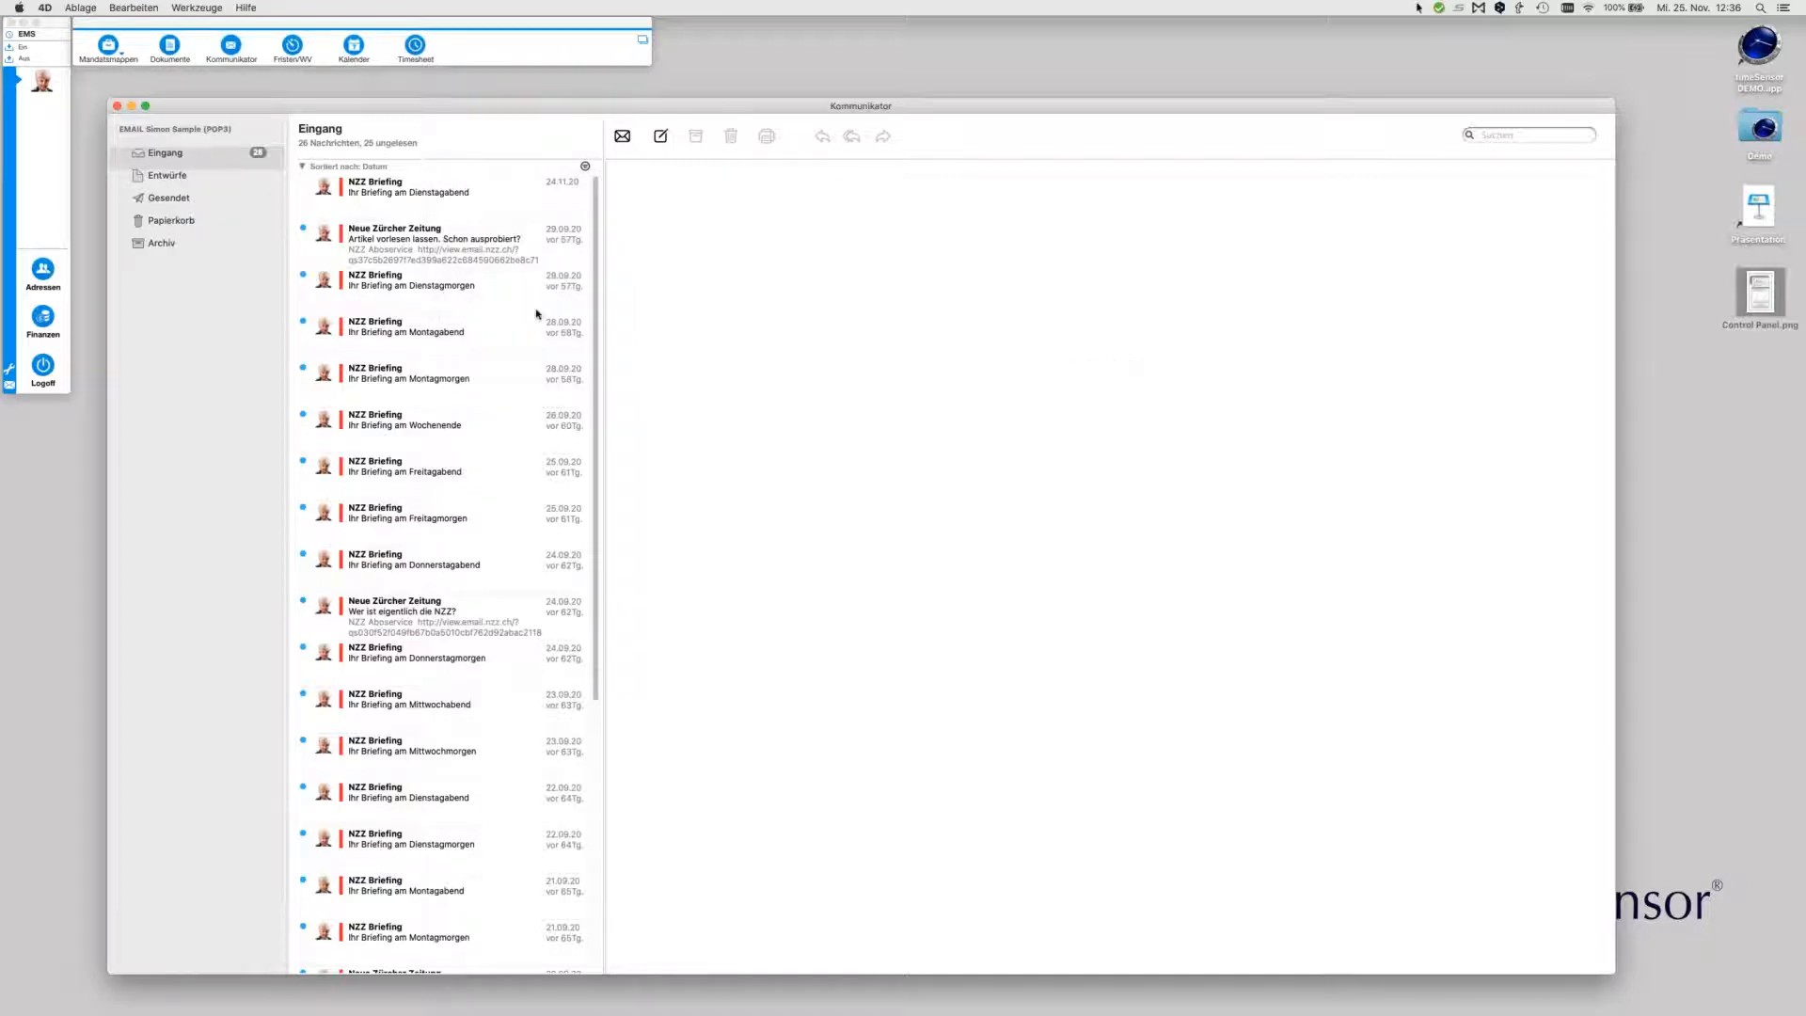
left_click(480, 243)
left_click(427, 283)
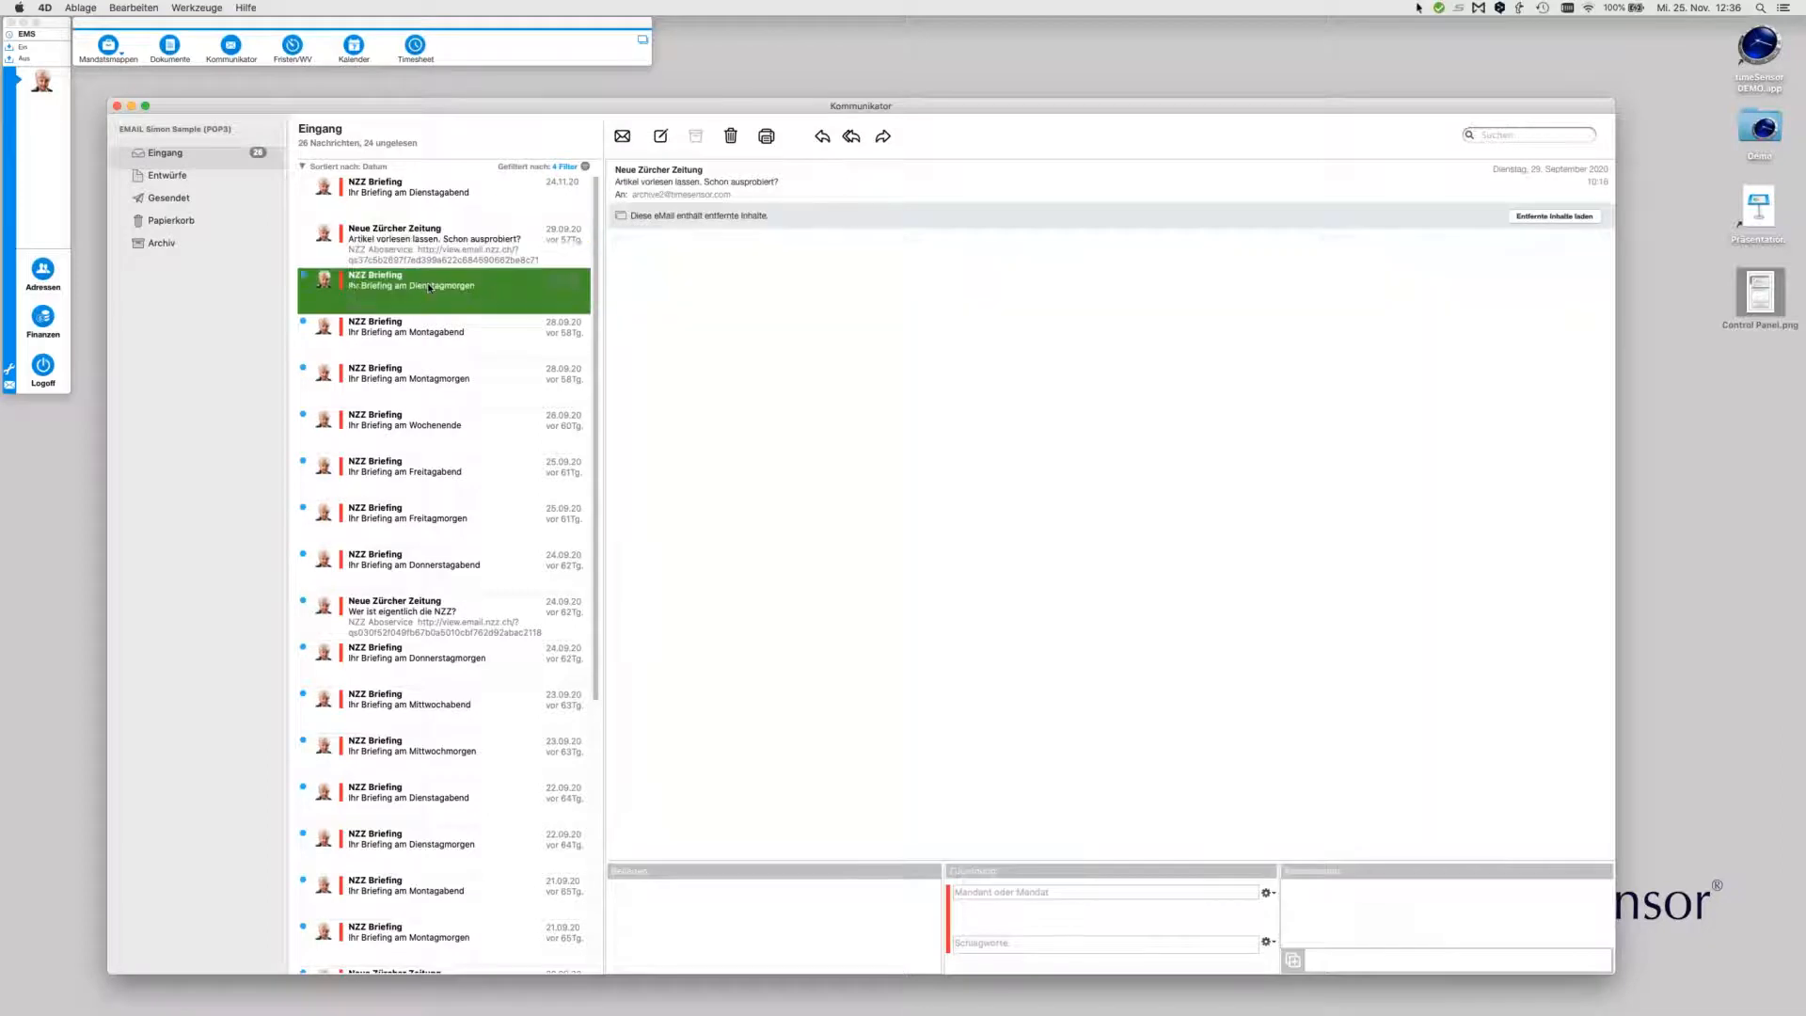
left_click(425, 325)
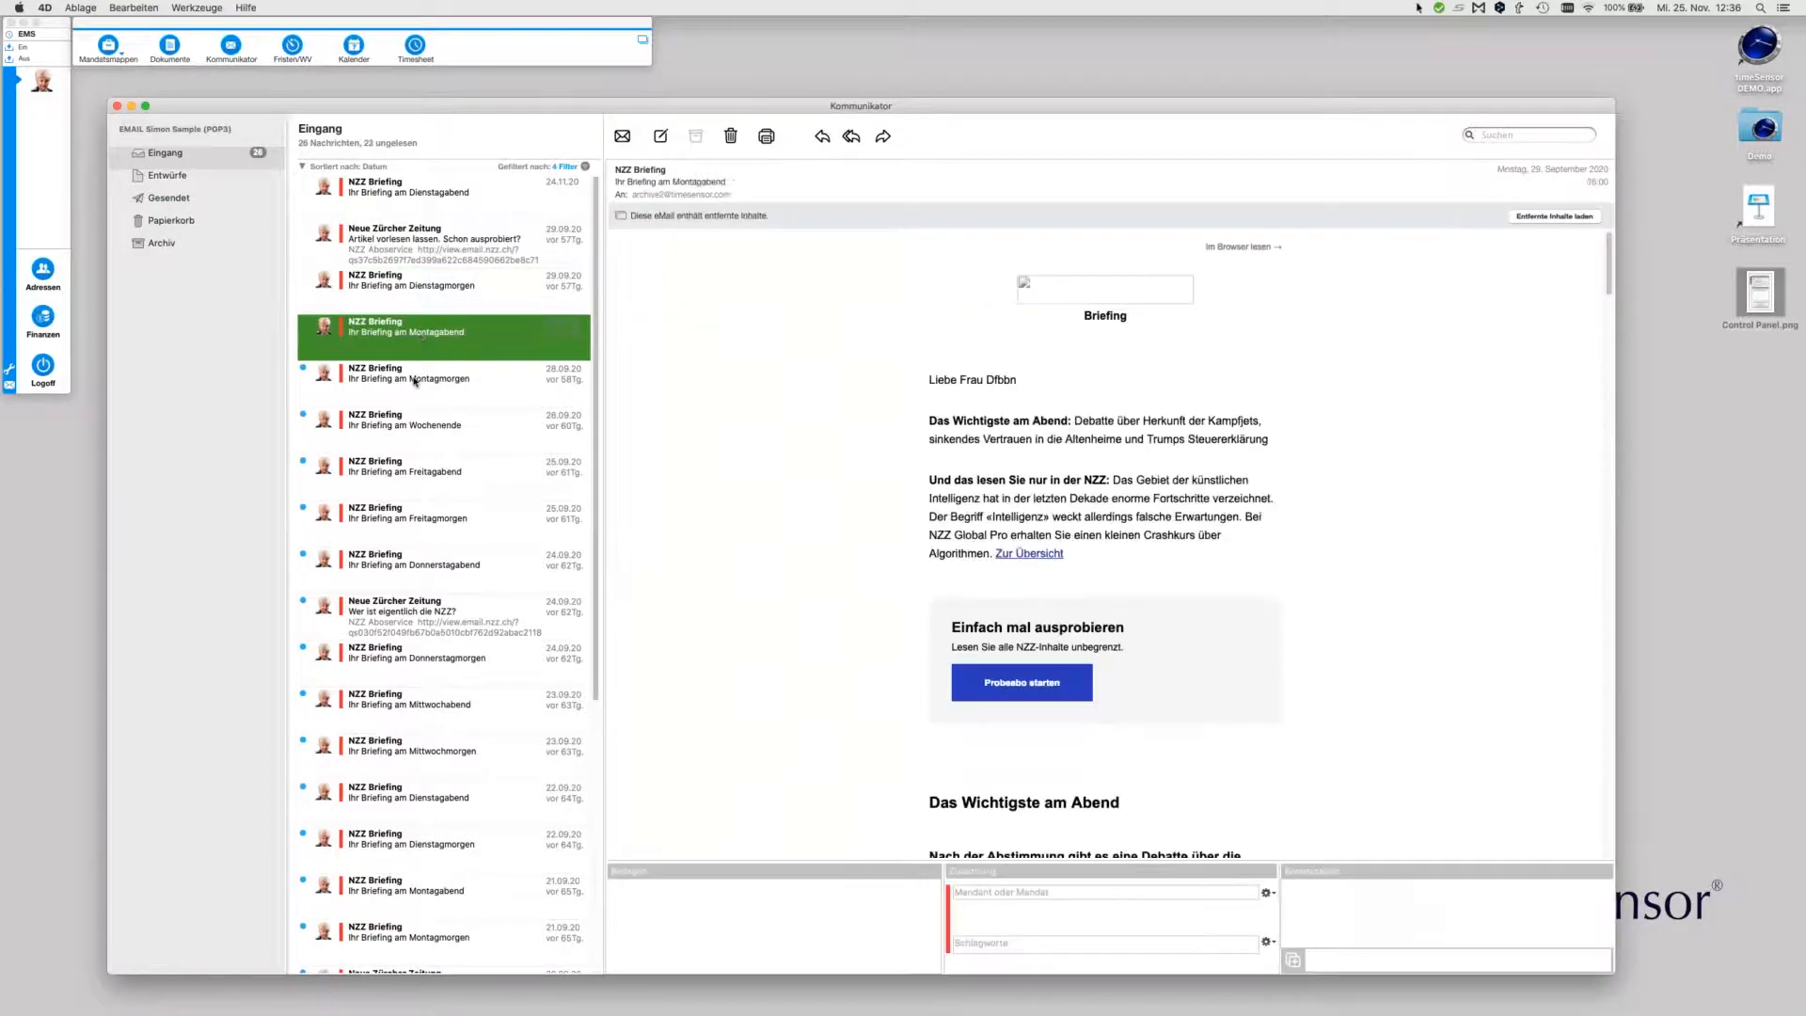
left_click(407, 371)
Assign the Dienstagabend briefing to 041120 Litigational Claim
left_click(411, 200)
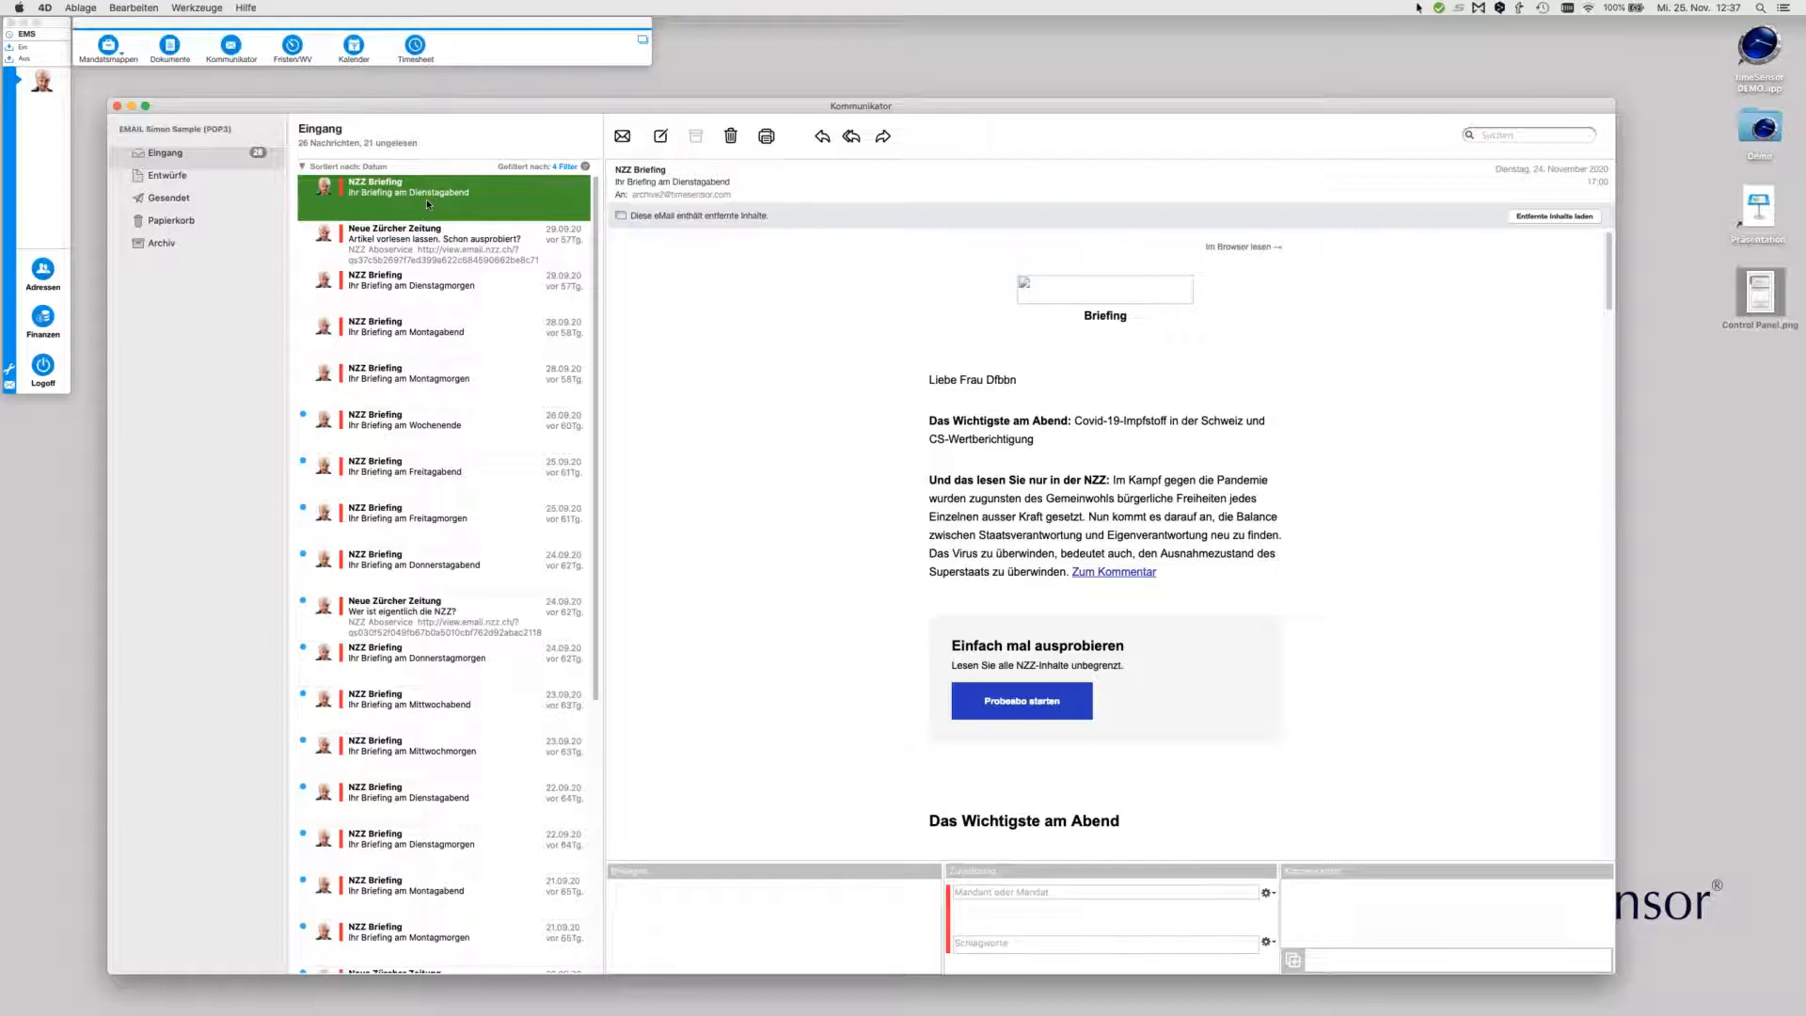
left_click(1420, 8)
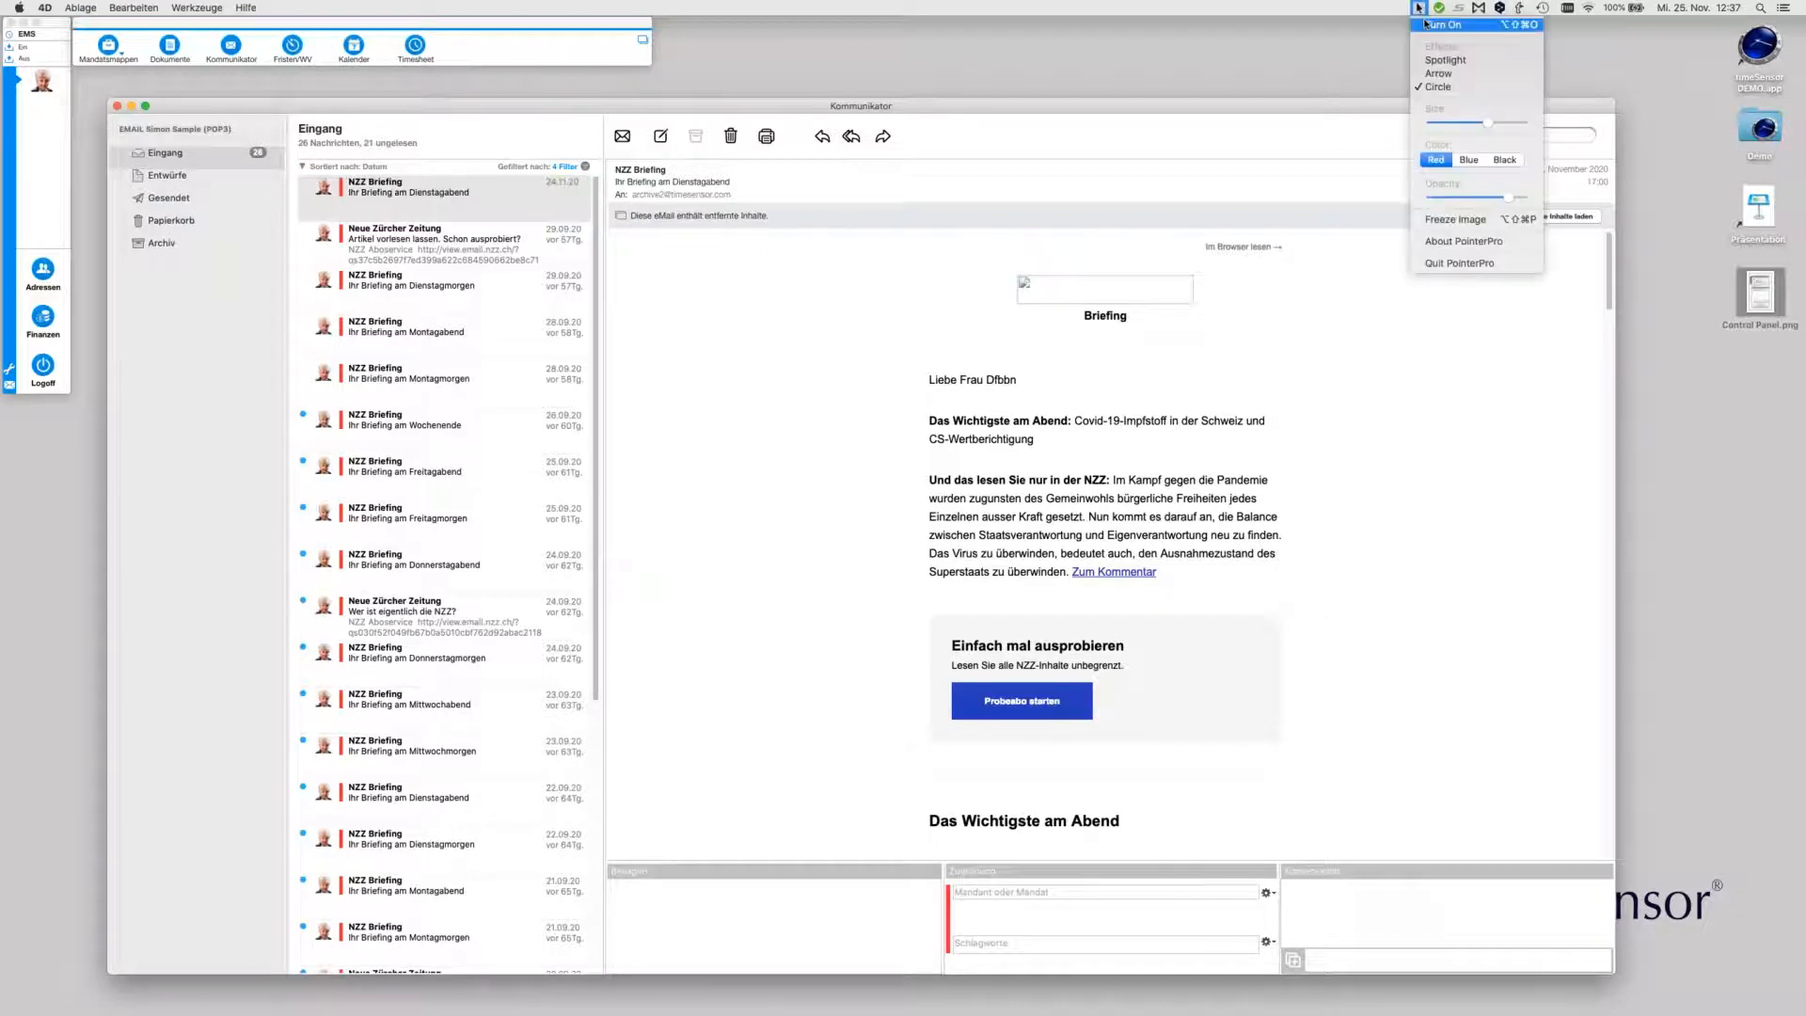
left_click(1194, 448)
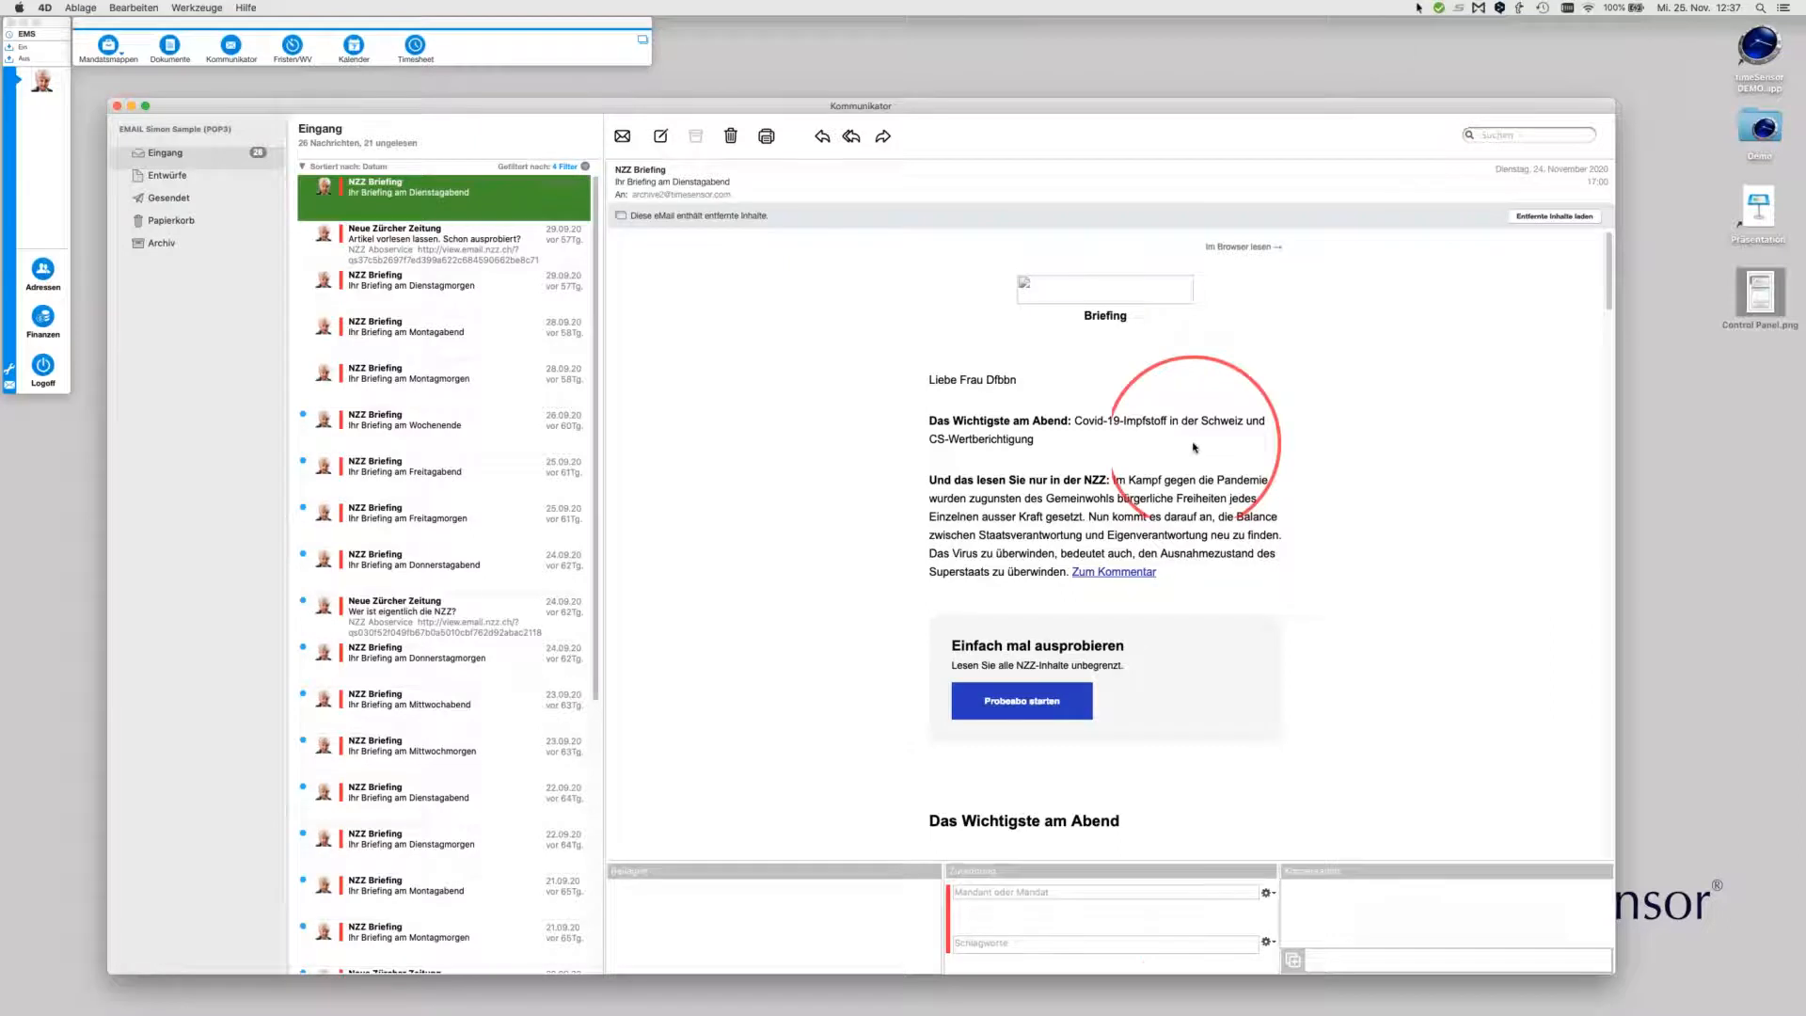
left_click(1004, 893)
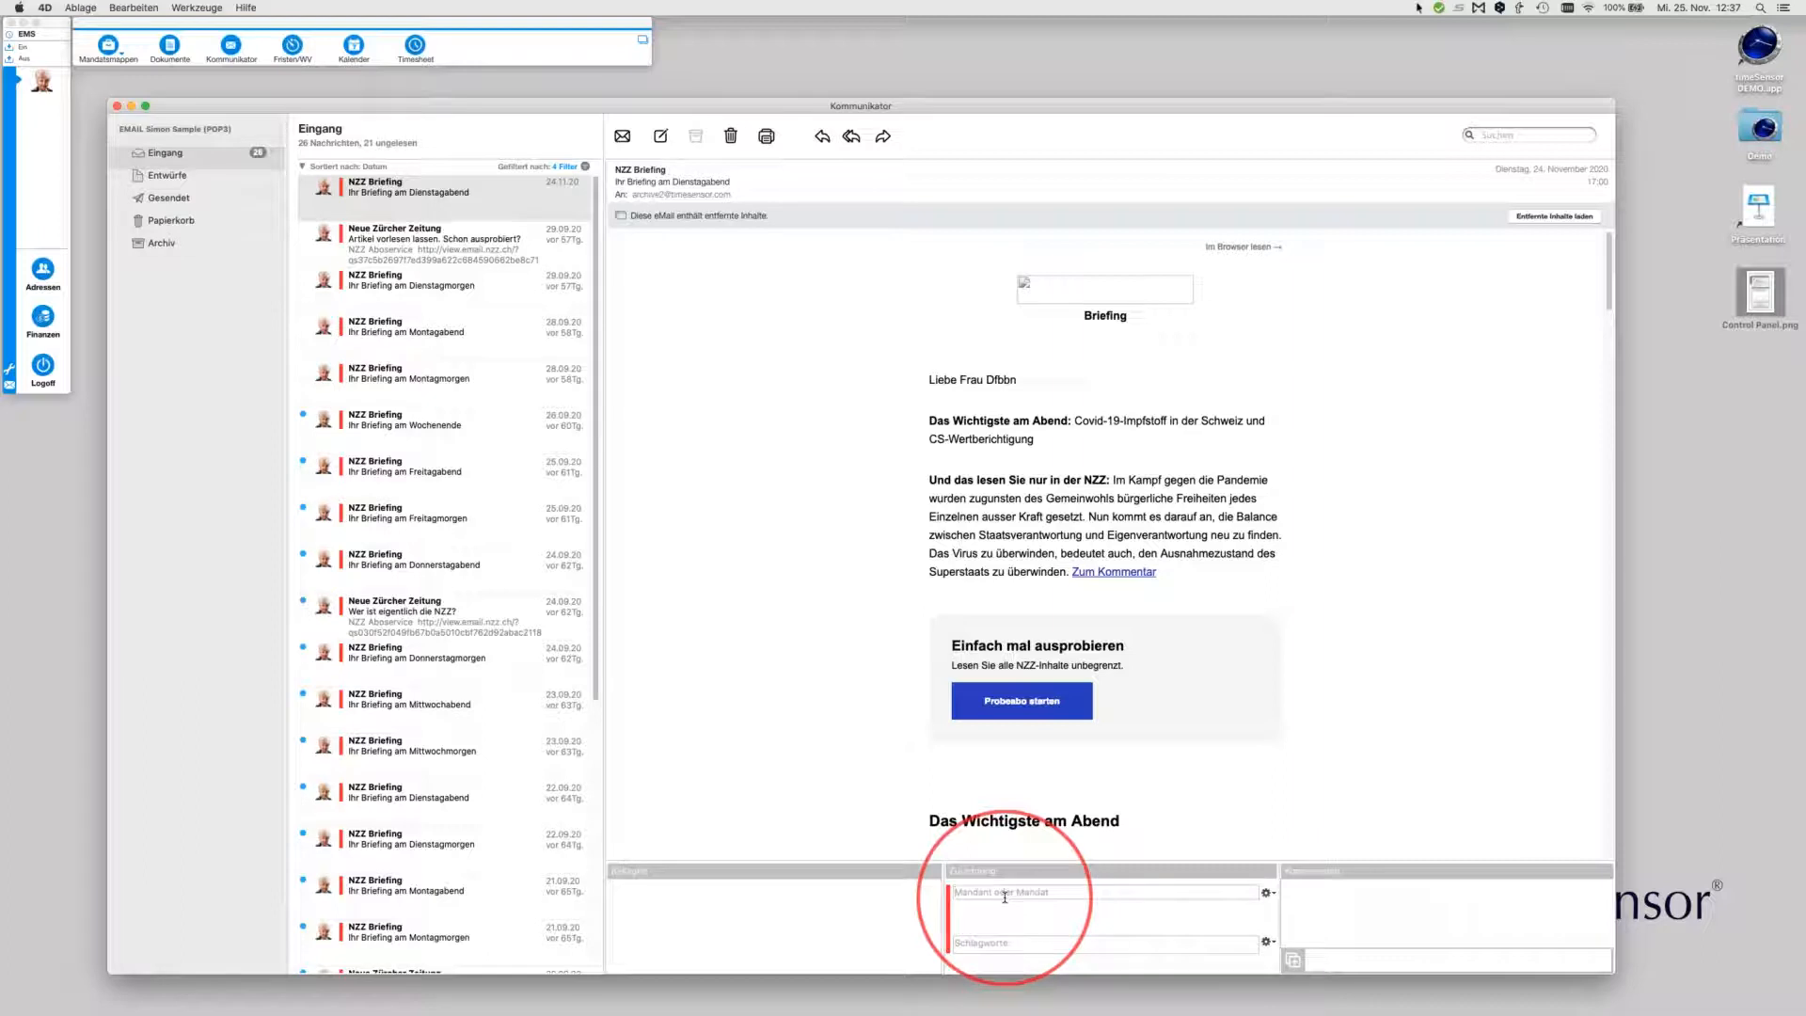
type("dee")
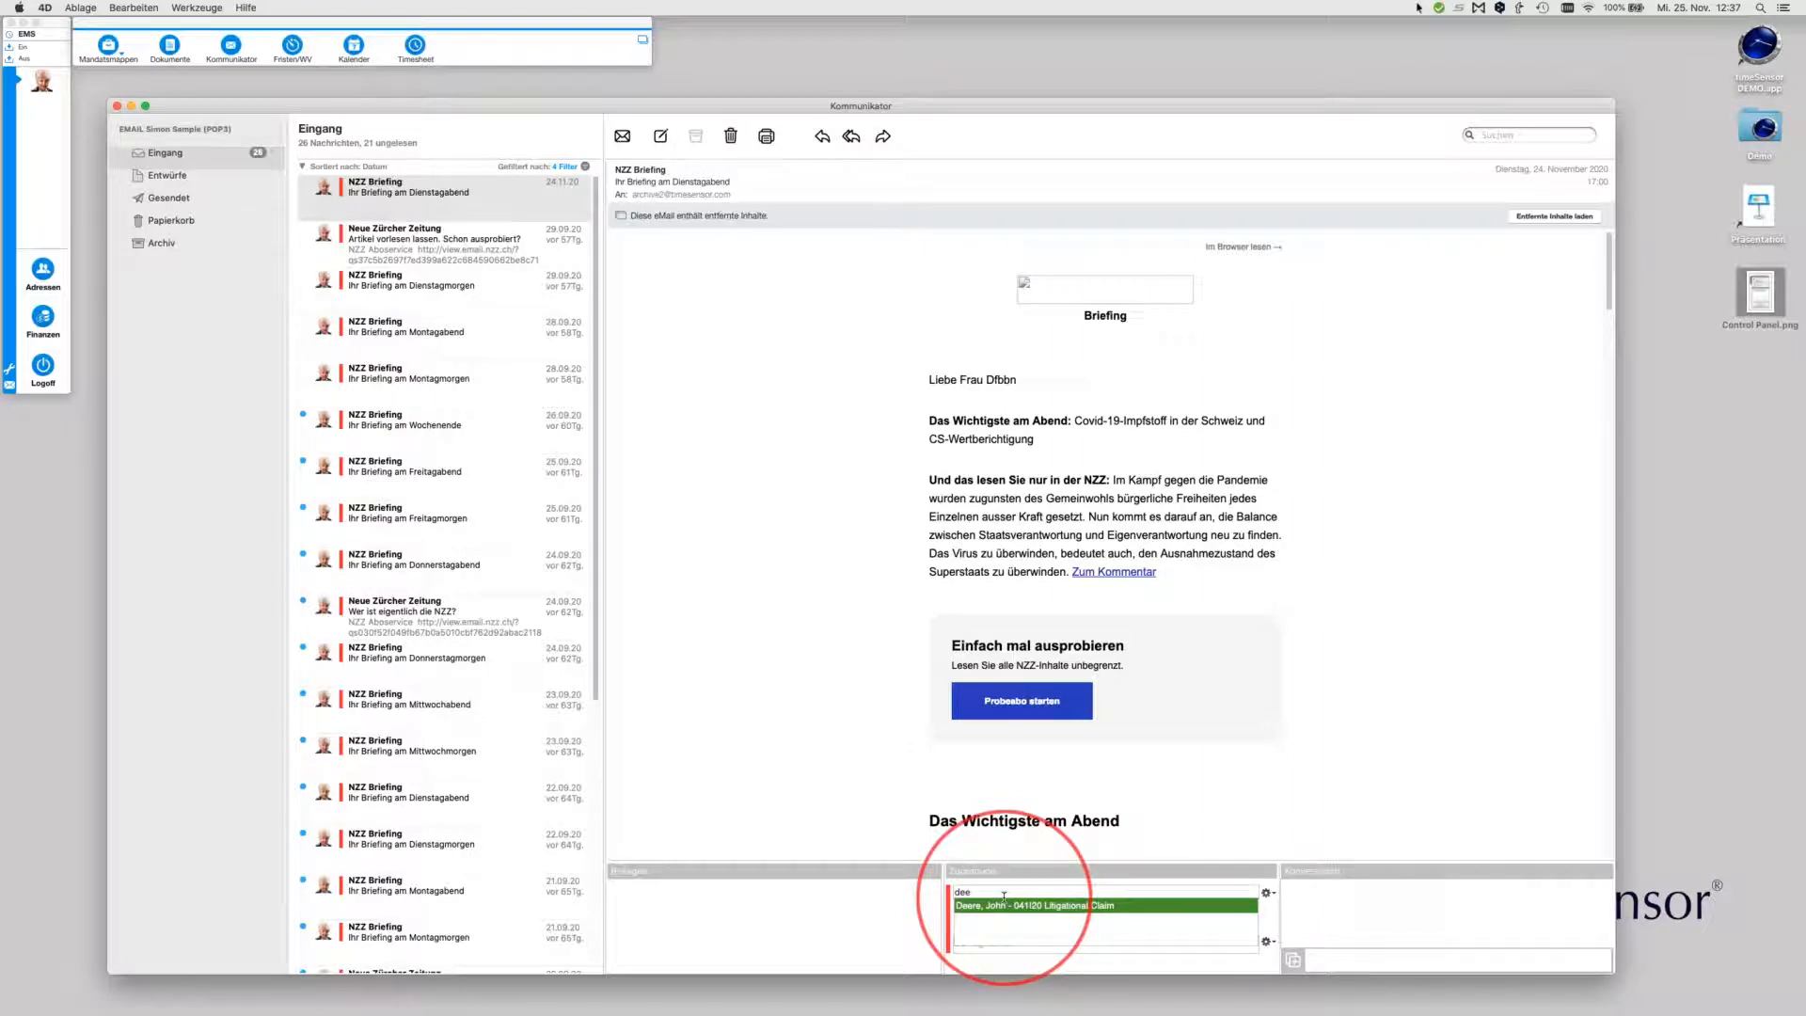
key("Return")
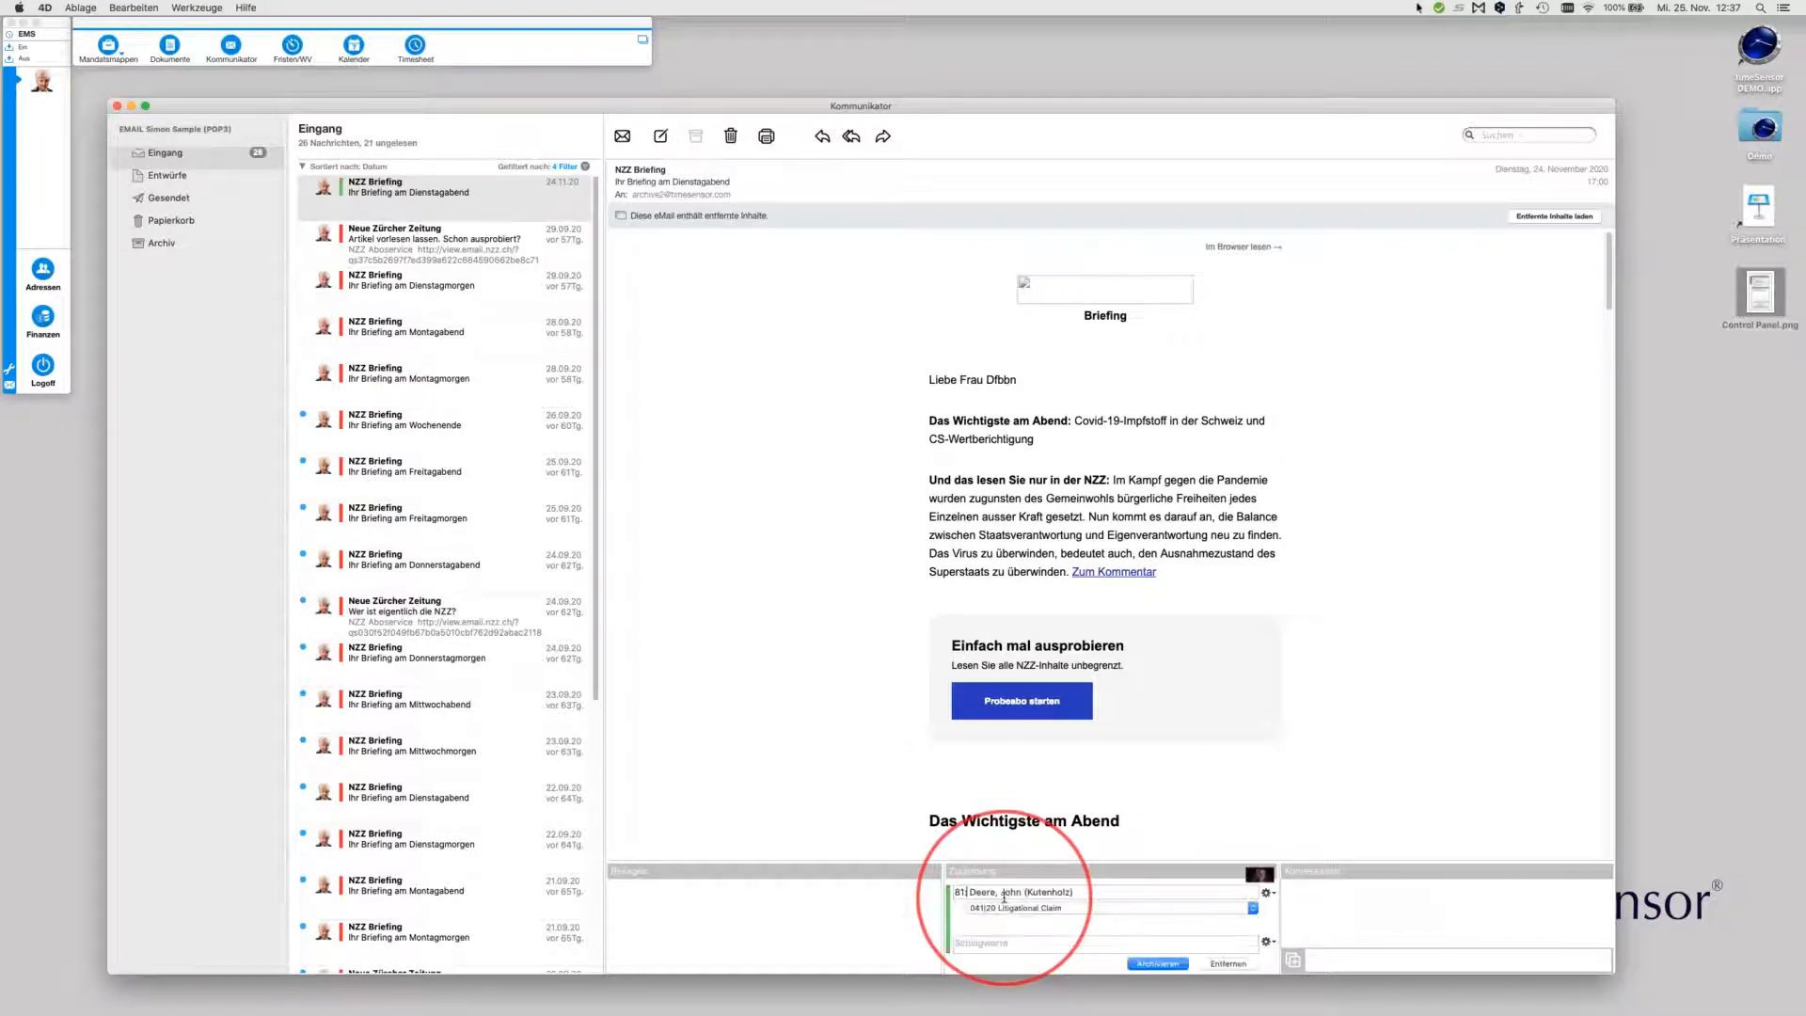
Assign the Neue Zürcher Zeitung mail to ALDI SUED 025|20
left_click(475, 252)
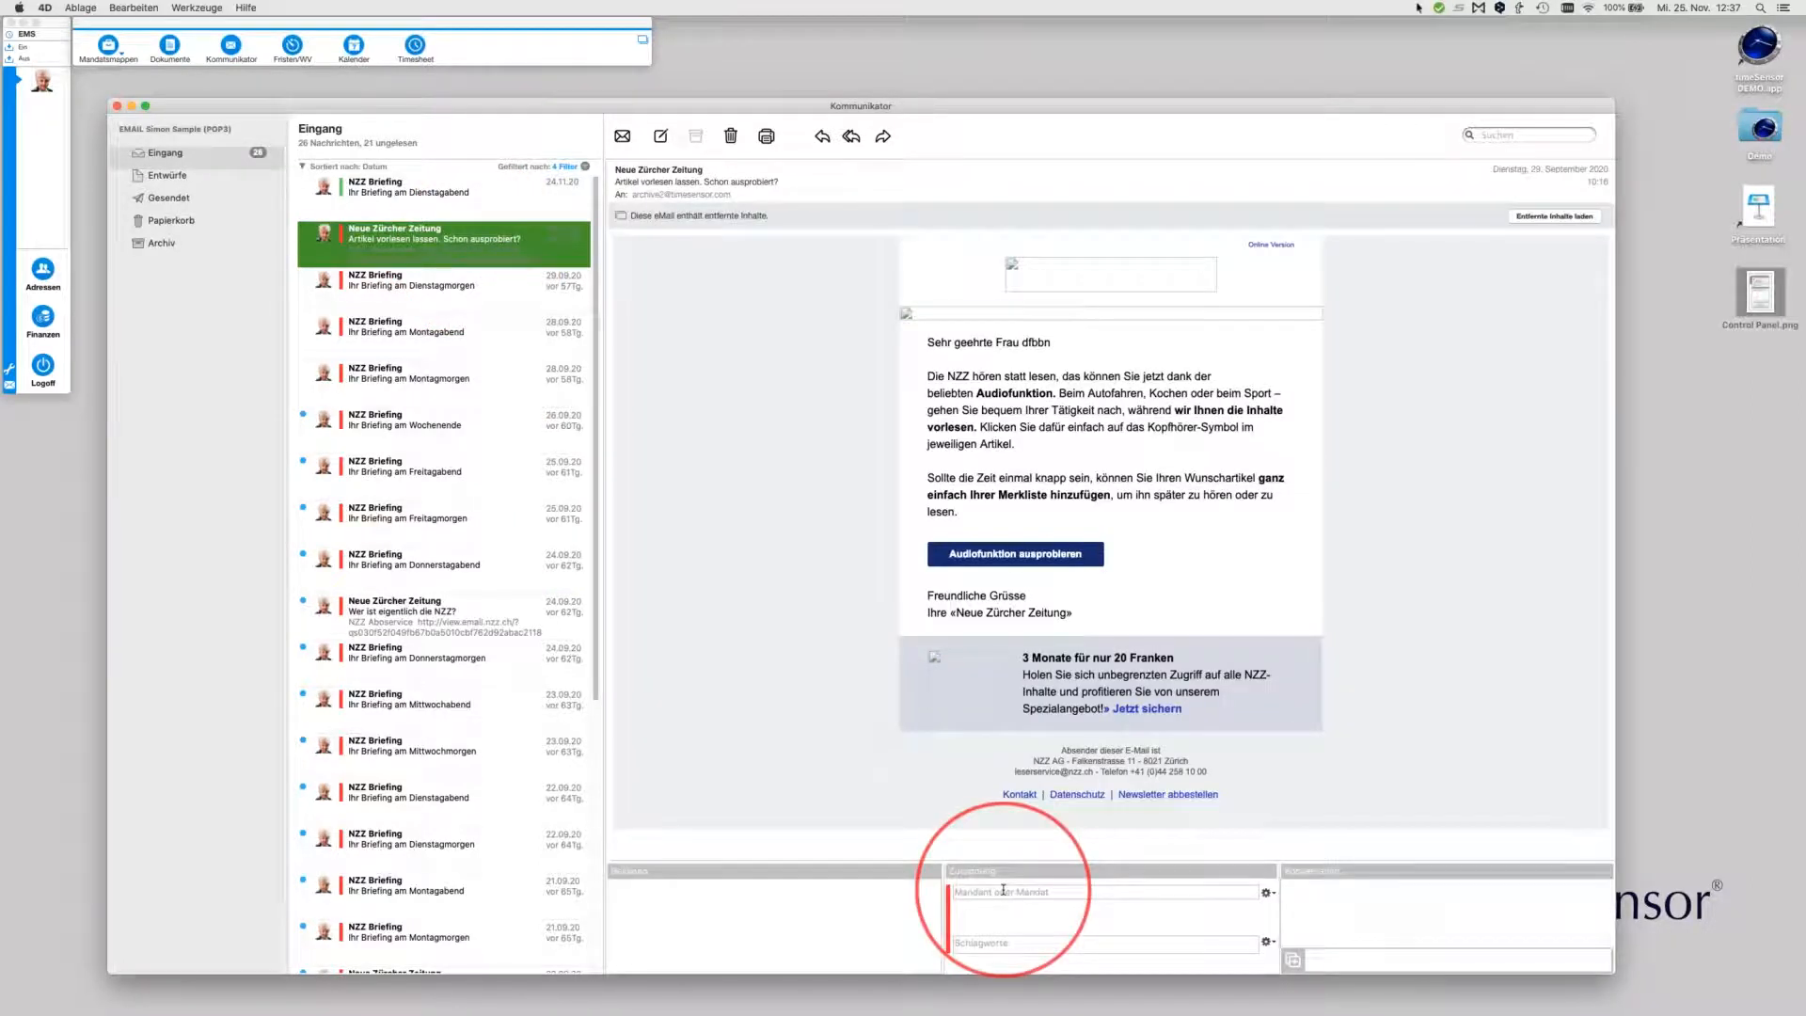
left_click(1003, 890)
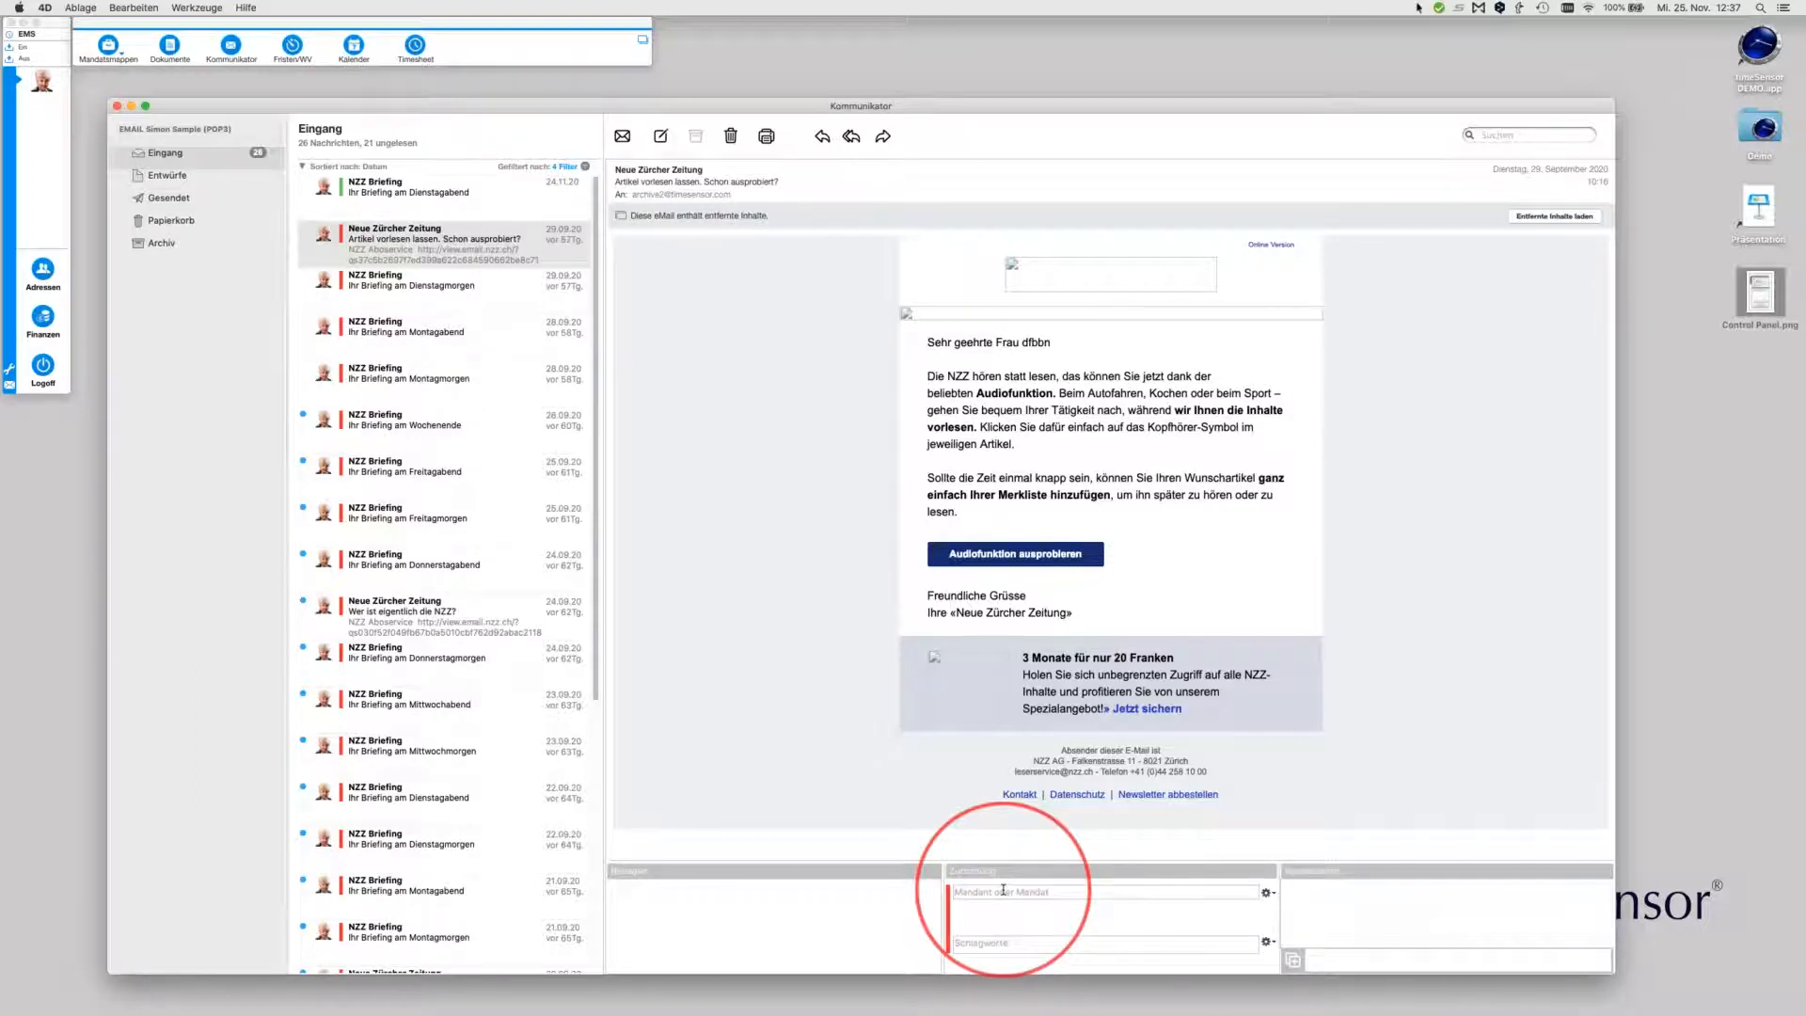
type("025")
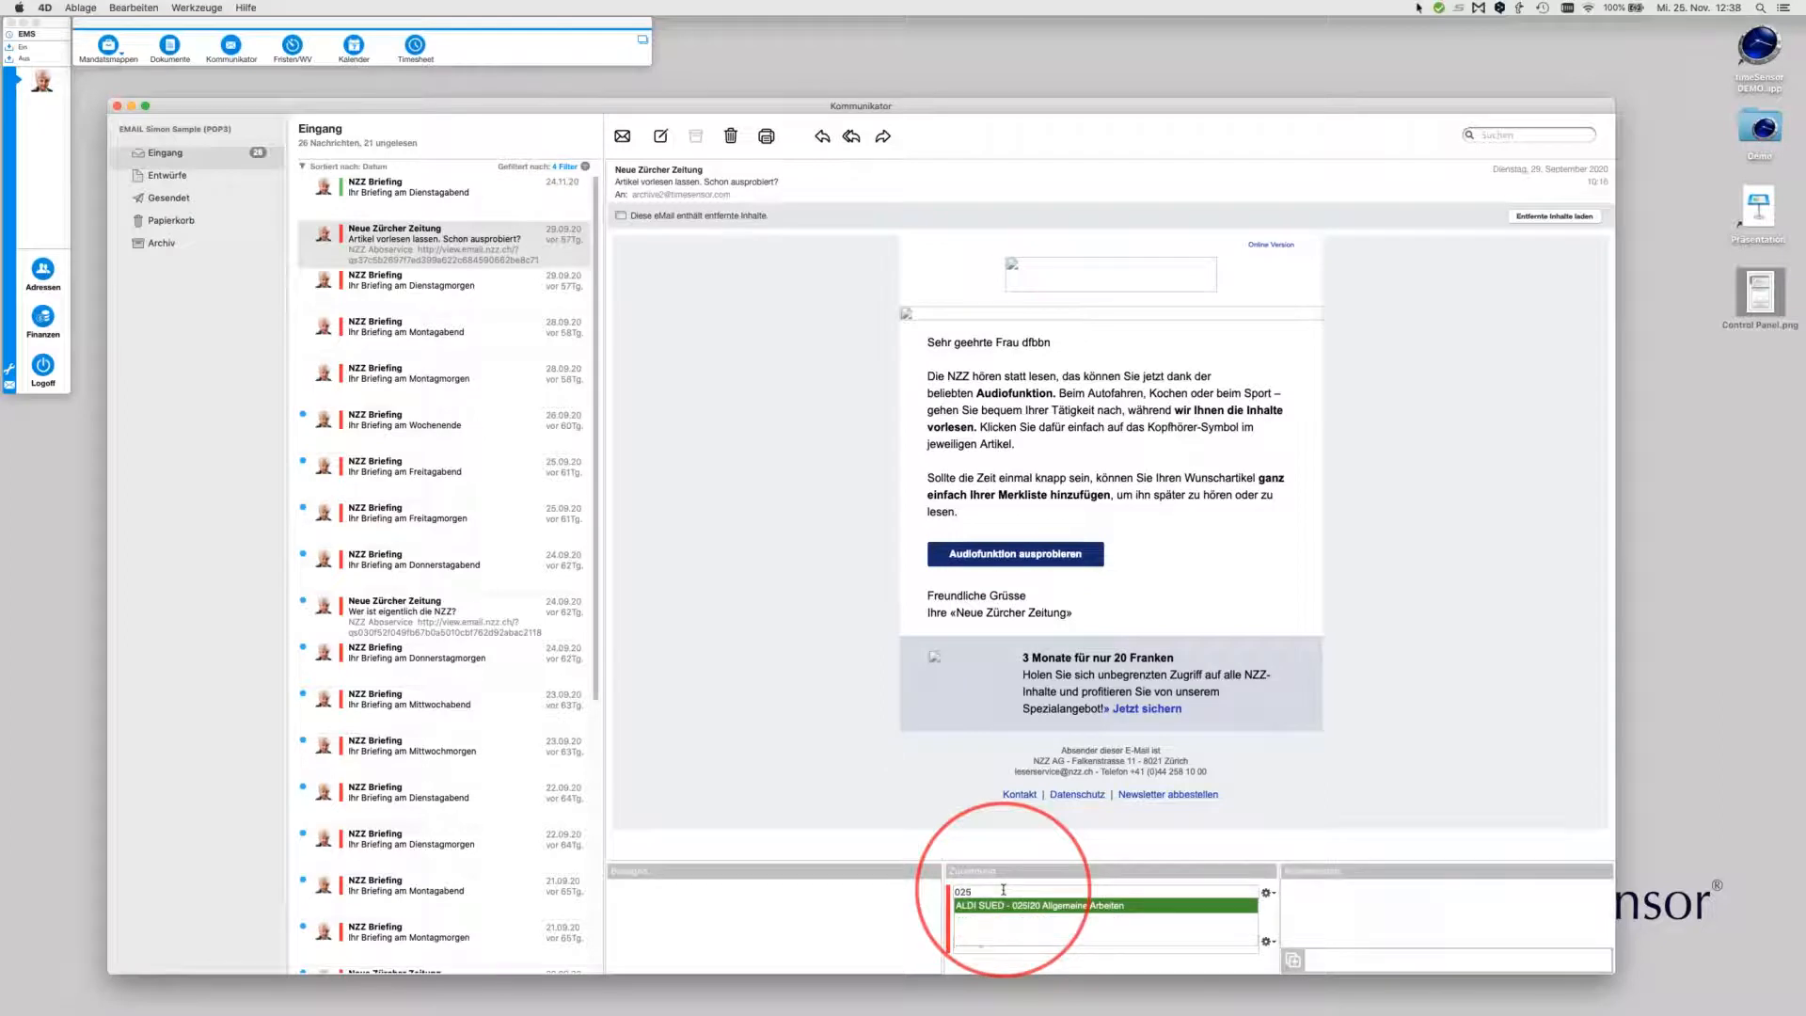
key("Return")
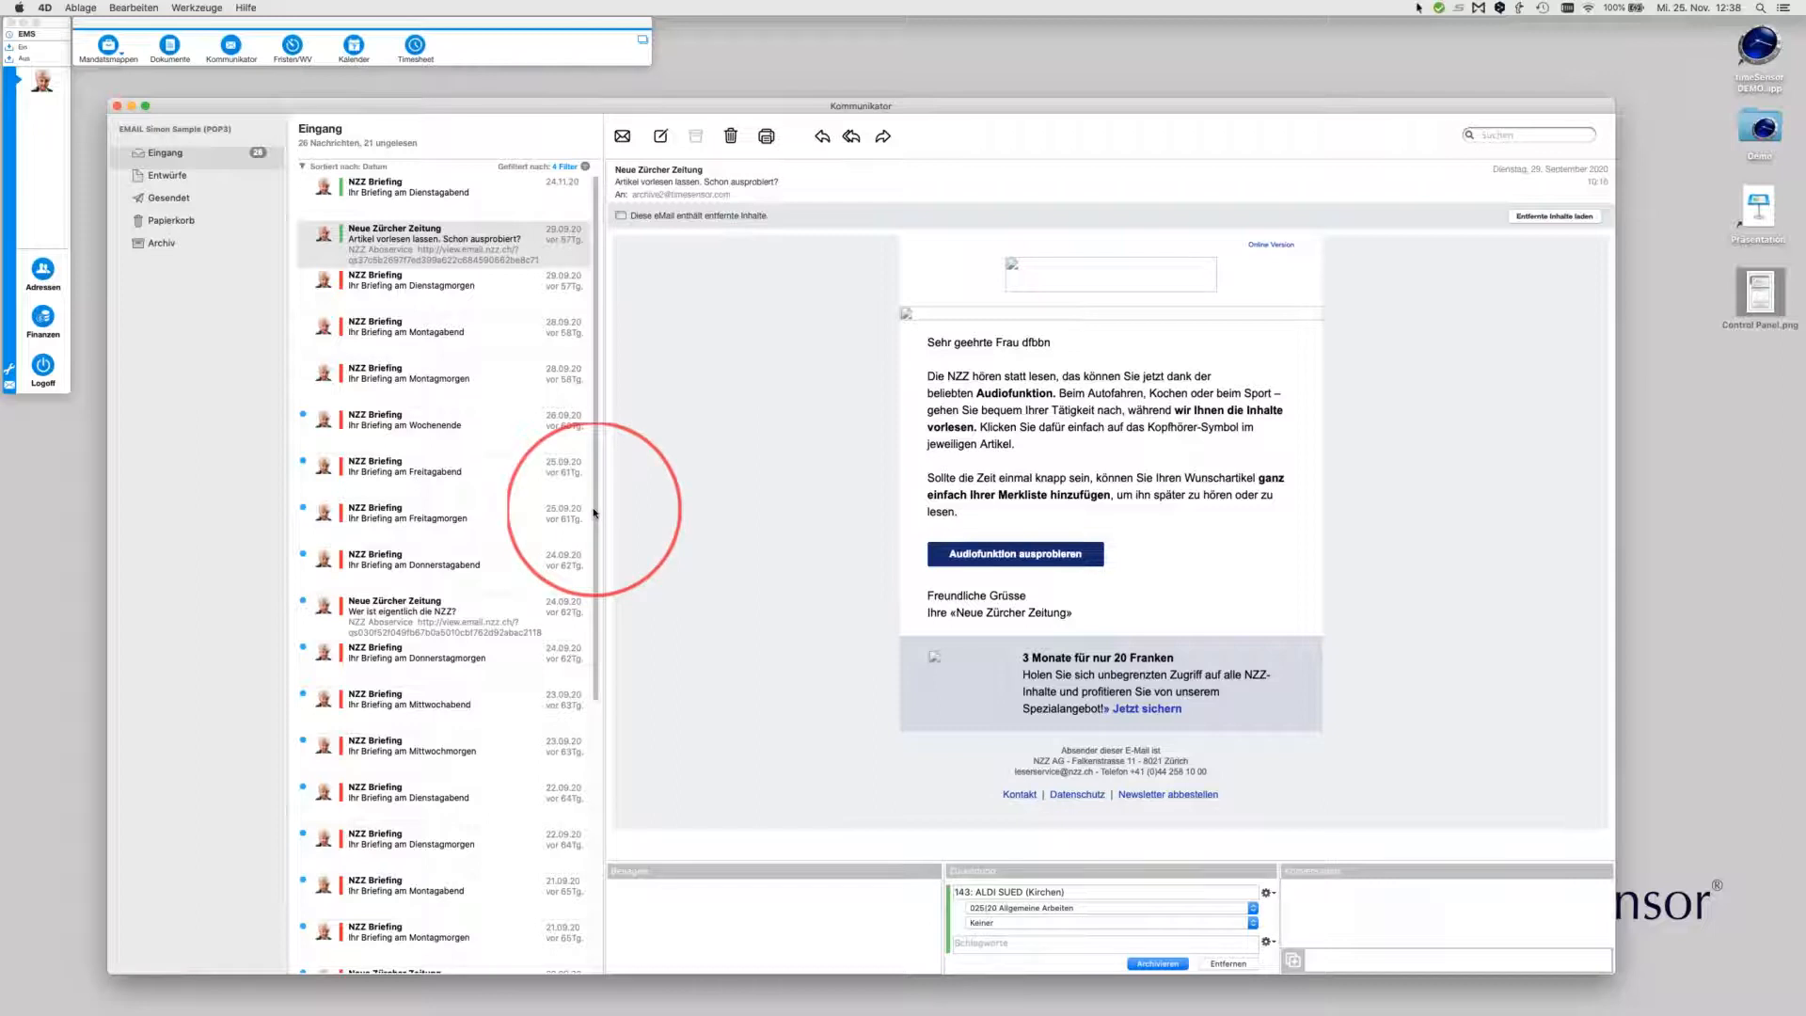
left_click(437, 295)
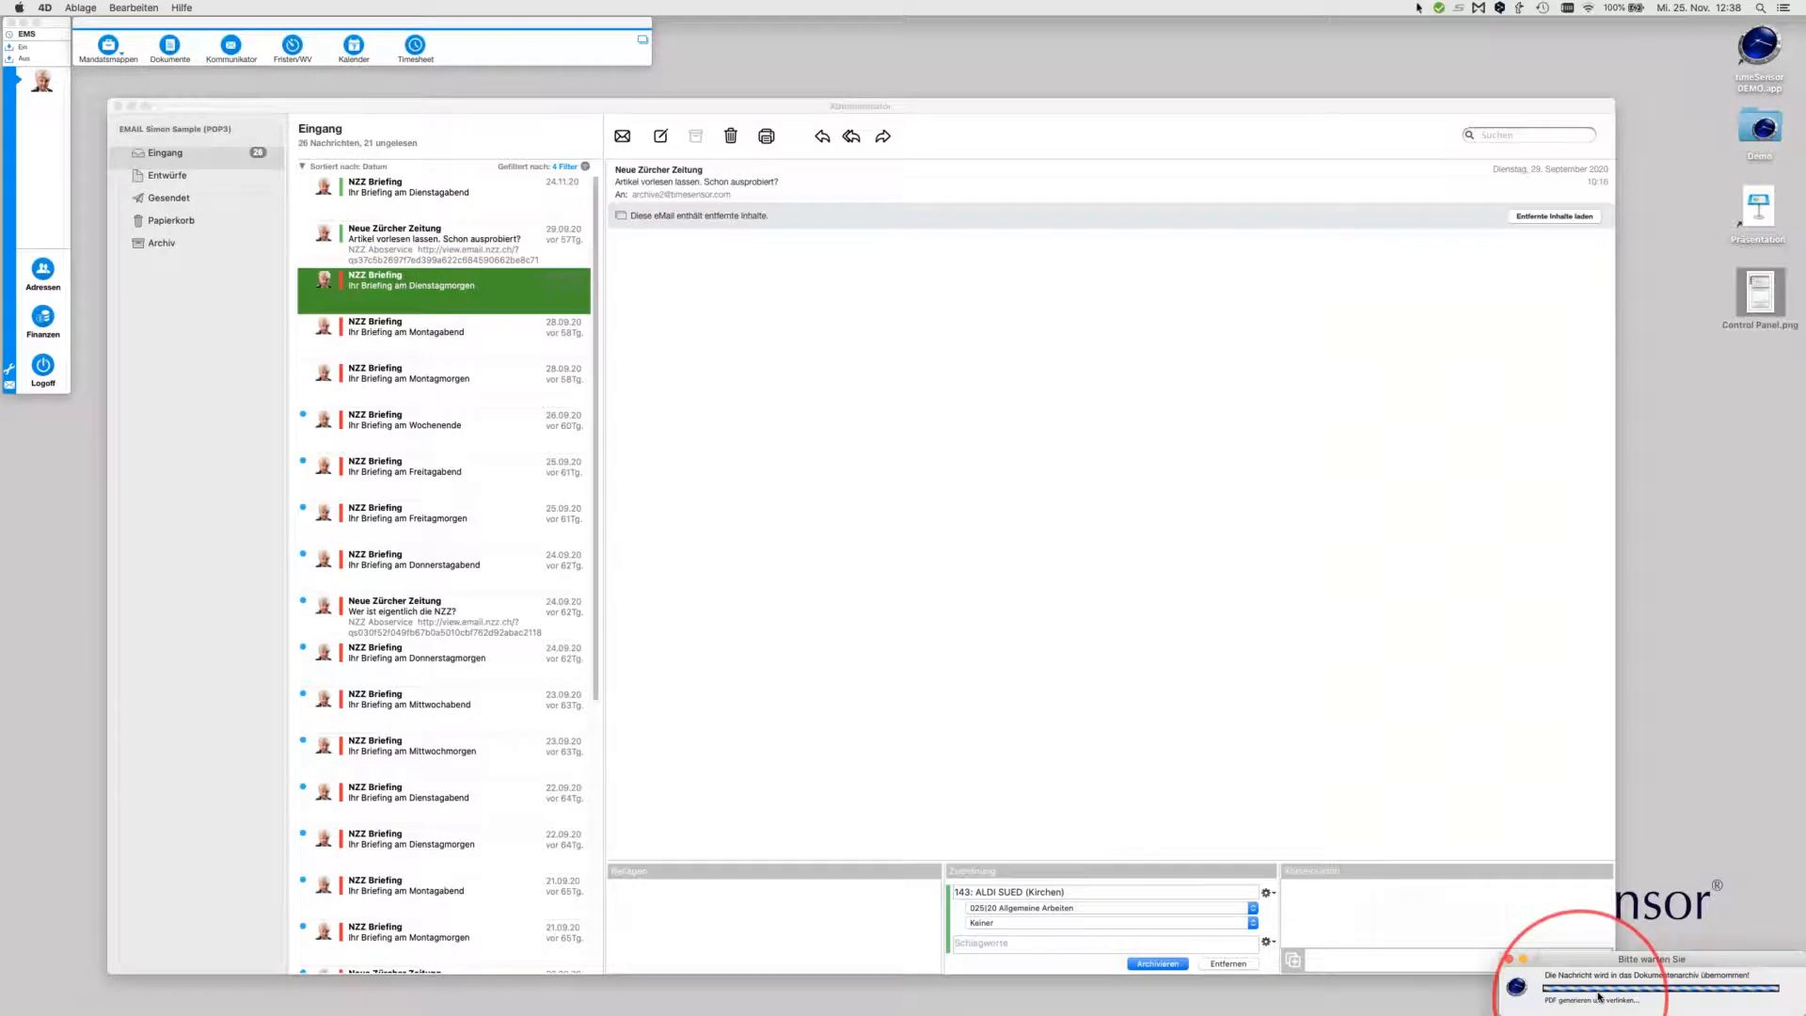
Select the Dienstagmorgen and Montagabend briefings and file both via Zuordnung under 015|20 Aufenthaltsbewilligung
left_click(1419, 9)
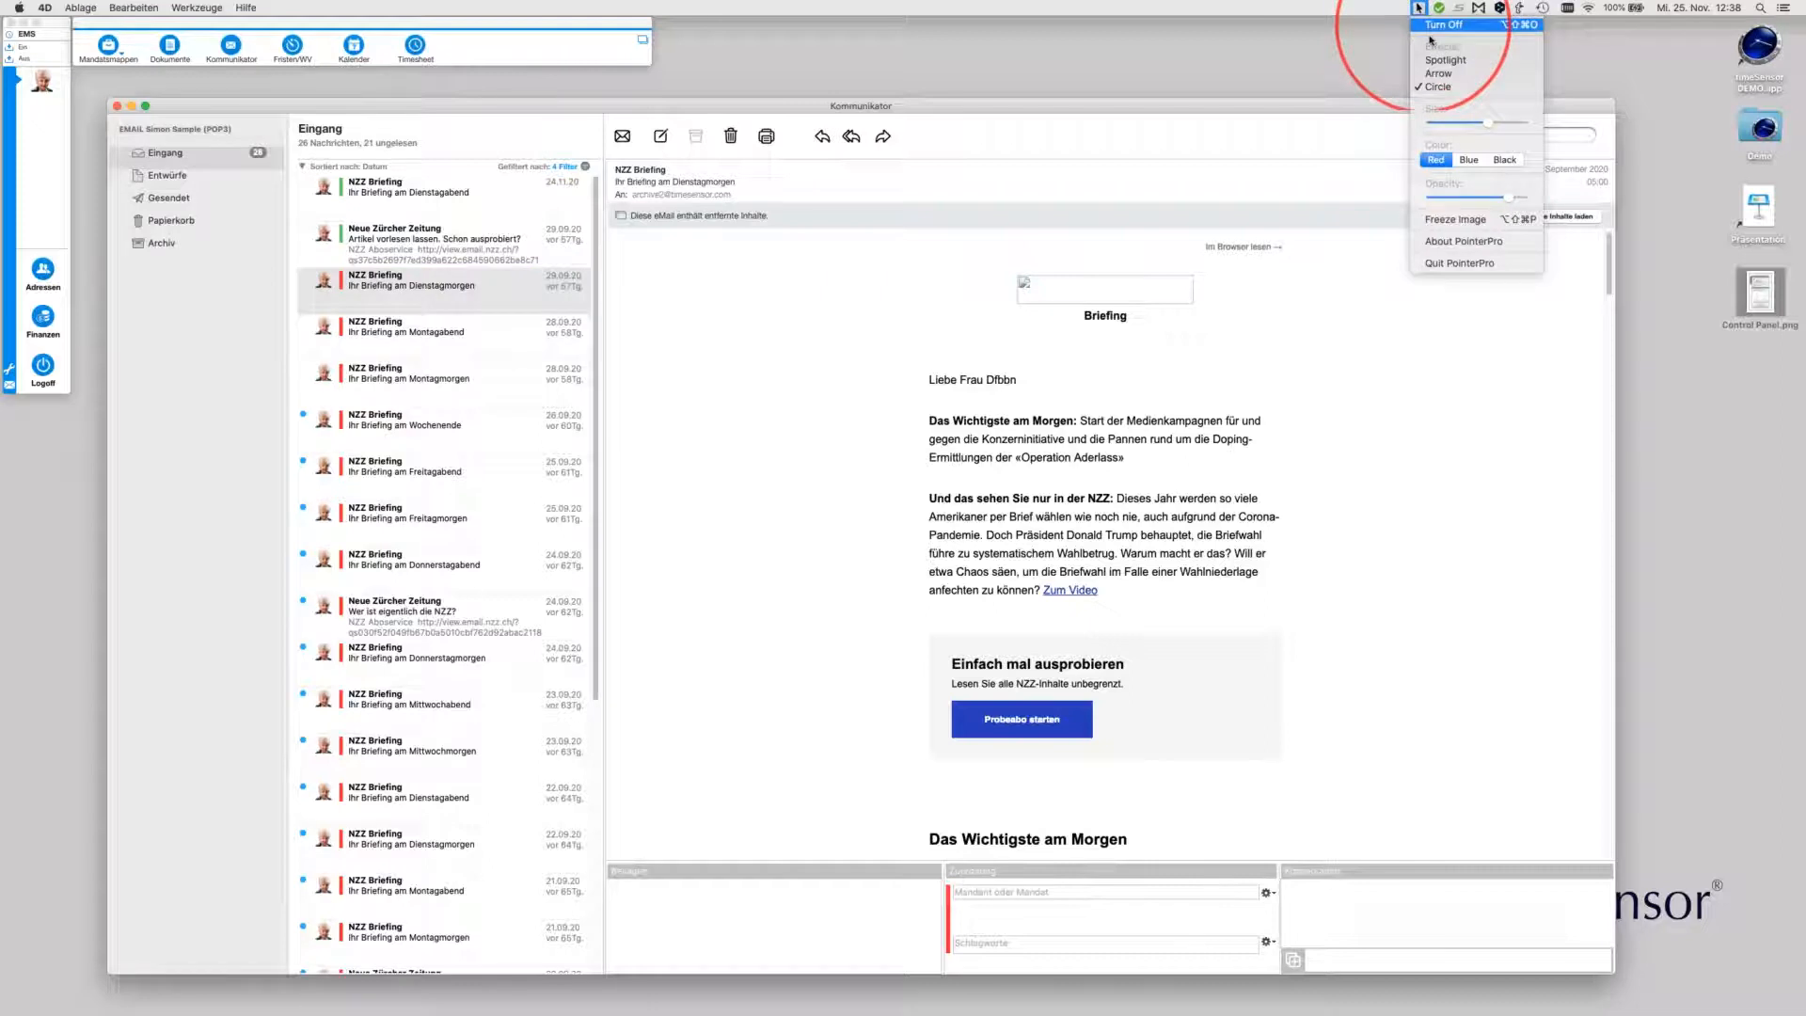
left_click(1430, 26)
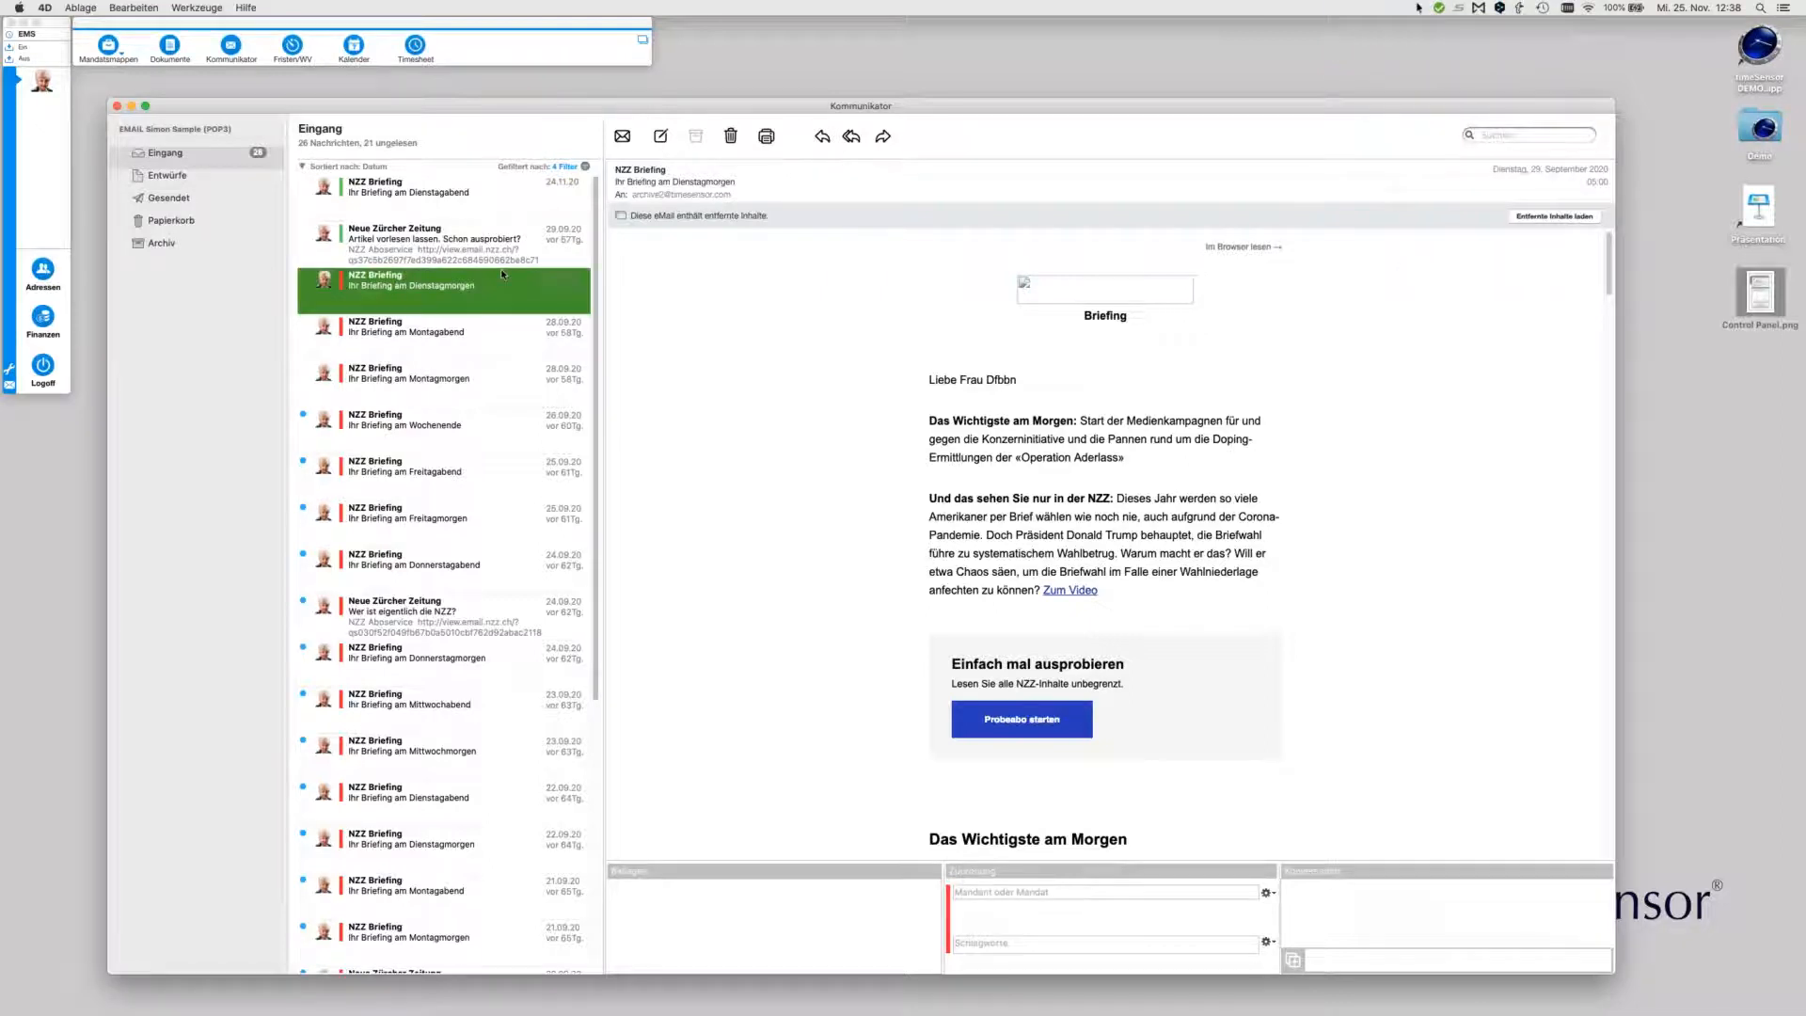
left_click(402, 343)
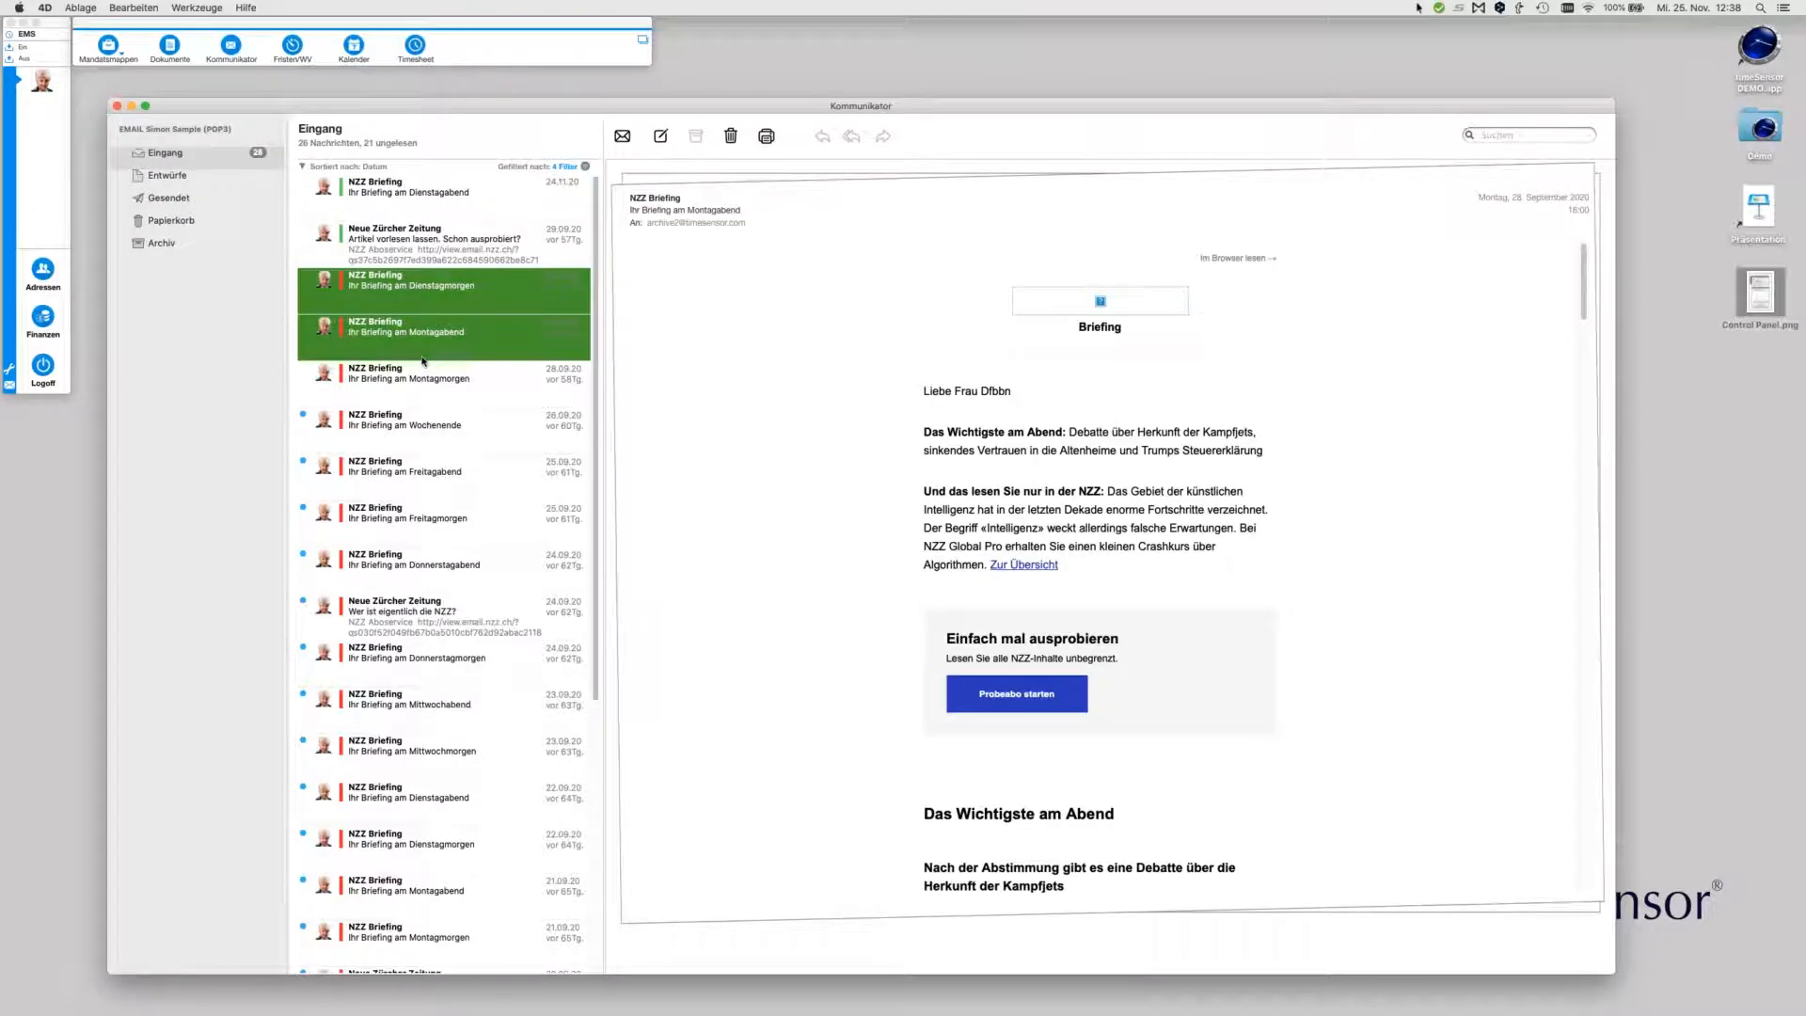
right_click(413, 336)
mouse_move(429, 434)
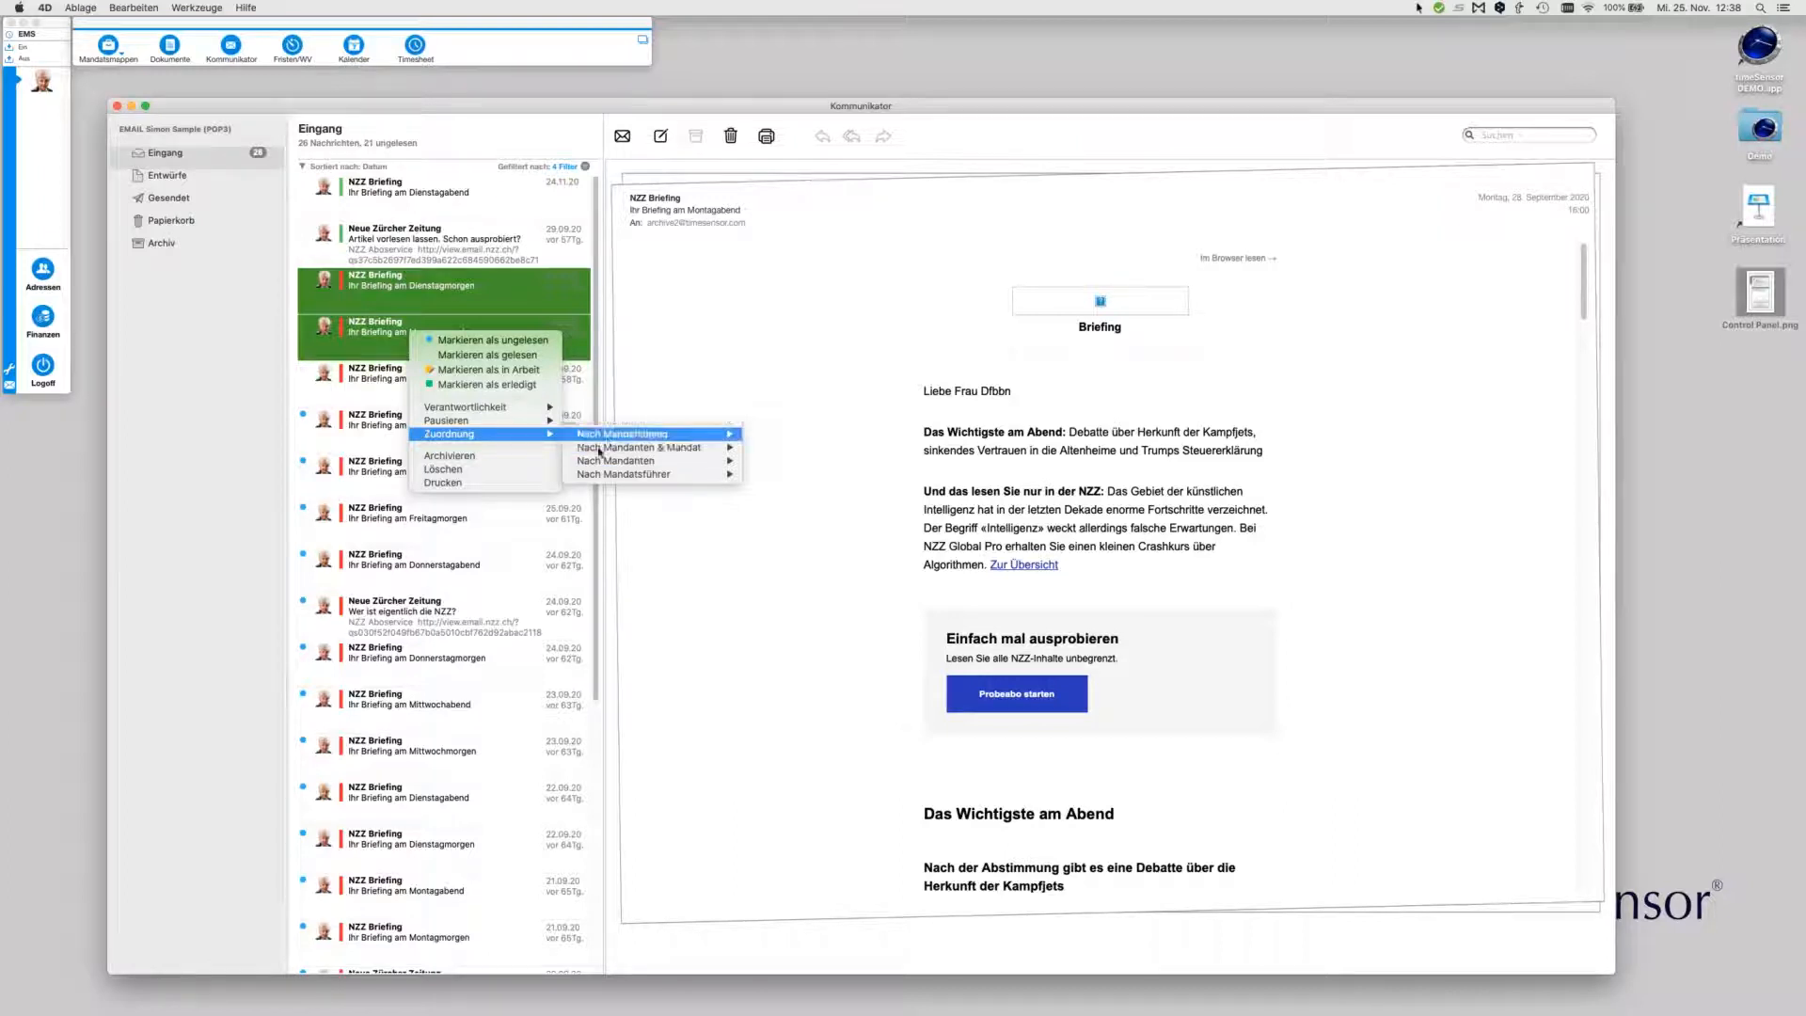
mouse_move(614, 463)
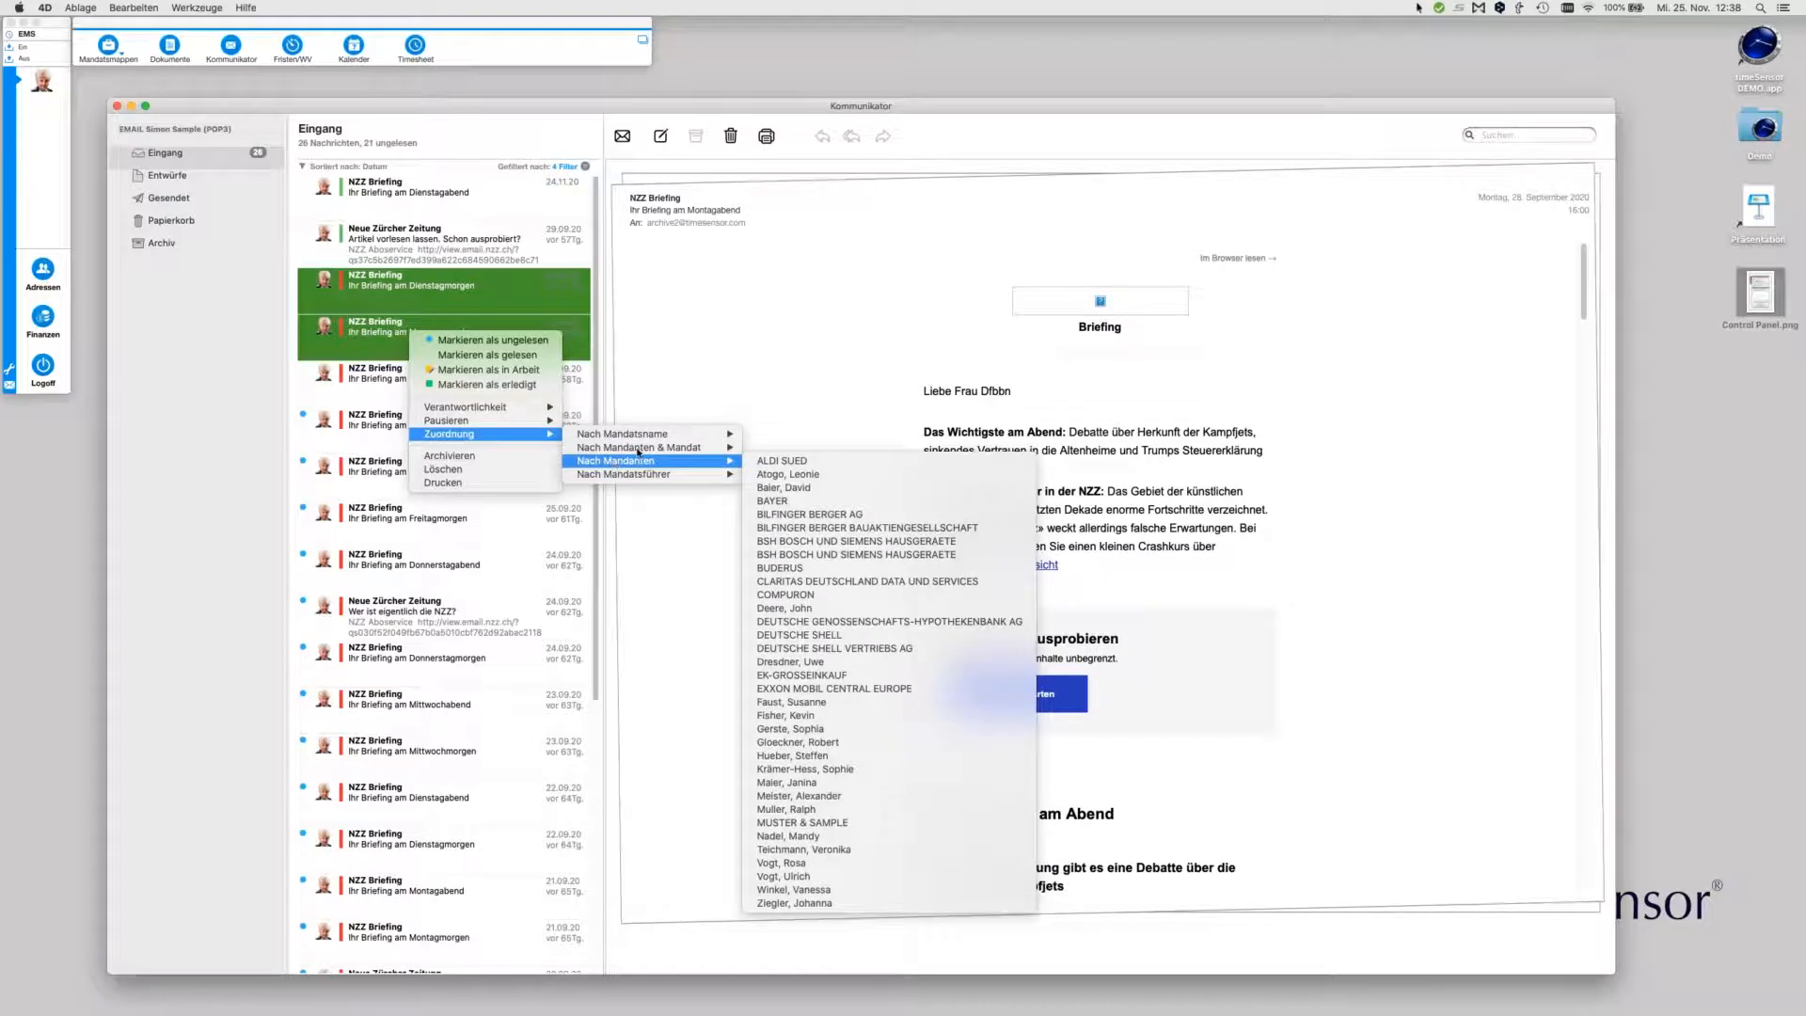
mouse_move(782, 463)
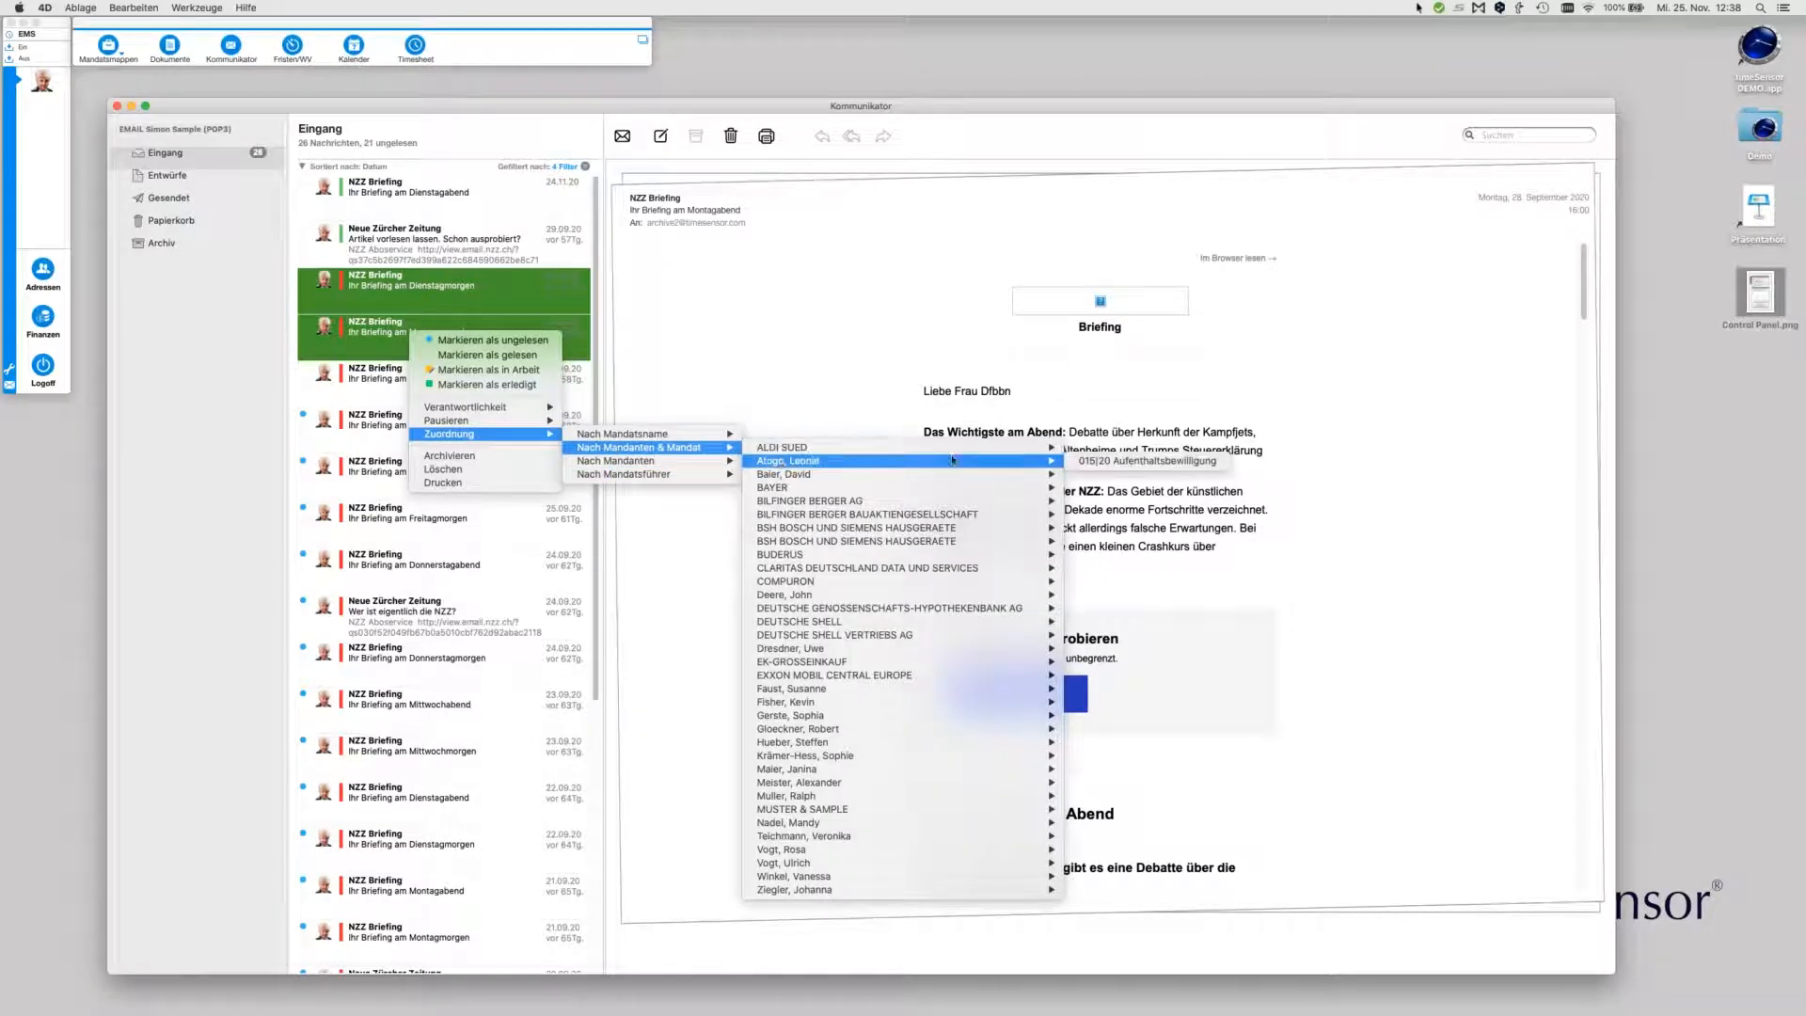
left_click(1092, 462)
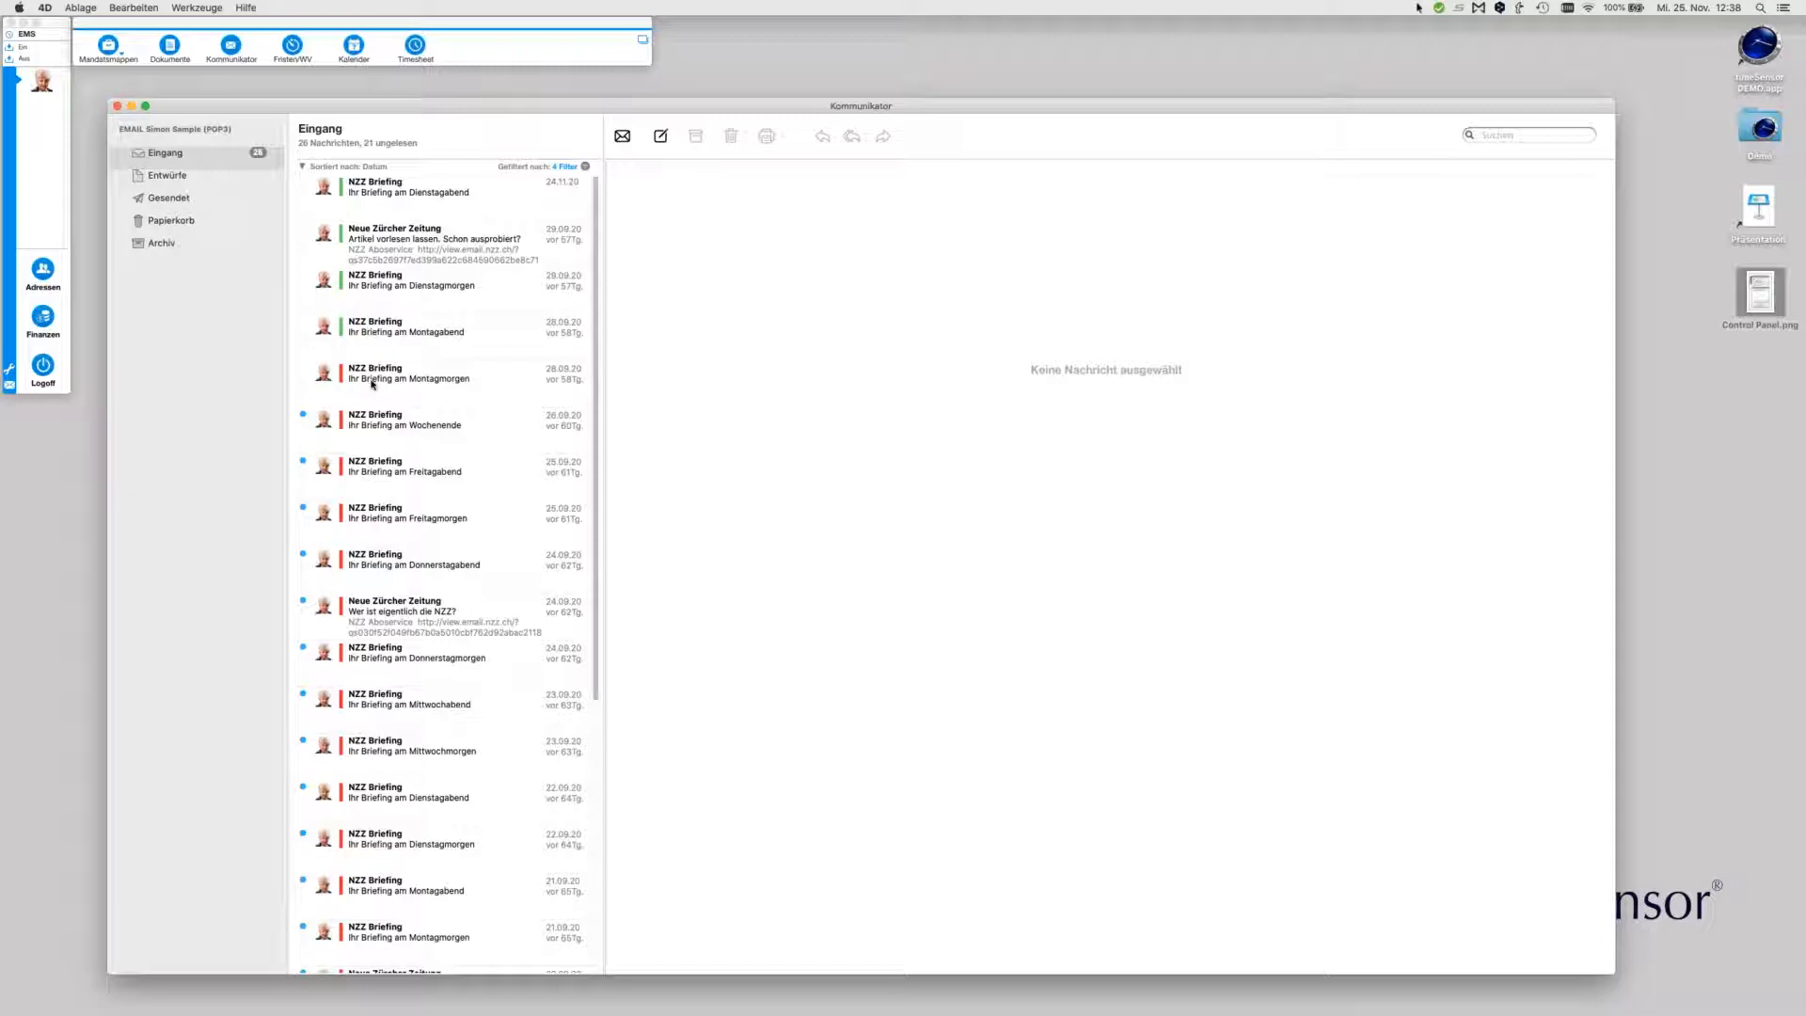
Assign the Montagmorgen briefing to the client's 006/20 Missbräuchl. Kündigung matter
left_click(406, 380)
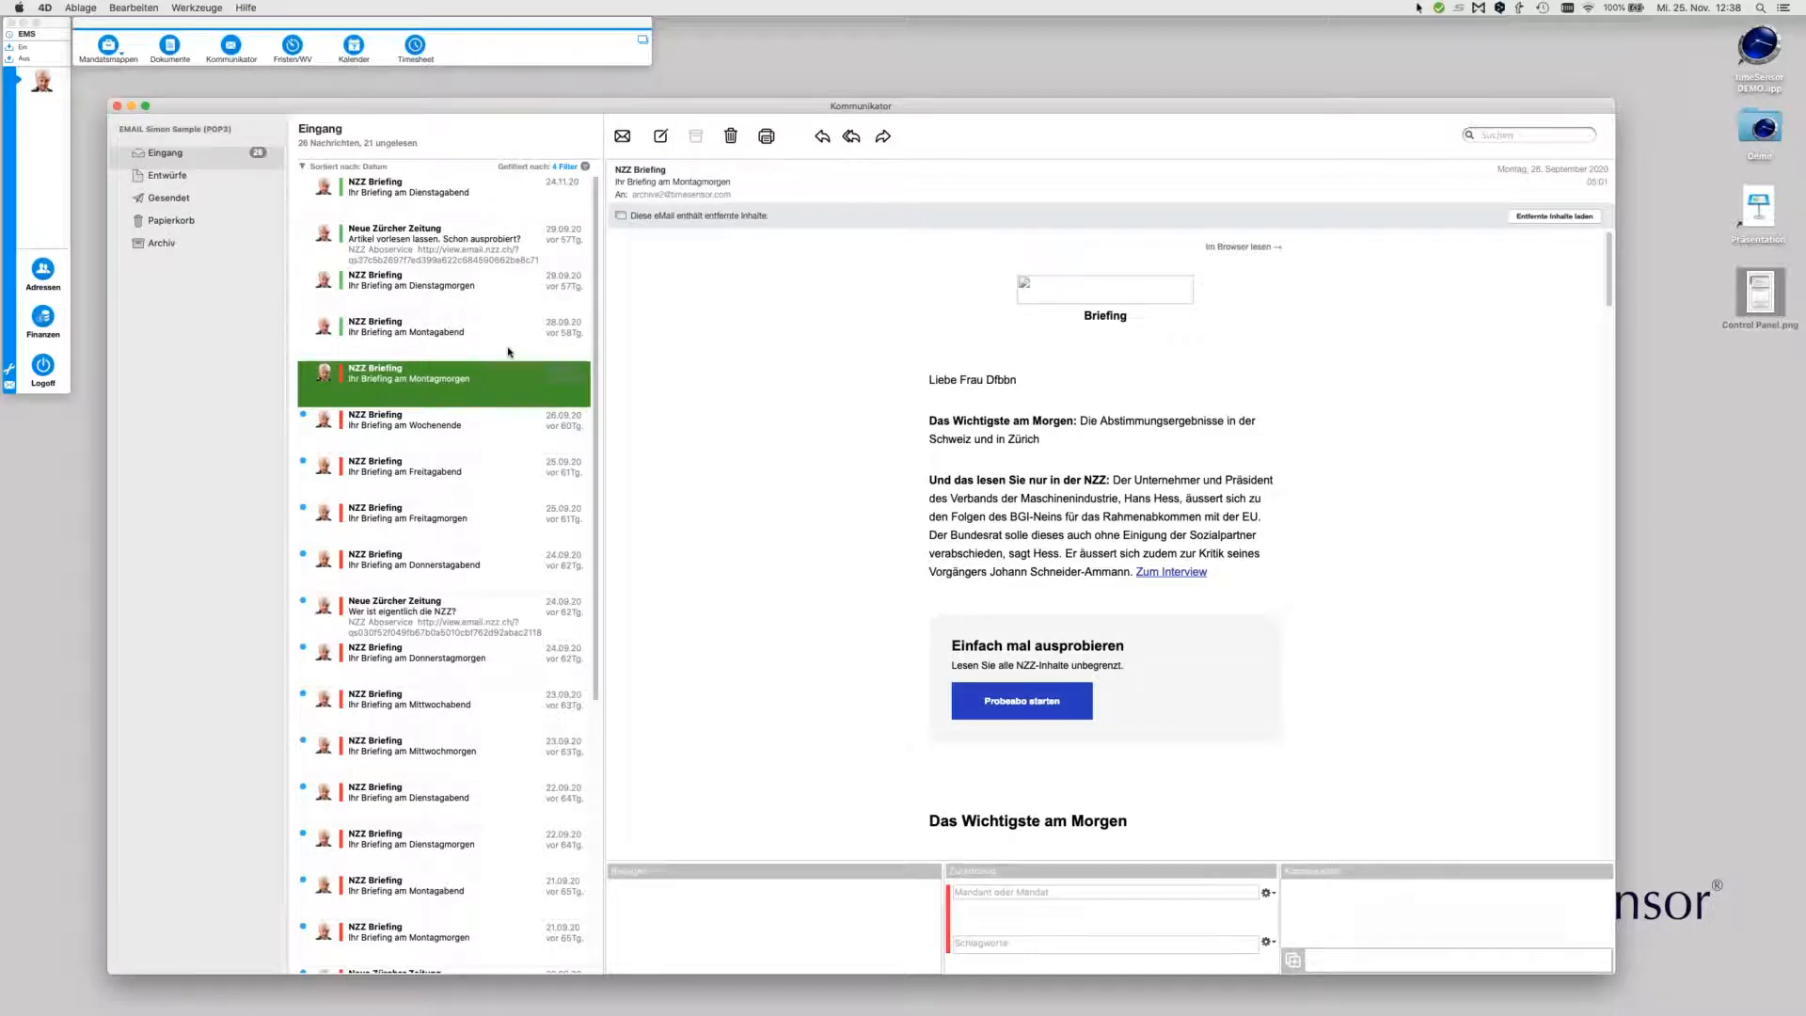
left_click(1005, 890)
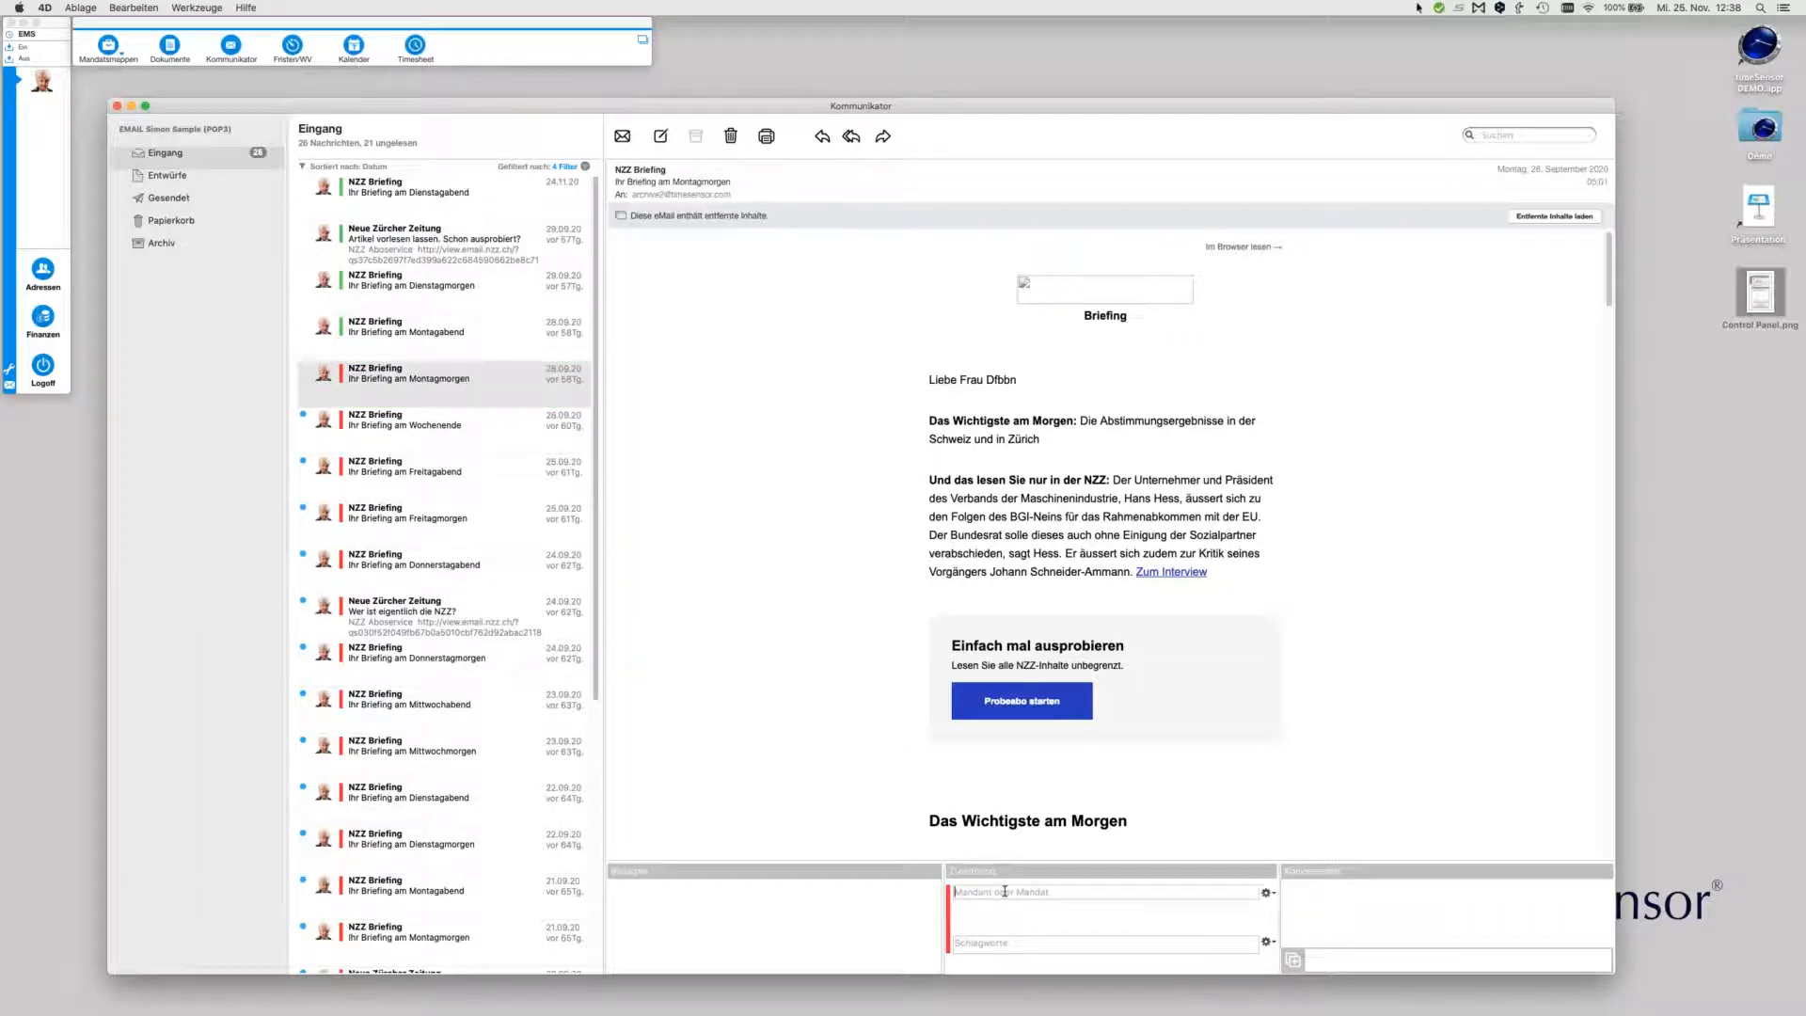
type("m")
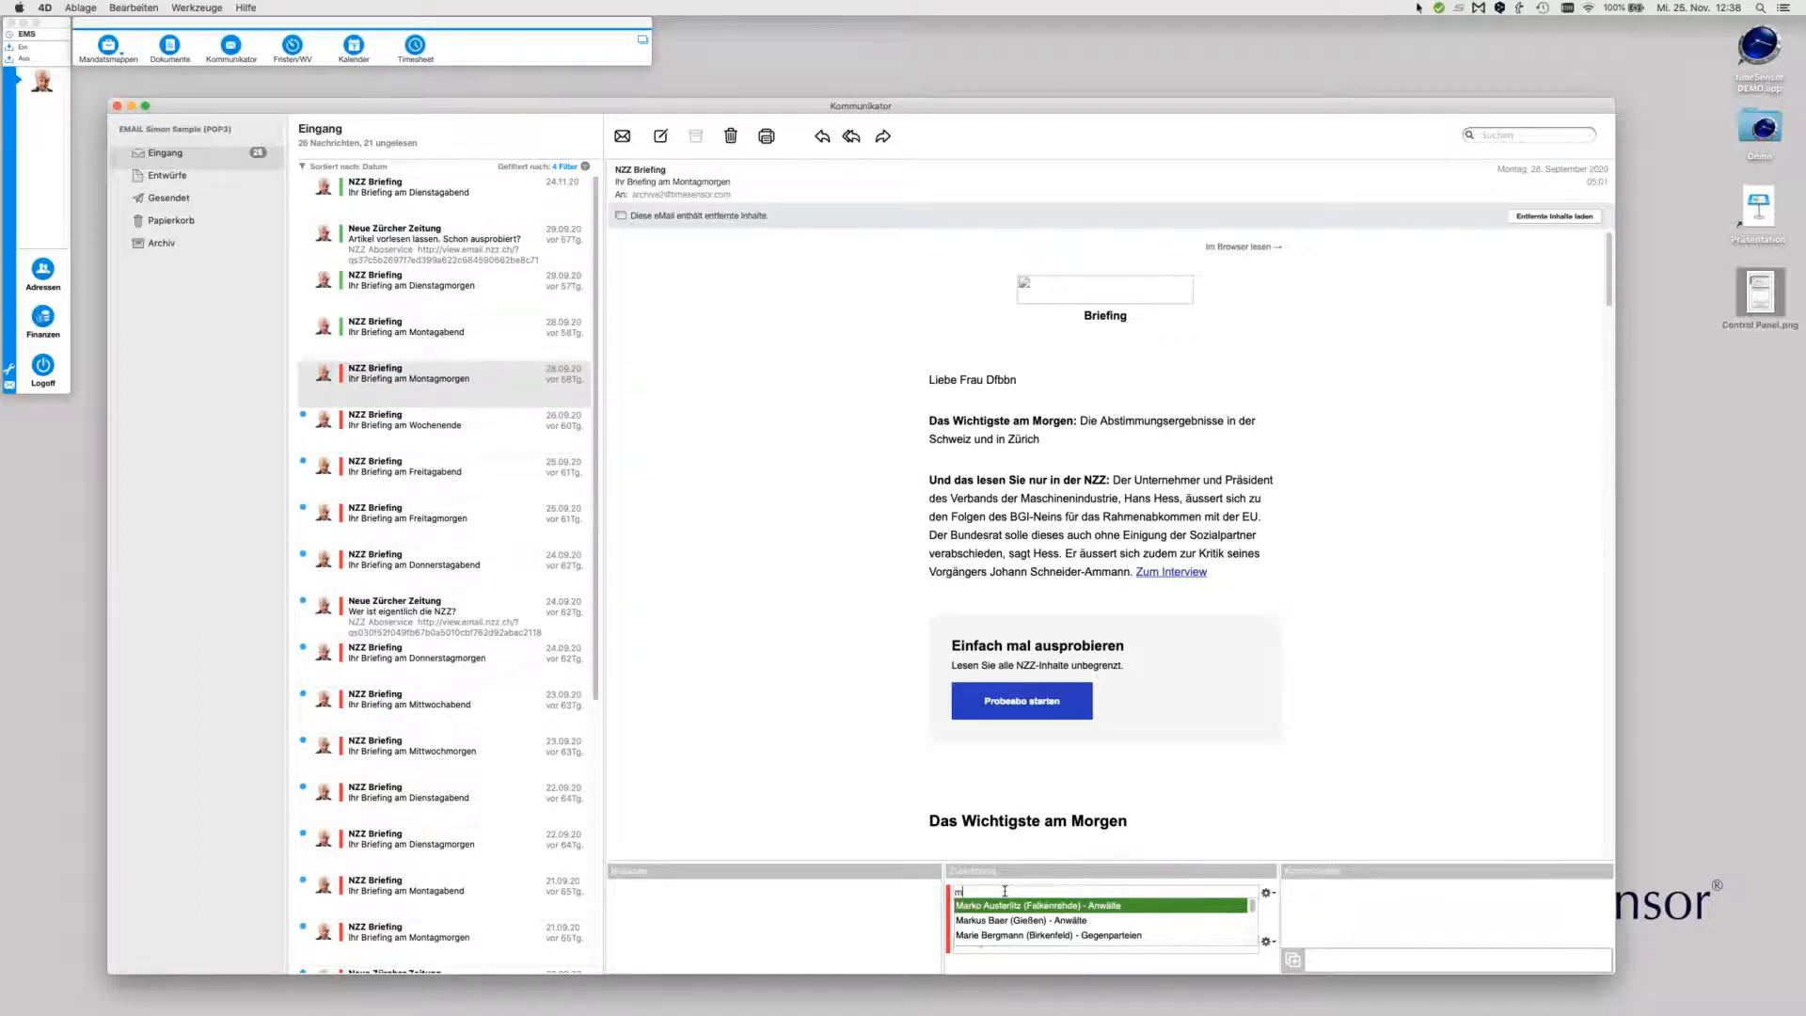
key("Down")
key("Down")
key("Down")
key("Down")
key("Down")
key("Down")
key("Down")
key("Down")
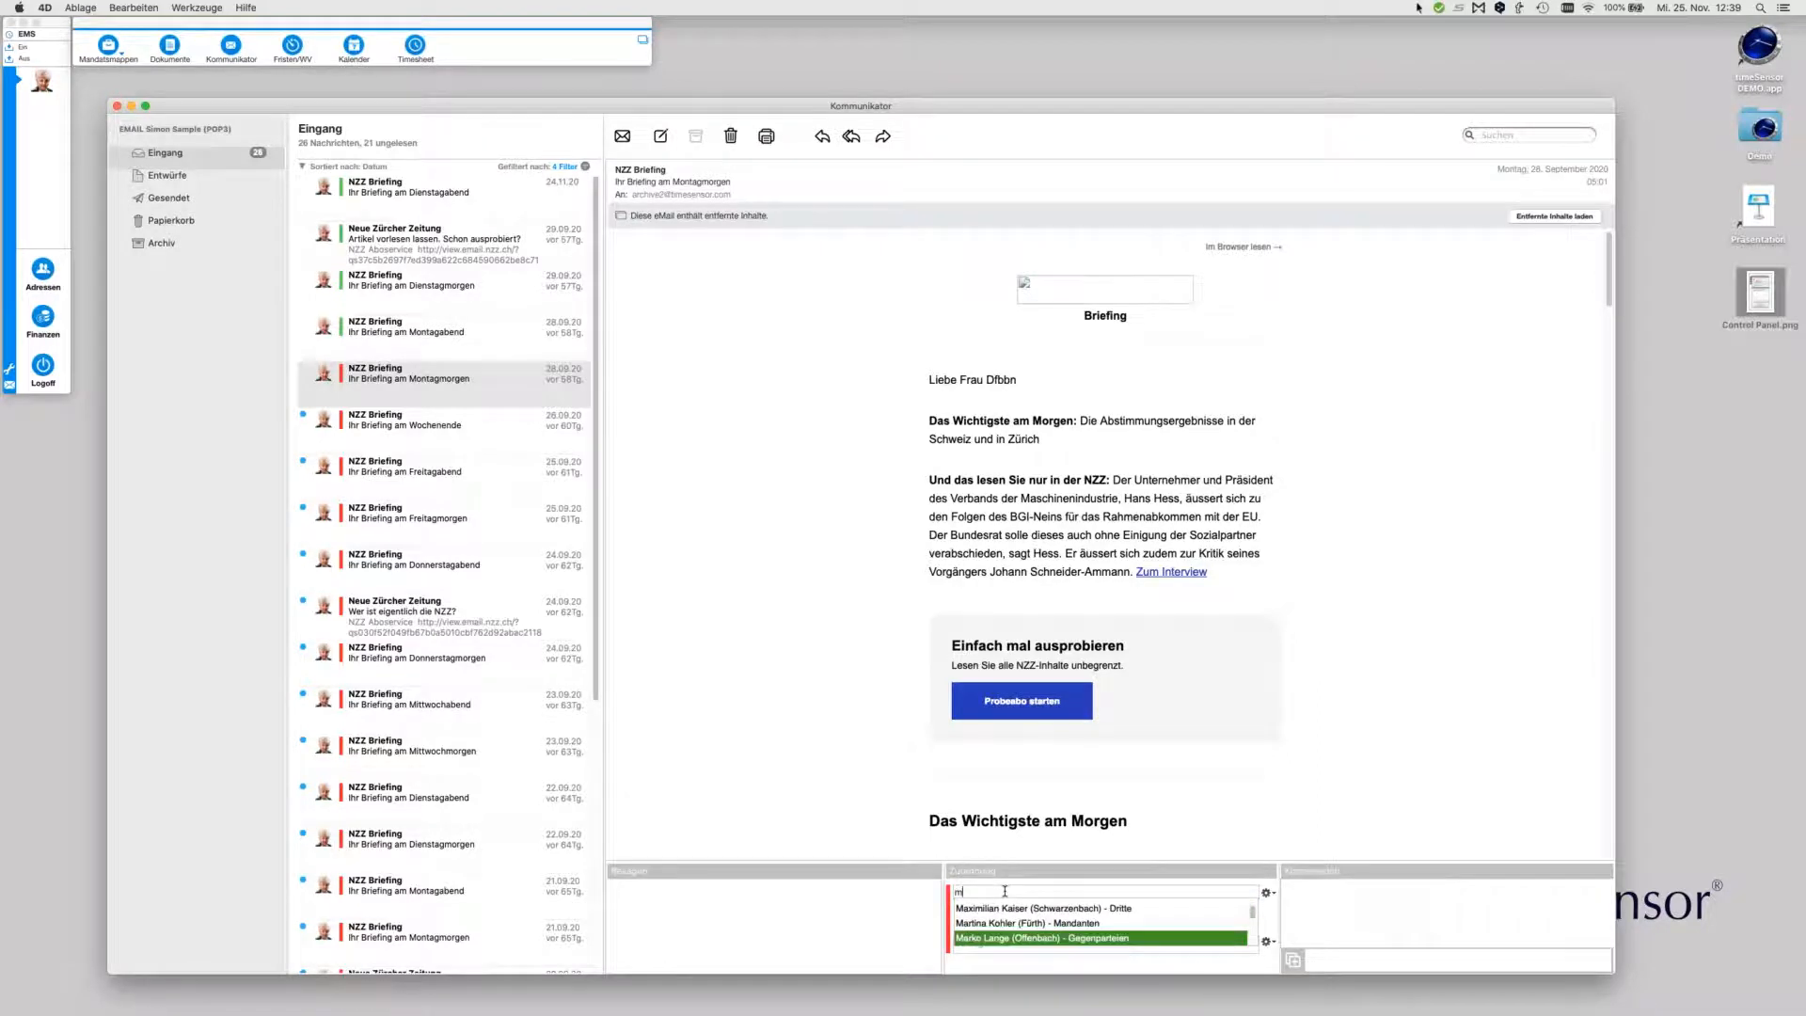
key("Down")
key("Down")
key("Down")
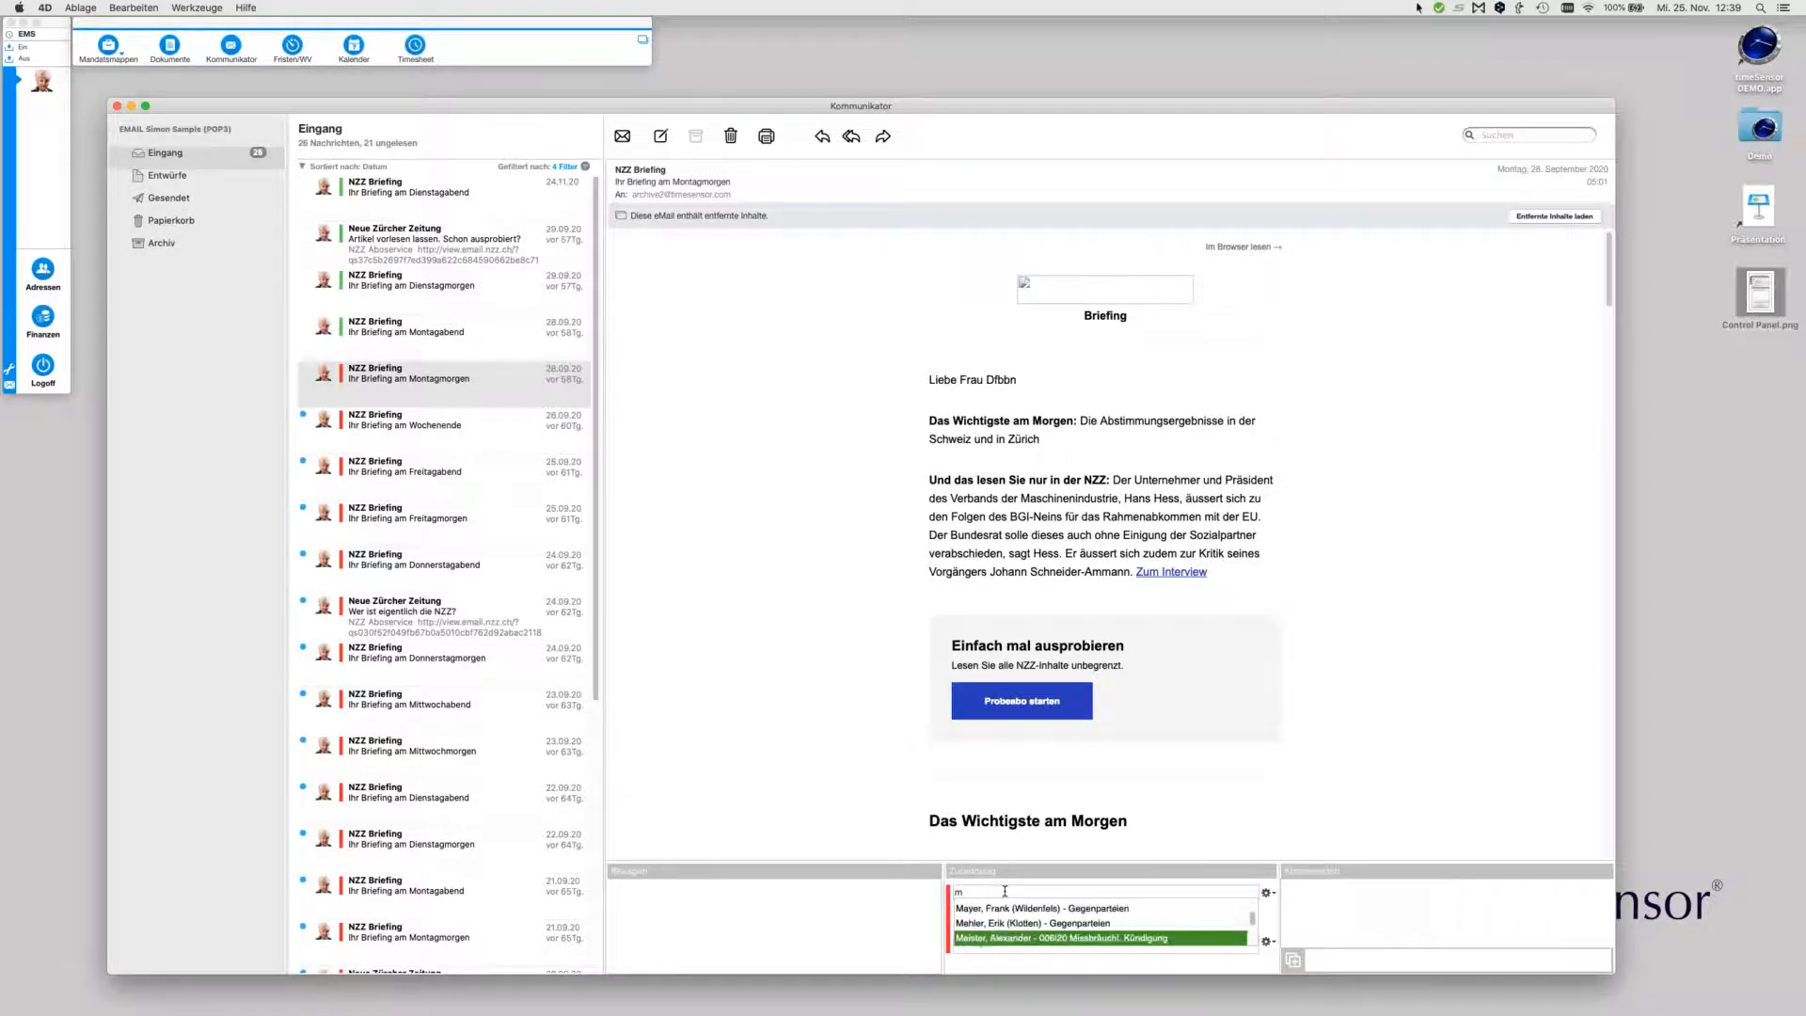
key("Down")
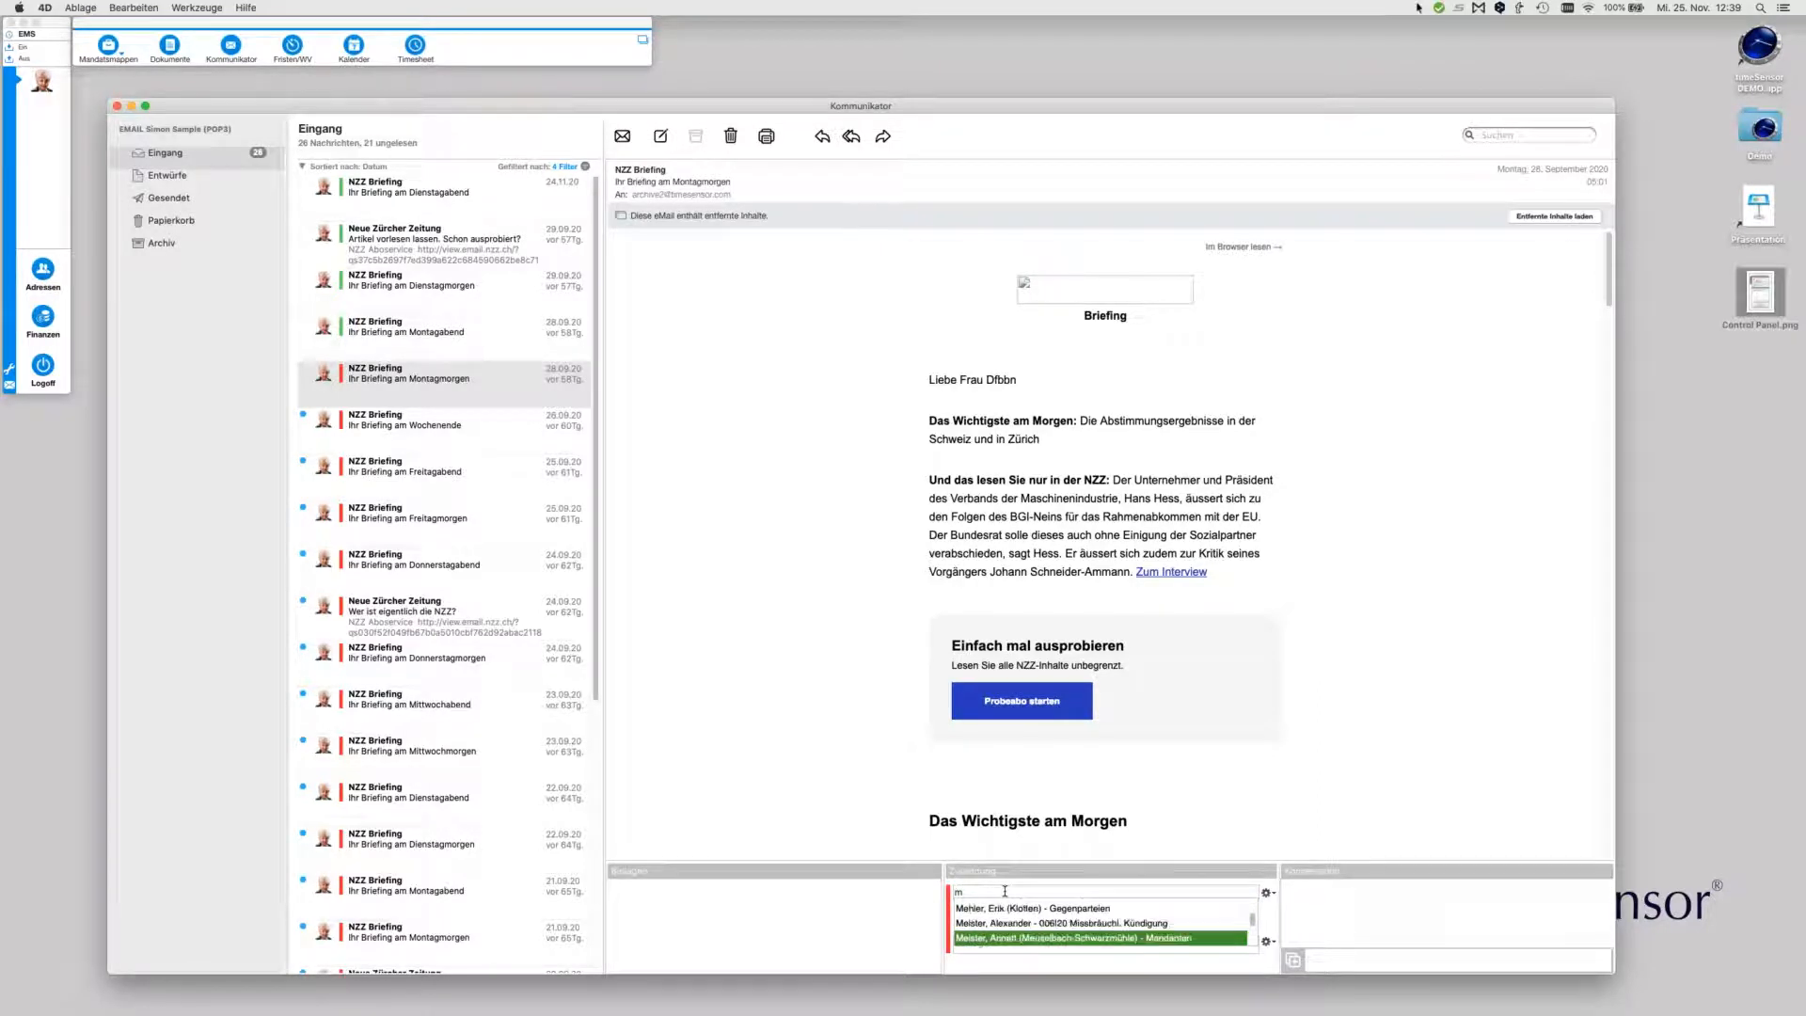
key("Up")
key("Return")
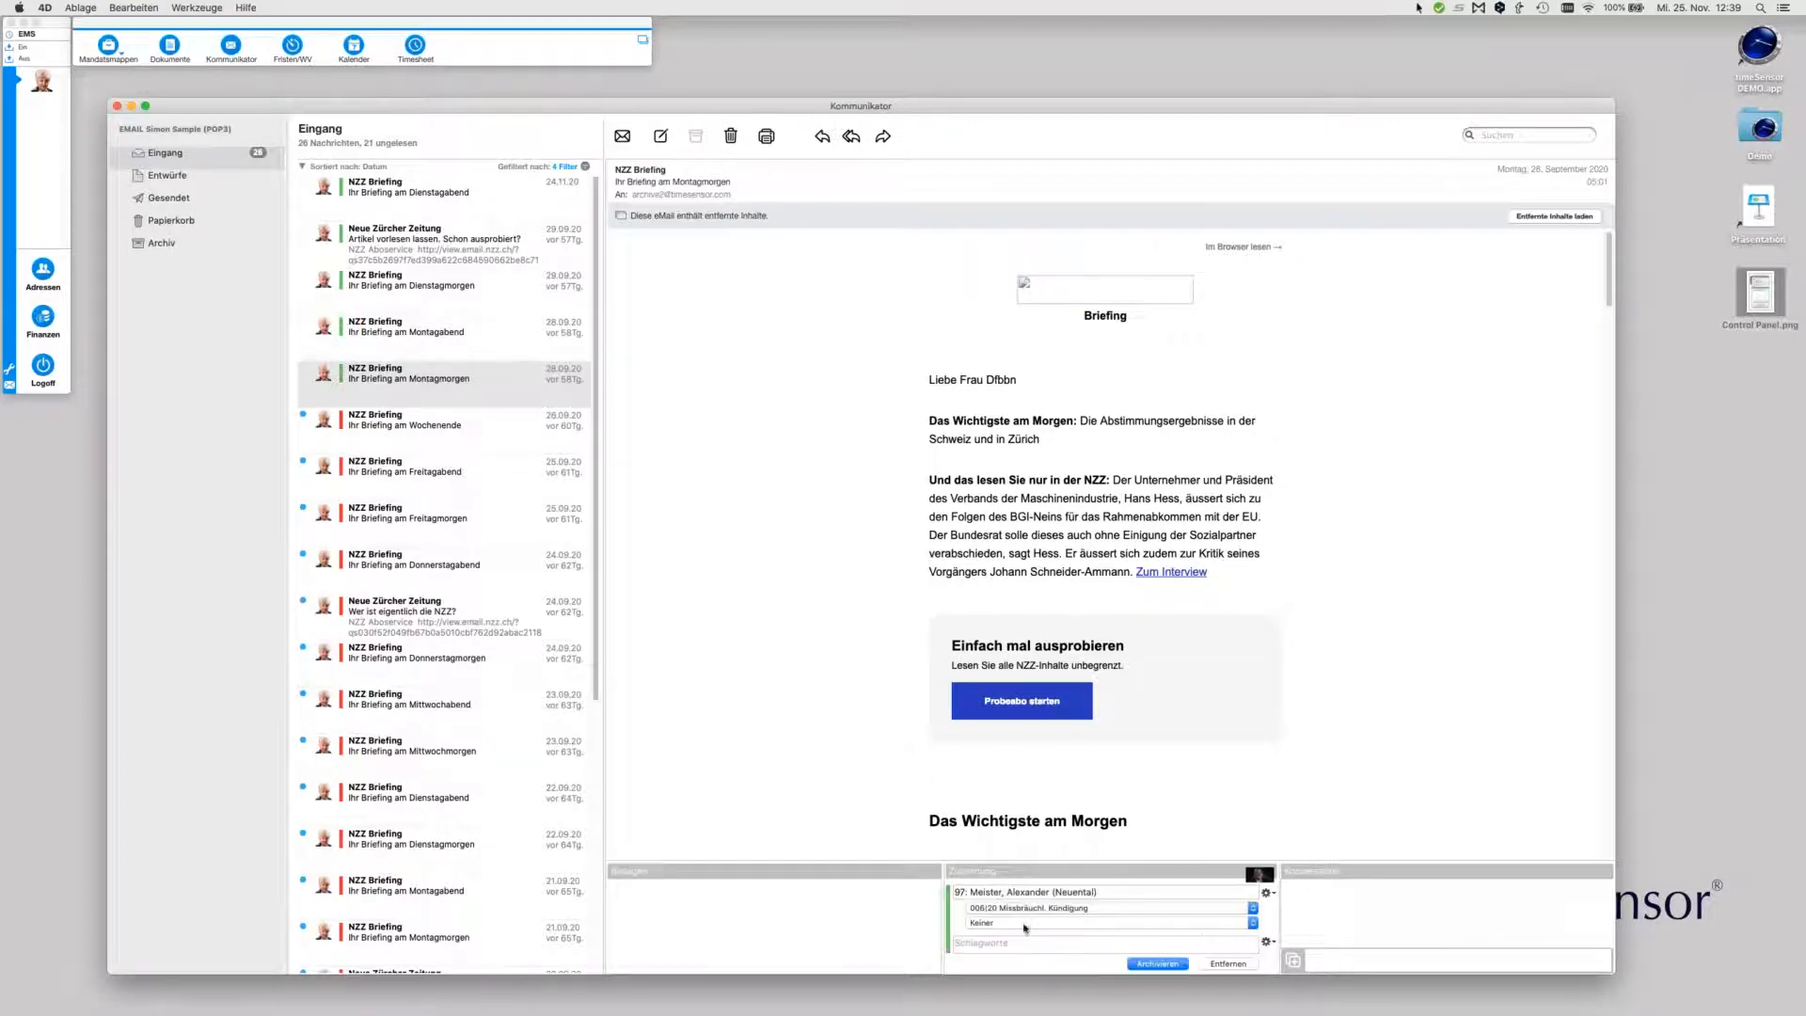
Set the assignment category to Korrespondenz mit Klient
left_click(1021, 909)
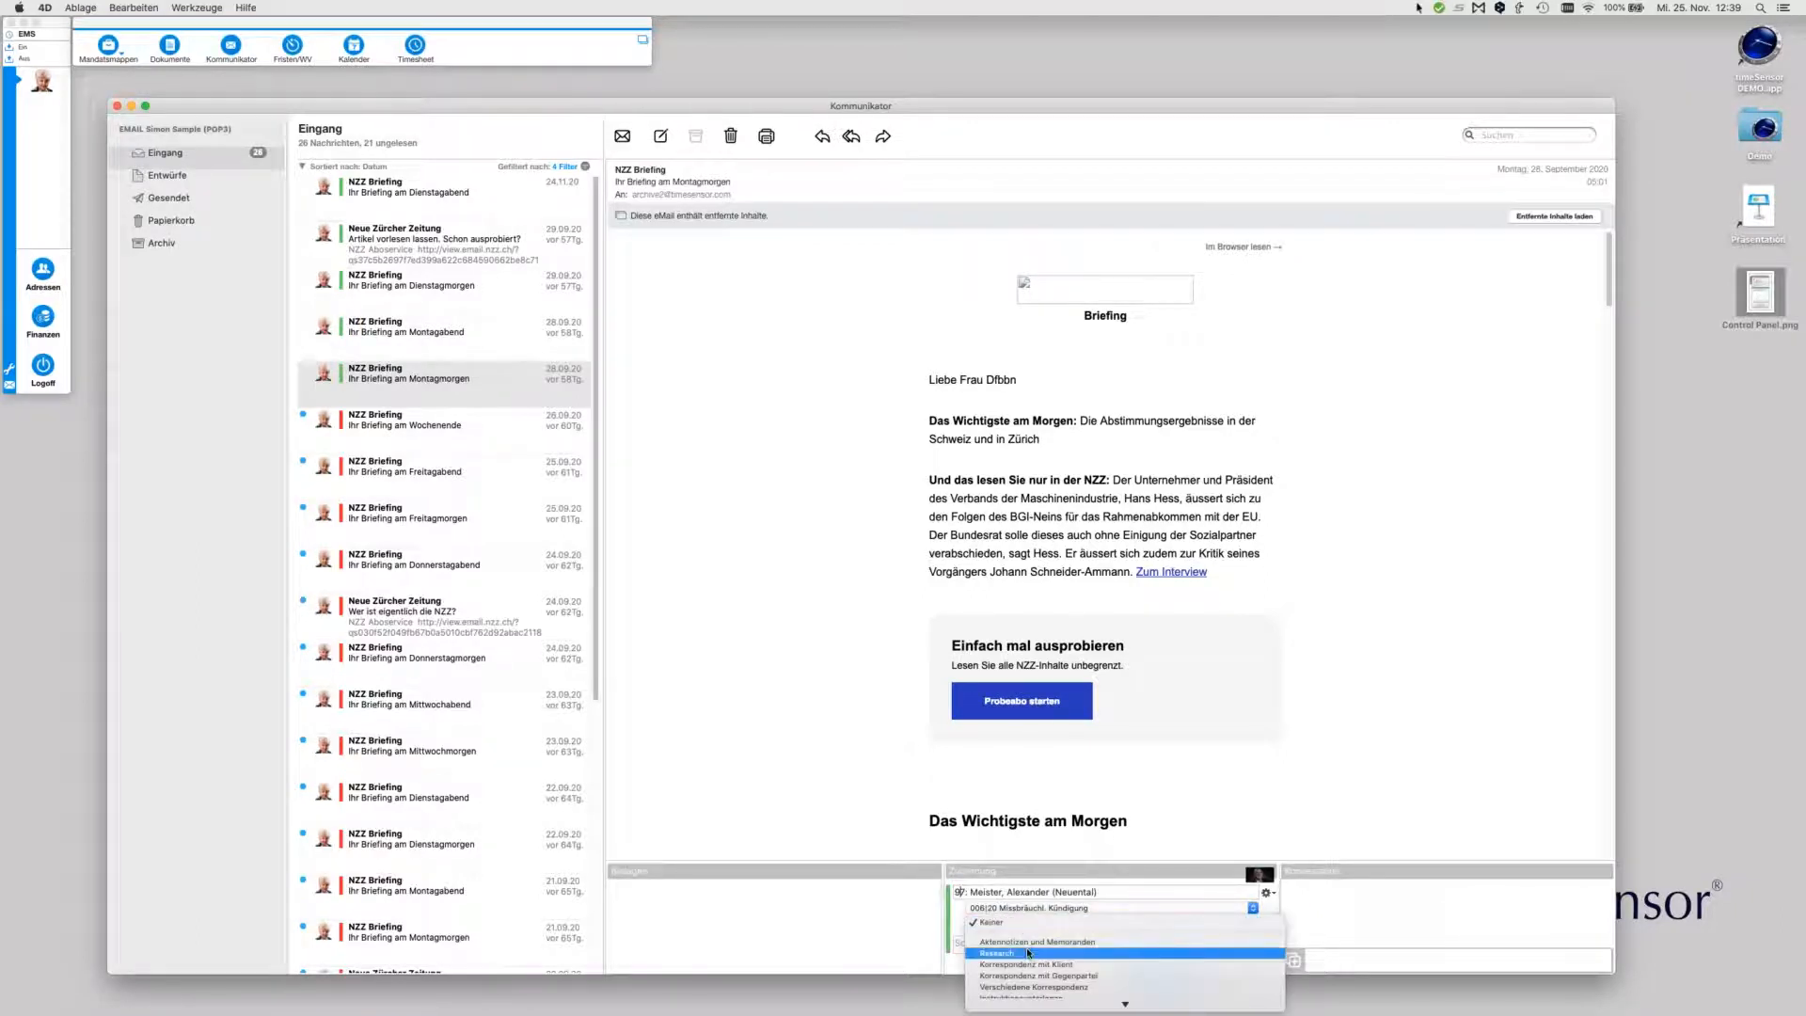
left_click(1025, 922)
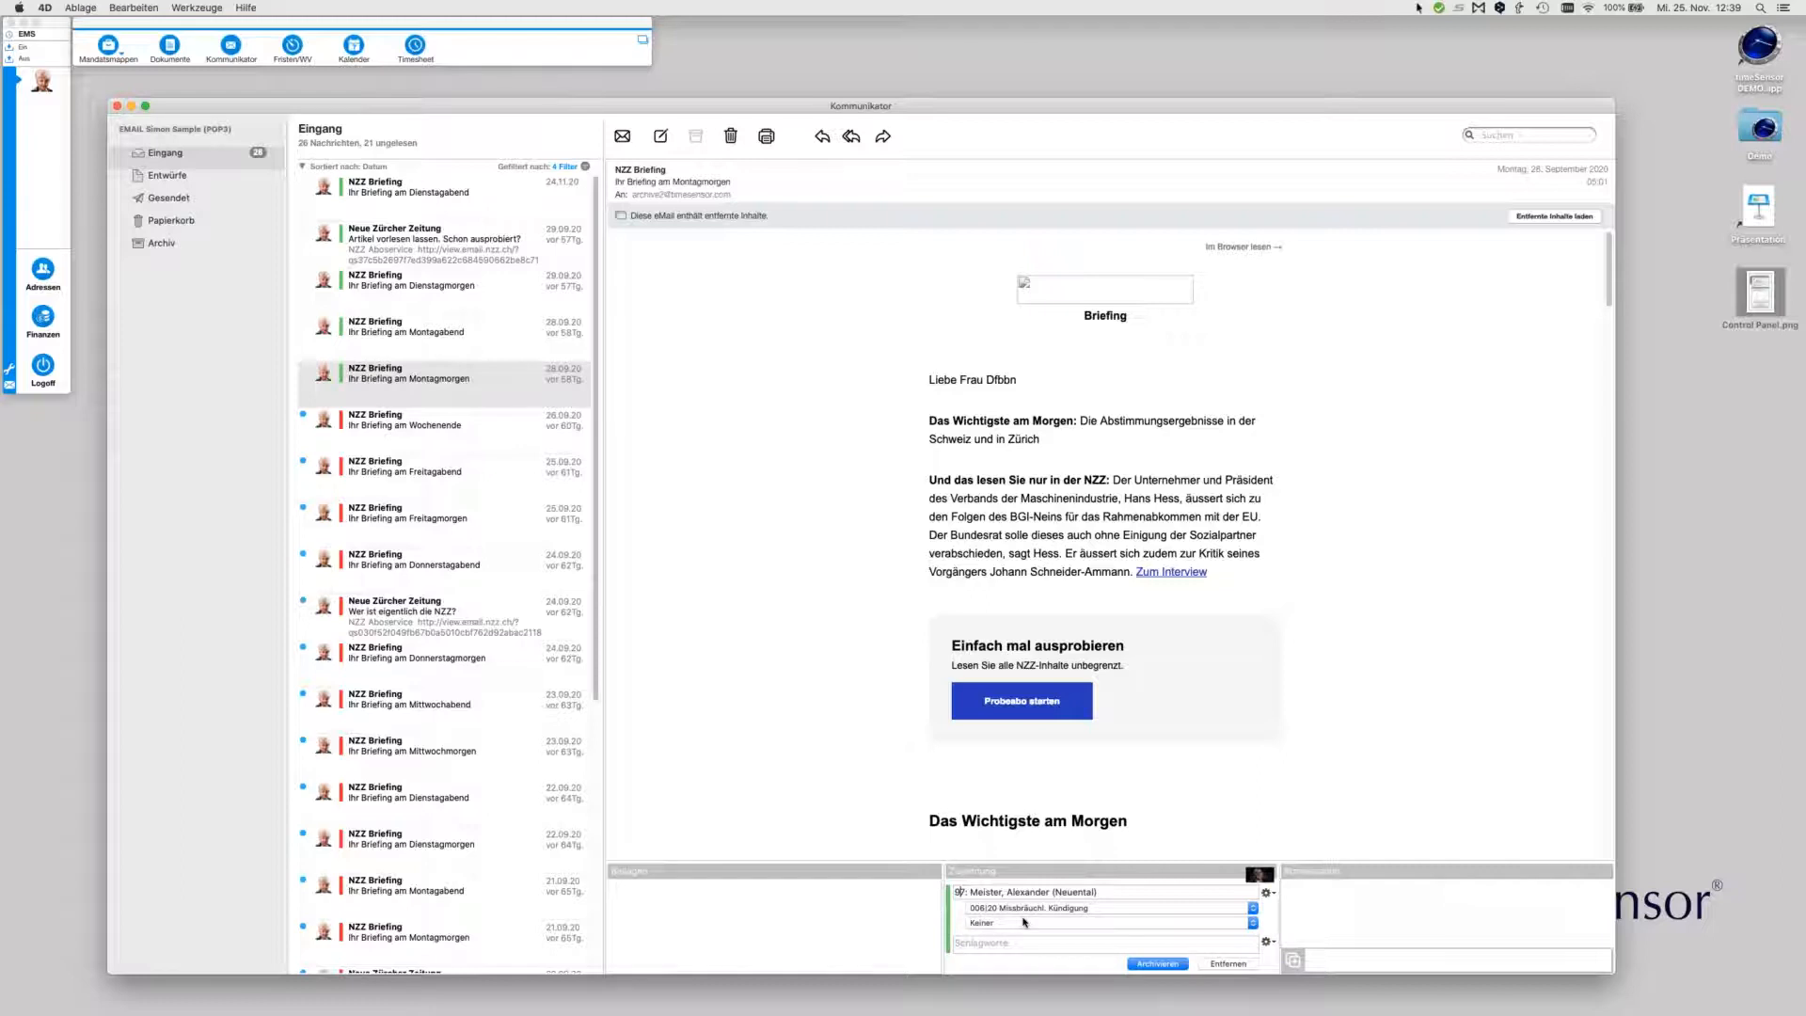
left_click(1024, 923)
left_click(1004, 962)
left_click(997, 943)
Make another colleague responsible for the Montagmorgen briefing via Verantwortlichkeit
right_click(462, 386)
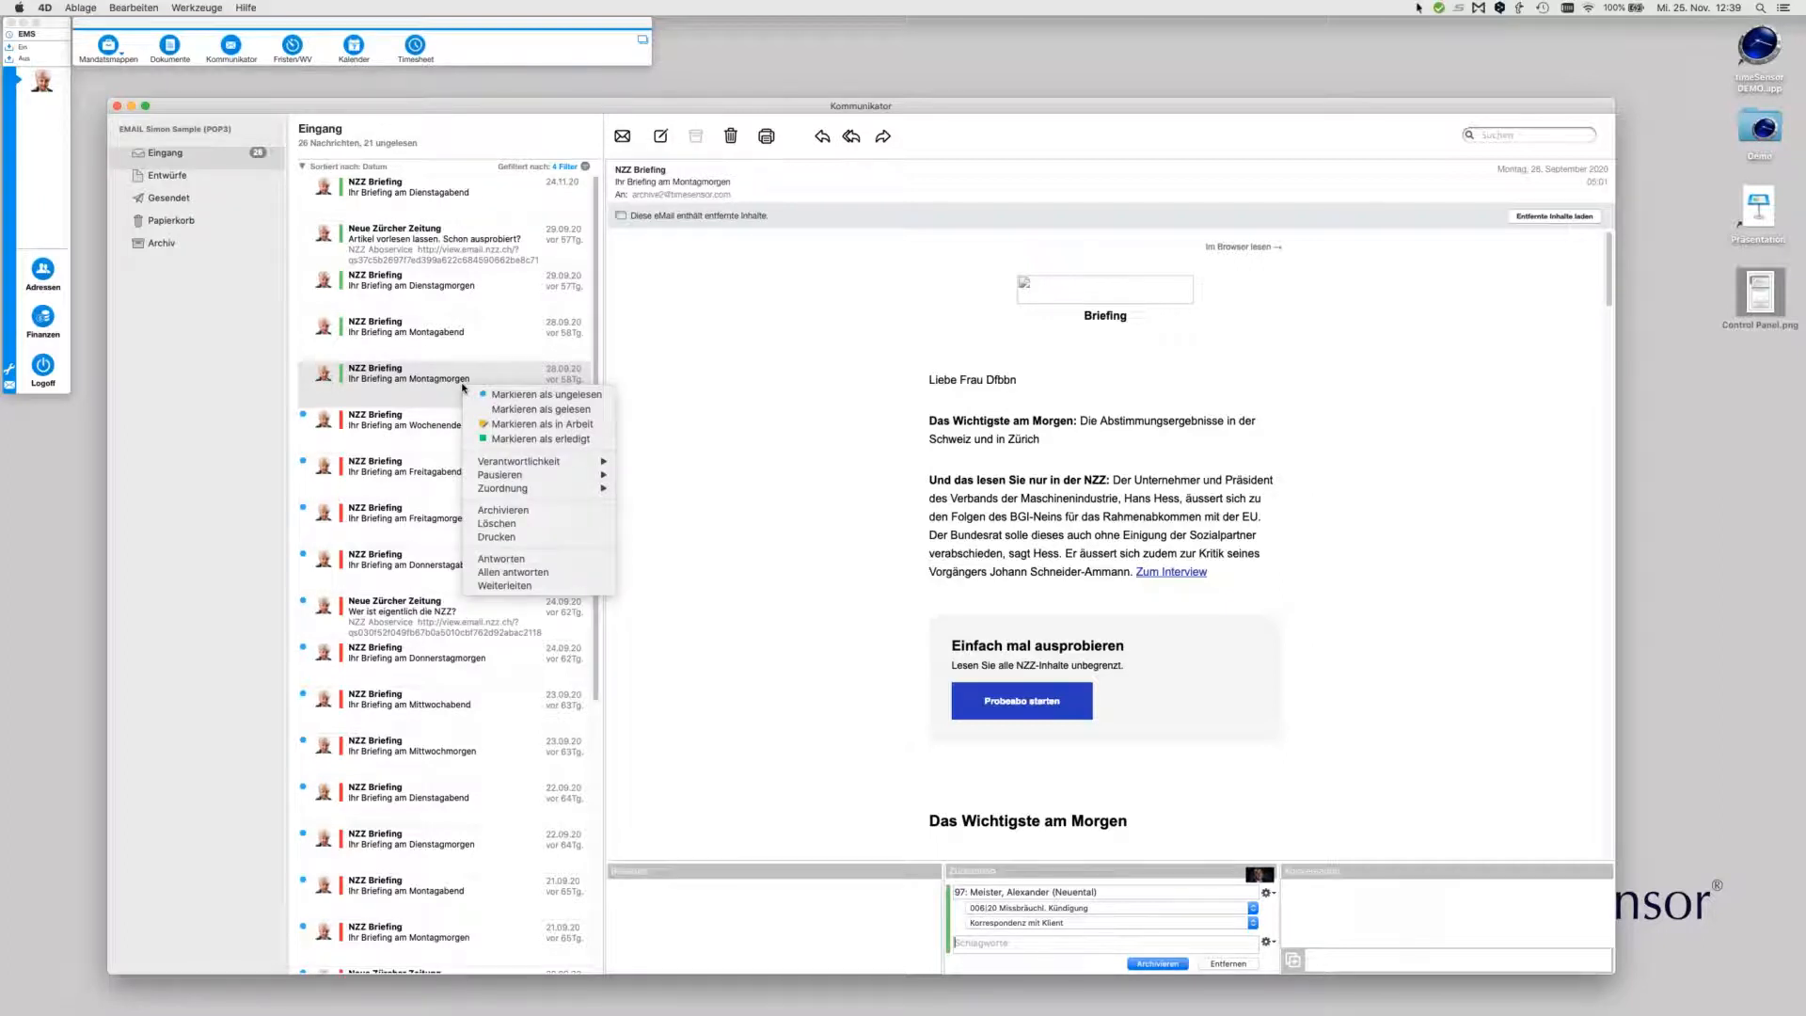
mouse_move(565, 461)
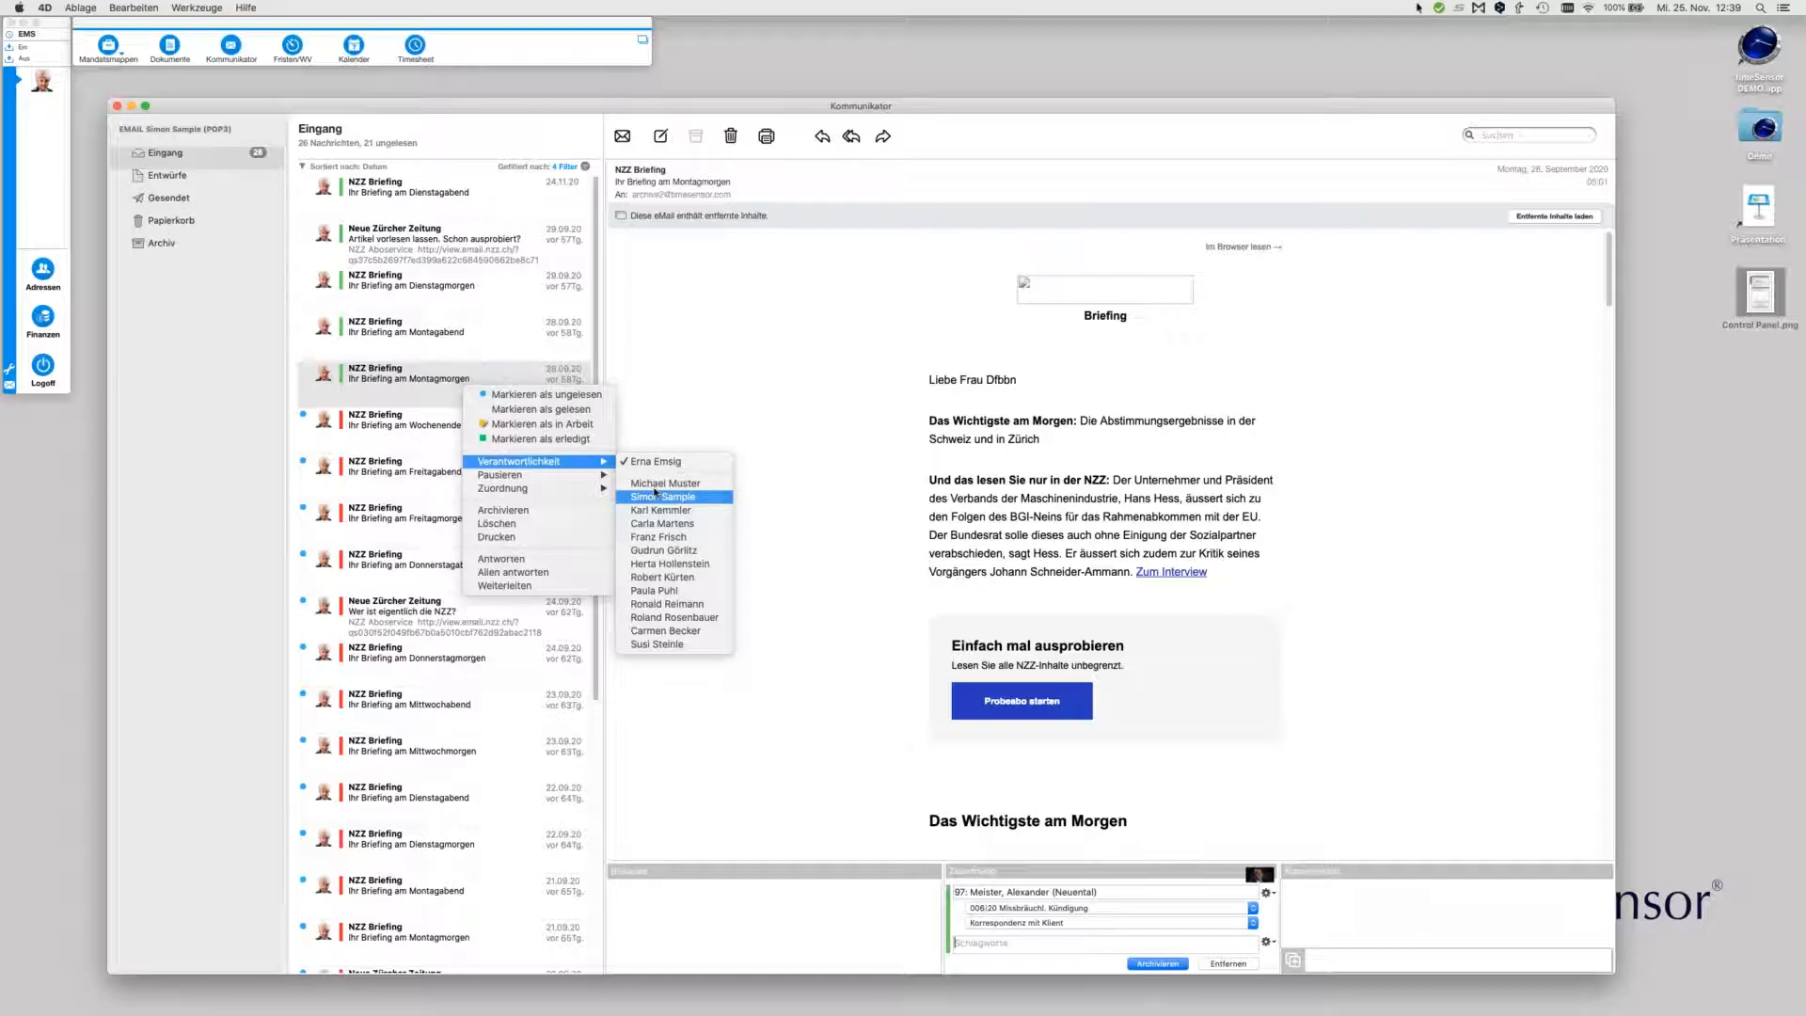
left_click(655, 495)
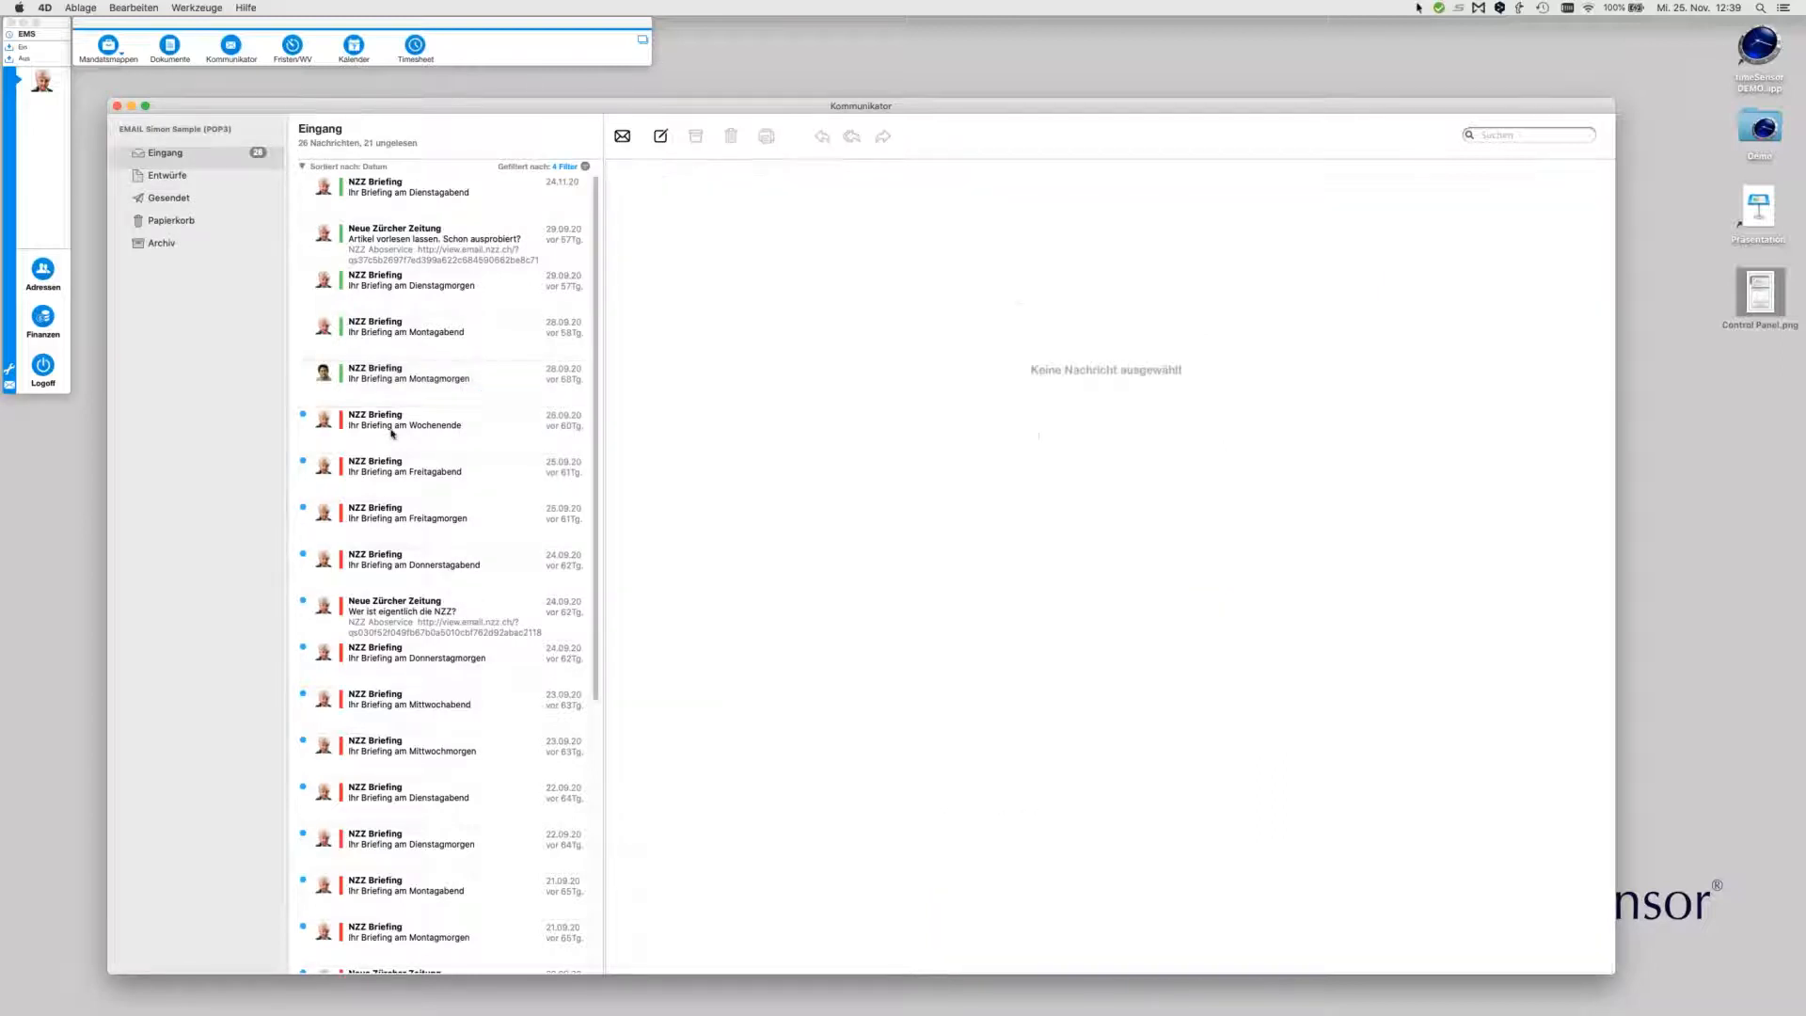
left_click(376, 385)
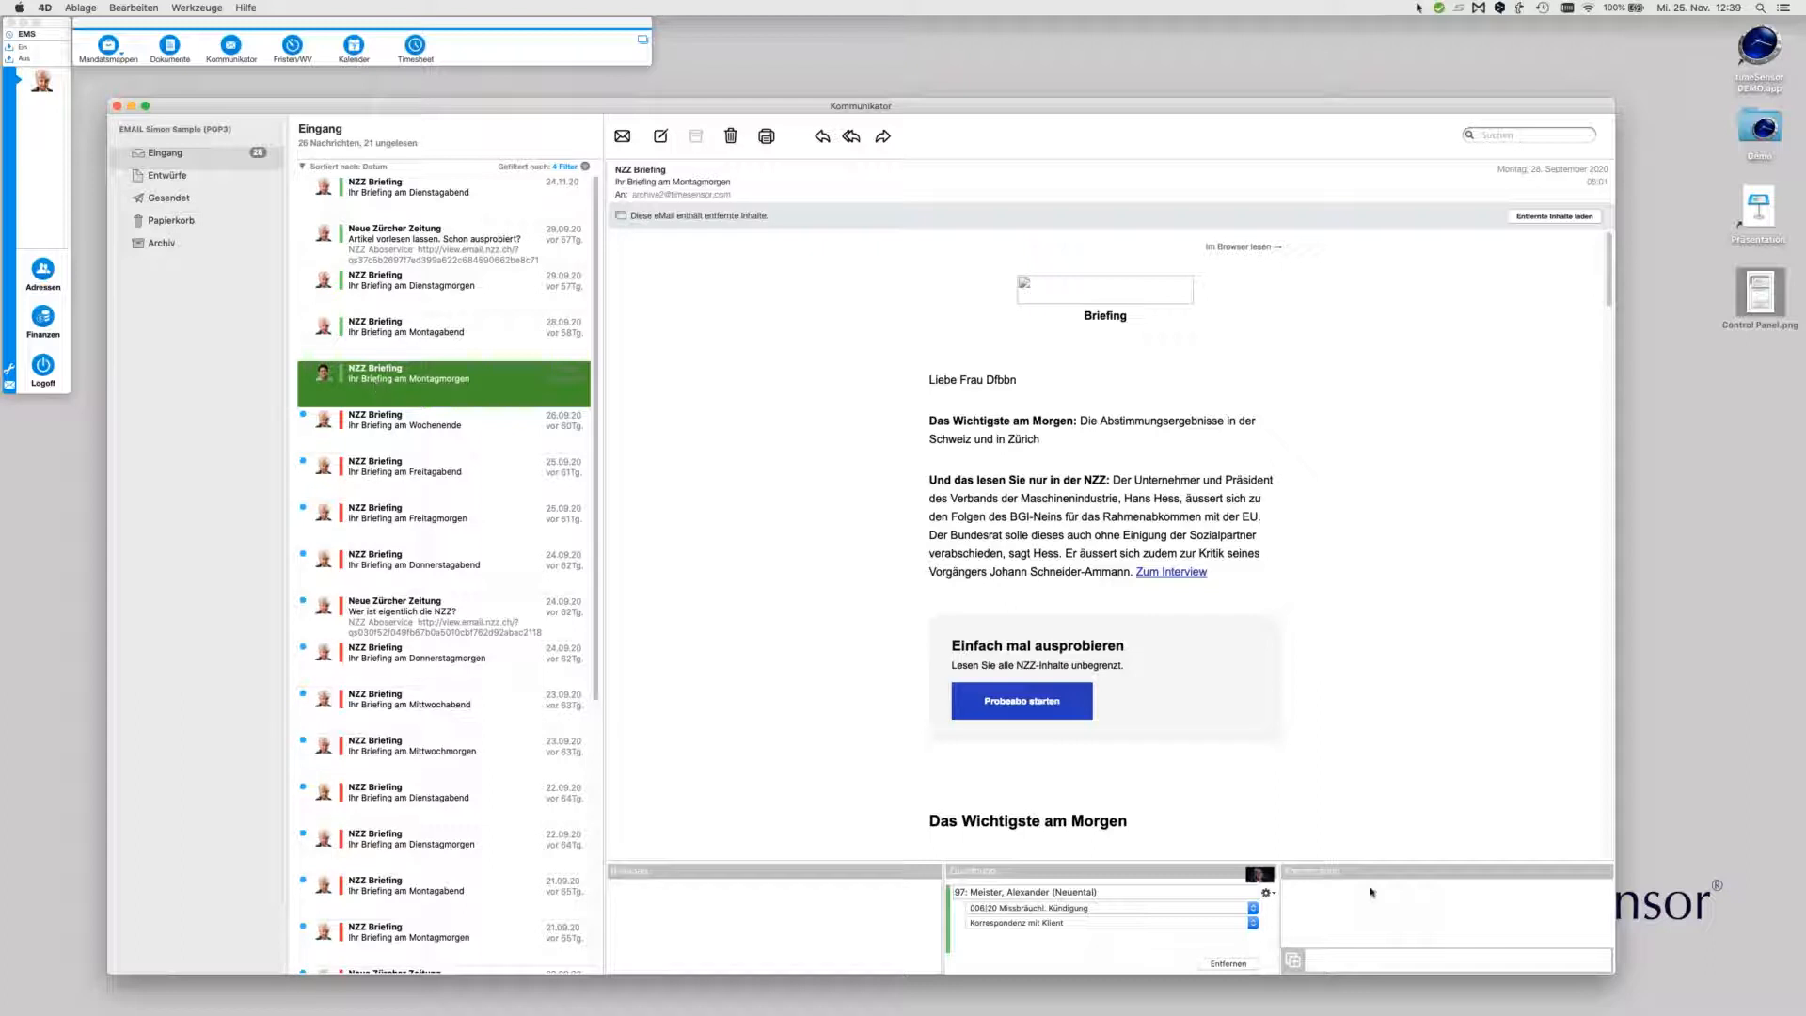
Post 'Was möchtest du hier antworten?' in the briefing's Kommentare field
left_click(1380, 959)
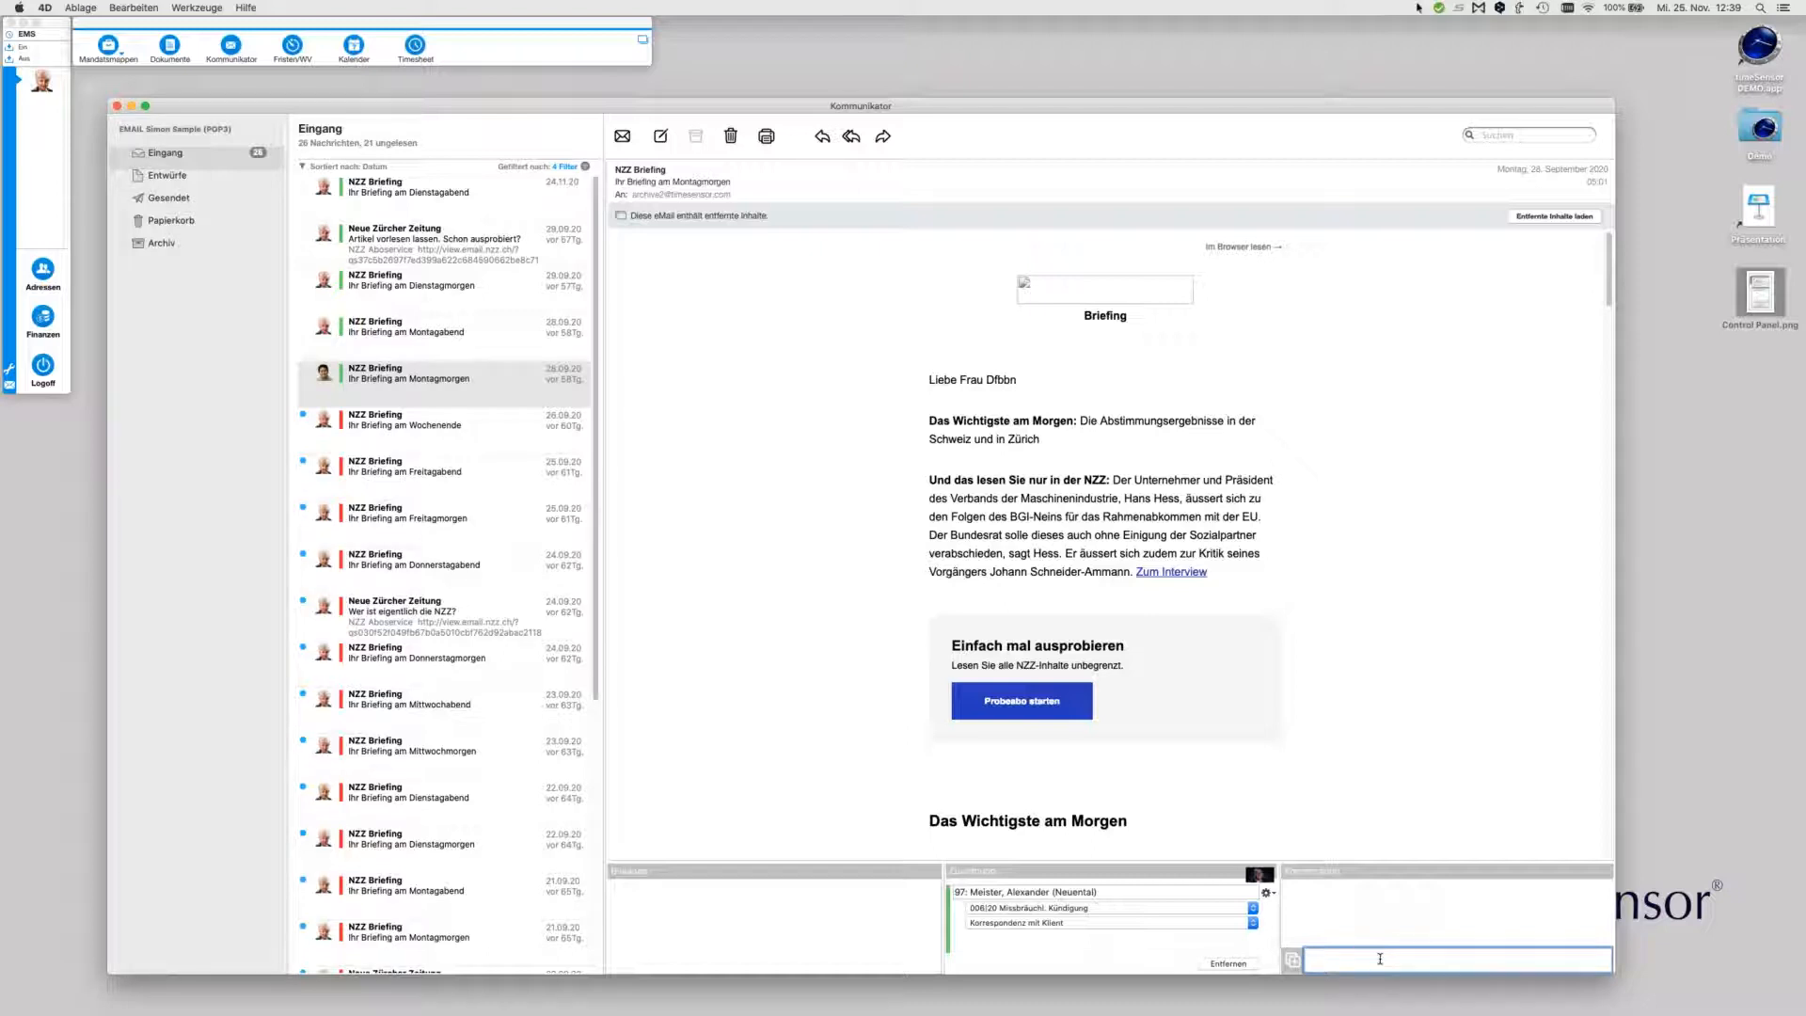
type("Was möchtest du h")
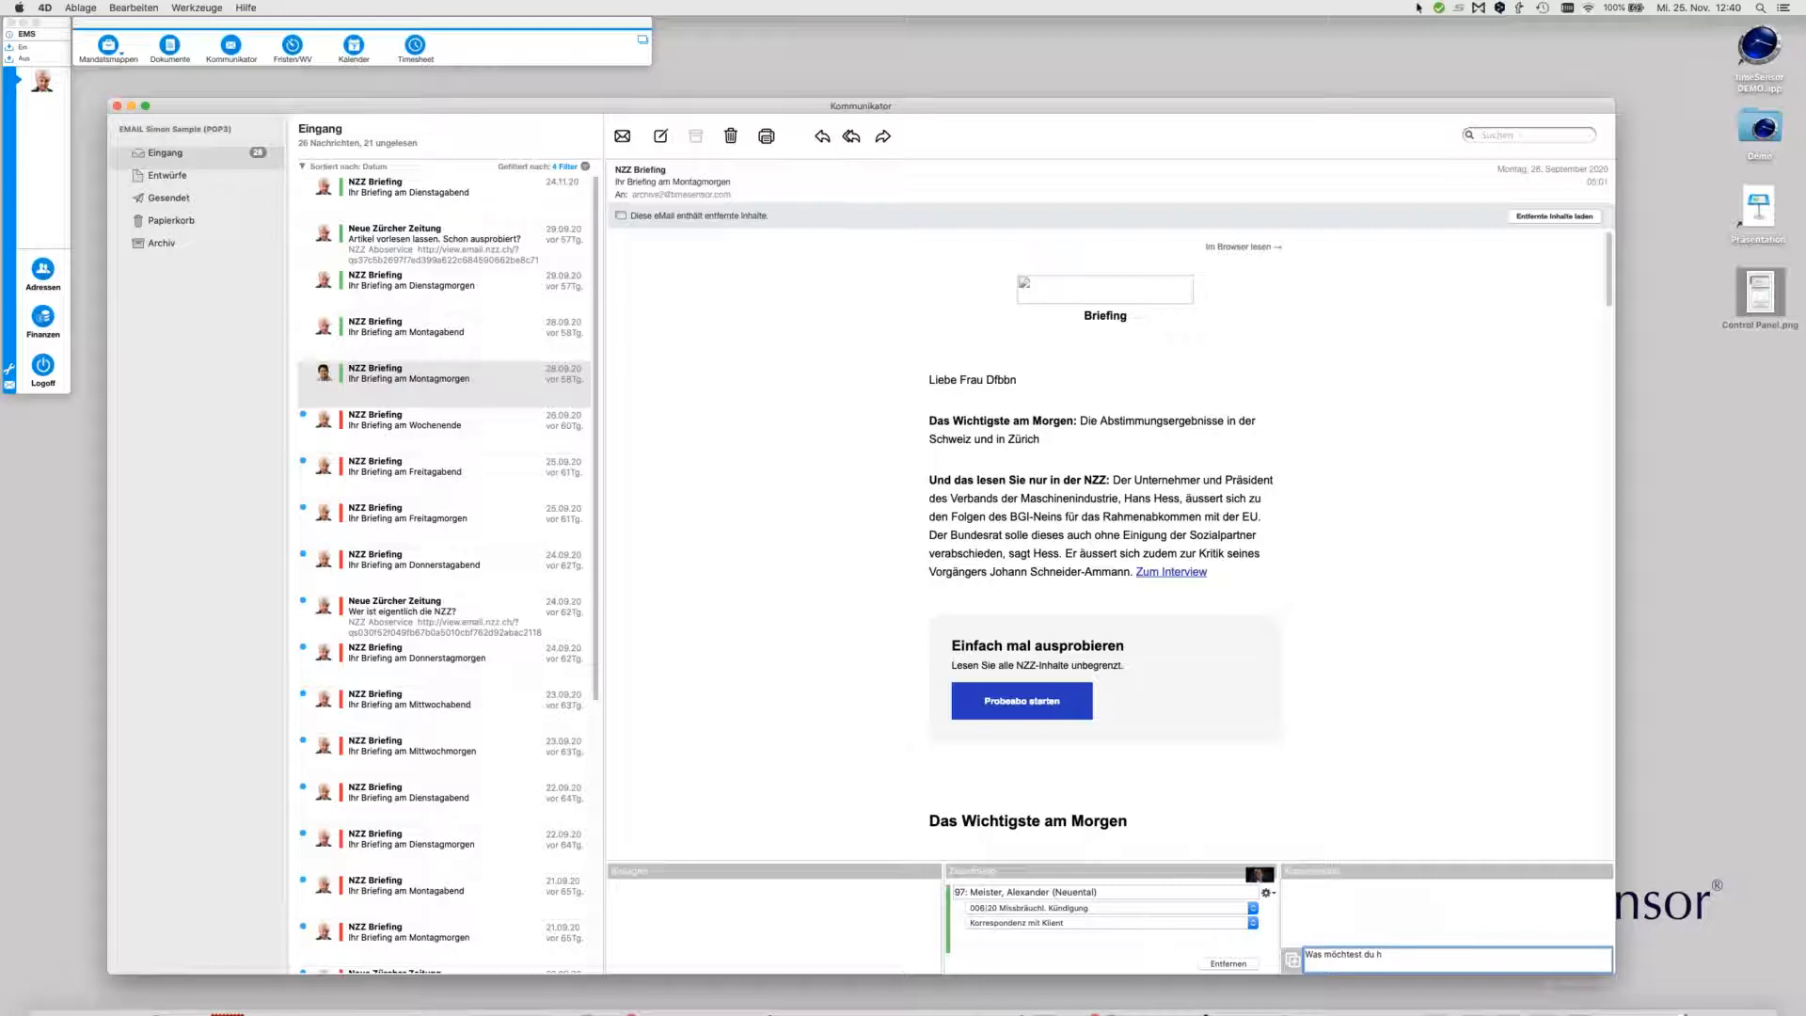
type("ier antworten?")
key("Return")
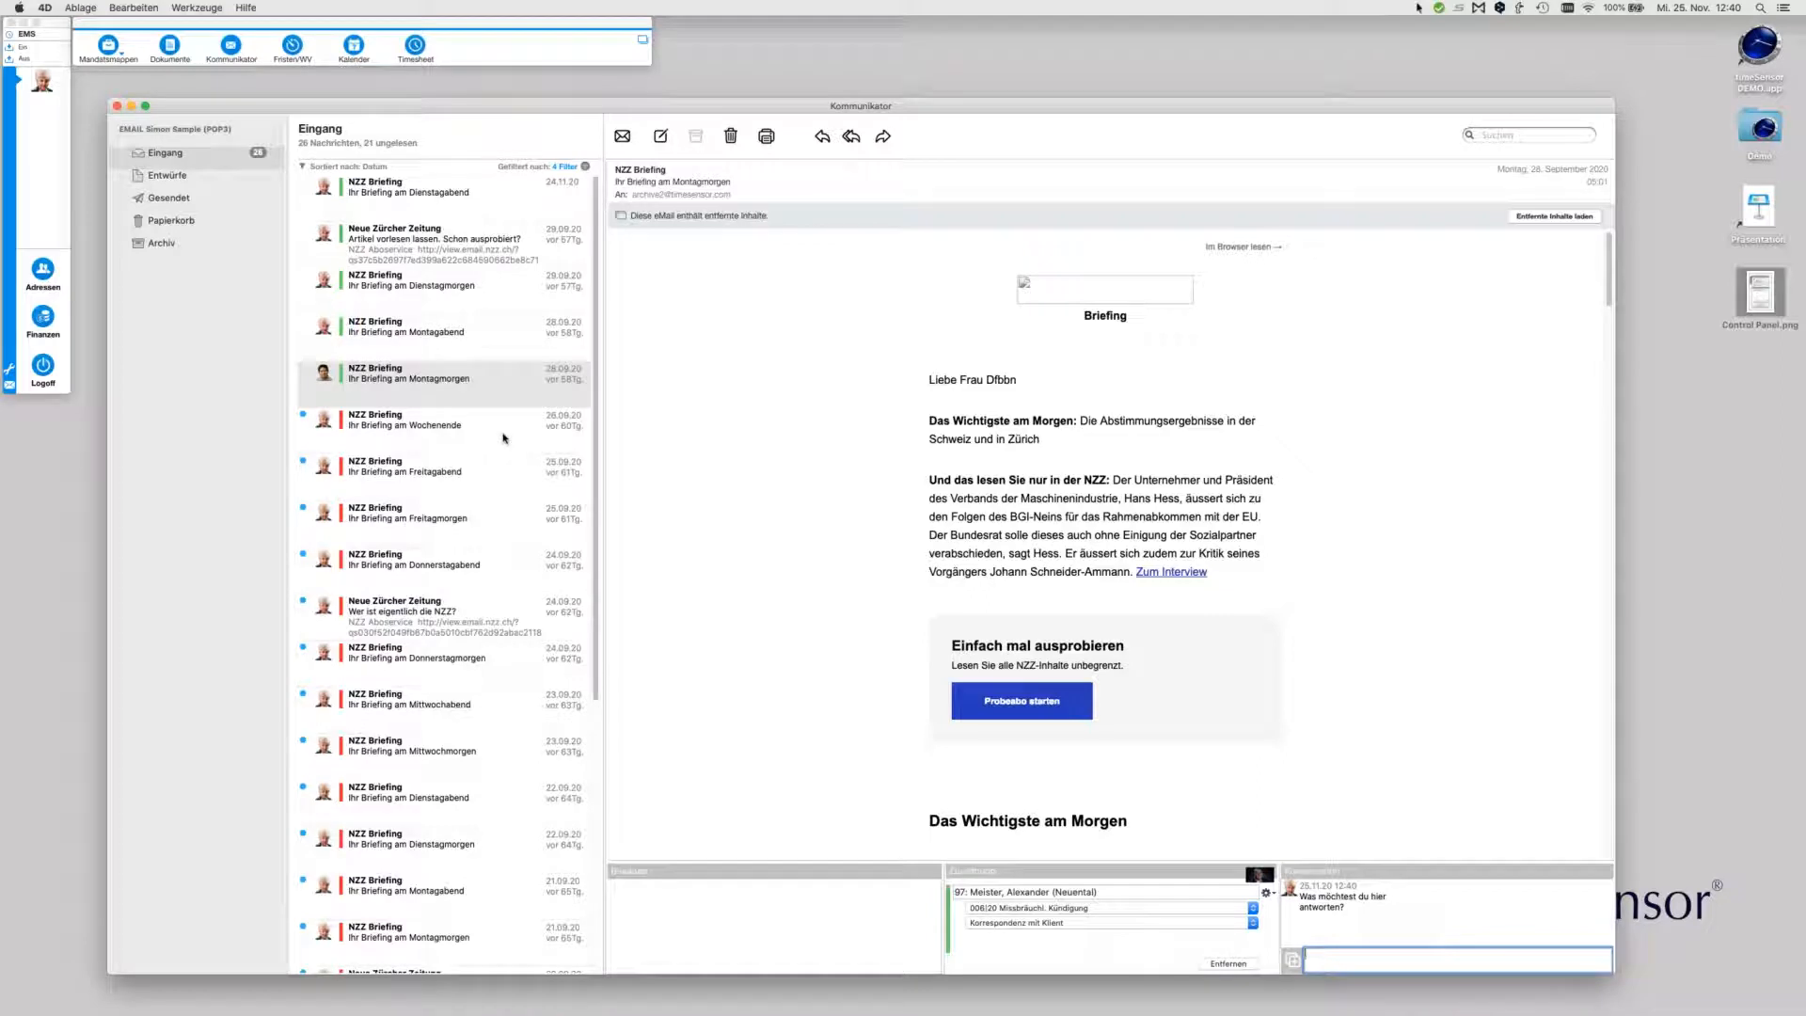
Filter the inbox with 'Nur meine Nachrichten zeigen' and open the 'Ihr Briefing am Wochenende' NZZ Briefing
left_click(585, 167)
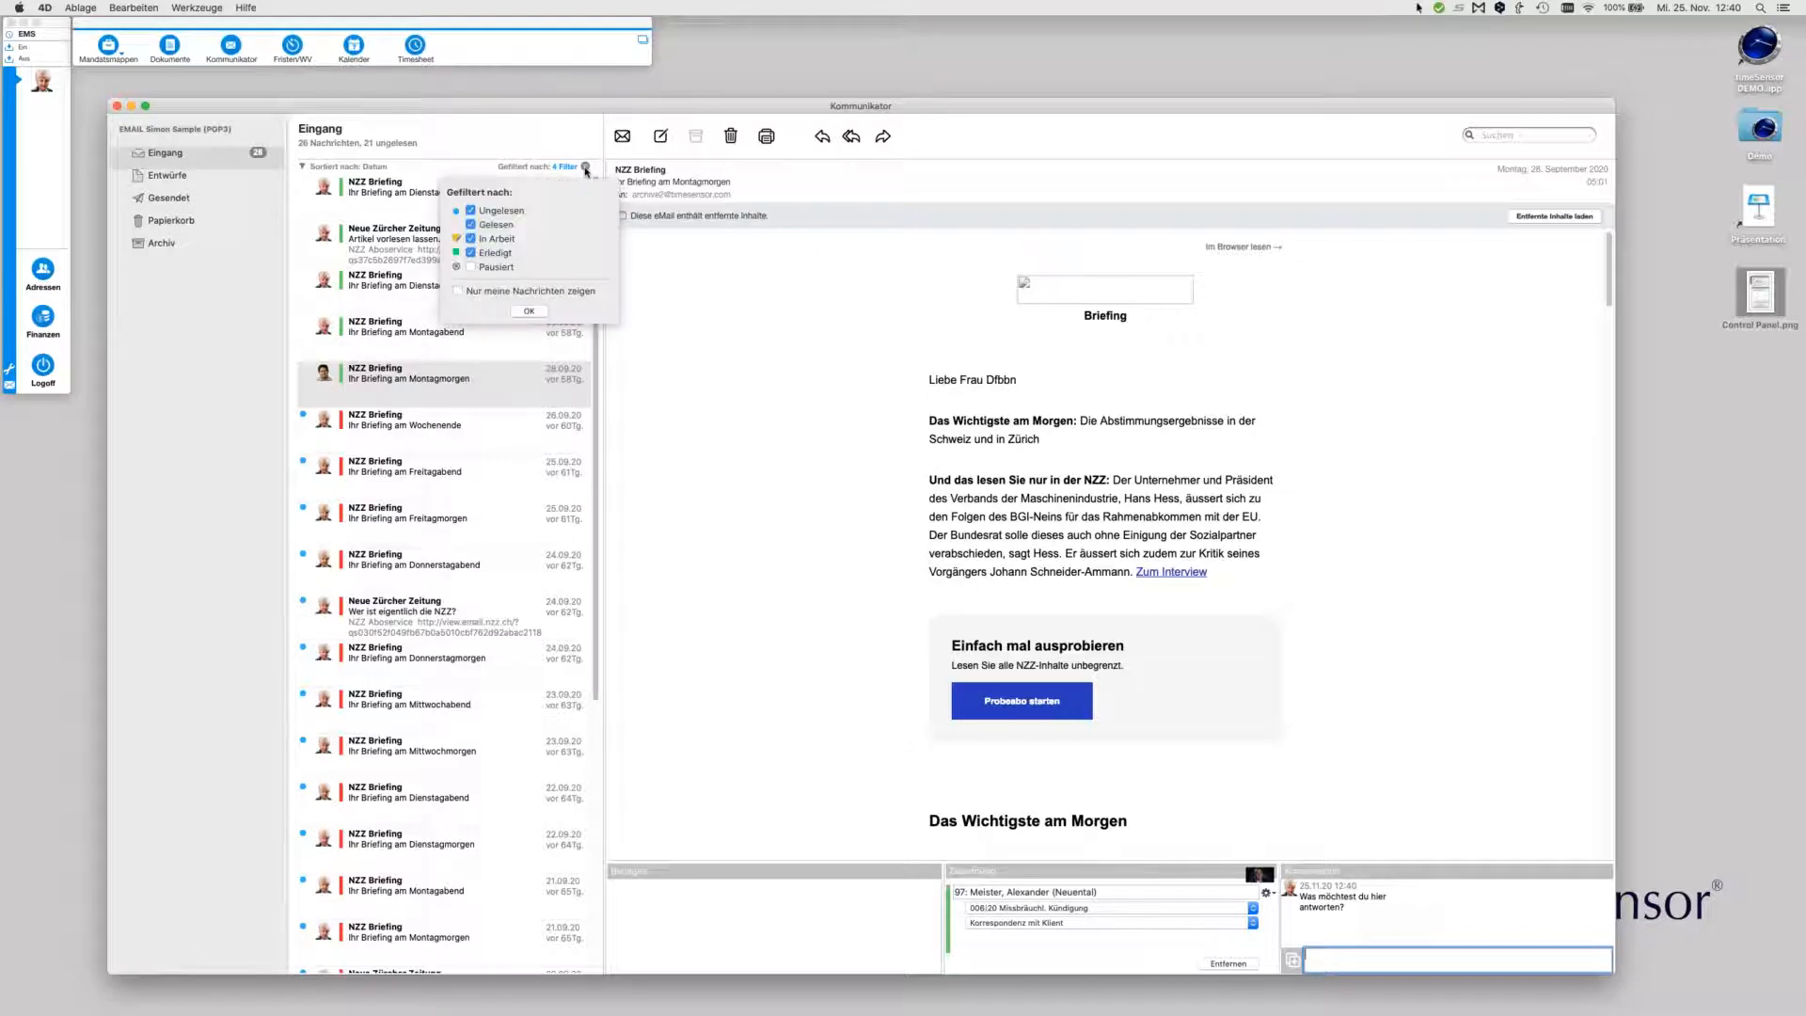
left_click(509, 293)
left_click(529, 311)
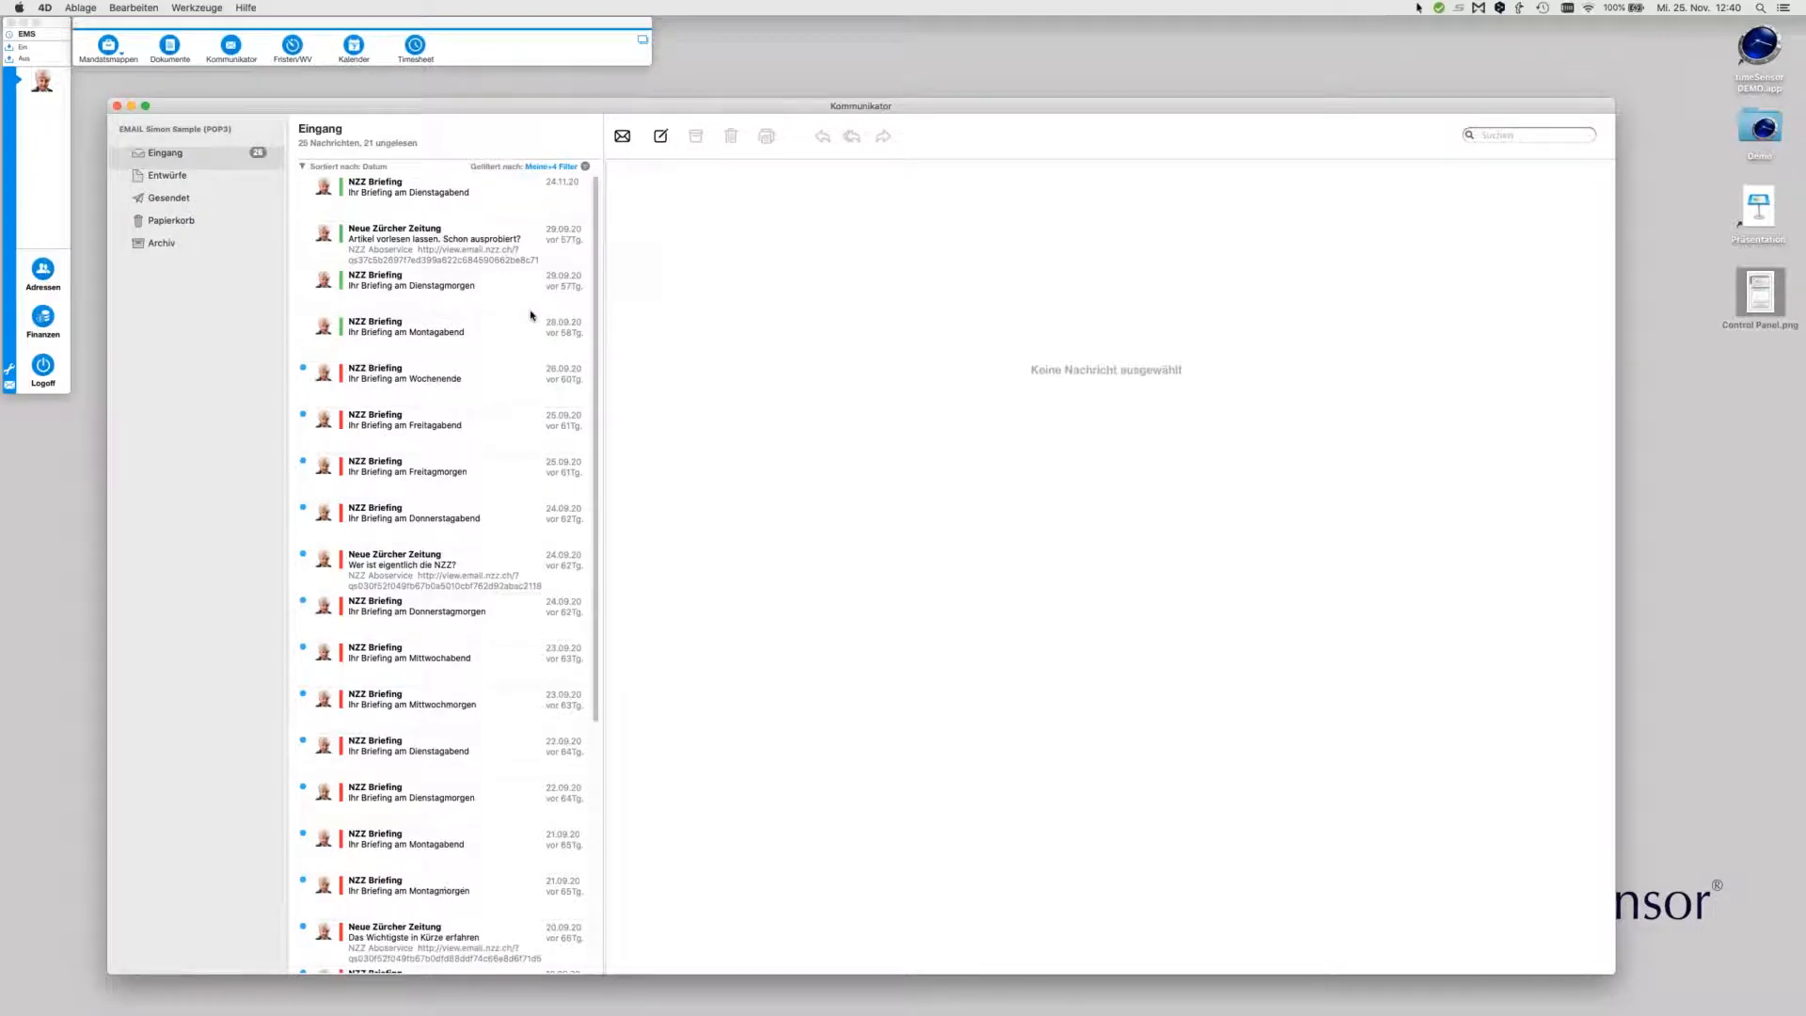
left_click(434, 379)
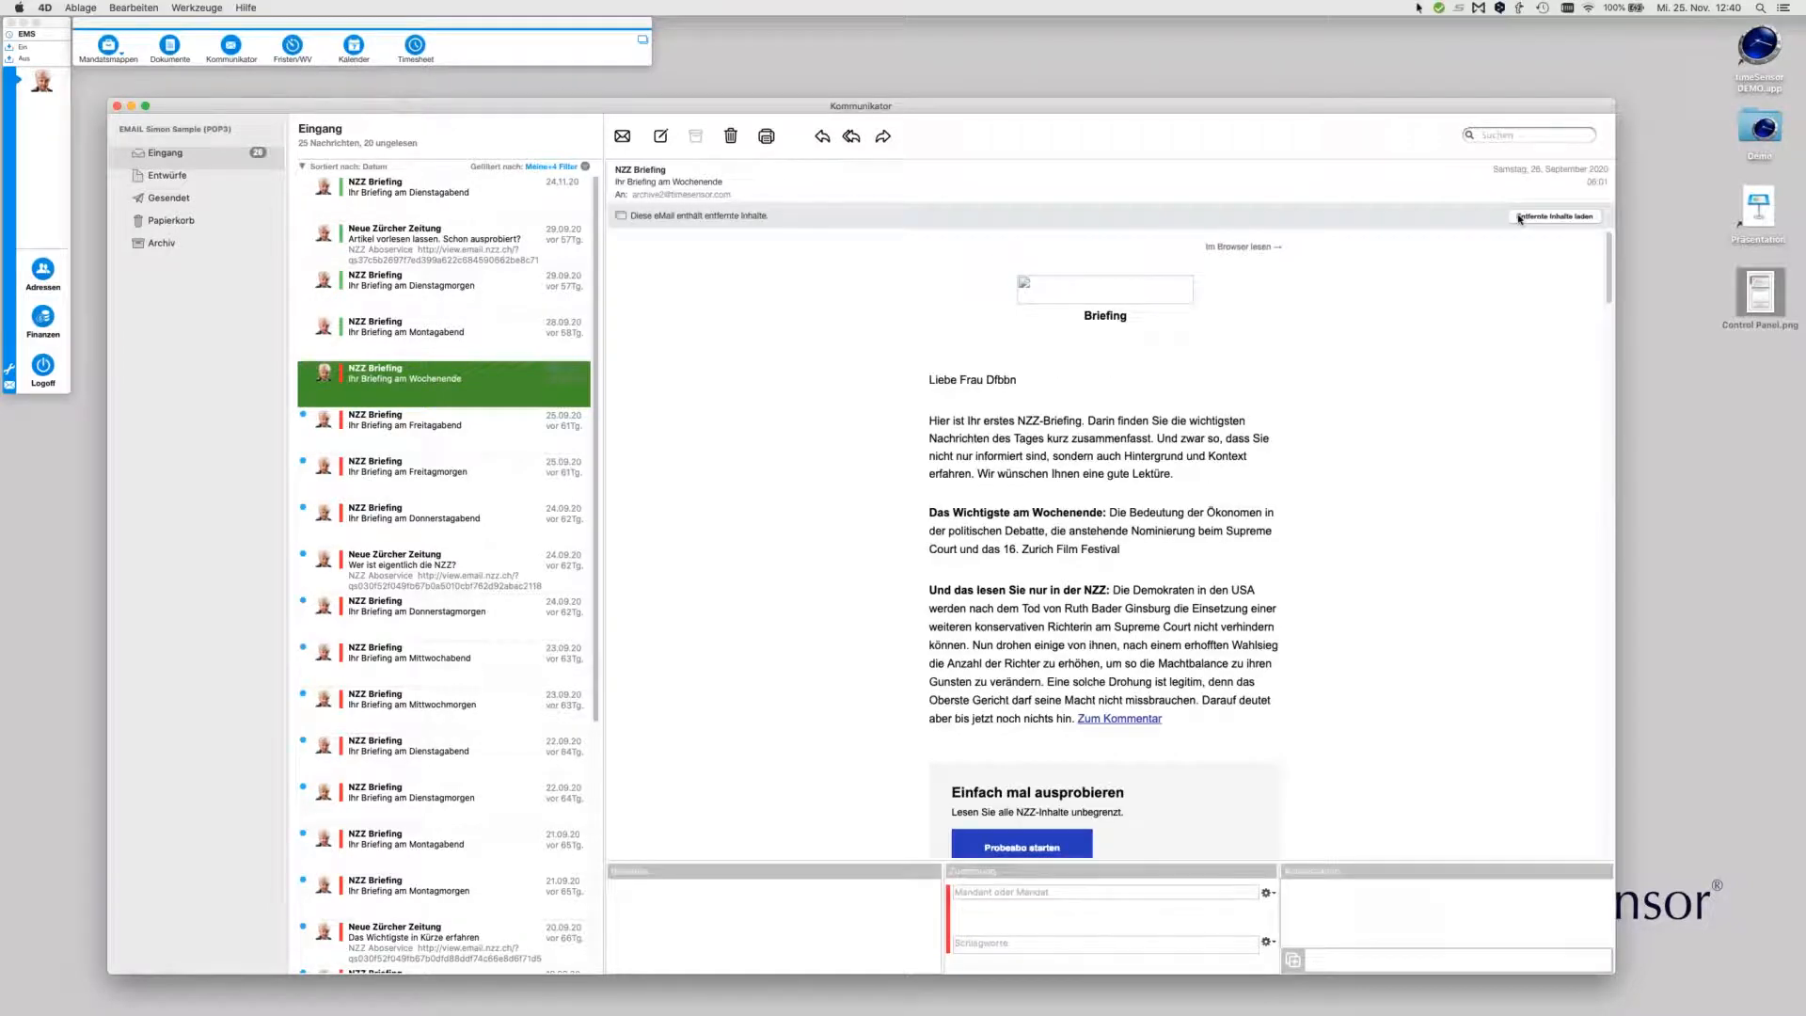
Load remote images, then forward the briefing to one colleague, CC another, attaching Control Panel.png
left_click(1520, 217)
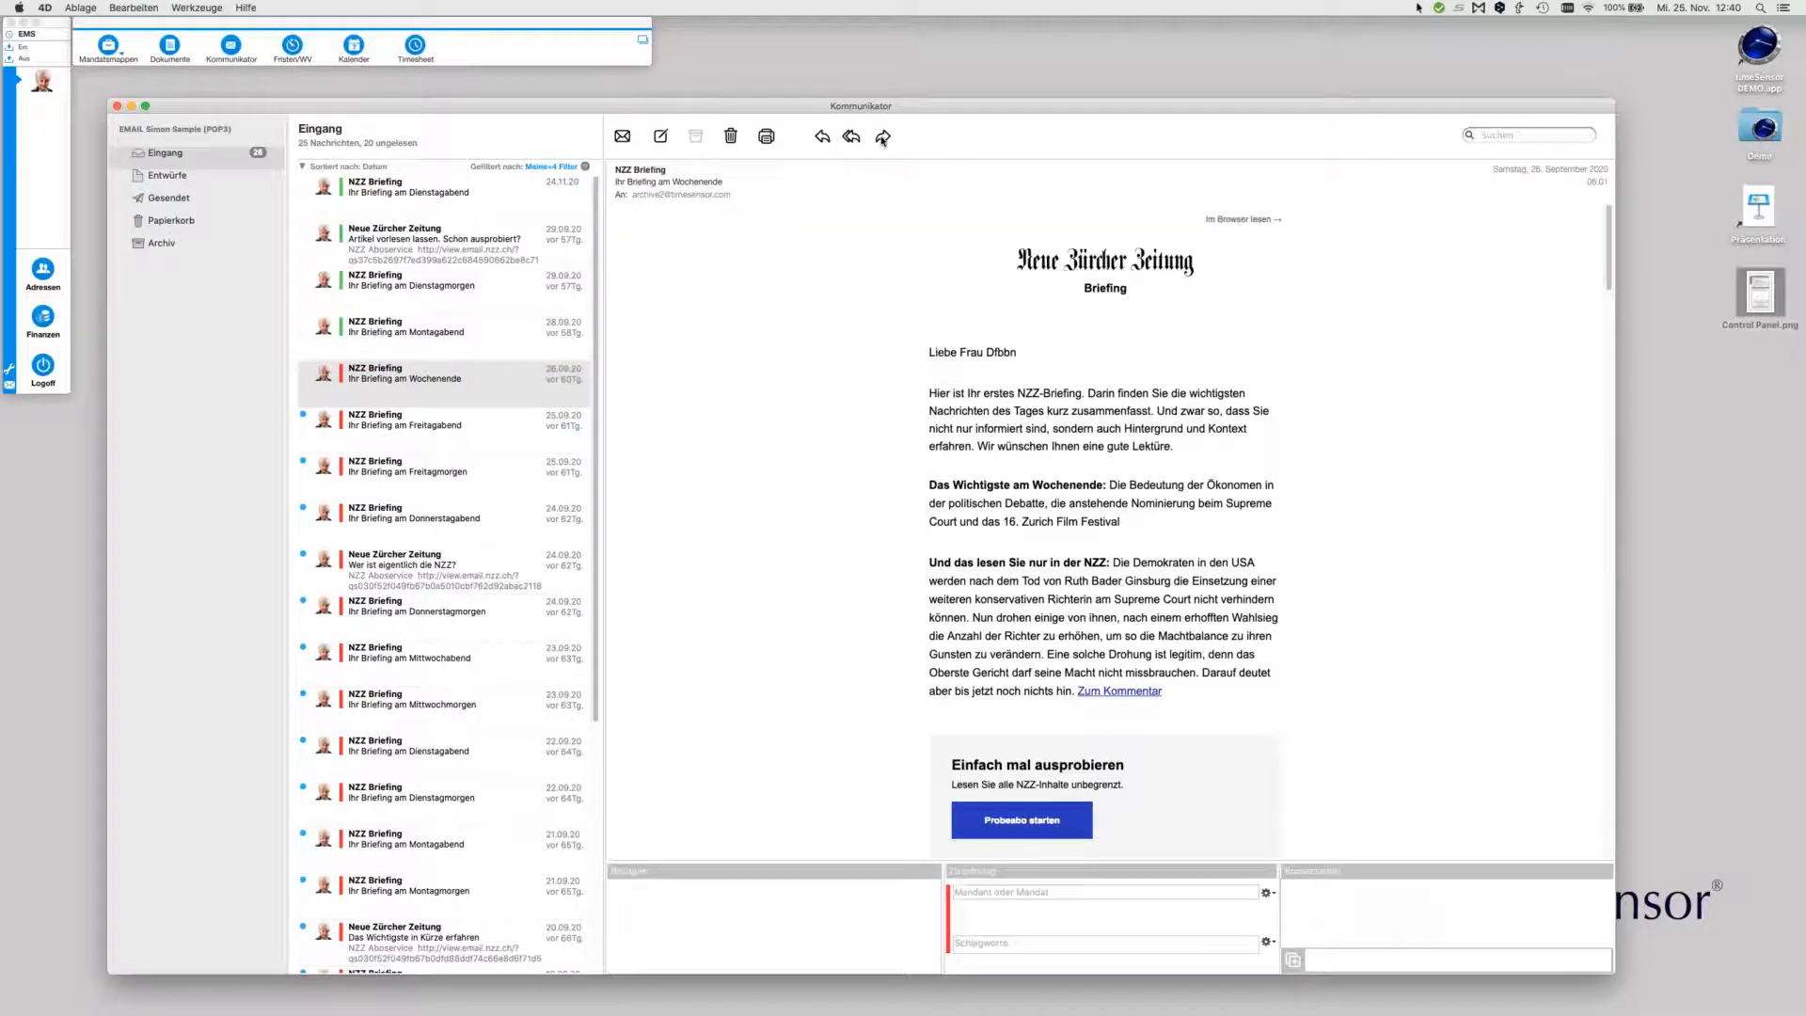
left_click(882, 138)
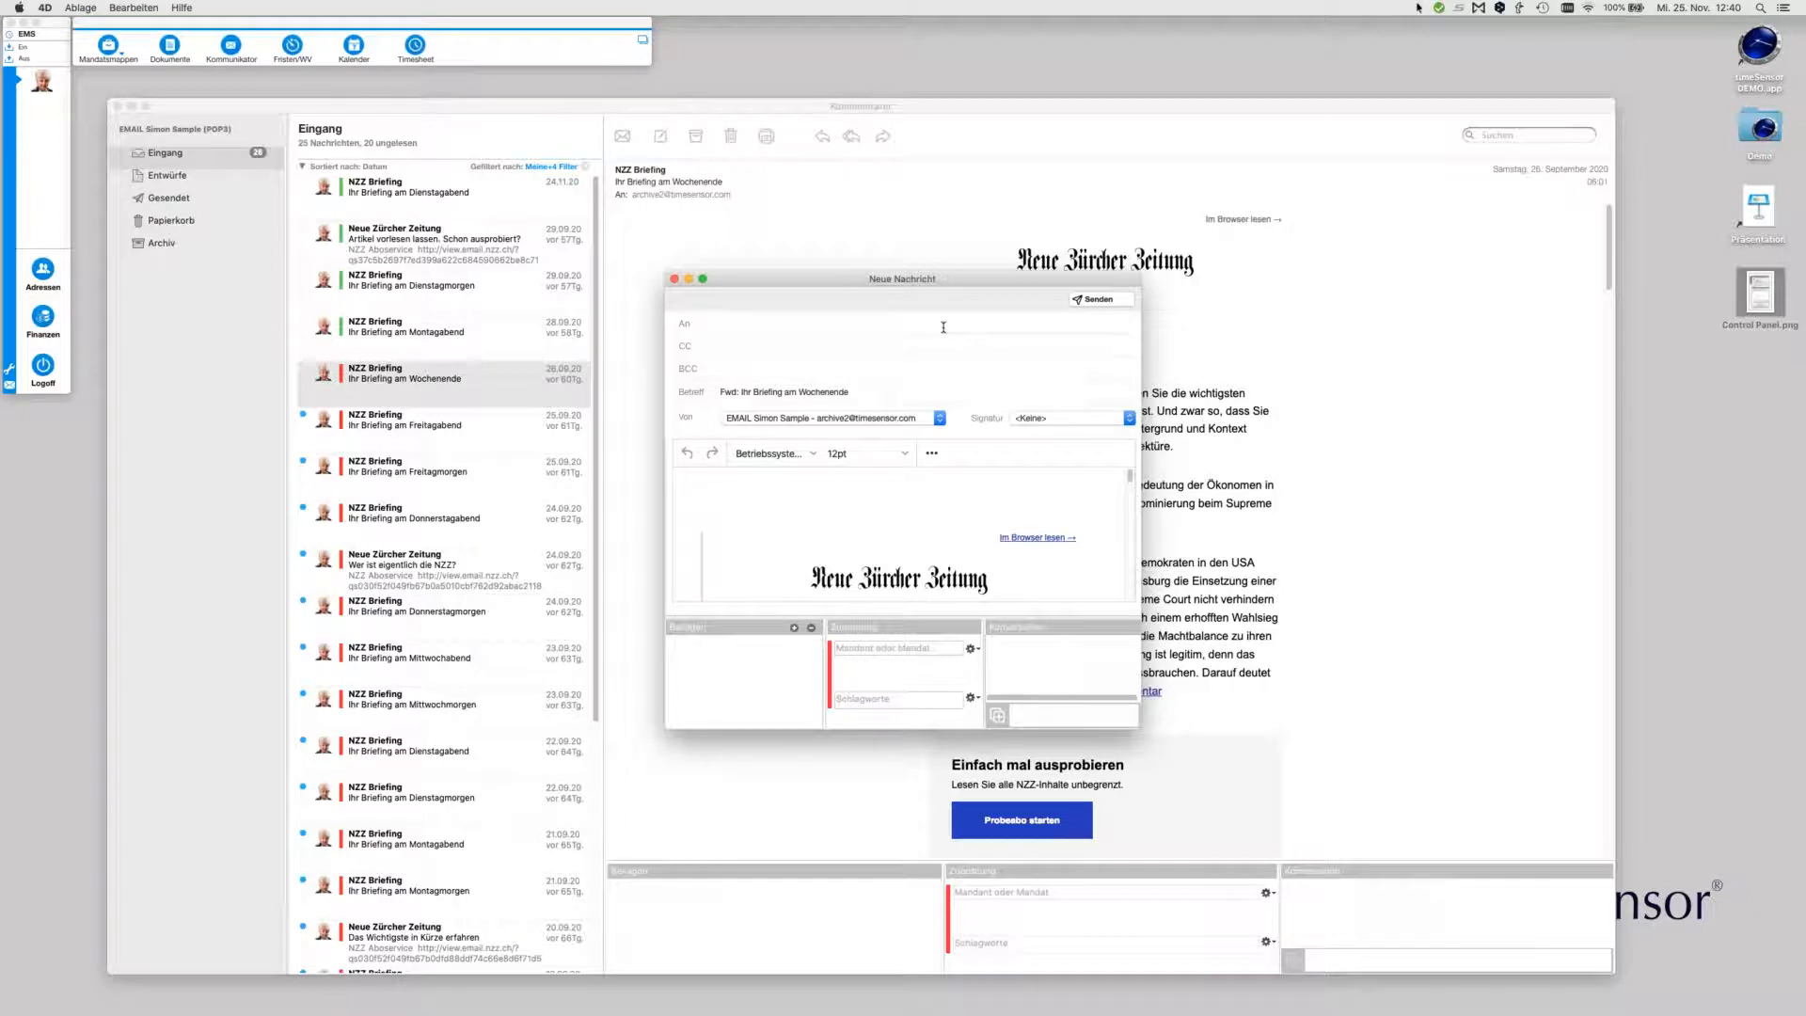
type("m")
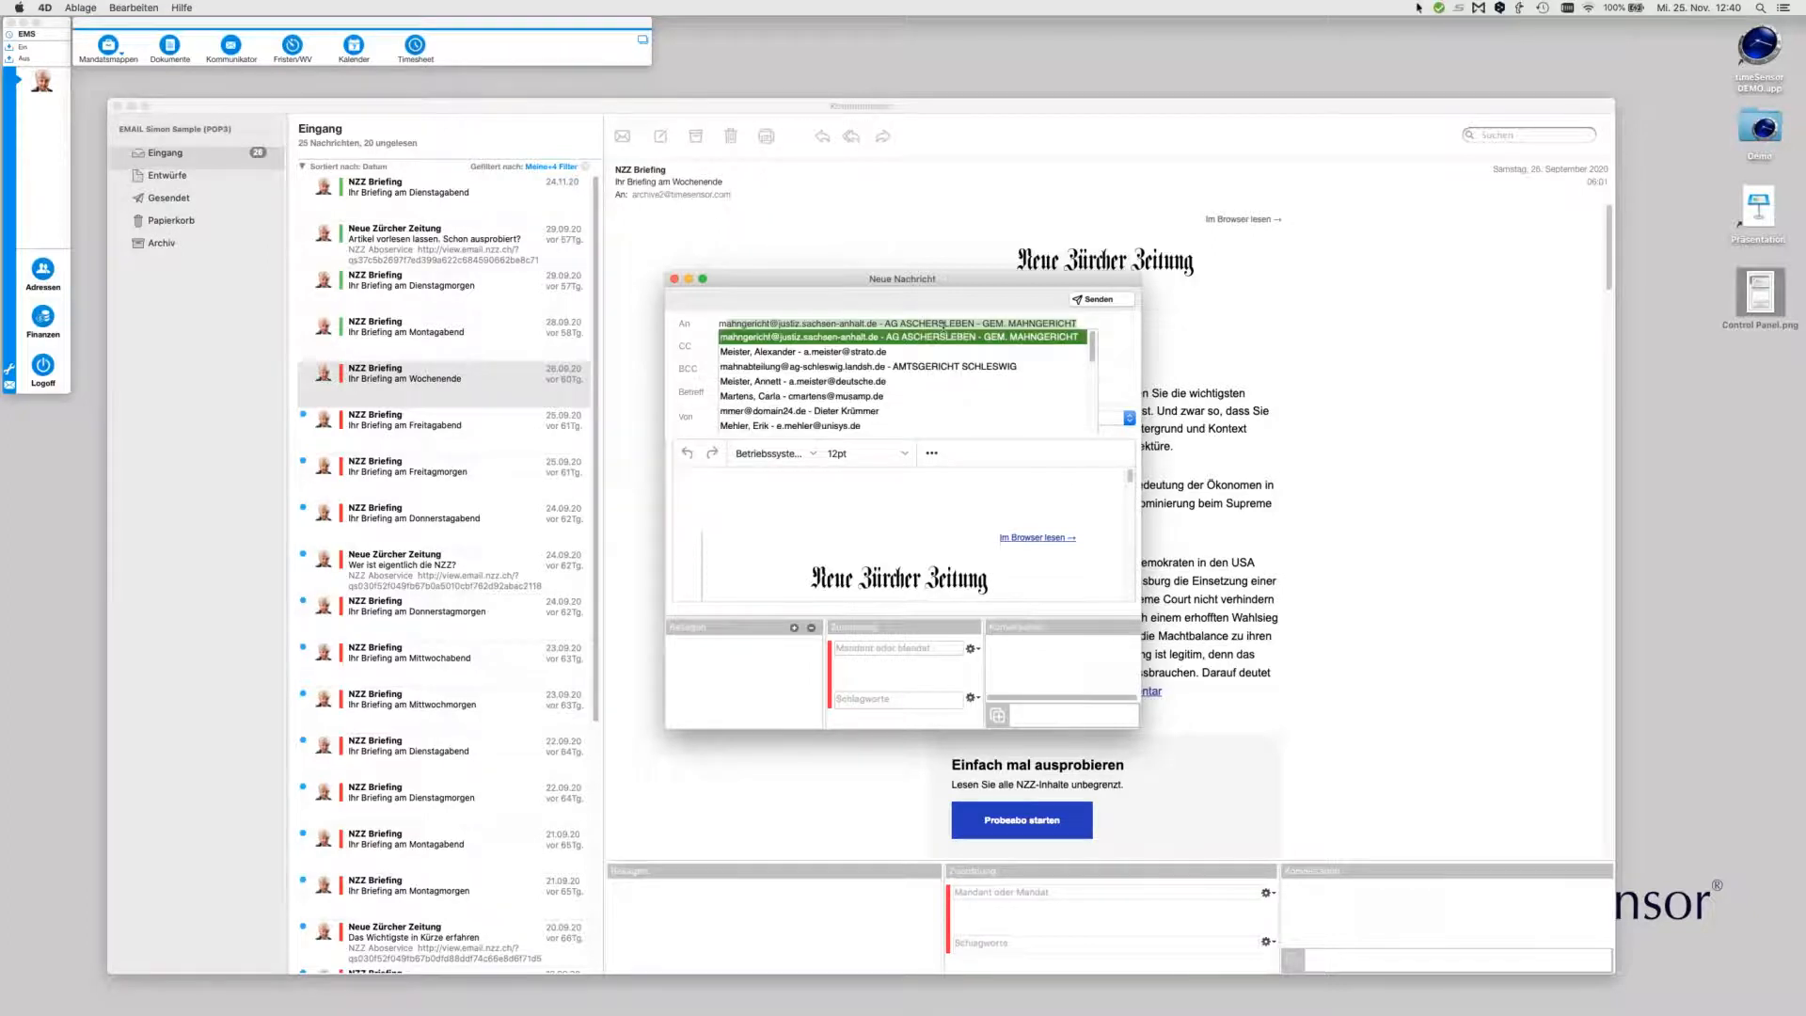
type("a")
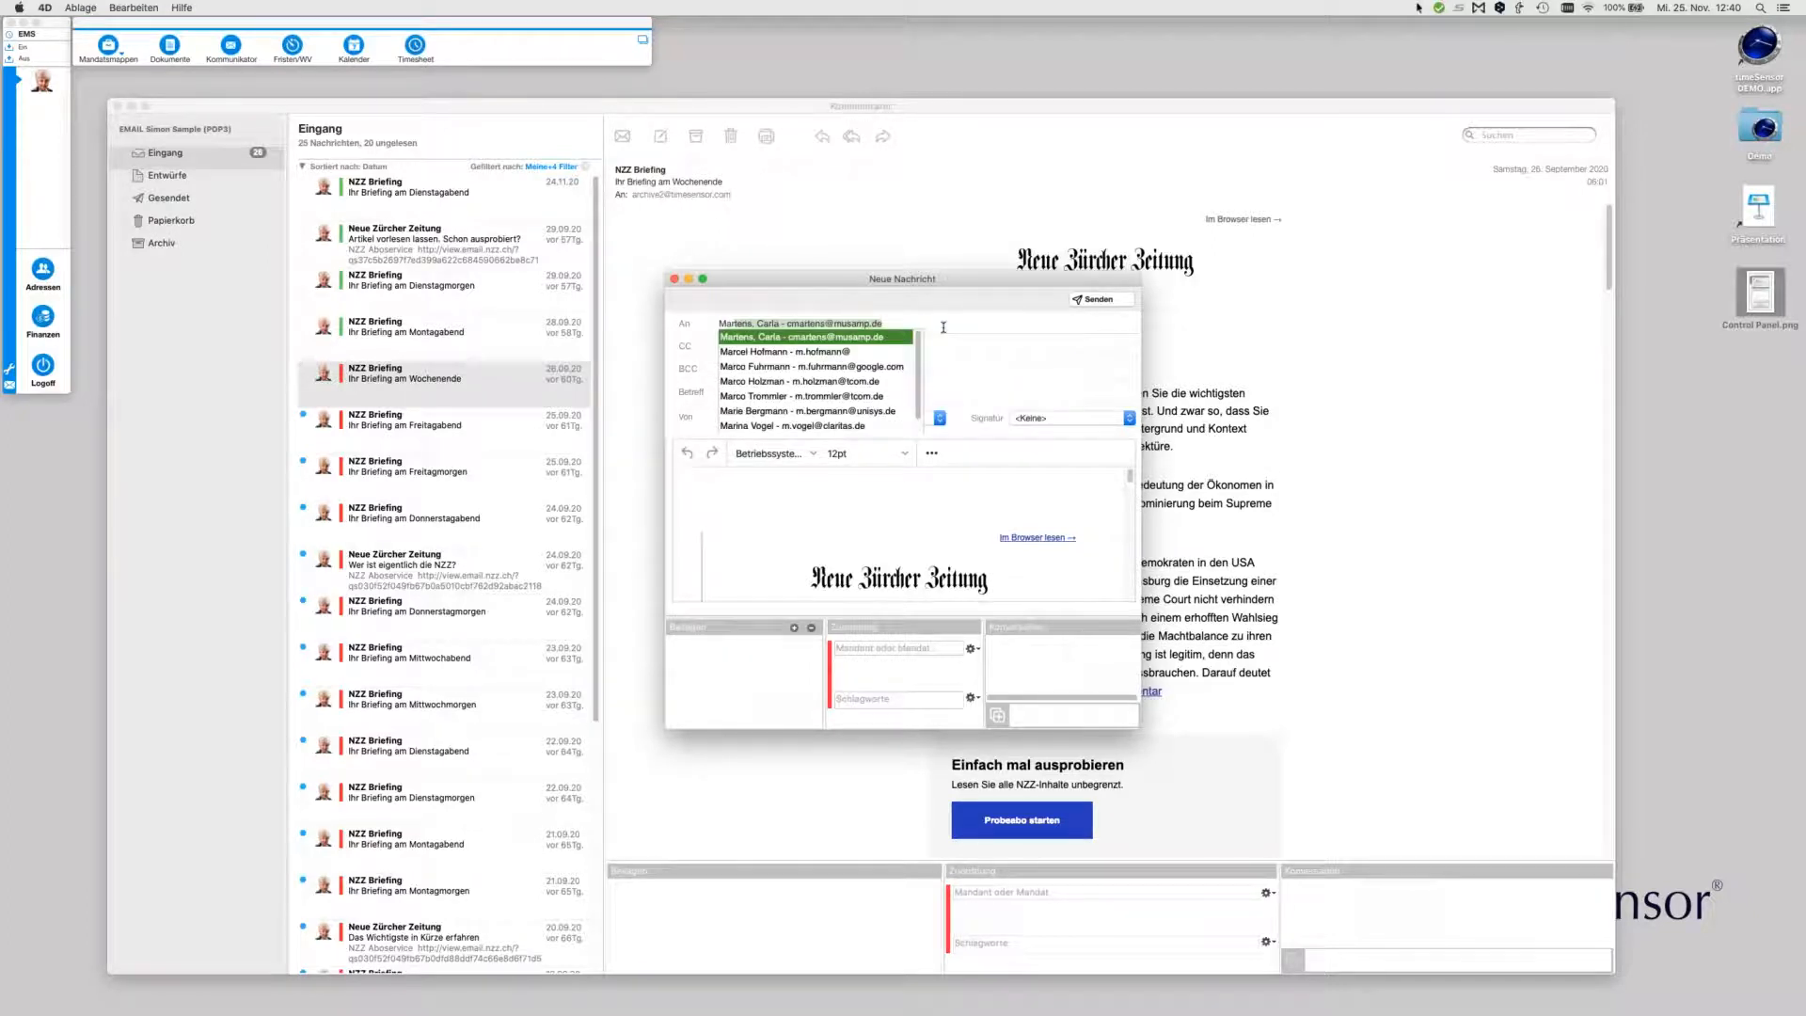
key("Return")
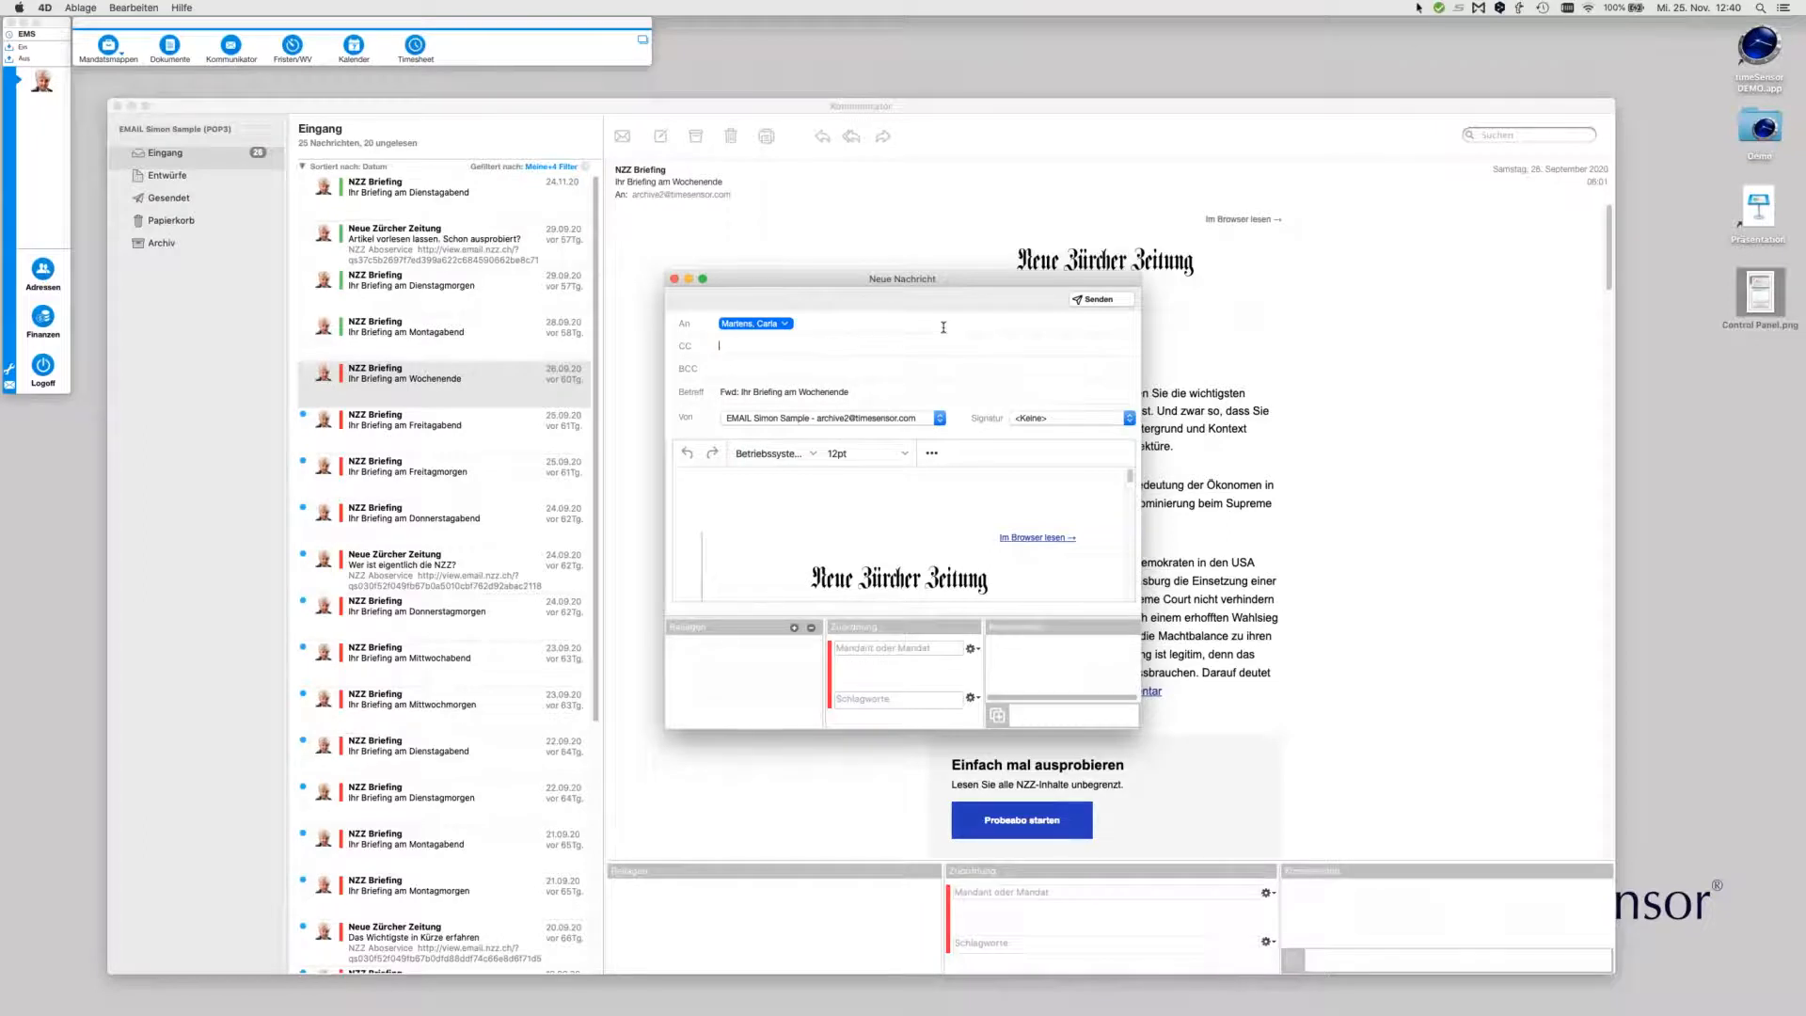
key("Return")
left_click_drag(1139, 729, 1309, 784)
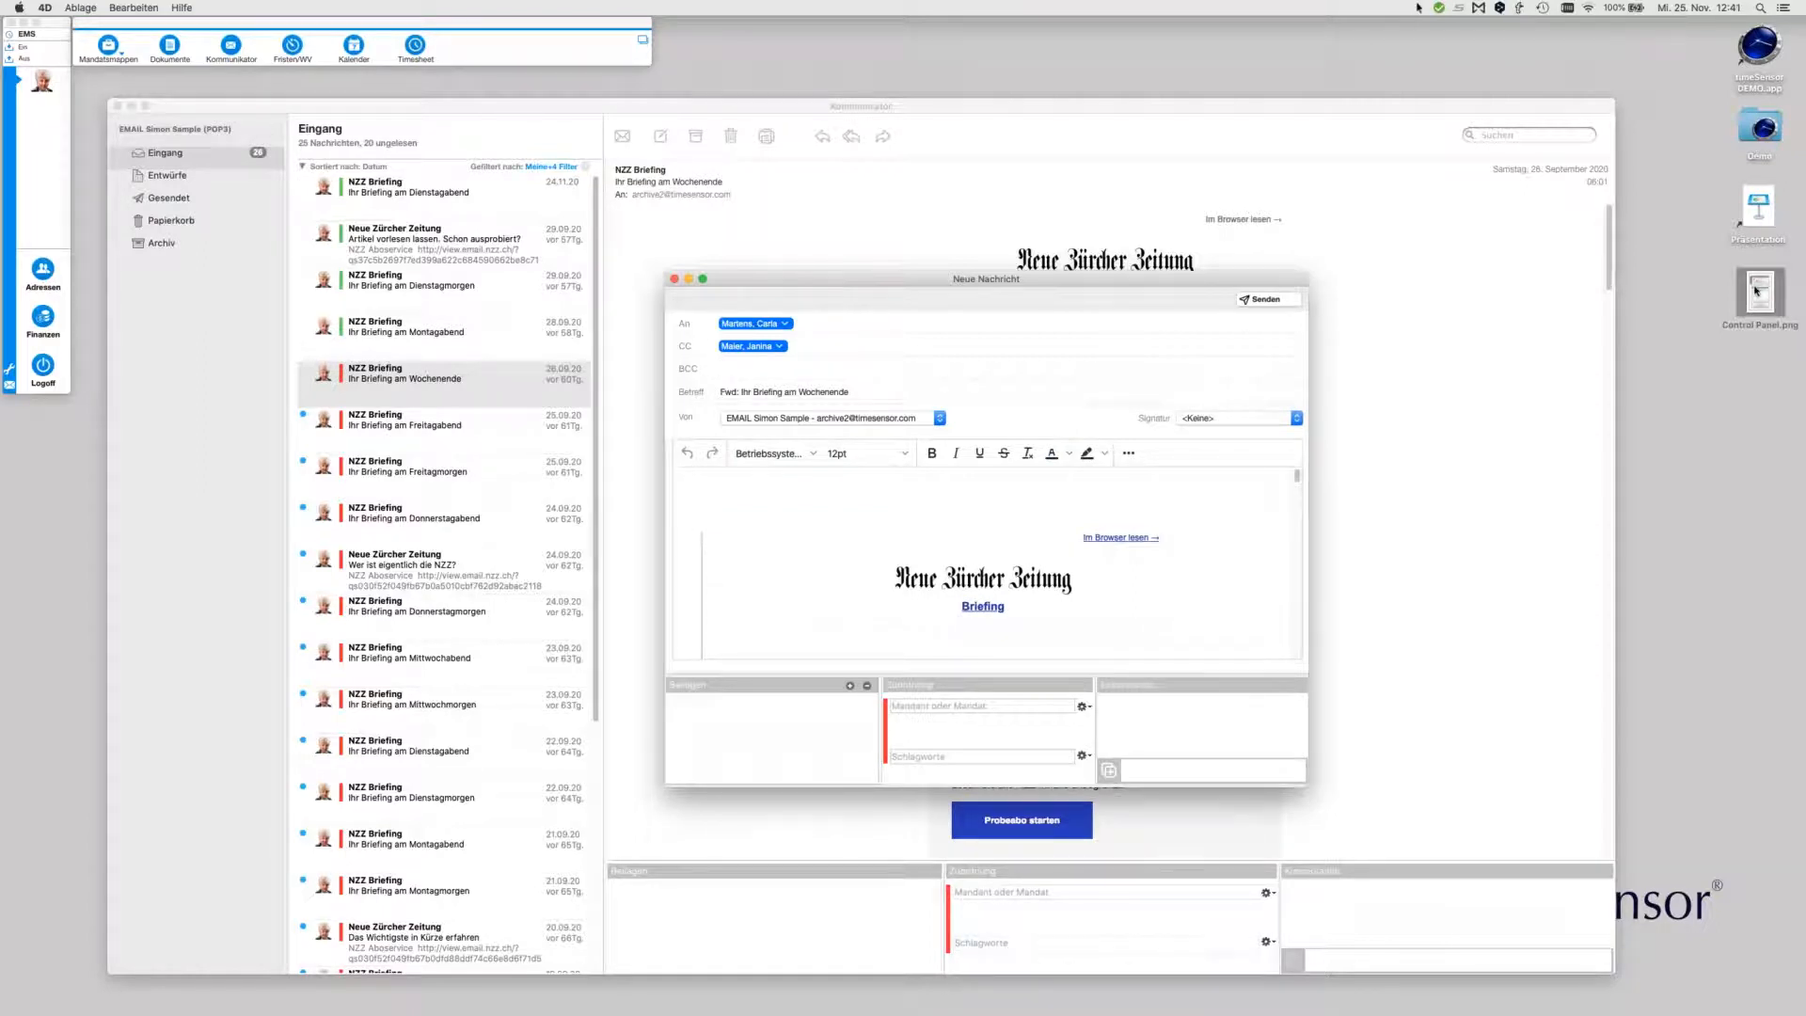
left_click_drag(1760, 292, 772, 734)
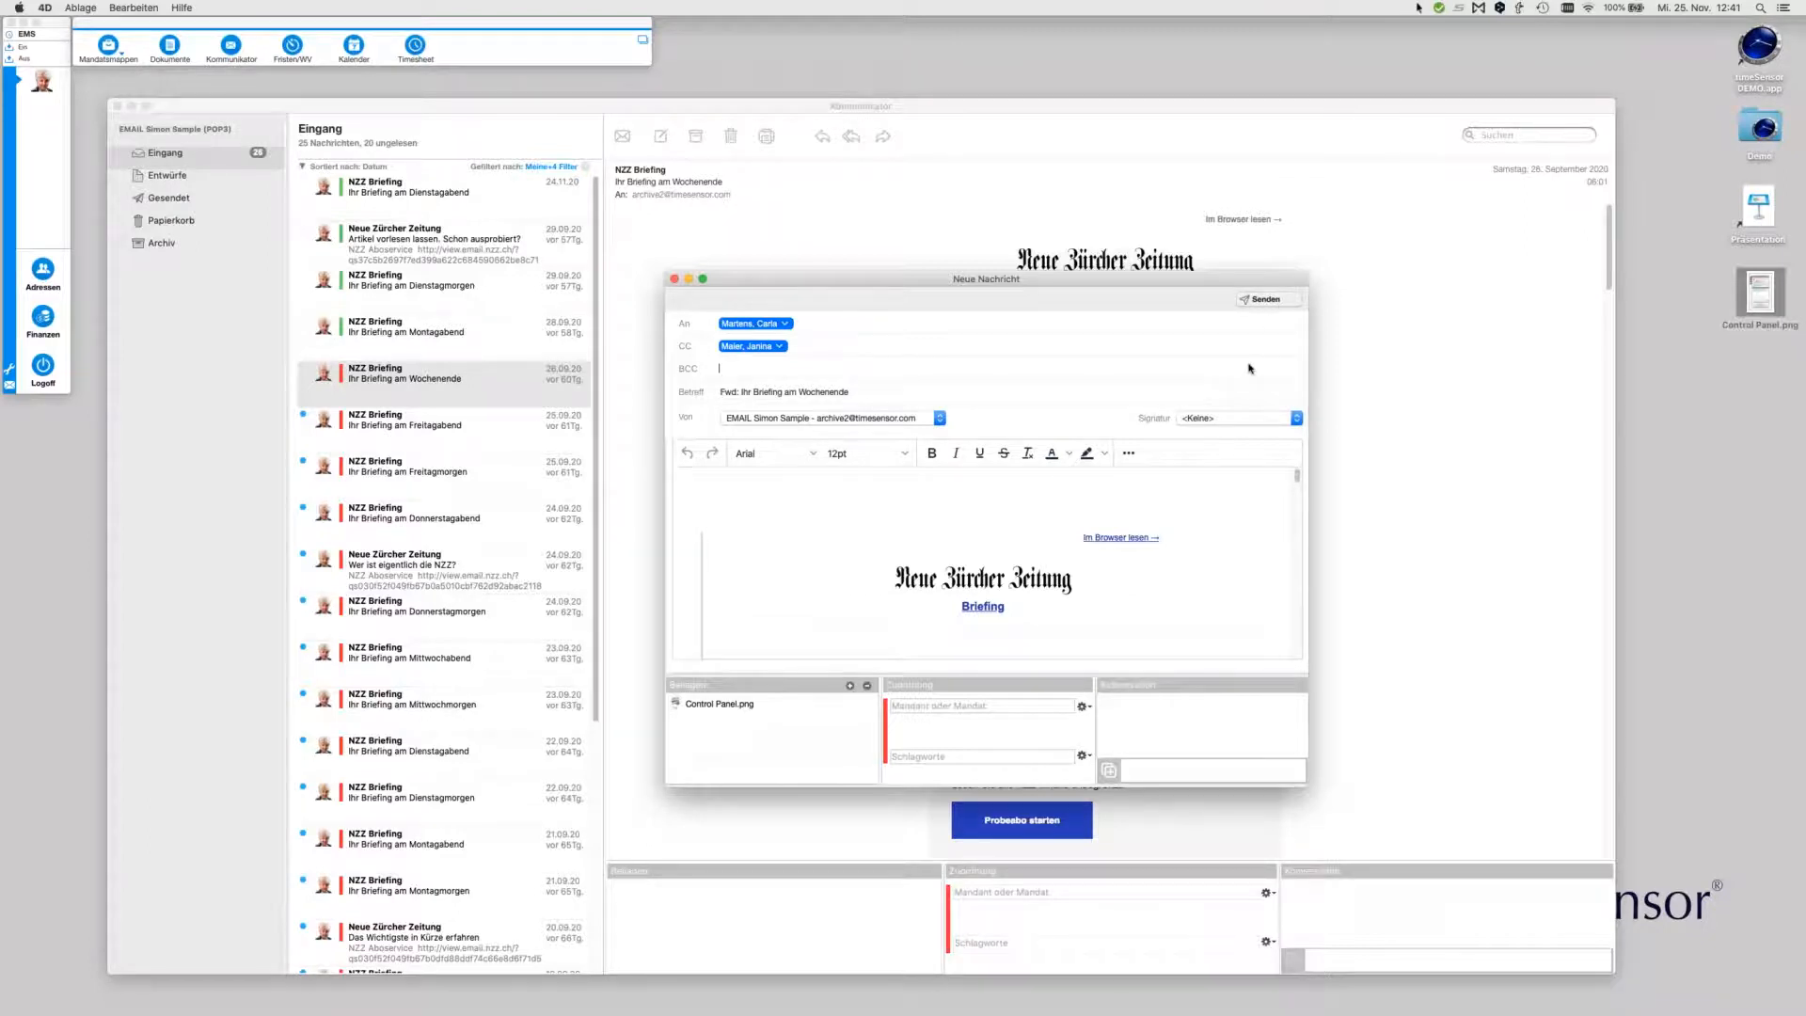
key("Escape")
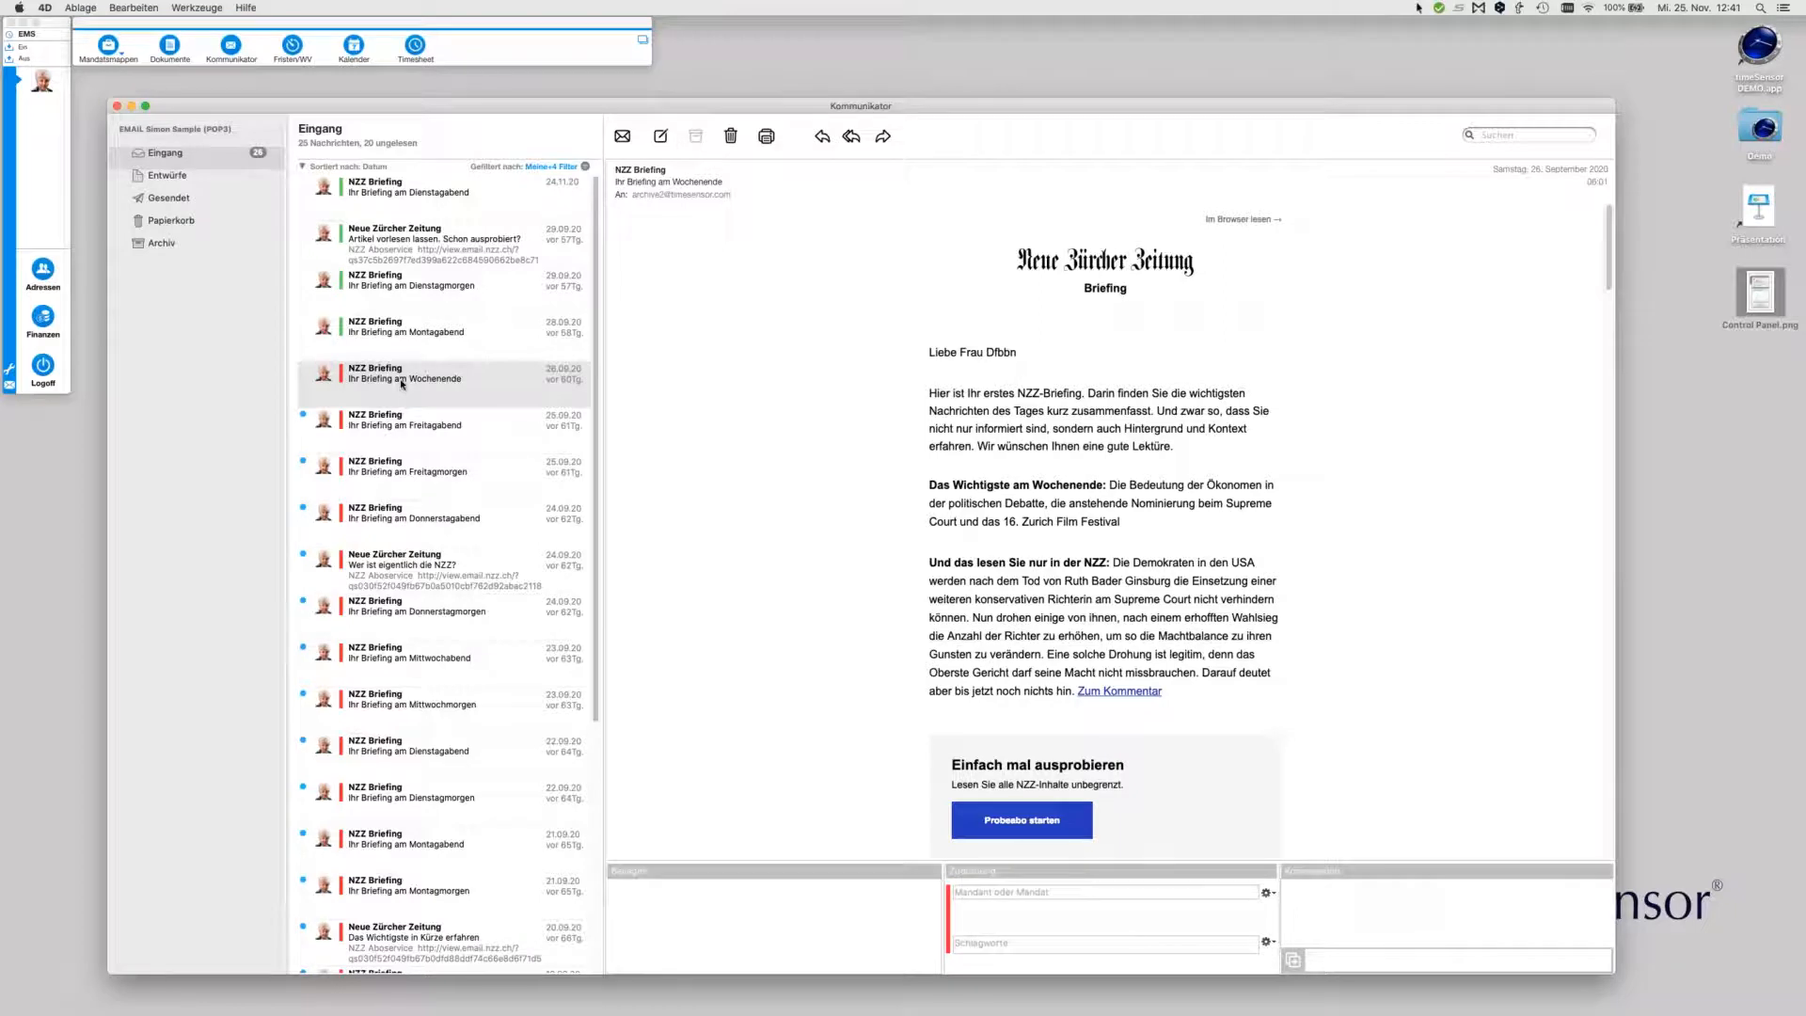
Mark the Wochenende message and the top messages down to Montagabend as done
right_click(402, 382)
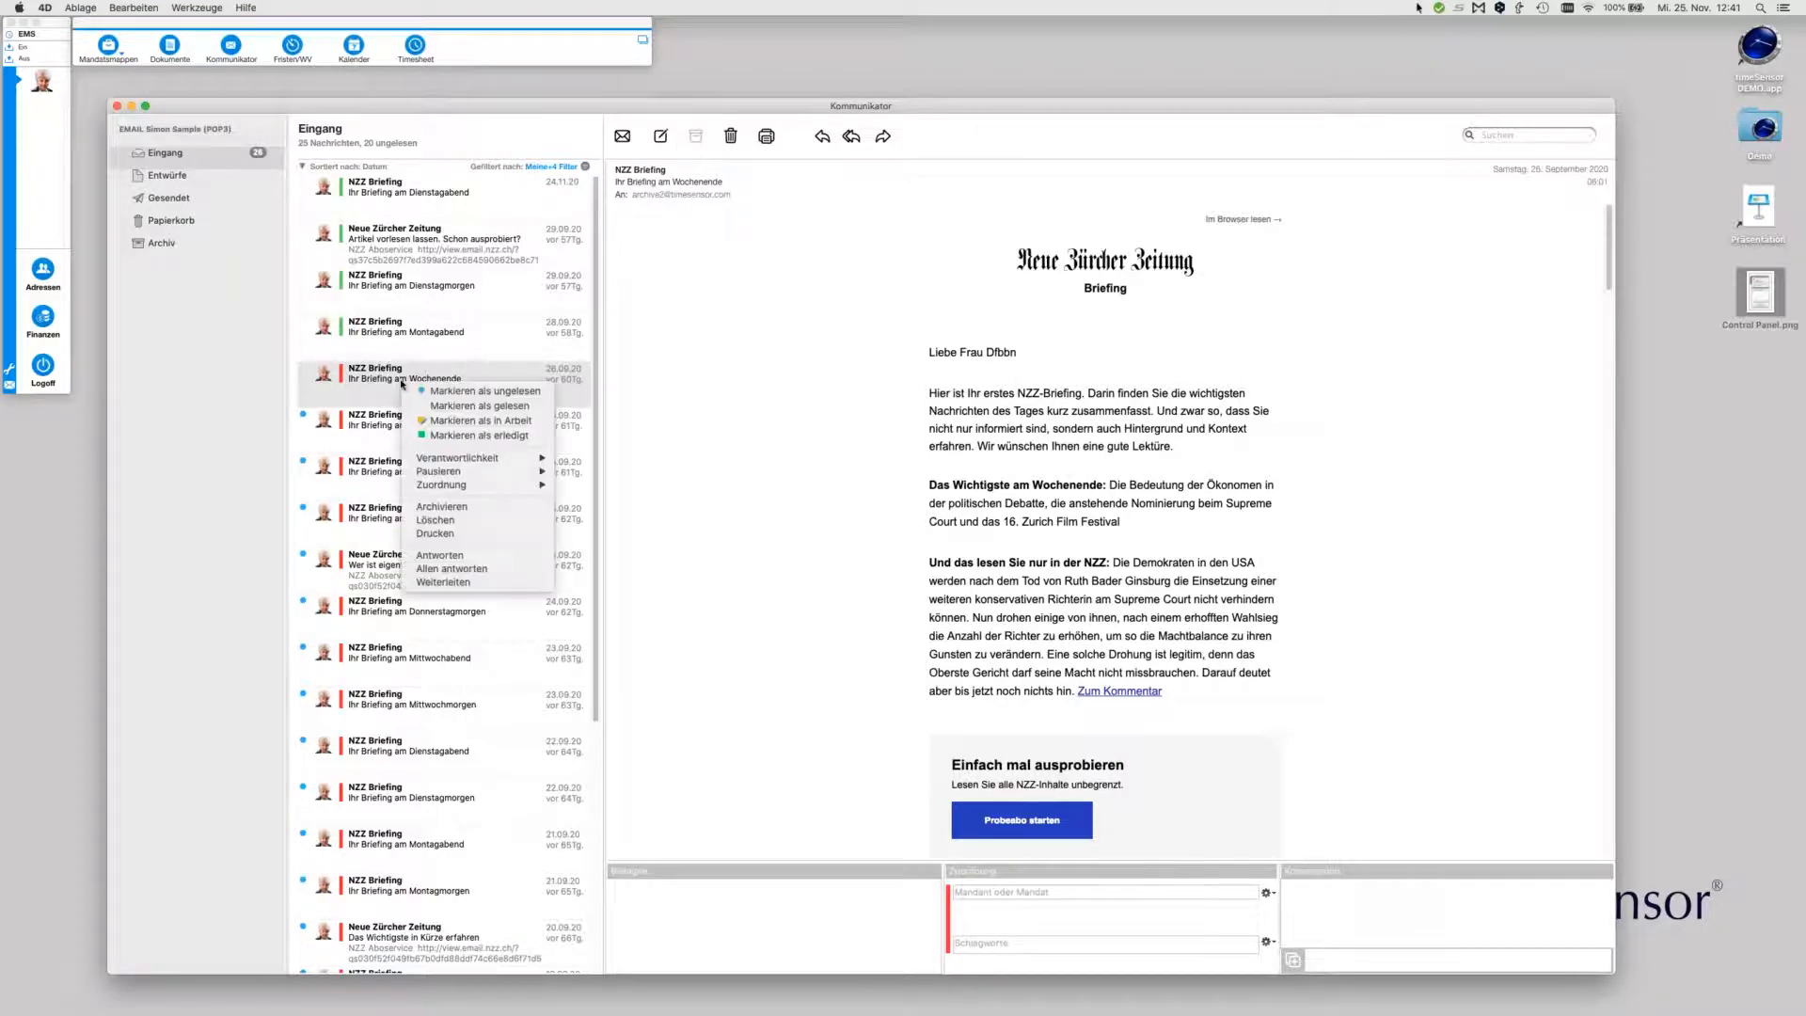
left_click(433, 436)
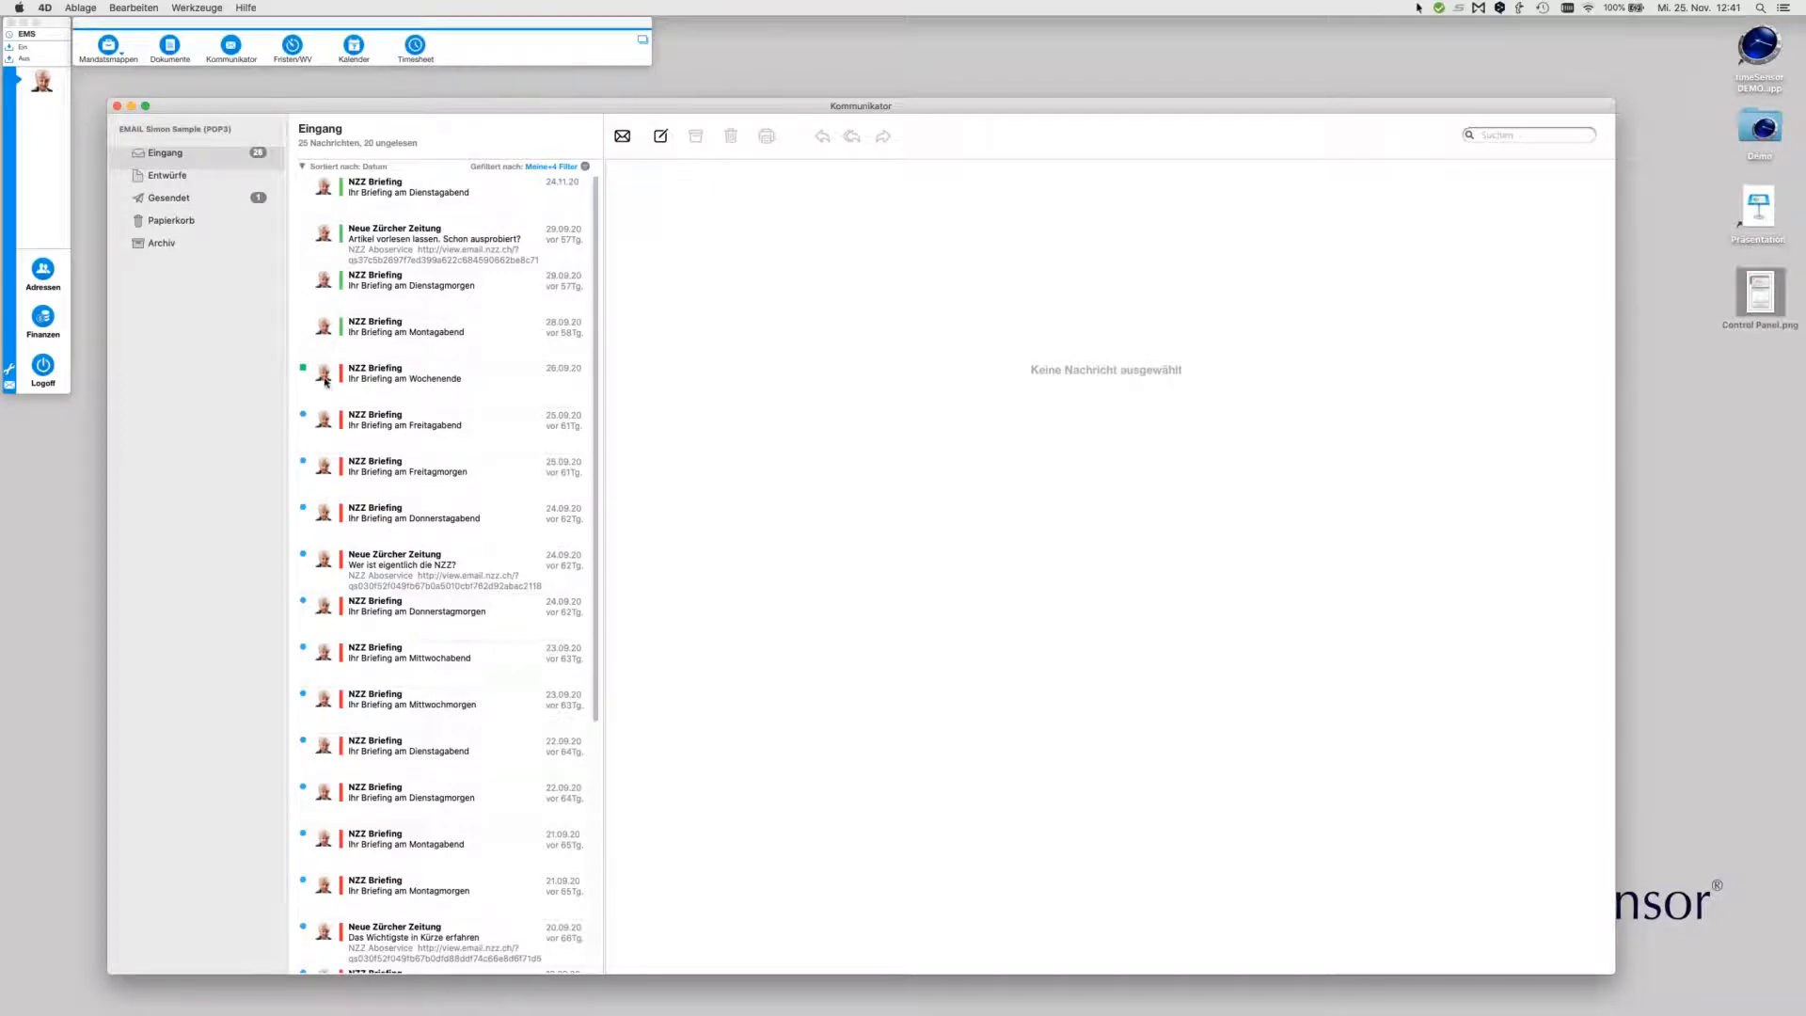
left_click(395, 199)
left_click(396, 330, "shift")
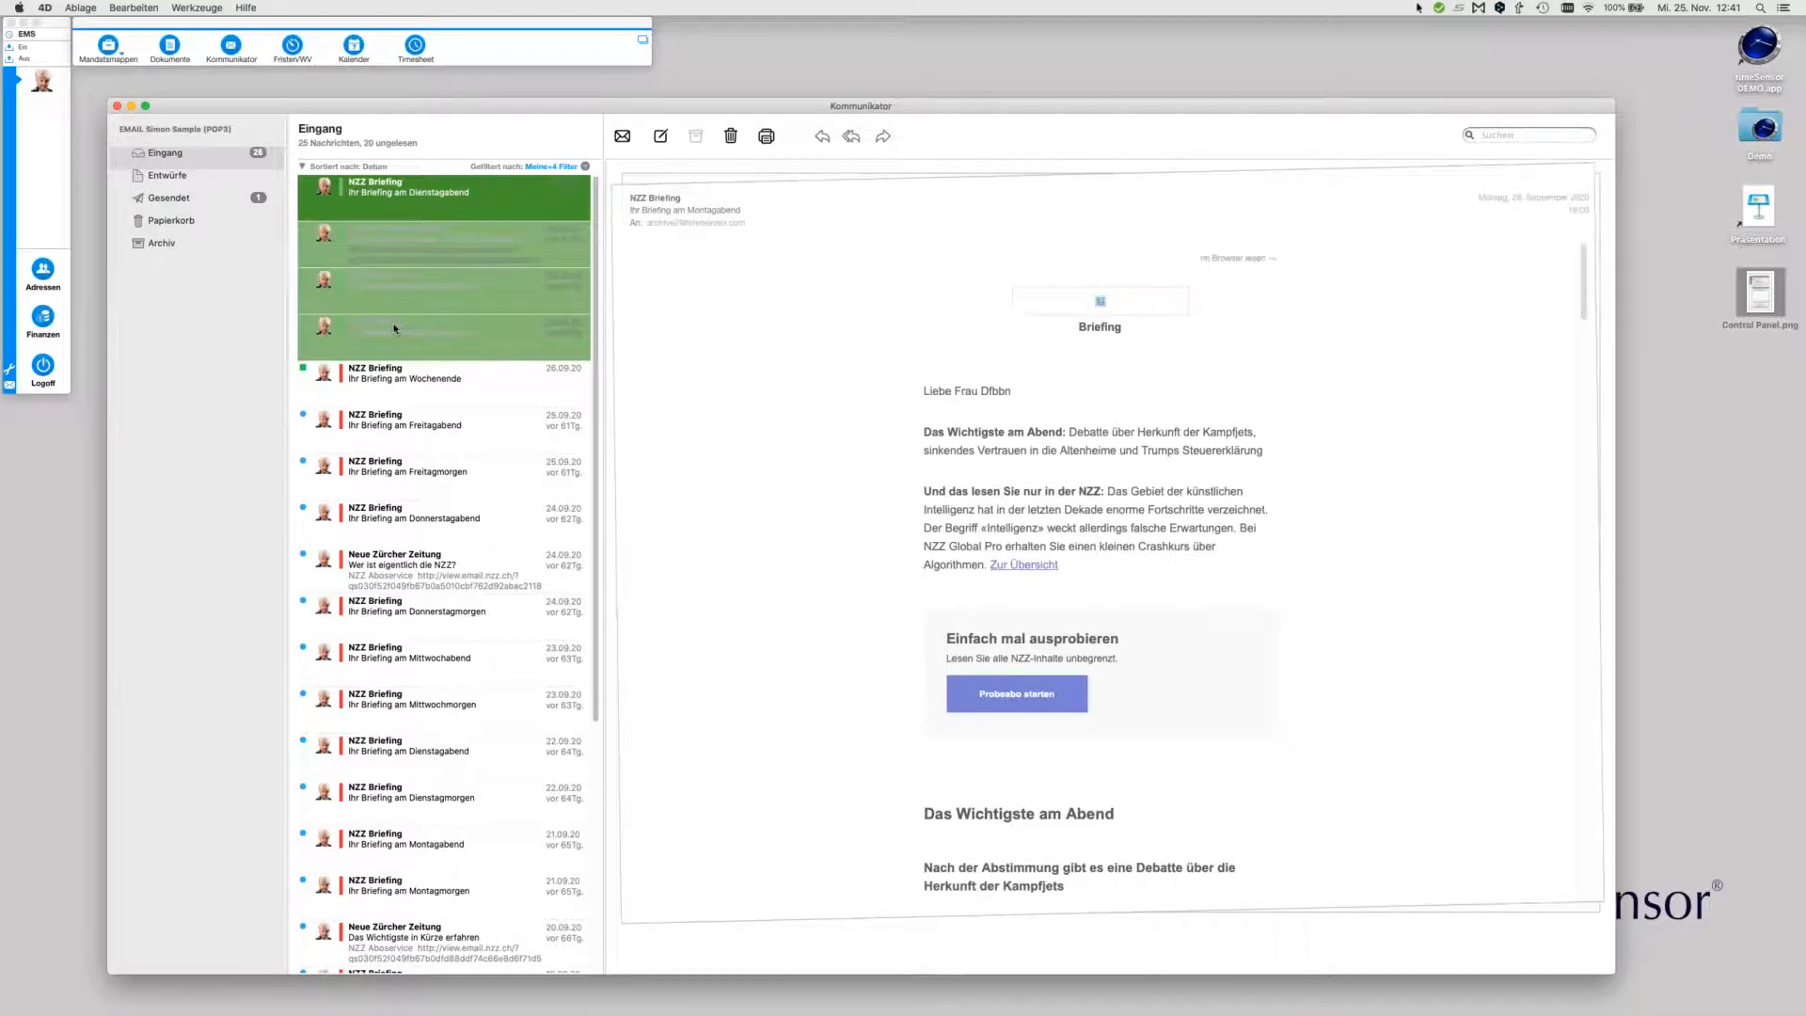
right_click(394, 328)
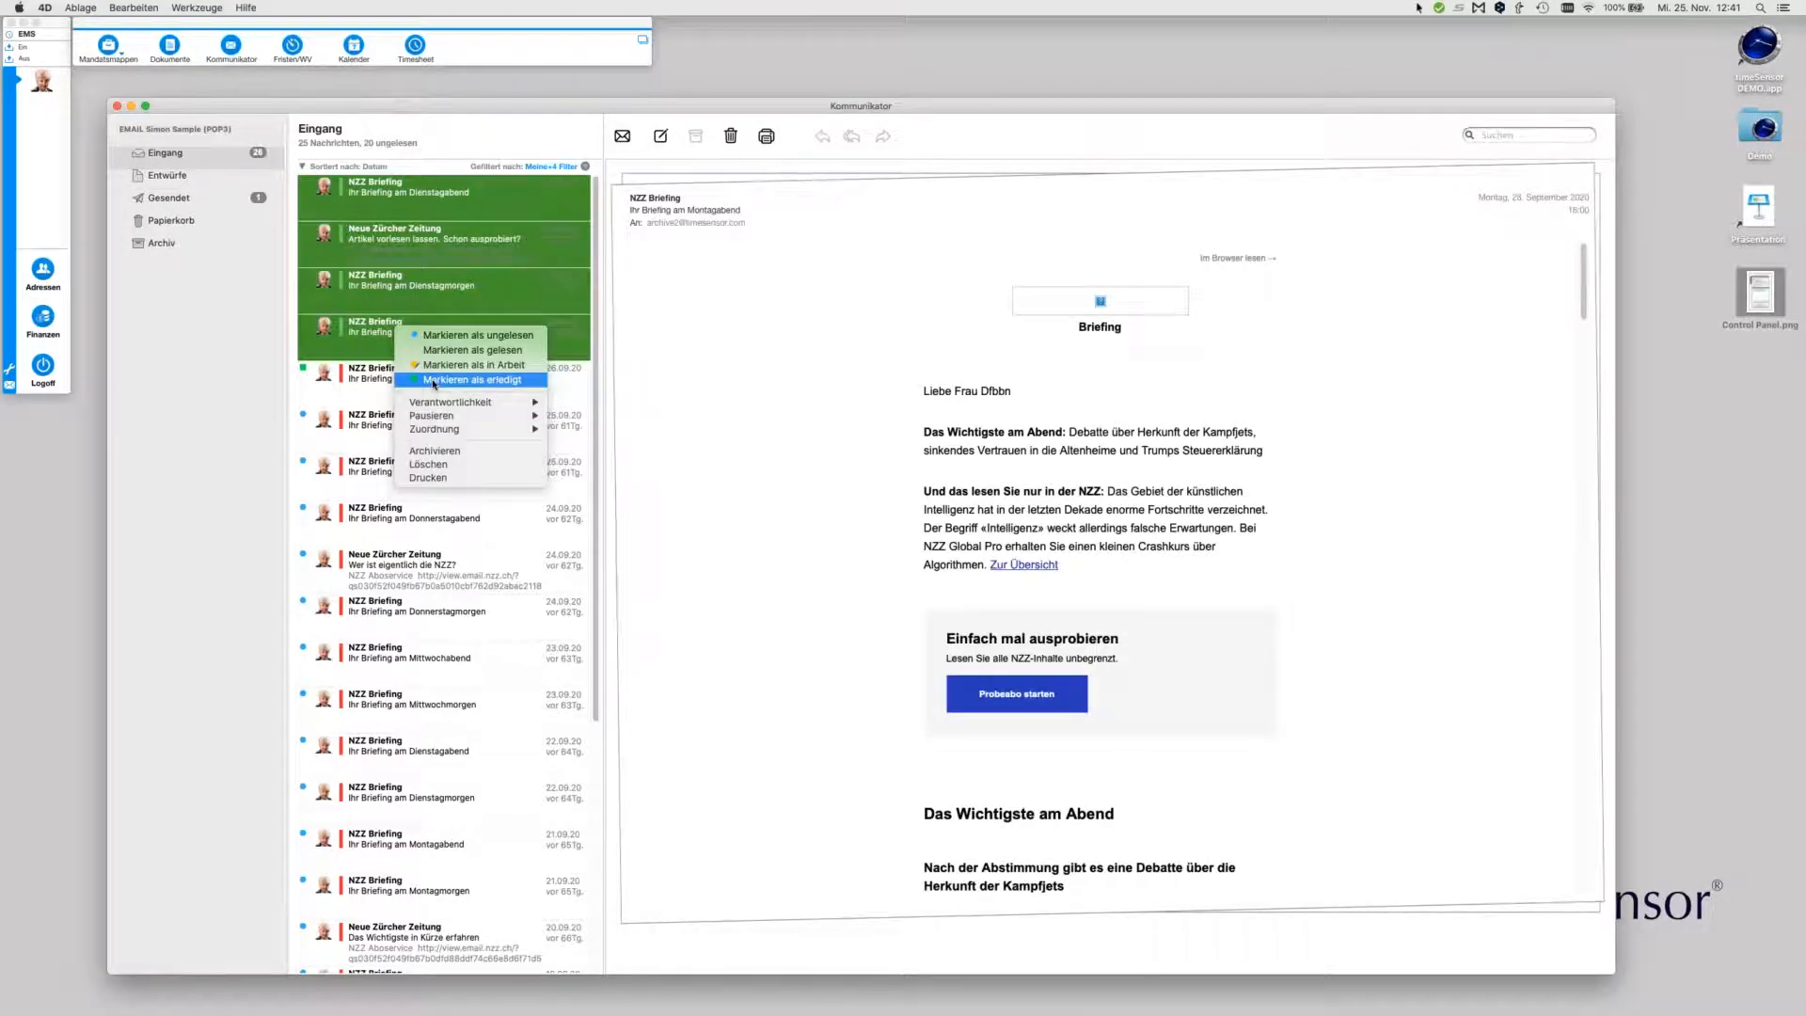
left_click(432, 380)
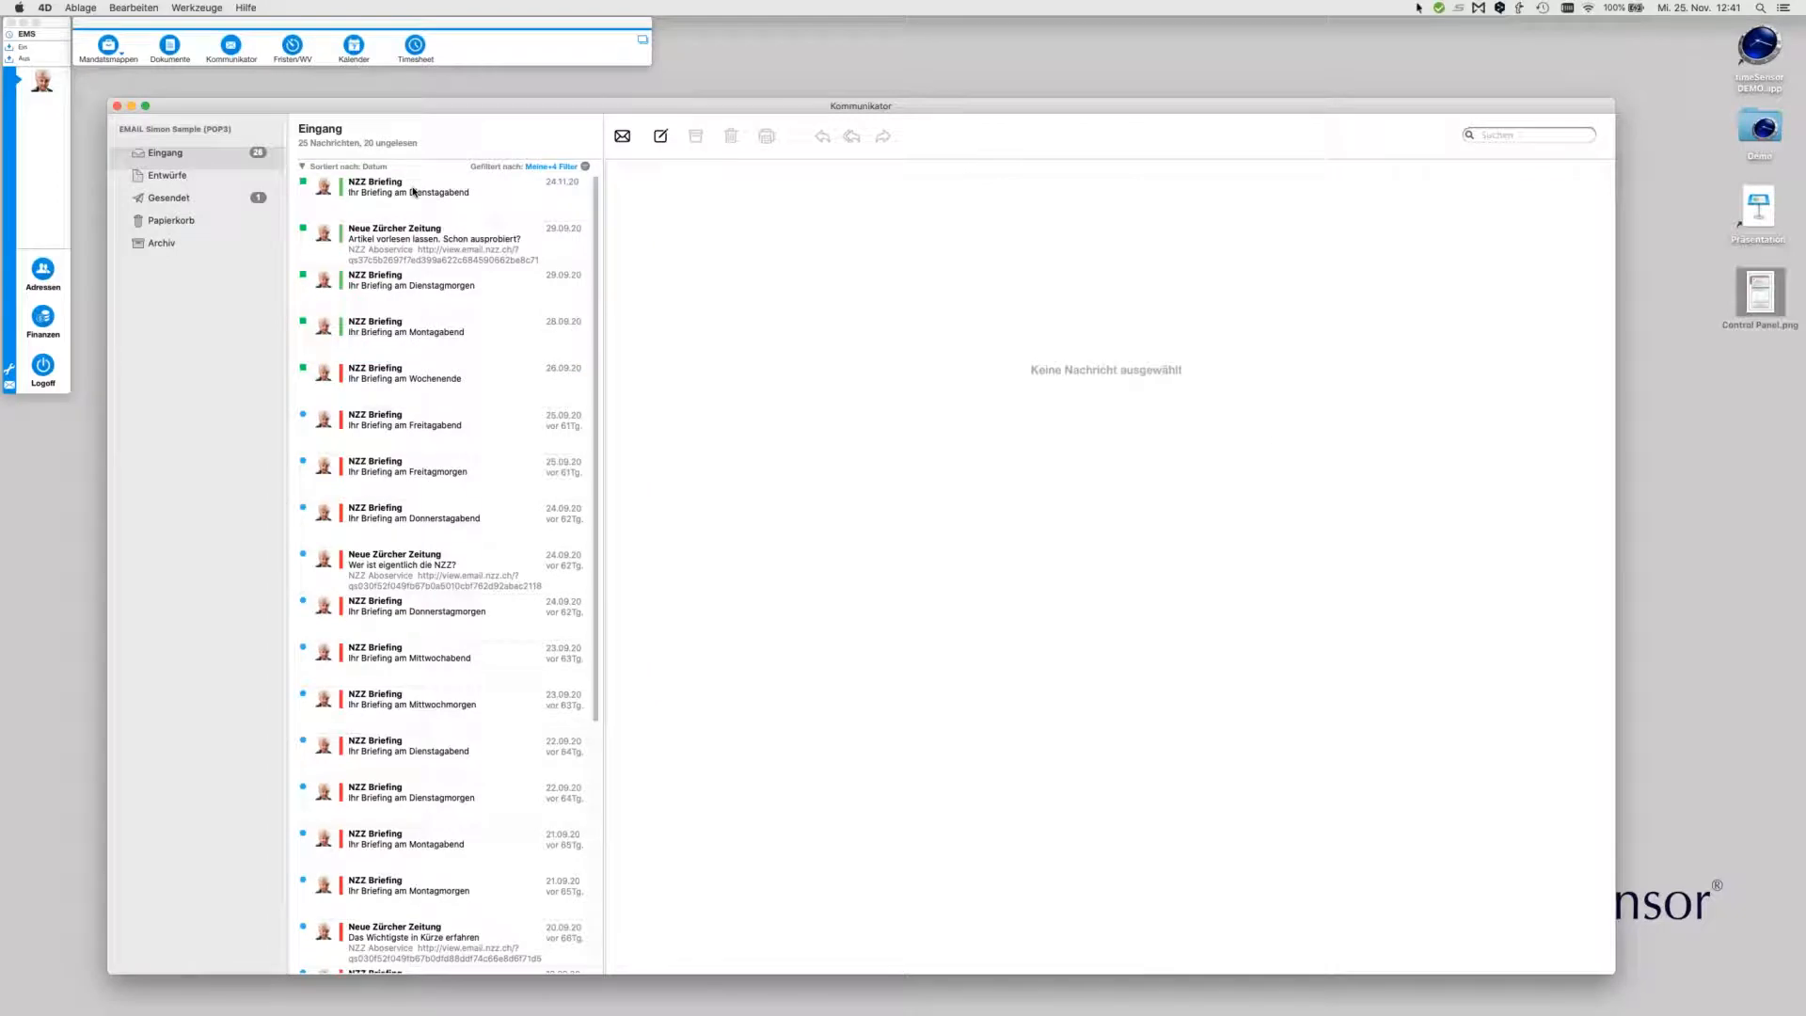
Check the Archiv folder, then return to the newest Dienstagabend briefing in the inbox
left_click(414, 193)
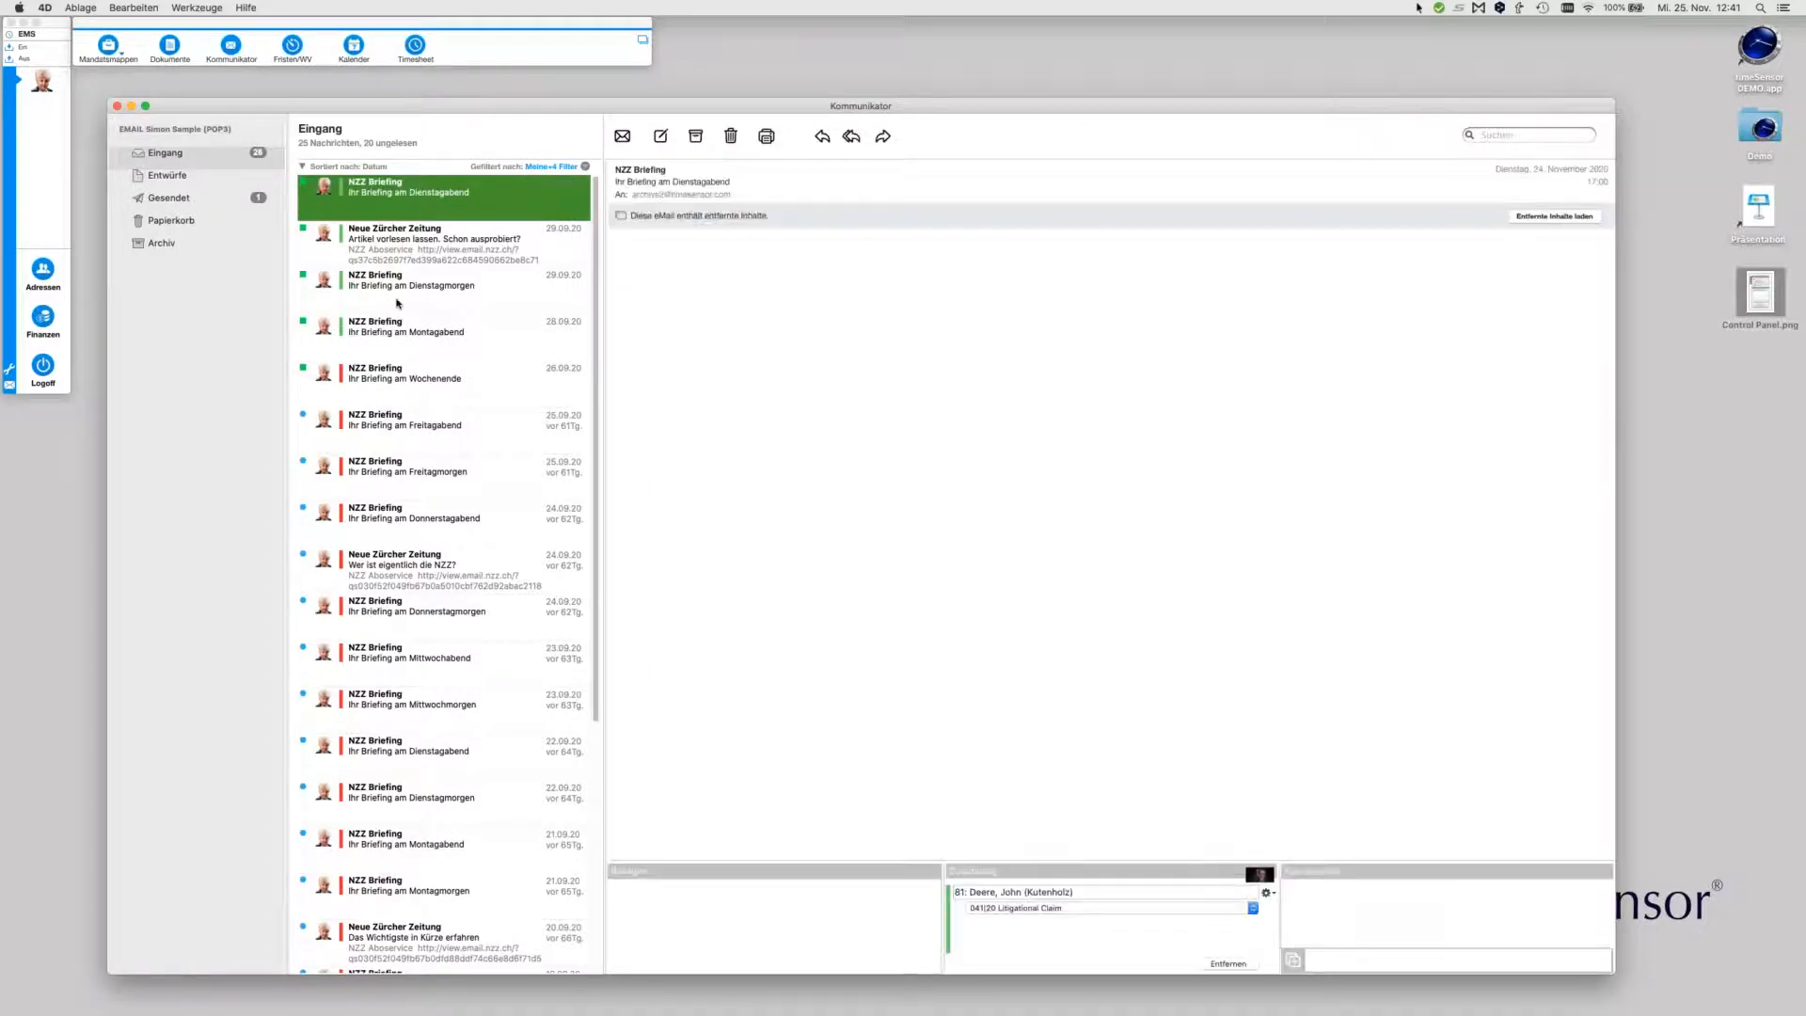
left_click(162, 243)
left_click(166, 153)
left_click(413, 191)
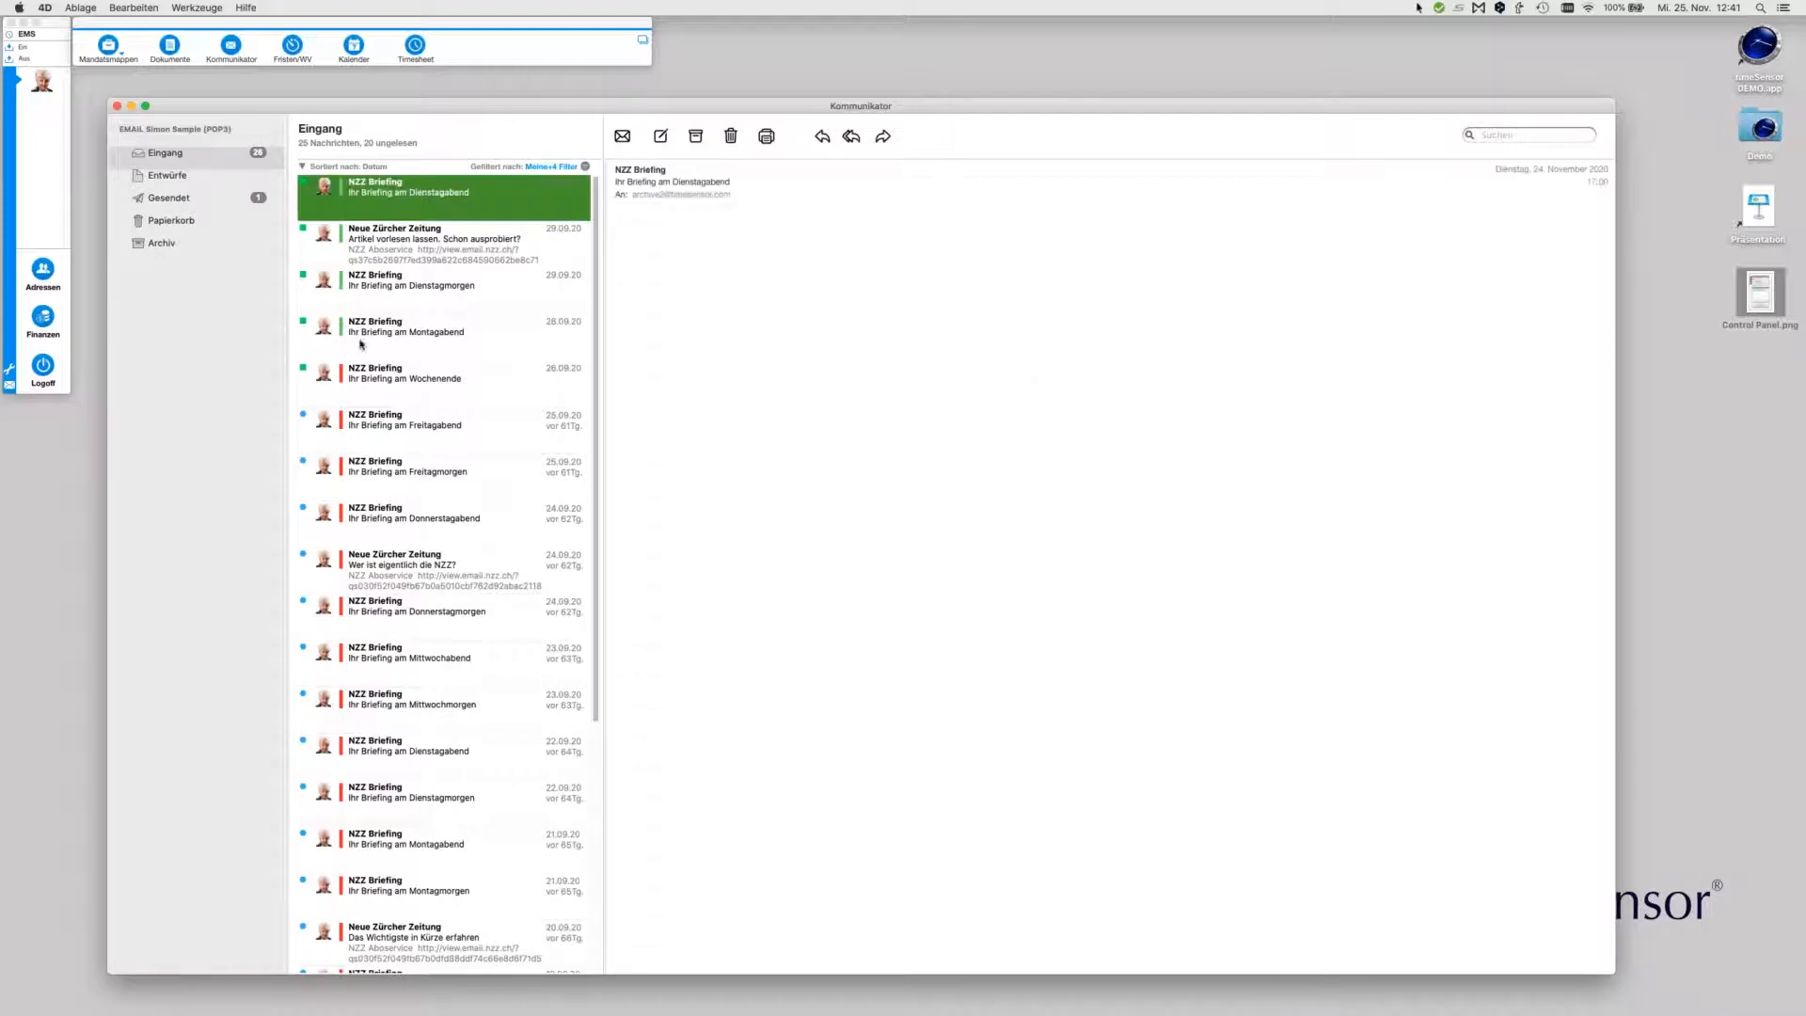
Archive the first five inbox messages via Archivieren and view them in the Archiv folder
left_click(363, 383, "shift")
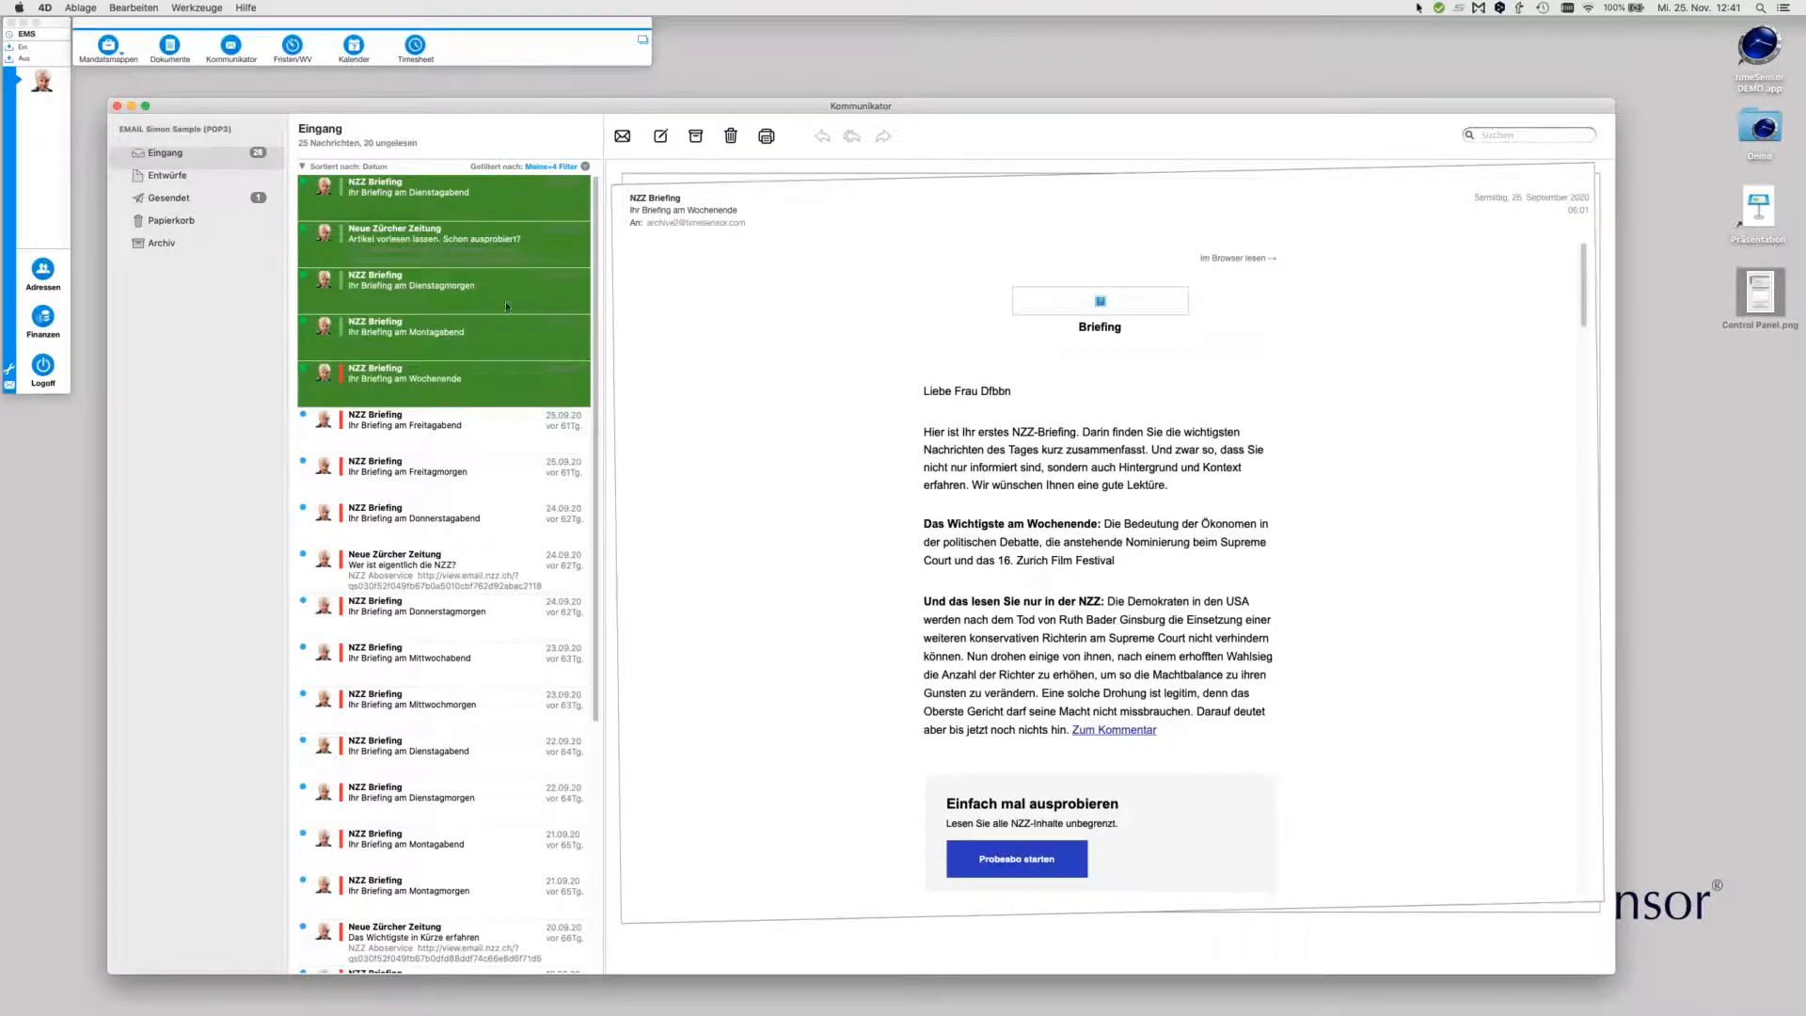
right_click(481, 359)
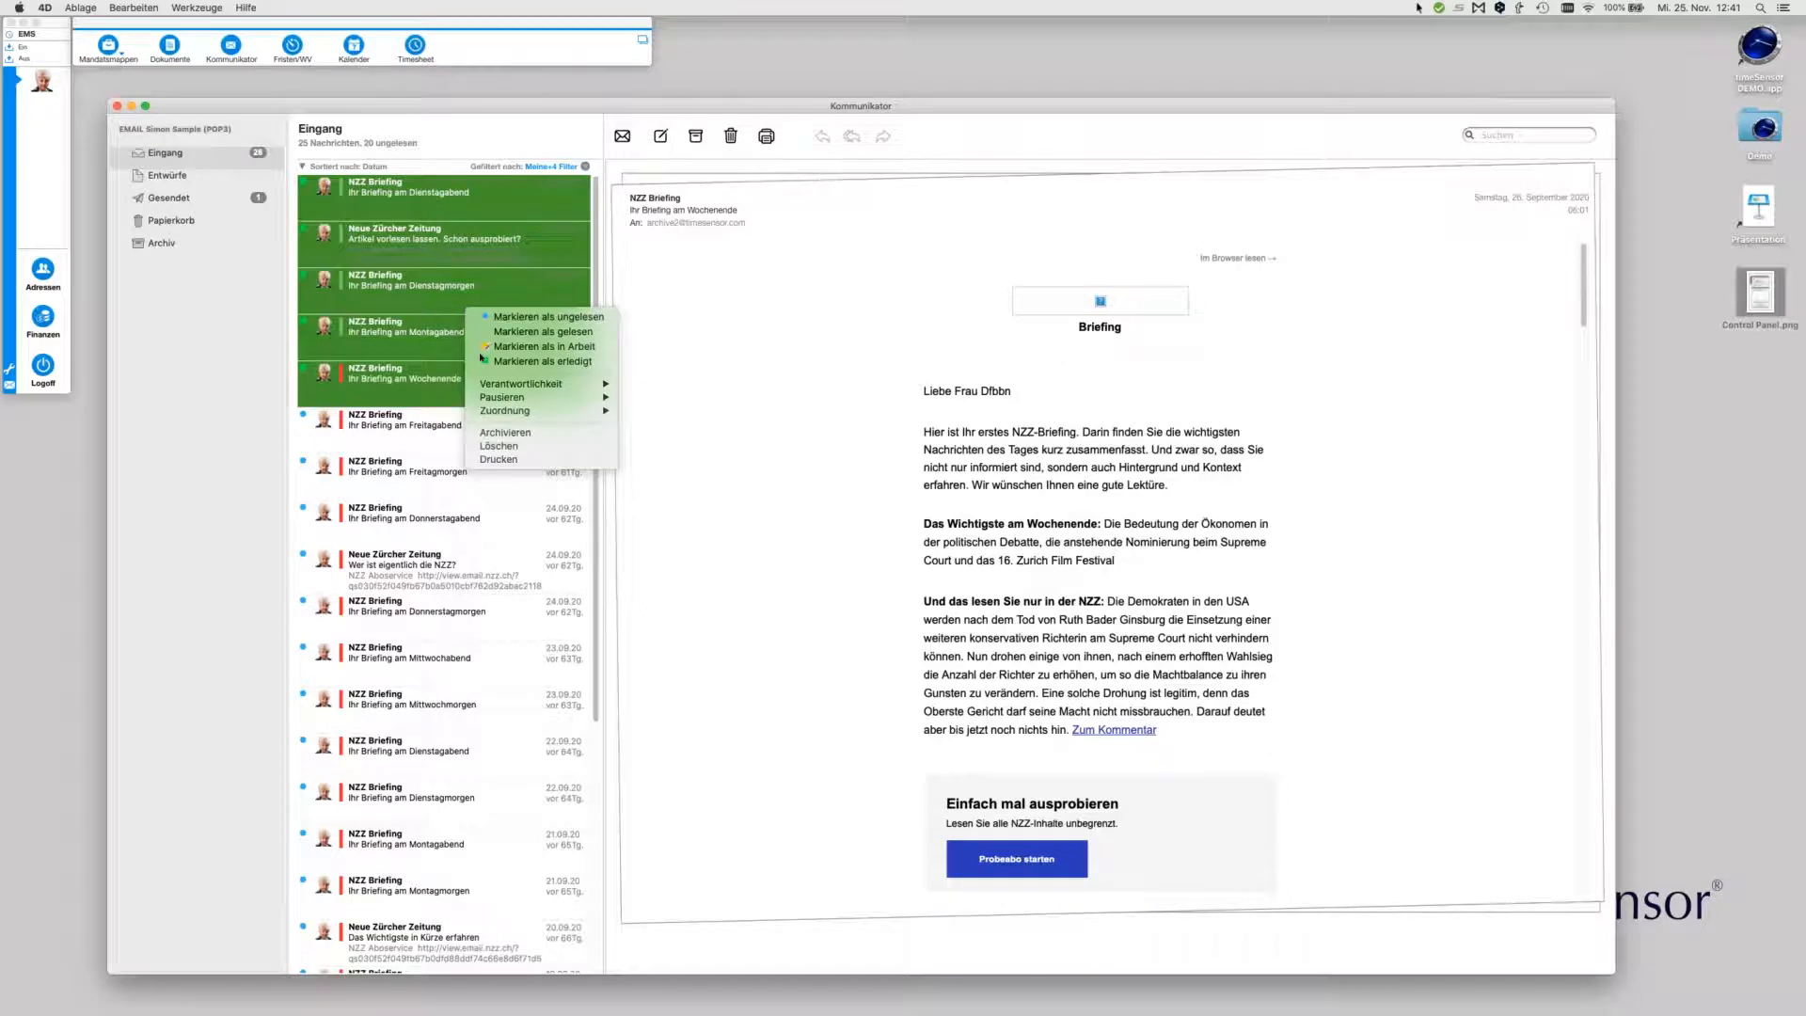
left_click(502, 432)
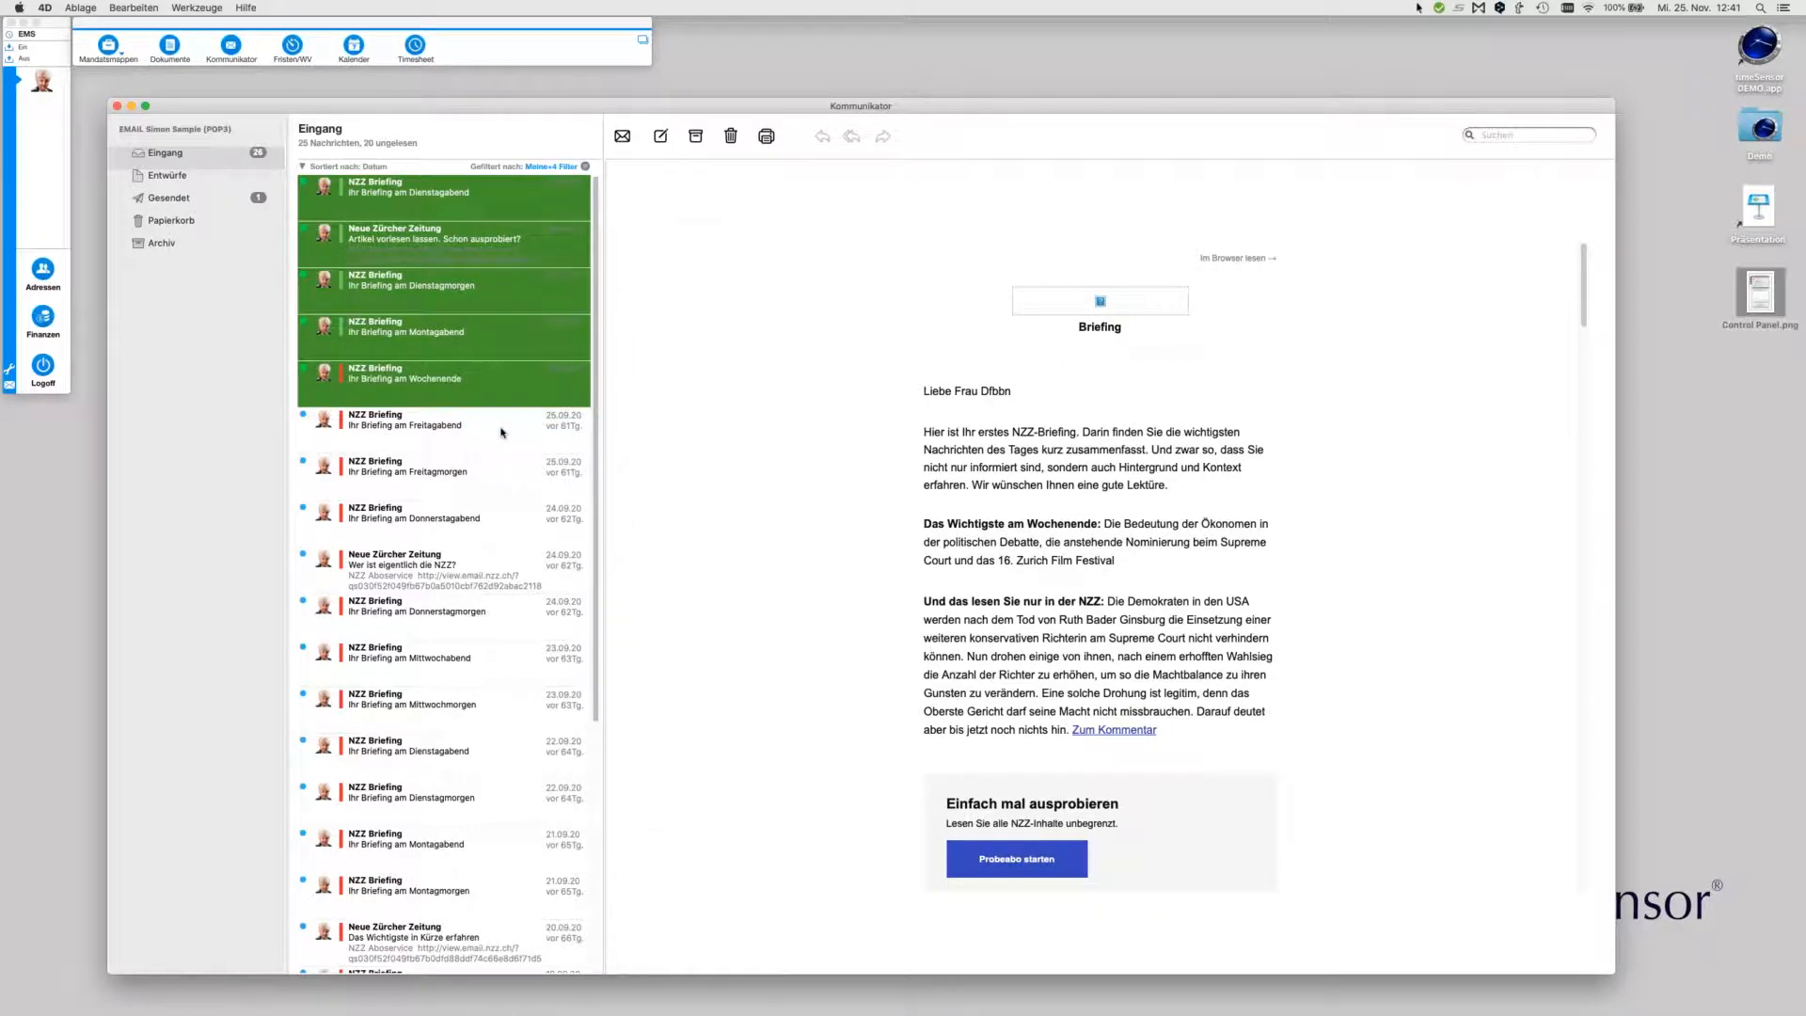
left_click(193, 244)
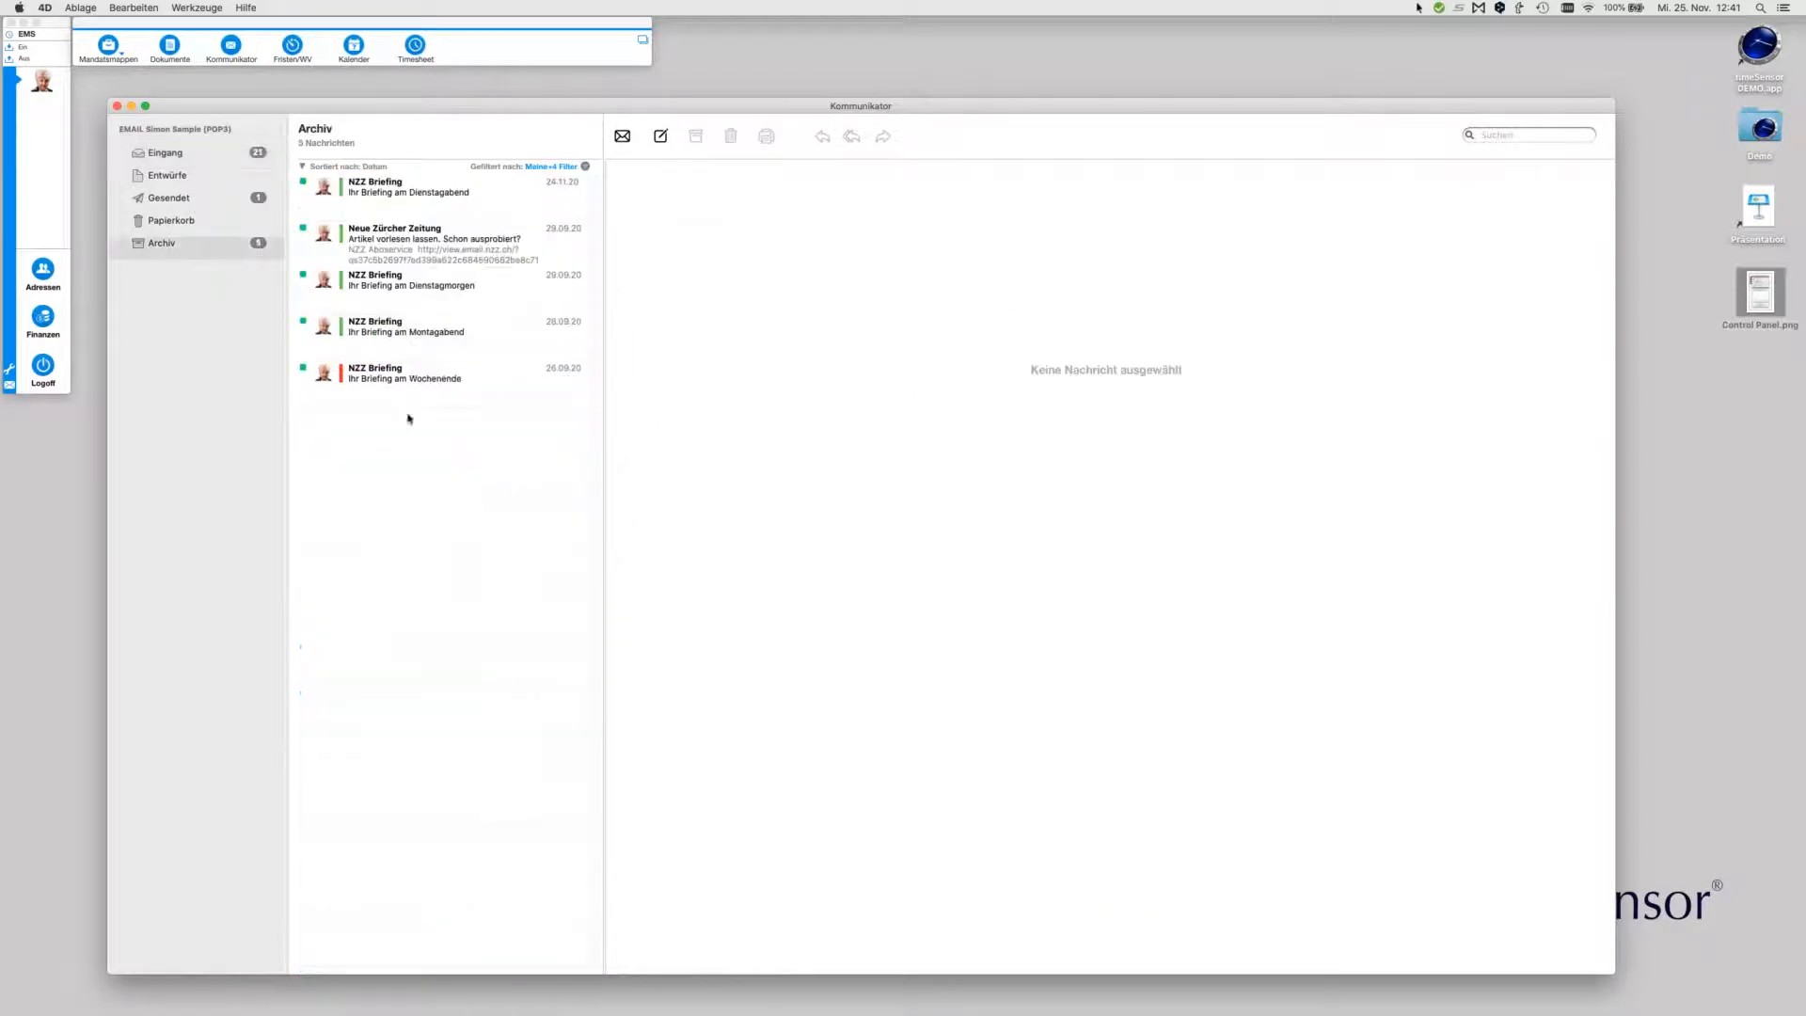
Look at the forwarded message in Gesendet, then go back to Eingang
left_click(174, 197)
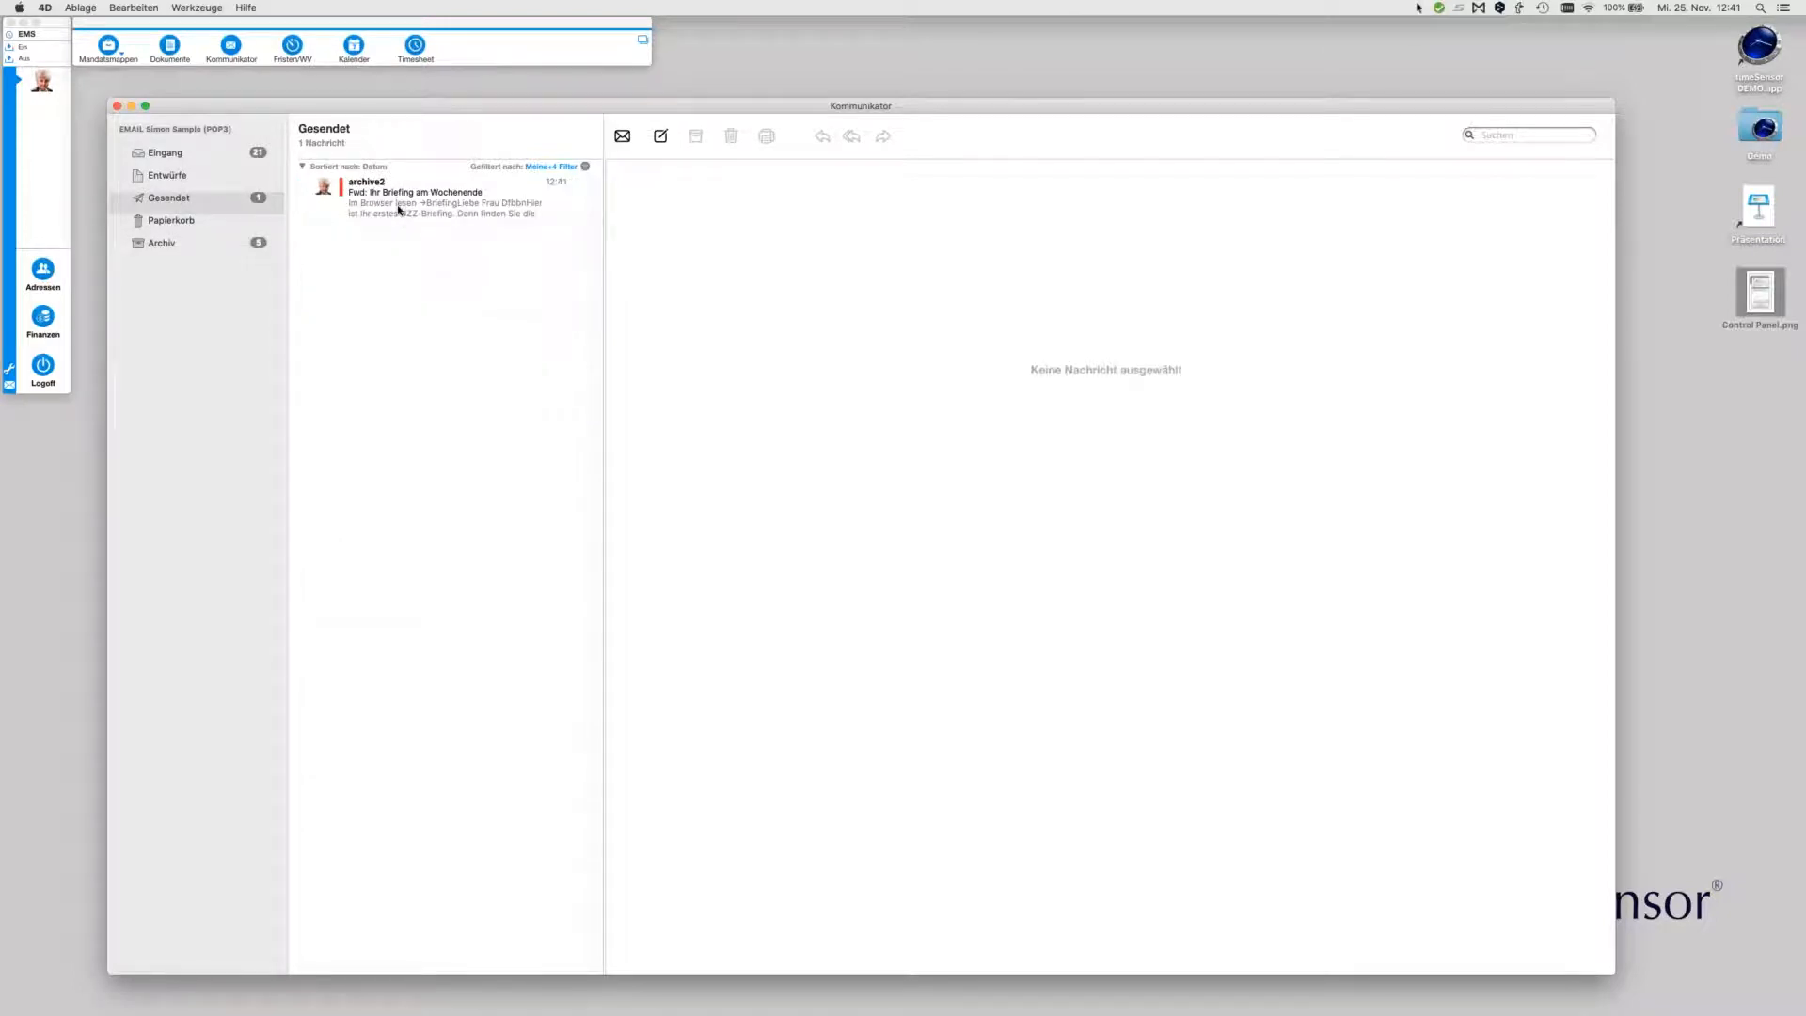
left_click(200, 156)
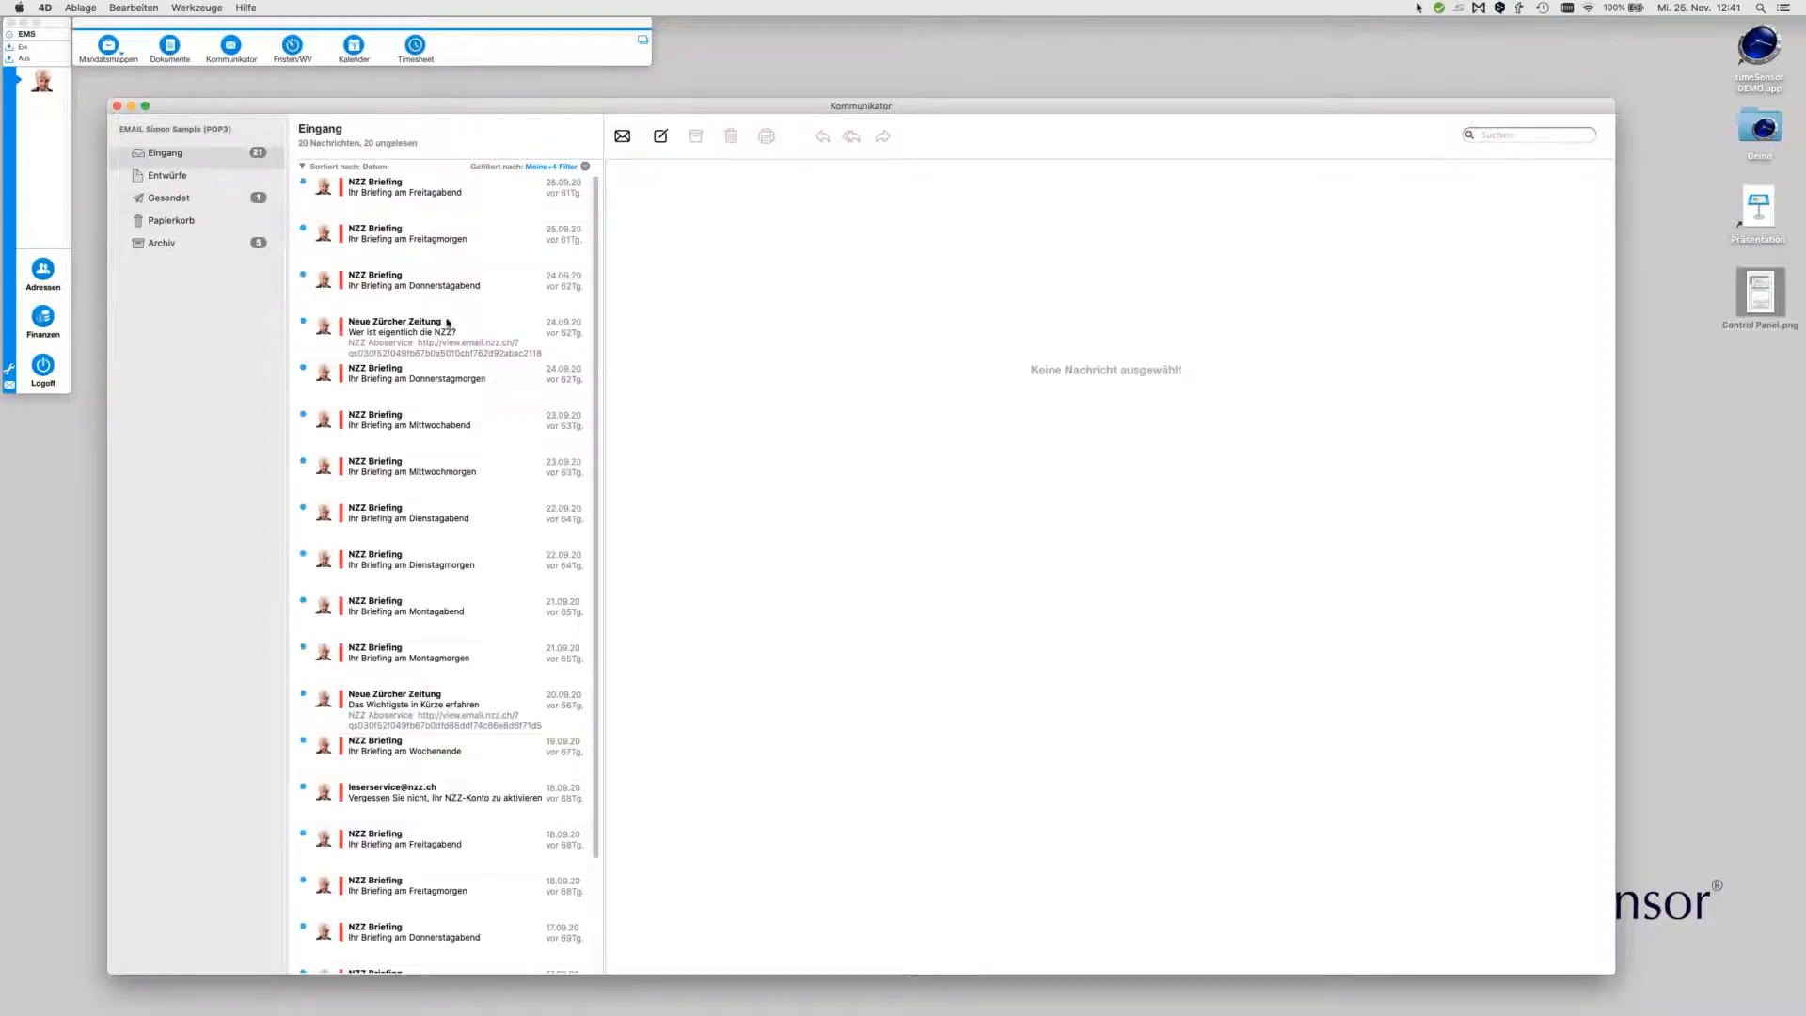
Read Freitagabend, open Freitagmorgen in its own window, read 'Wer ist eigentlich die NZZ?' and close its window
left_click(431, 202)
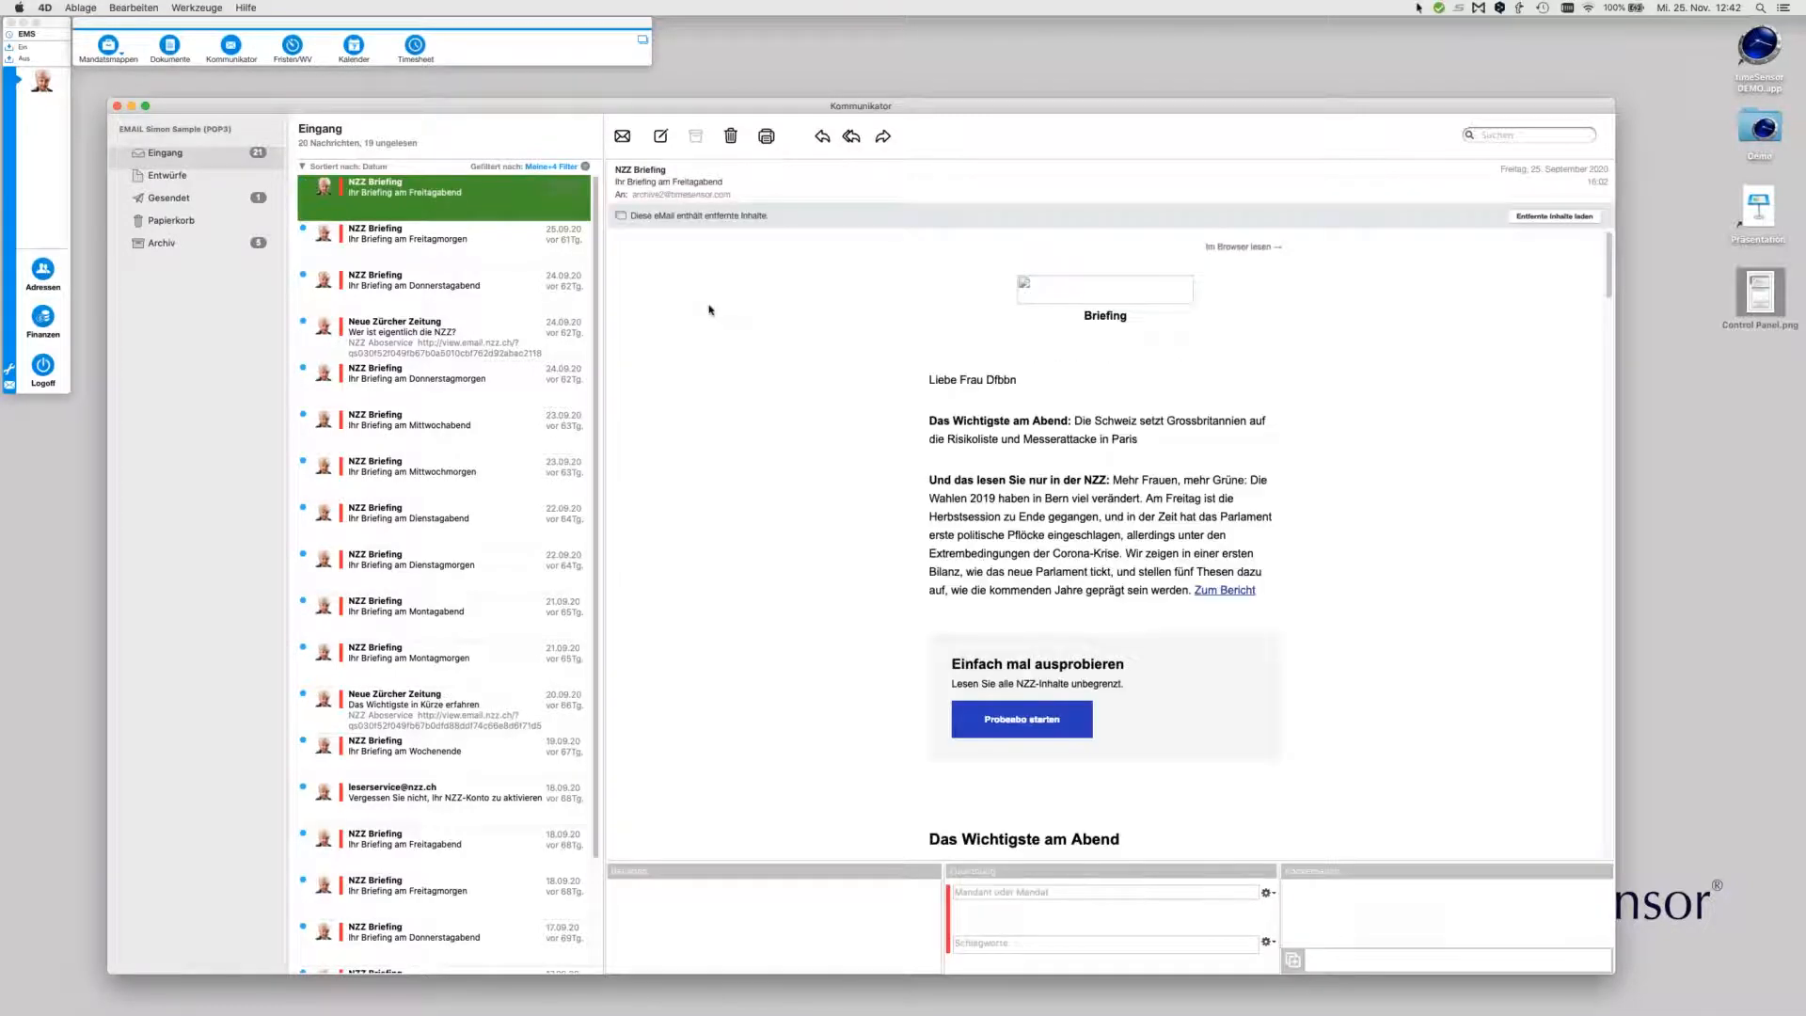
double_click(484, 249)
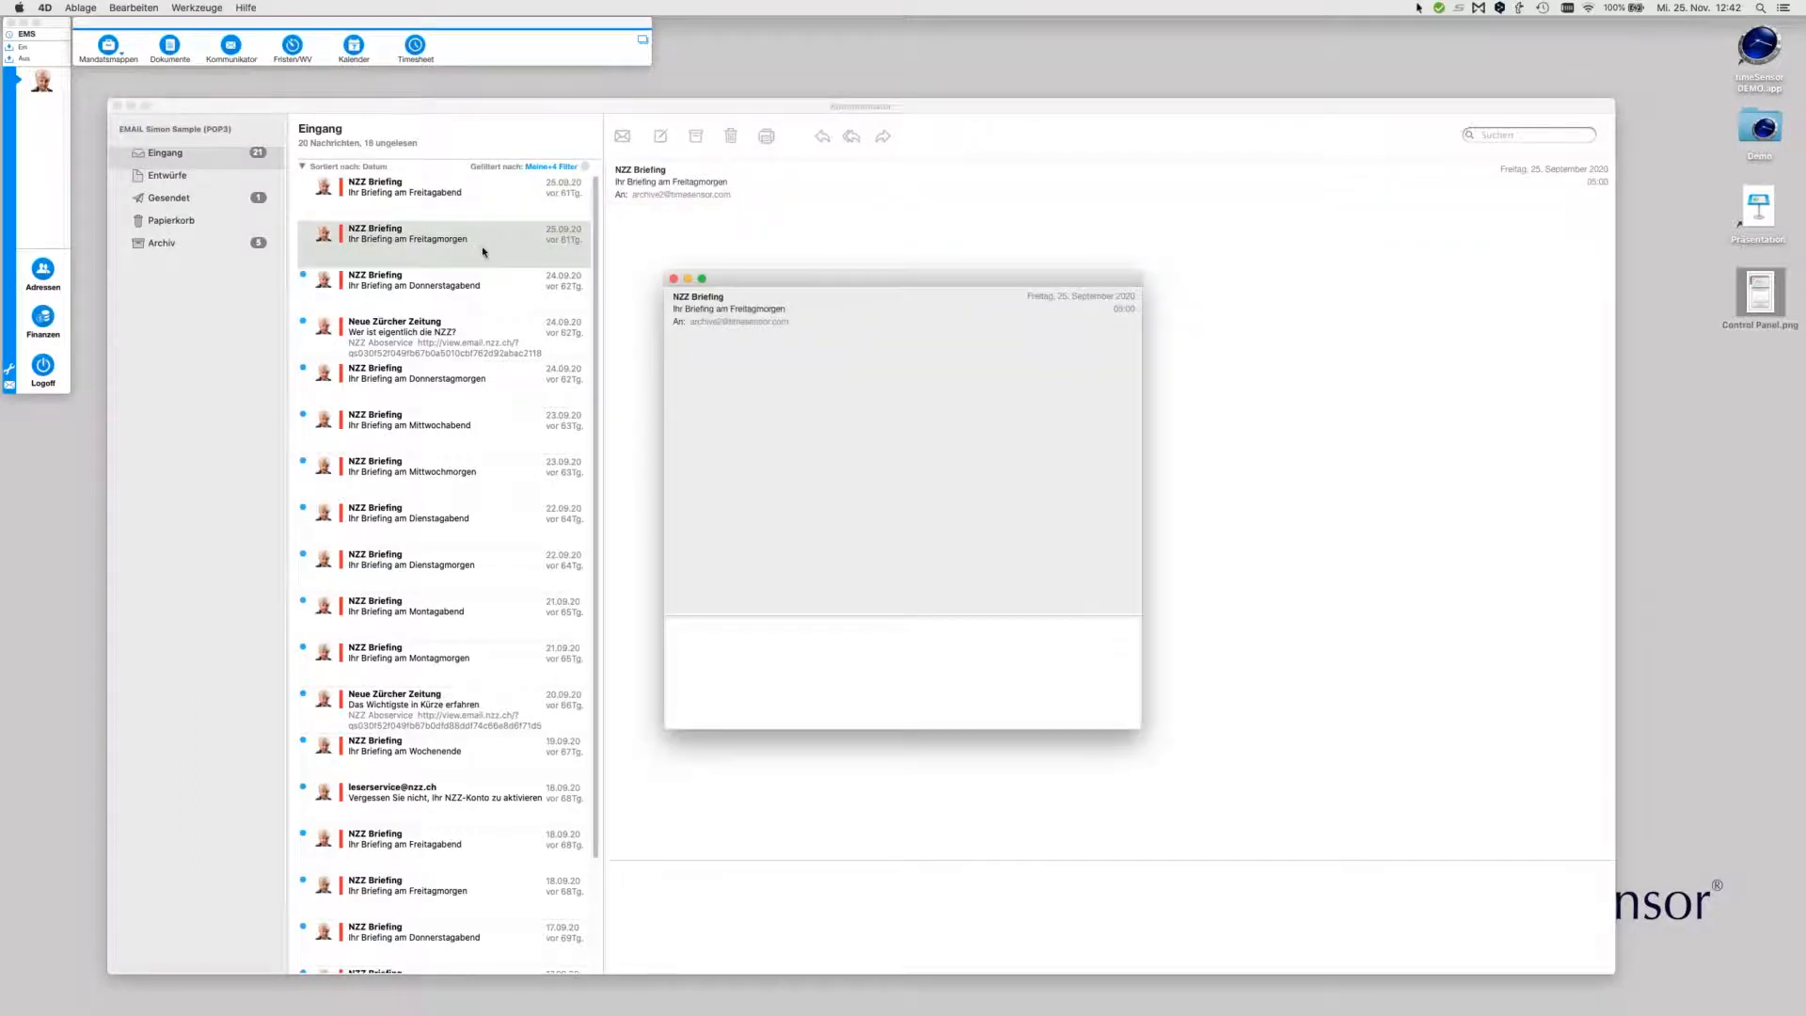
left_click(506, 324)
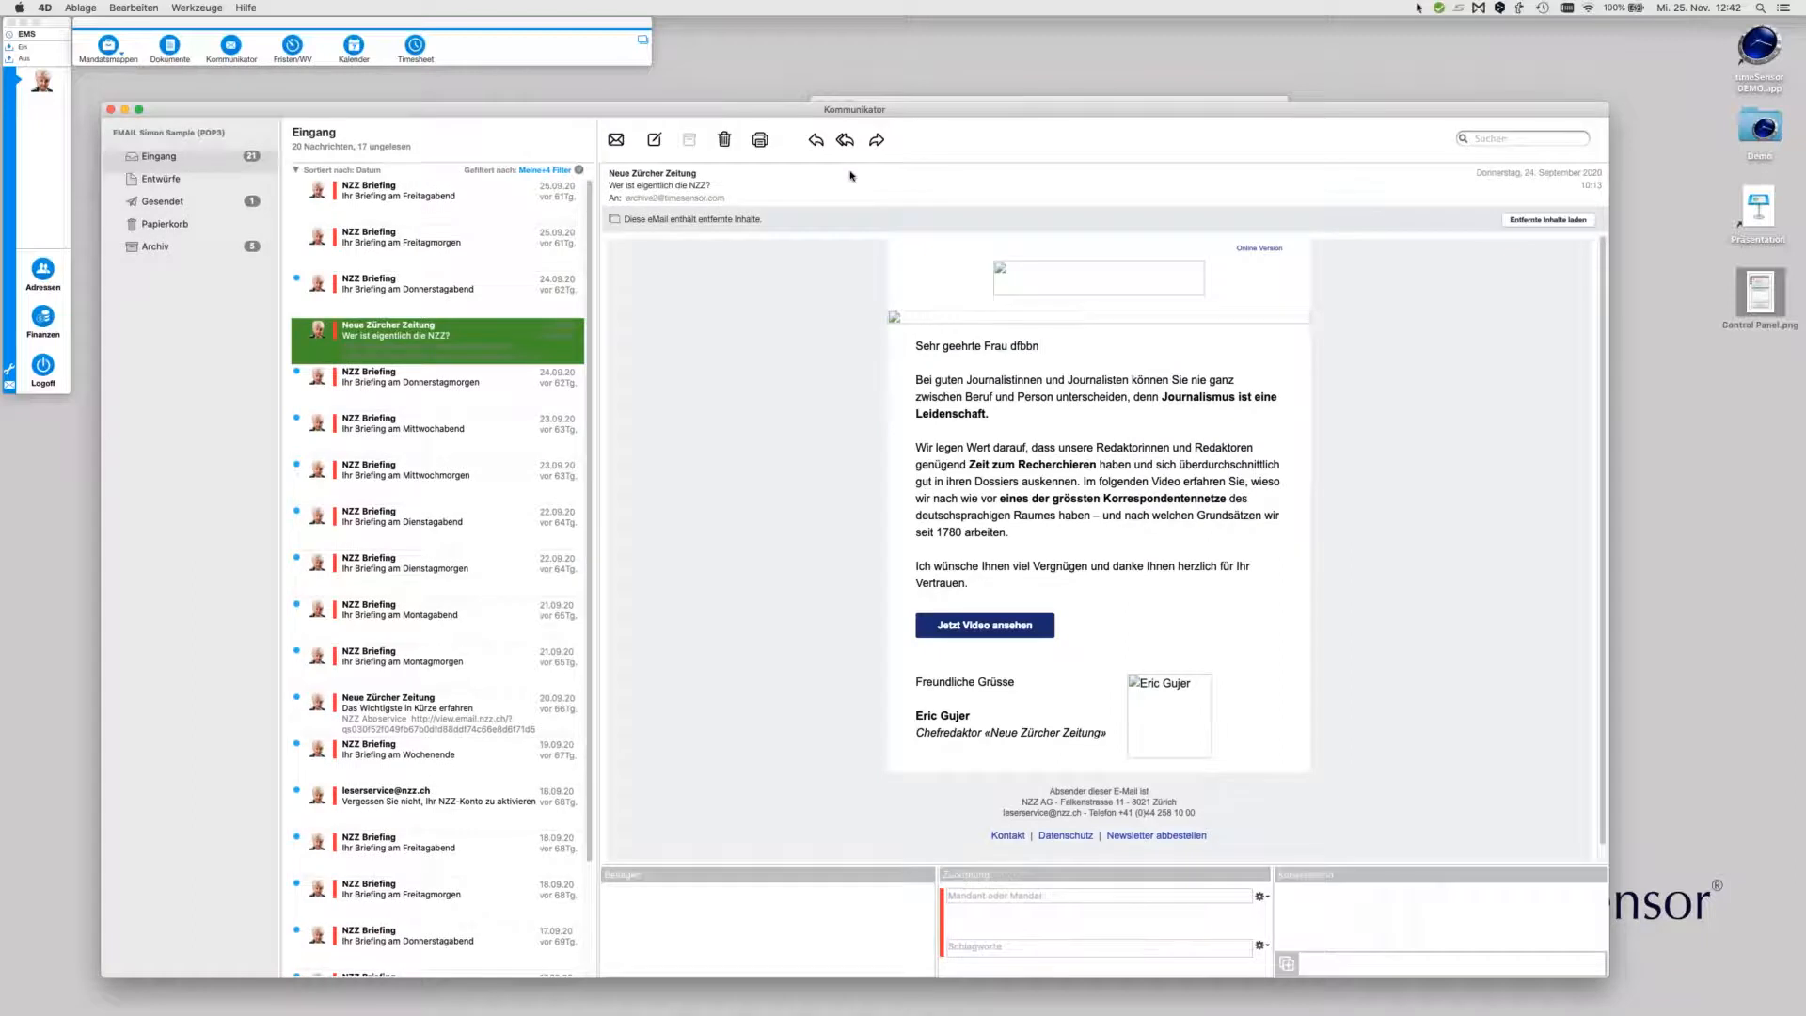
left_click_drag(851, 94, 857, 366)
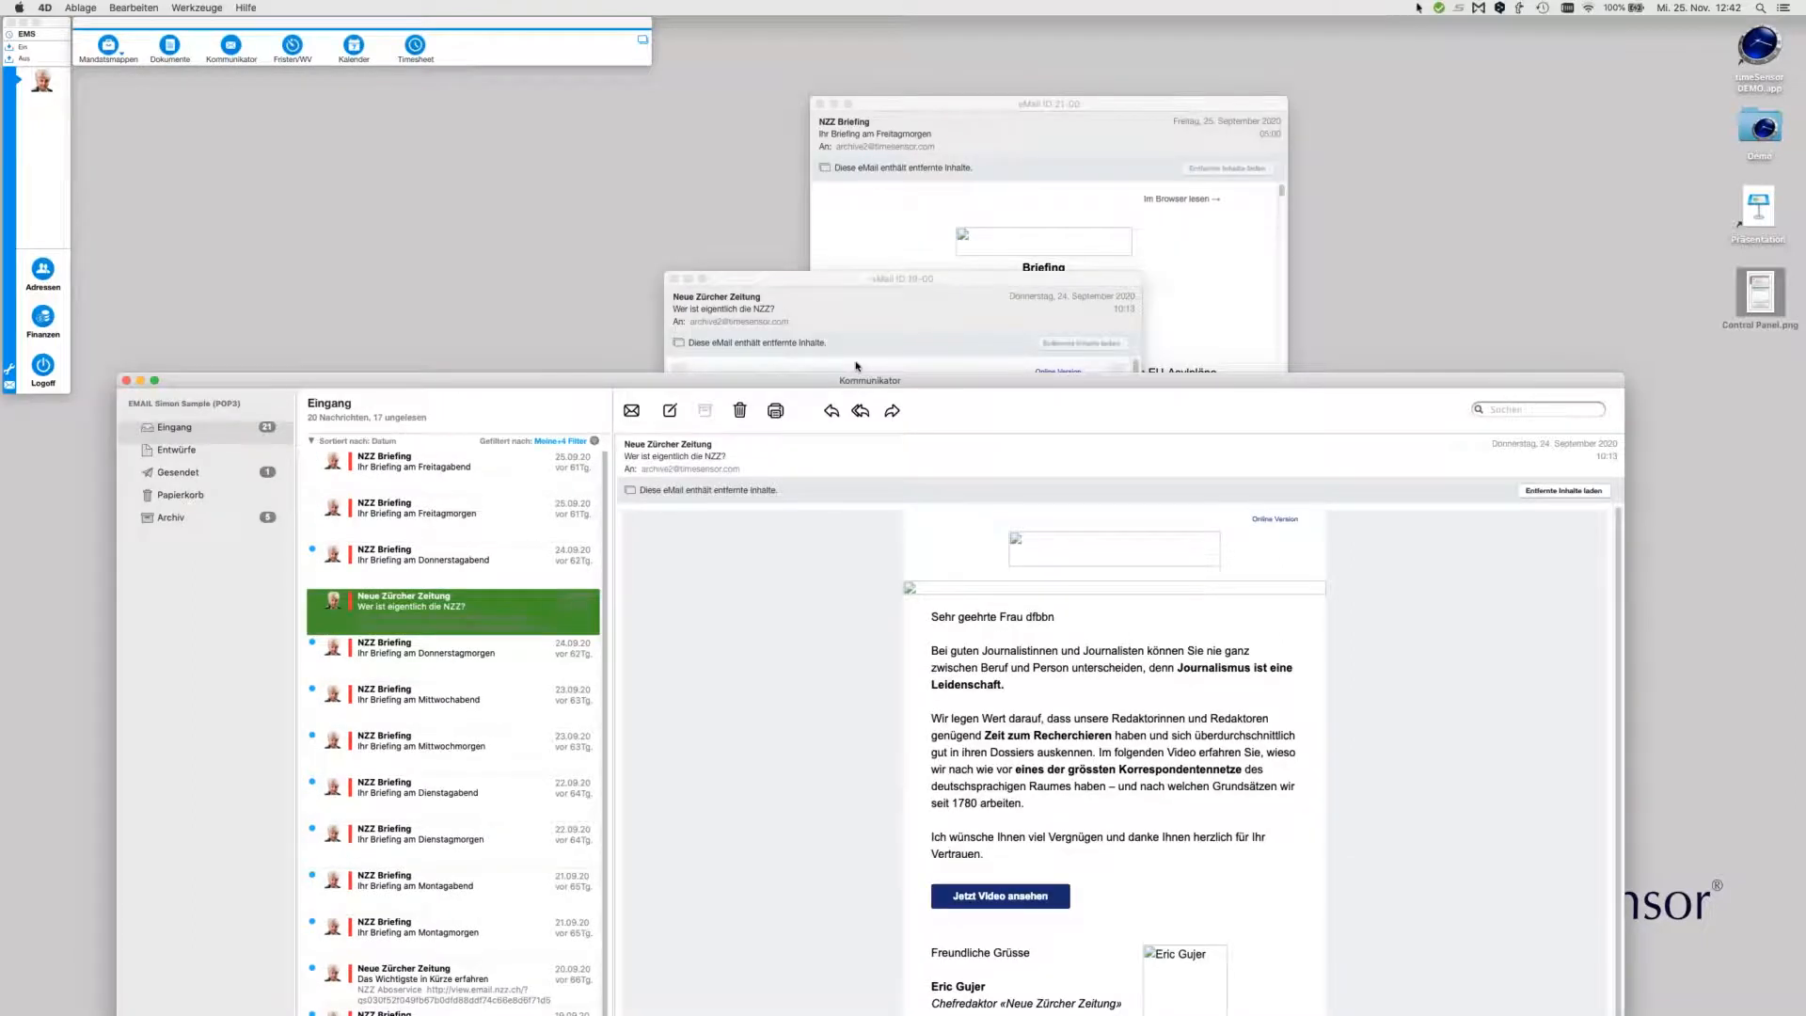
left_click(856, 366)
left_click(780, 186)
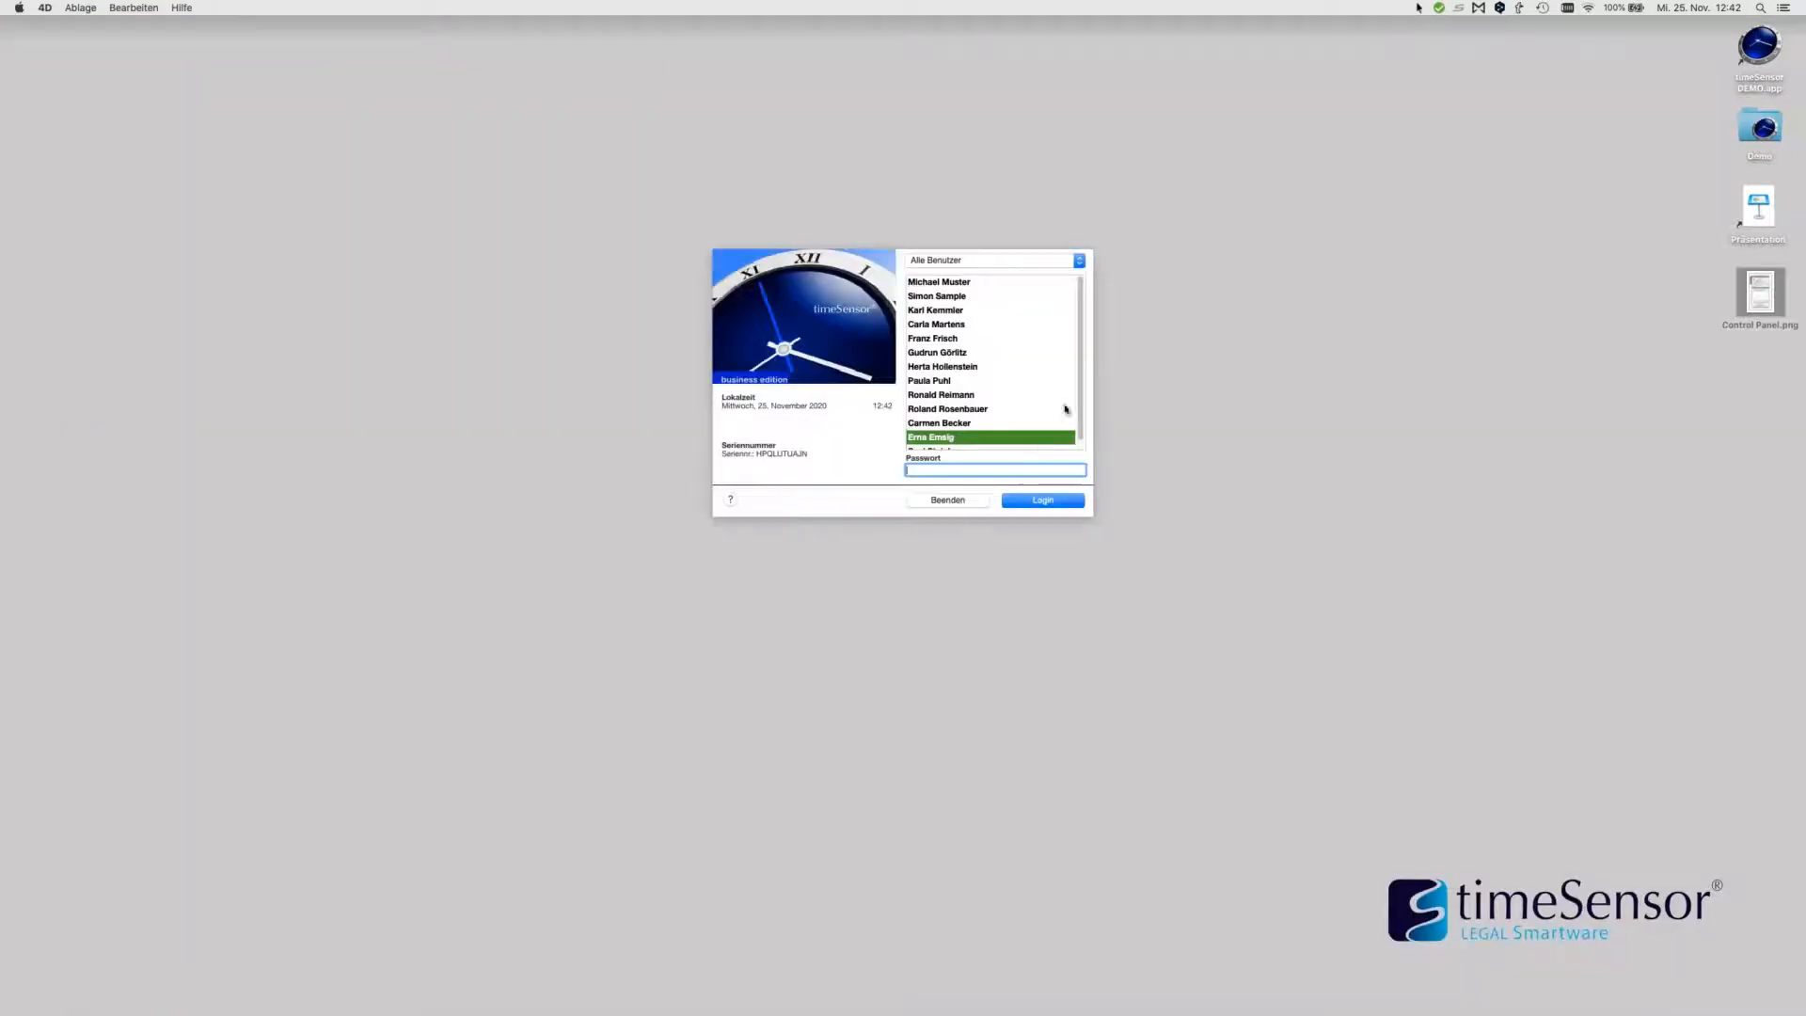
Log in as a different user and open the Kommunikator Eingang with 21 messages
scroll(1084, 402, "down", 1)
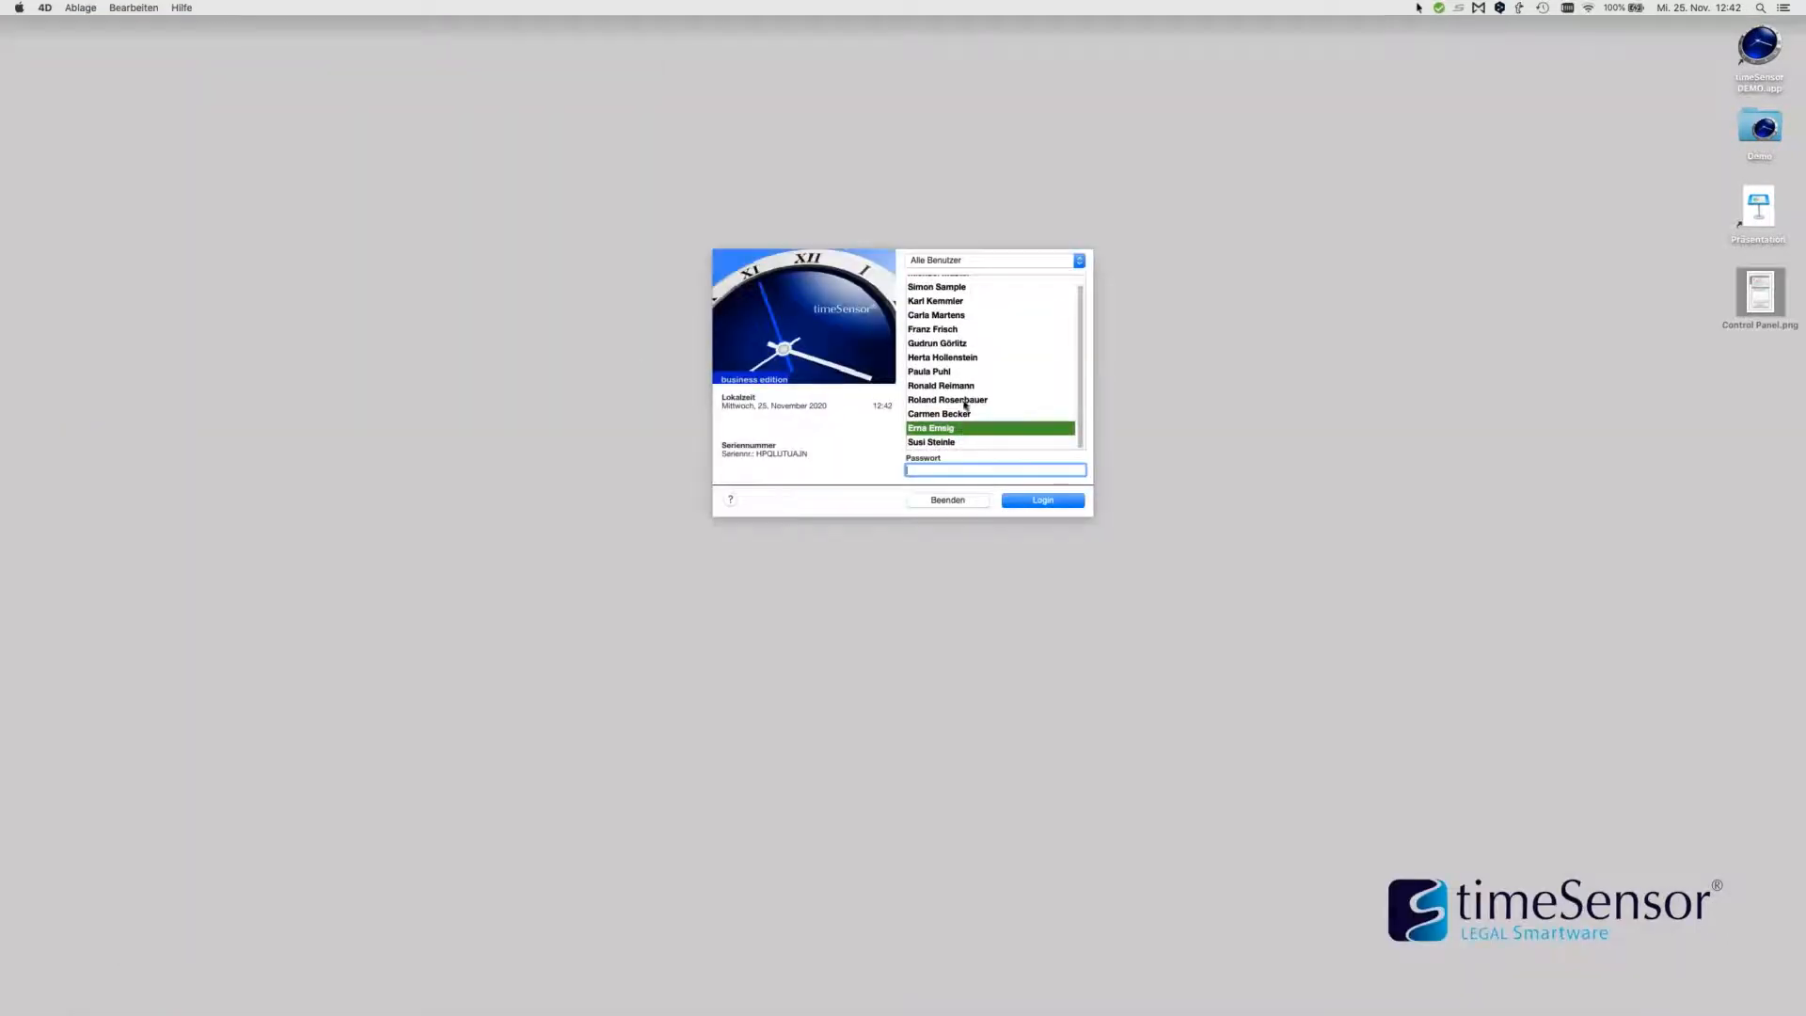
left_click(958, 288)
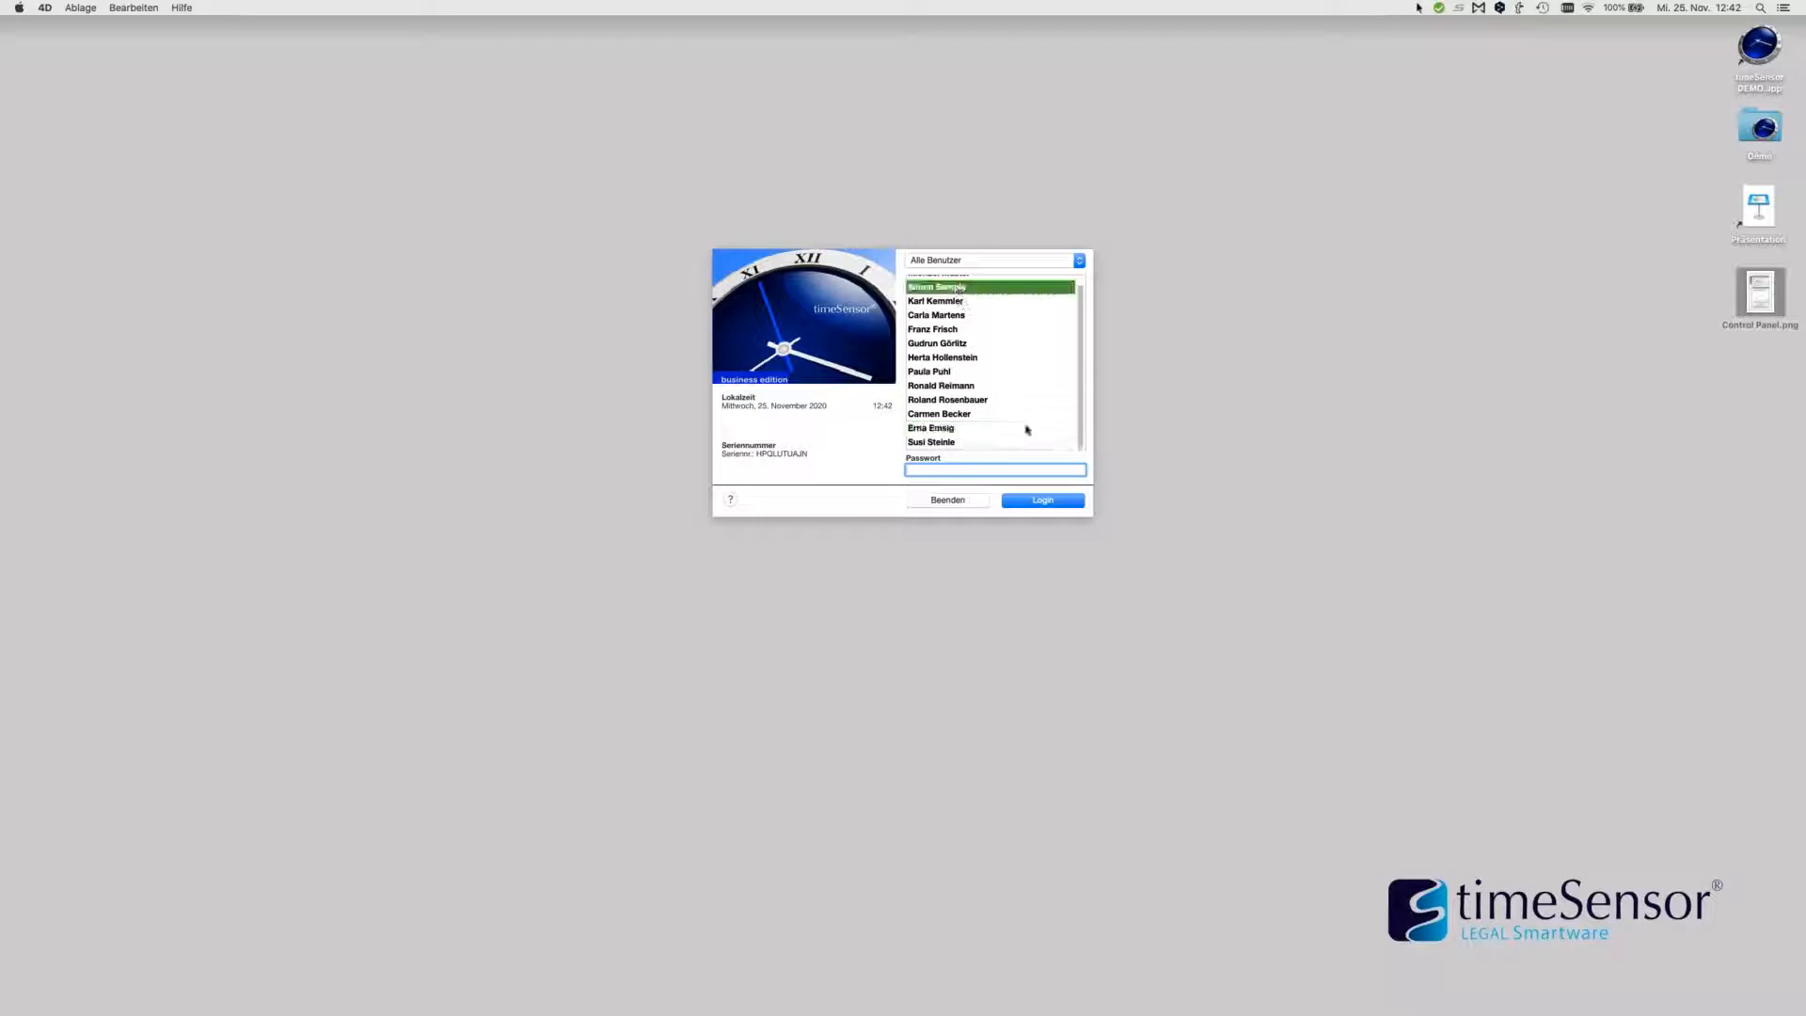
left_click(1040, 501)
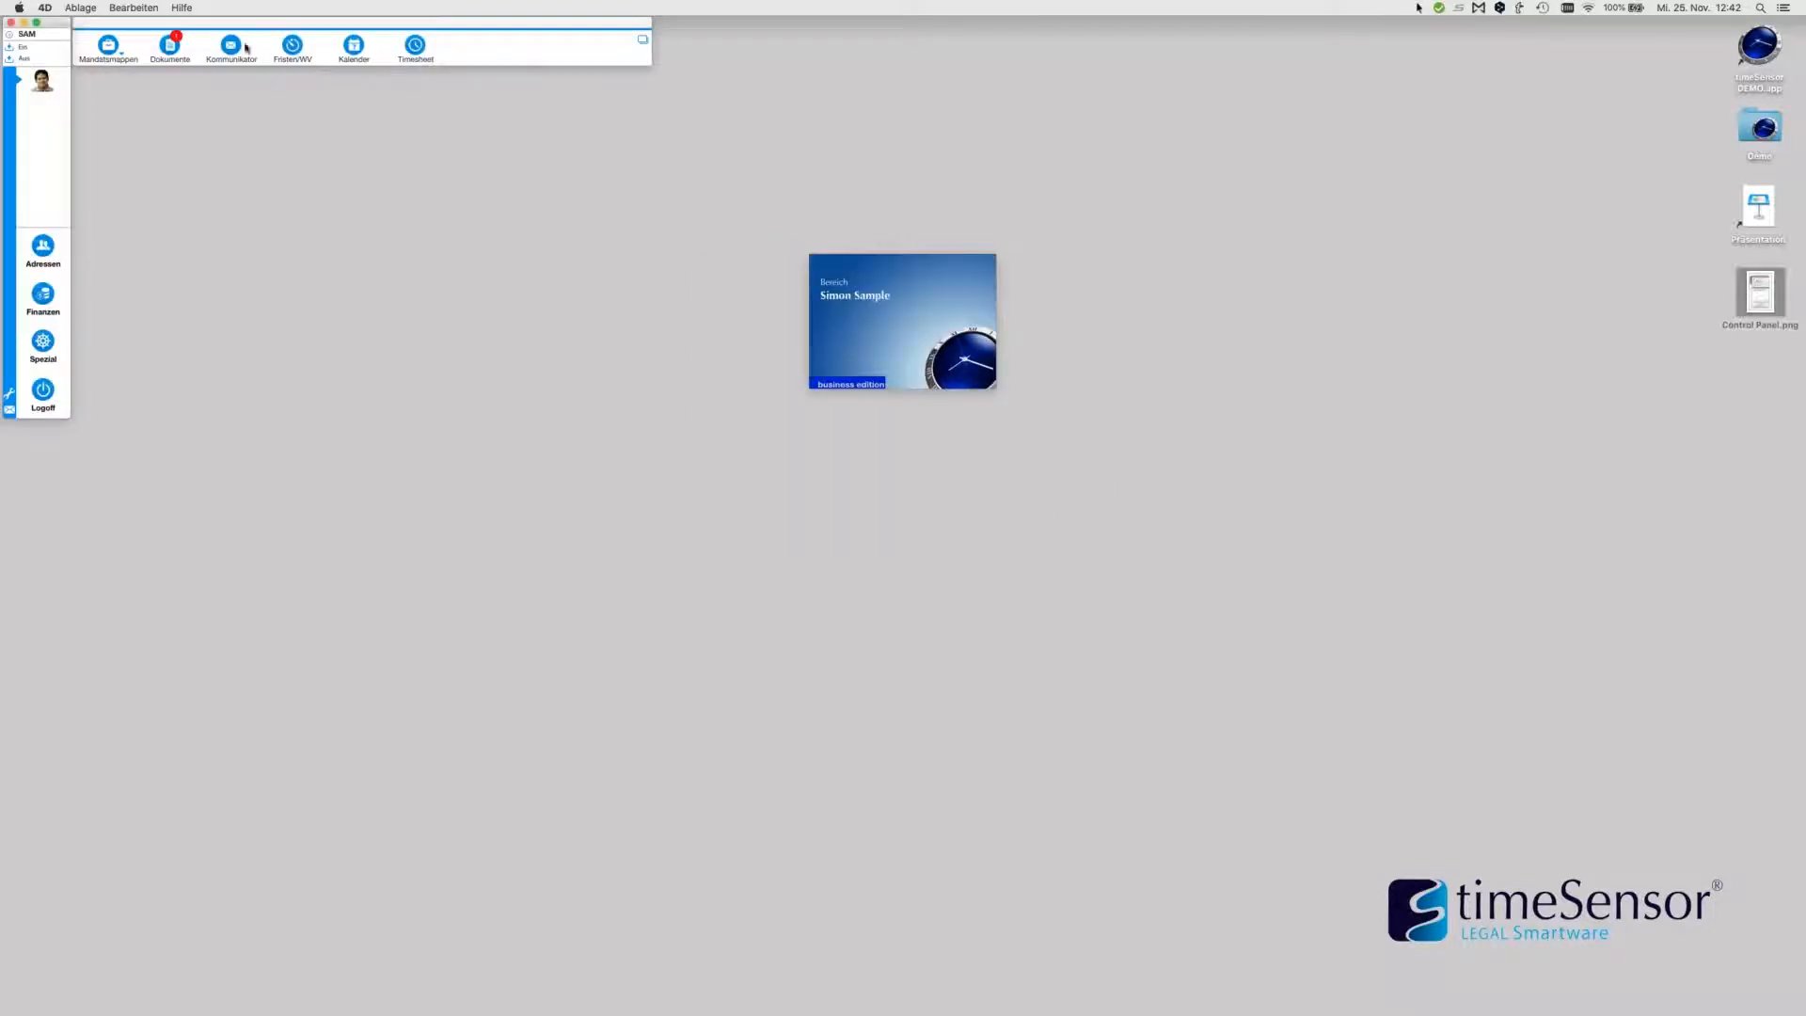
left_click(233, 47)
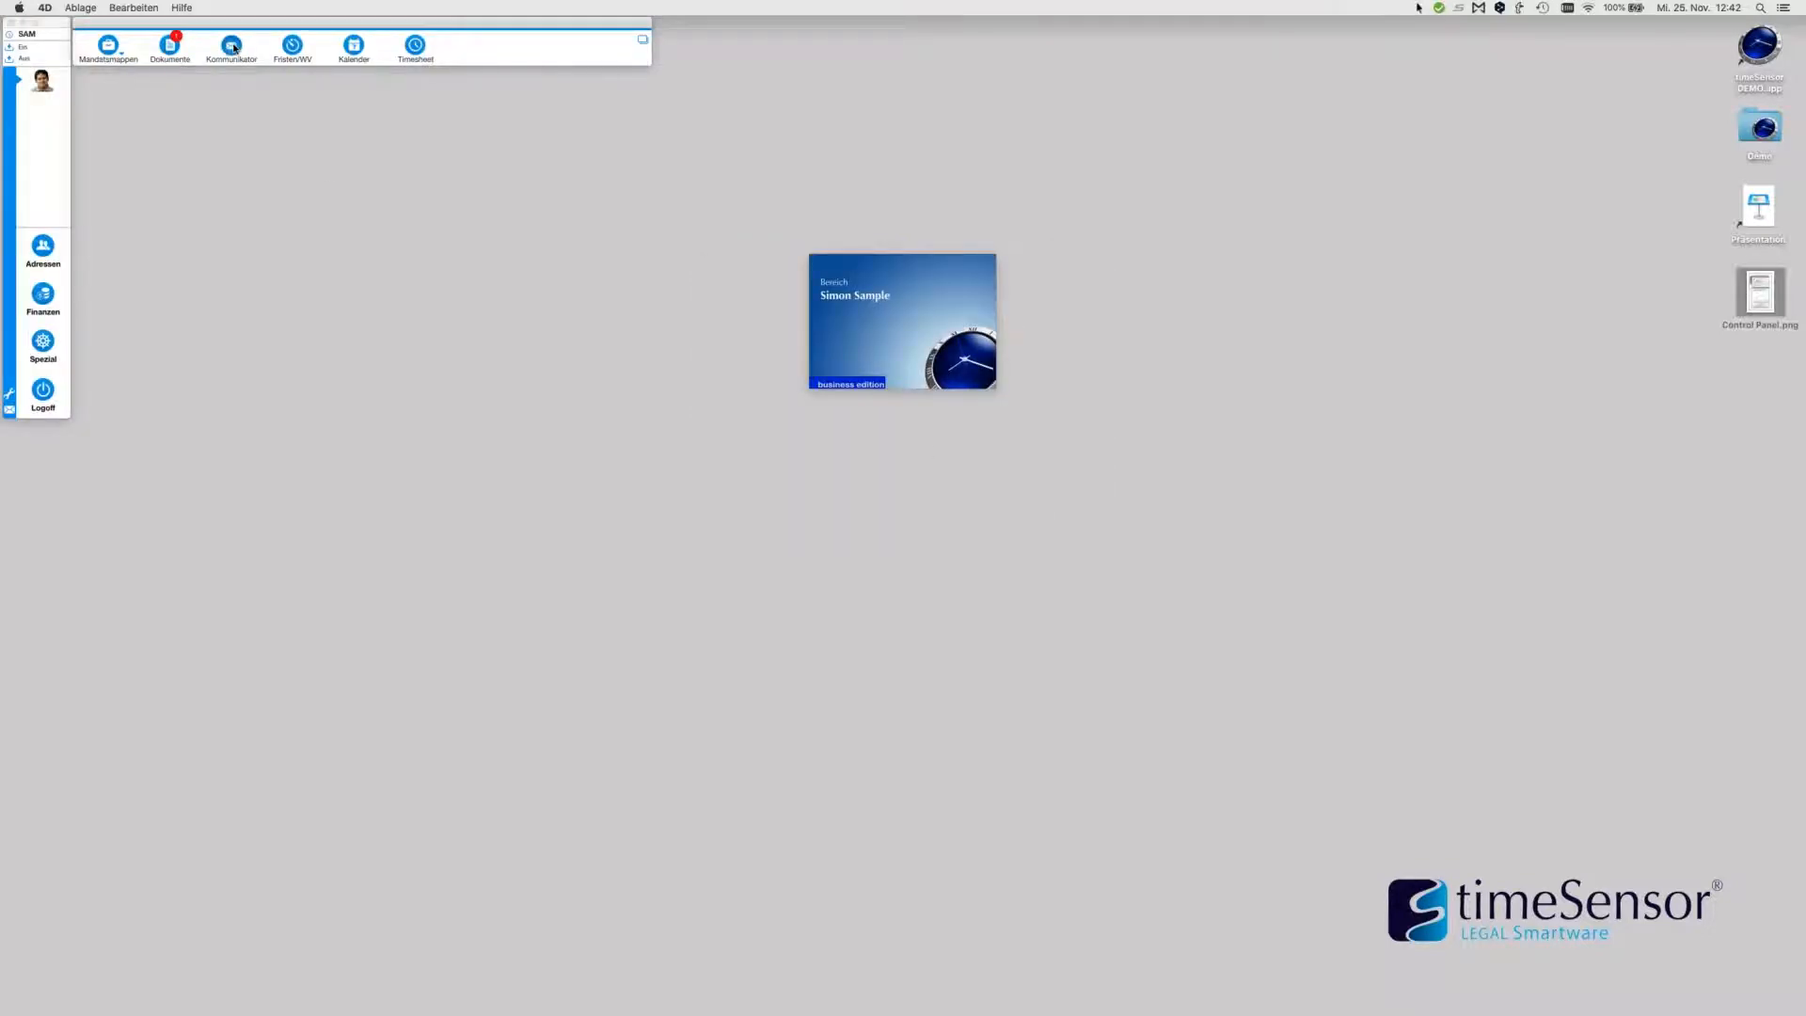
left_click(193, 177)
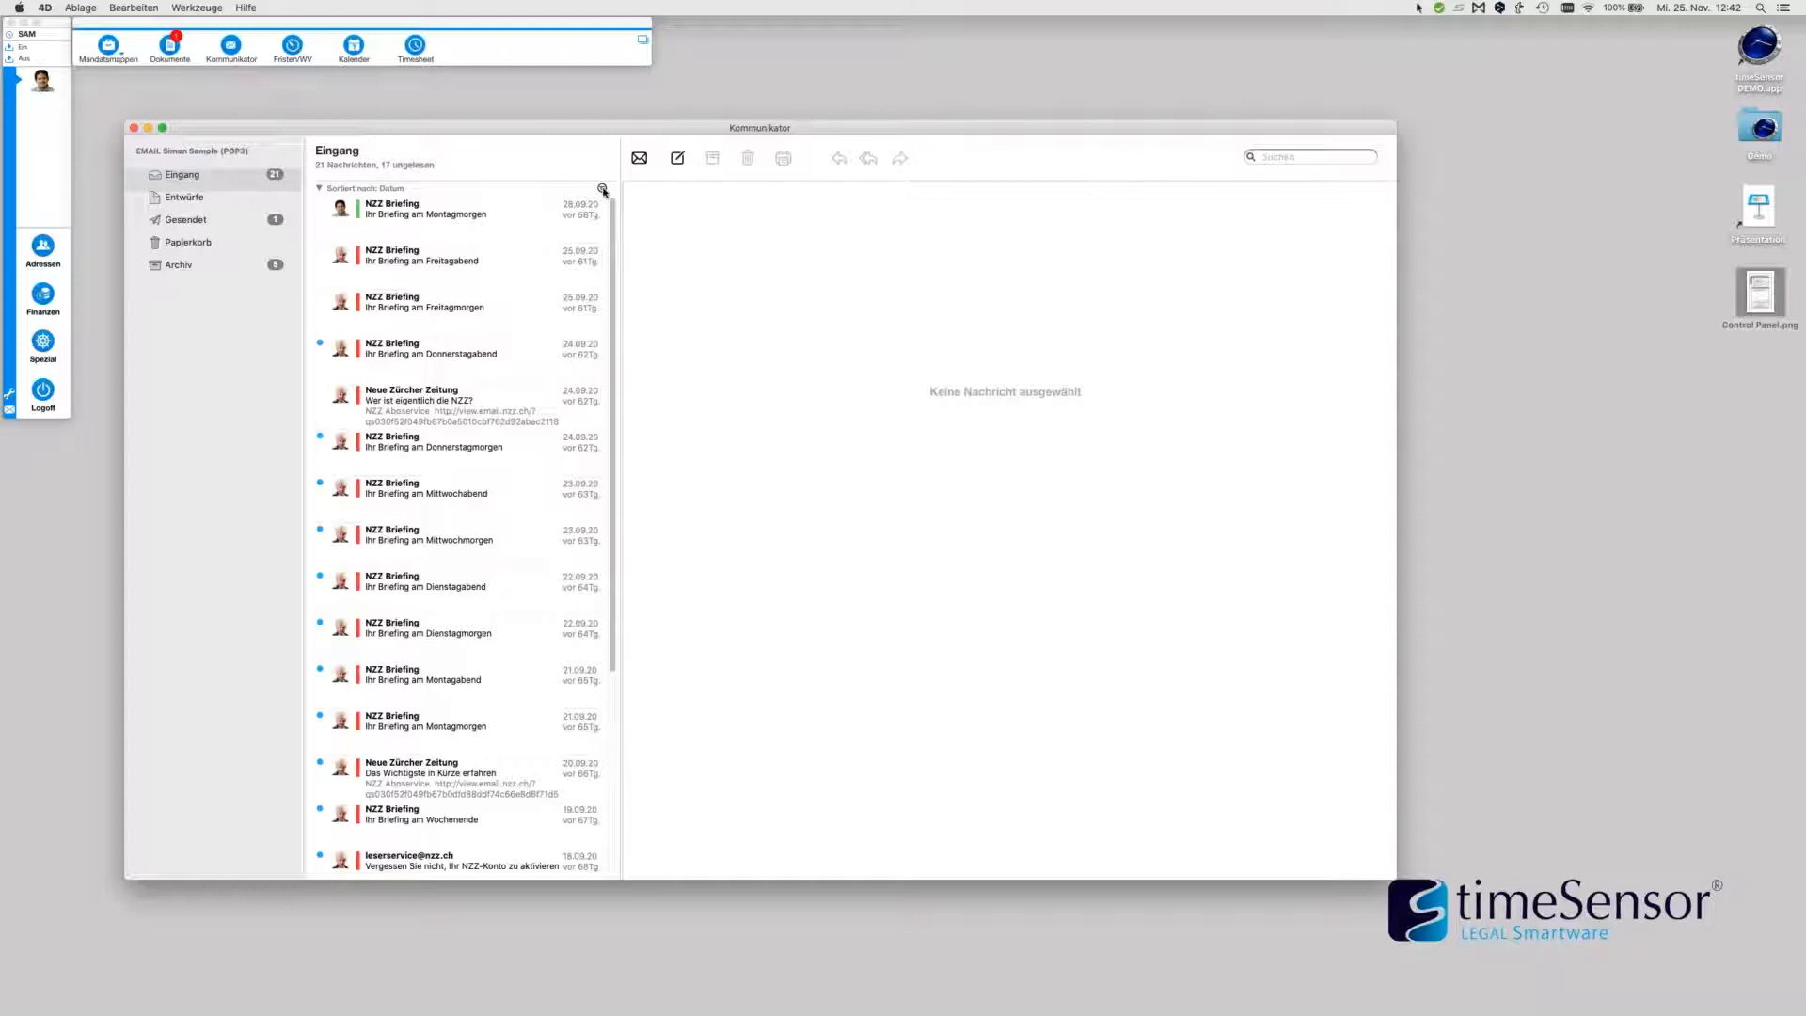
Filter the inbox to Nur meine Nachrichten, Gelesen and In Arbeit
left_click(603, 189)
left_click(475, 312)
left_click(517, 247)
left_click(519, 261)
left_click(545, 334)
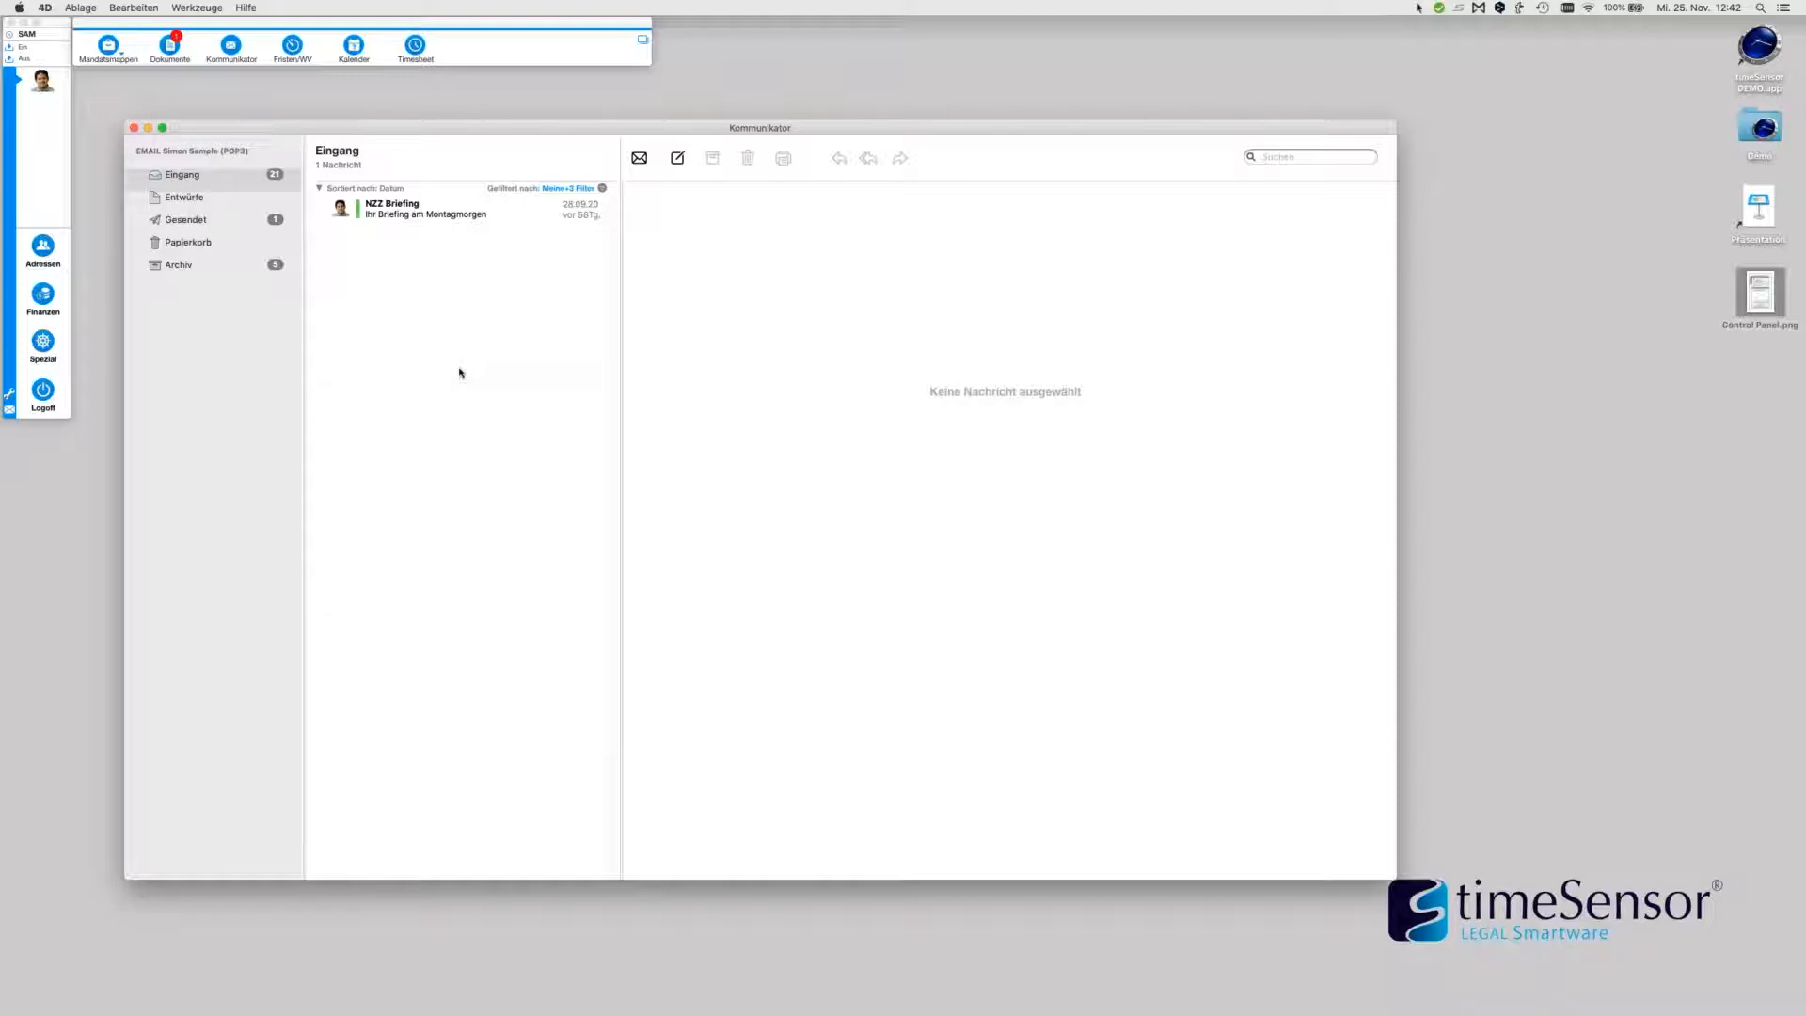
Post the comment 'Bitte bestellen und an mich senden.' on the Montagmorgen NZZ Briefing
left_click(457, 222)
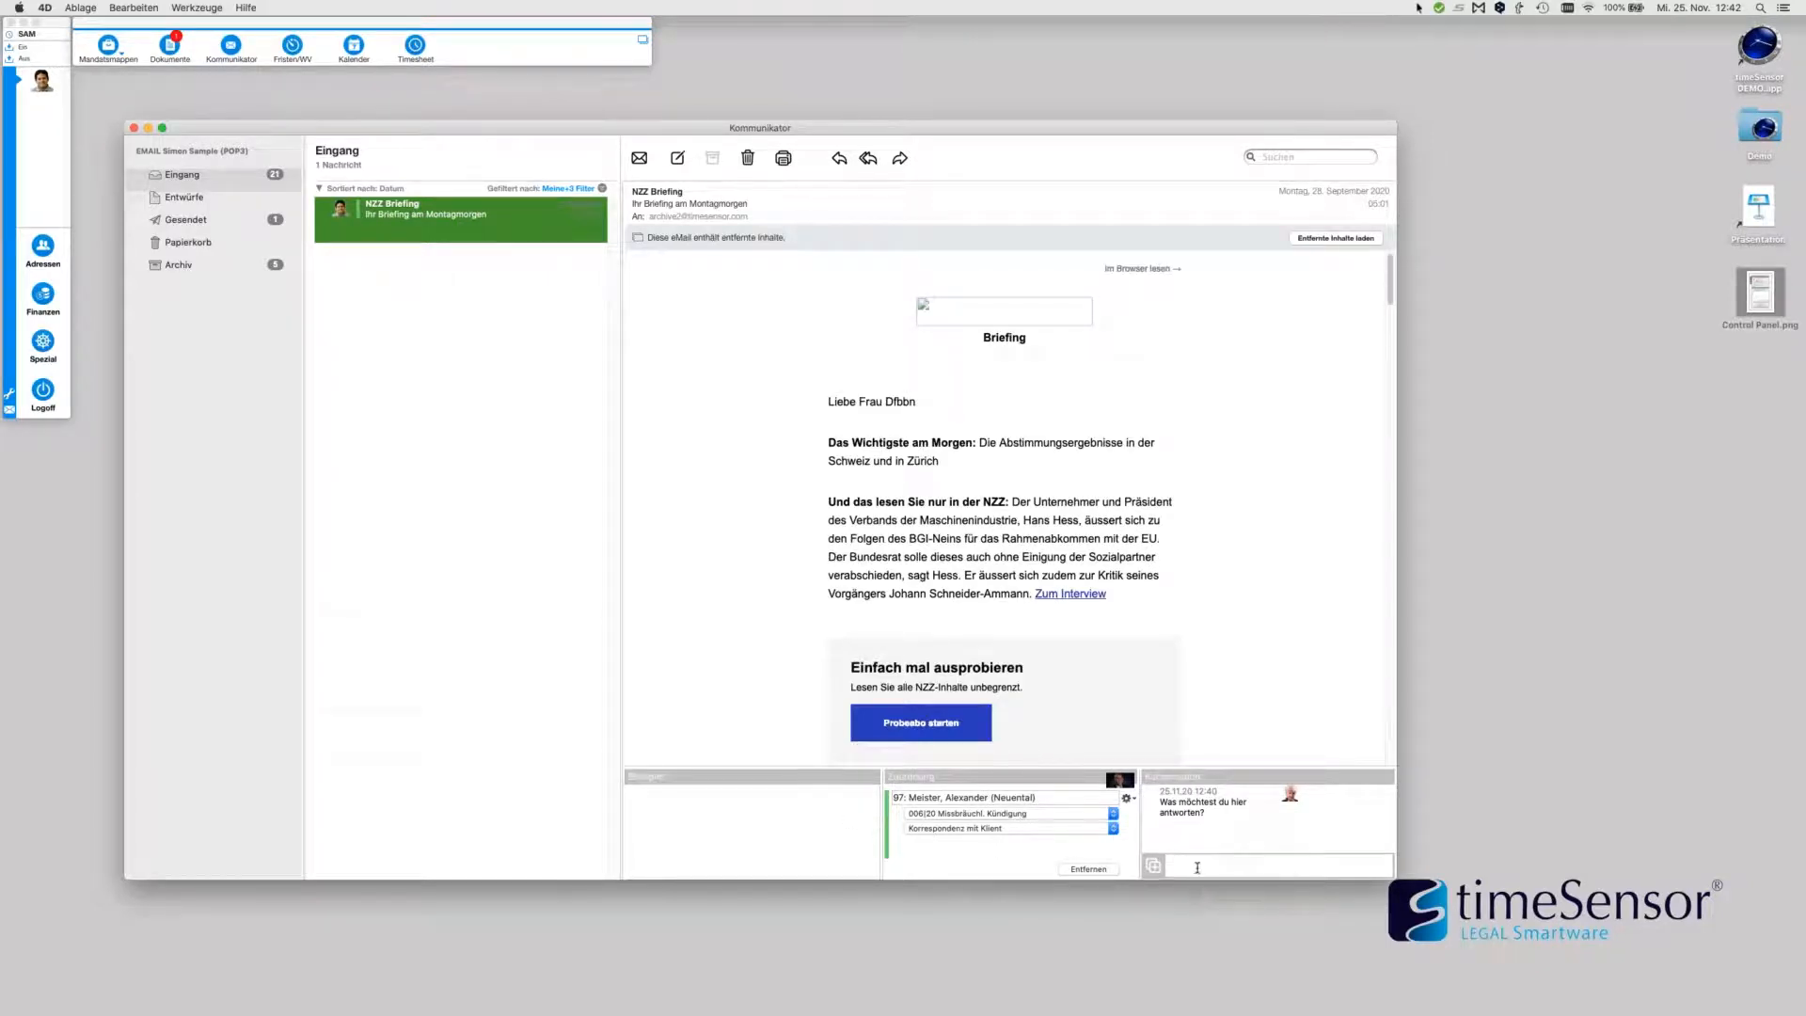
left_click(1198, 868)
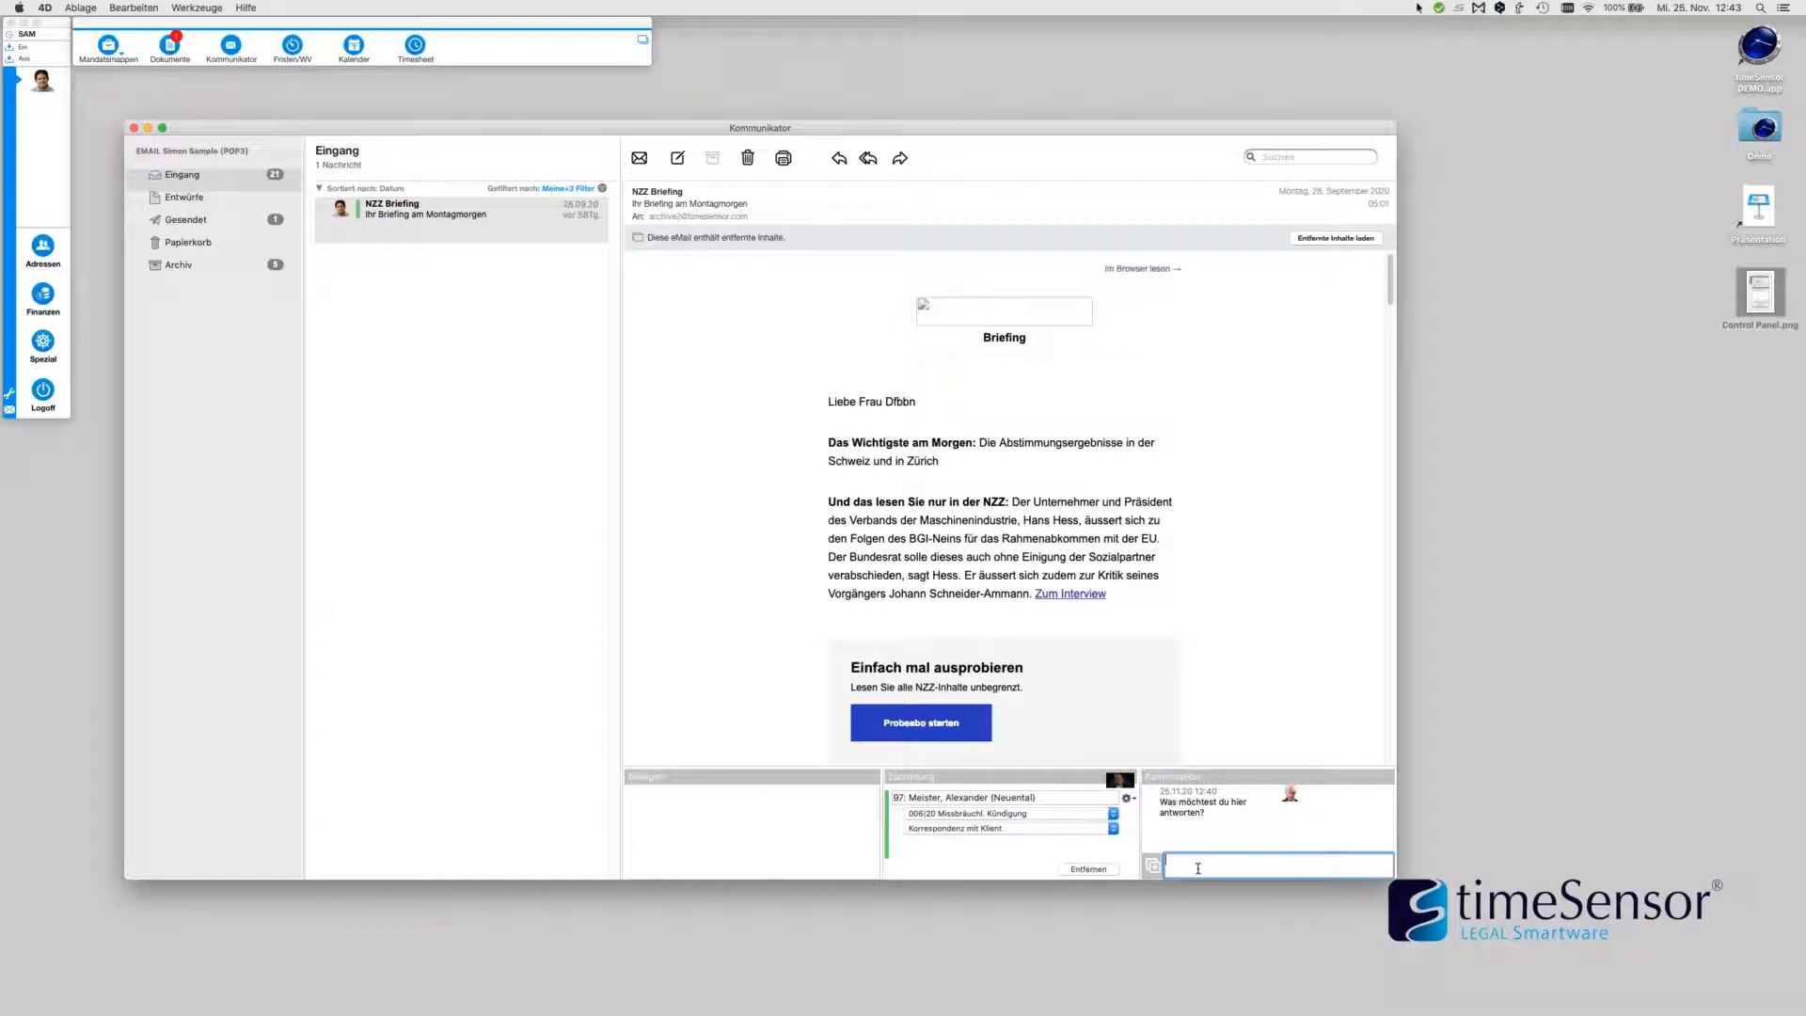
type("Bitte bestellen und an mich senden.")
key("Return")
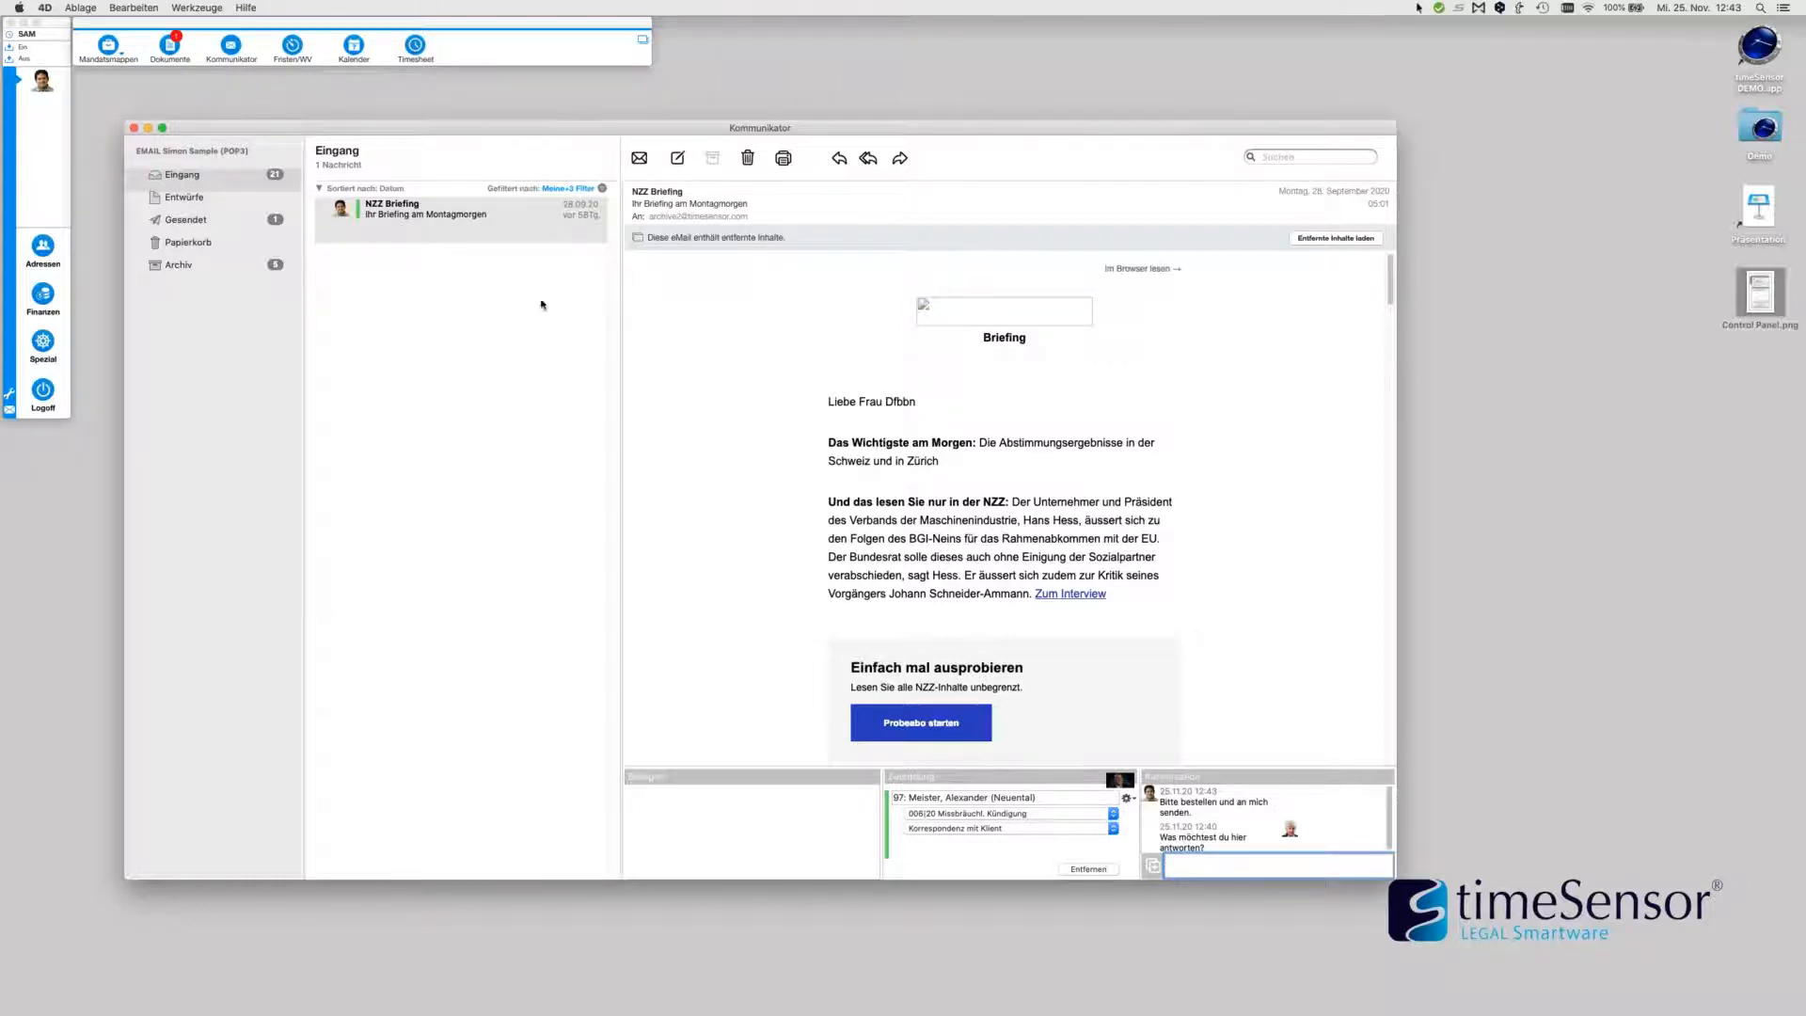
Assign the NZZ briefing to another user under Verantwortlichkeit
right_click(479, 213)
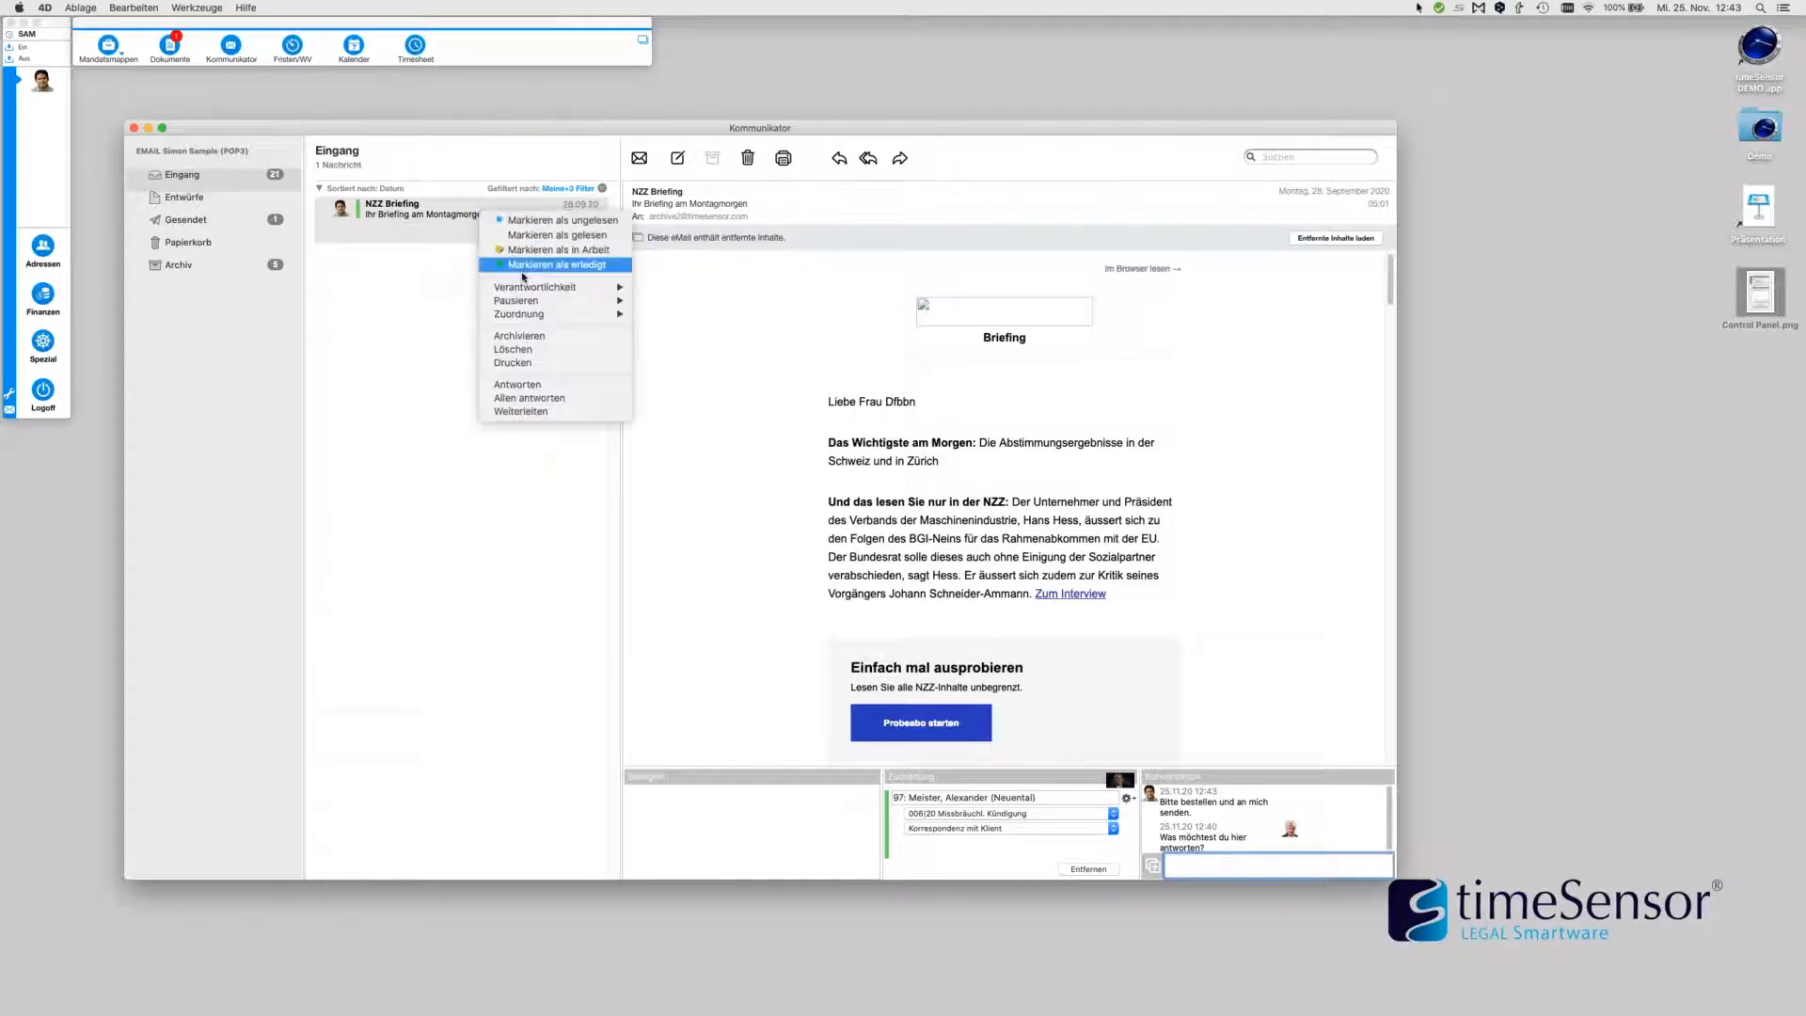
mouse_move(567, 293)
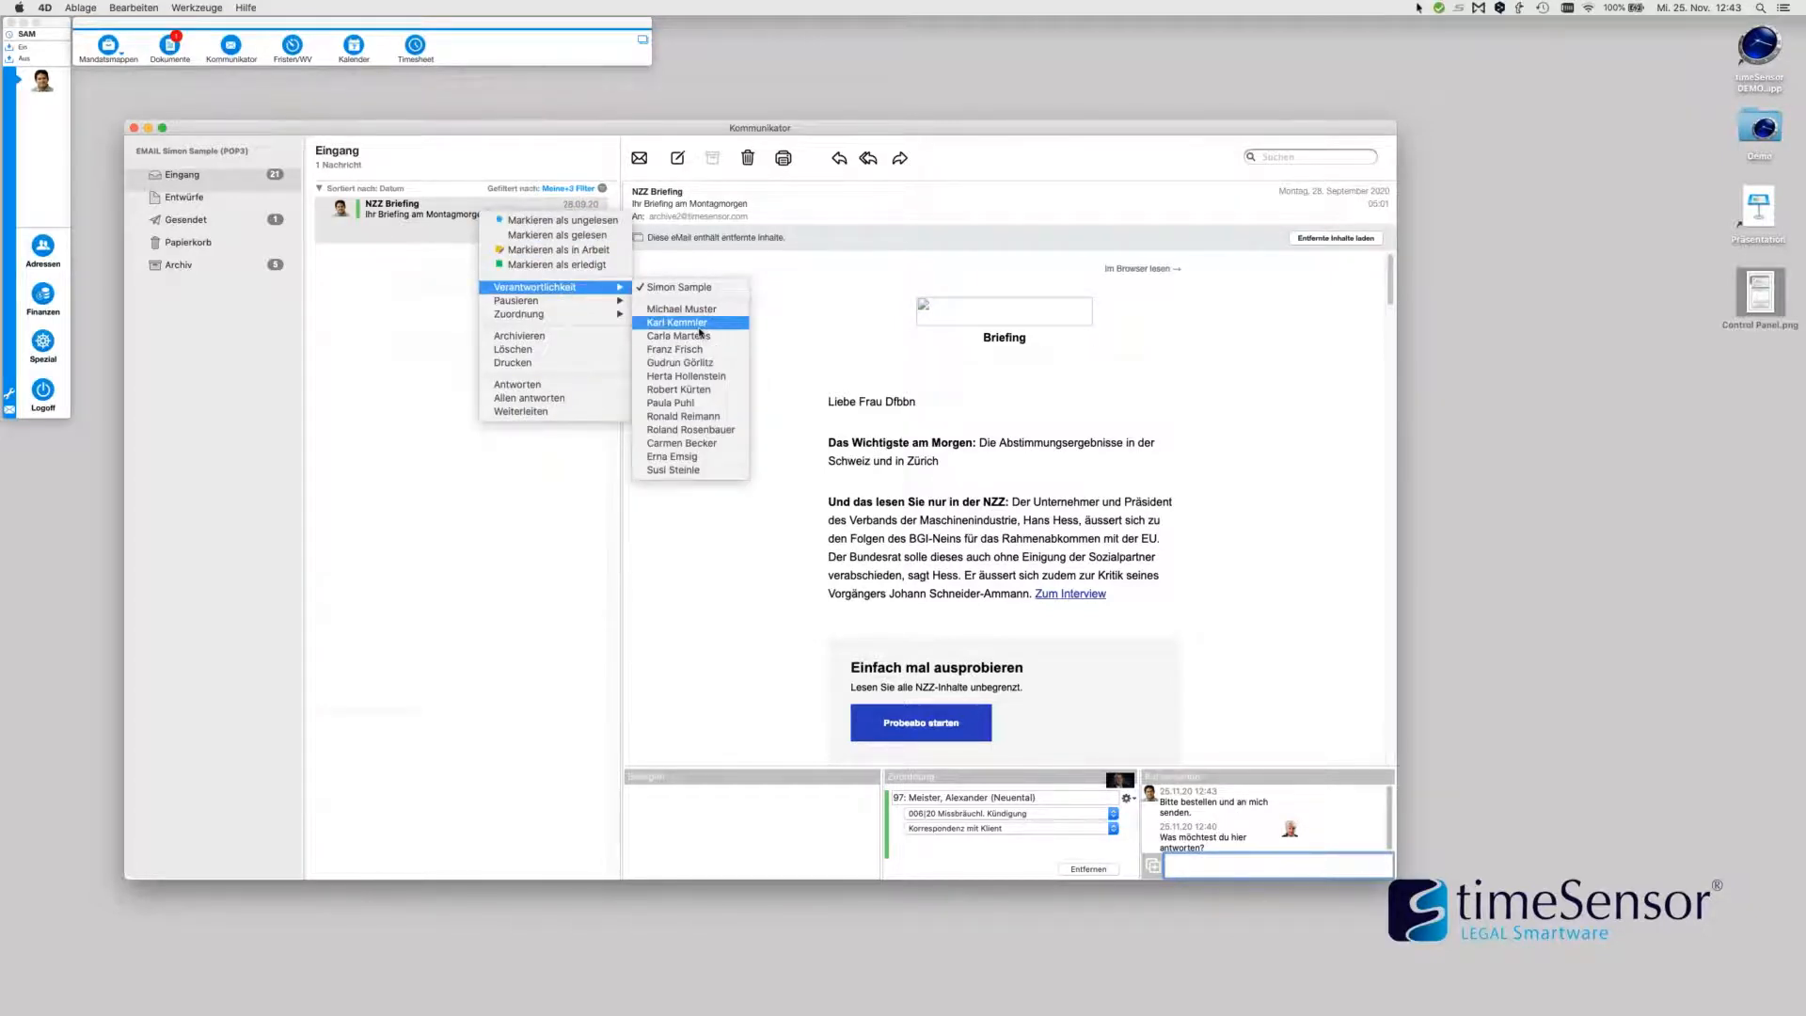
left_click(694, 459)
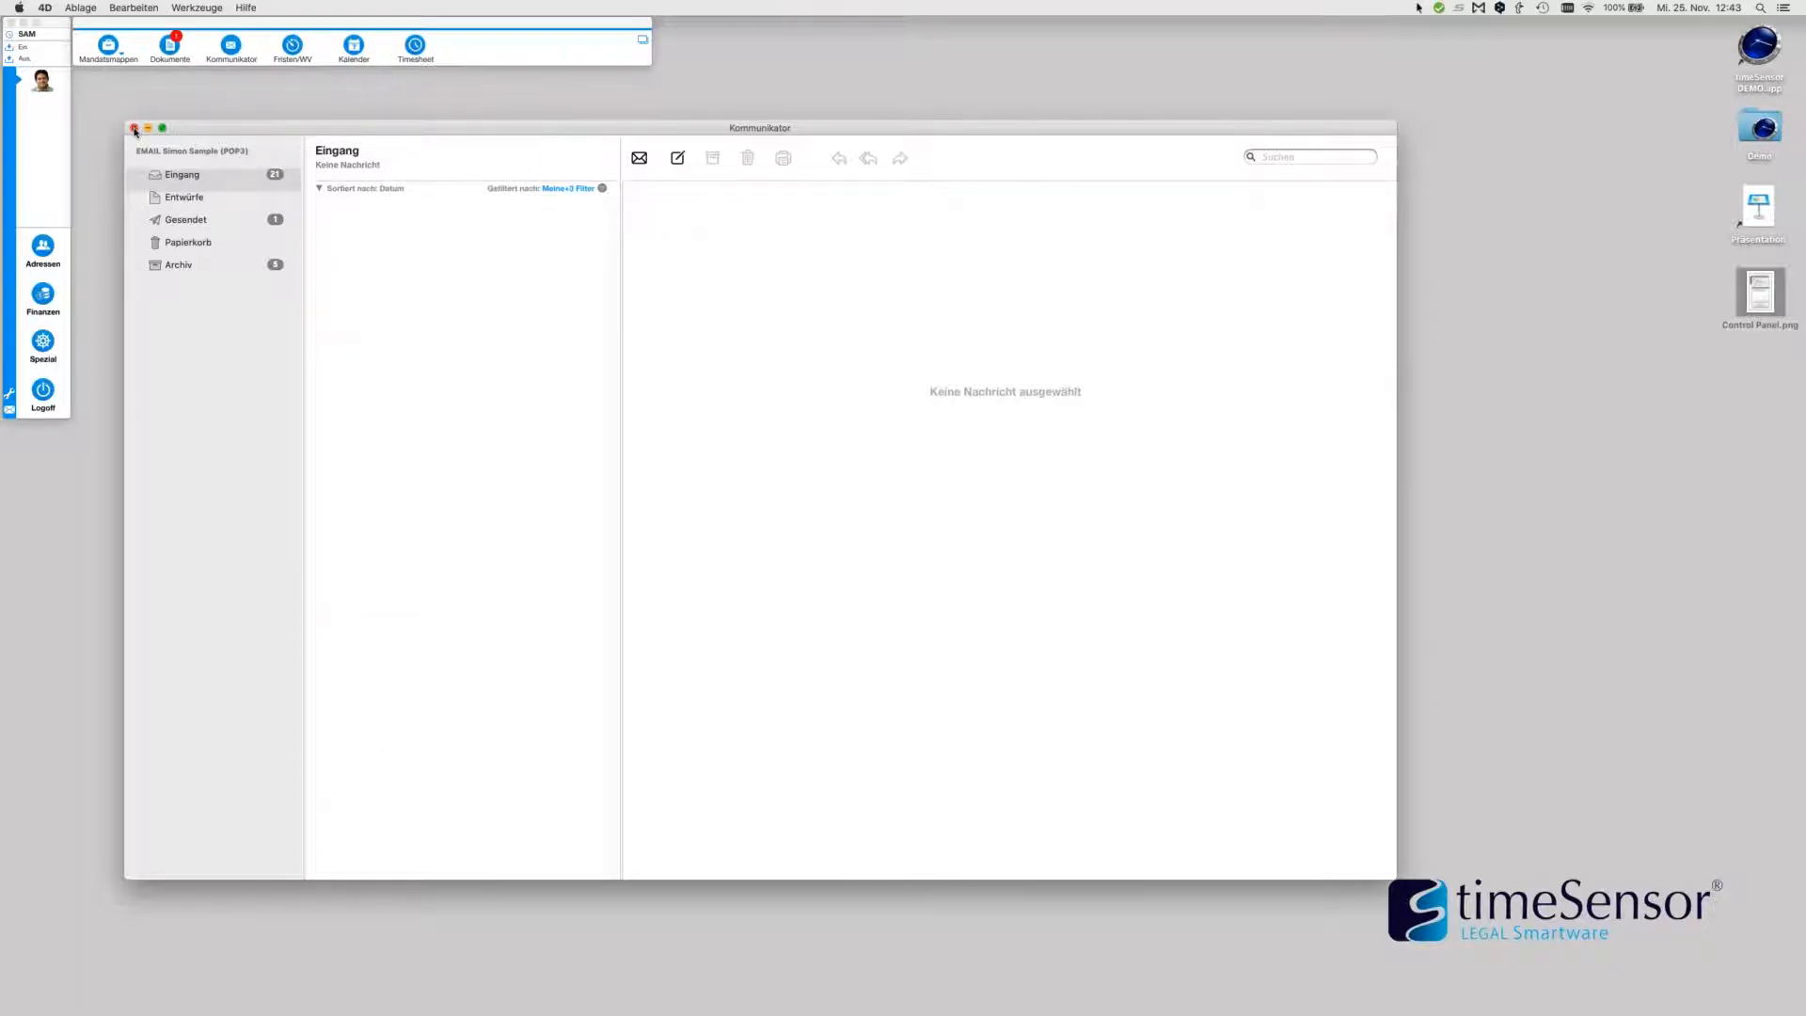
Close the Kommunikator window with its red close button
left_click(135, 128)
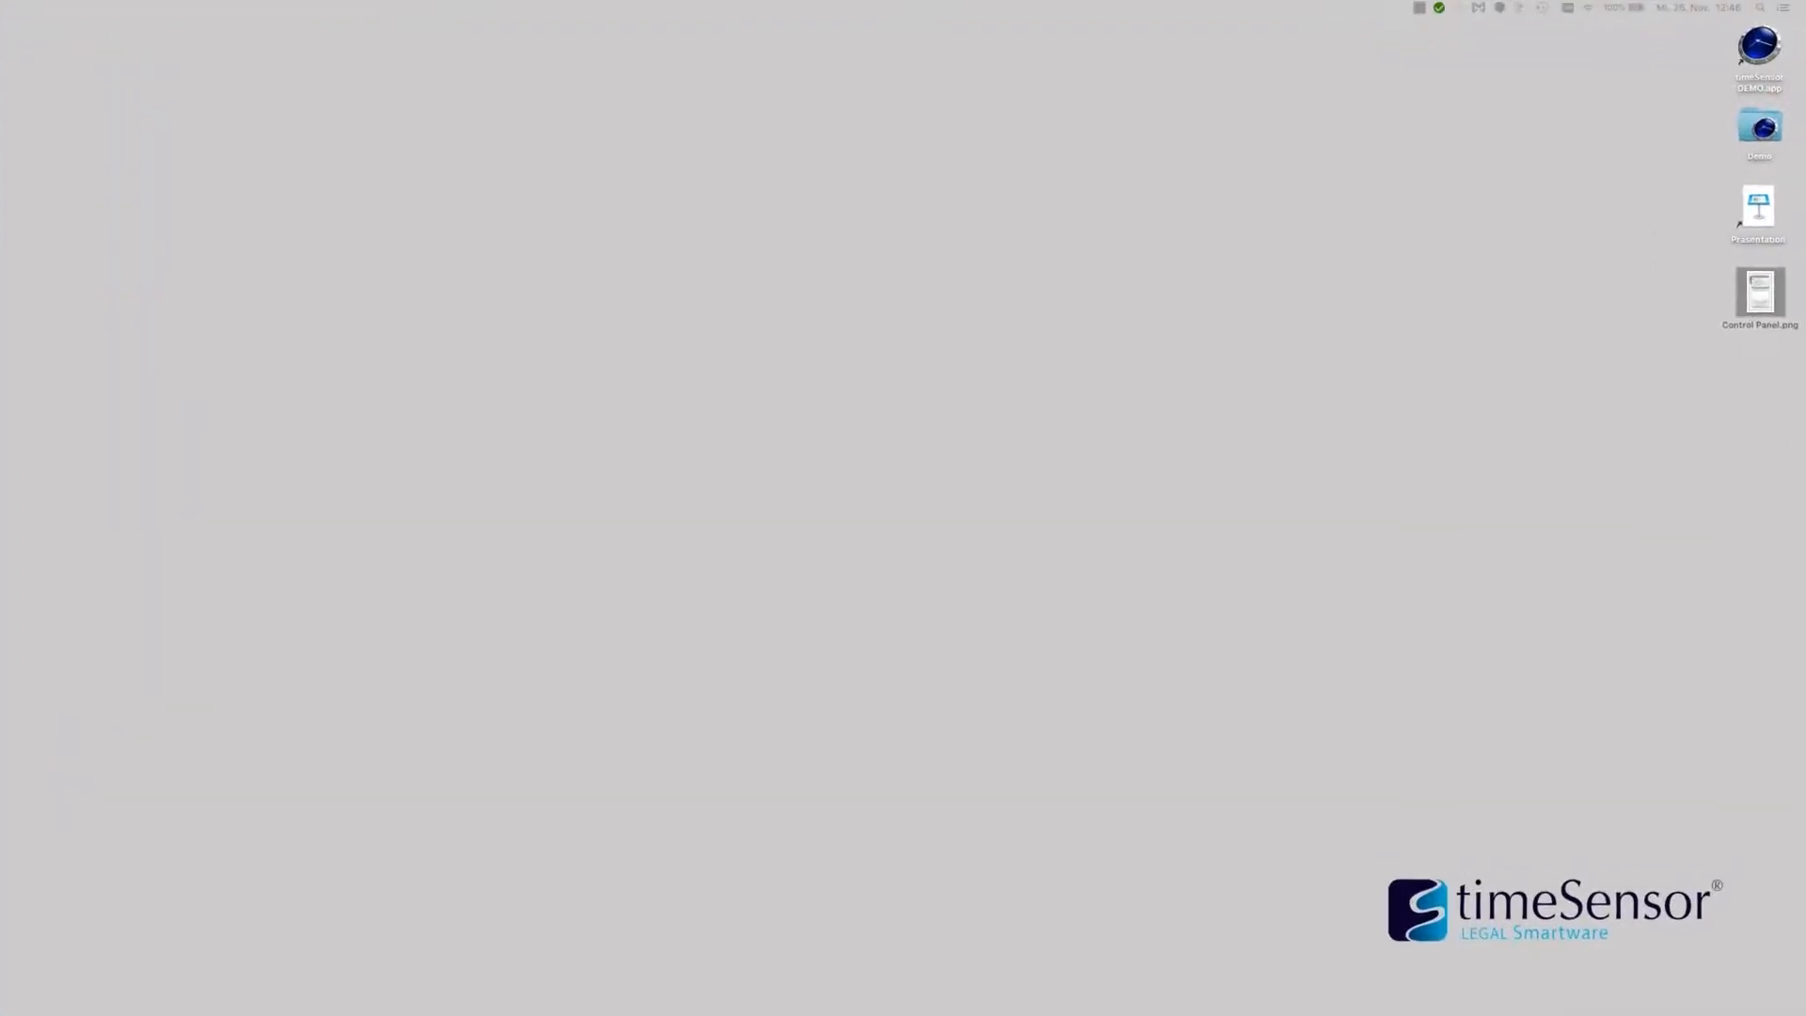
Bring the Keynote presentation to the front from the Dock
mouse_move(690, 1011)
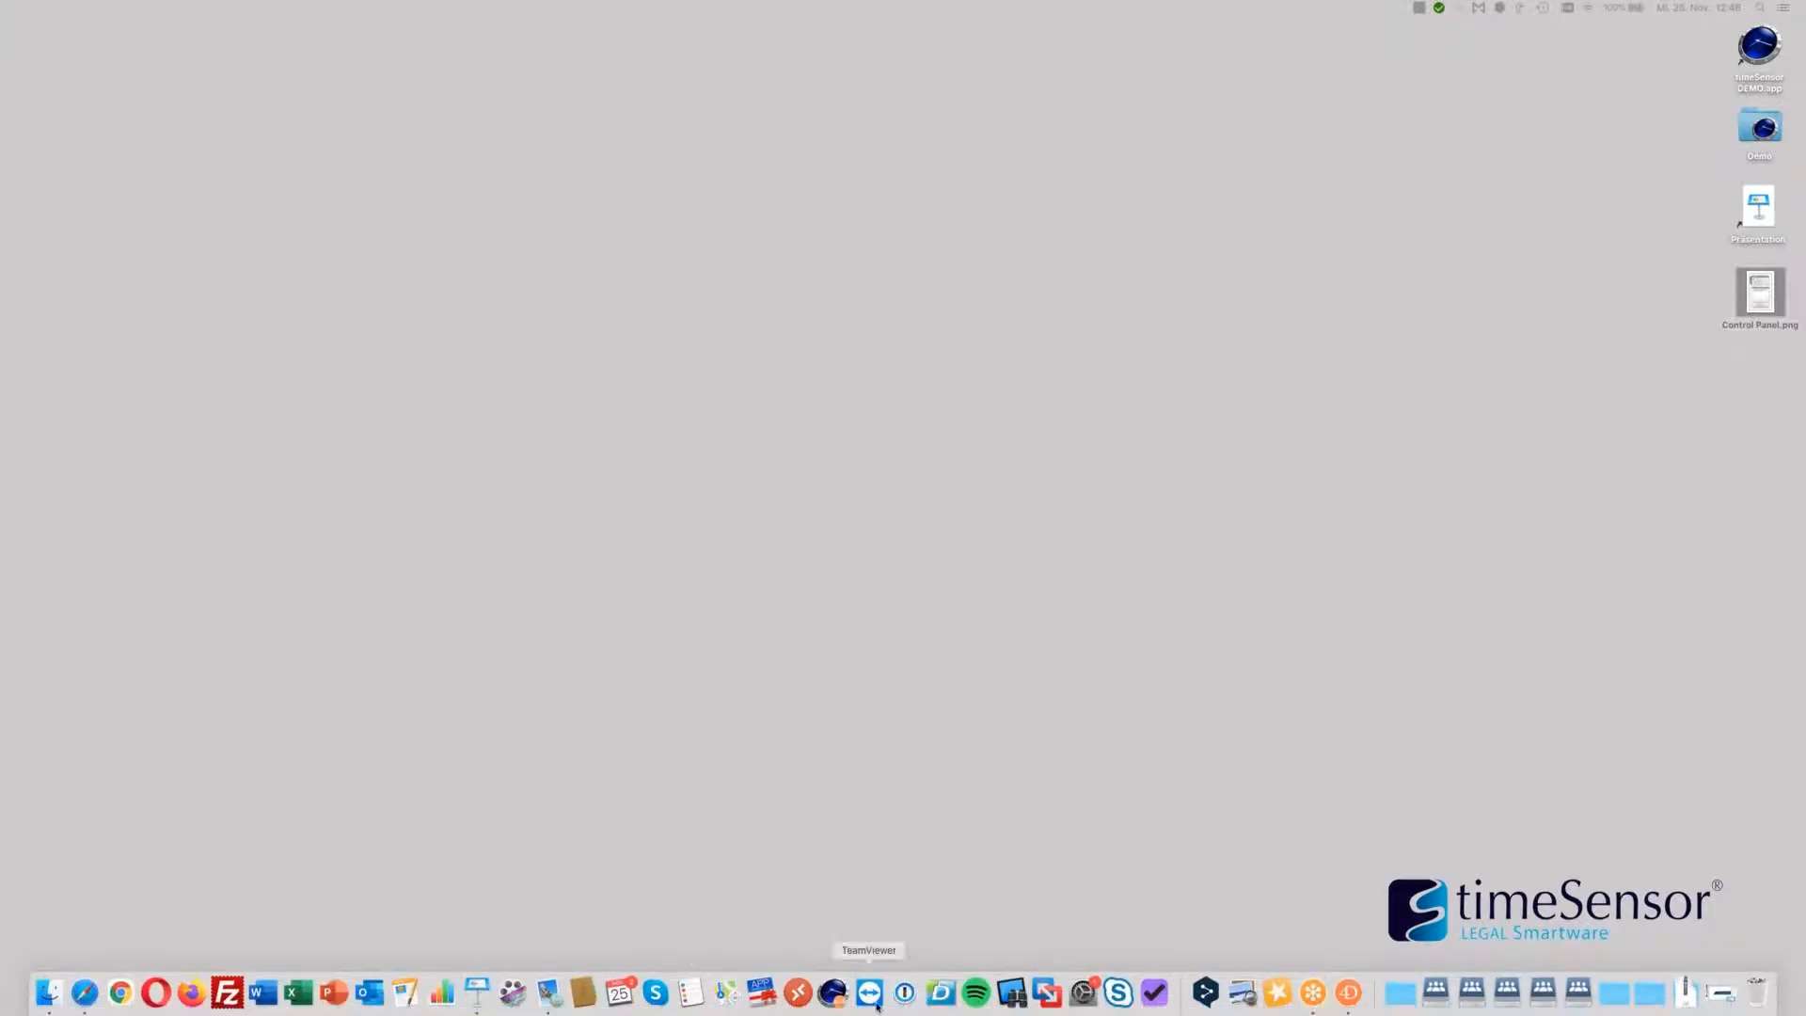
left_click(477, 993)
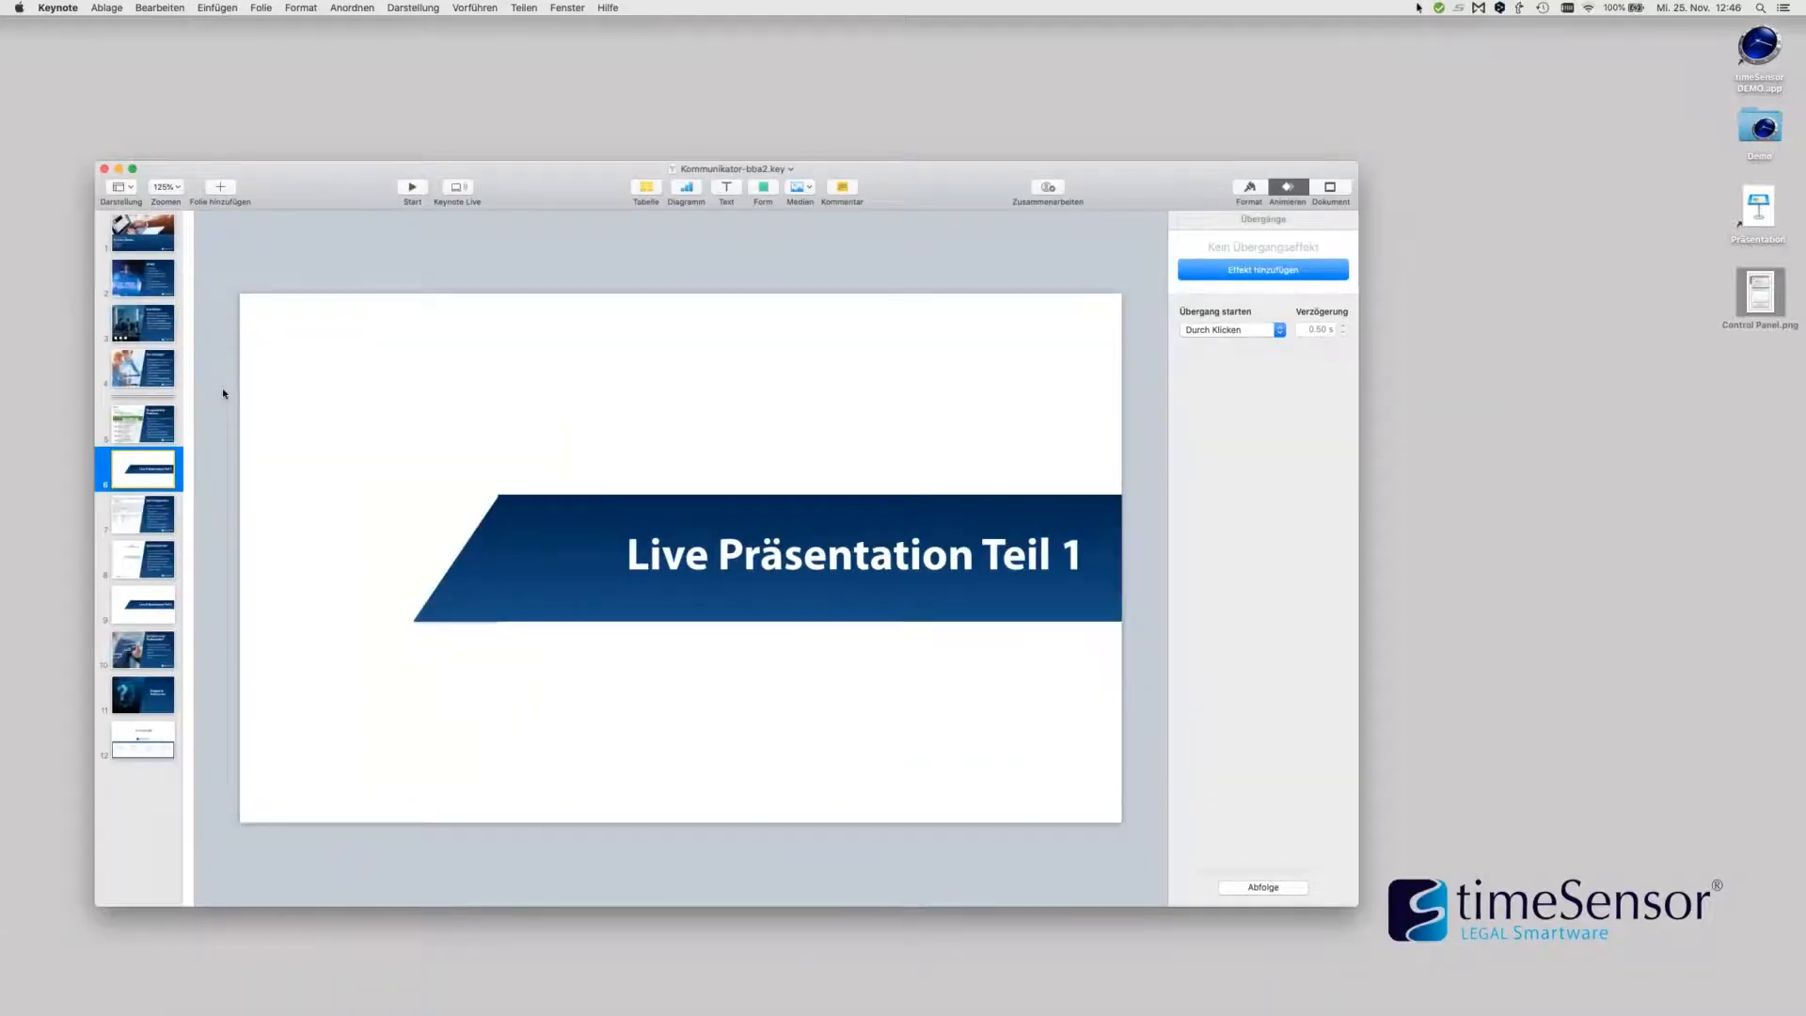
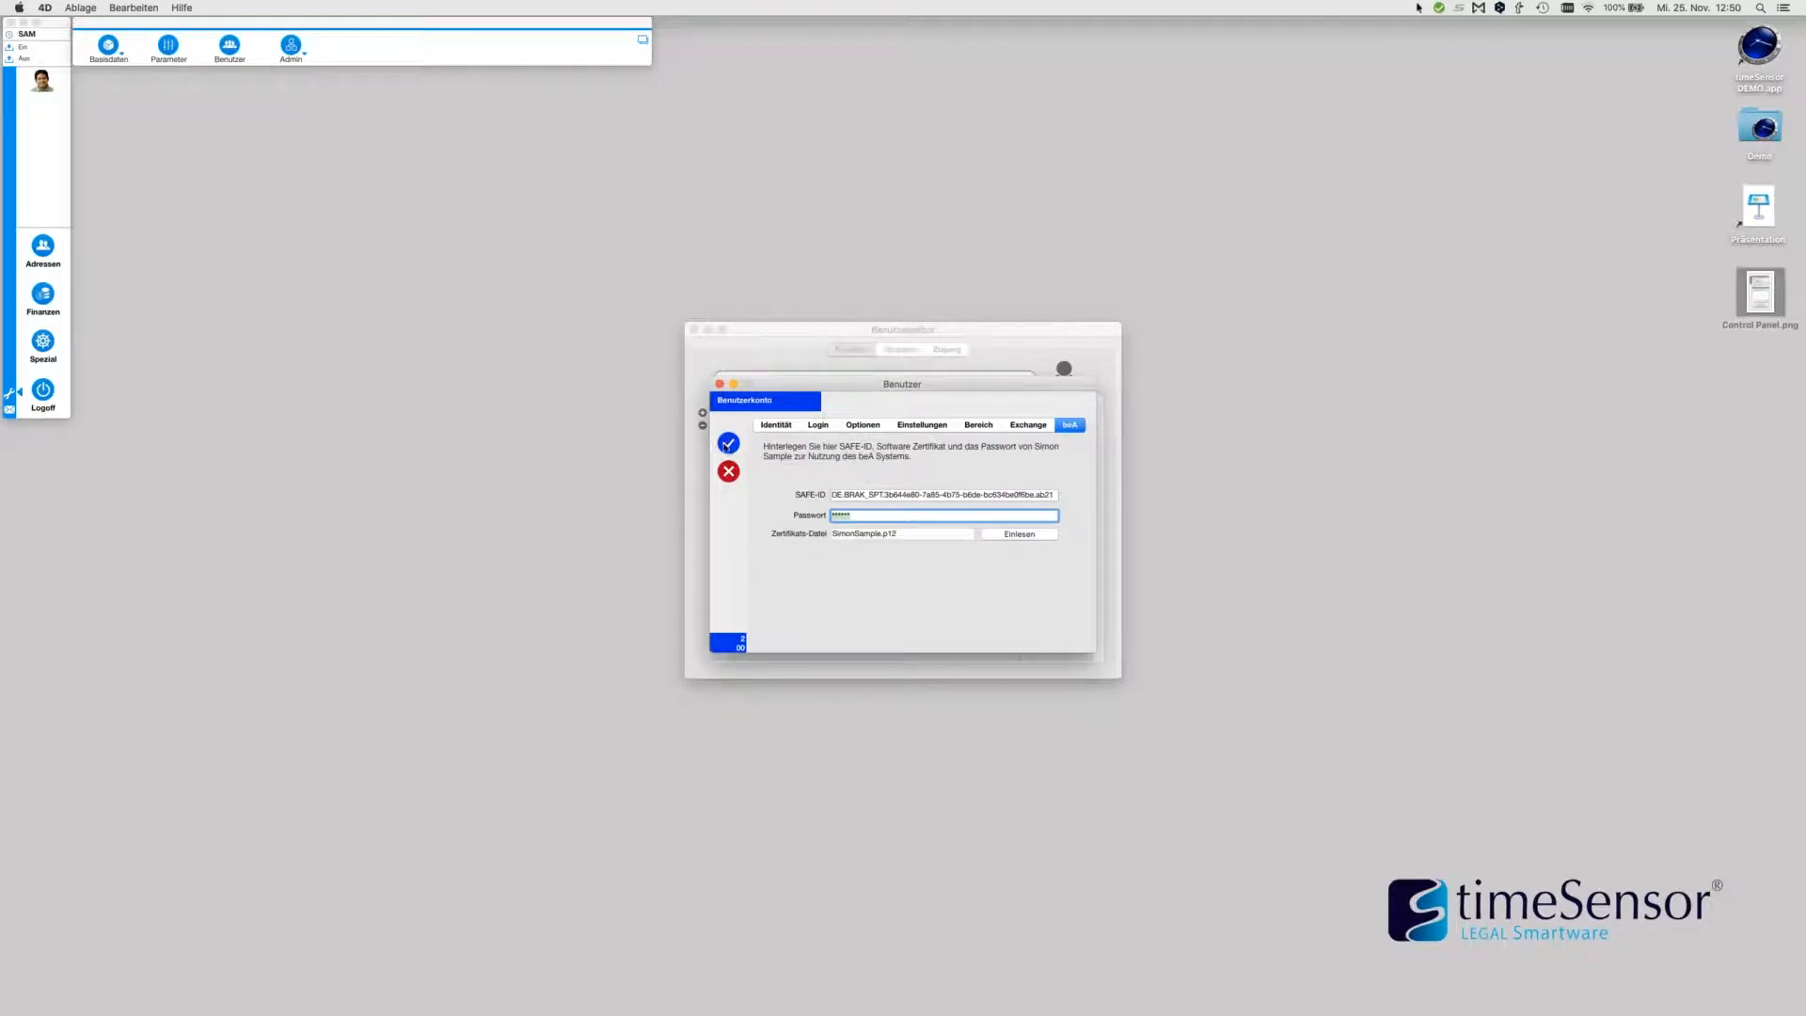
Close the user settings and Benutzer administration, then start a new beA message in the Kommunikator
left_click(734, 471)
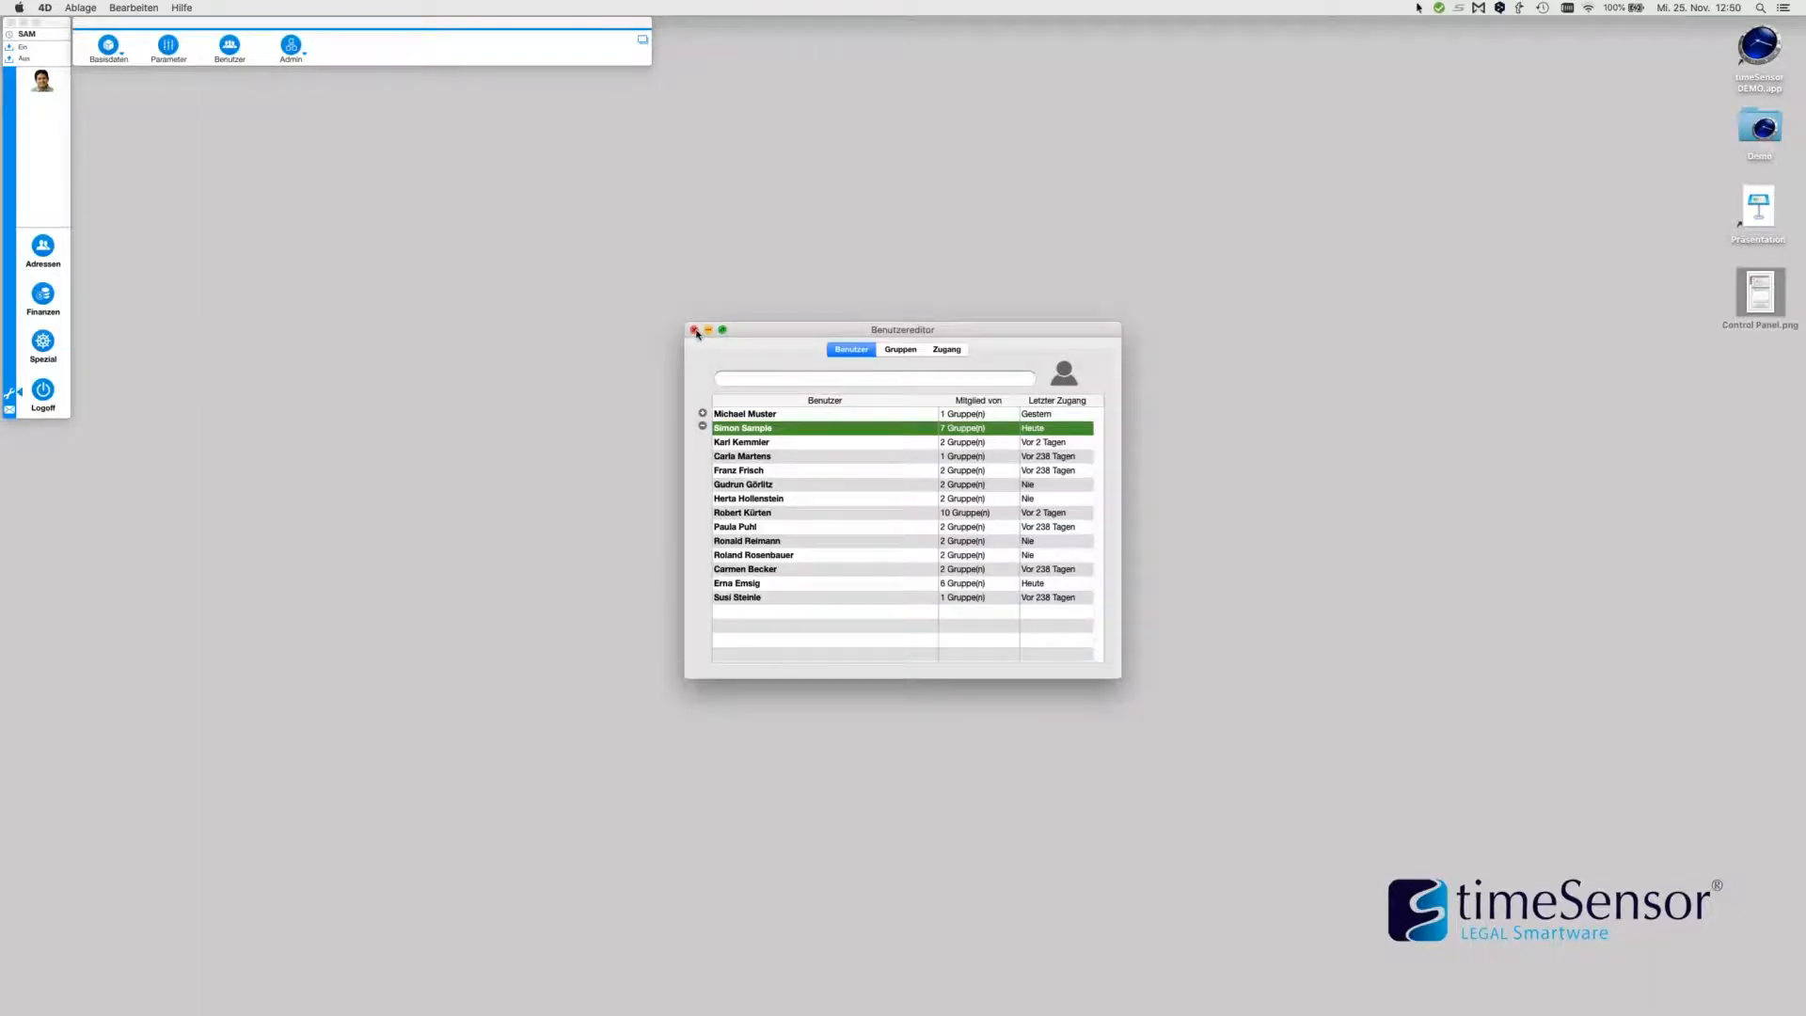
left_click(696, 333)
left_click(59, 110)
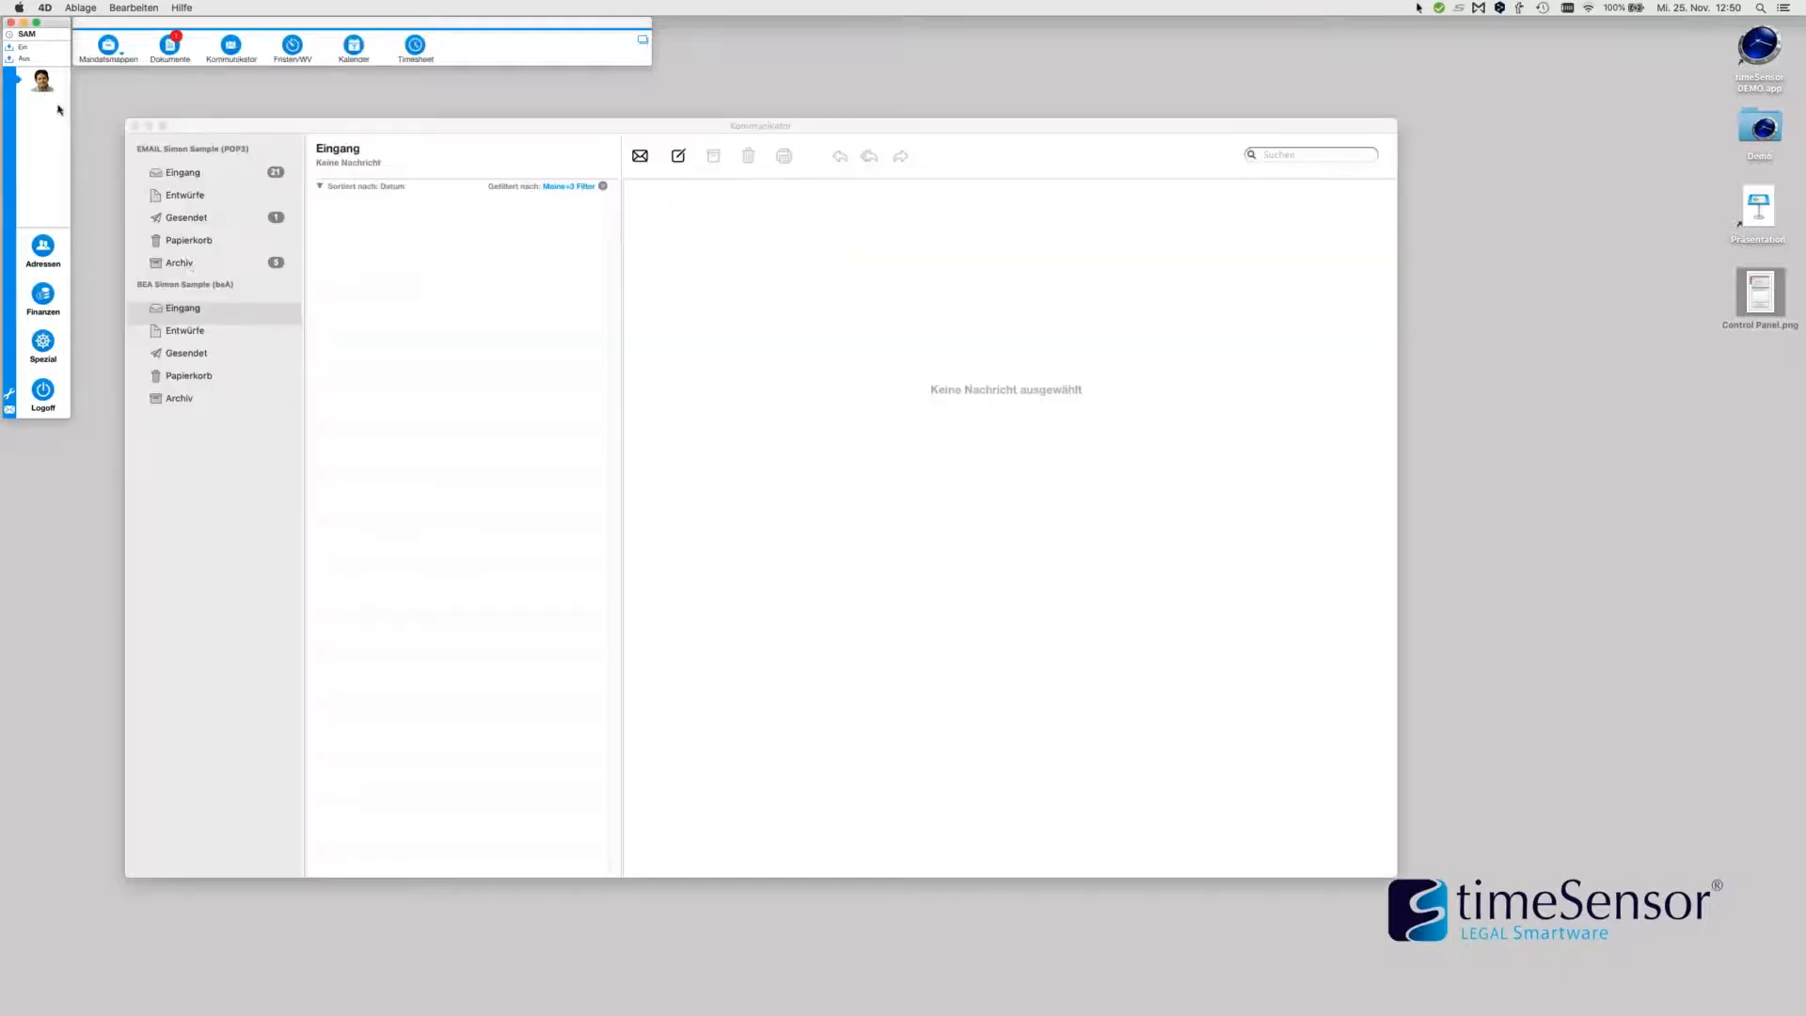
left_click_drag(472, 125, 460, 122)
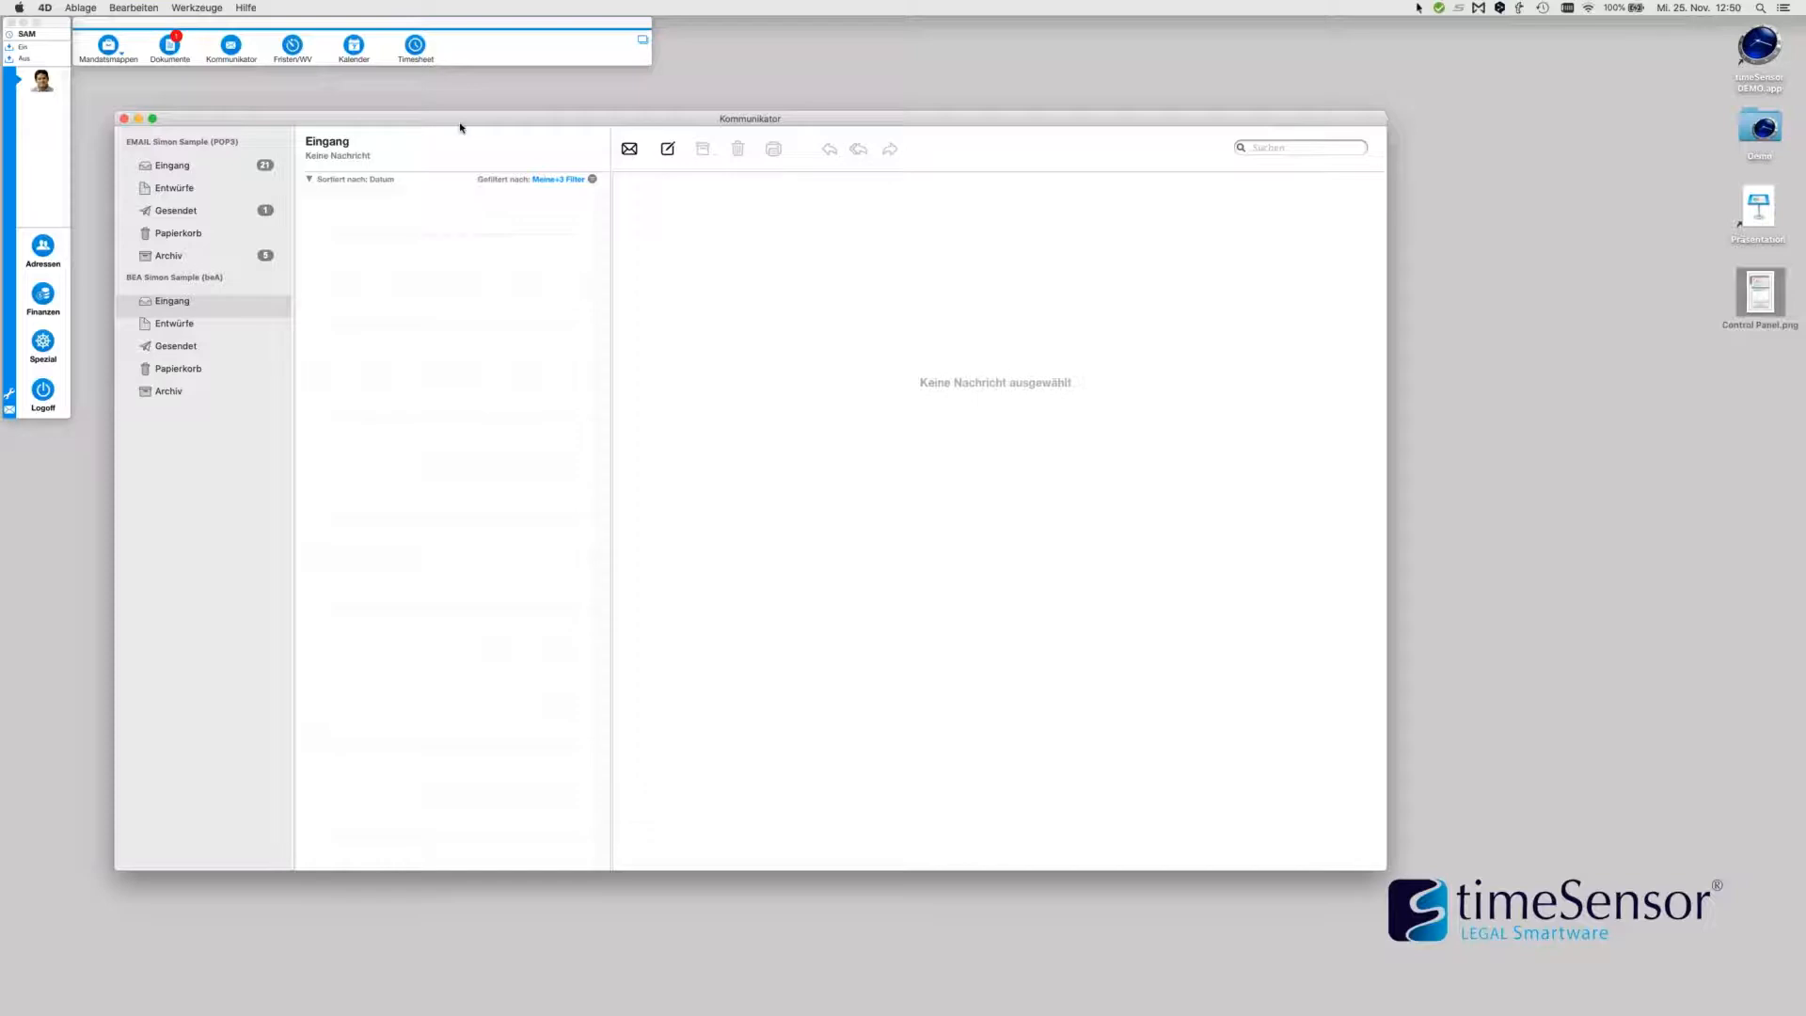
left_click_drag(461, 128, 458, 110)
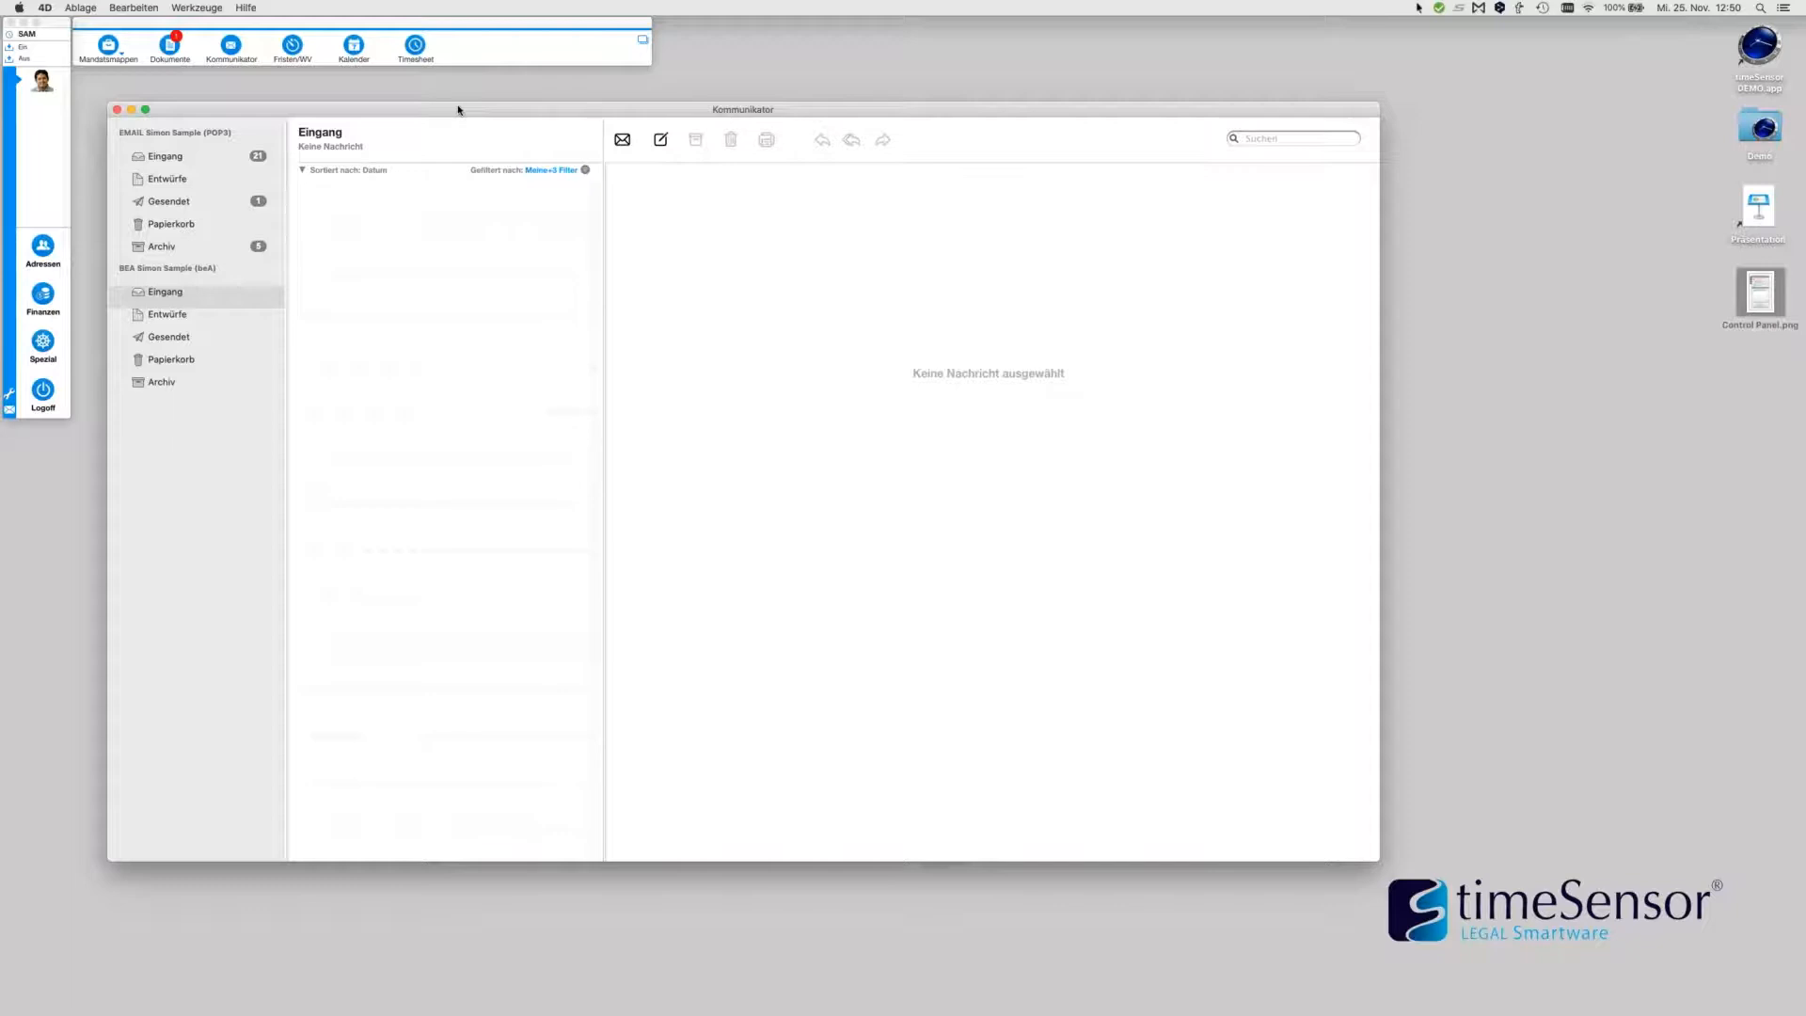
left_click(661, 141)
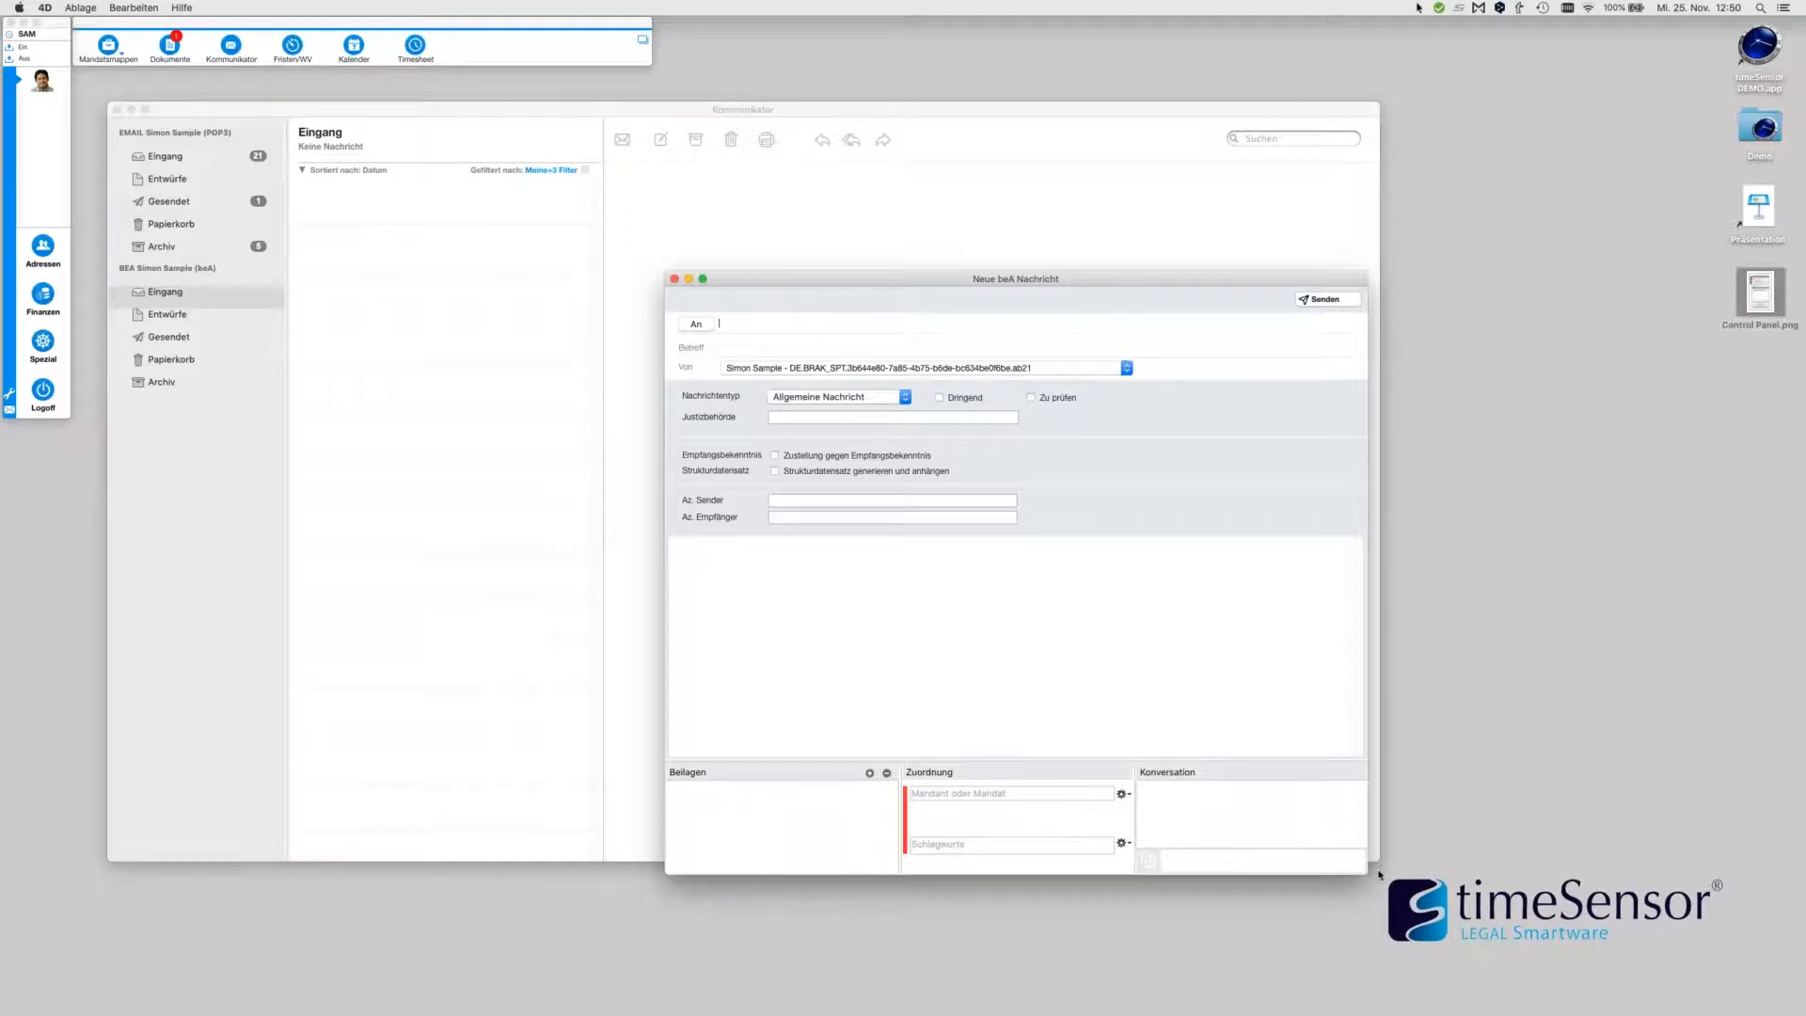
Enlarge the Neue beA Nachricht window and enter 'K' in the An field for a suggested recipient
left_click_drag(1364, 874, 1443, 912)
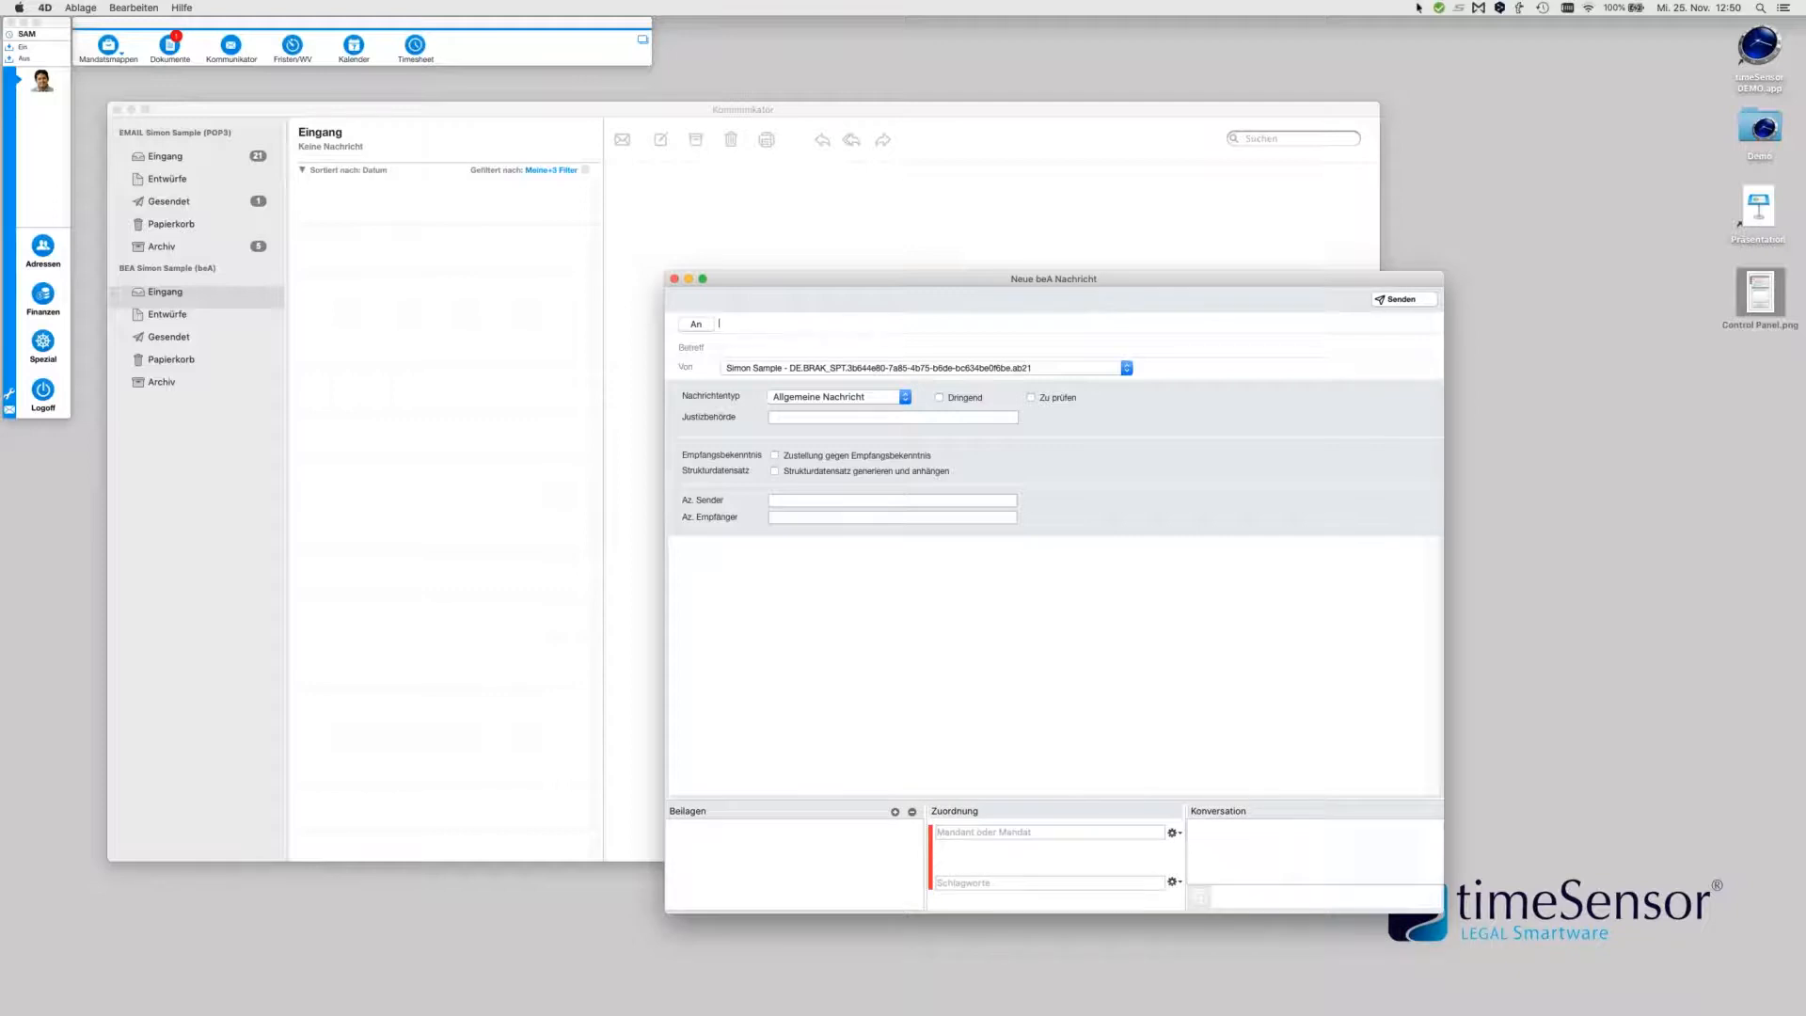
type("K")
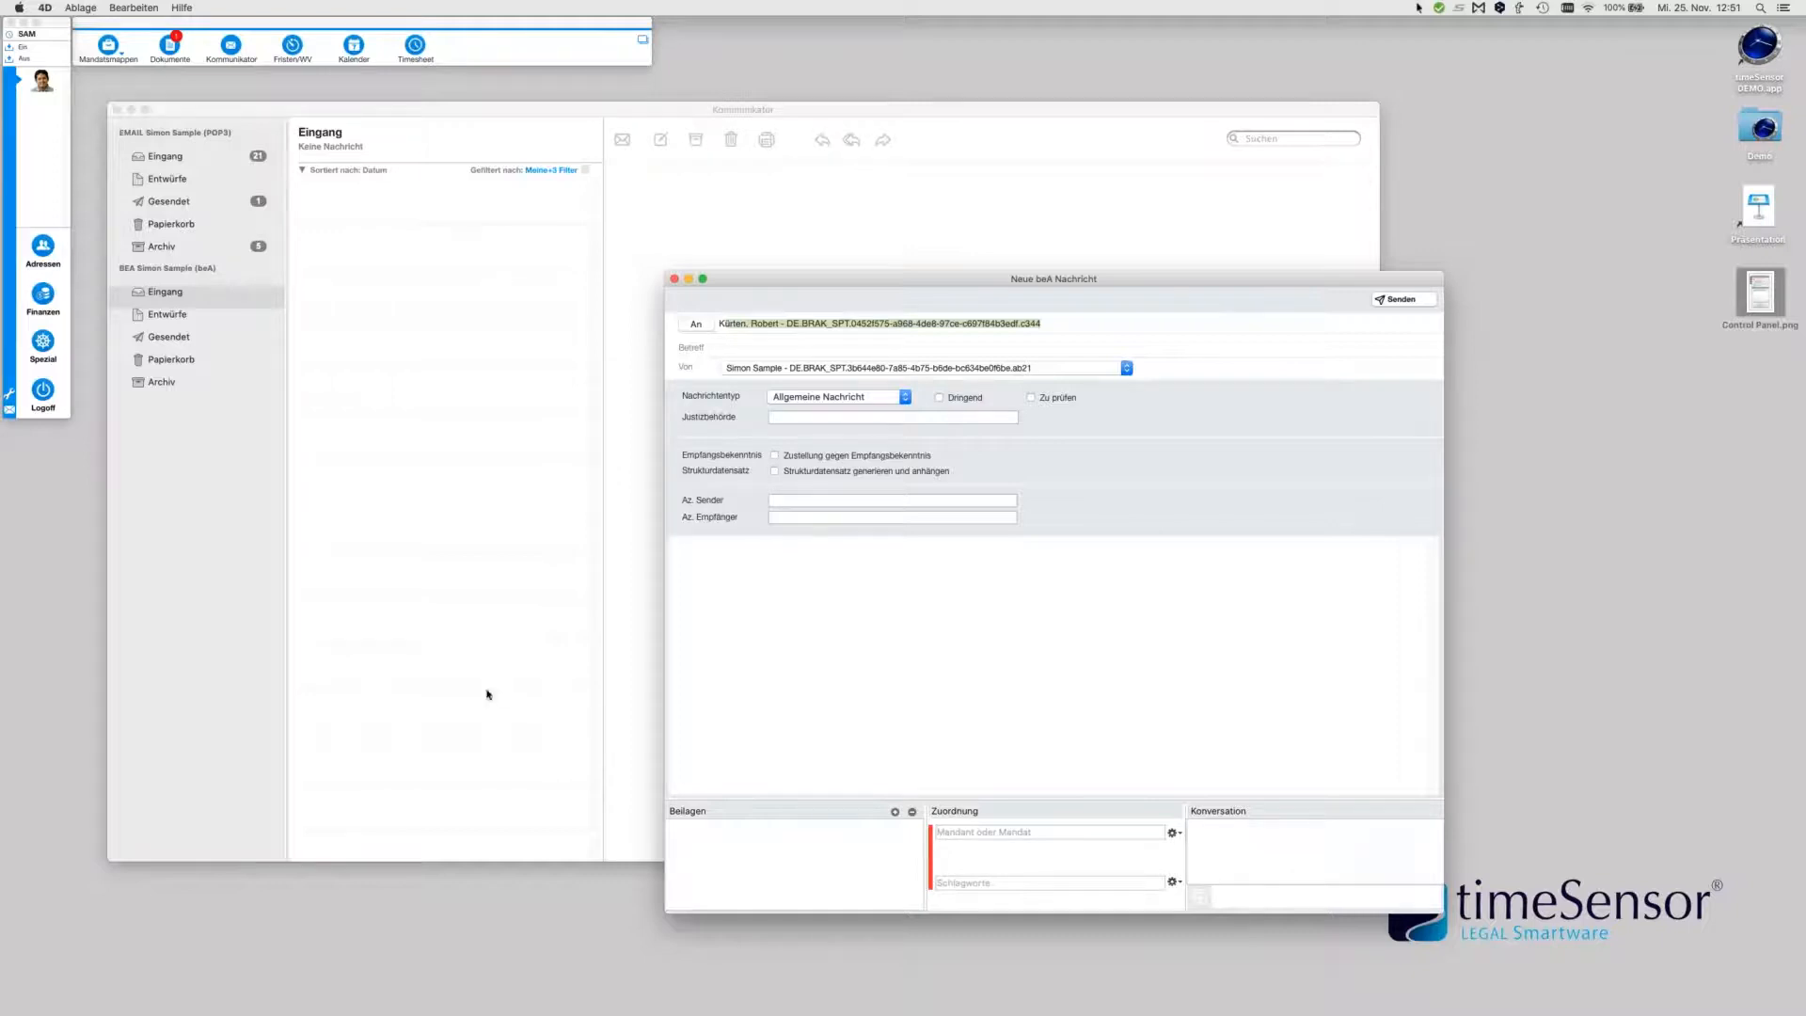
left_click(45, 246)
left_click(502, 341)
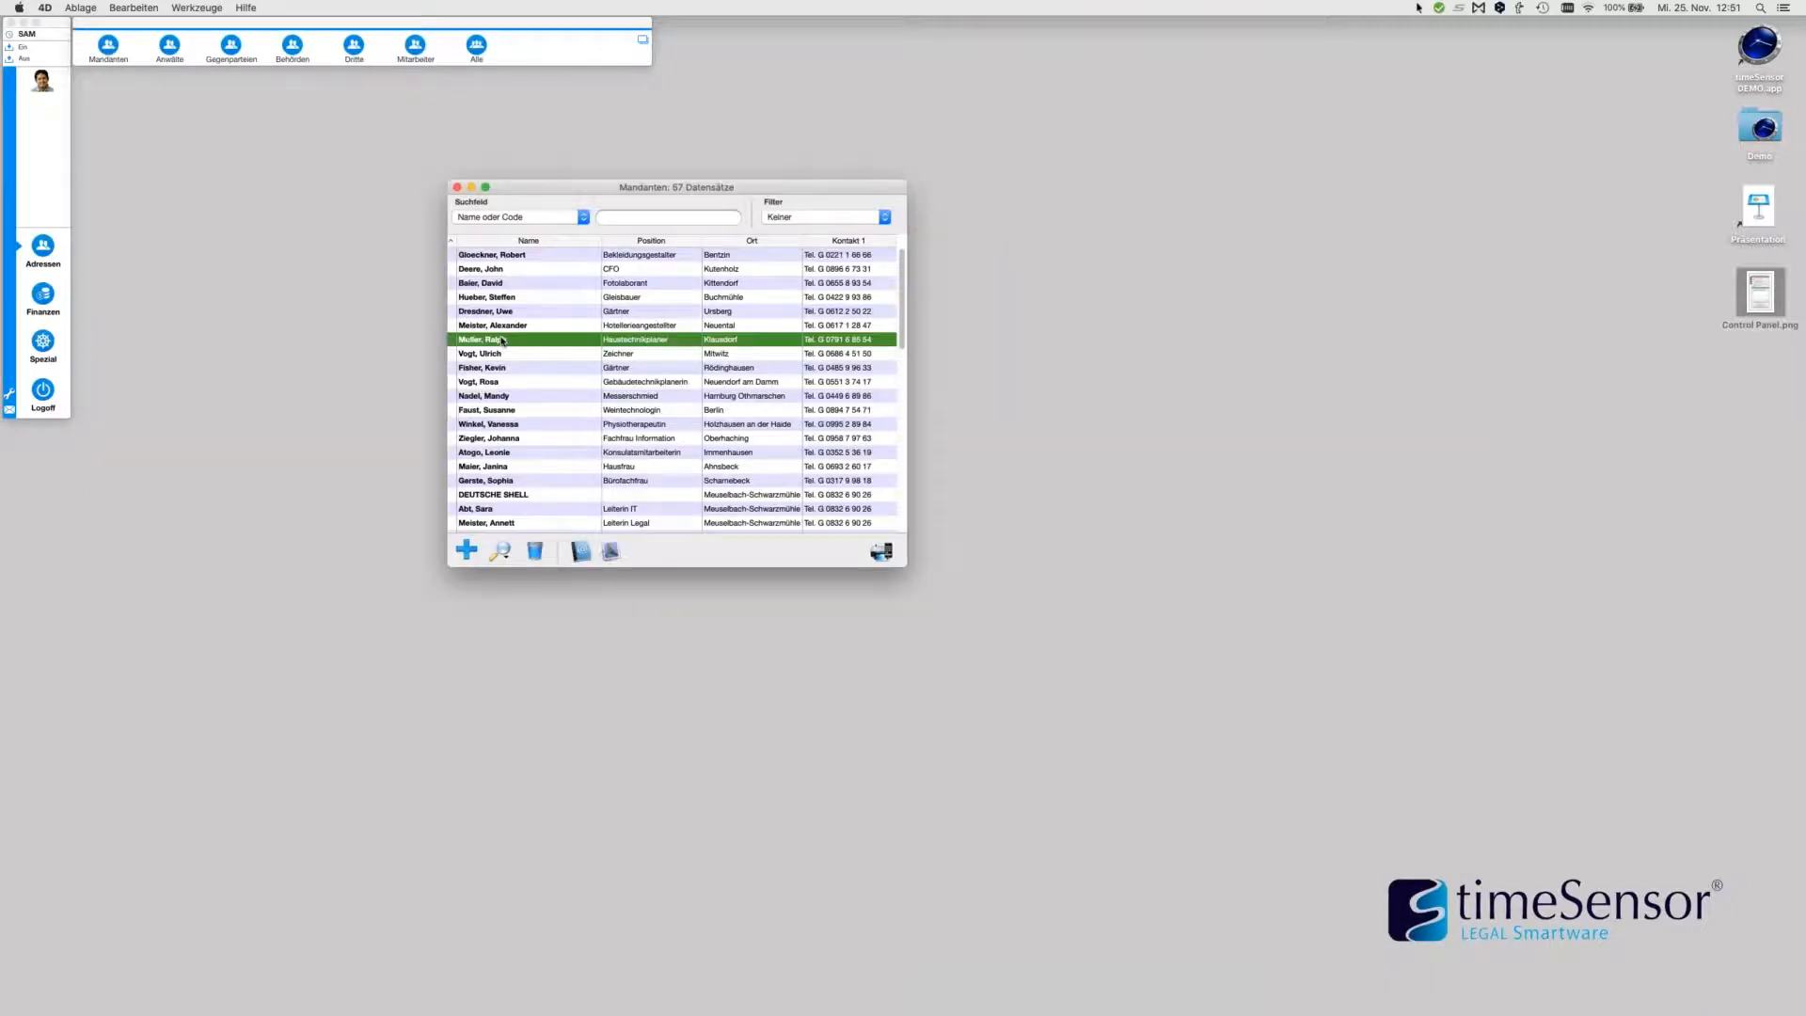
double_click(502, 341)
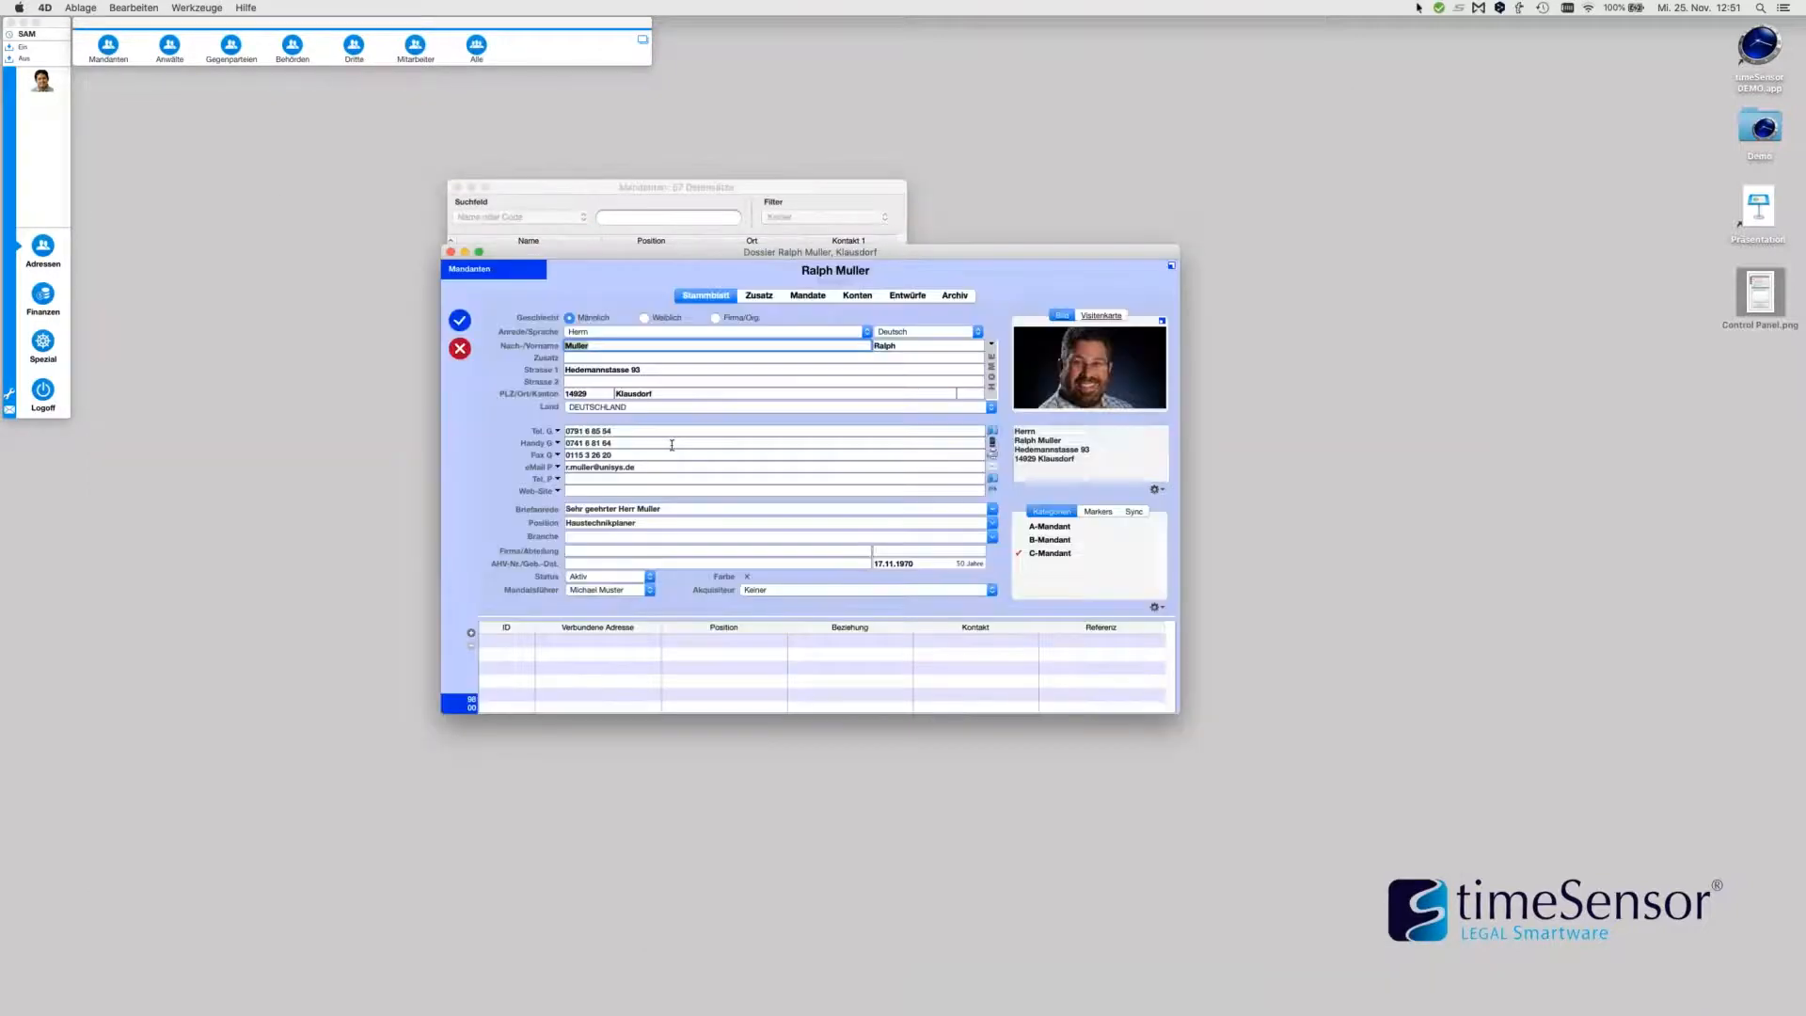
left_click(557, 491)
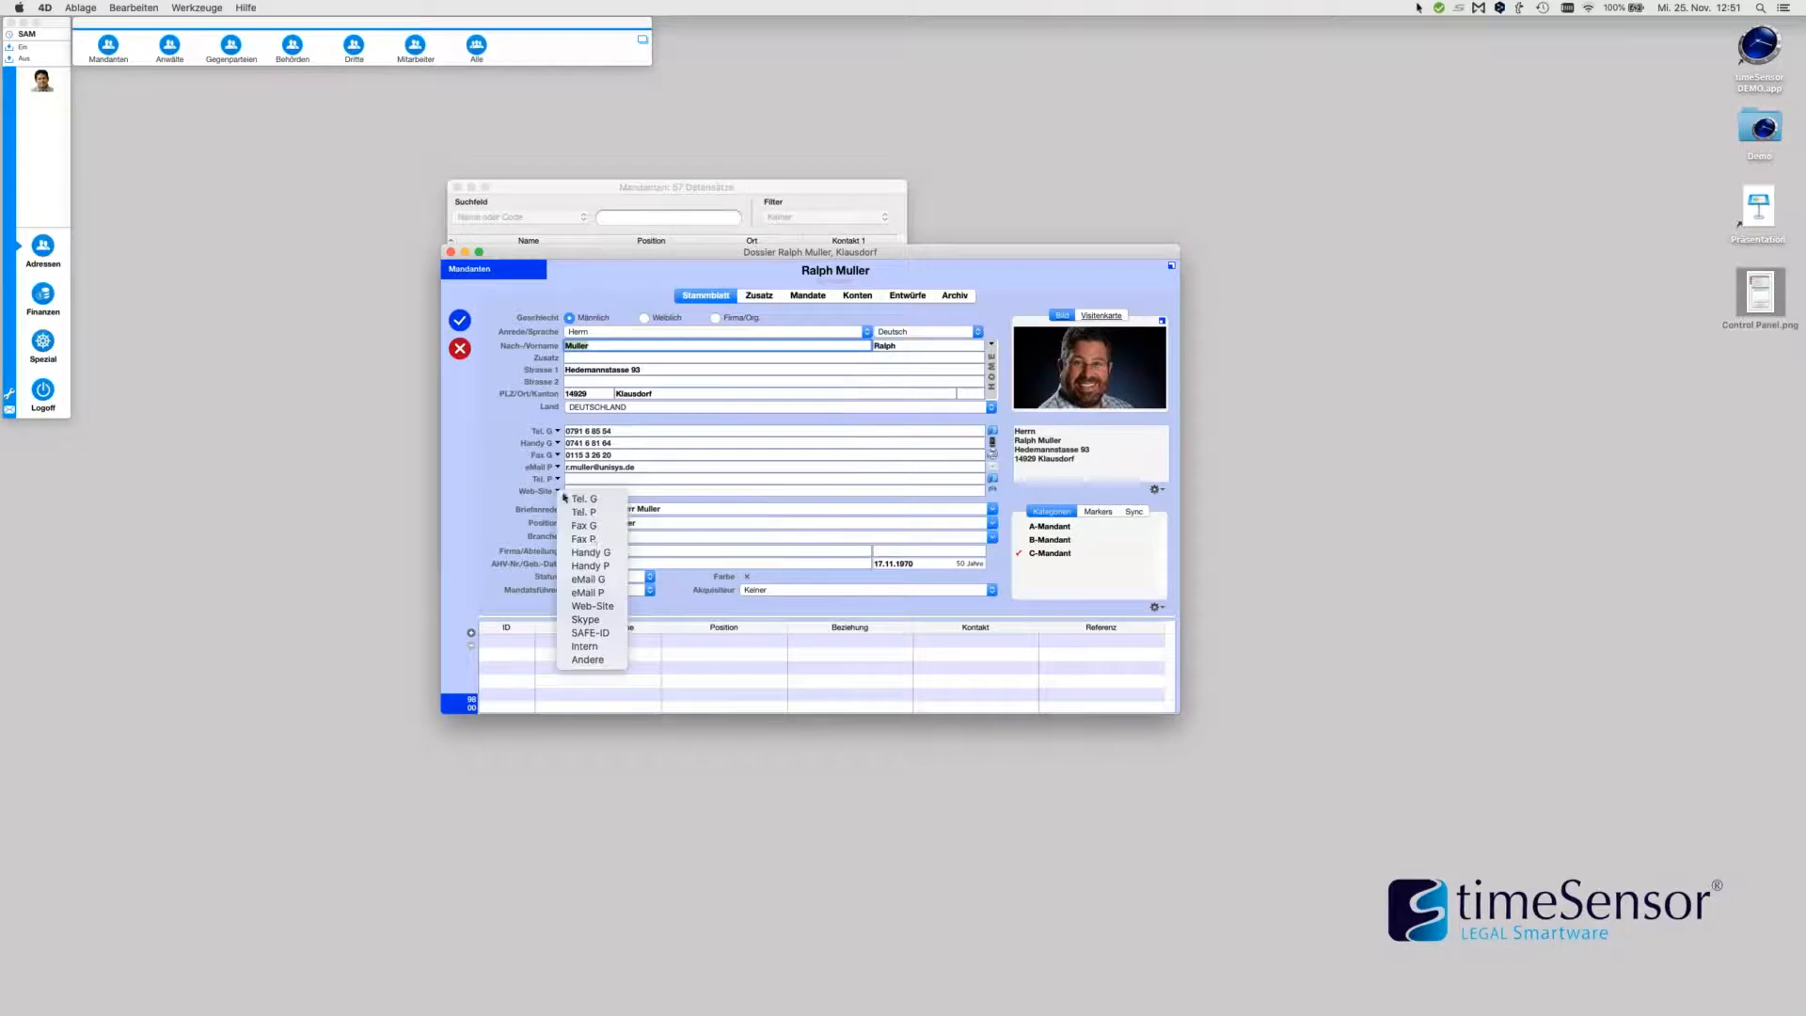
left_click(619, 634)
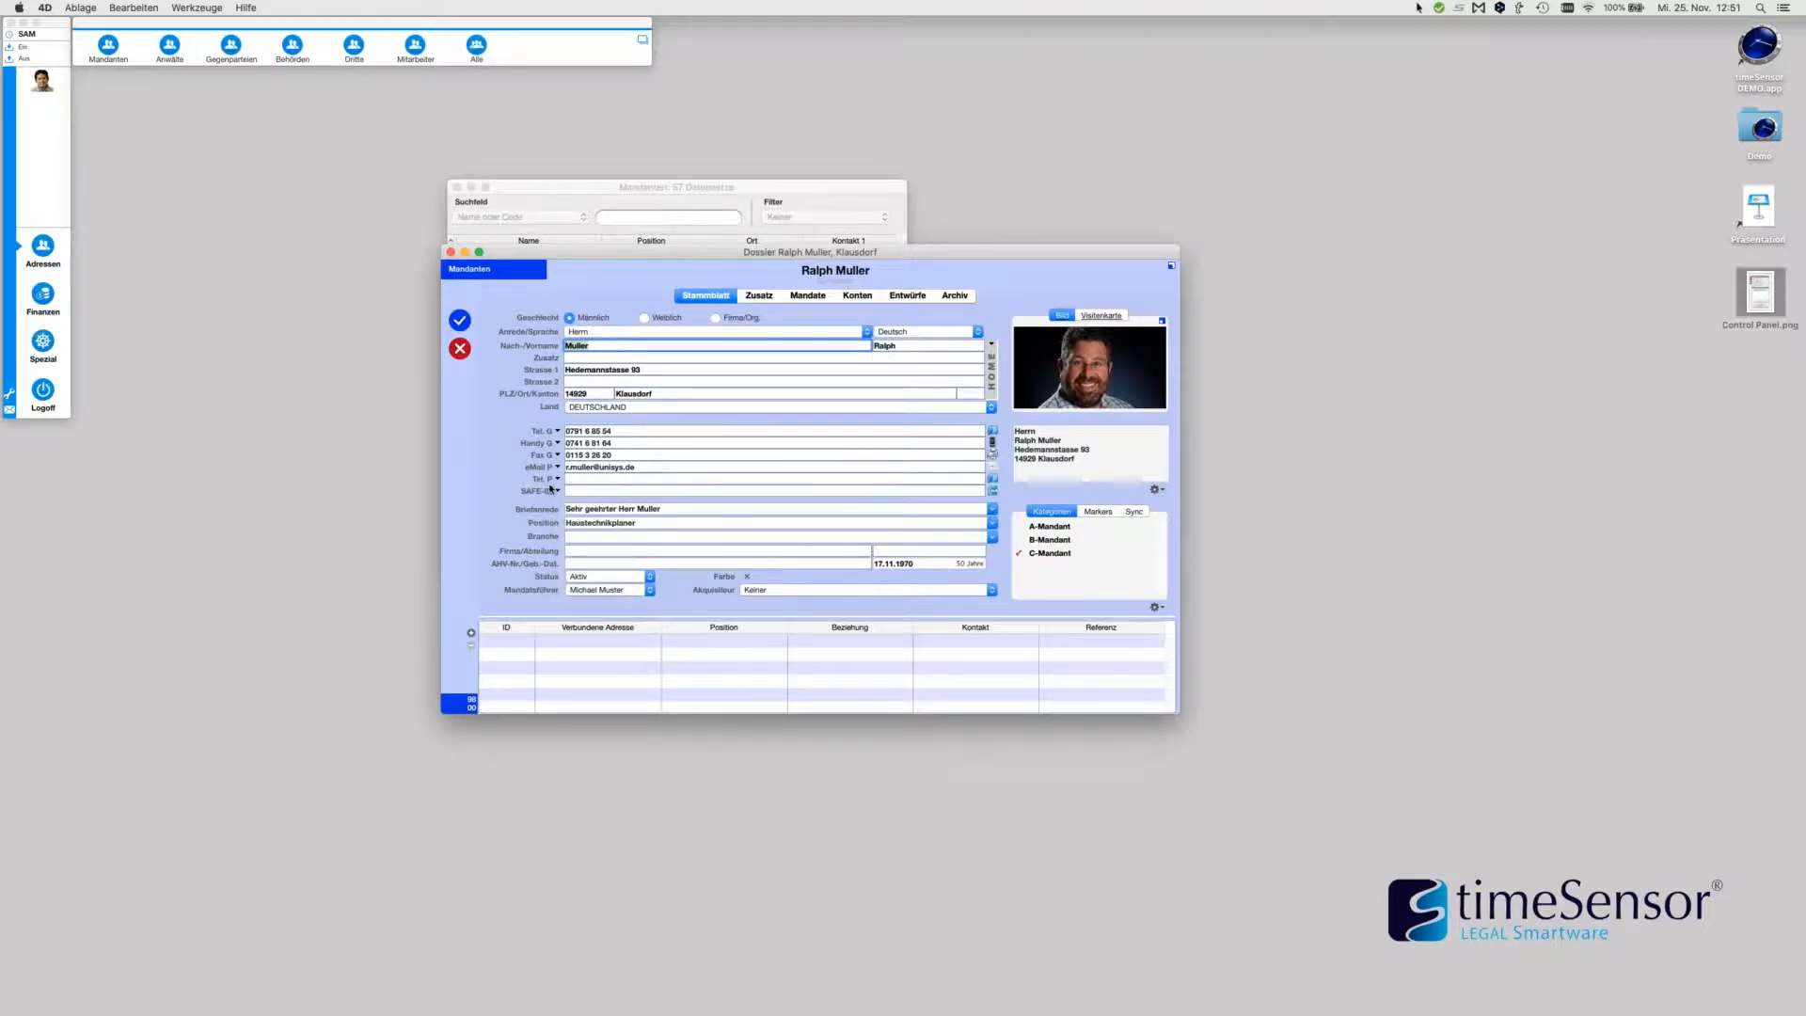
left_click(460, 349)
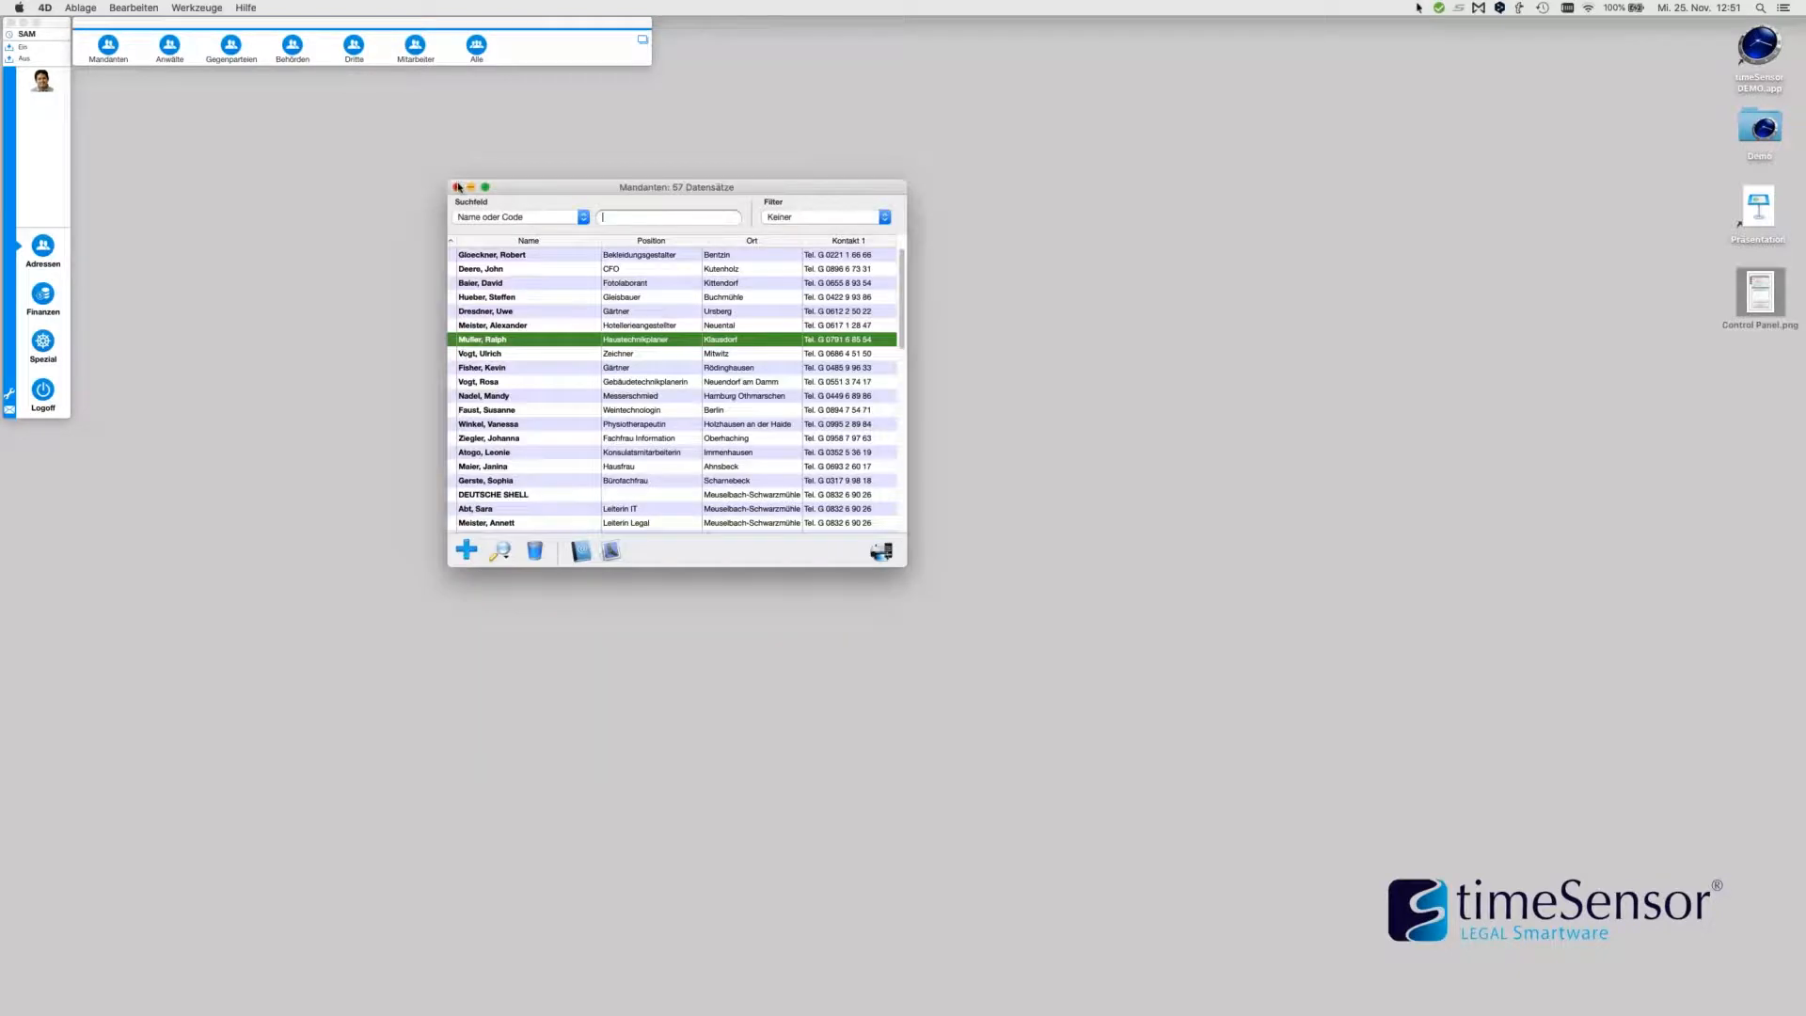
left_click(458, 187)
left_click(42, 80)
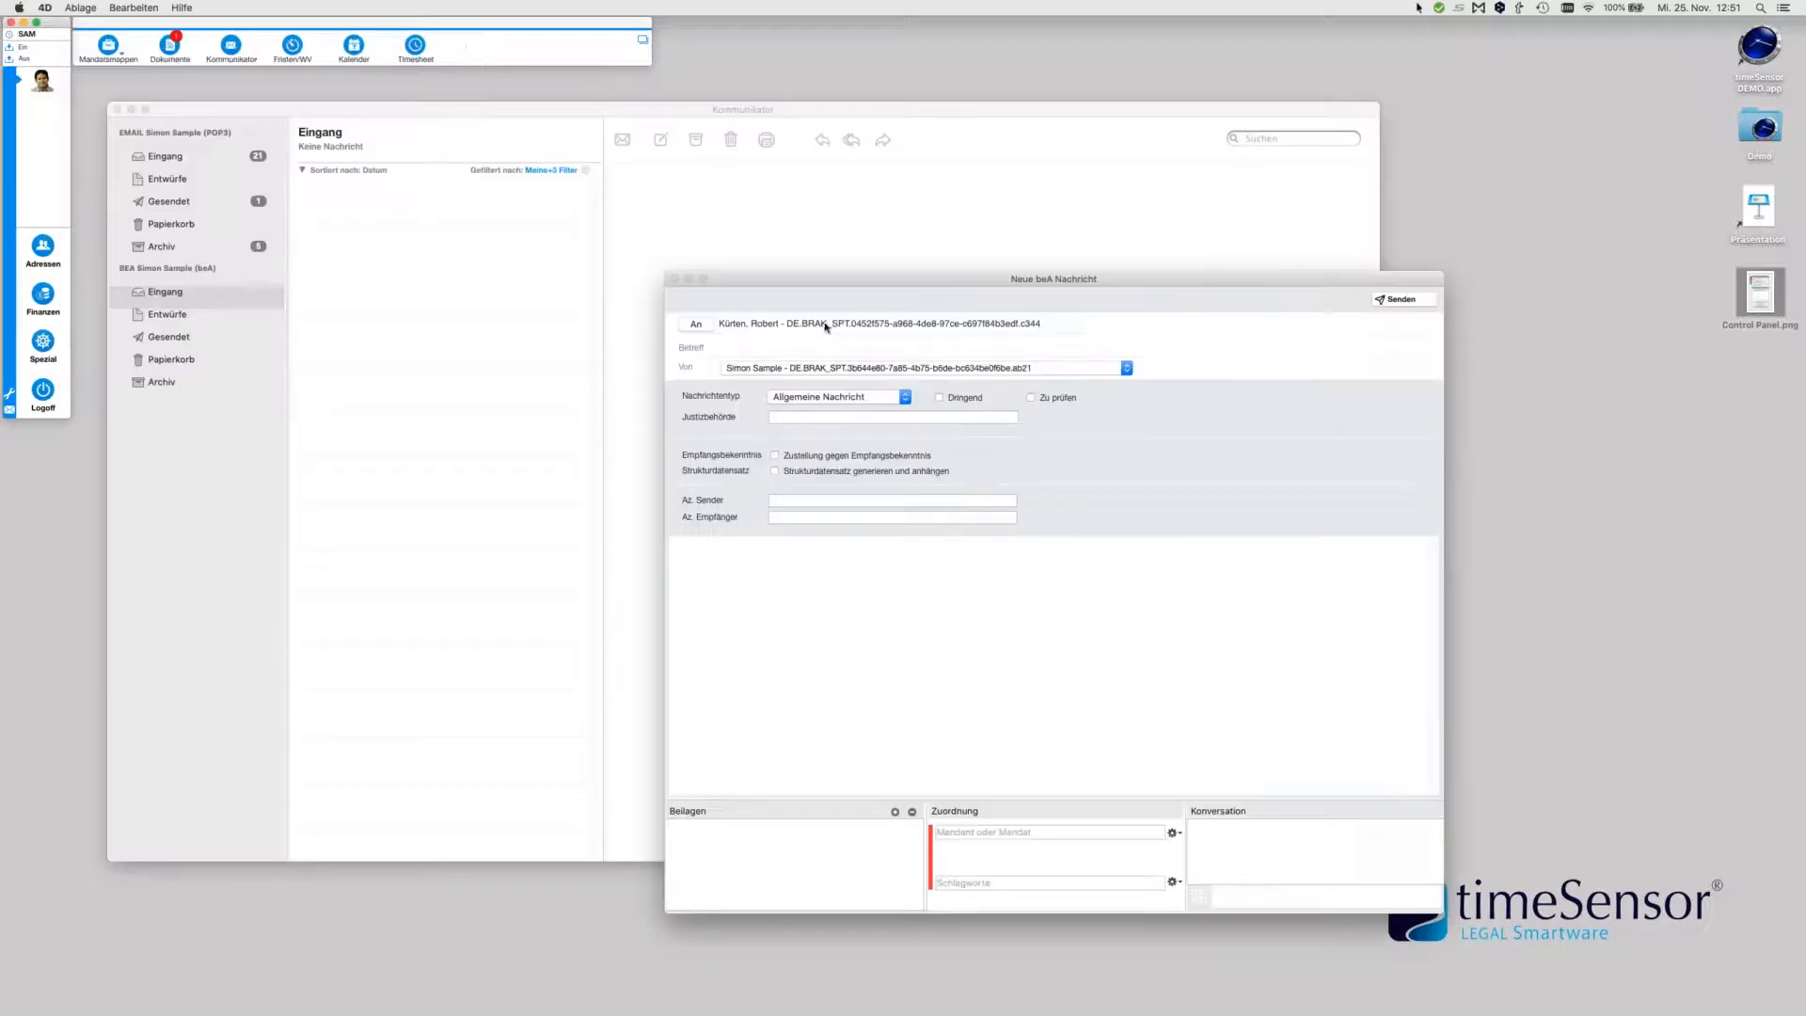
Delete the current recipient from the An field and open the beA recipient search
left_click(962, 326)
left_click_drag(1050, 324, 732, 282)
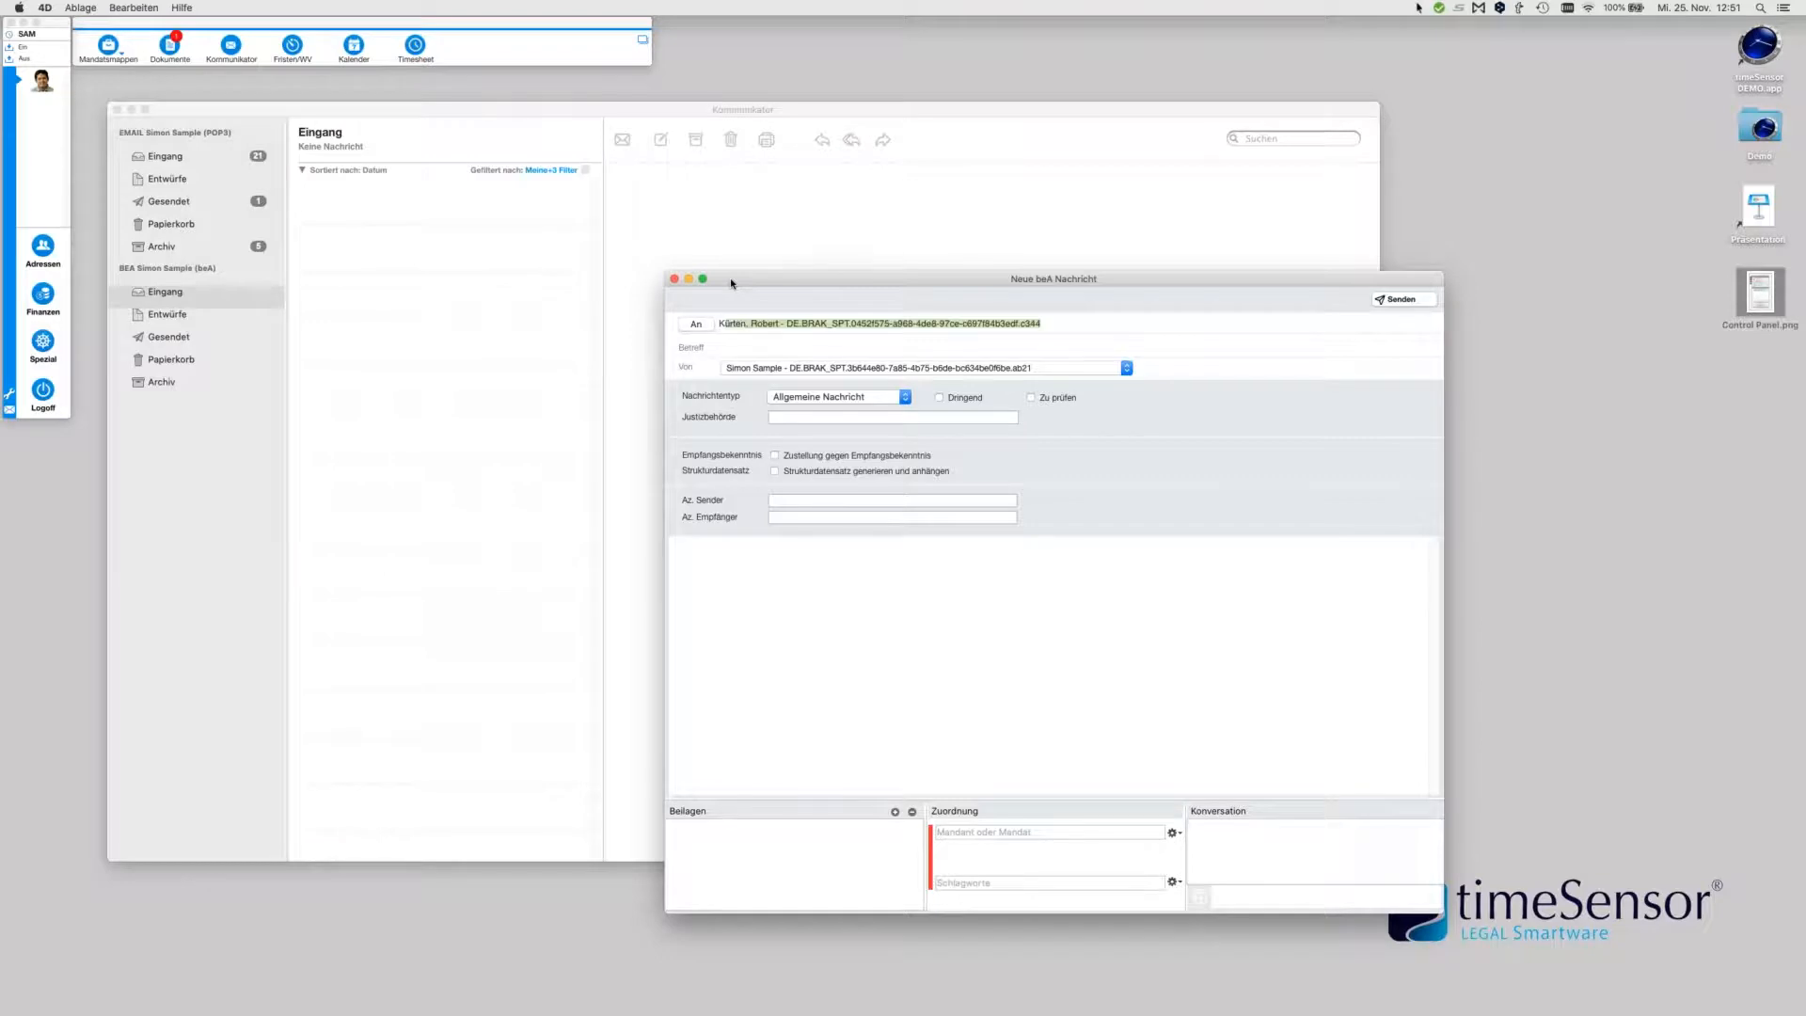
key("Tab")
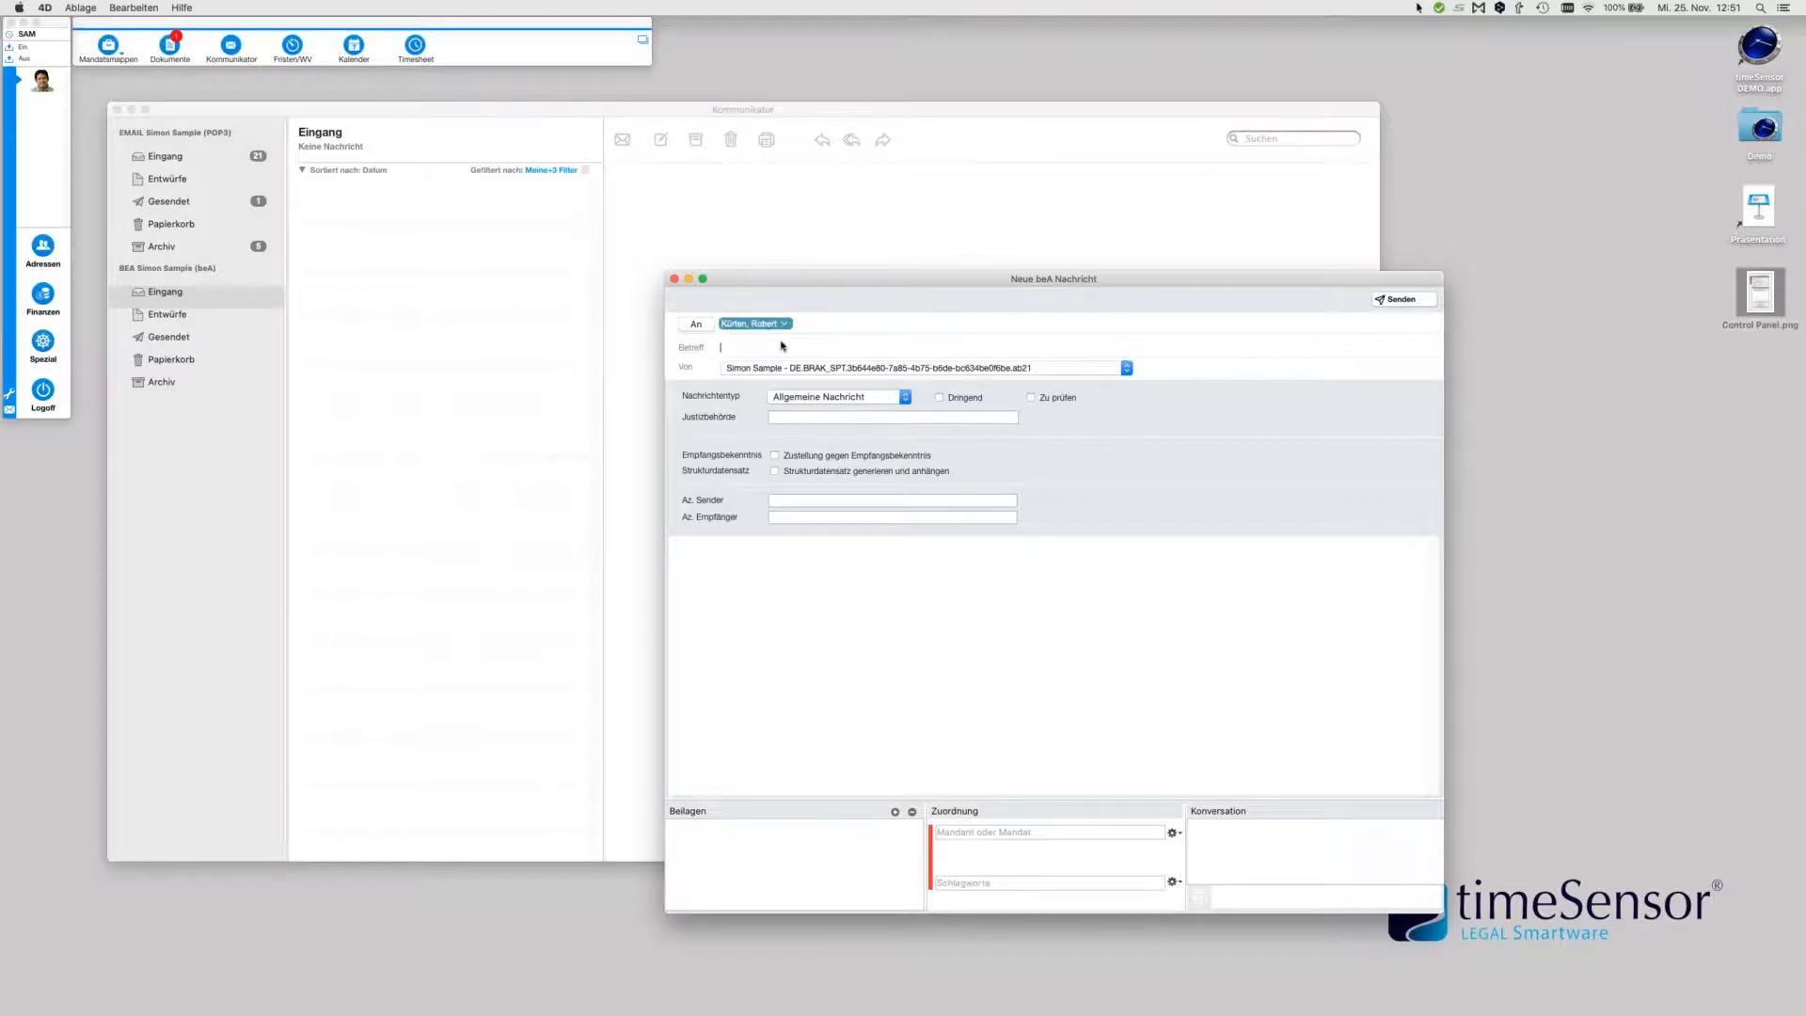
key("BackSpace")
left_click(698, 325)
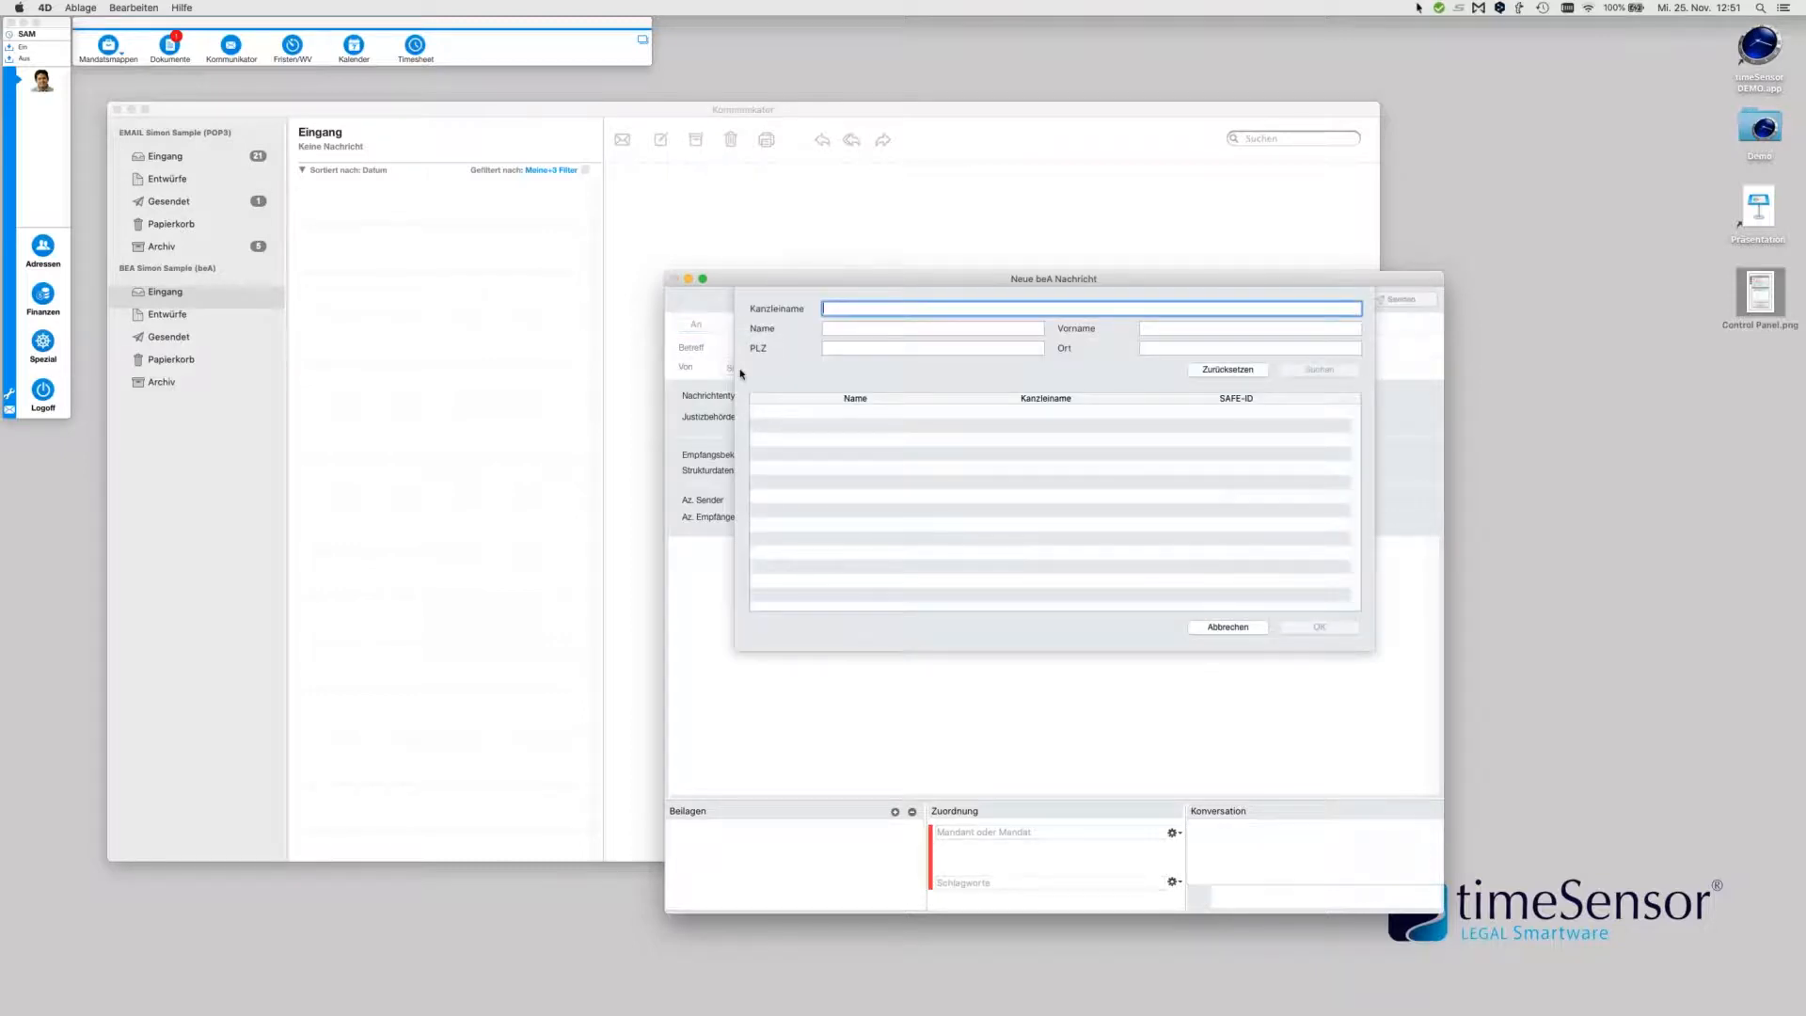
Search the beA directory for postcode 69190 and Walldorf, and set the matching entry as recipient
left_click(872, 347)
type("69190")
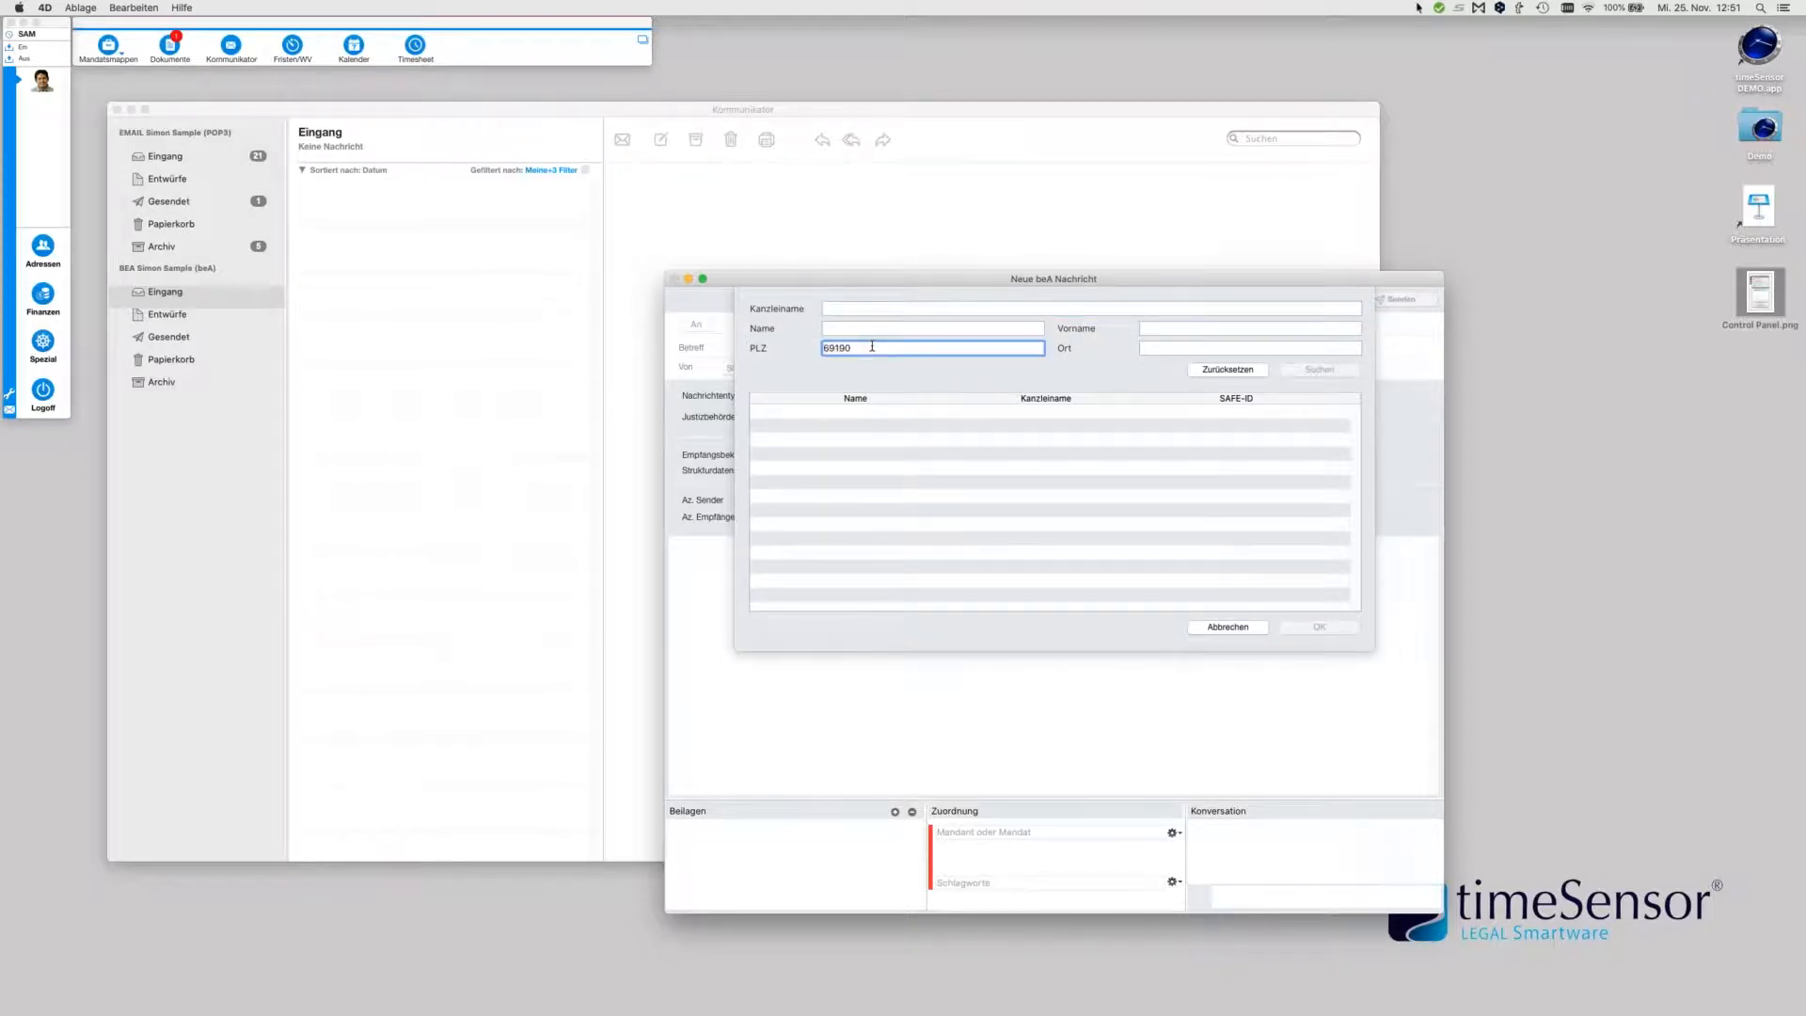
key("Tab")
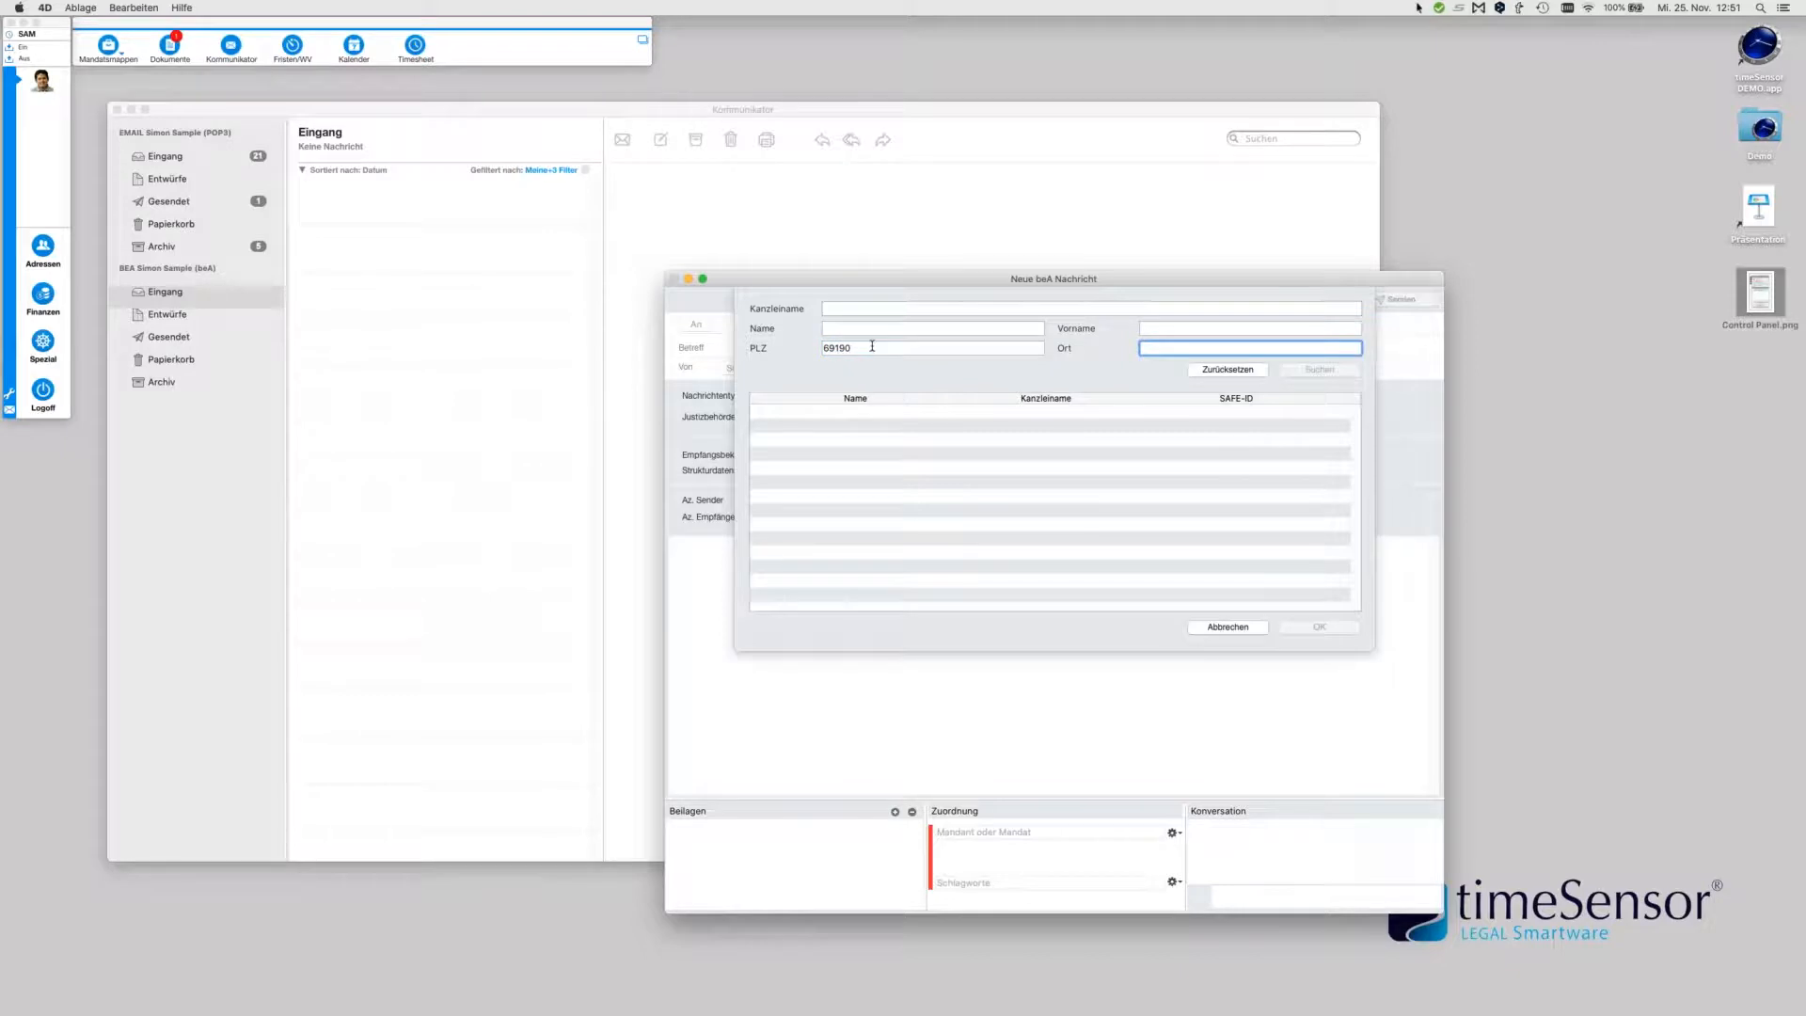
type("Walldorf")
left_click(1327, 370)
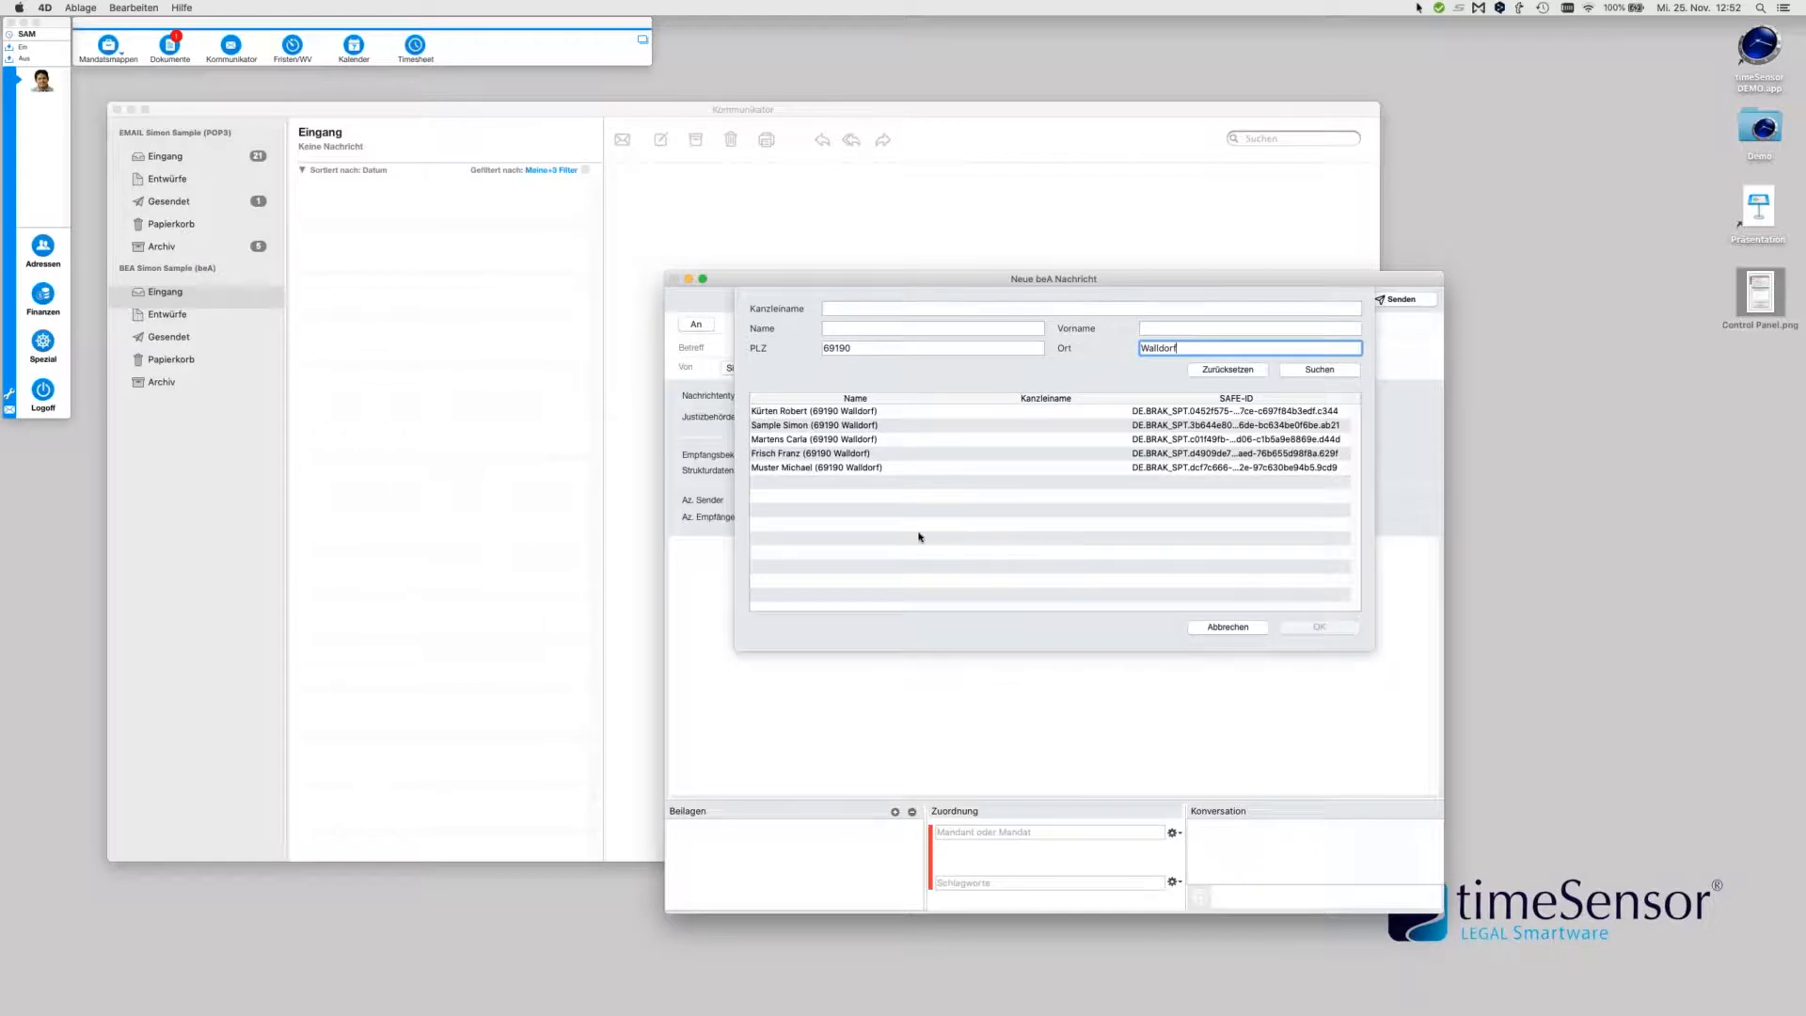
left_click(825, 413)
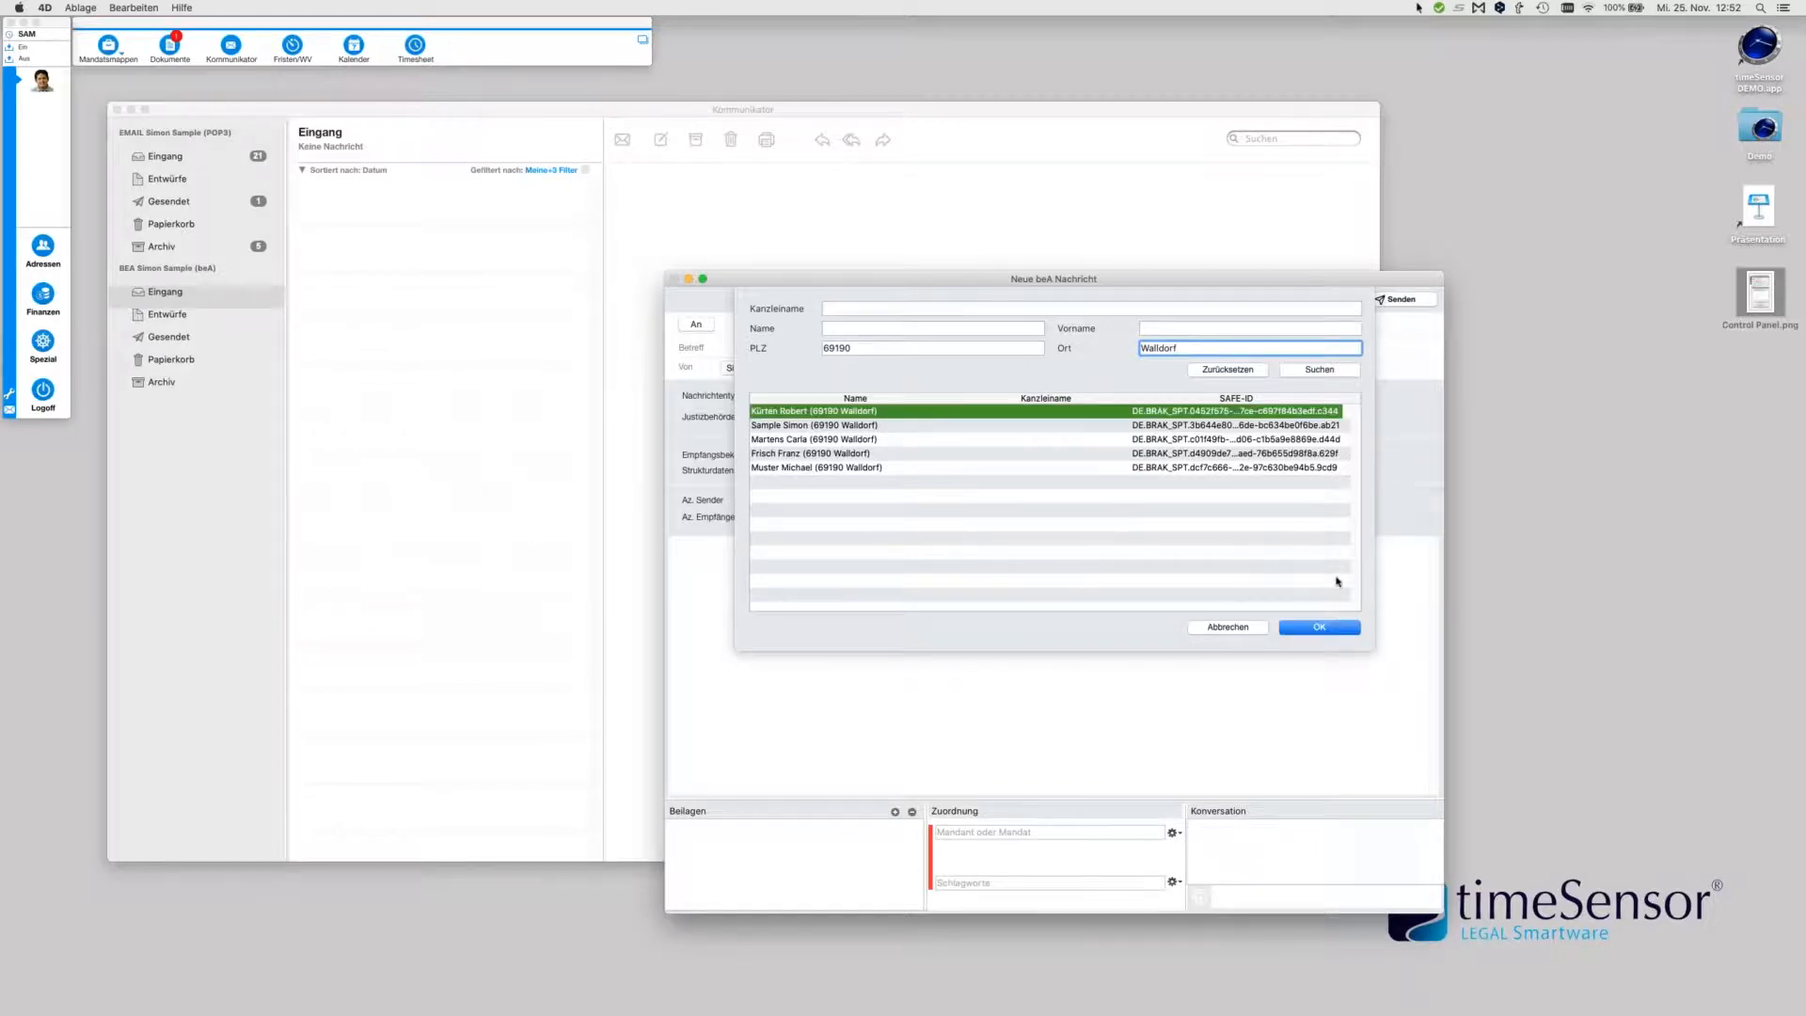
left_click(1315, 629)
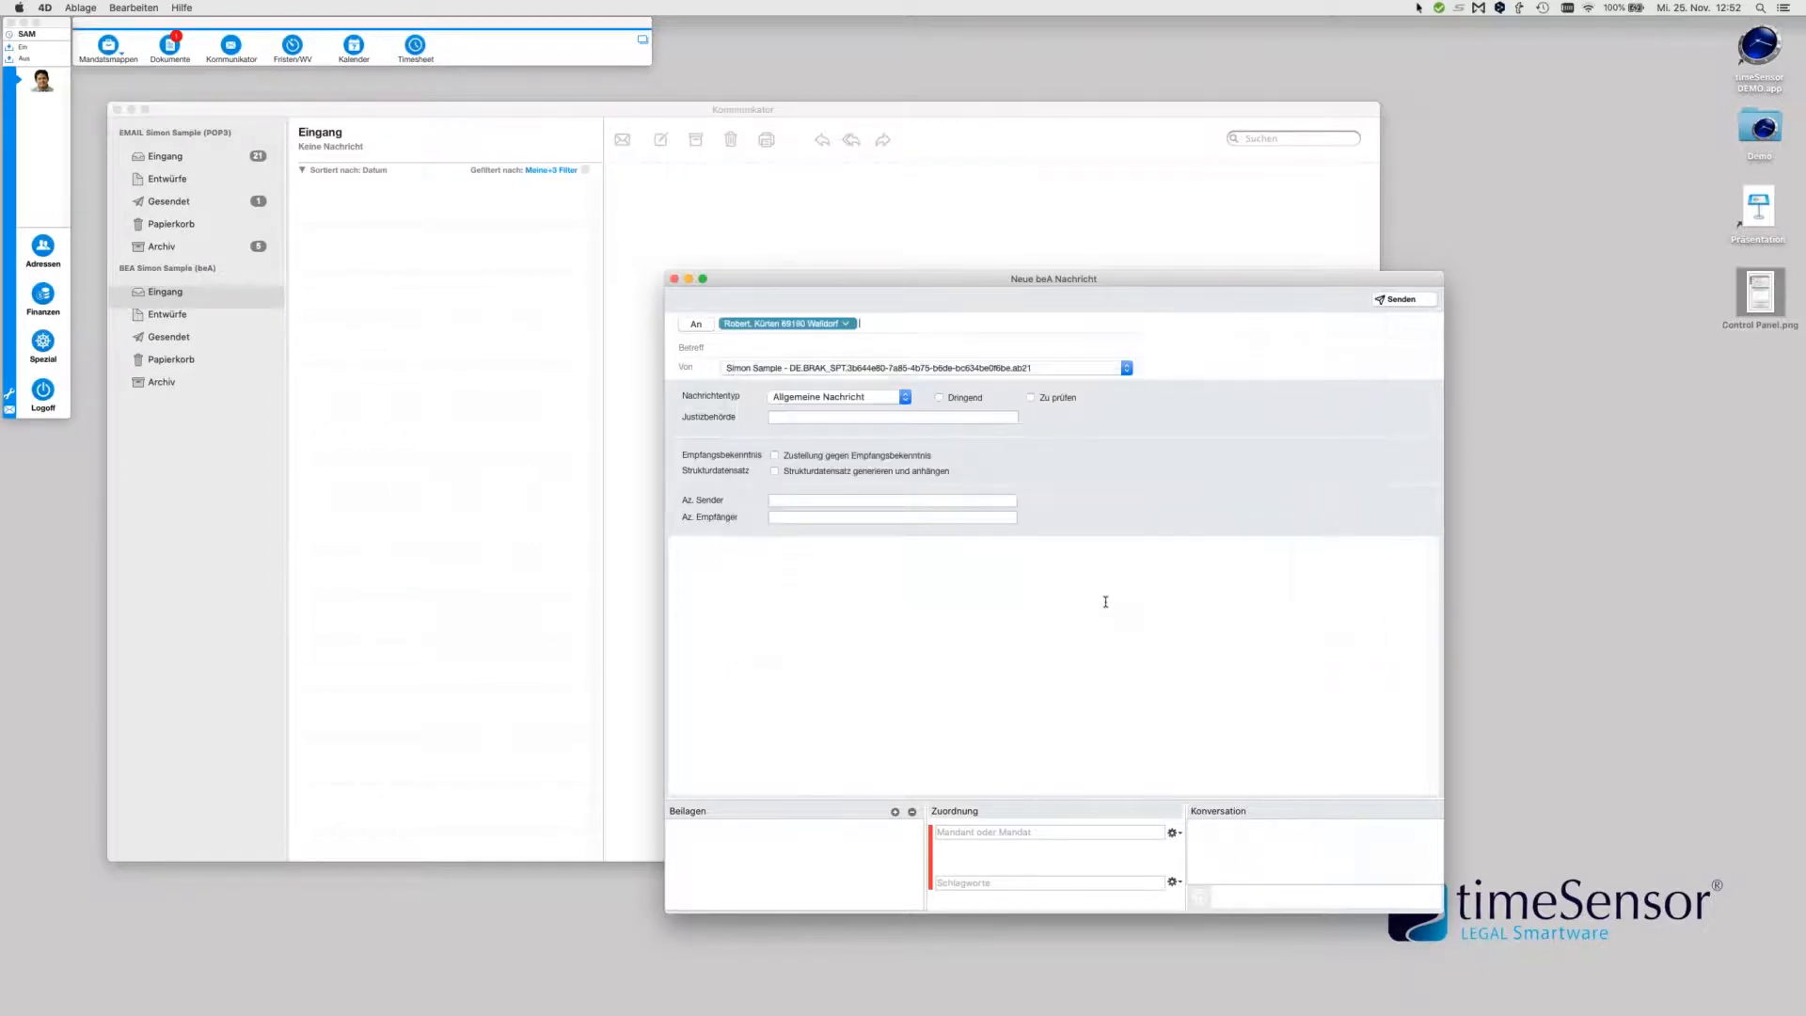
Enter subject 'Testnachricht von 12h 52', choose Amtsgericht Aachen as court, and send via beA
left_click(767, 346)
type("Testnachricht von 12h 52")
left_click(865, 398)
left_click(865, 398)
type("aach")
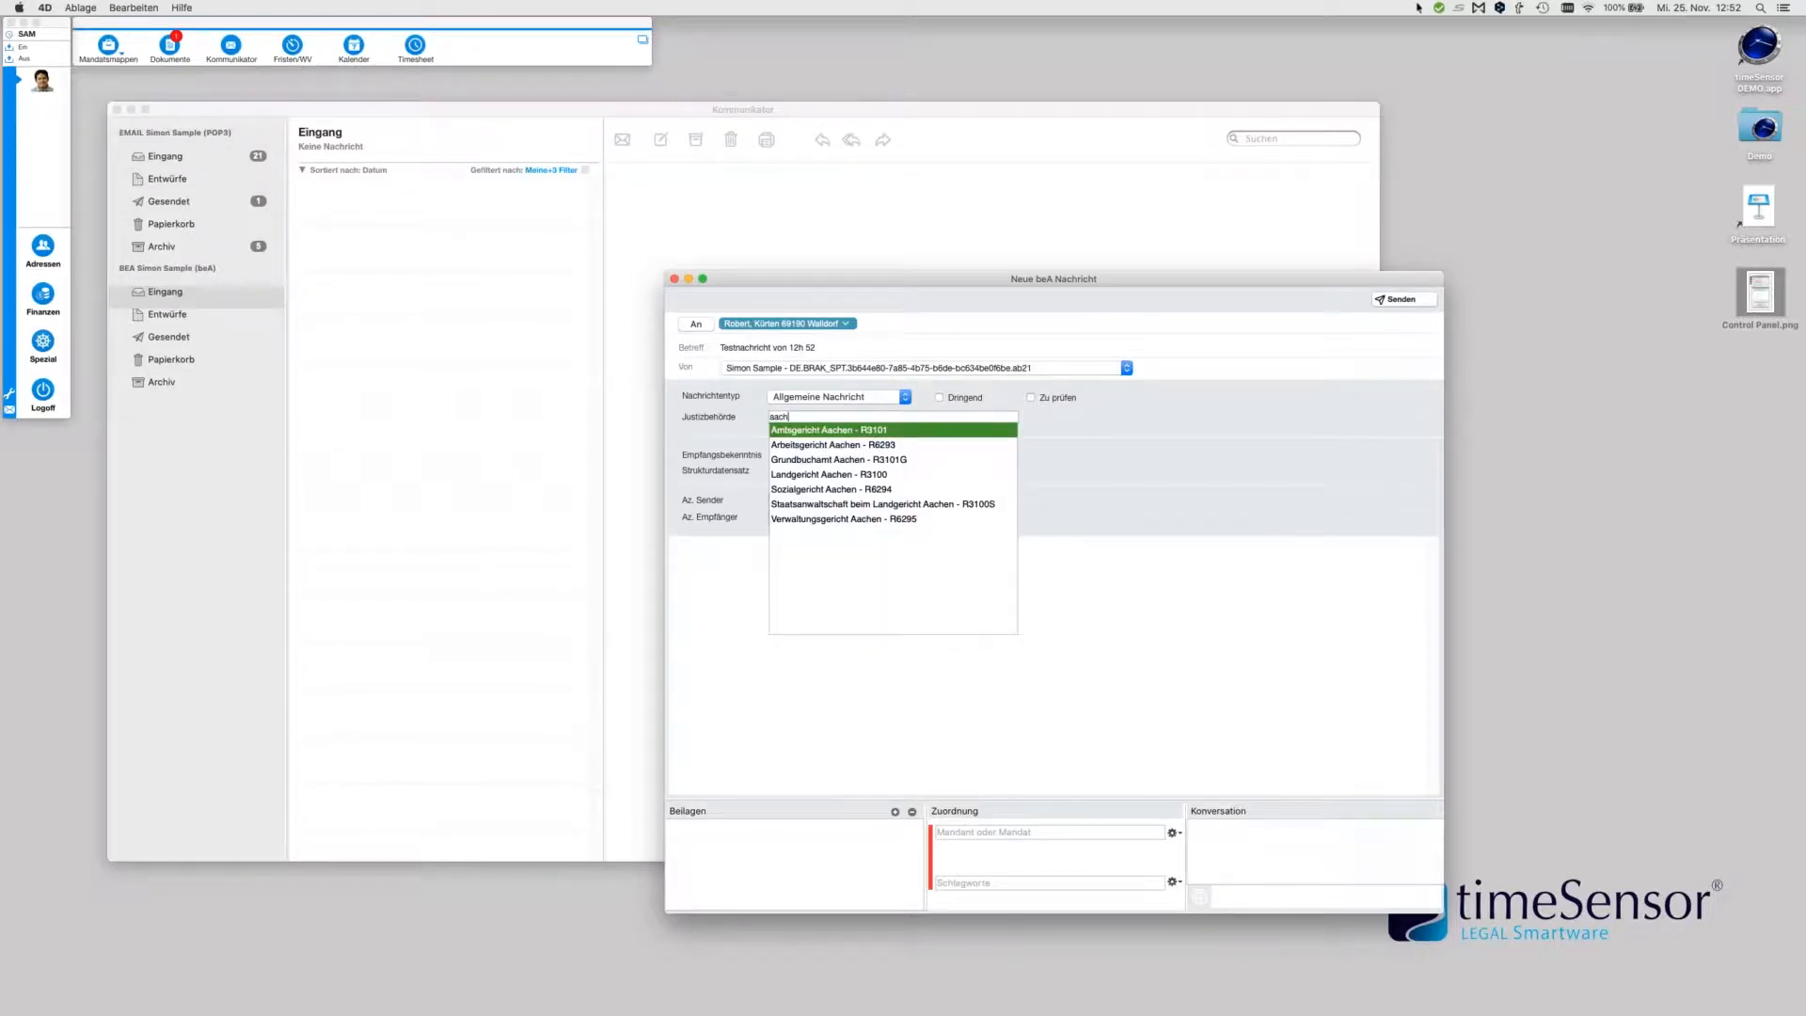
left_click(840, 433)
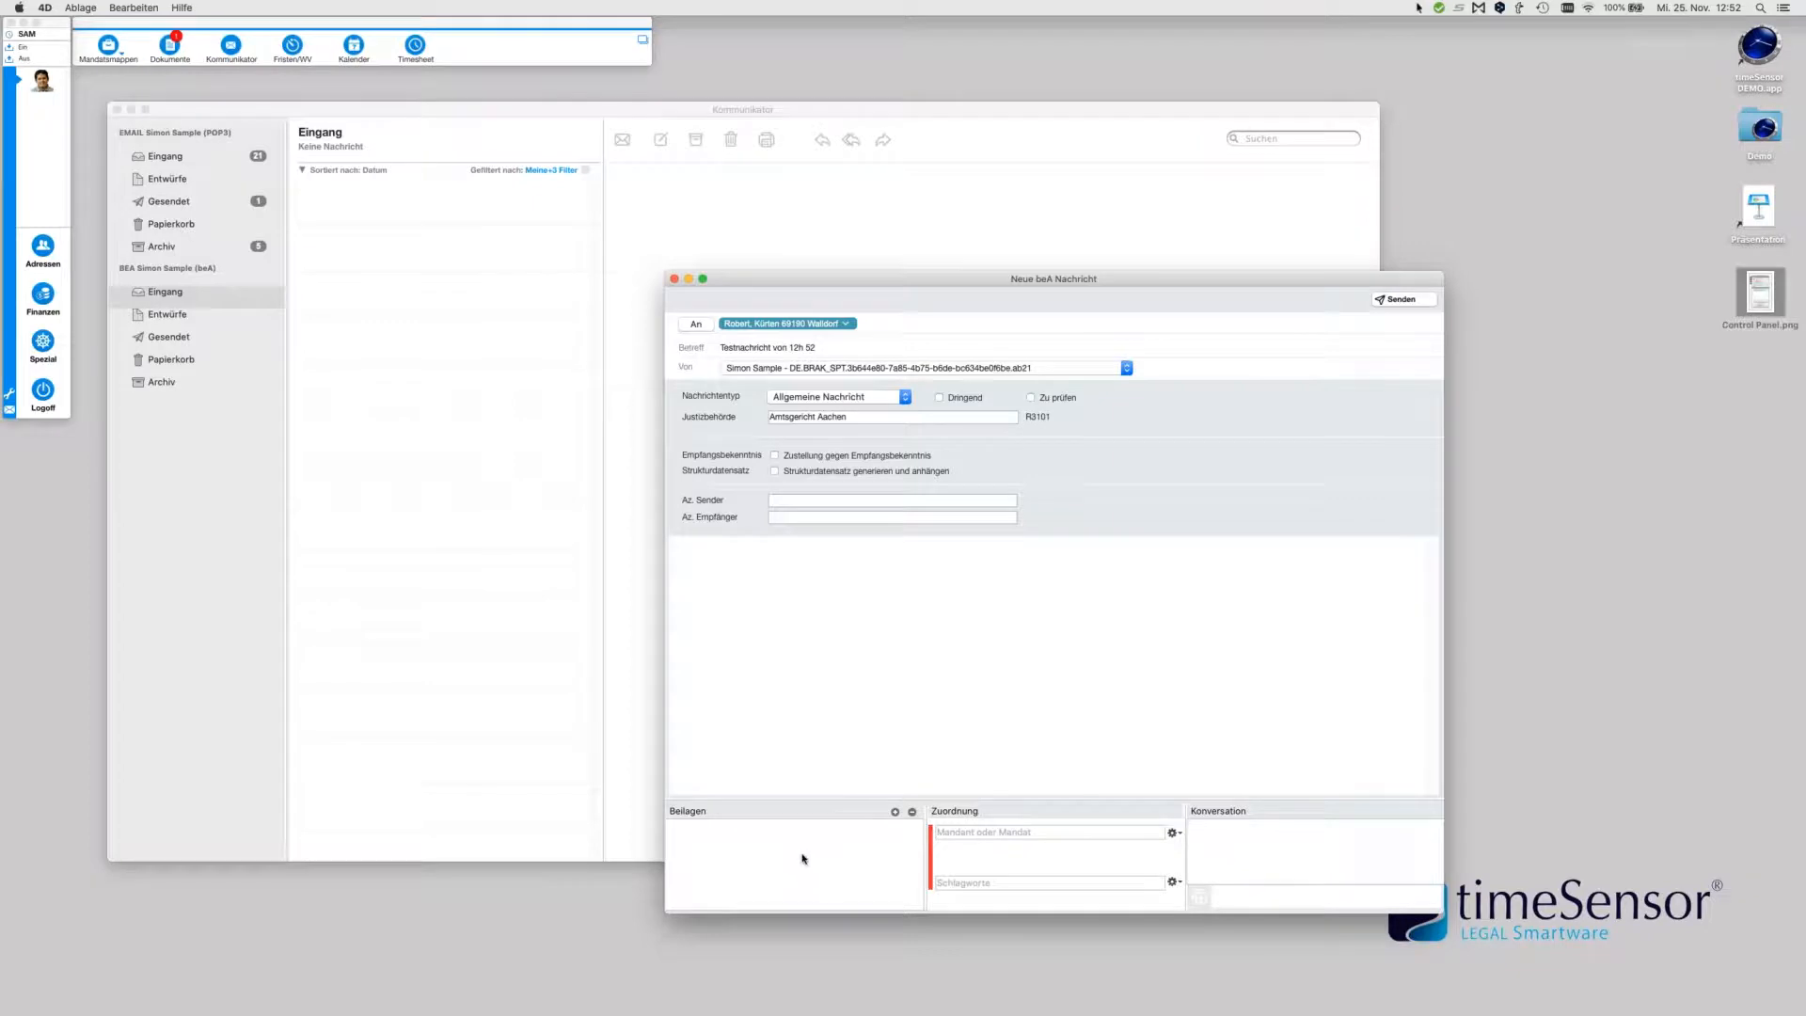
left_click(1400, 301)
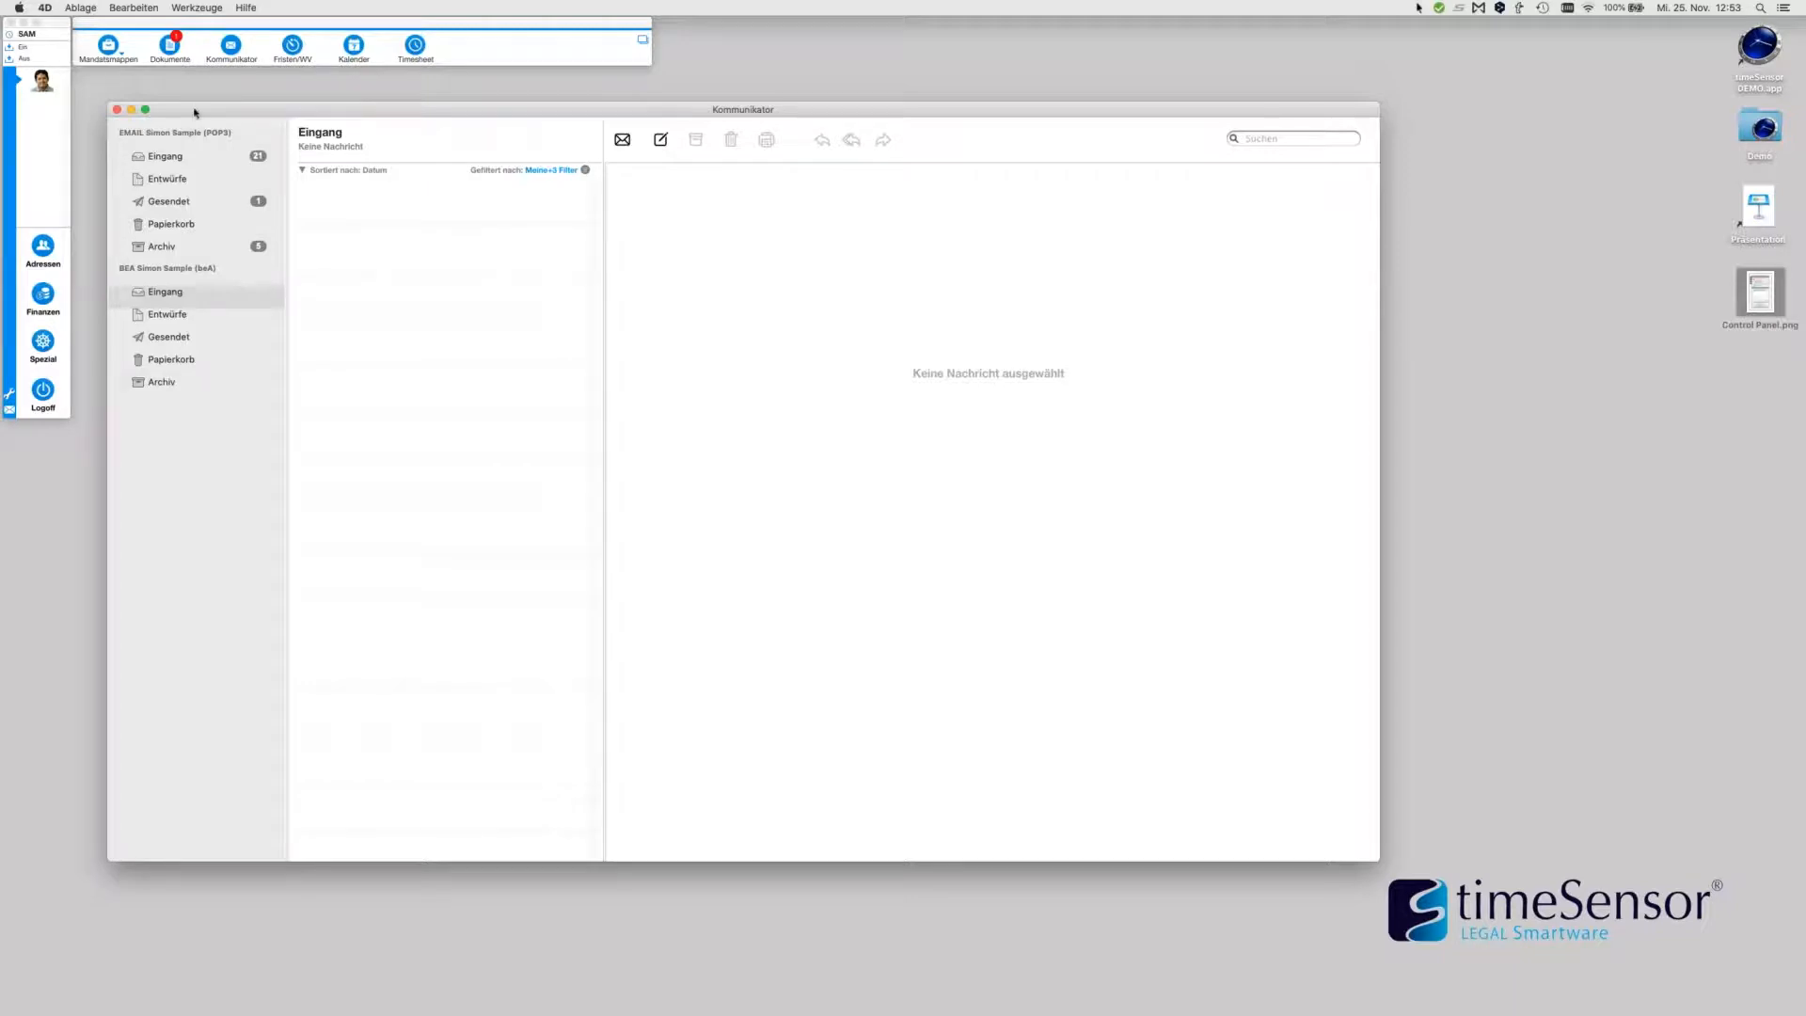
Open the BILFINGER BERGER AG case file 033|20, enlarge it, and preview the Schriftsatz attachments
left_click(108, 49)
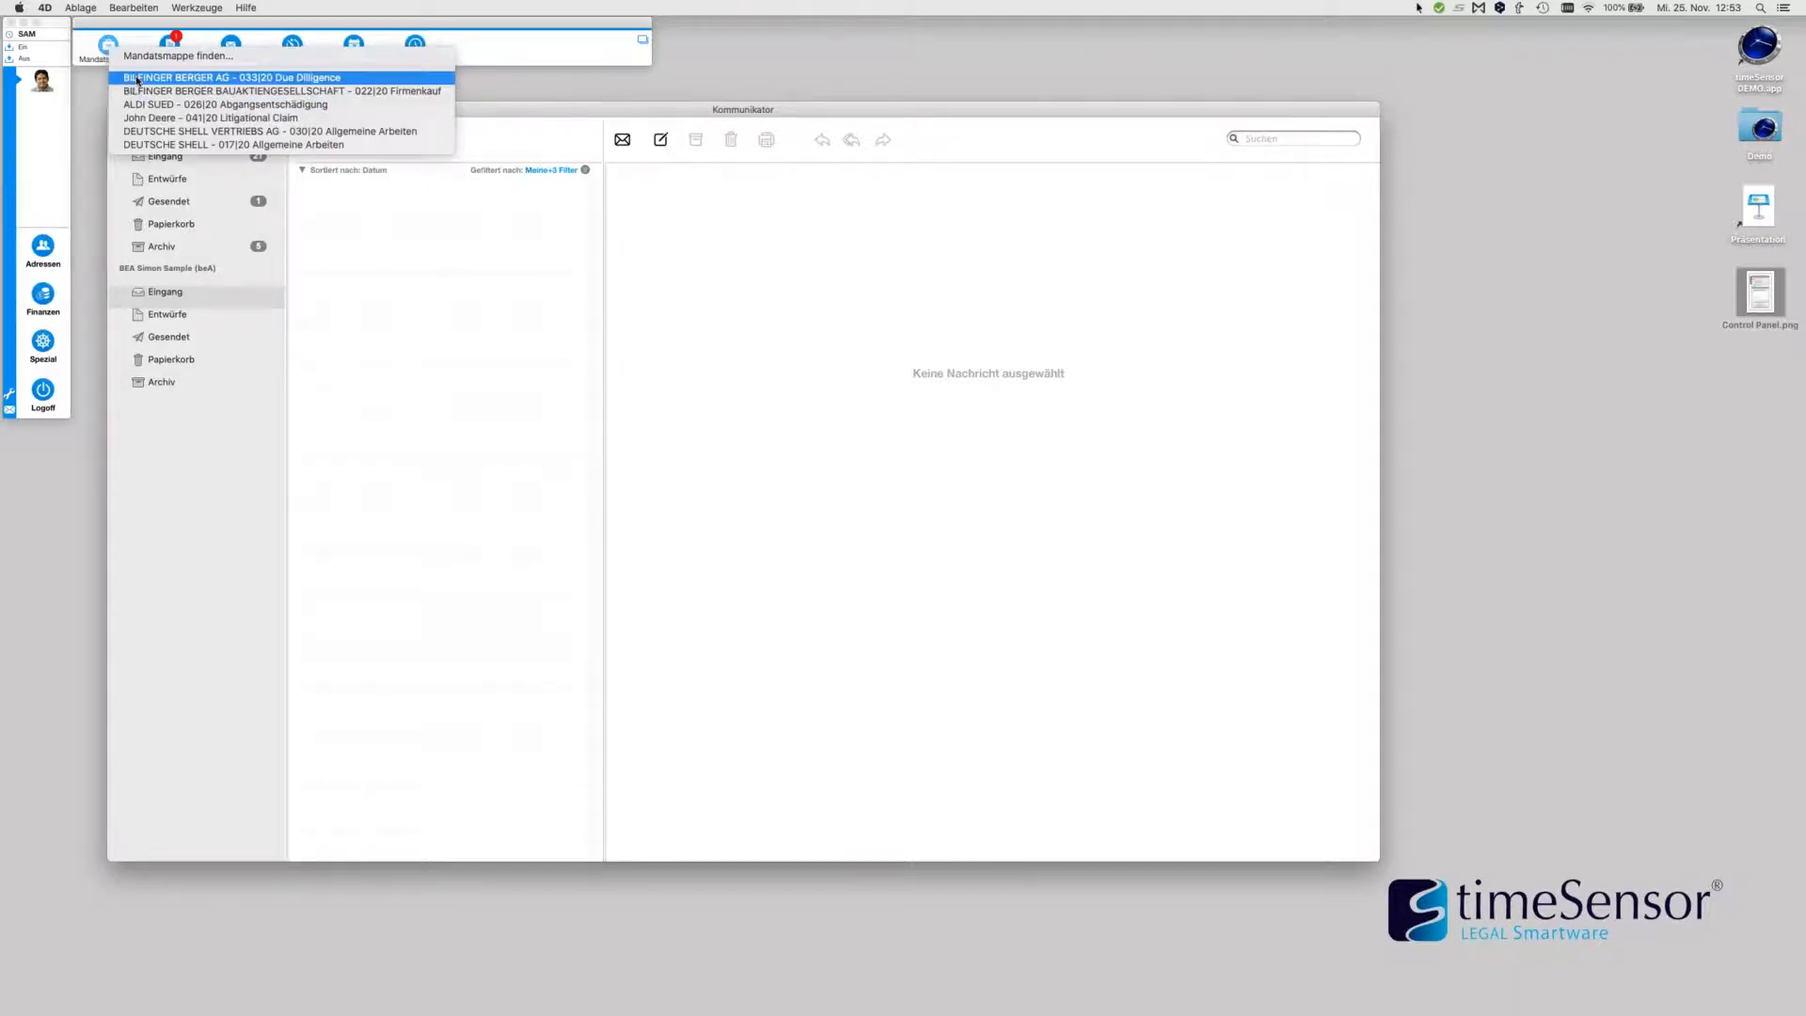
left_click(138, 79)
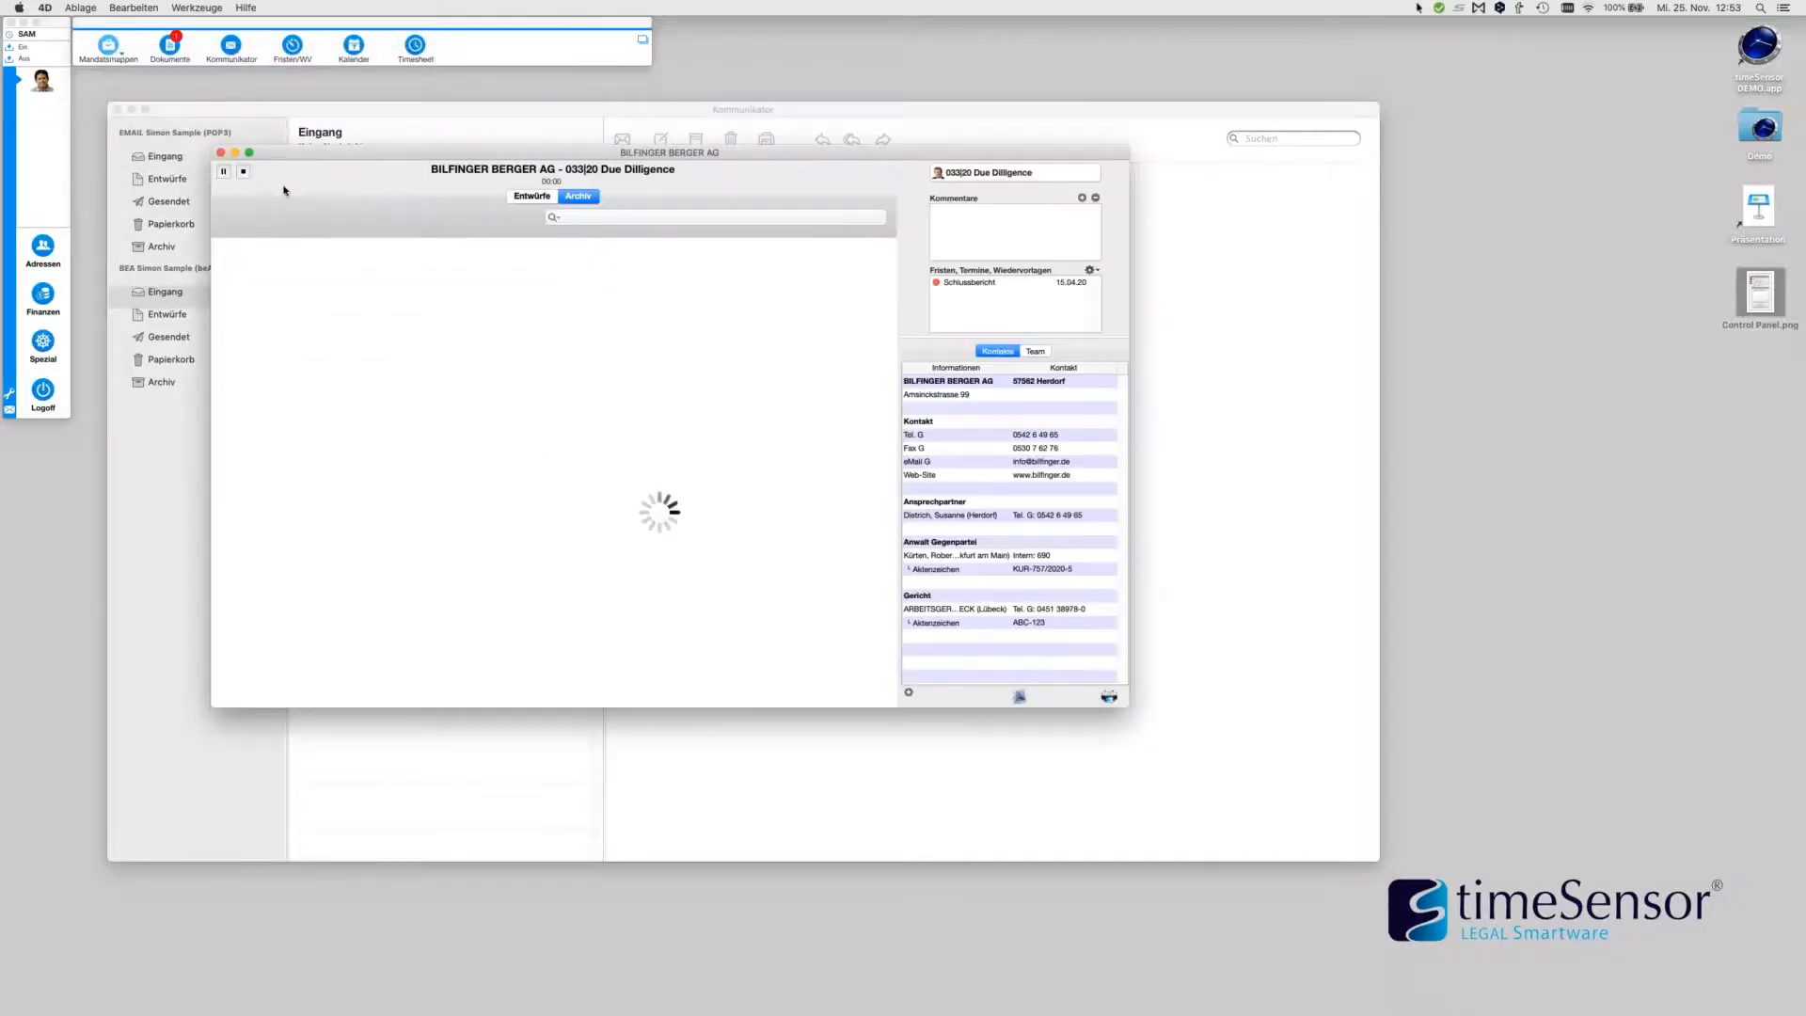
left_click_drag(1126, 704, 1514, 928)
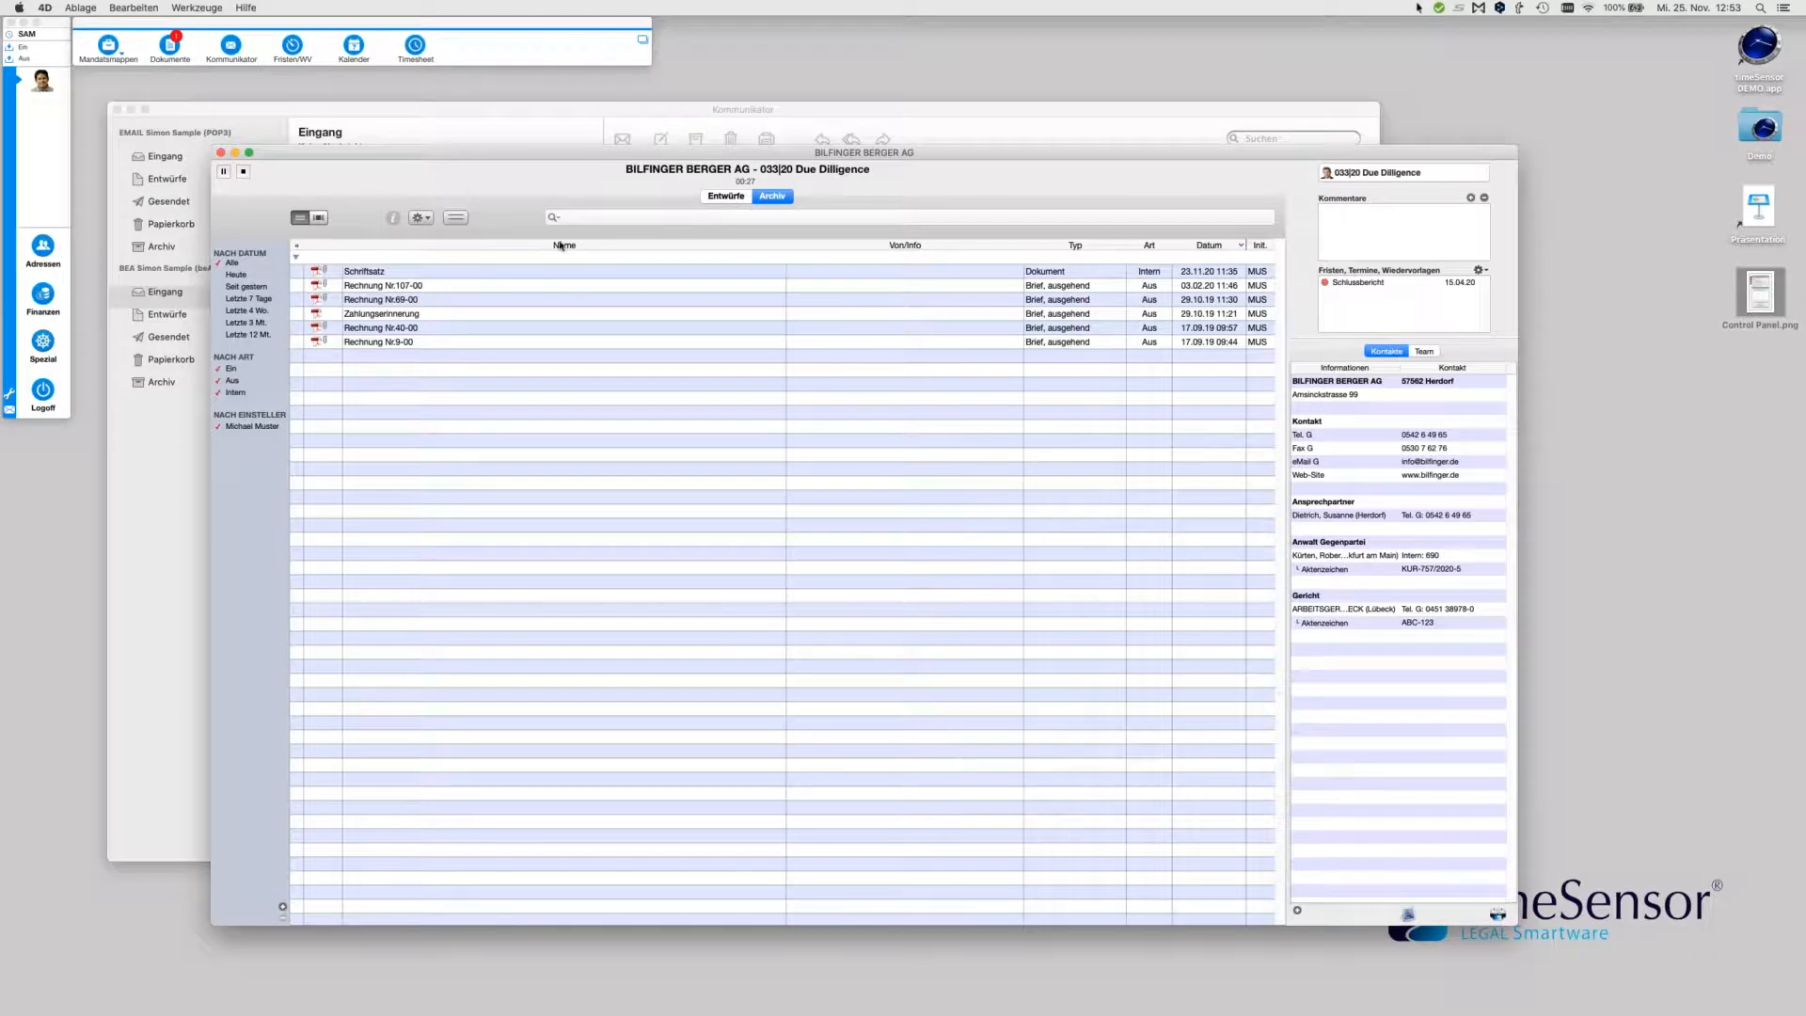
left_click(382, 275)
left_click(320, 217)
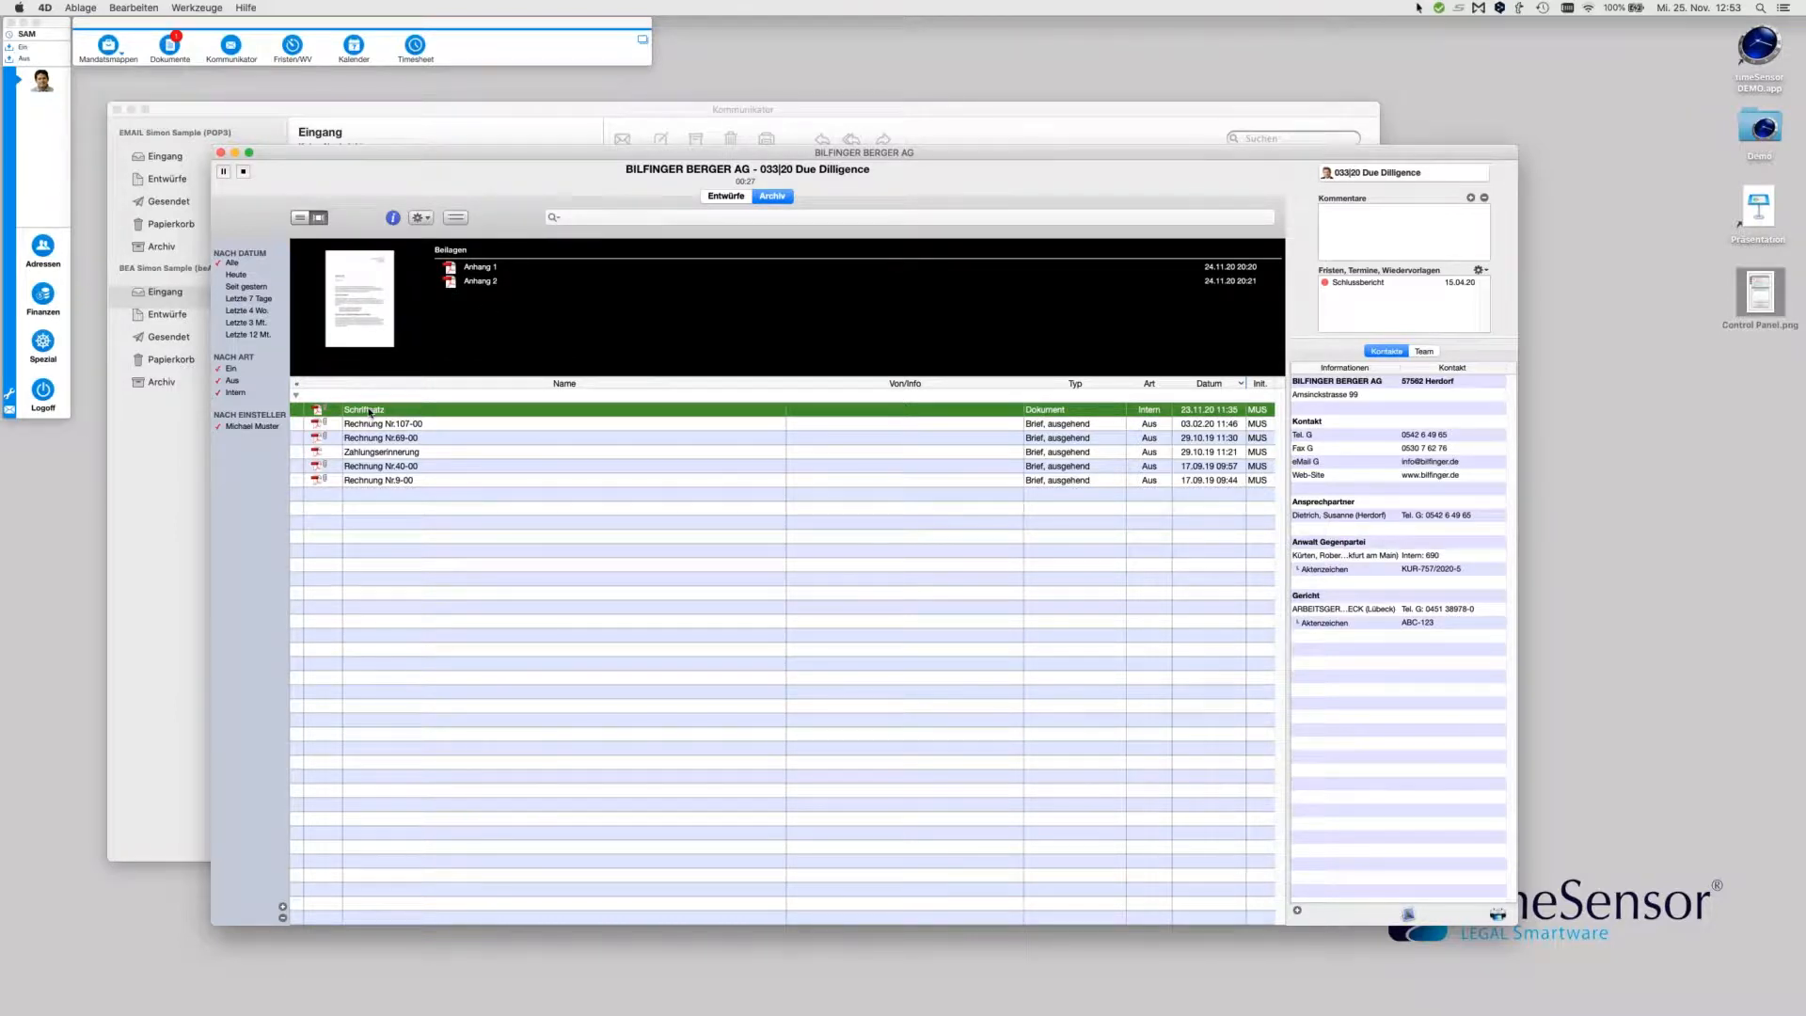
Send the Schriftsatz with its attachments per beA through the Kommunikator
right_click(370, 412)
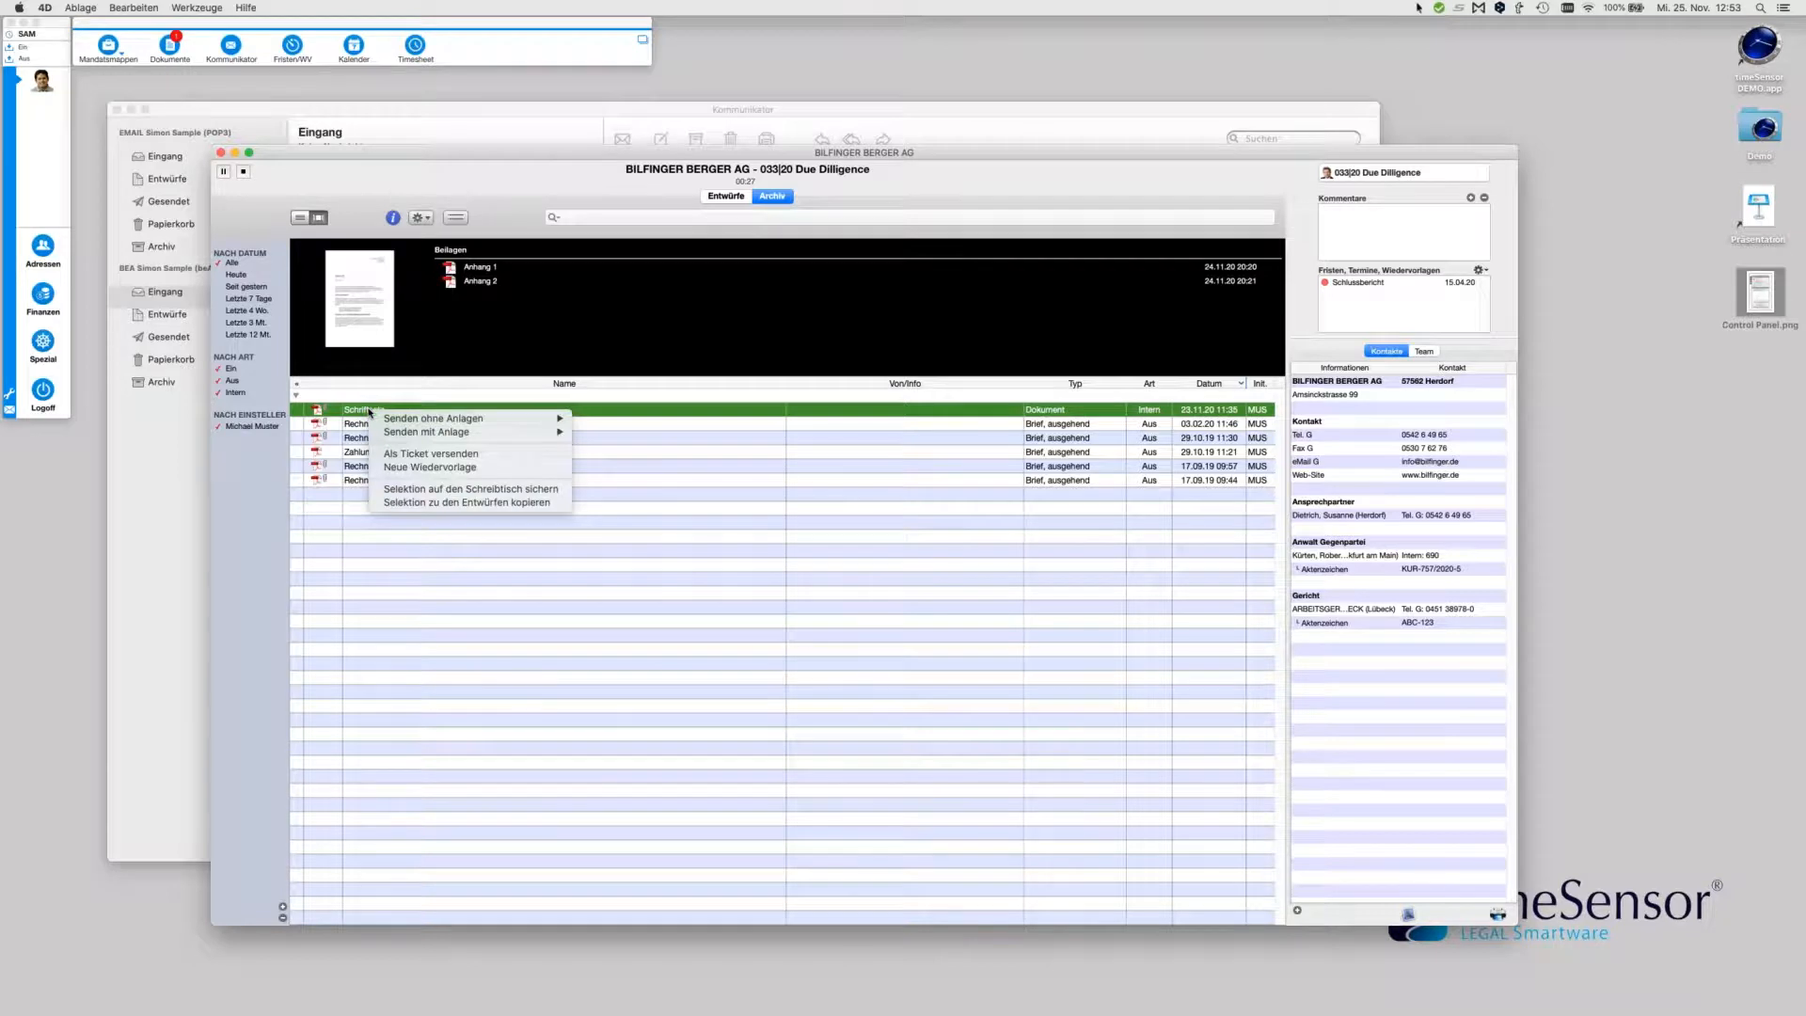
mouse_move(394, 433)
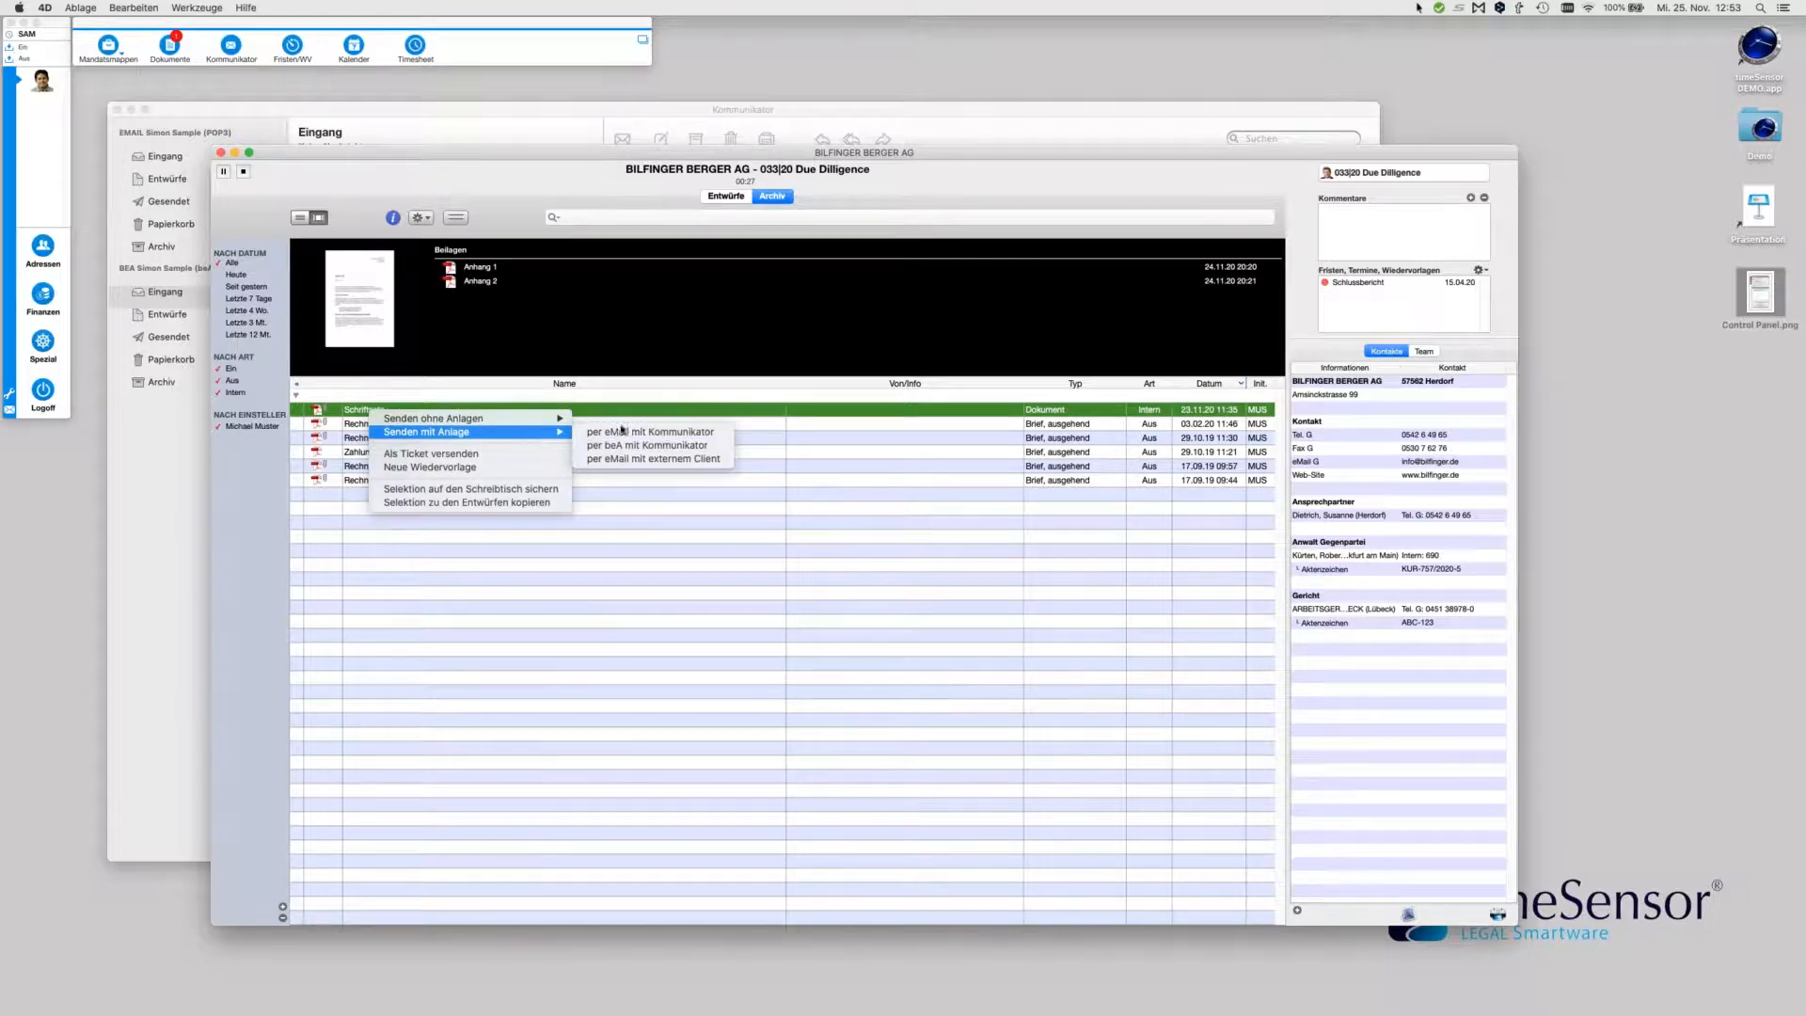
left_click(697, 450)
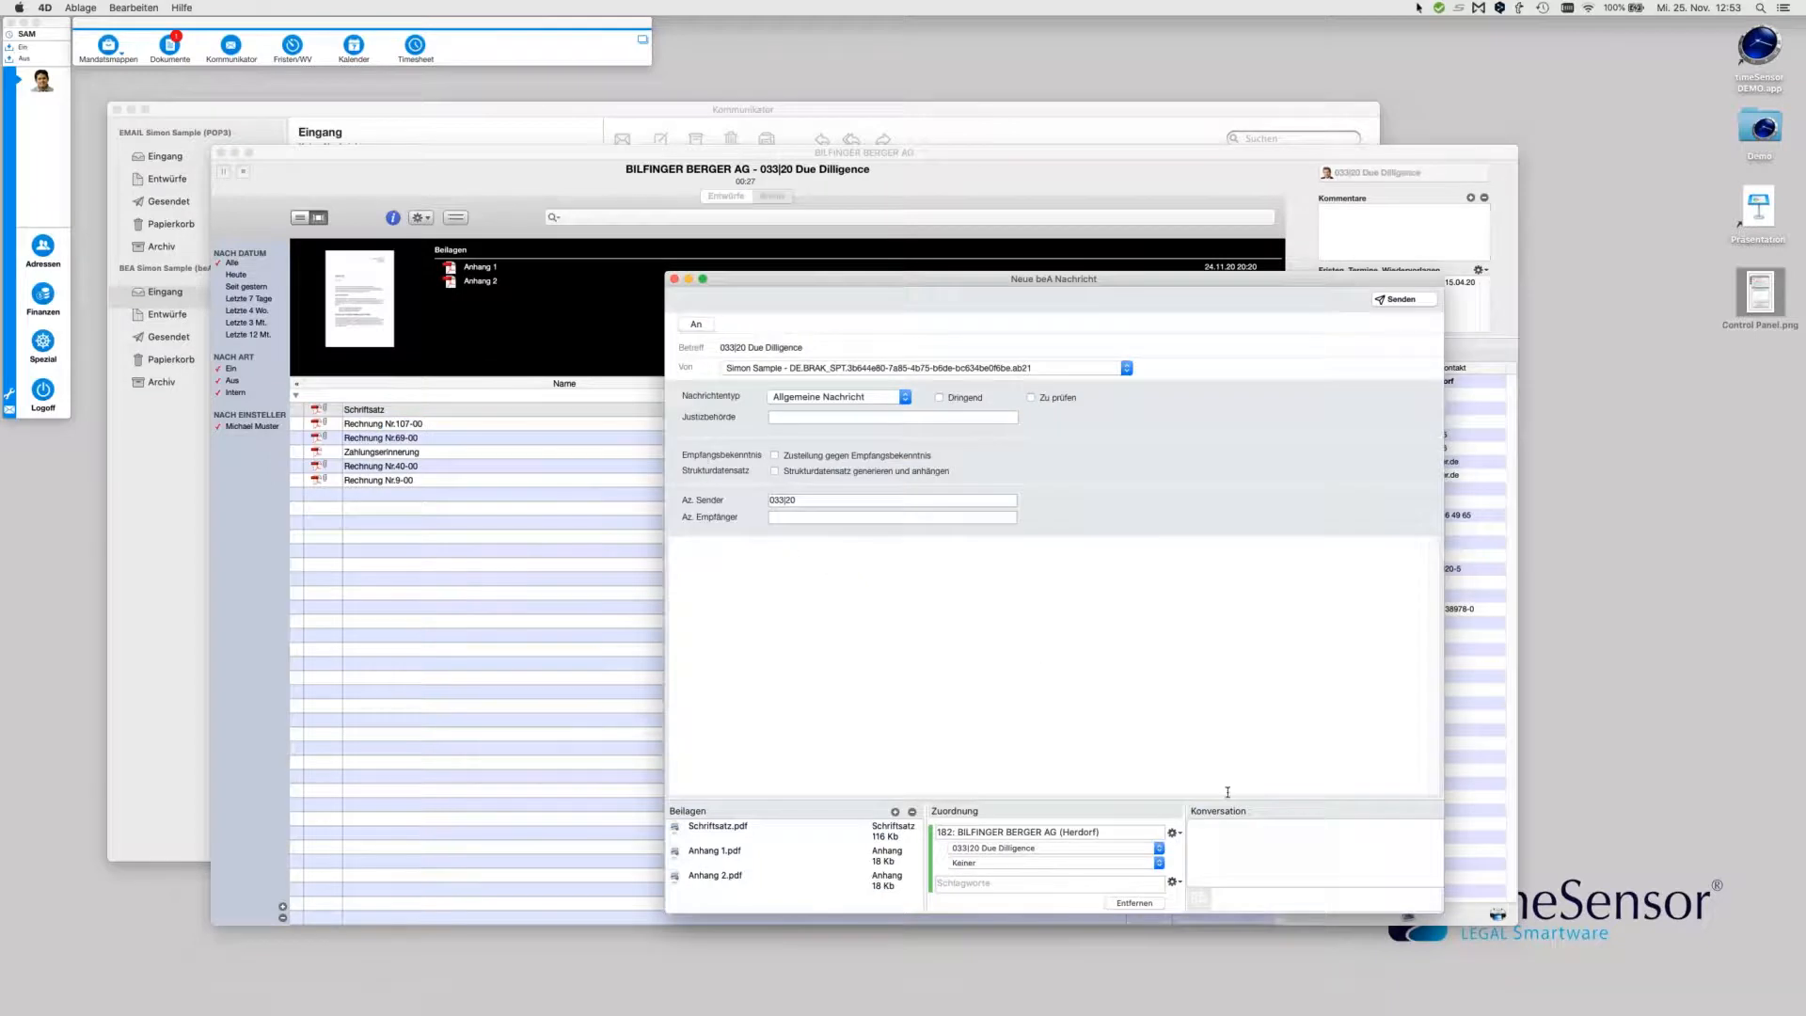
Enlarge the new 033|20 beA message, then close it choosing Nicht sichern
left_click_drag(1444, 912, 1482, 943)
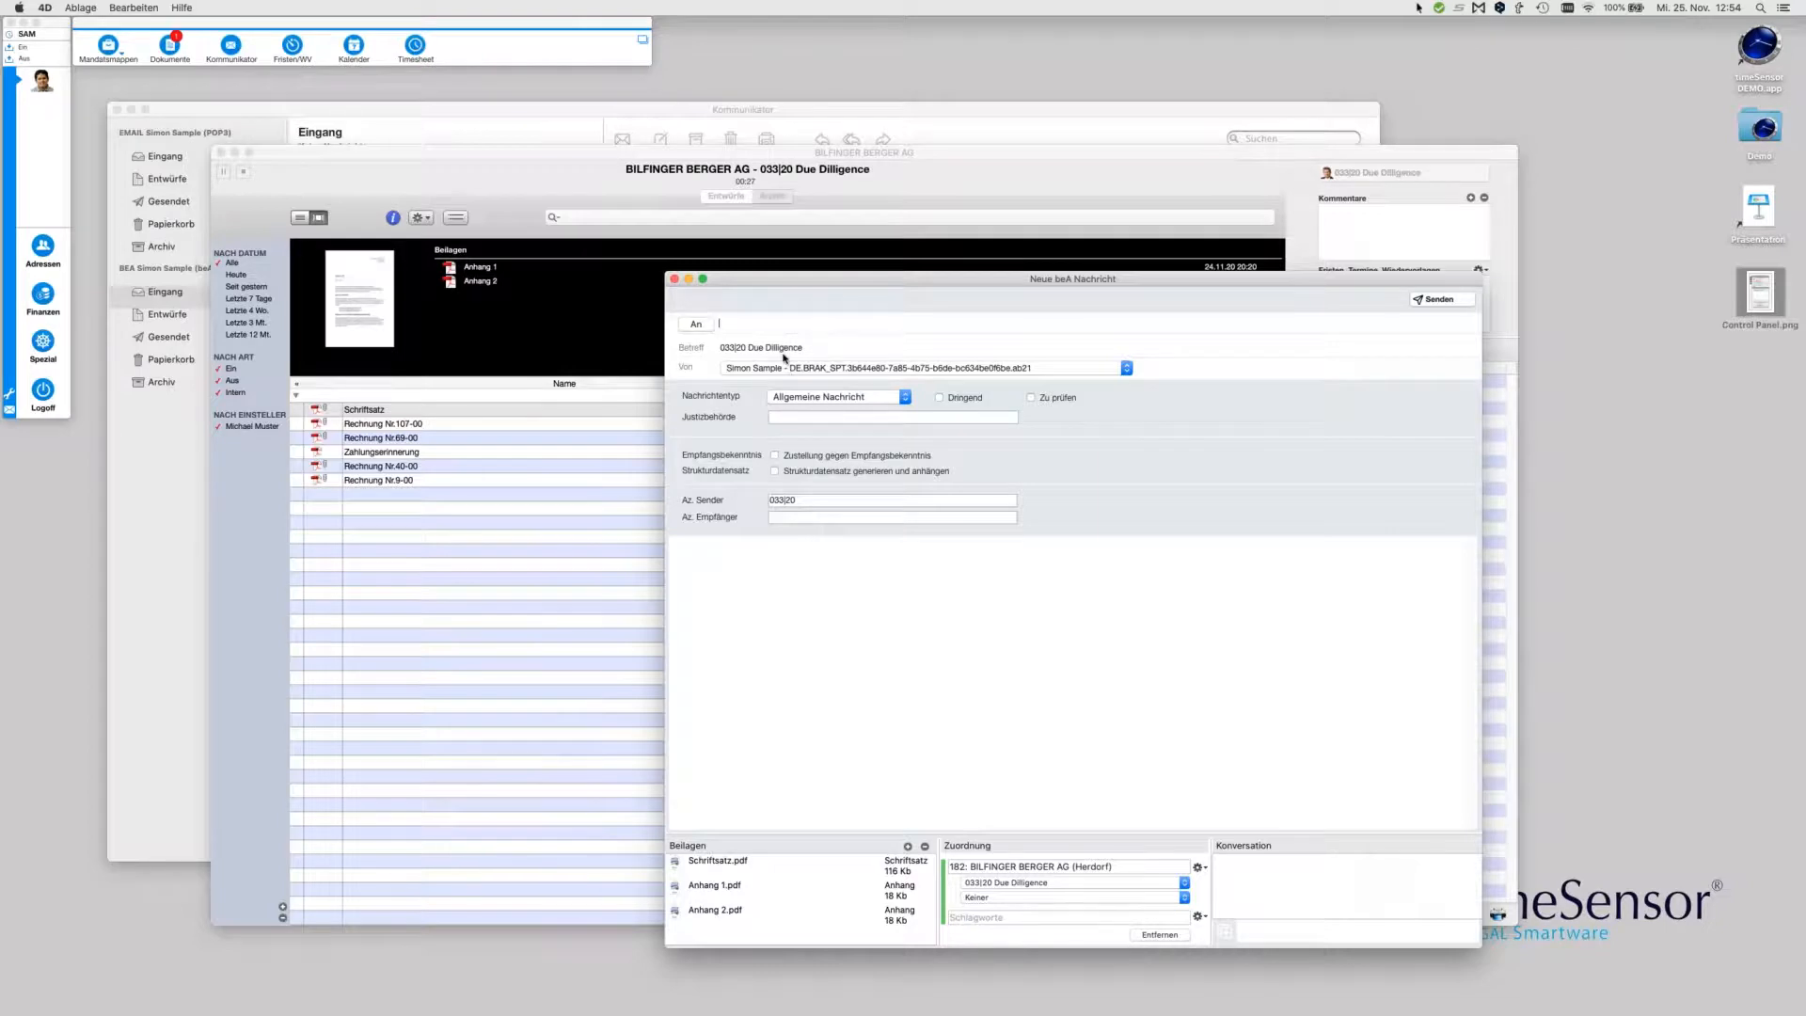
left_click(675, 280)
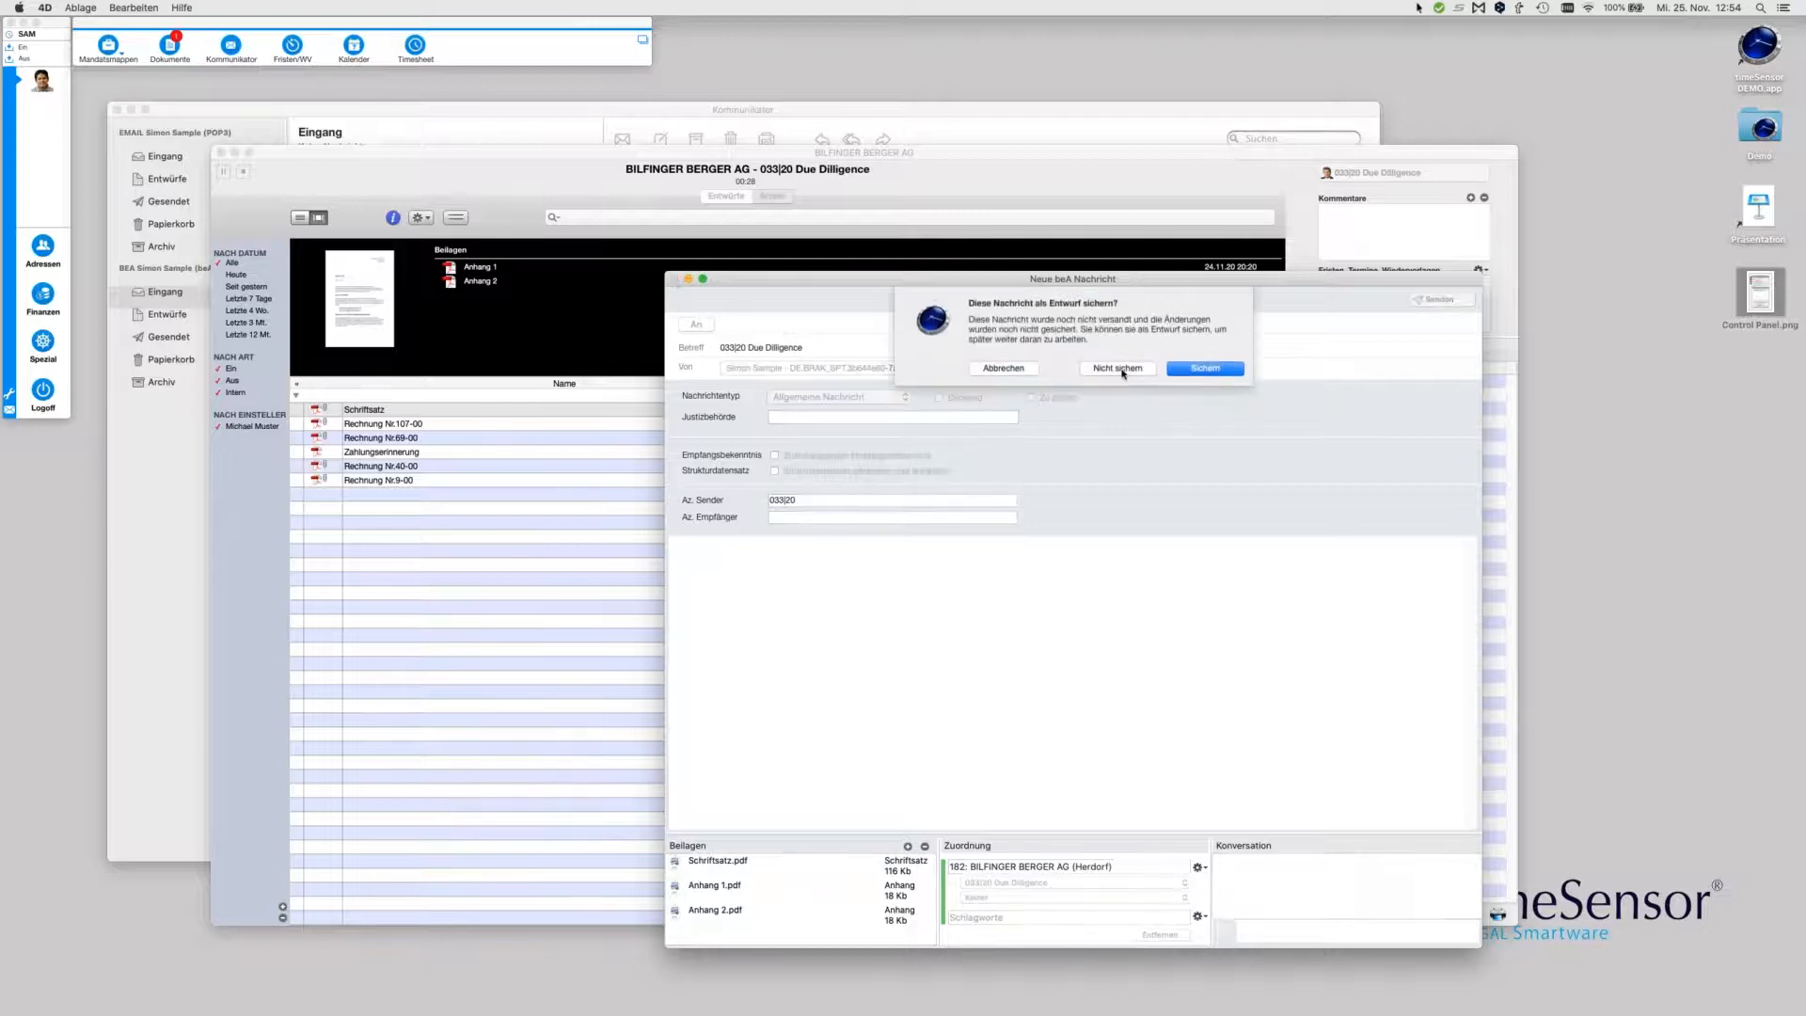
left_click(1120, 369)
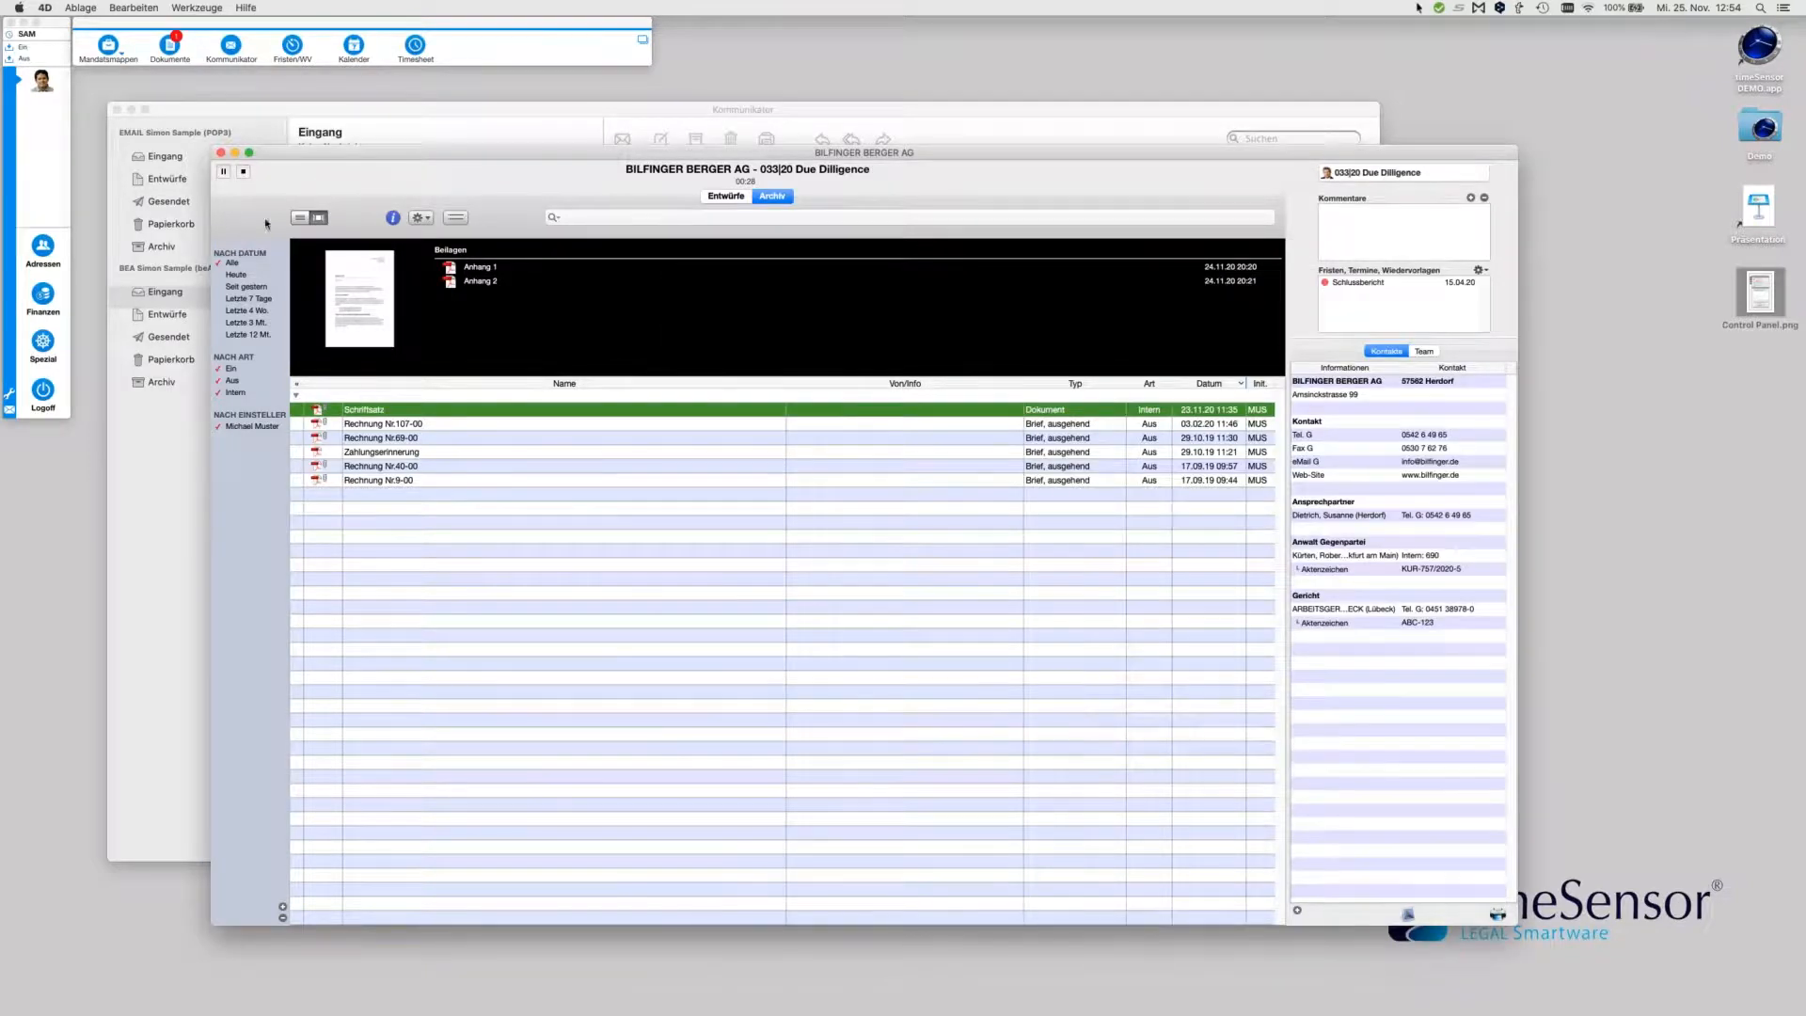
Close the BILFINGER BERGER AG case window
left_click(223, 152)
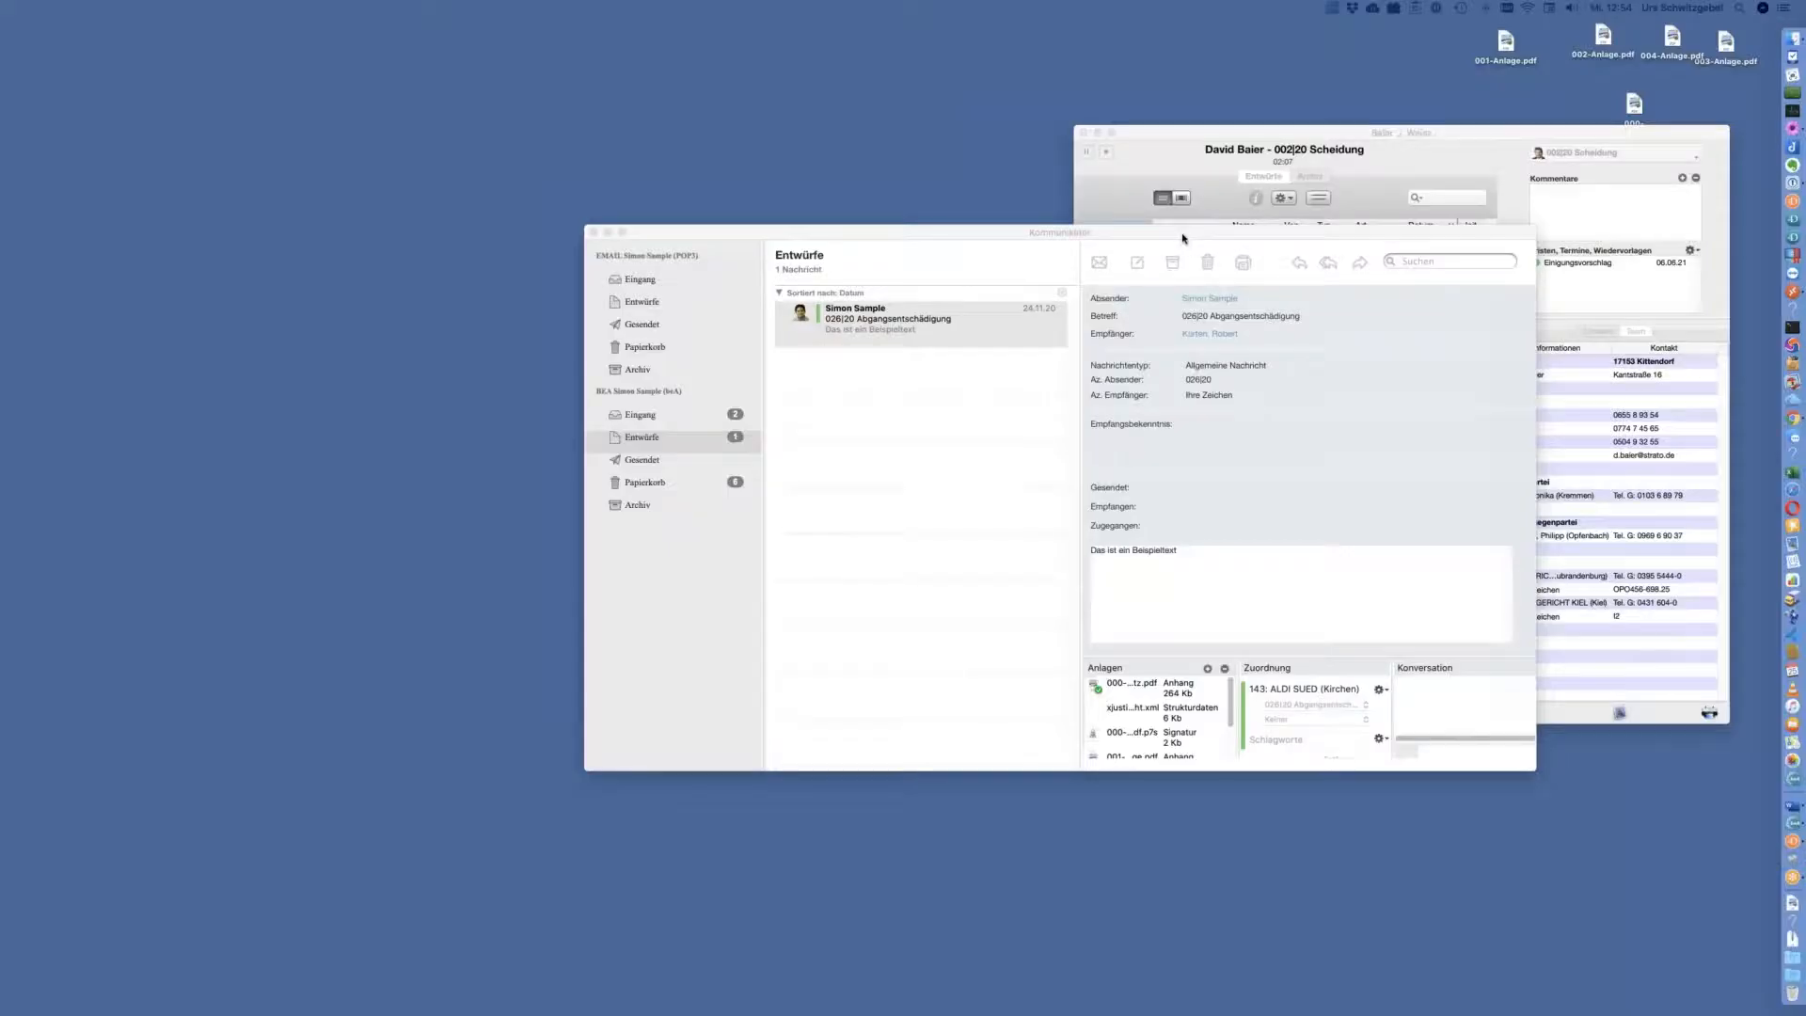
Move the Kommunikator window up and left and bring the Chrome beA web inbox into view
left_click_drag(1190, 234, 910, 206)
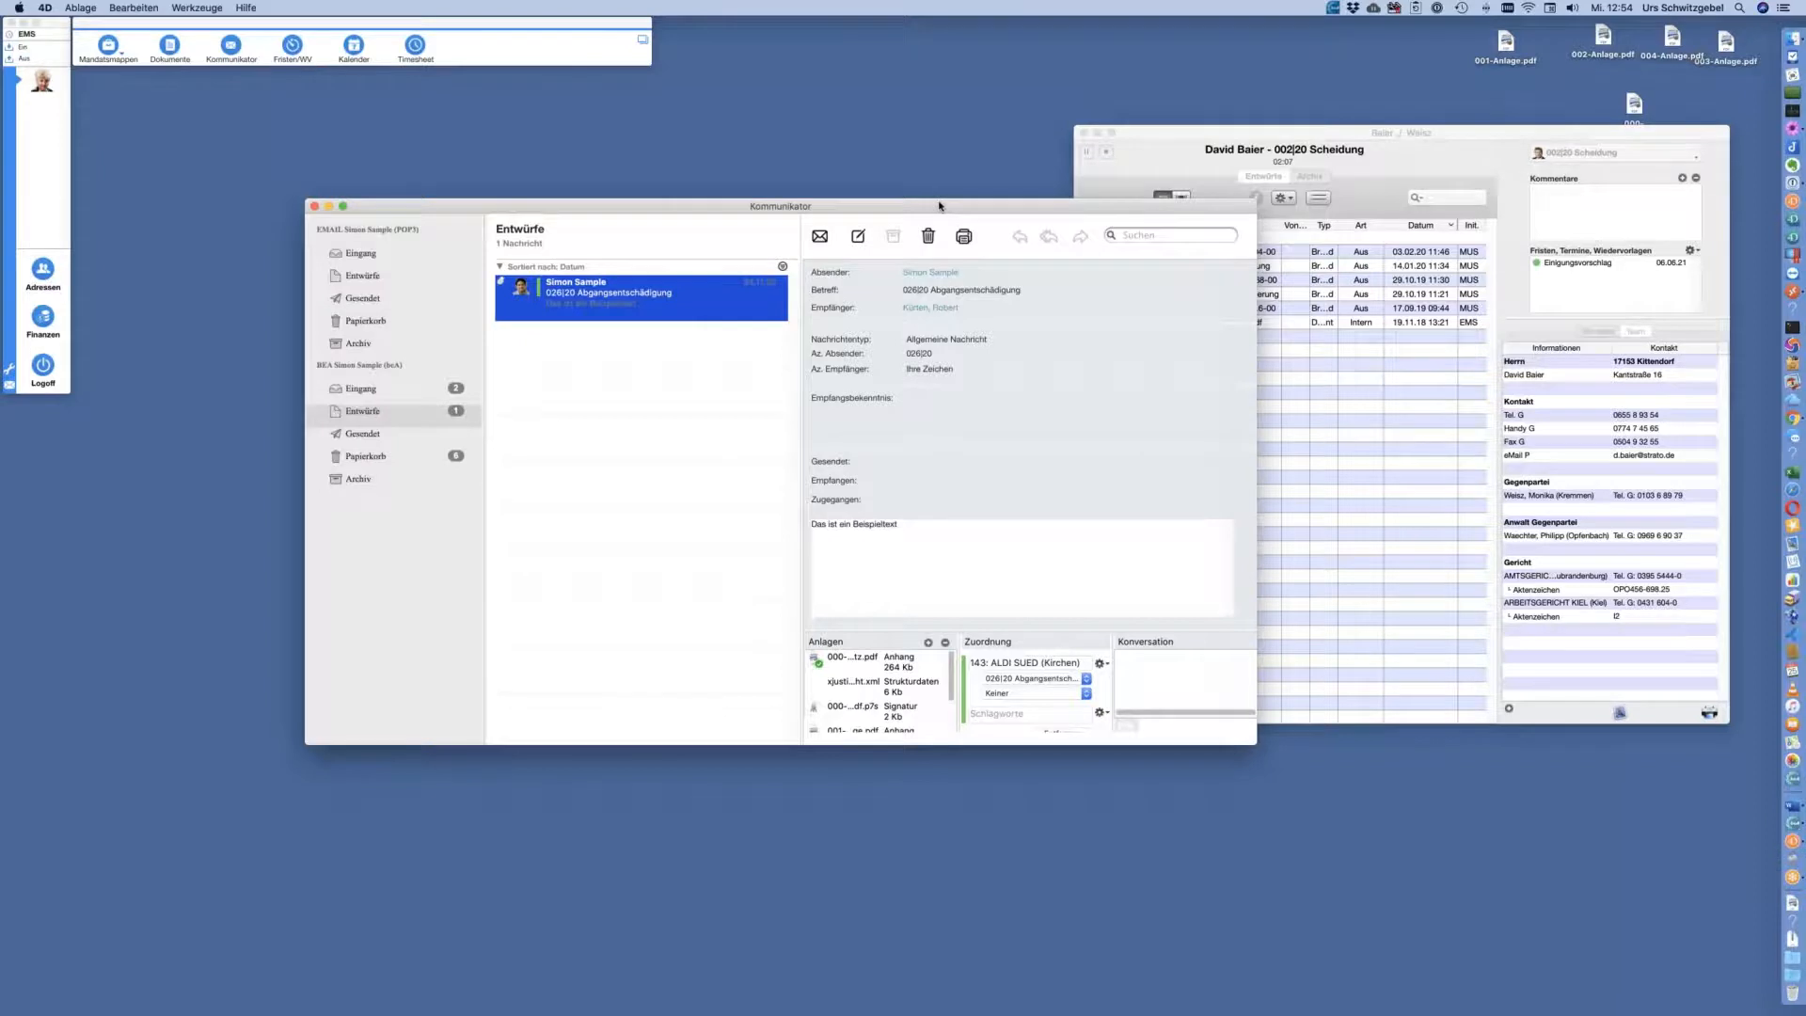
left_click_drag(949, 210, 980, 197)
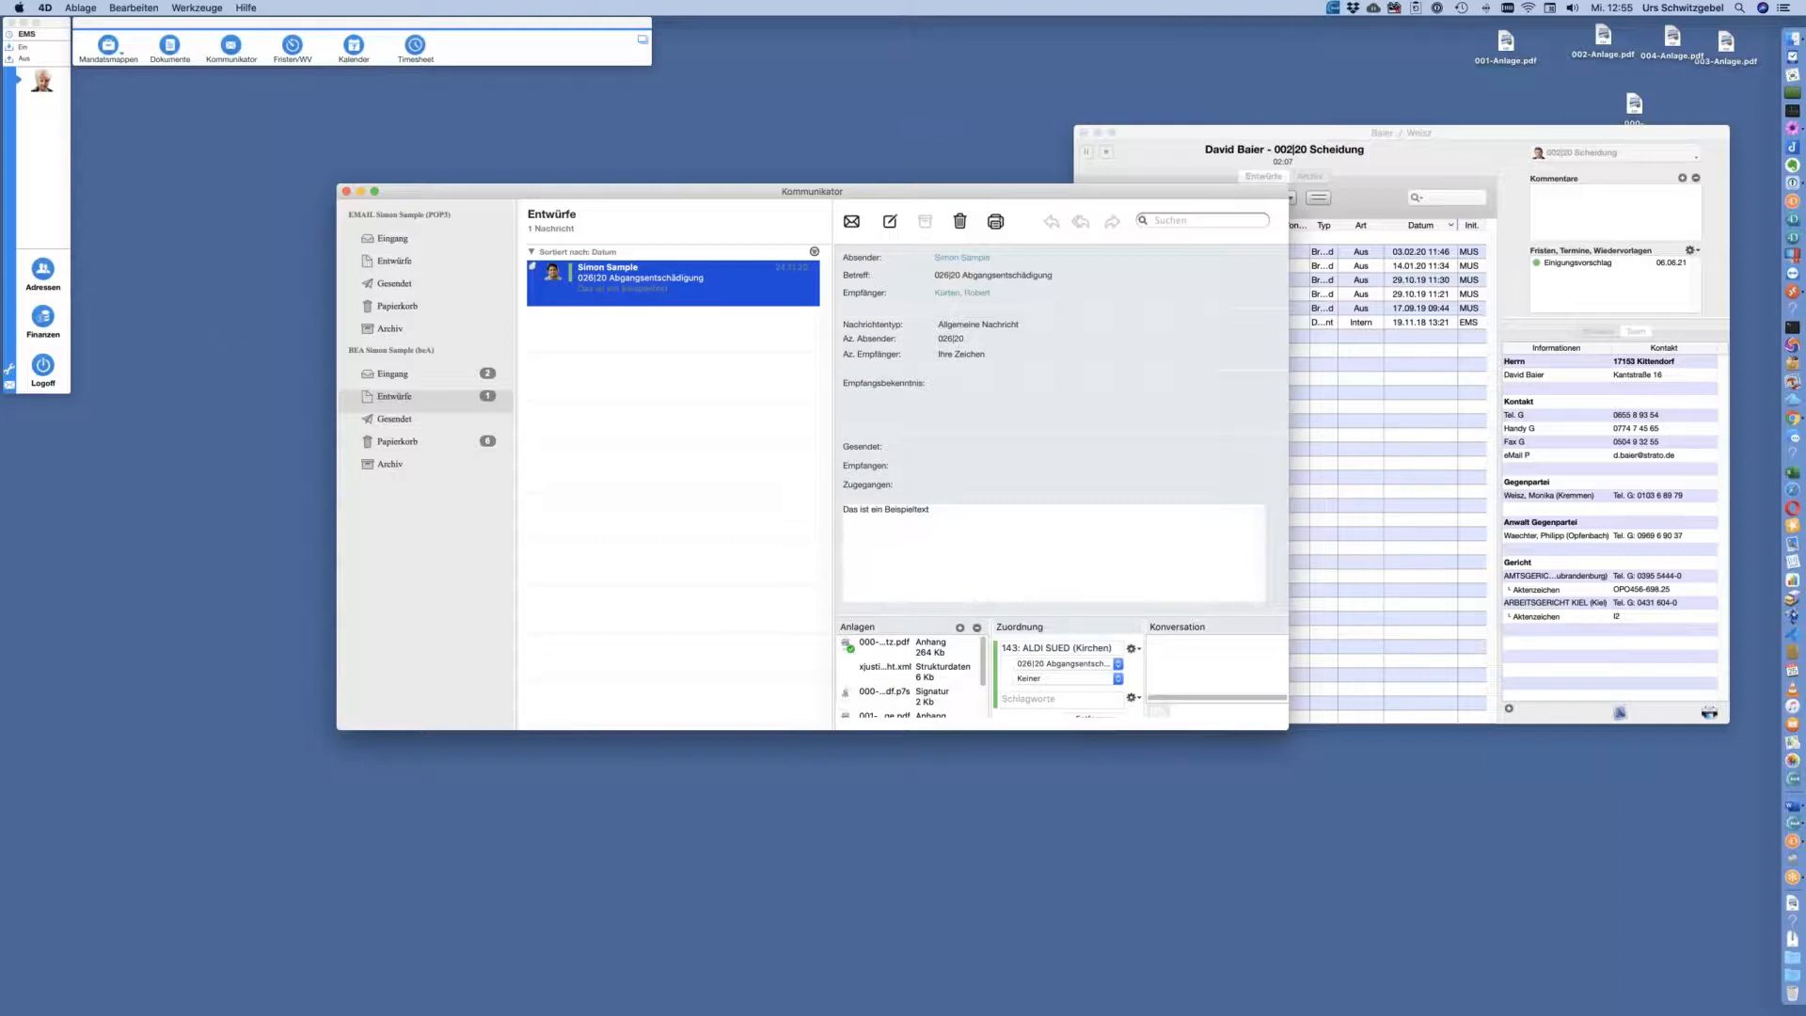
left_click_drag(0, 451, 91, 451)
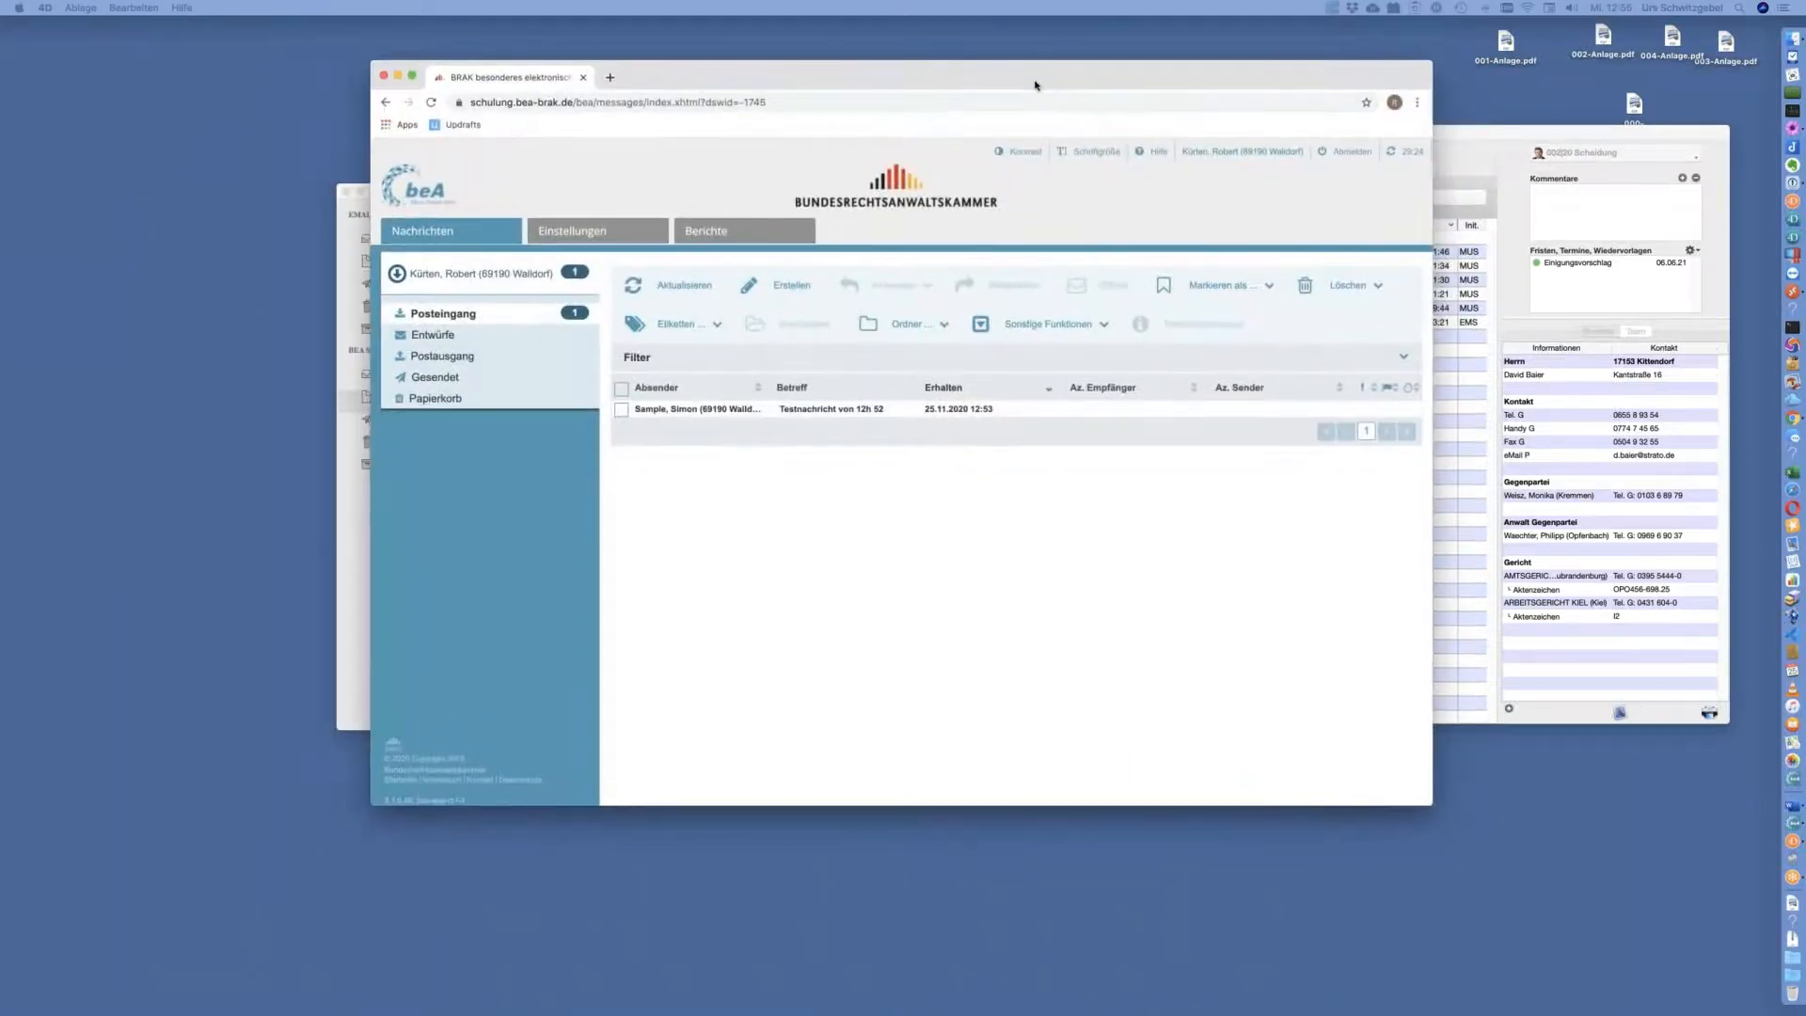
Bring the beA web app window forward and shift it slightly left
left_click(1035, 84)
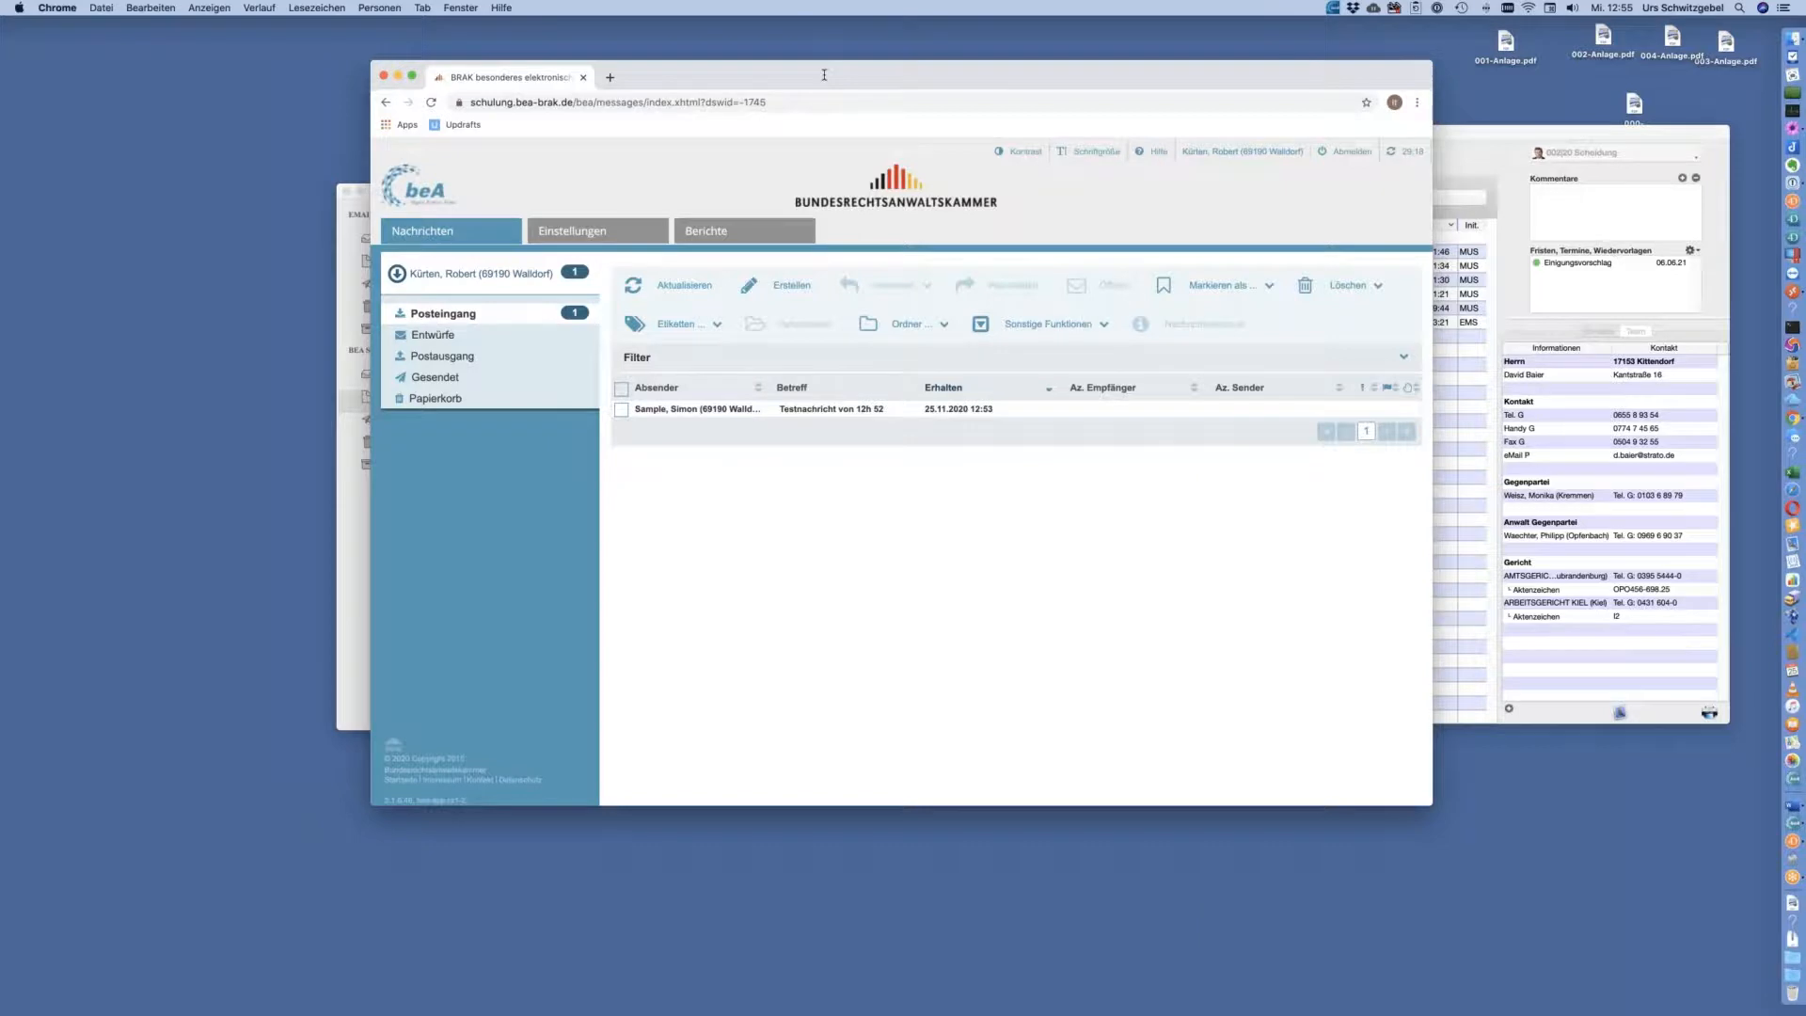
left_click_drag(827, 74, 830, 69)
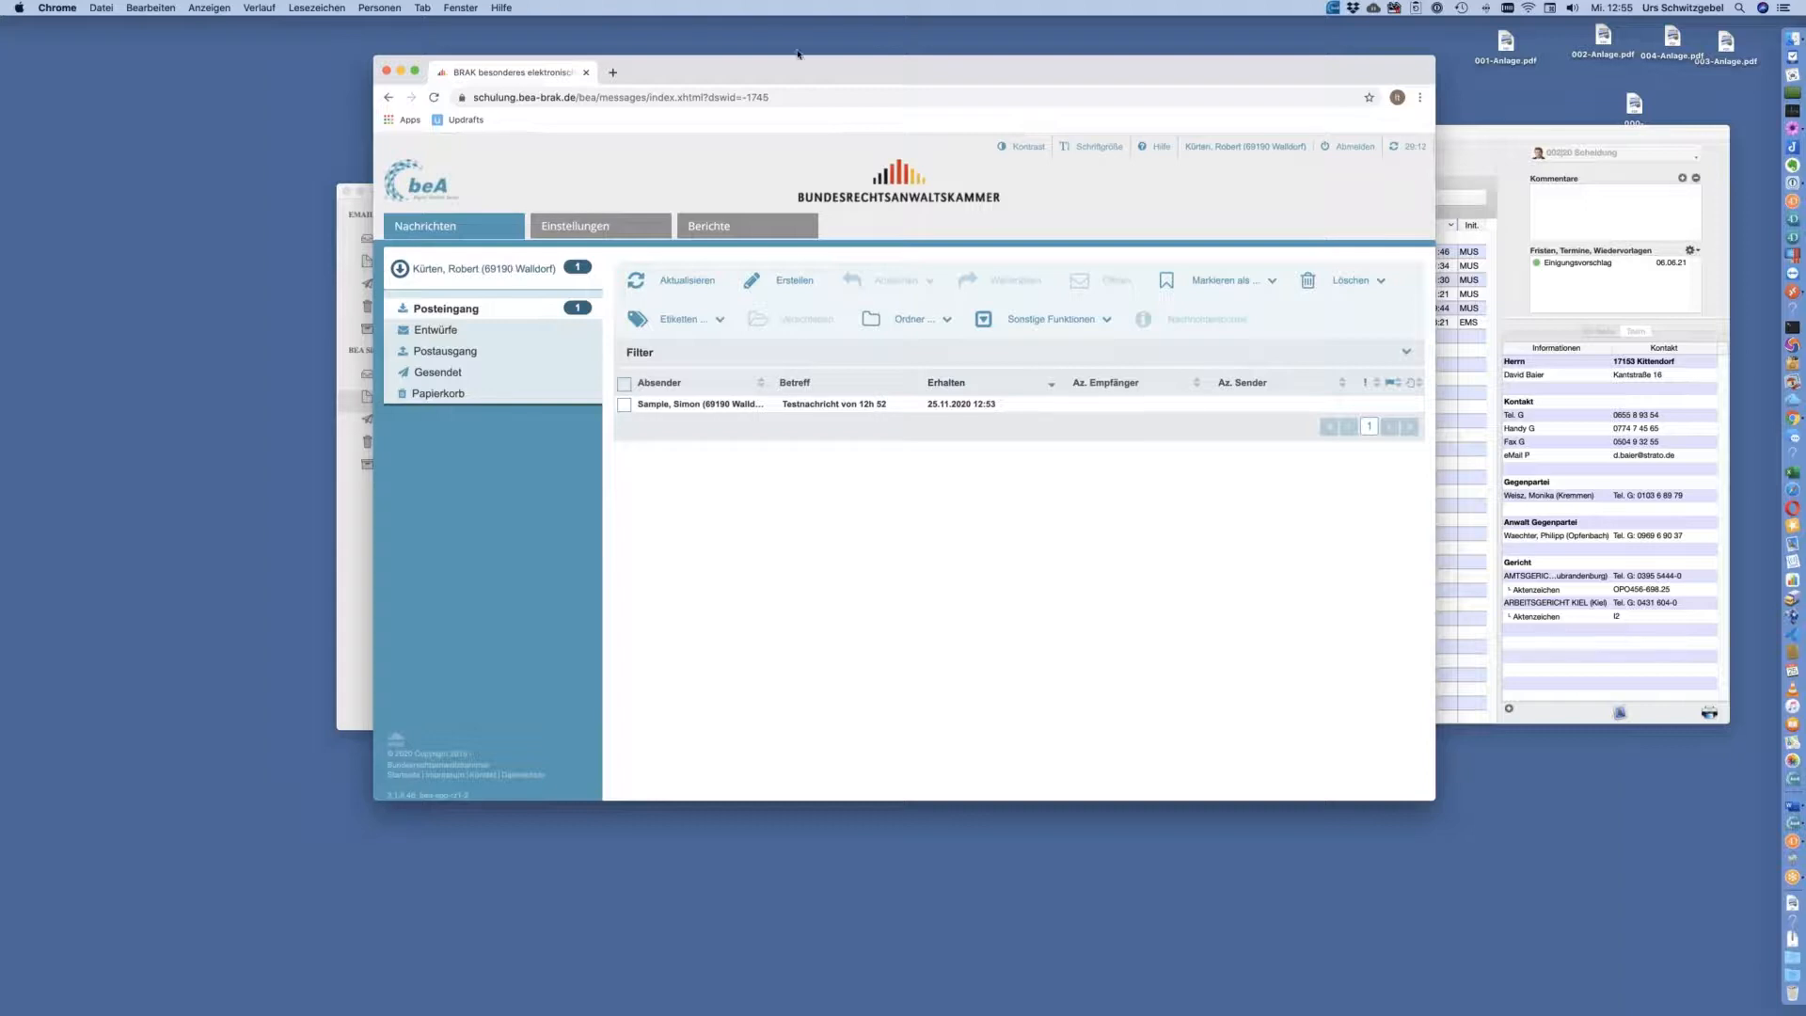
left_click_drag(796, 68, 771, 69)
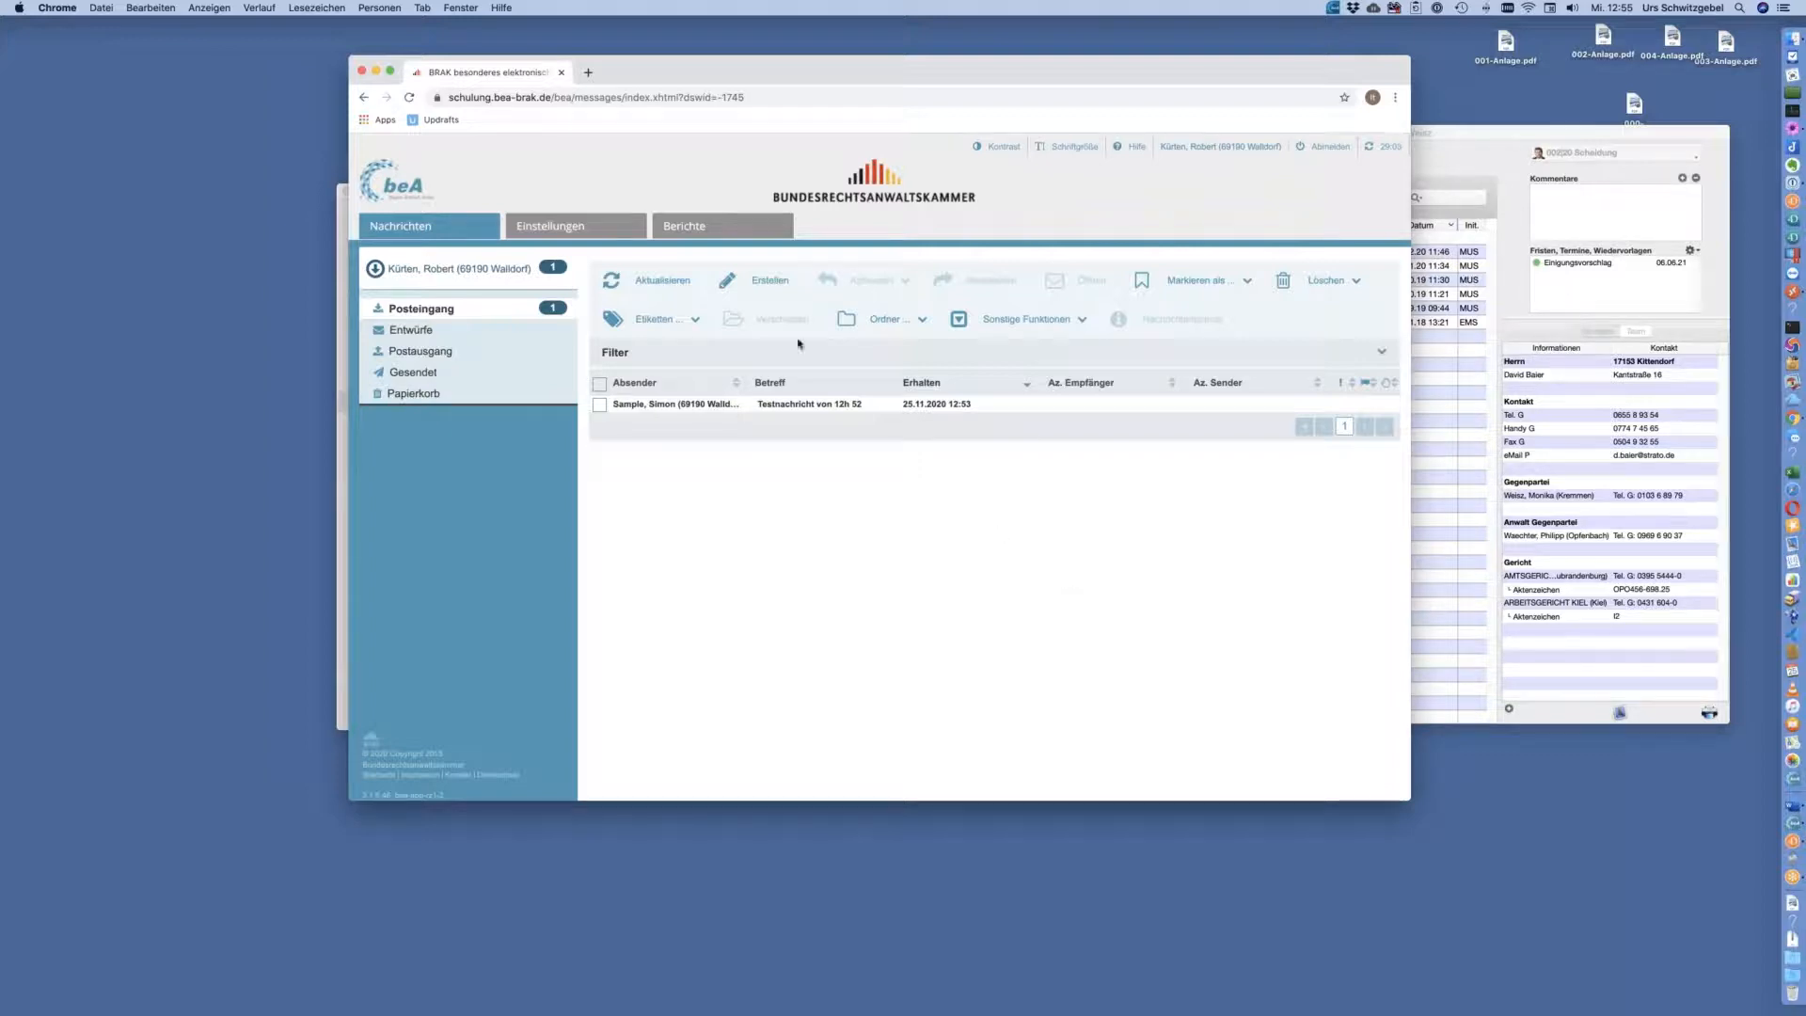
Read the Testnachricht von 12h 52 from Posteingang, close it and hide Chrome
double_click(951, 406)
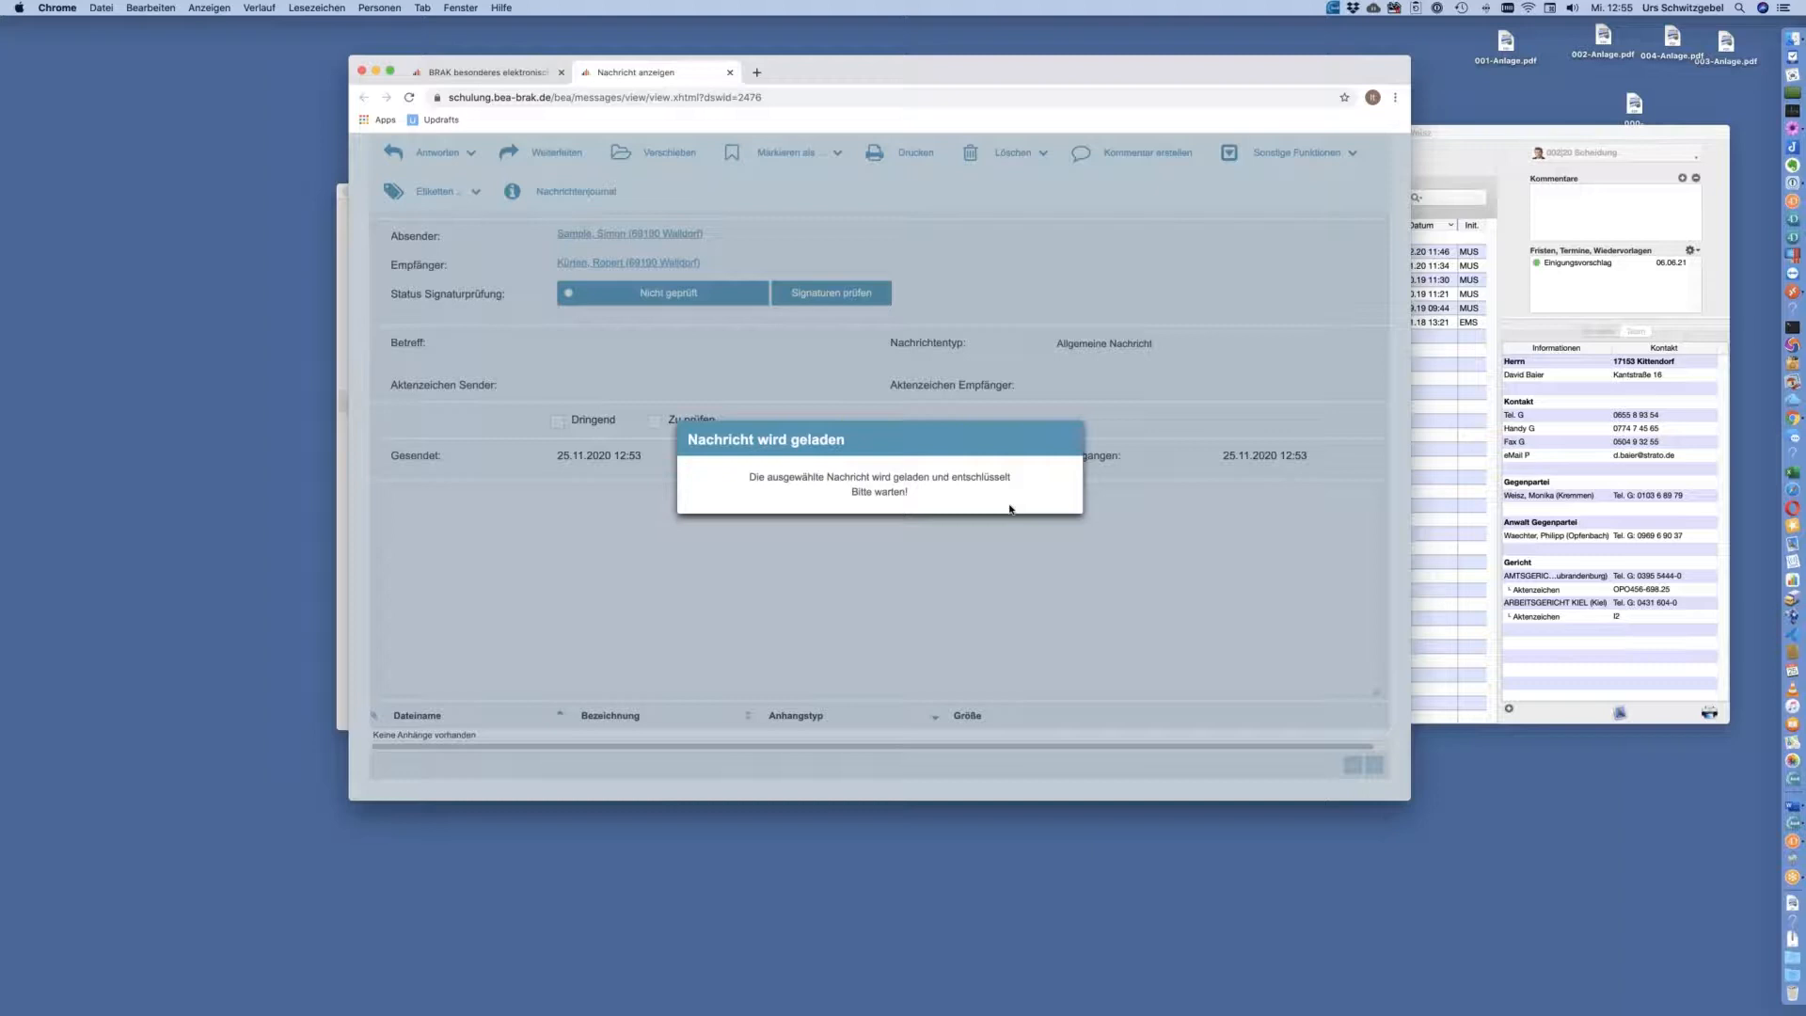
scroll(1035, 525, "down", 5)
scroll(875, 471, "up", 5)
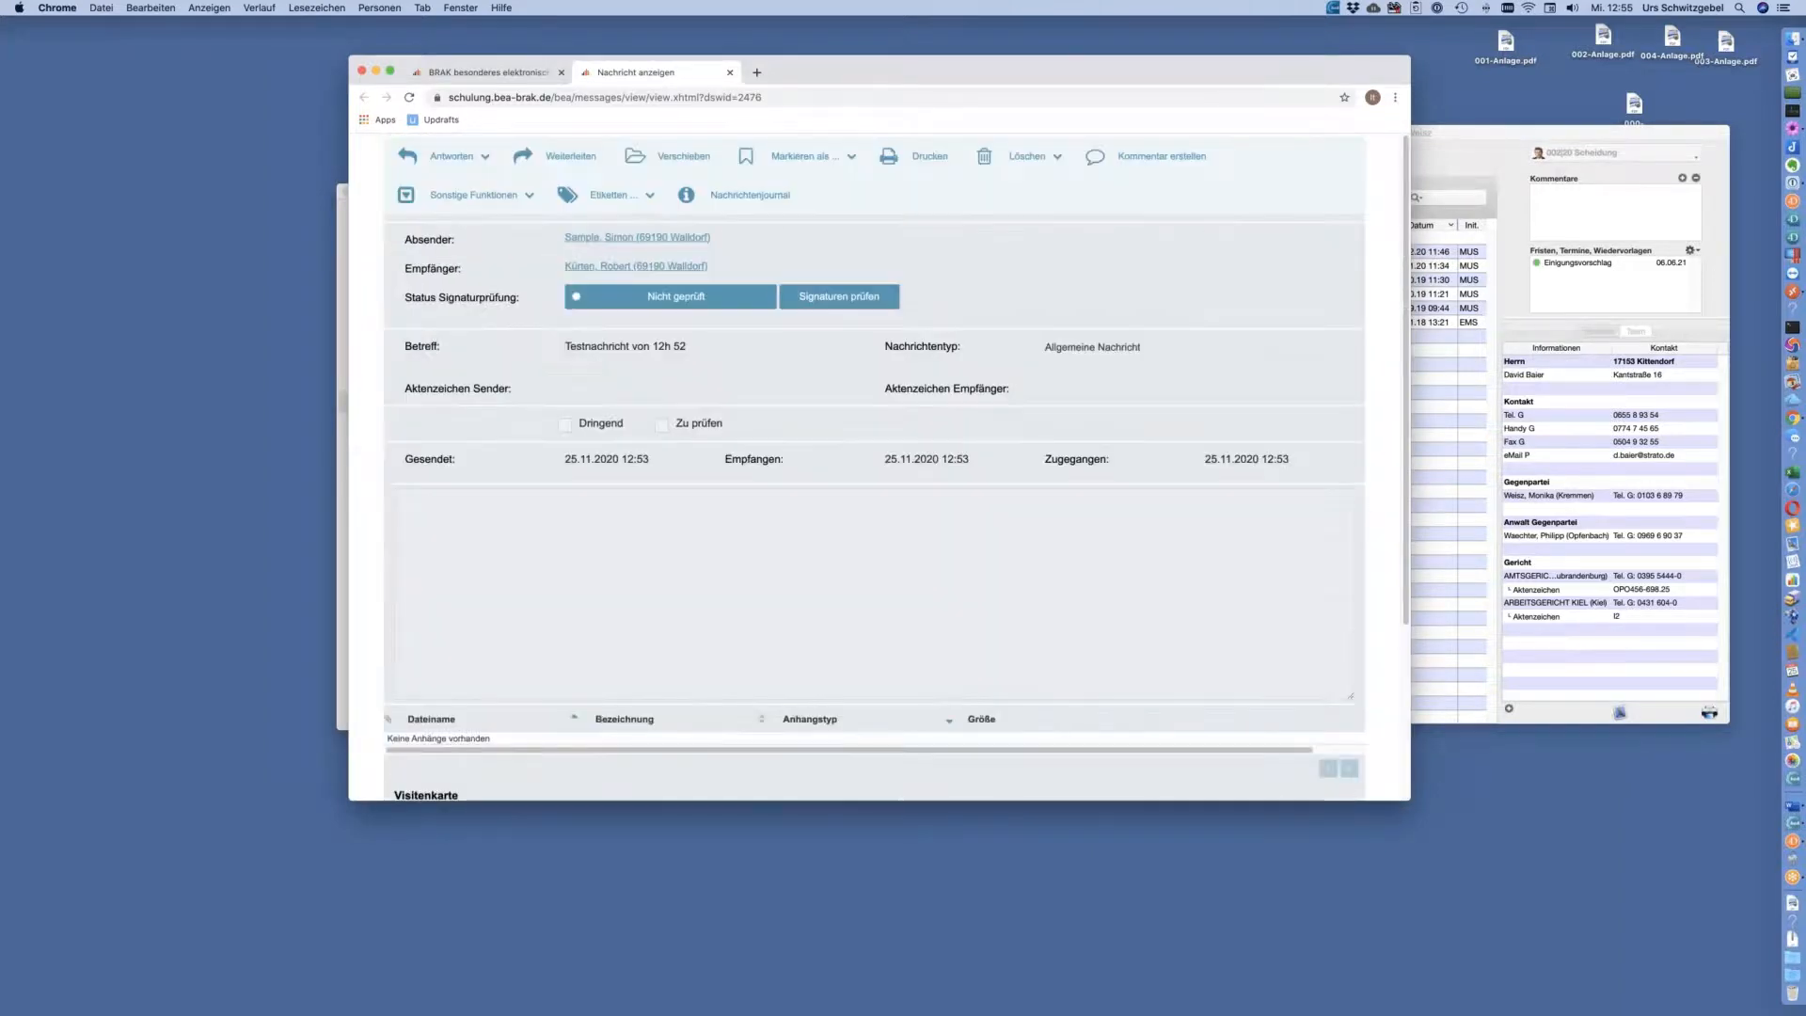
left_click(731, 73)
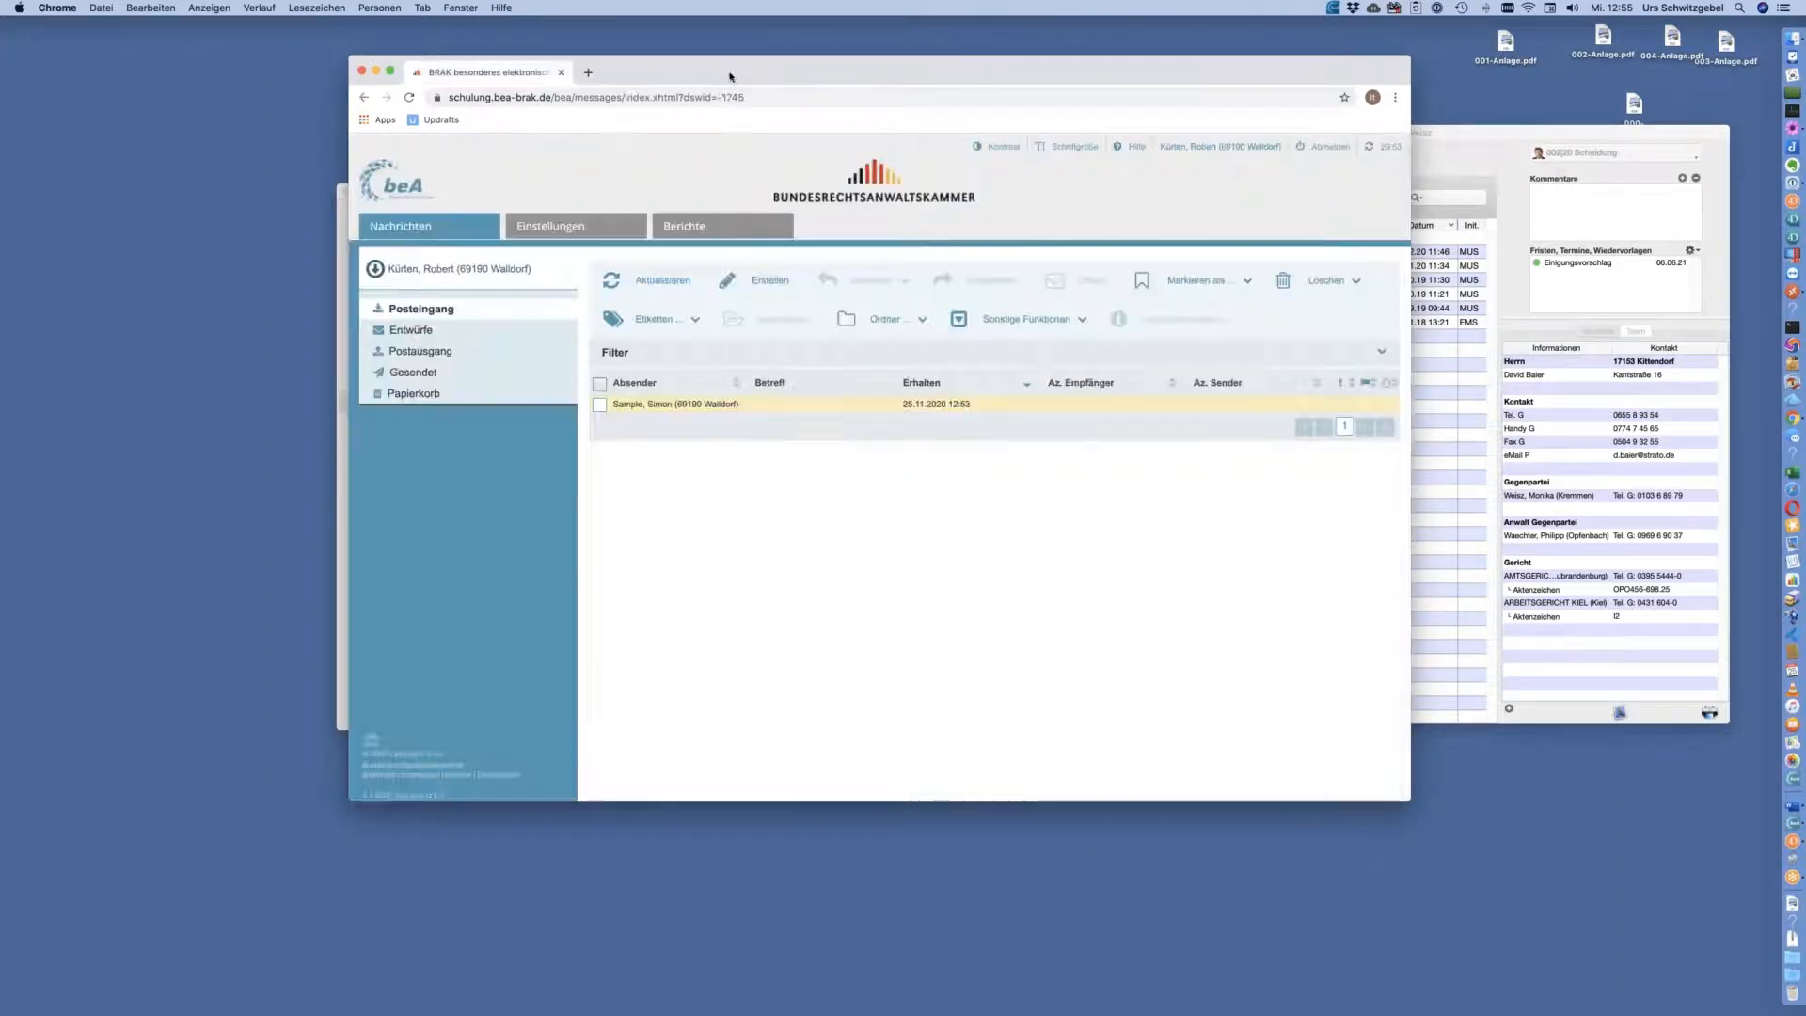
key("super+w")
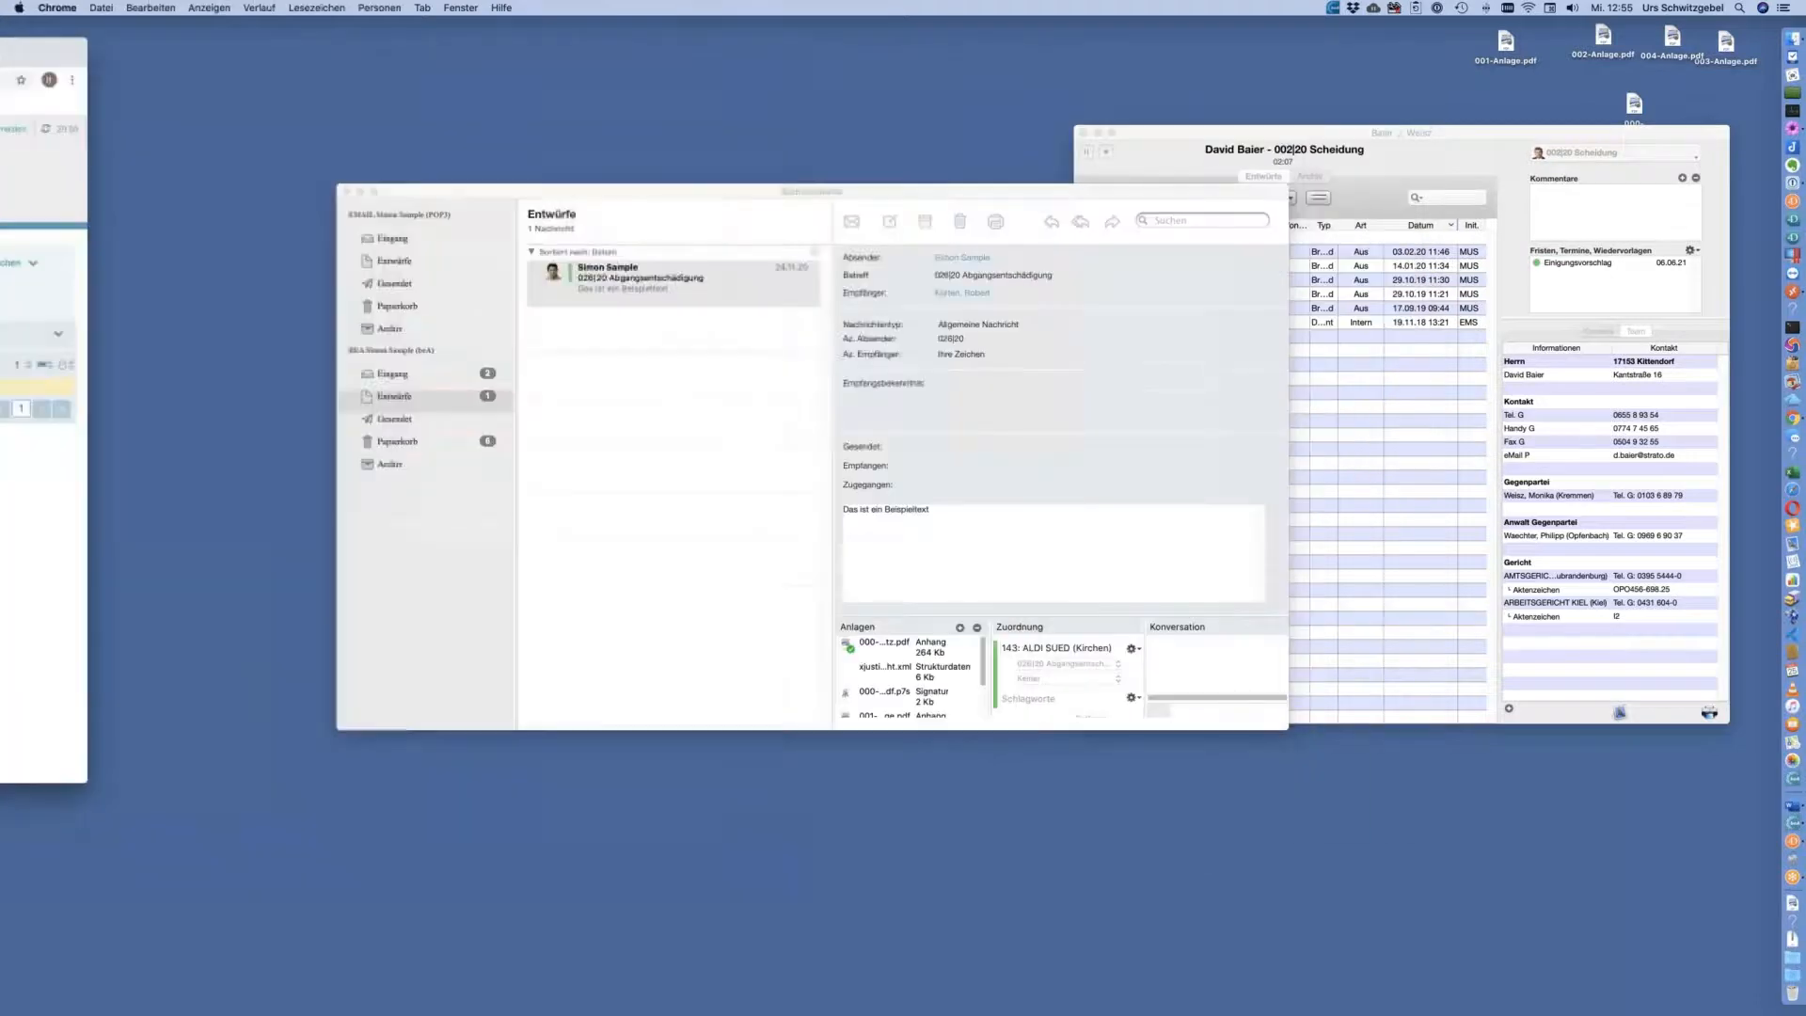
Bring the Kommunikator forward, shift it left, and log off via Logoff
left_click(707, 204)
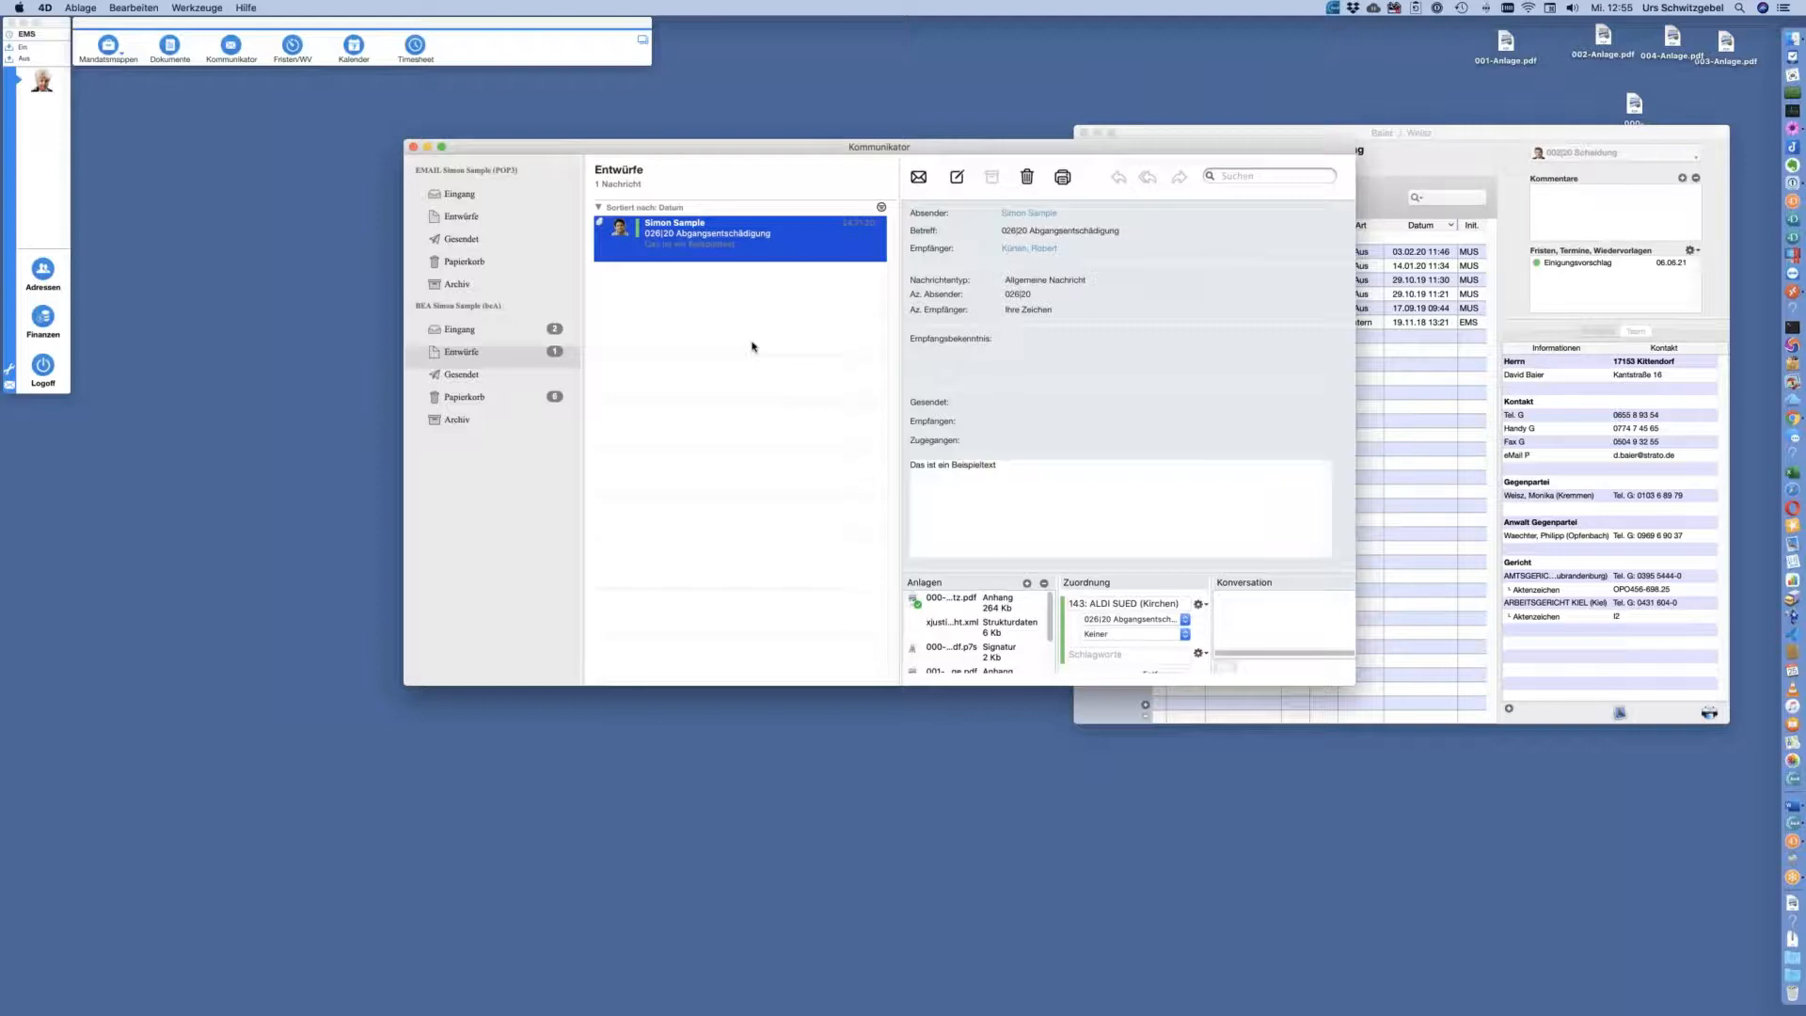
left_click_drag(864, 154, 752, 162)
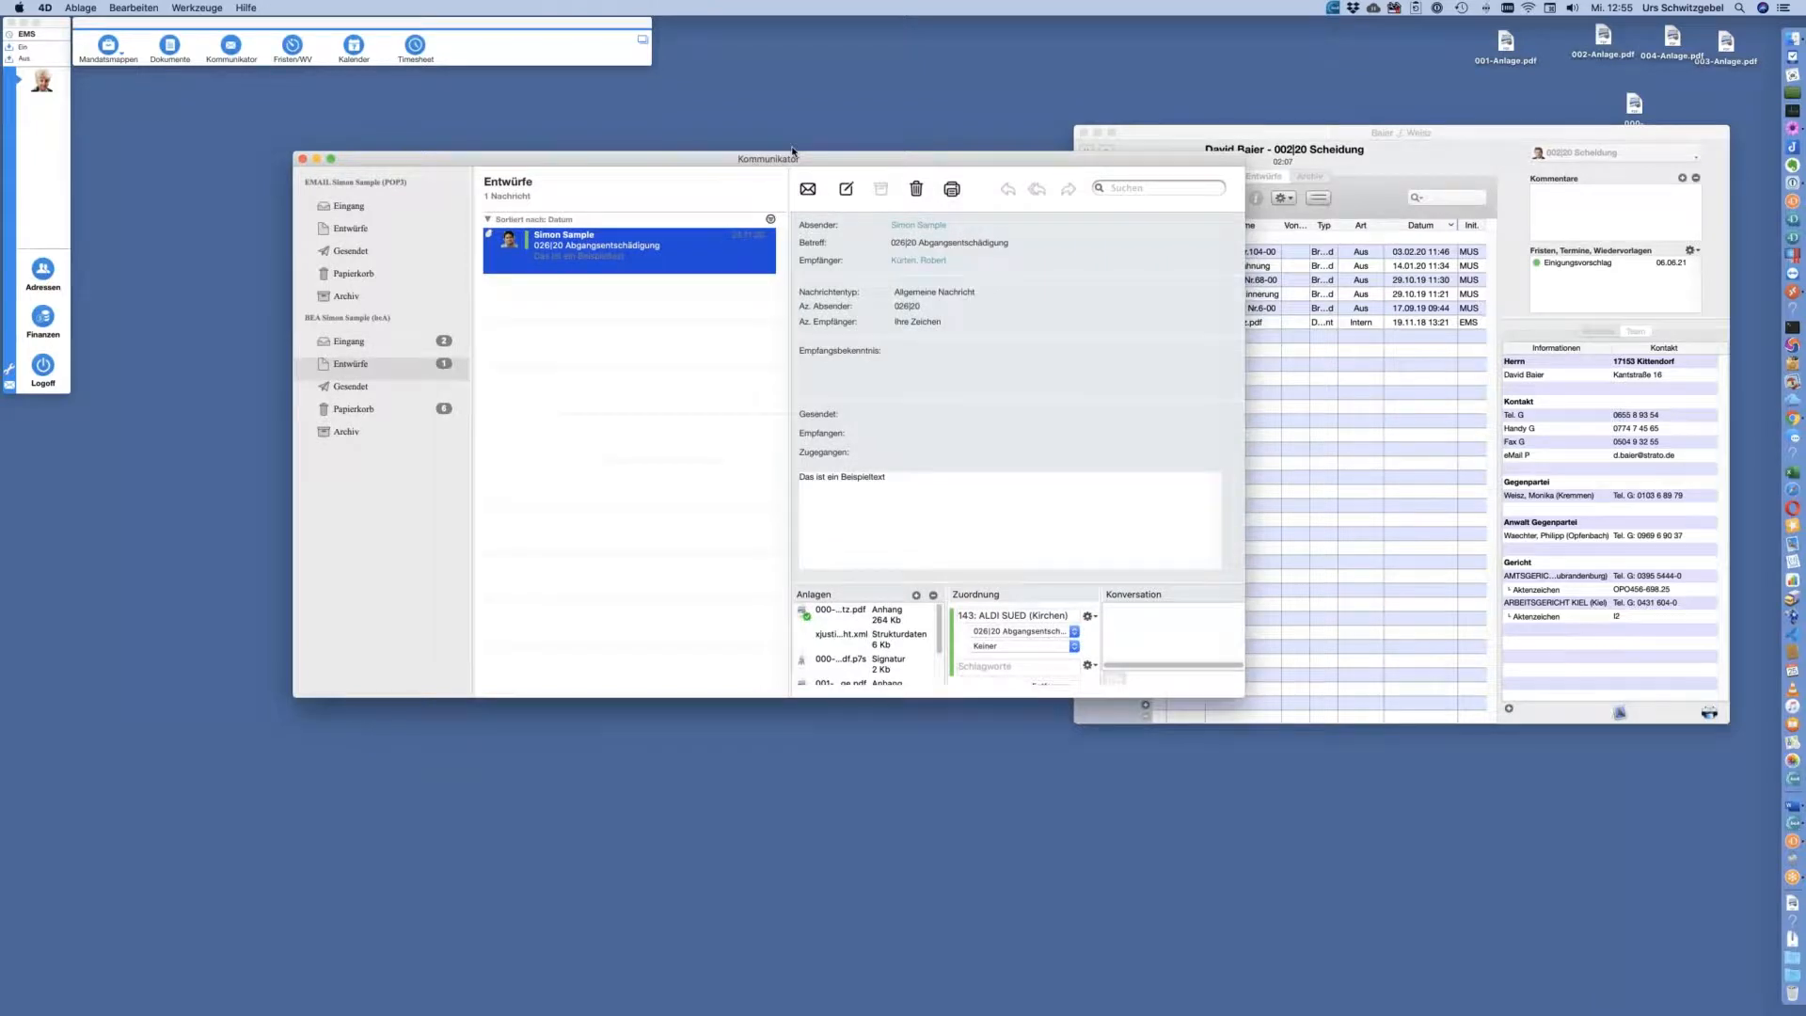
left_click_drag(792, 151, 768, 169)
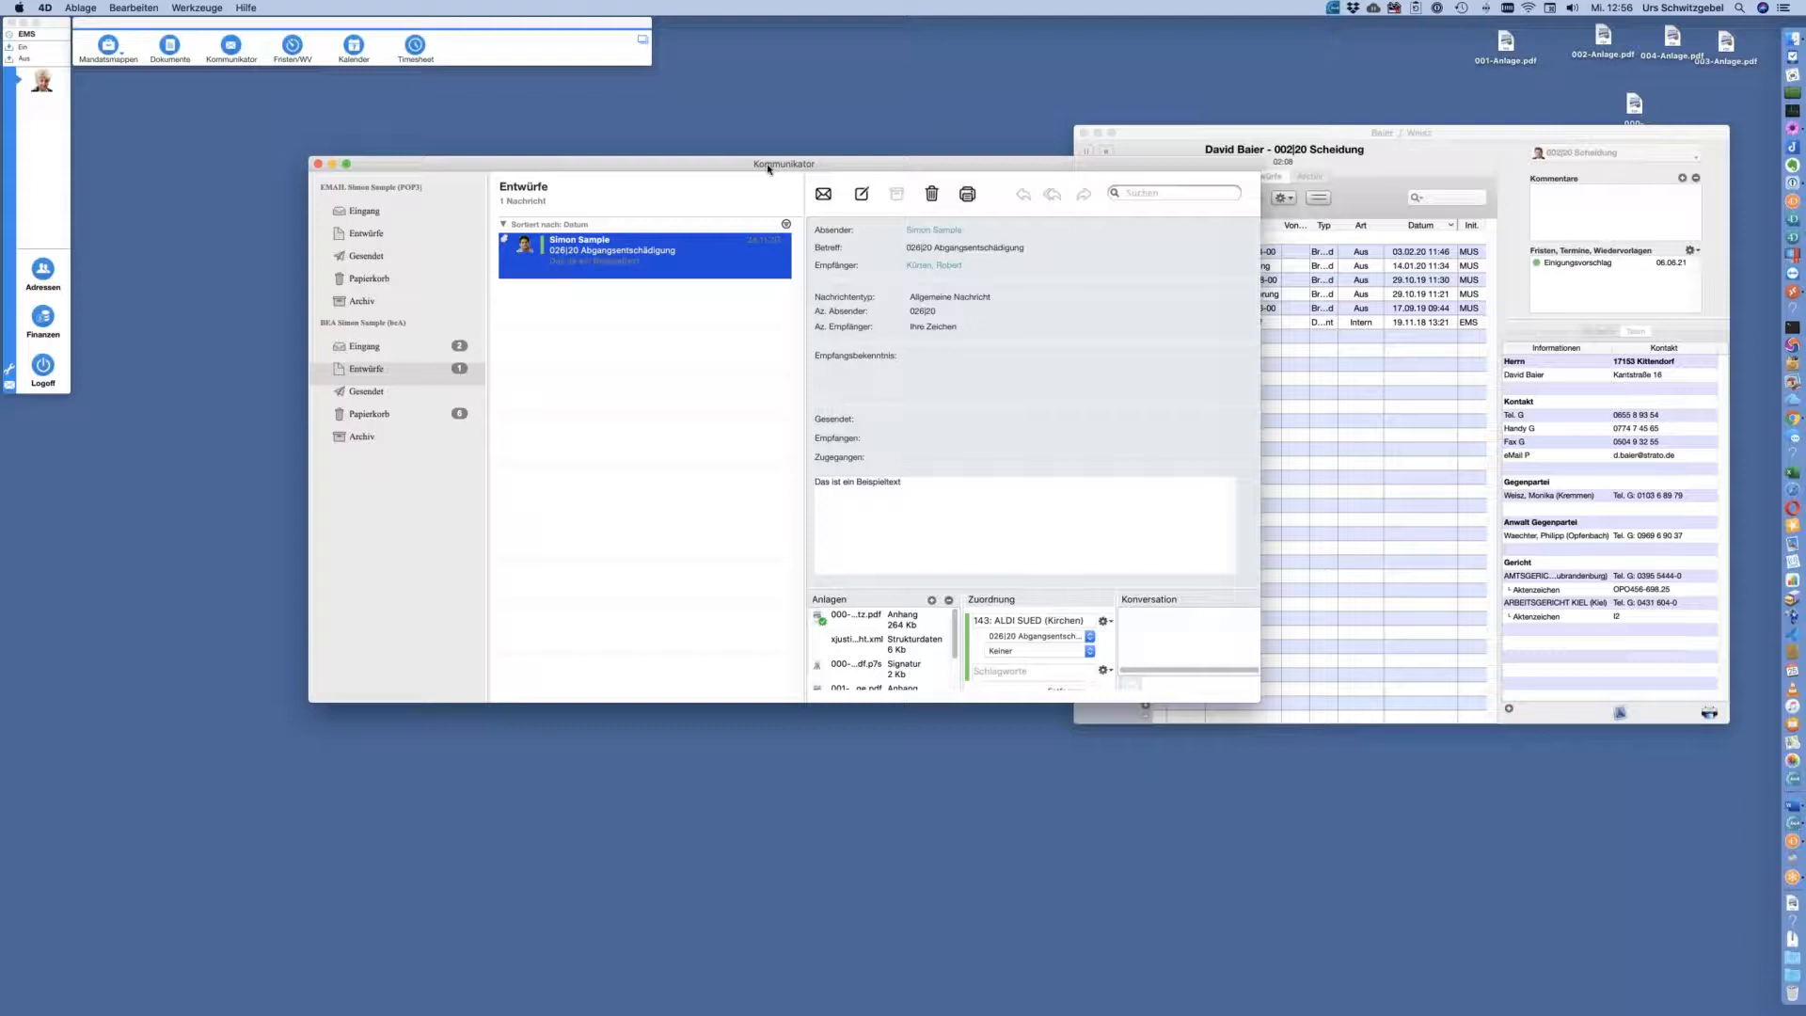
left_click_drag(767, 166, 765, 166)
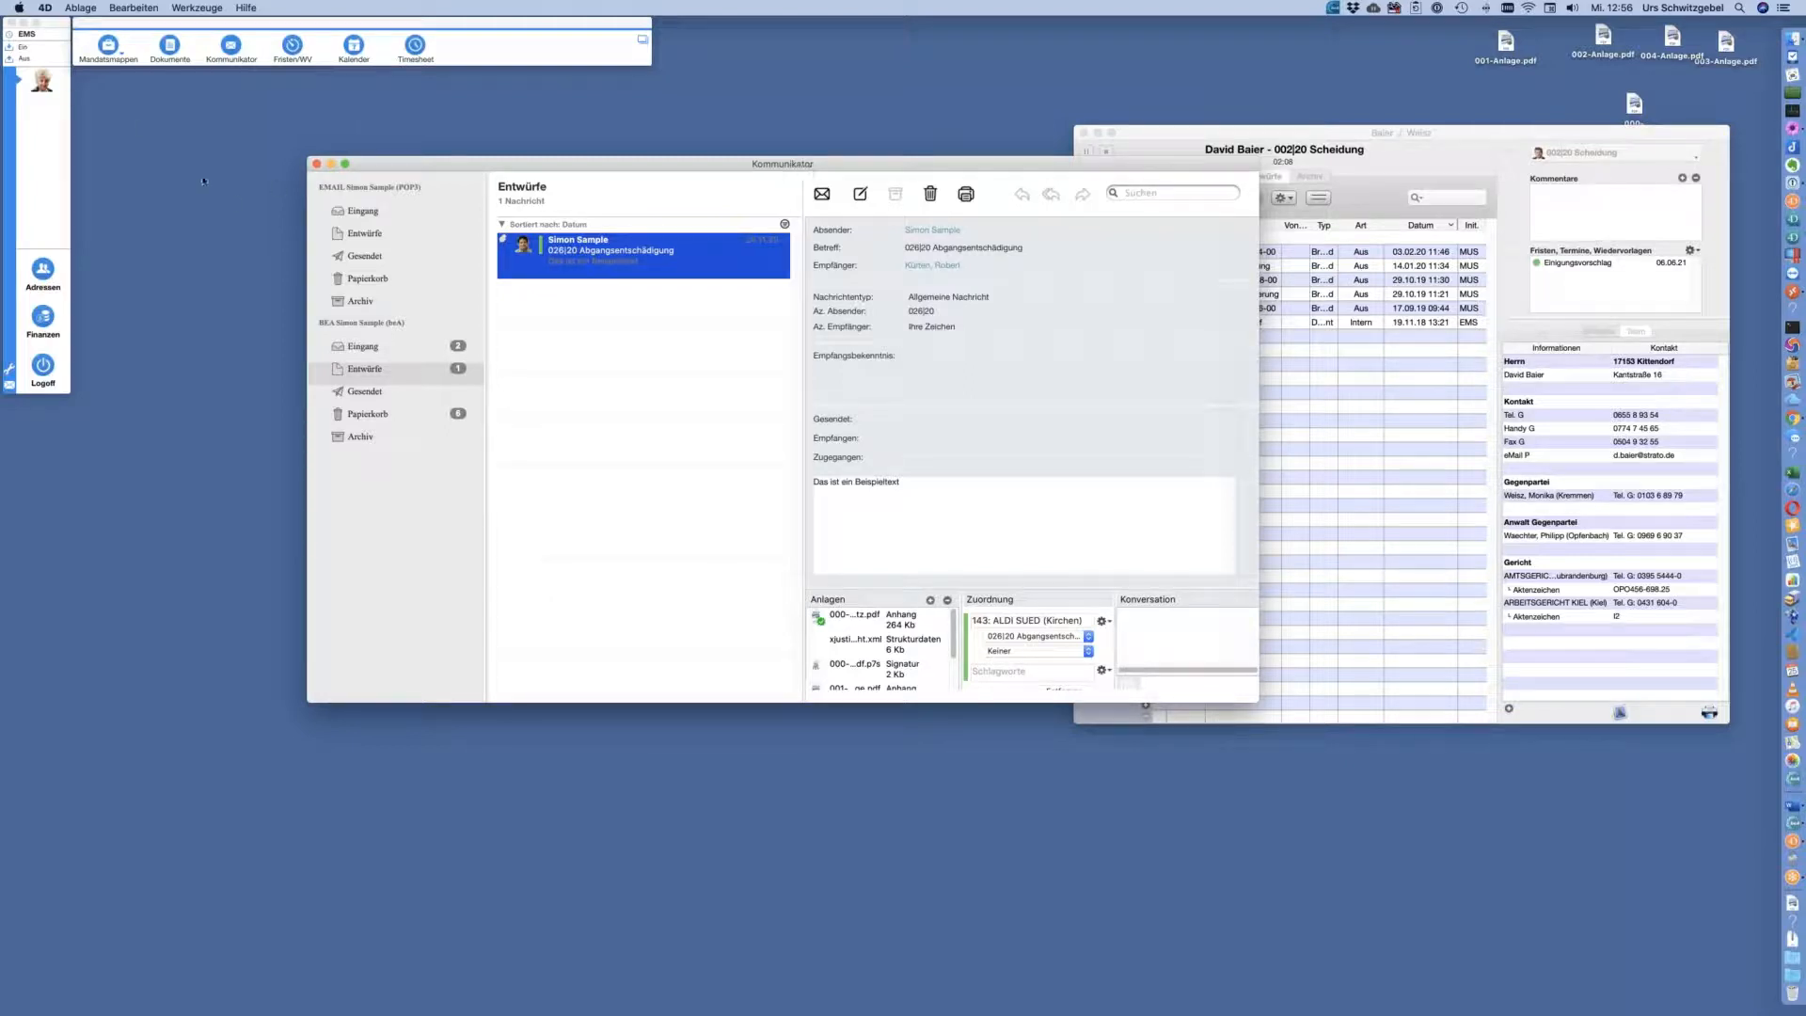
left_click(43, 367)
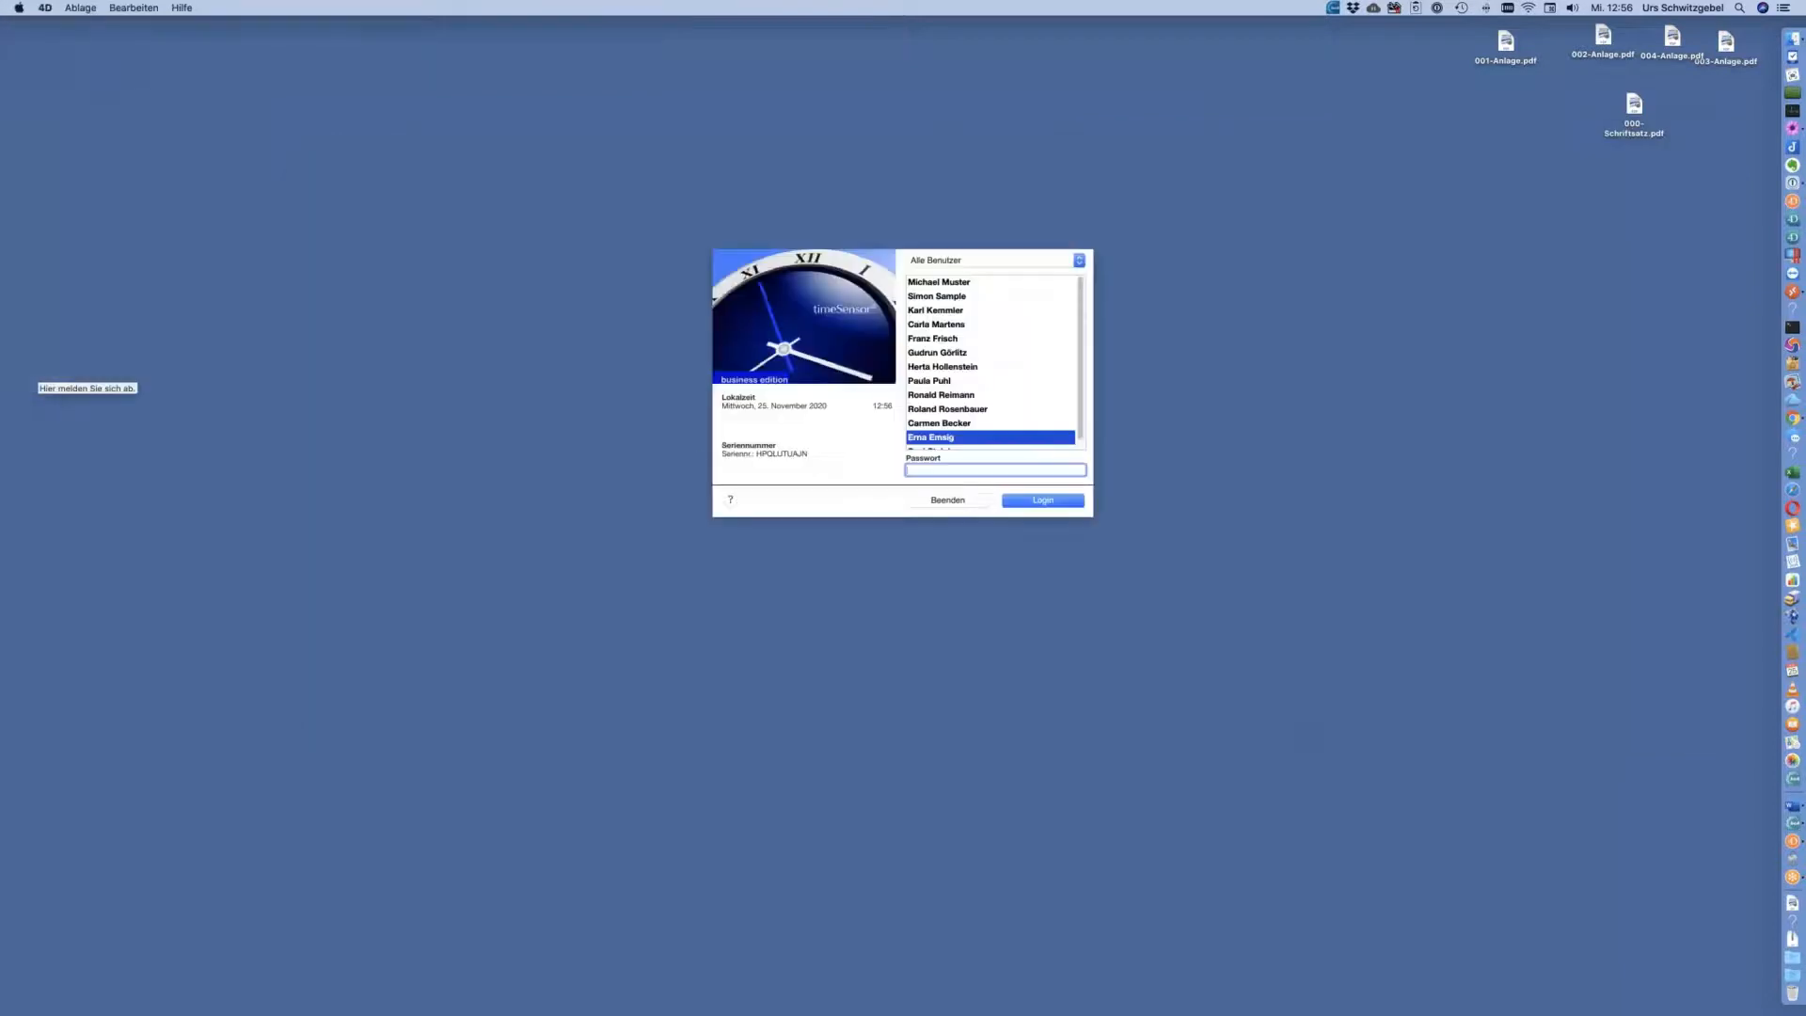
Pick the originally chosen user in the login list and log in
left_click(964, 325)
left_click(939, 437)
left_click(1046, 504)
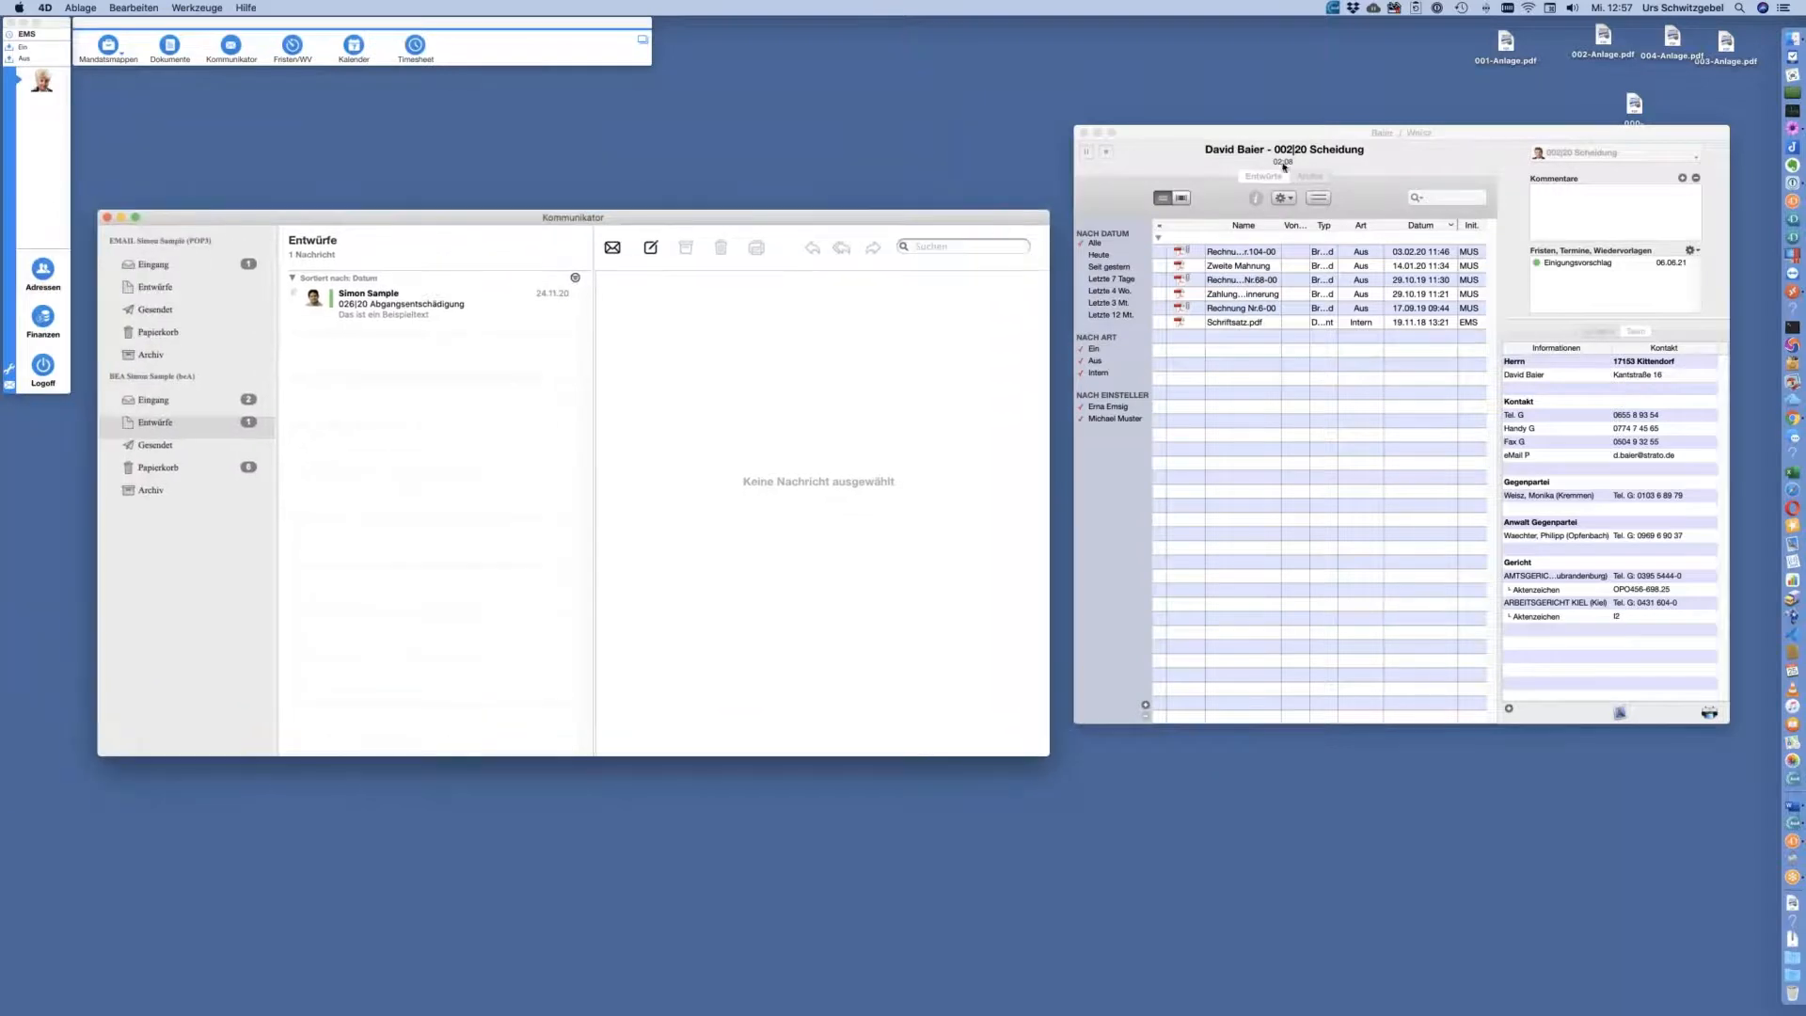
Send Schriftsatz.pdf from the 002|20 Scheidung case per beA mit Kommunikator
left_click(1437, 137)
left_click_drag(1184, 93, 1174, 102)
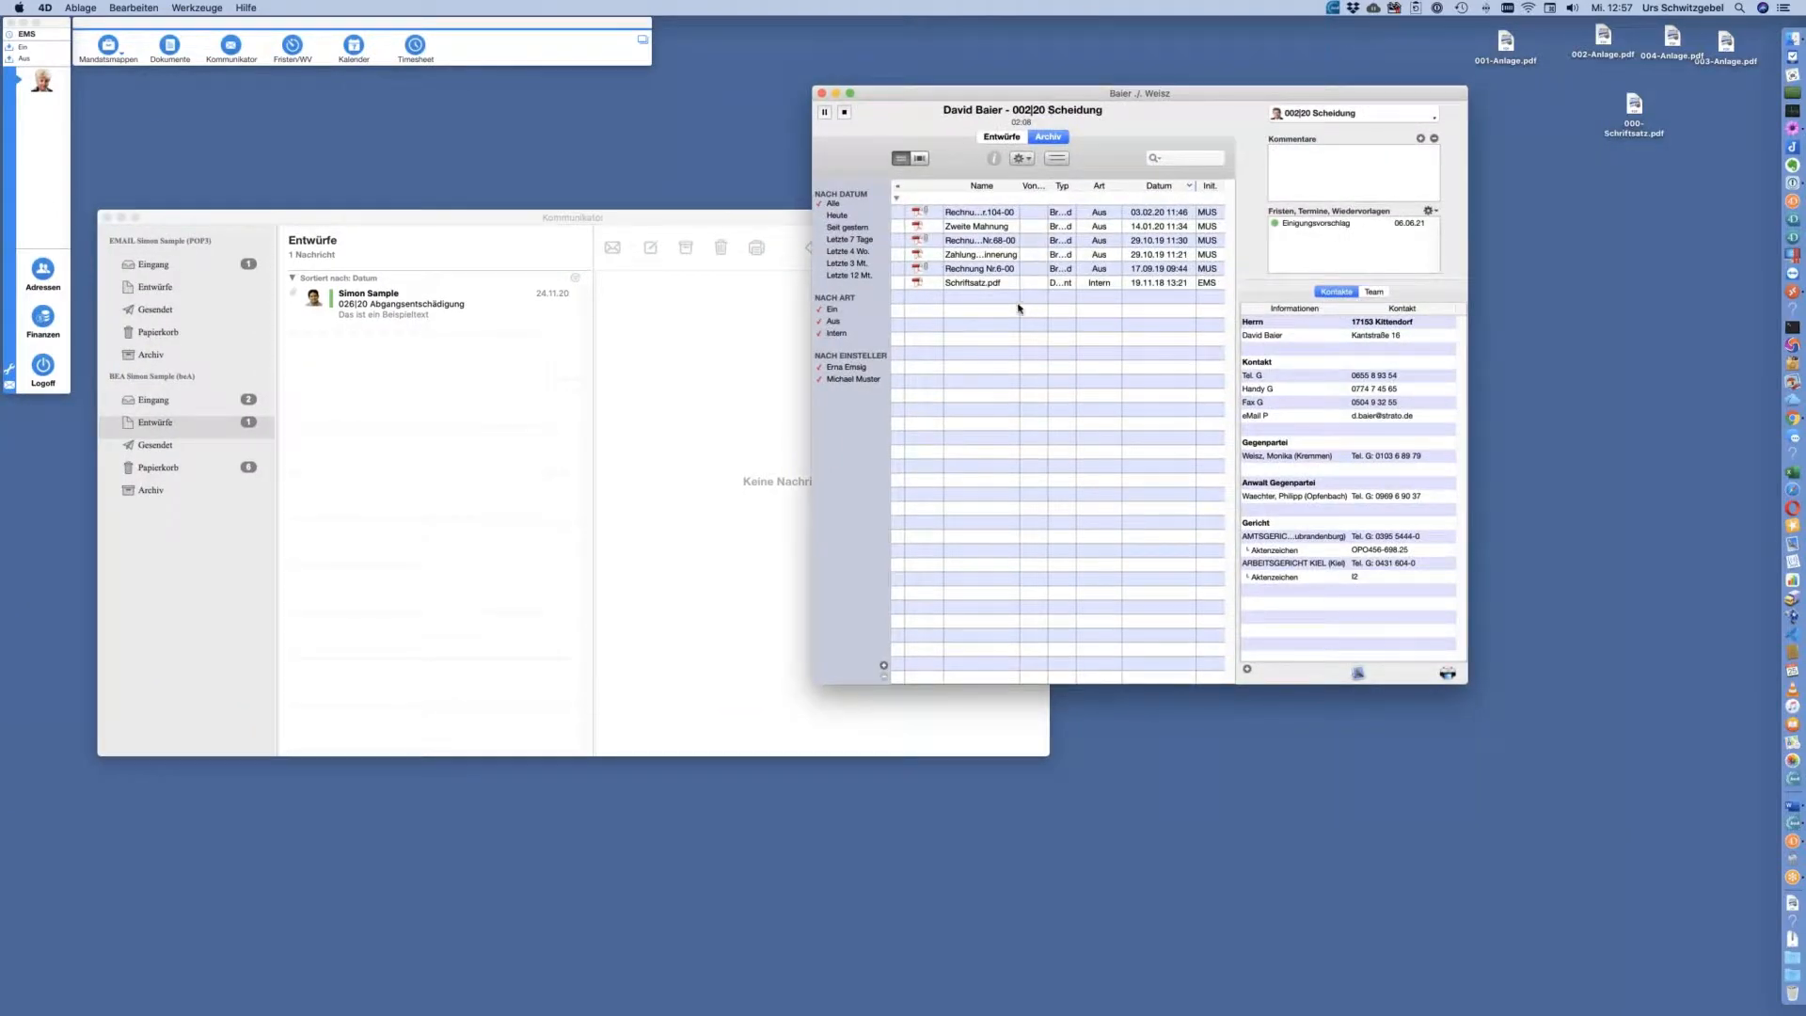
left_click(988, 285)
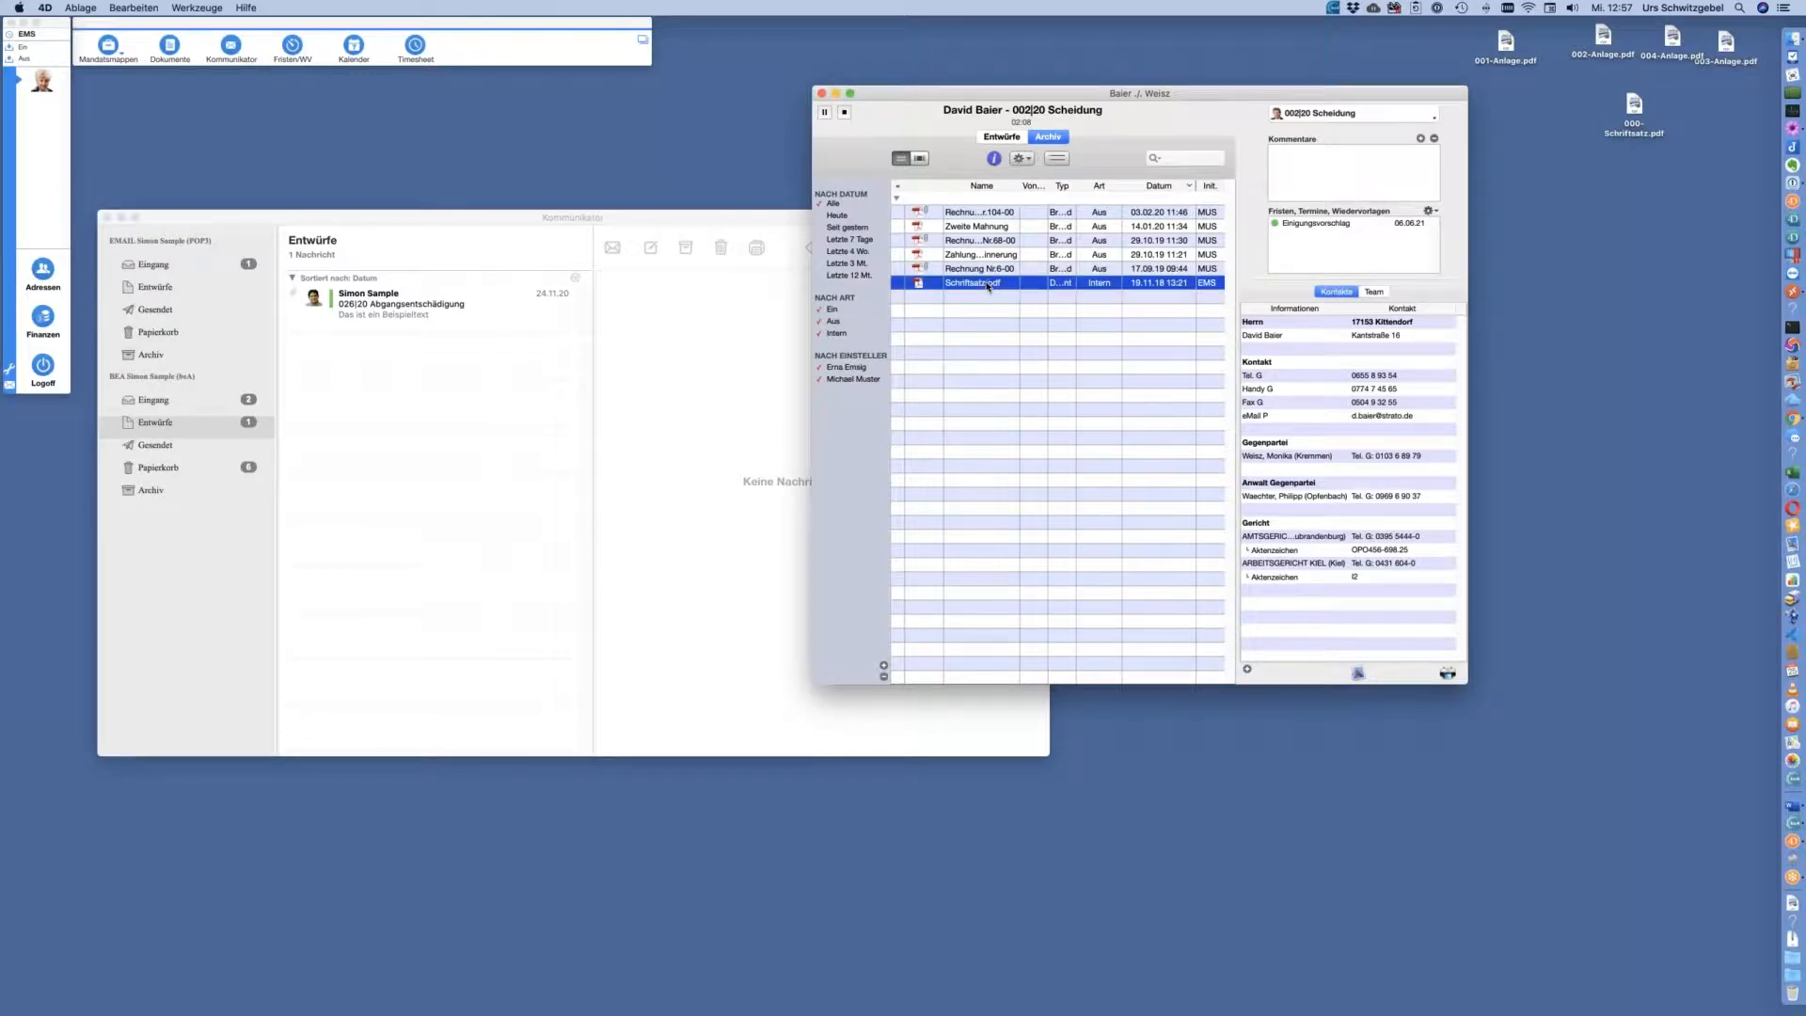
right_click(988, 287)
mouse_move(1082, 293)
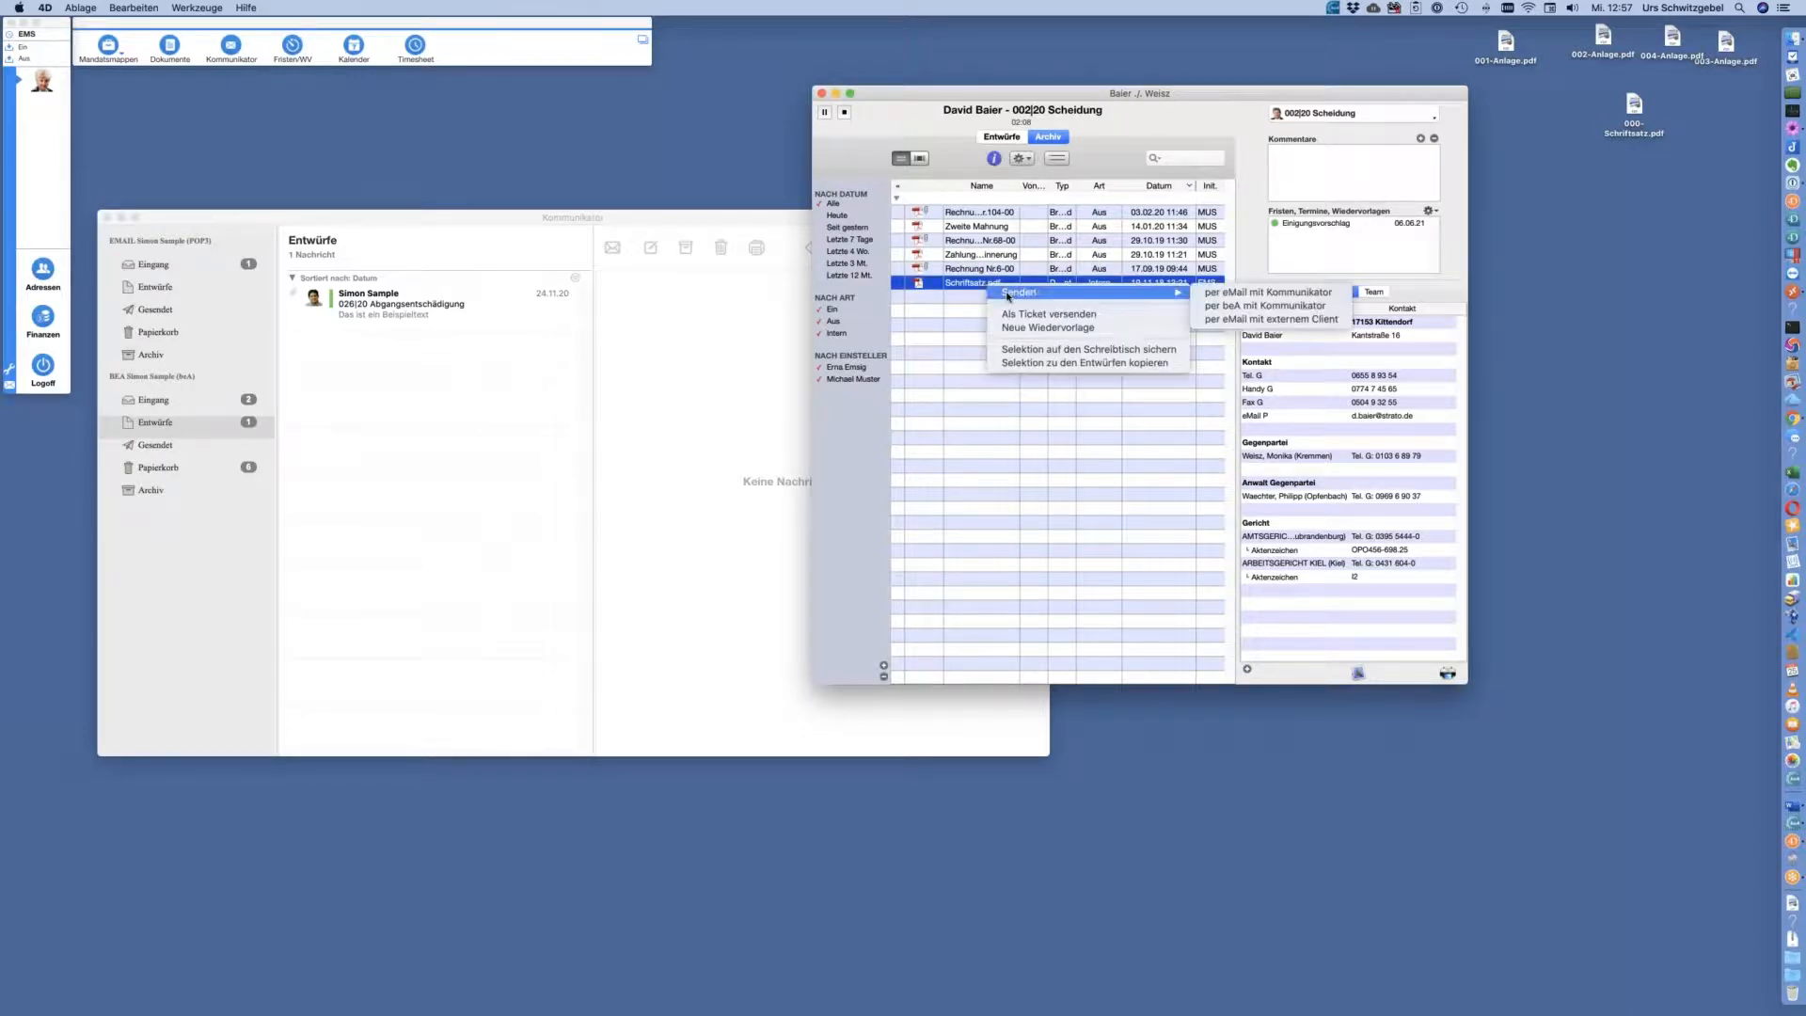
left_click(1263, 307)
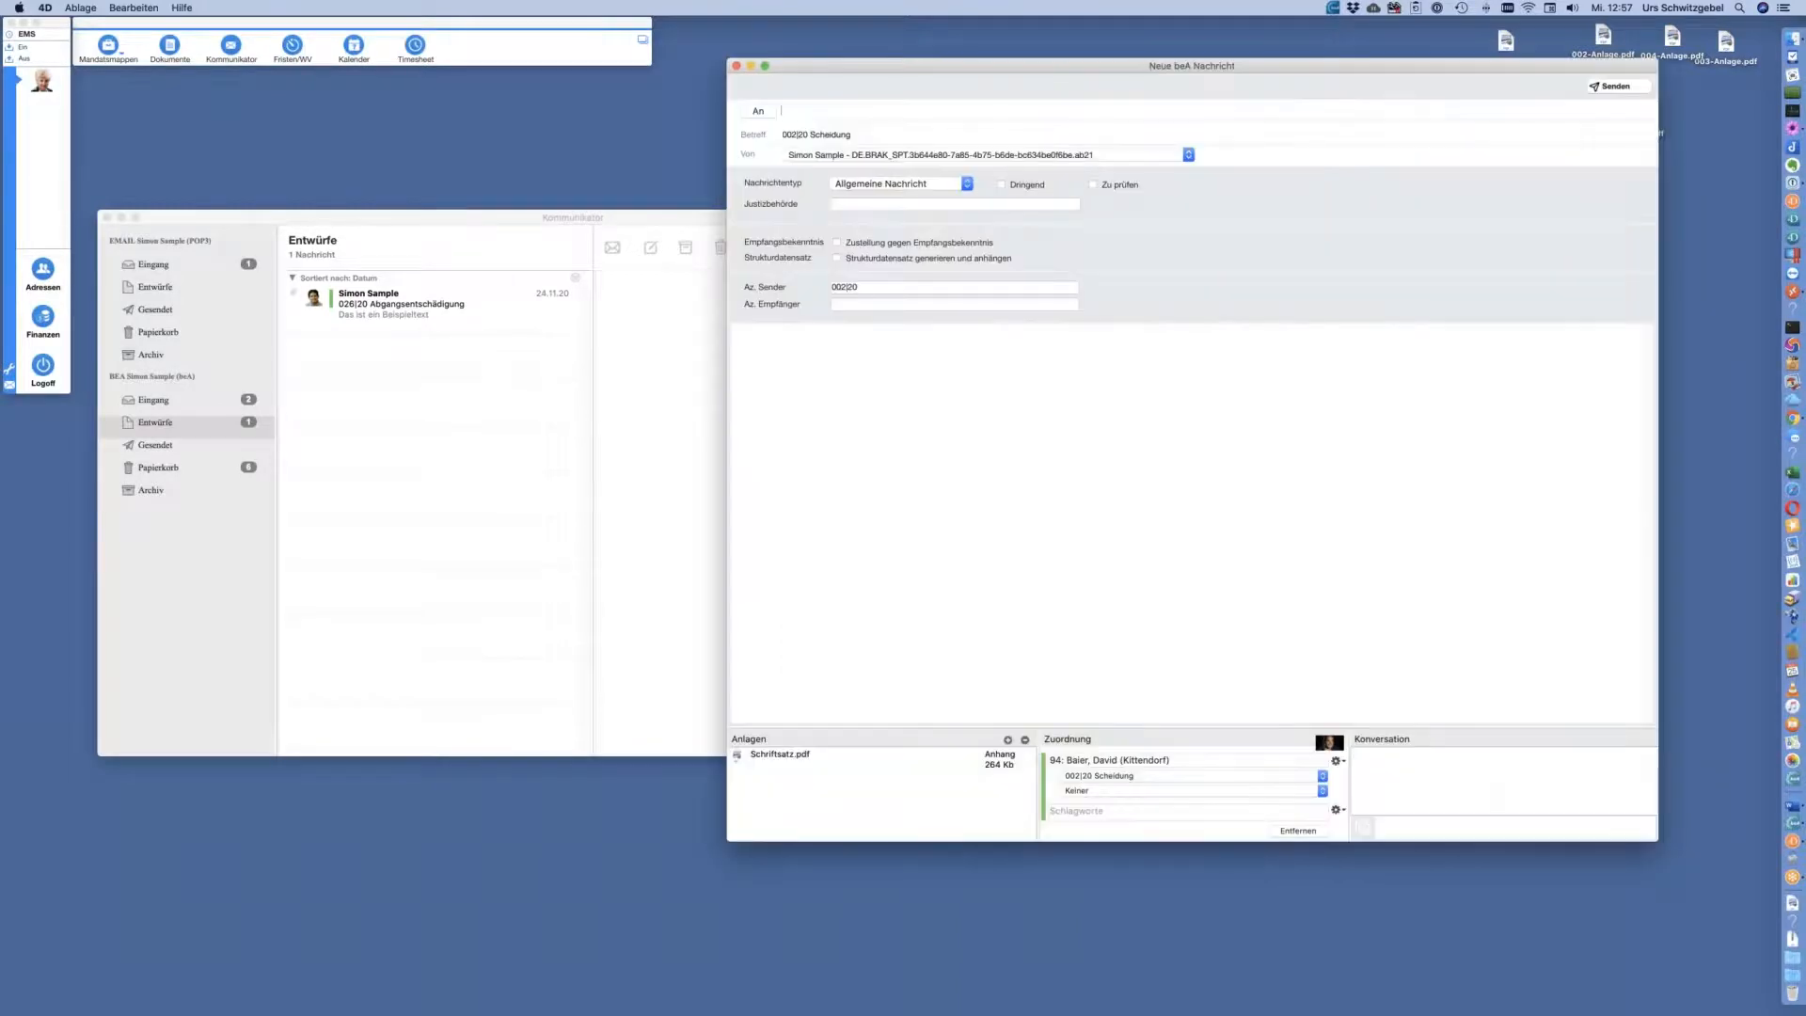
Resize the Neue beA Nachricht window and move it to uncover the case window
left_click_drag(1221, 64, 1062, 110)
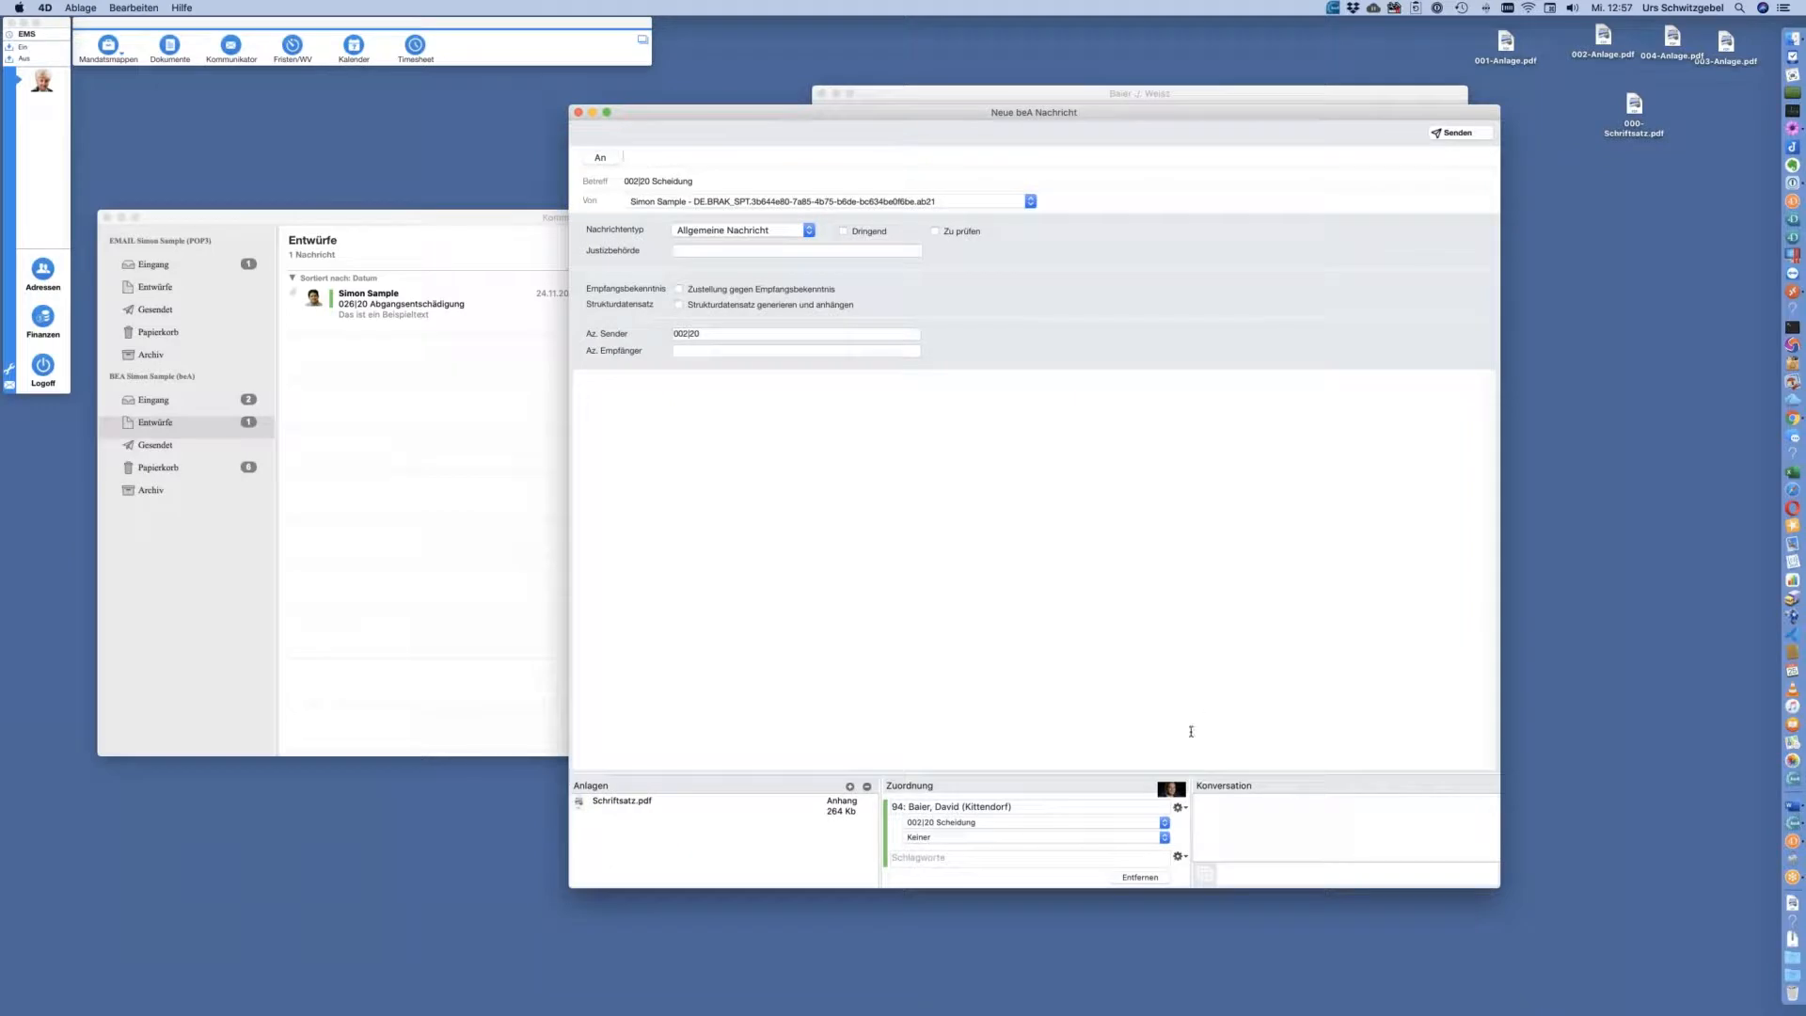
left_click_drag(1176, 768, 1142, 524)
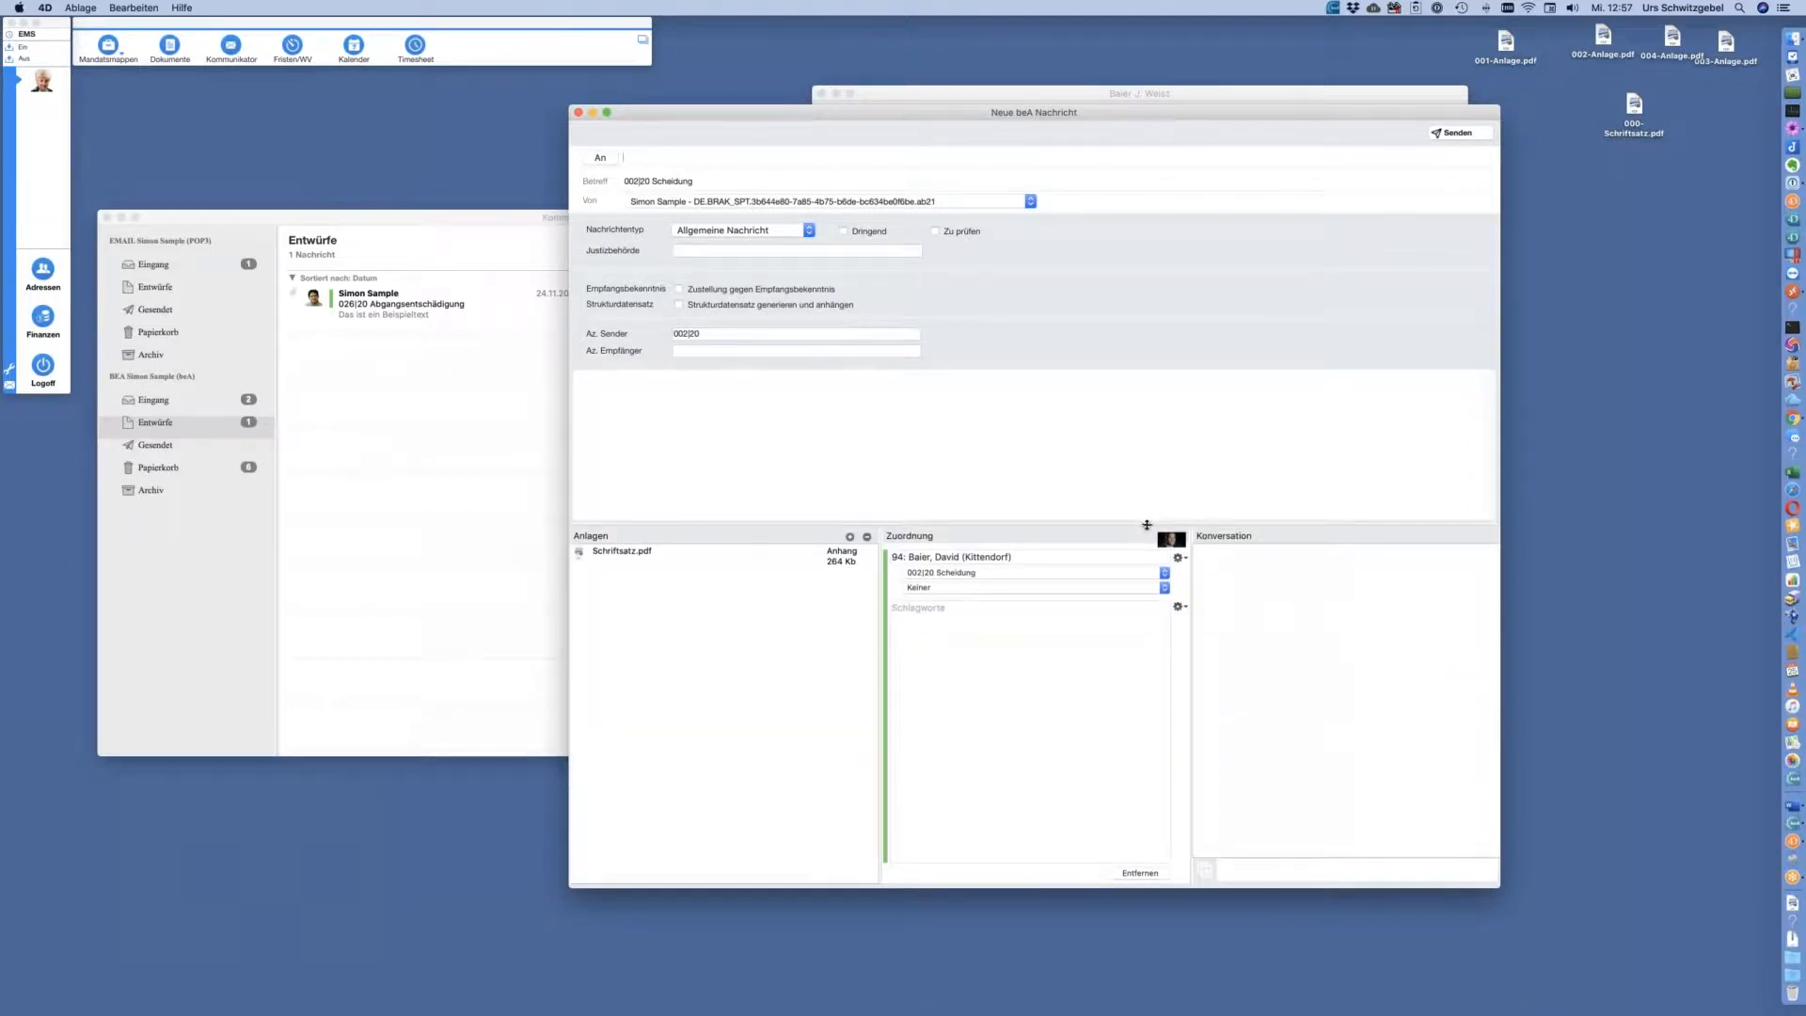
left_click_drag(1138, 106, 1021, 88)
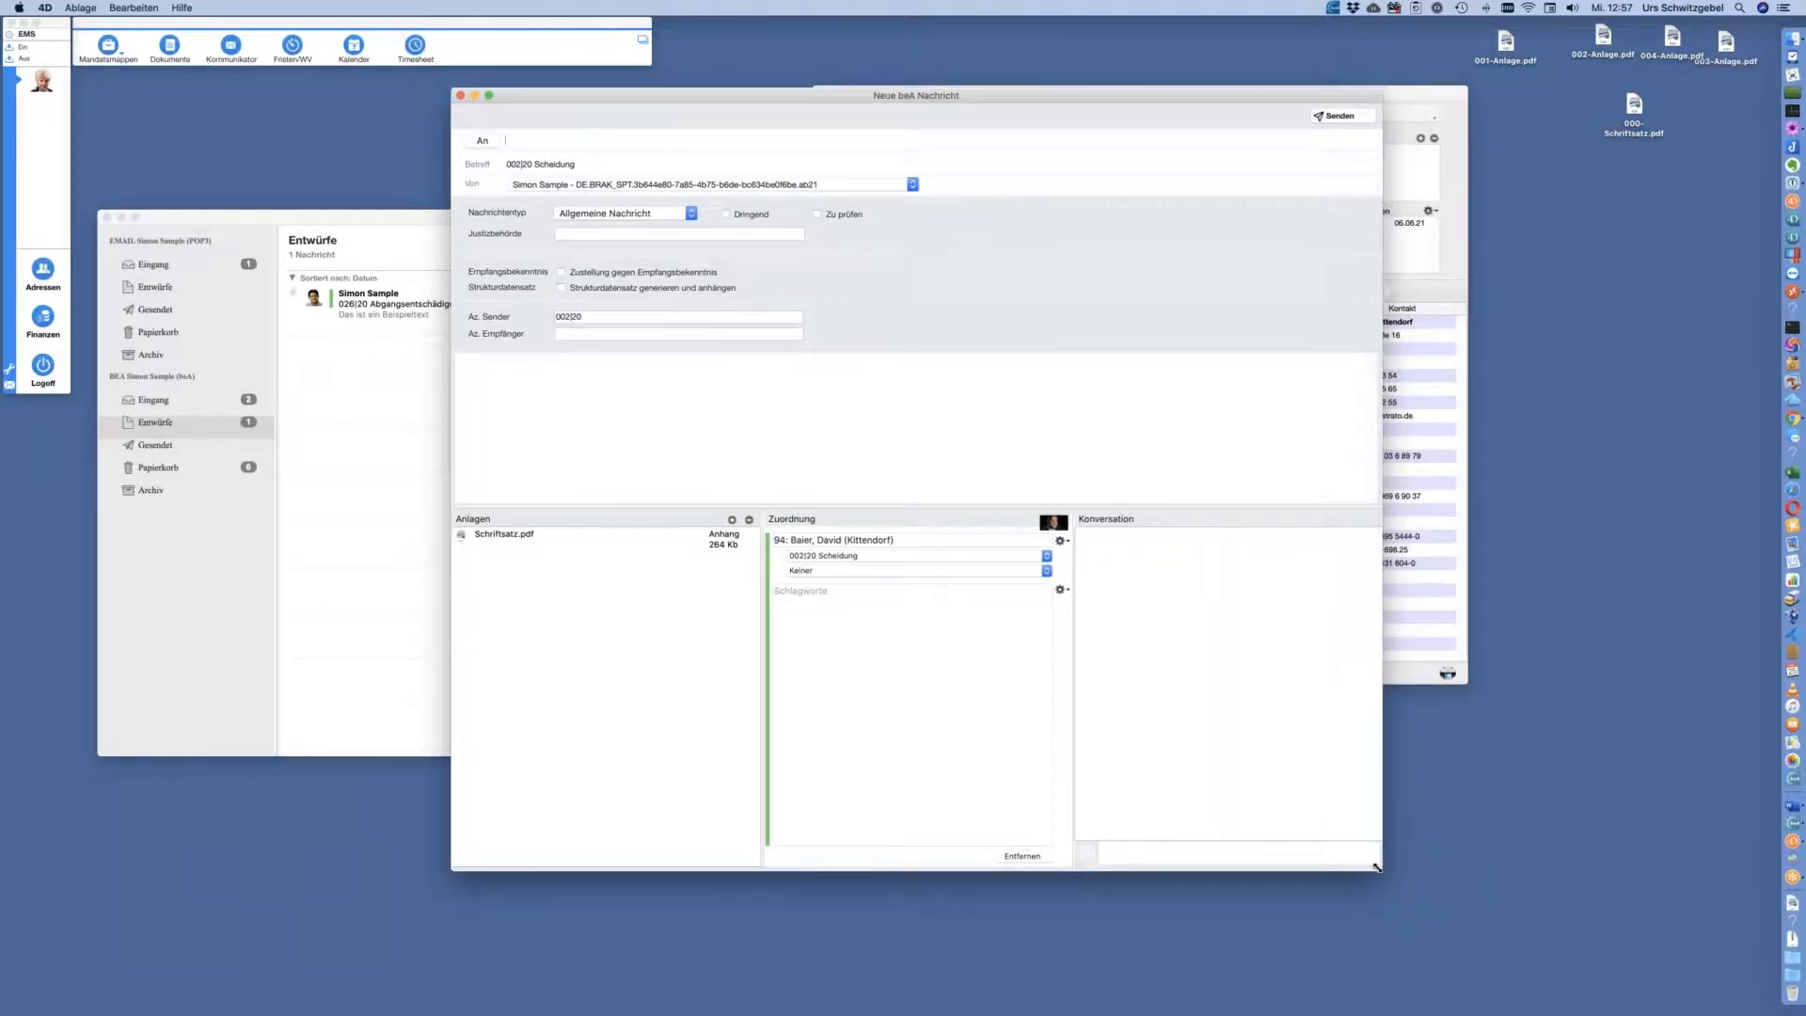
left_click_drag(1375, 866, 1320, 789)
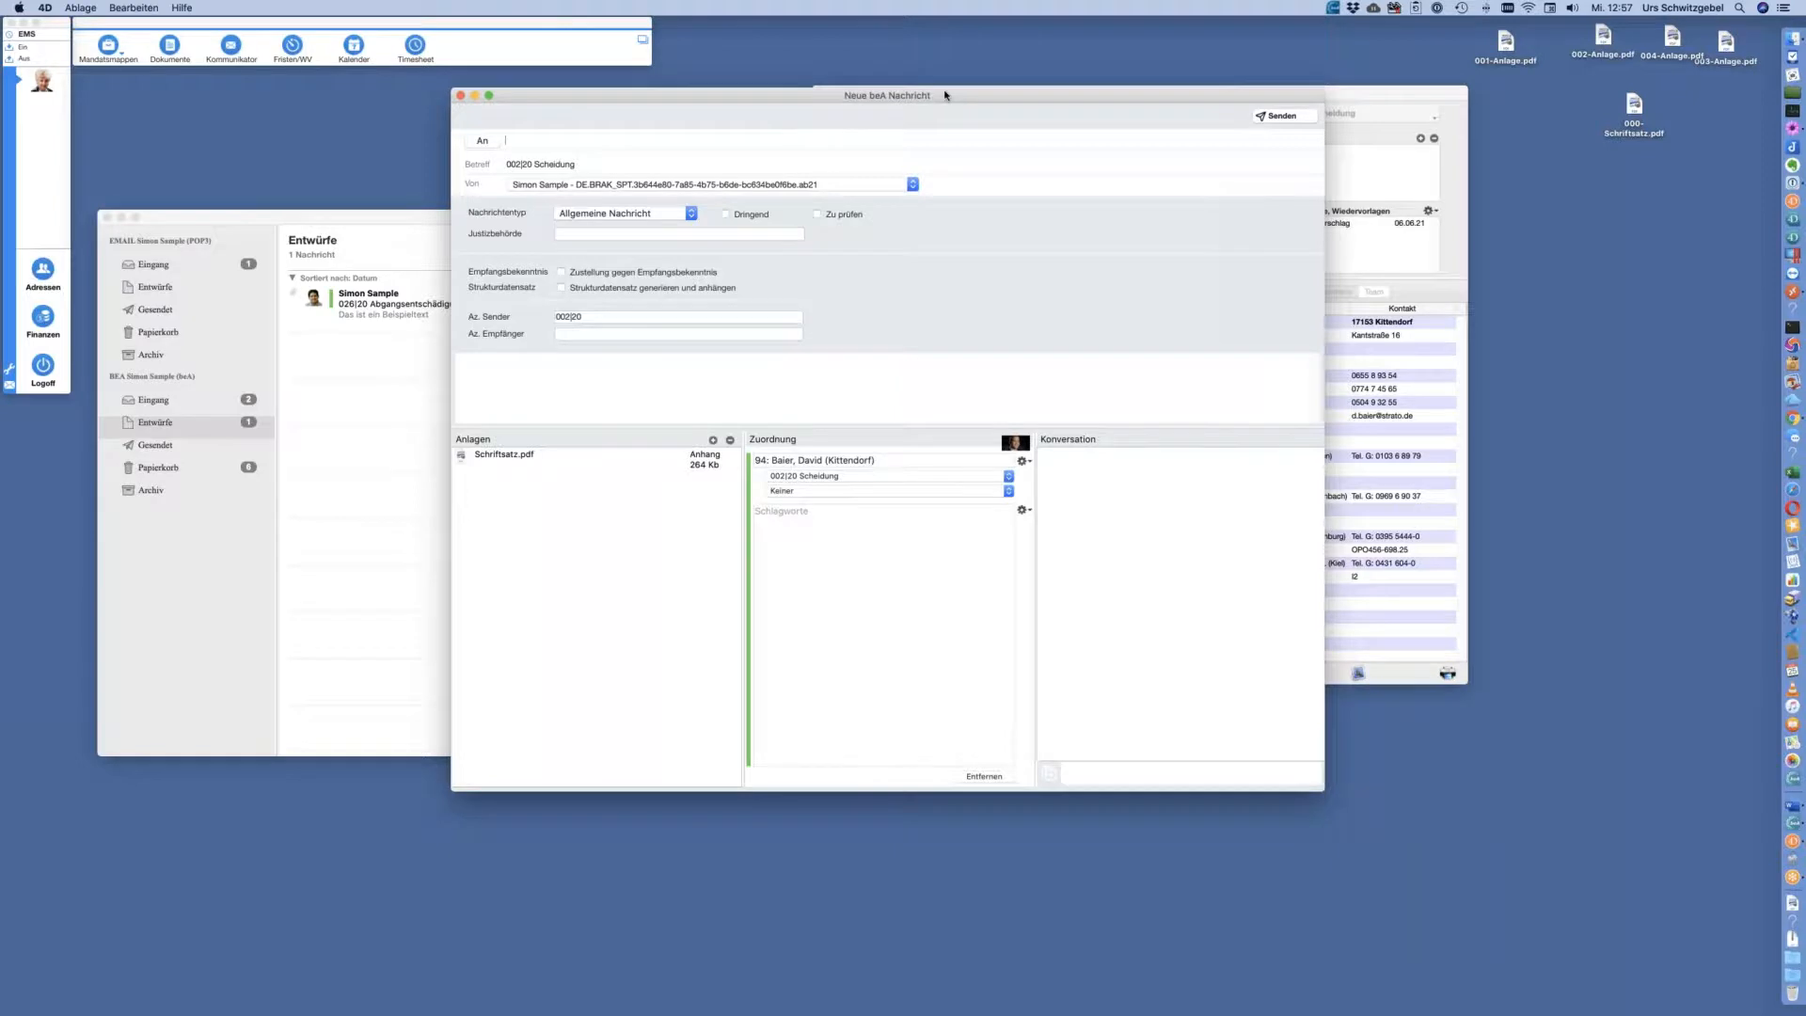
left_click_drag(947, 97, 995, 94)
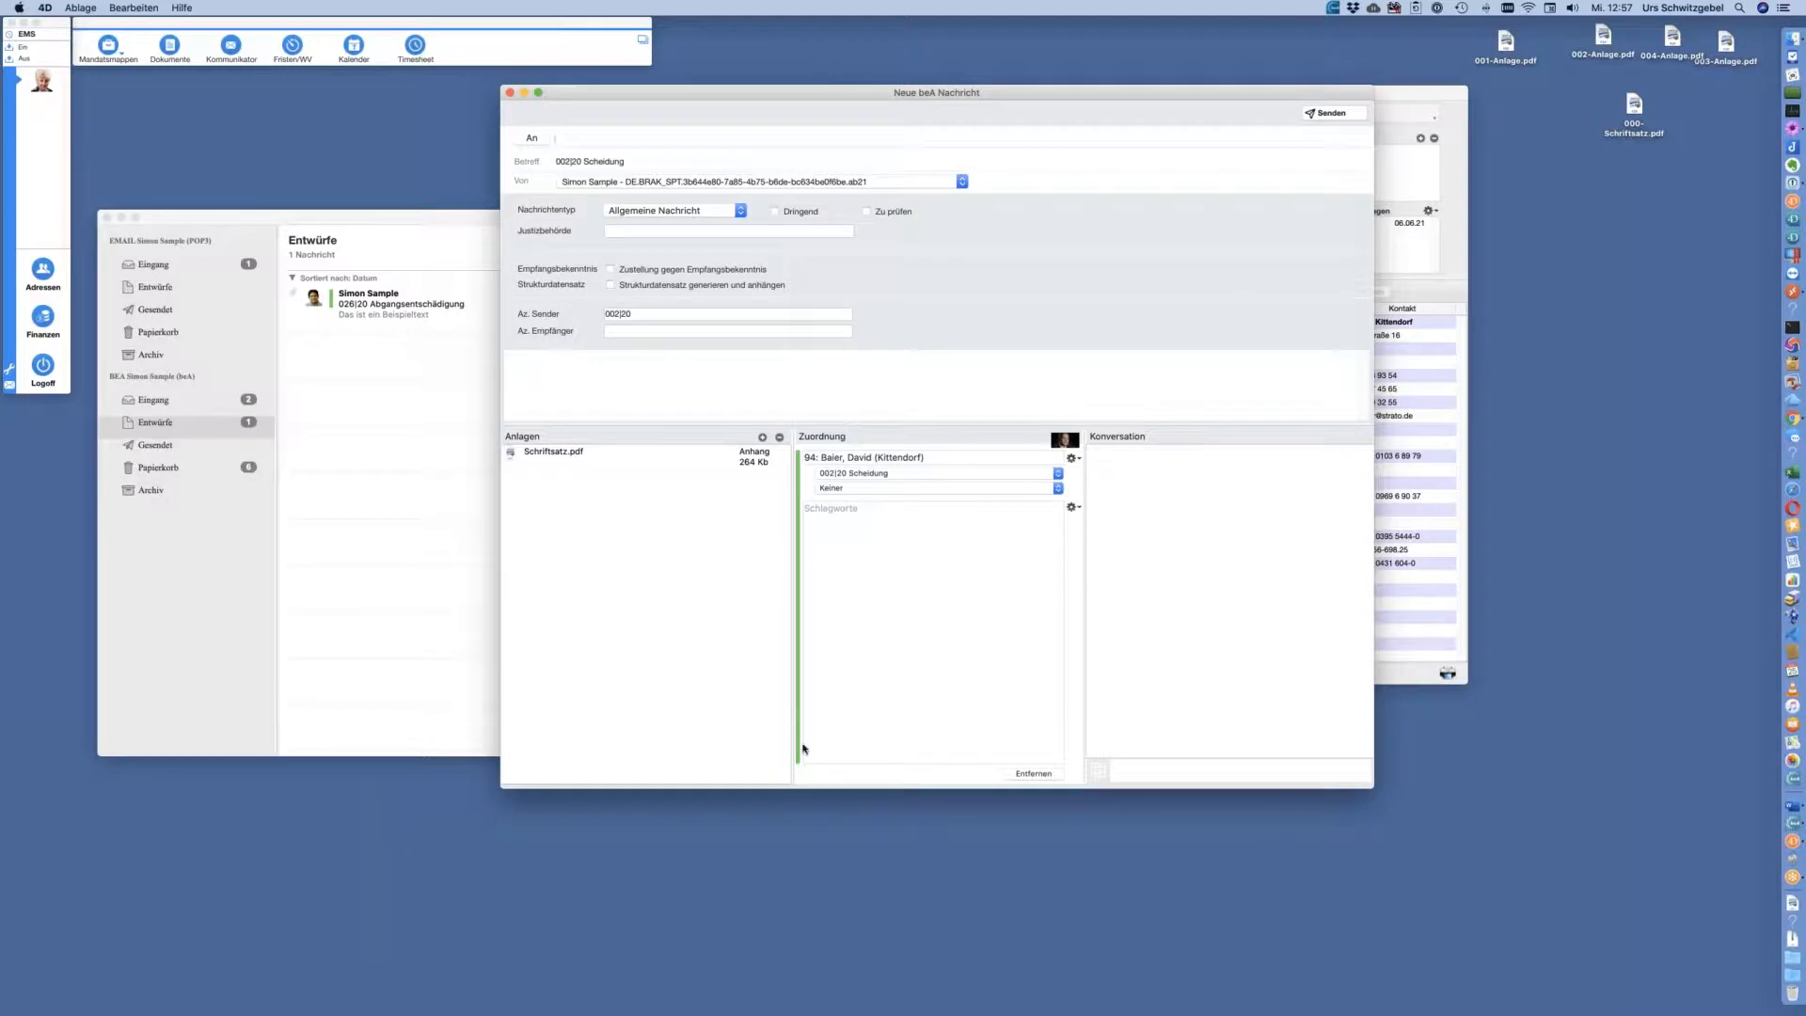
left_click_drag(1370, 786, 1321, 779)
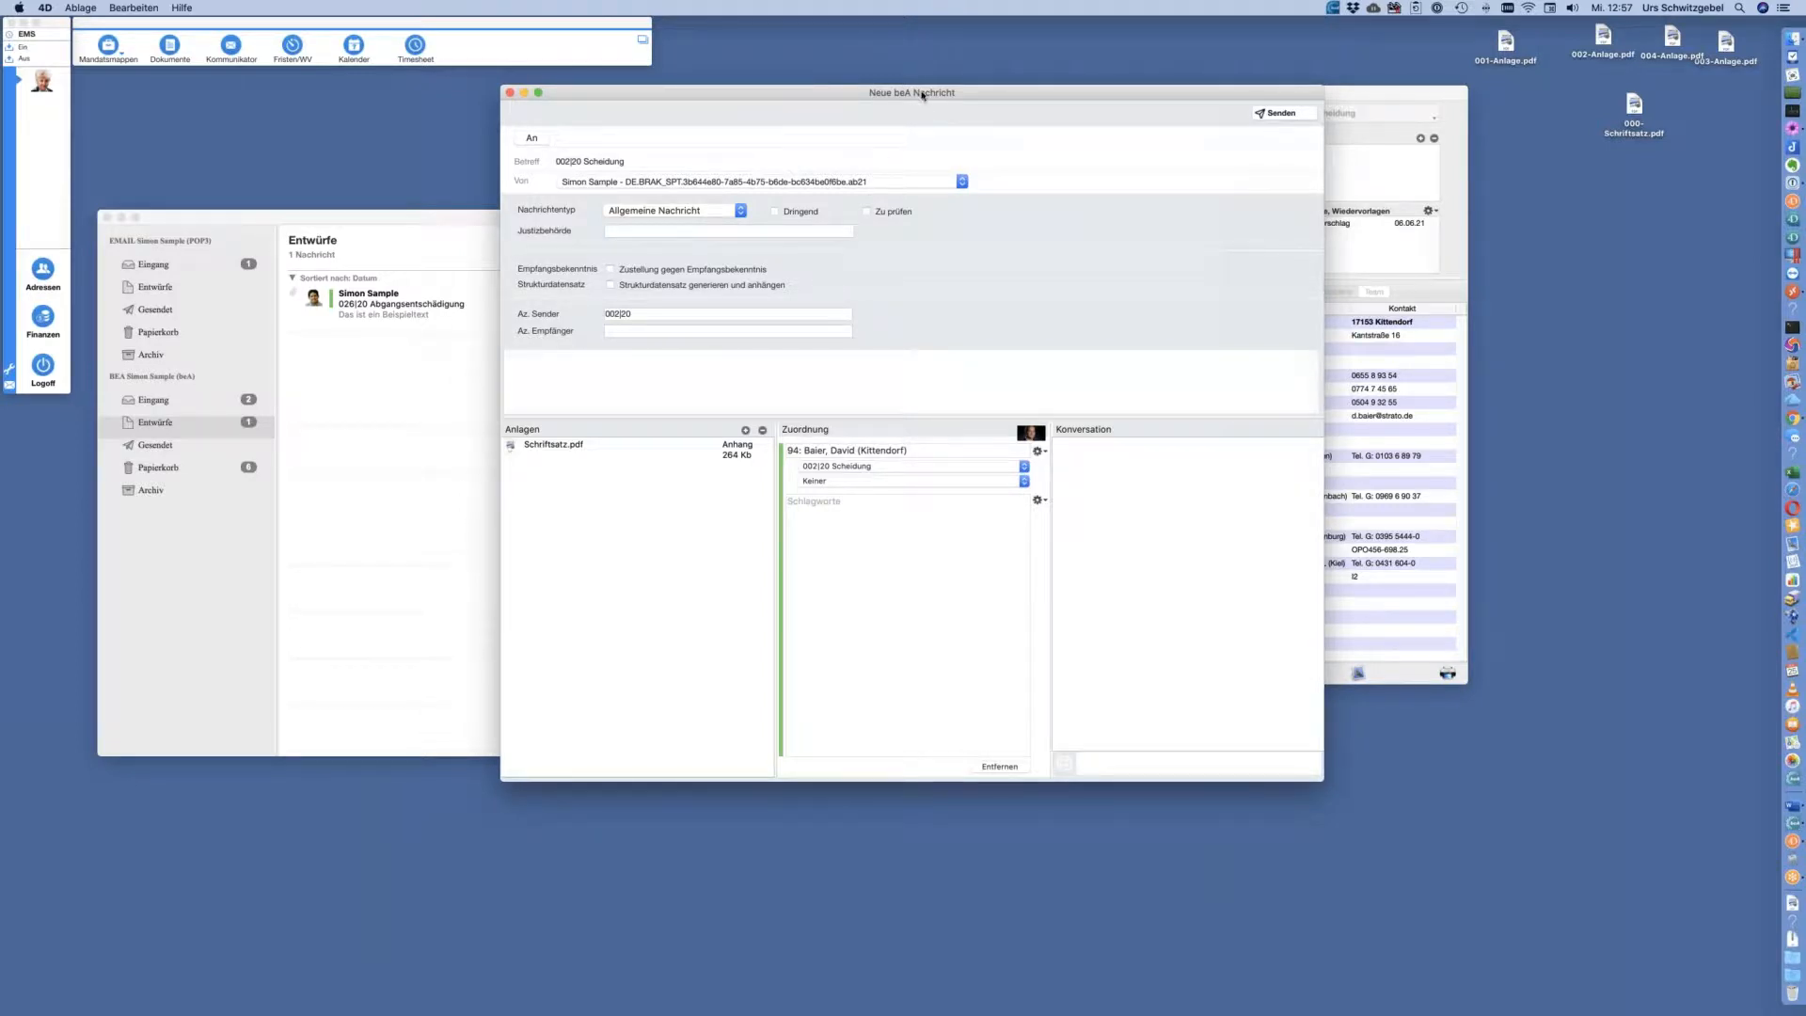
left_click_drag(1013, 93, 1091, 142)
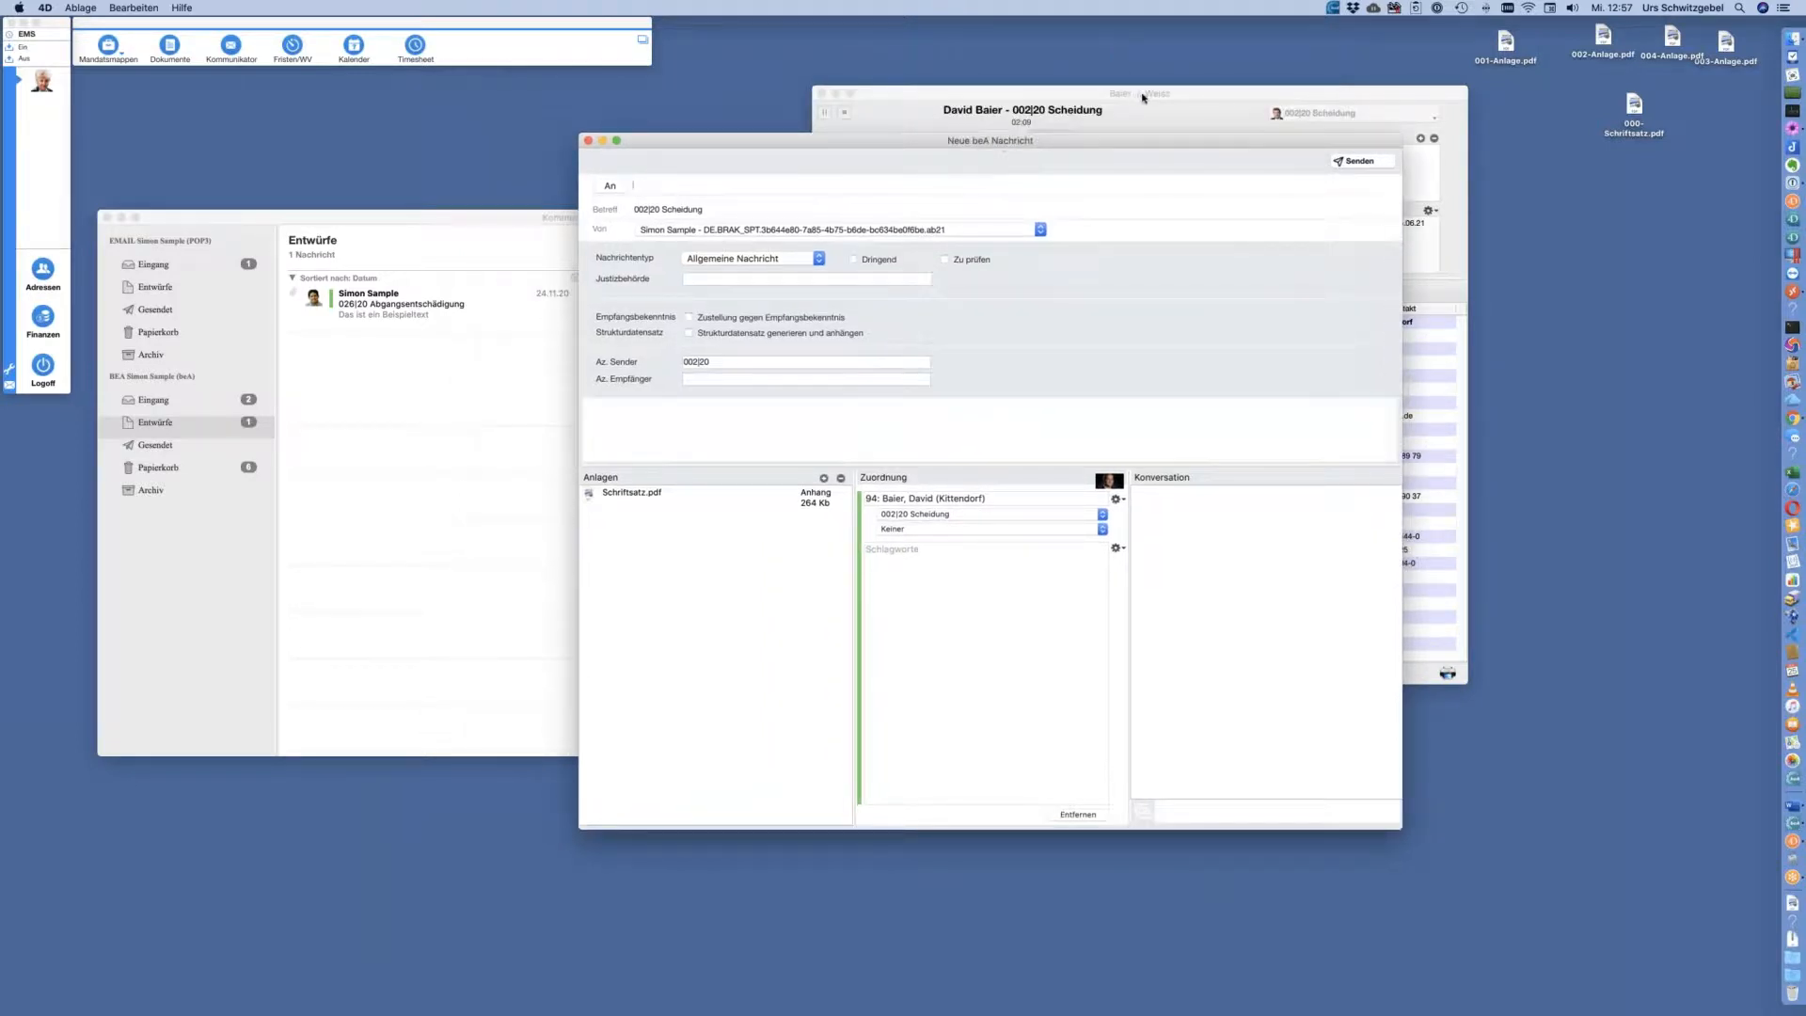
Move the case window right, then select Schriftsatz.pdf in the draft's Anlagen
left_click(1144, 95)
left_click_drag(1237, 103, 1333, 111)
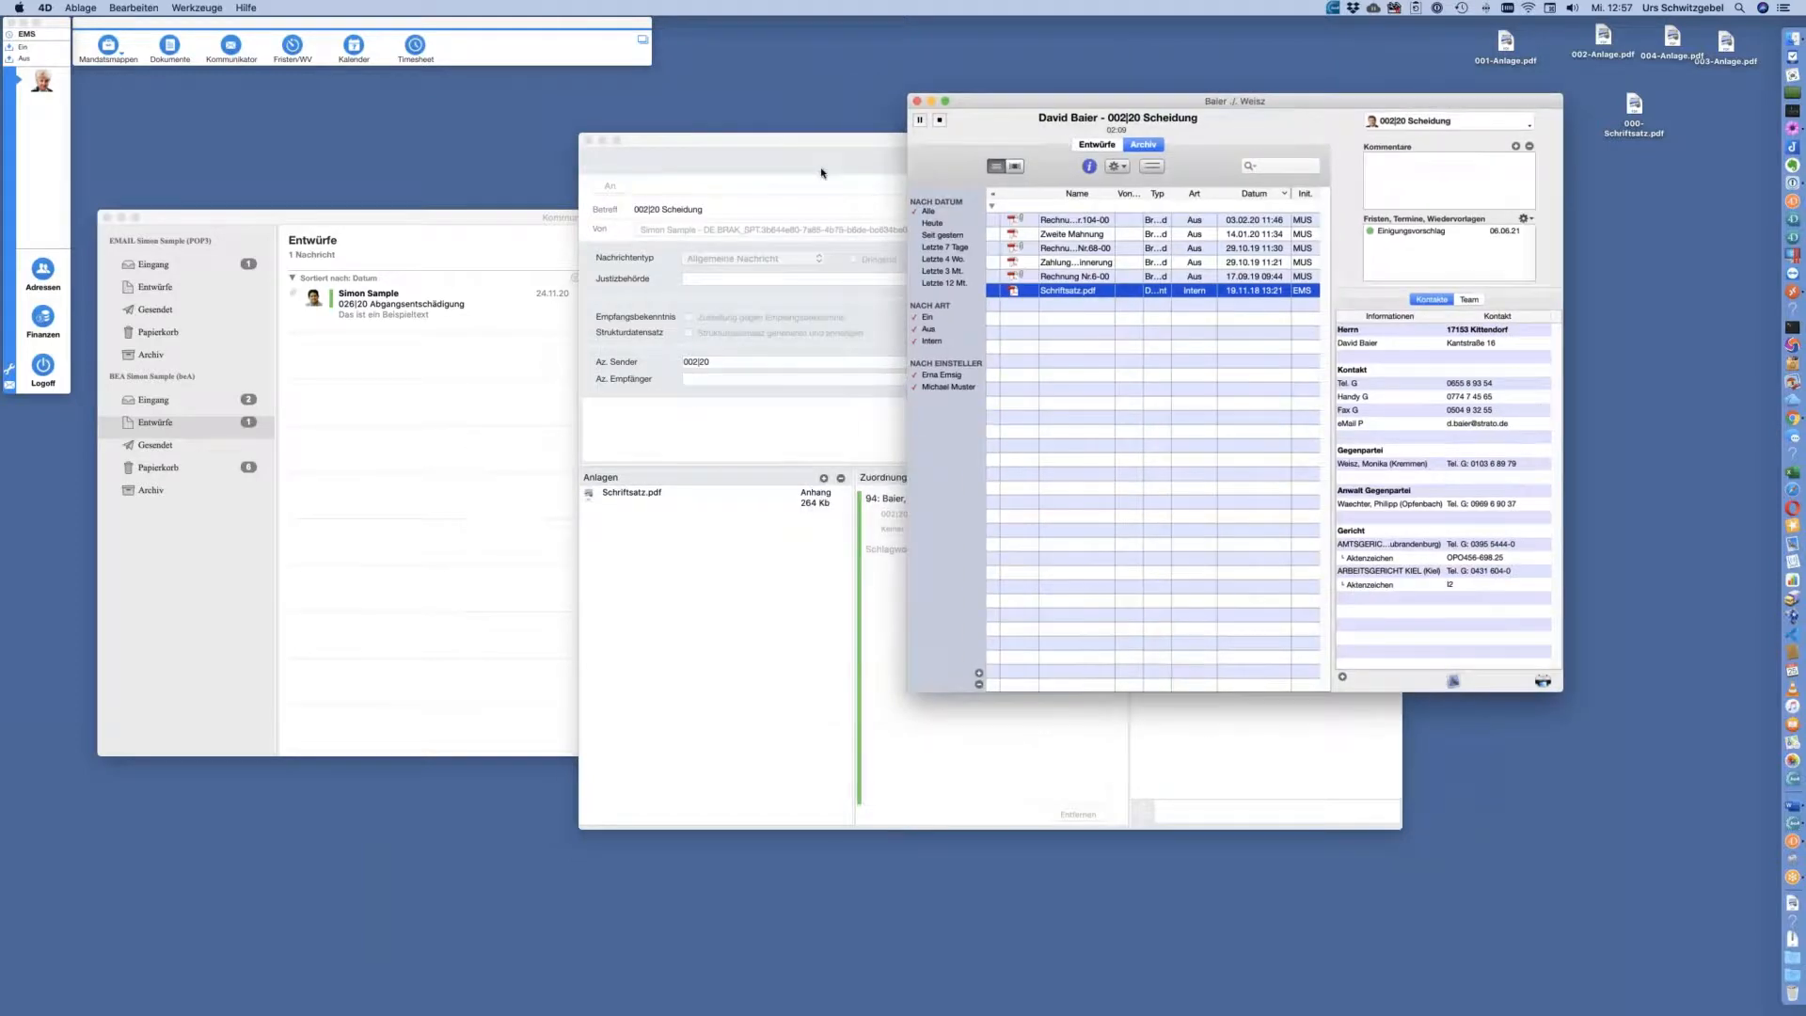
left_click(827, 178)
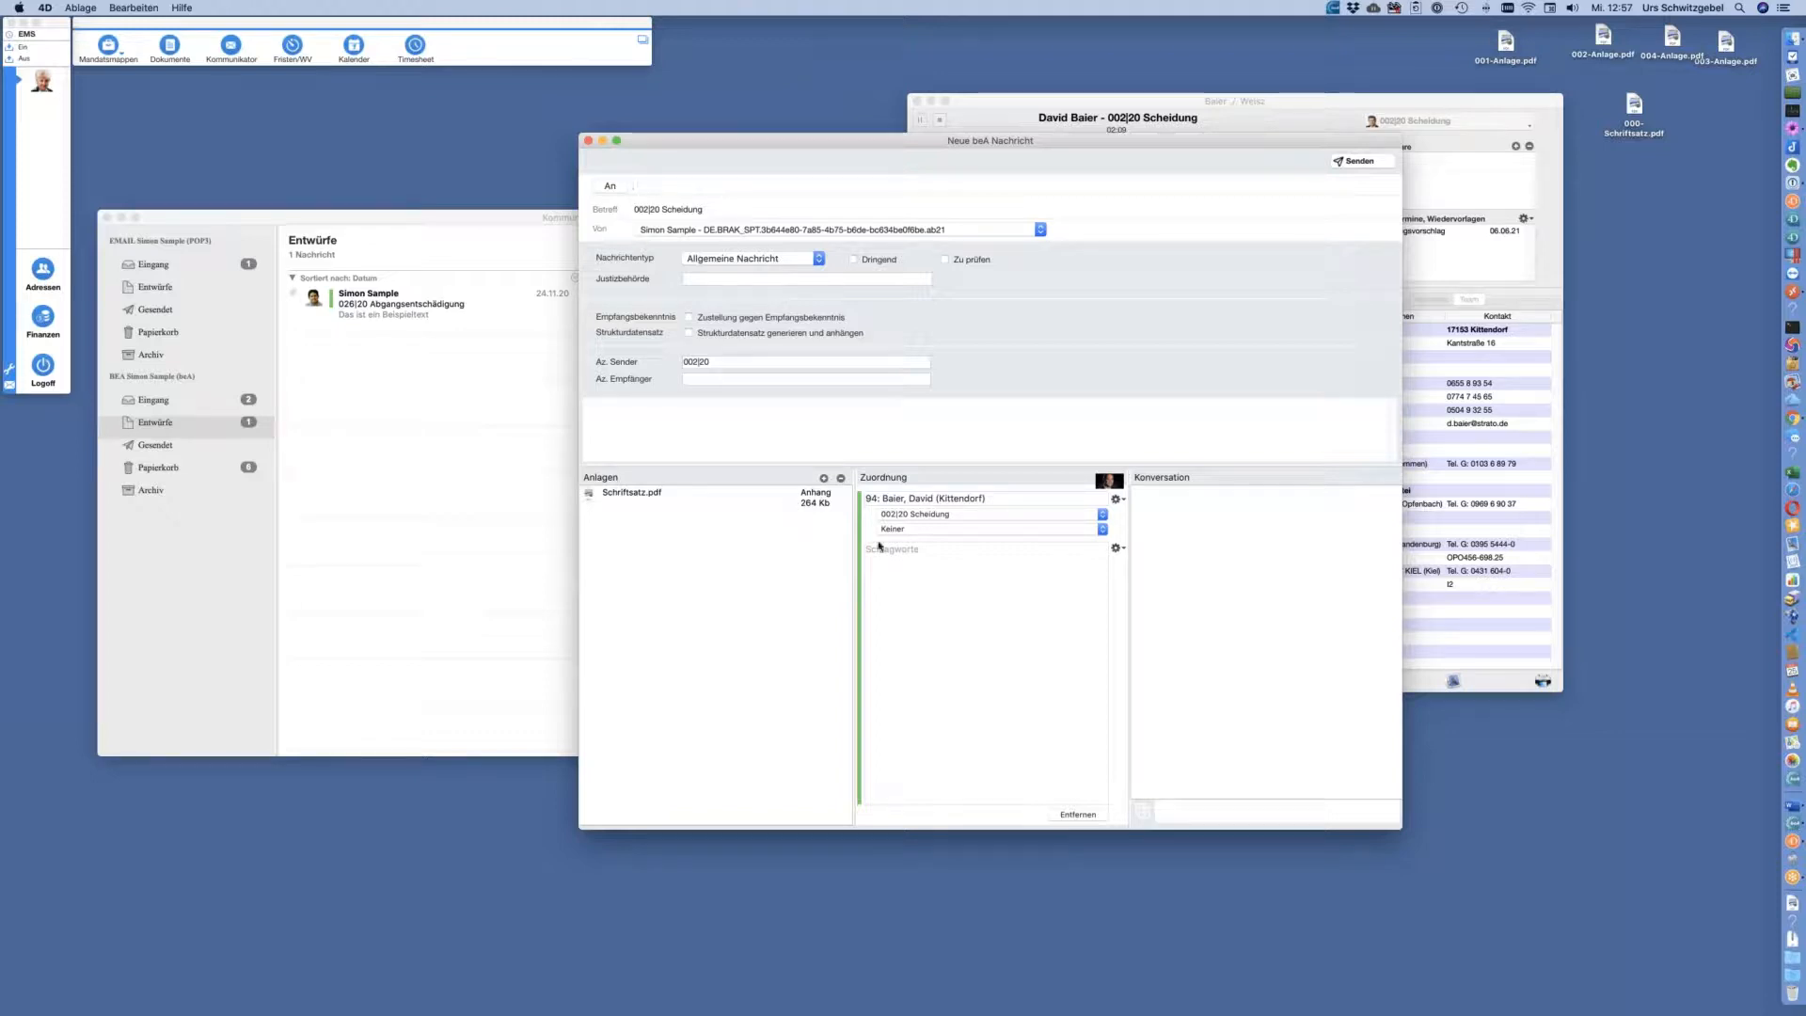
left_click(813, 500)
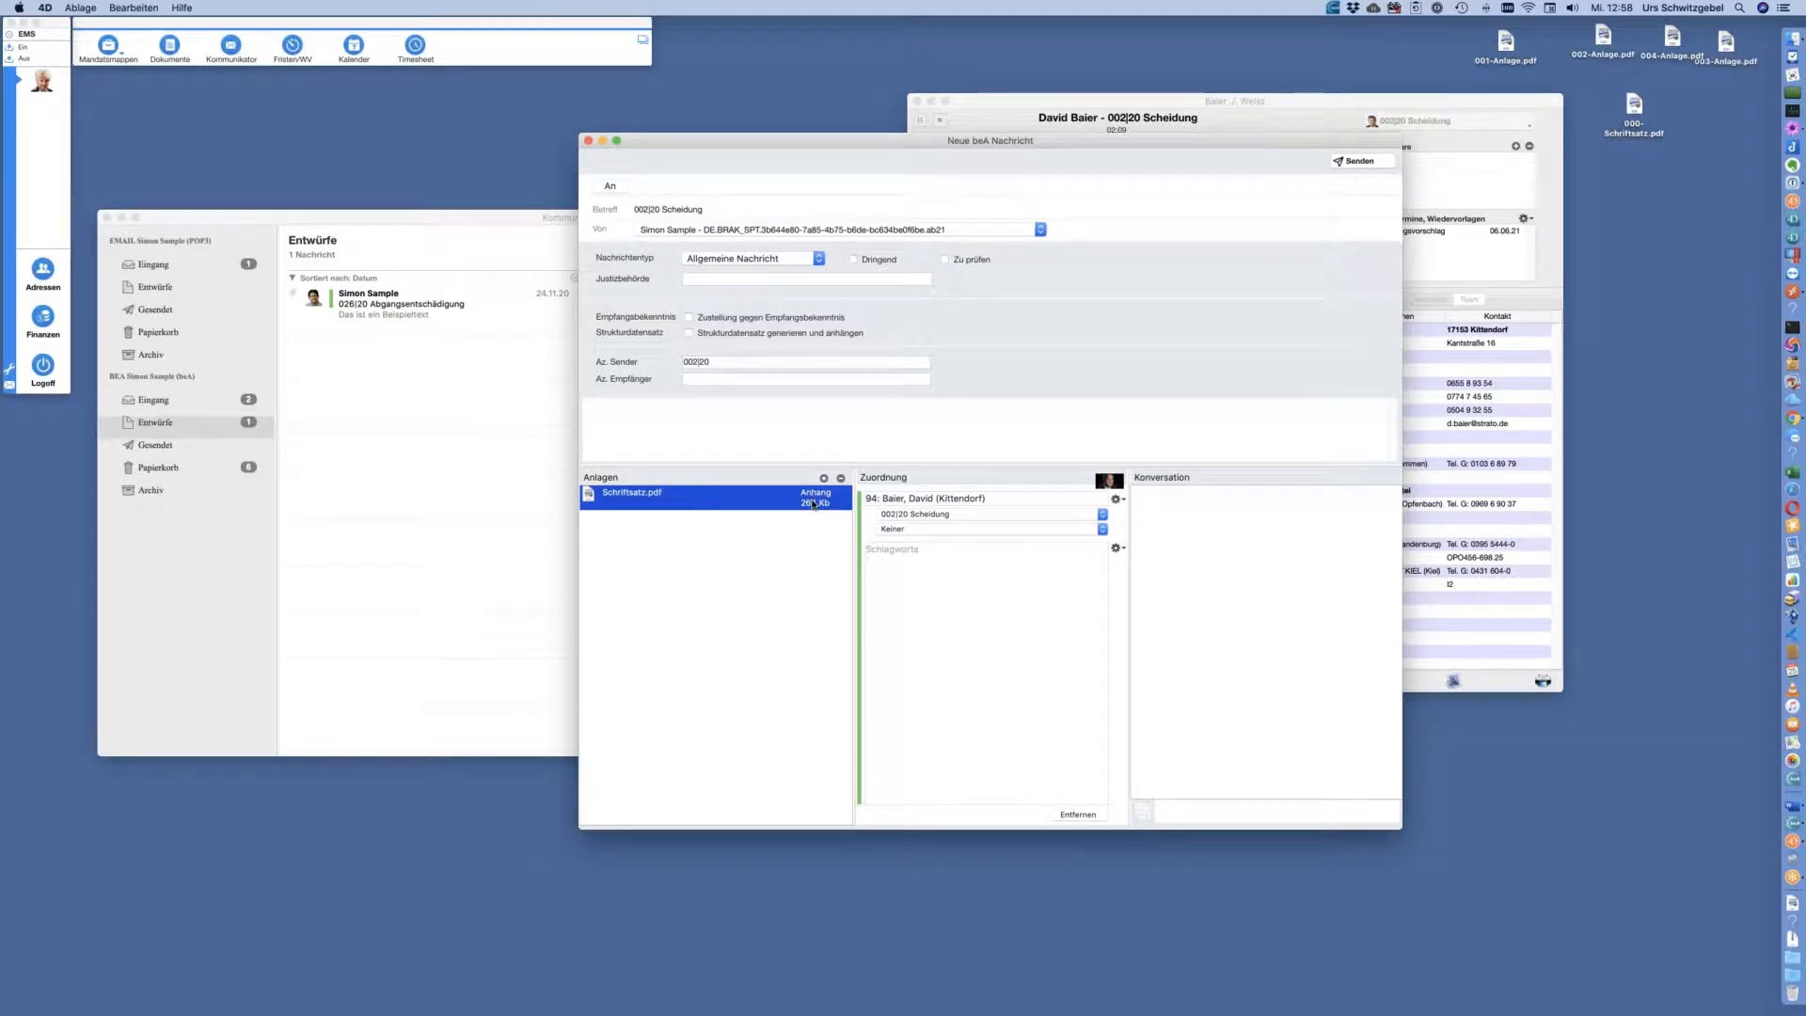
Mark Schriftsatz.pdf as Schriftsatz and move the case window to the lower left
left_click(813, 503)
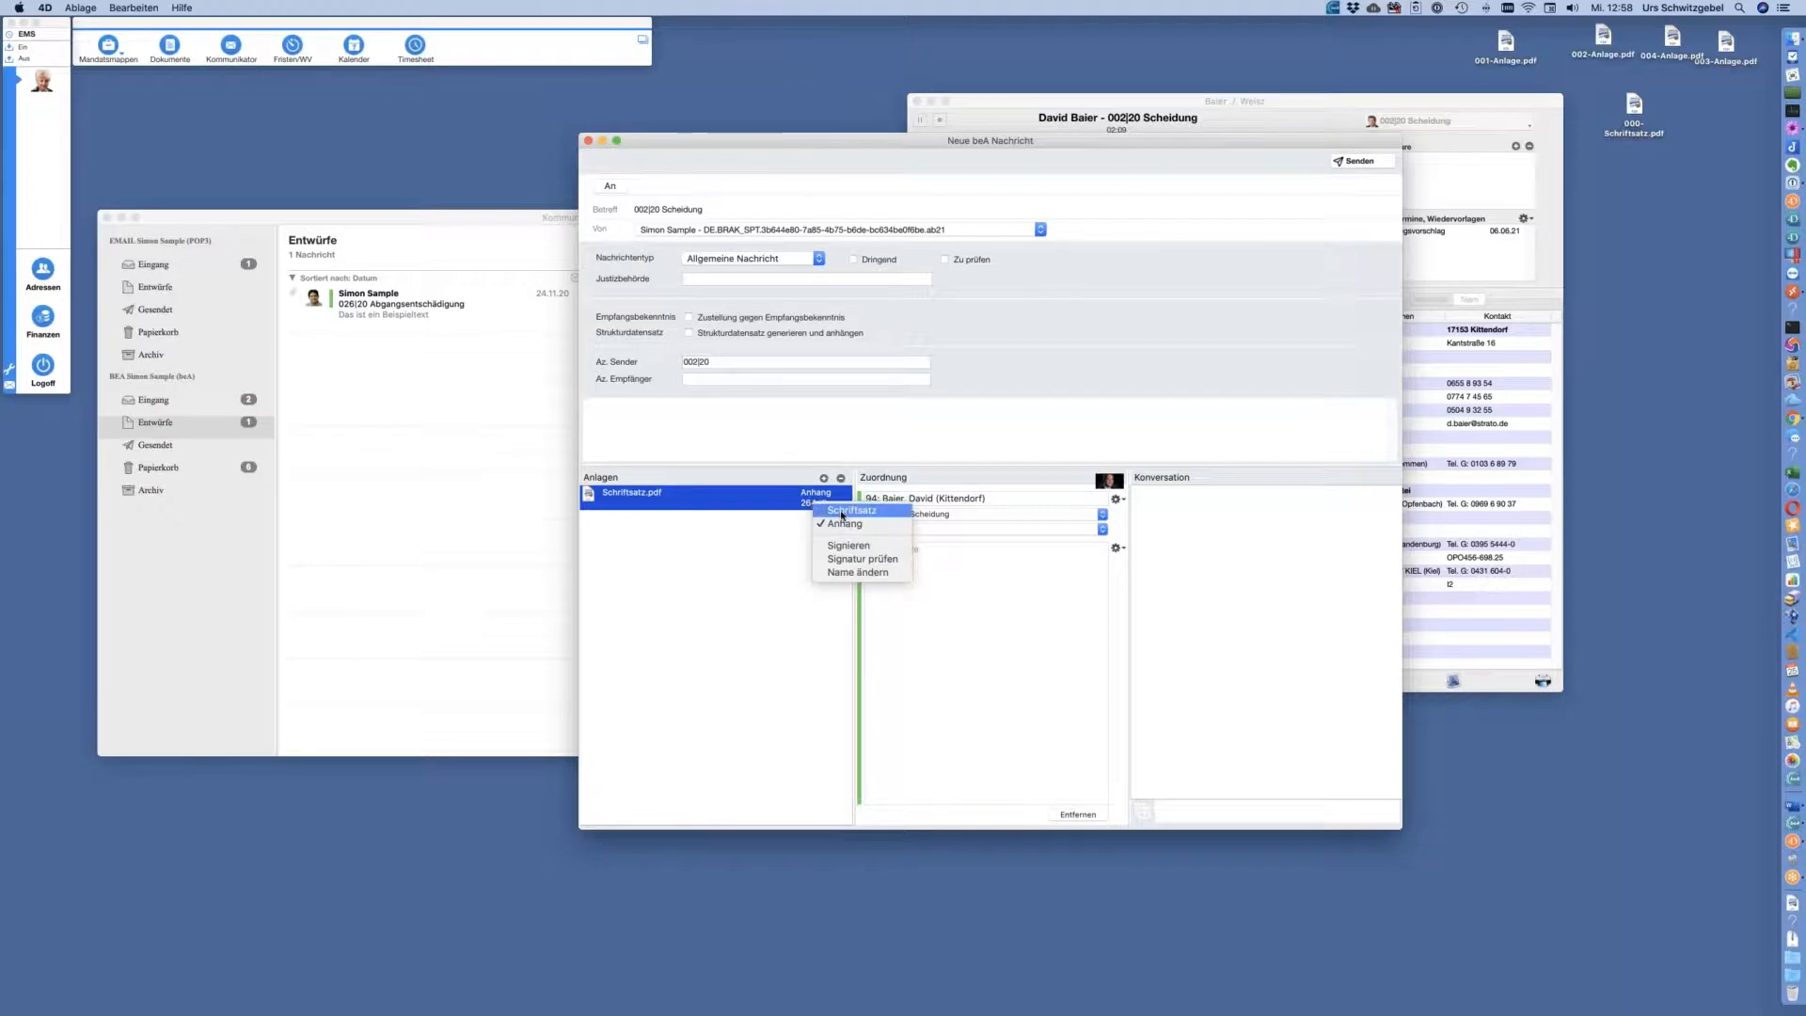
left_click(842, 513)
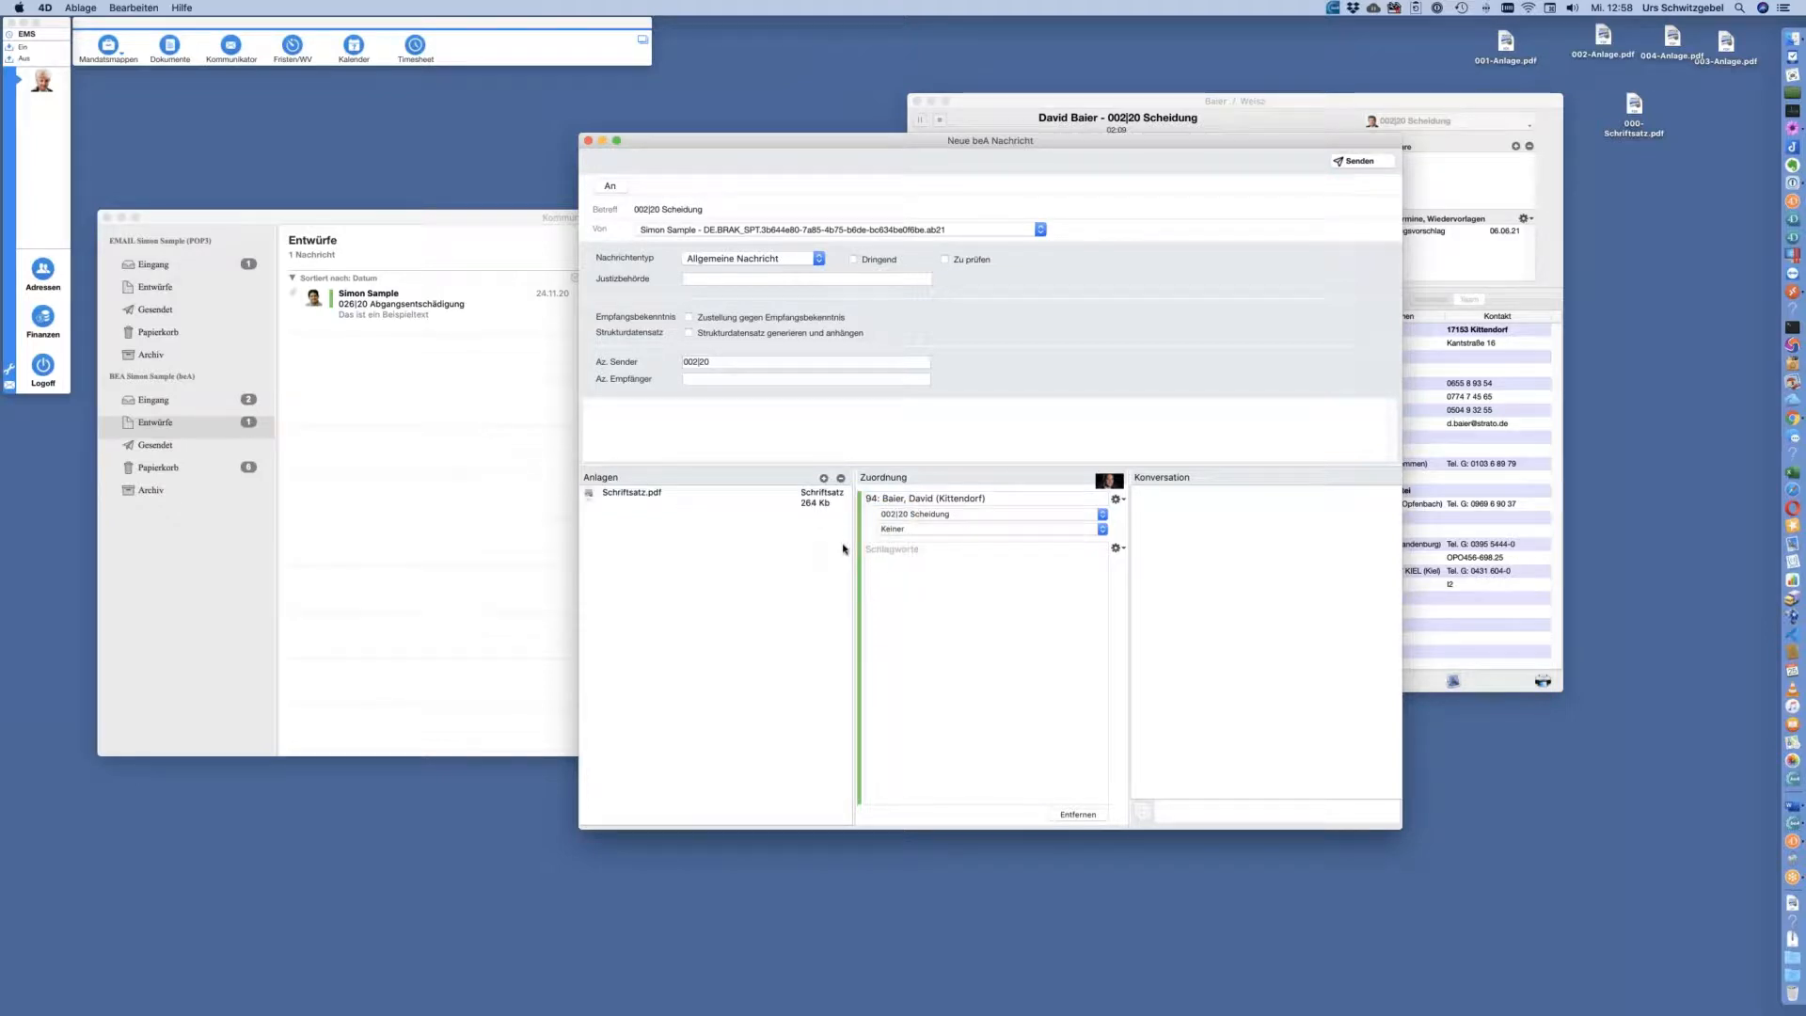
left_click_drag(974, 142, 841, 142)
left_click(1404, 105)
left_click_drag(1404, 106, 906, 625)
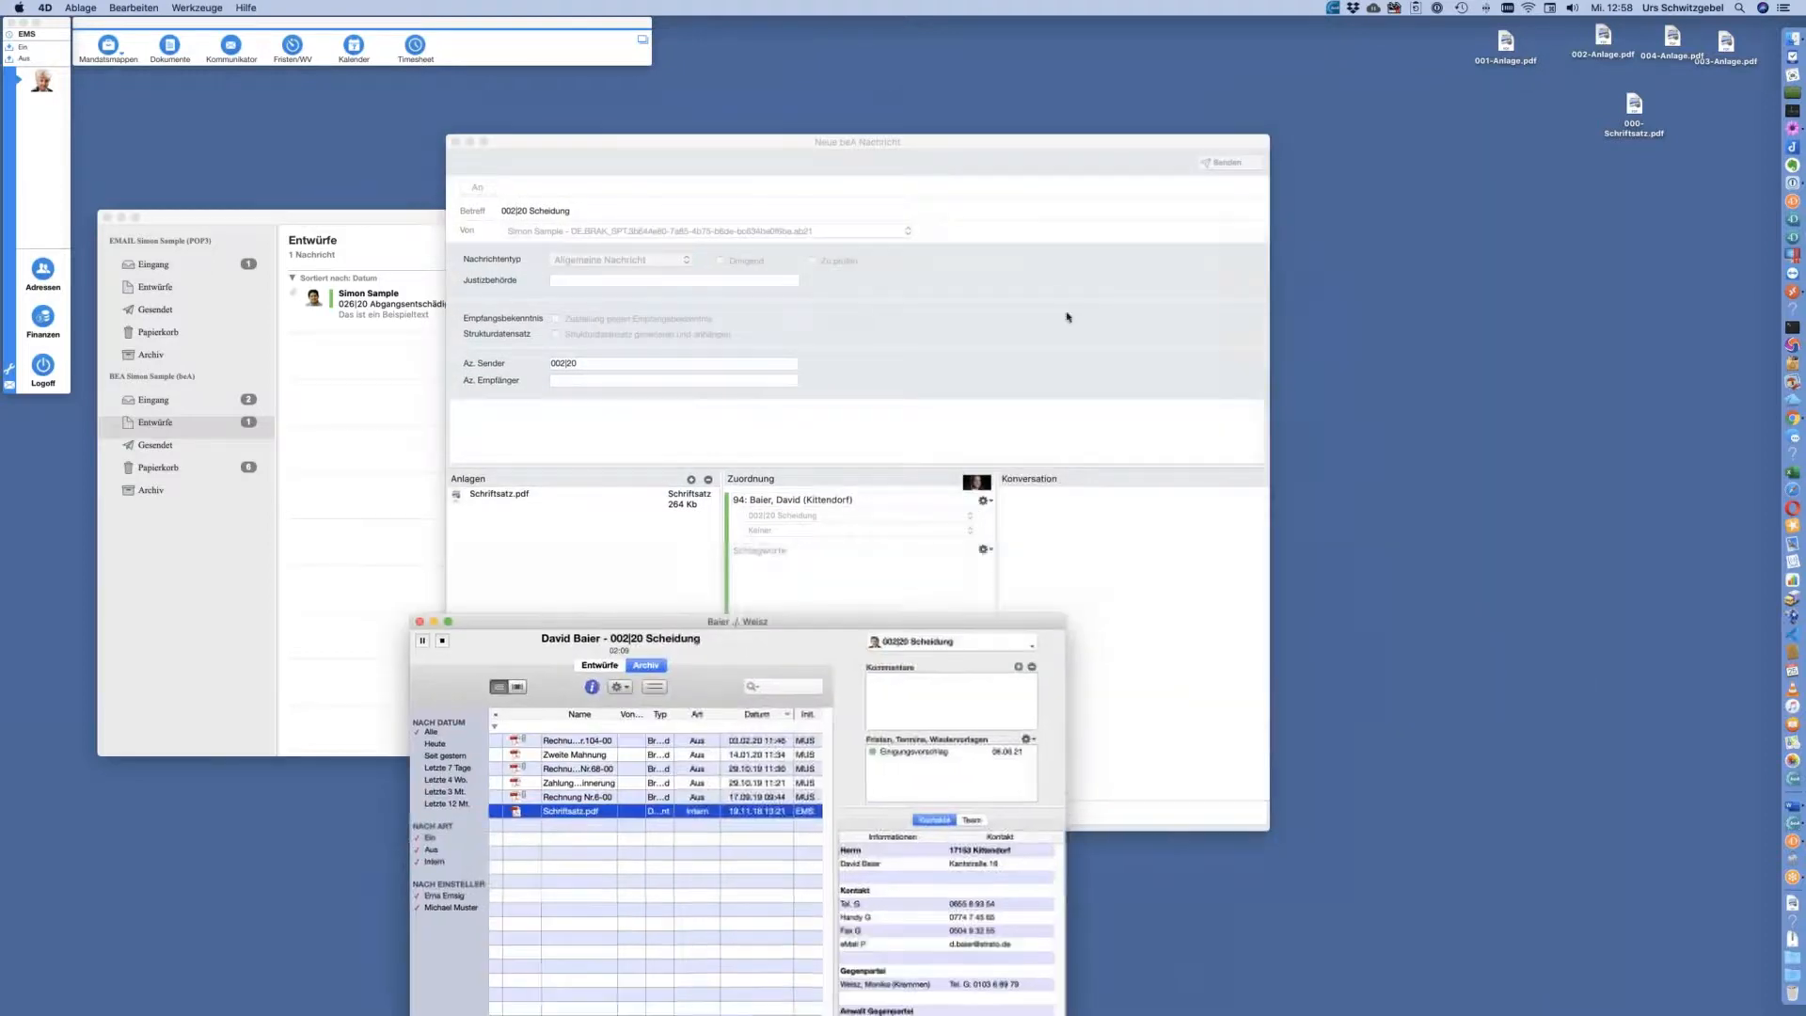
left_click(1071, 142)
left_click_drag(1071, 137, 1119, 101)
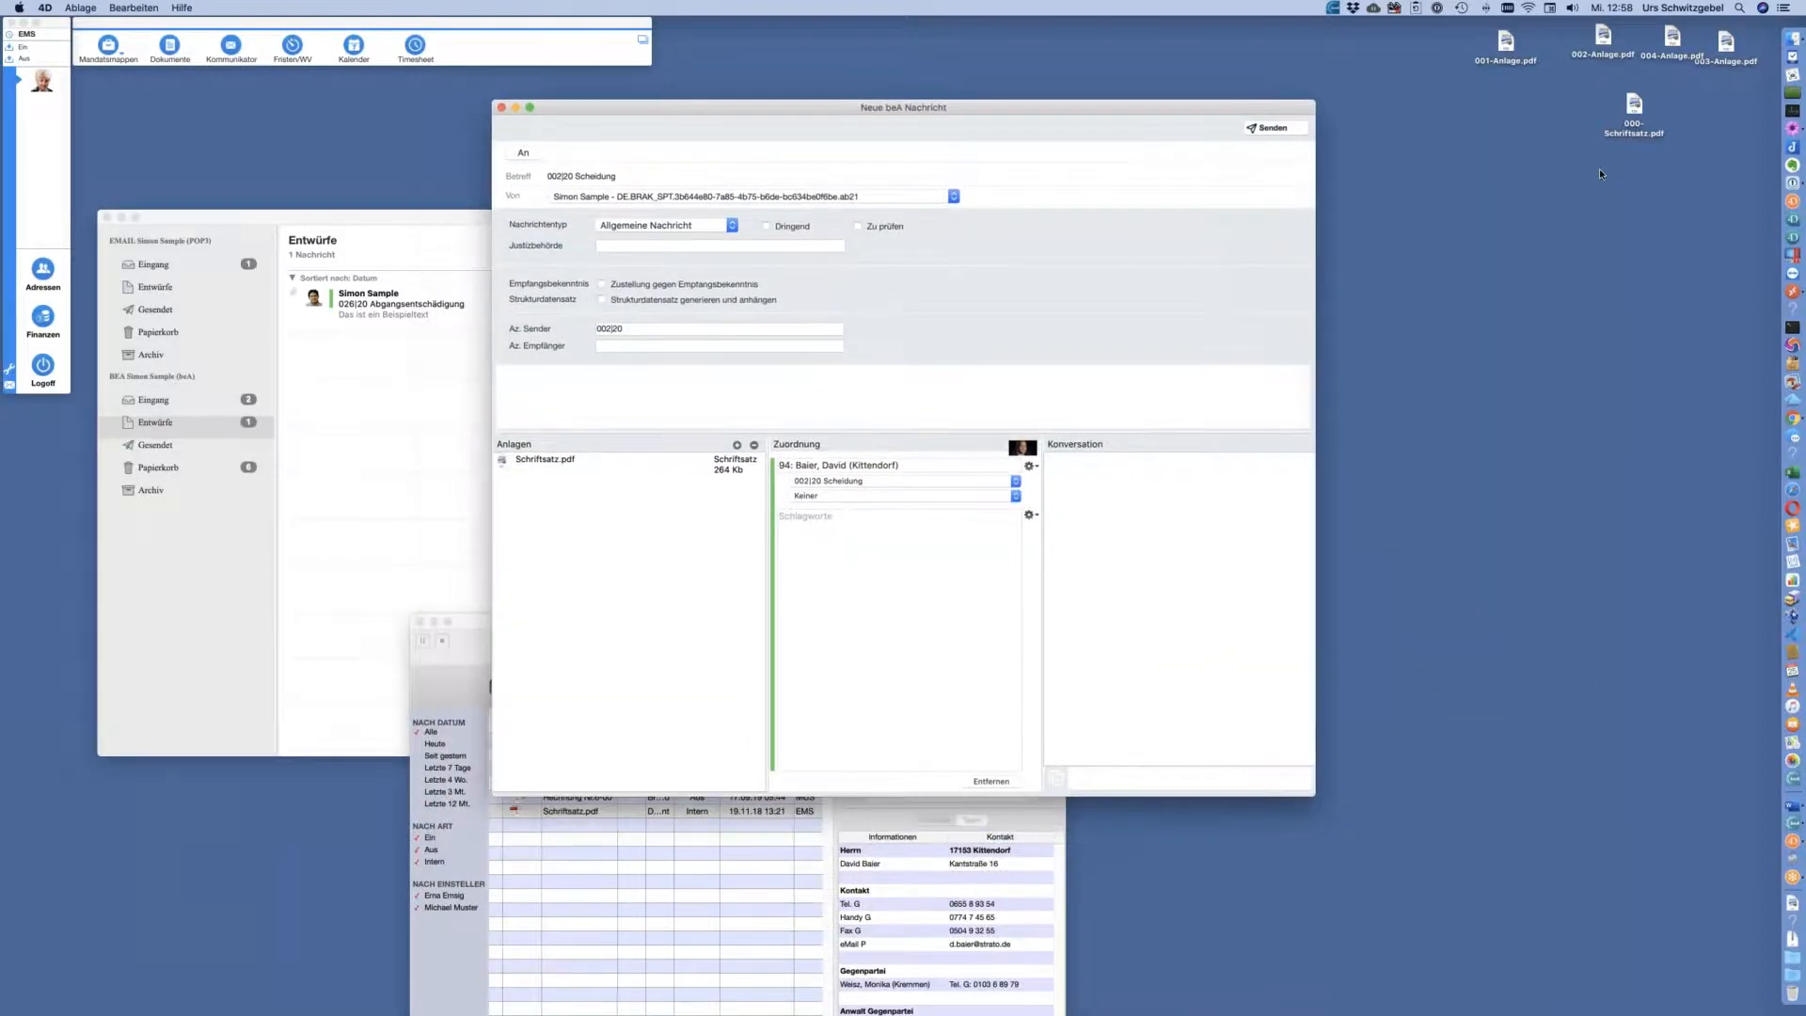
Drag 001- to 004-Anlage.pdf from the desktop into the draft's Anlagen
left_click(1663, 103)
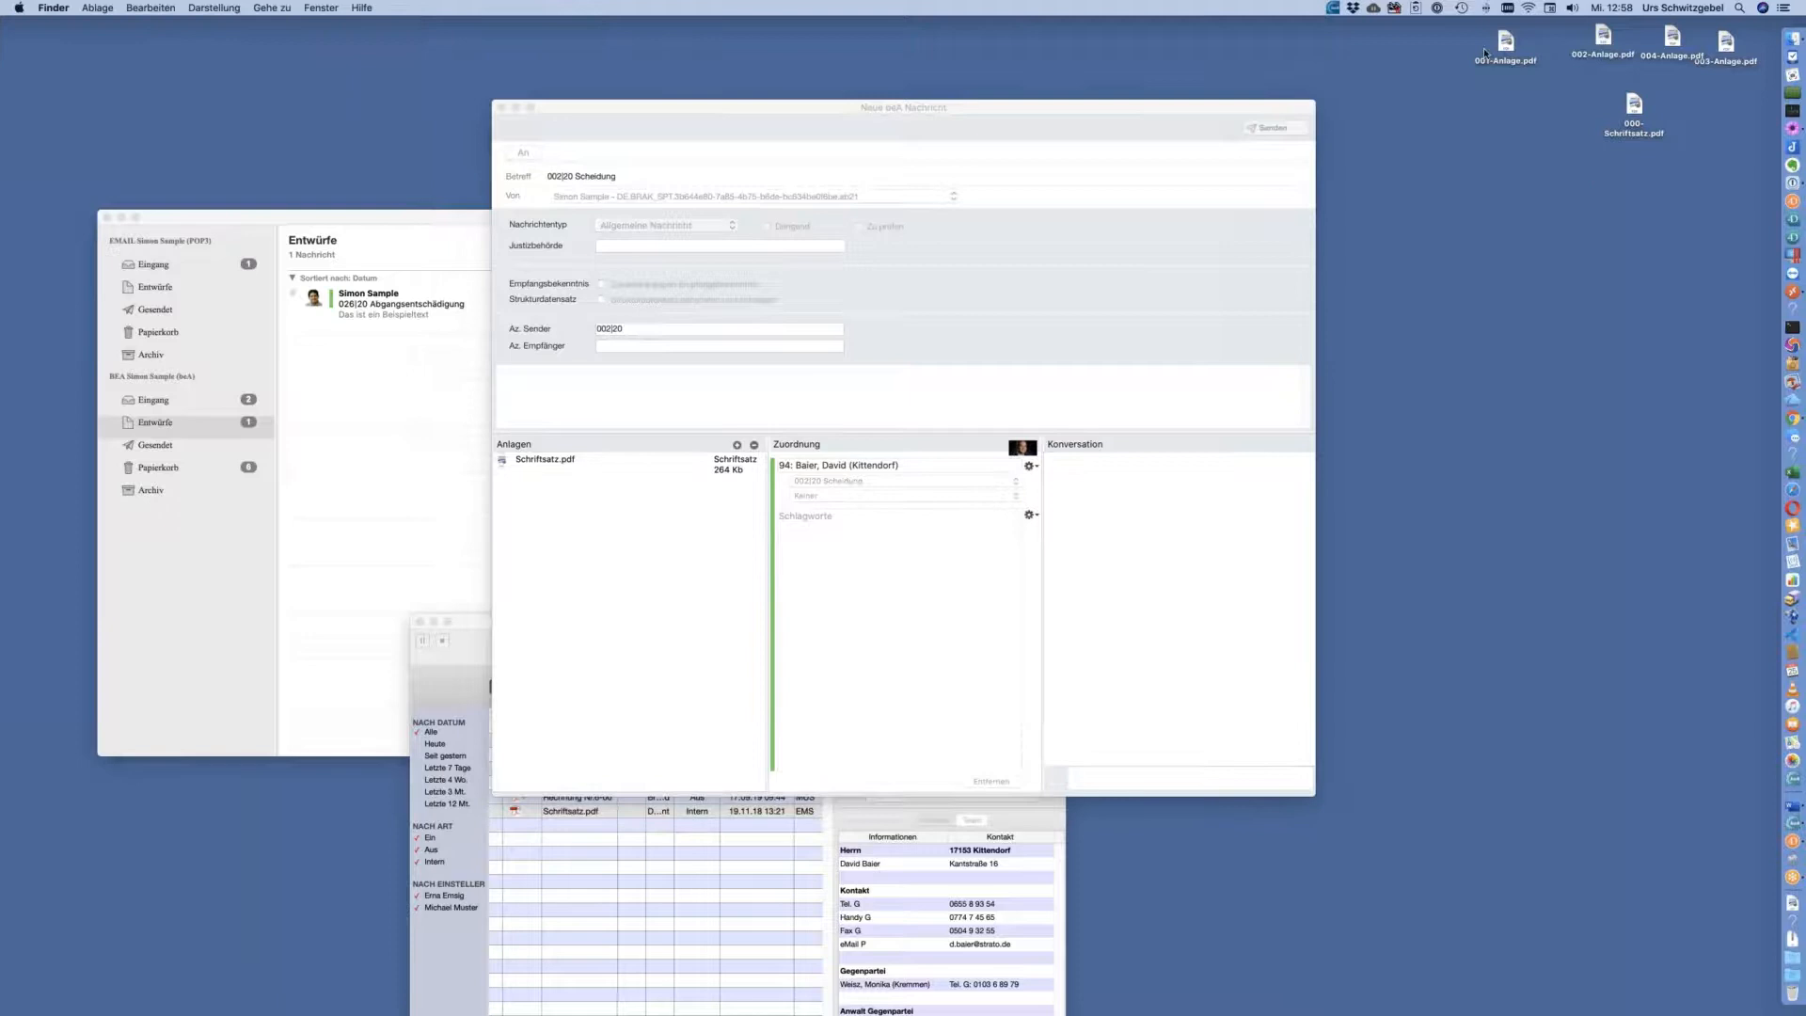
left_click(1170, 110)
left_click_drag(1469, 27, 737, 577)
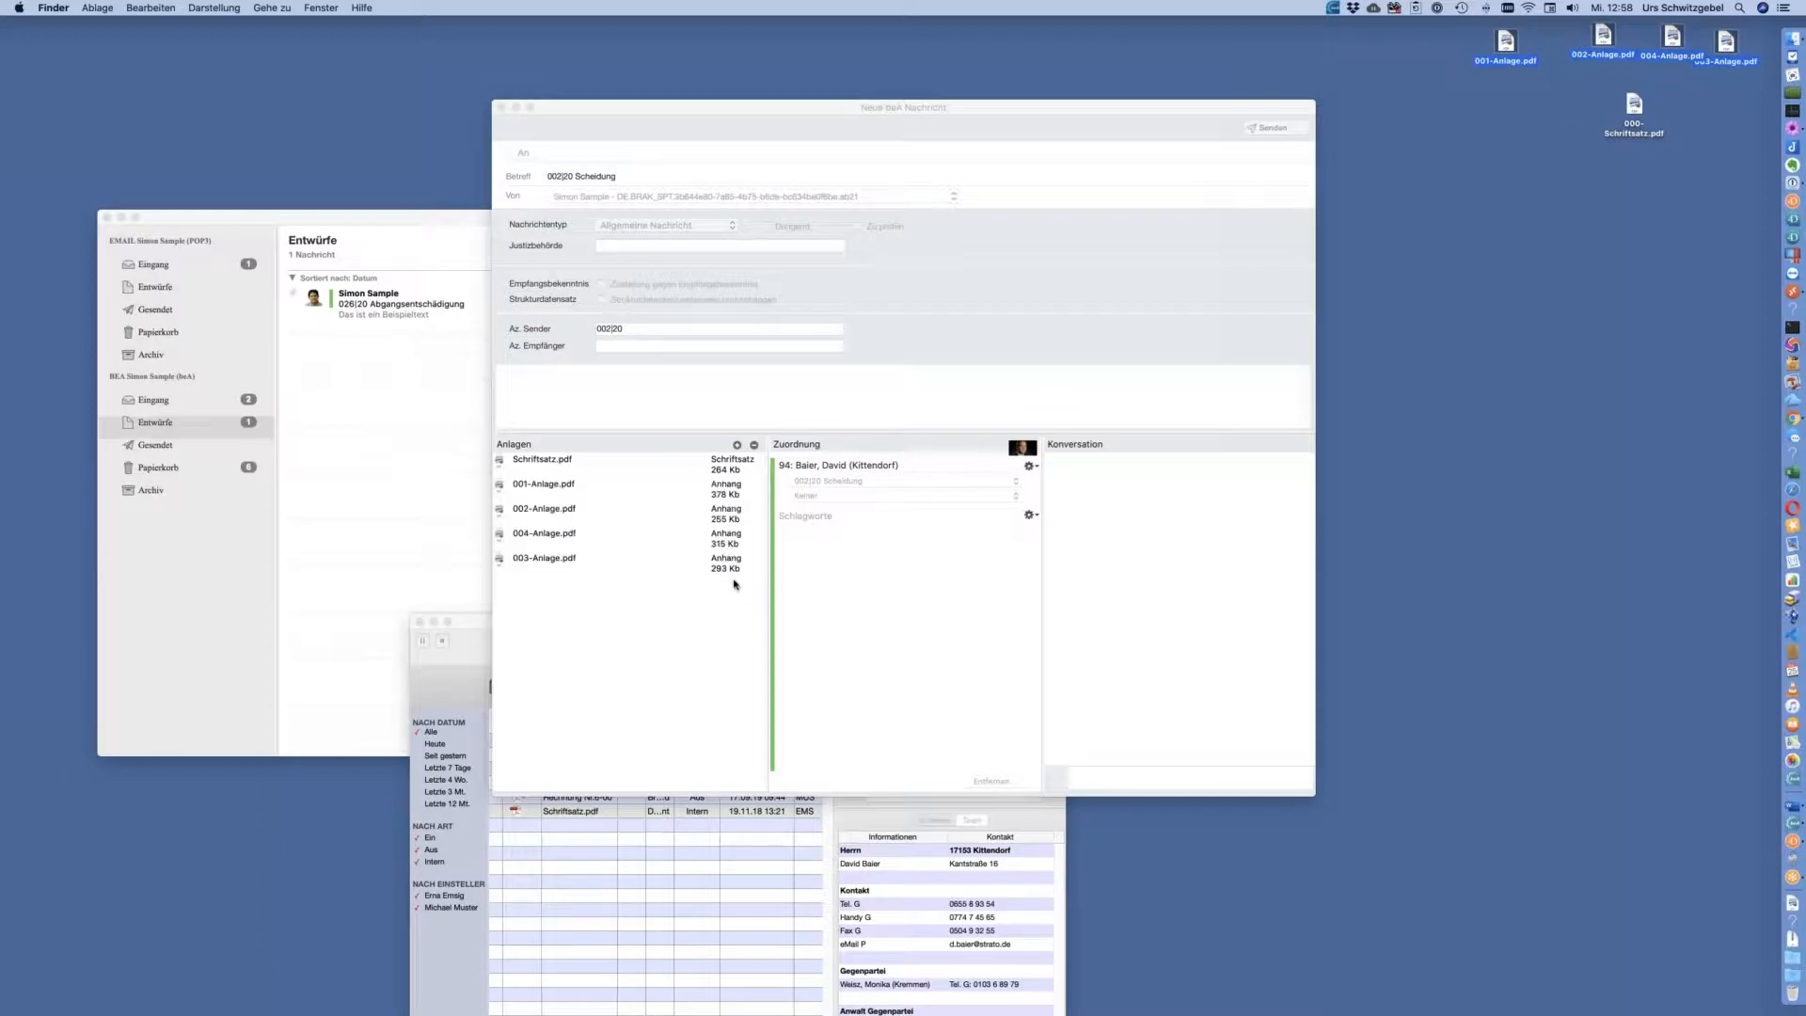
left_click_drag(931, 106, 1209, 73)
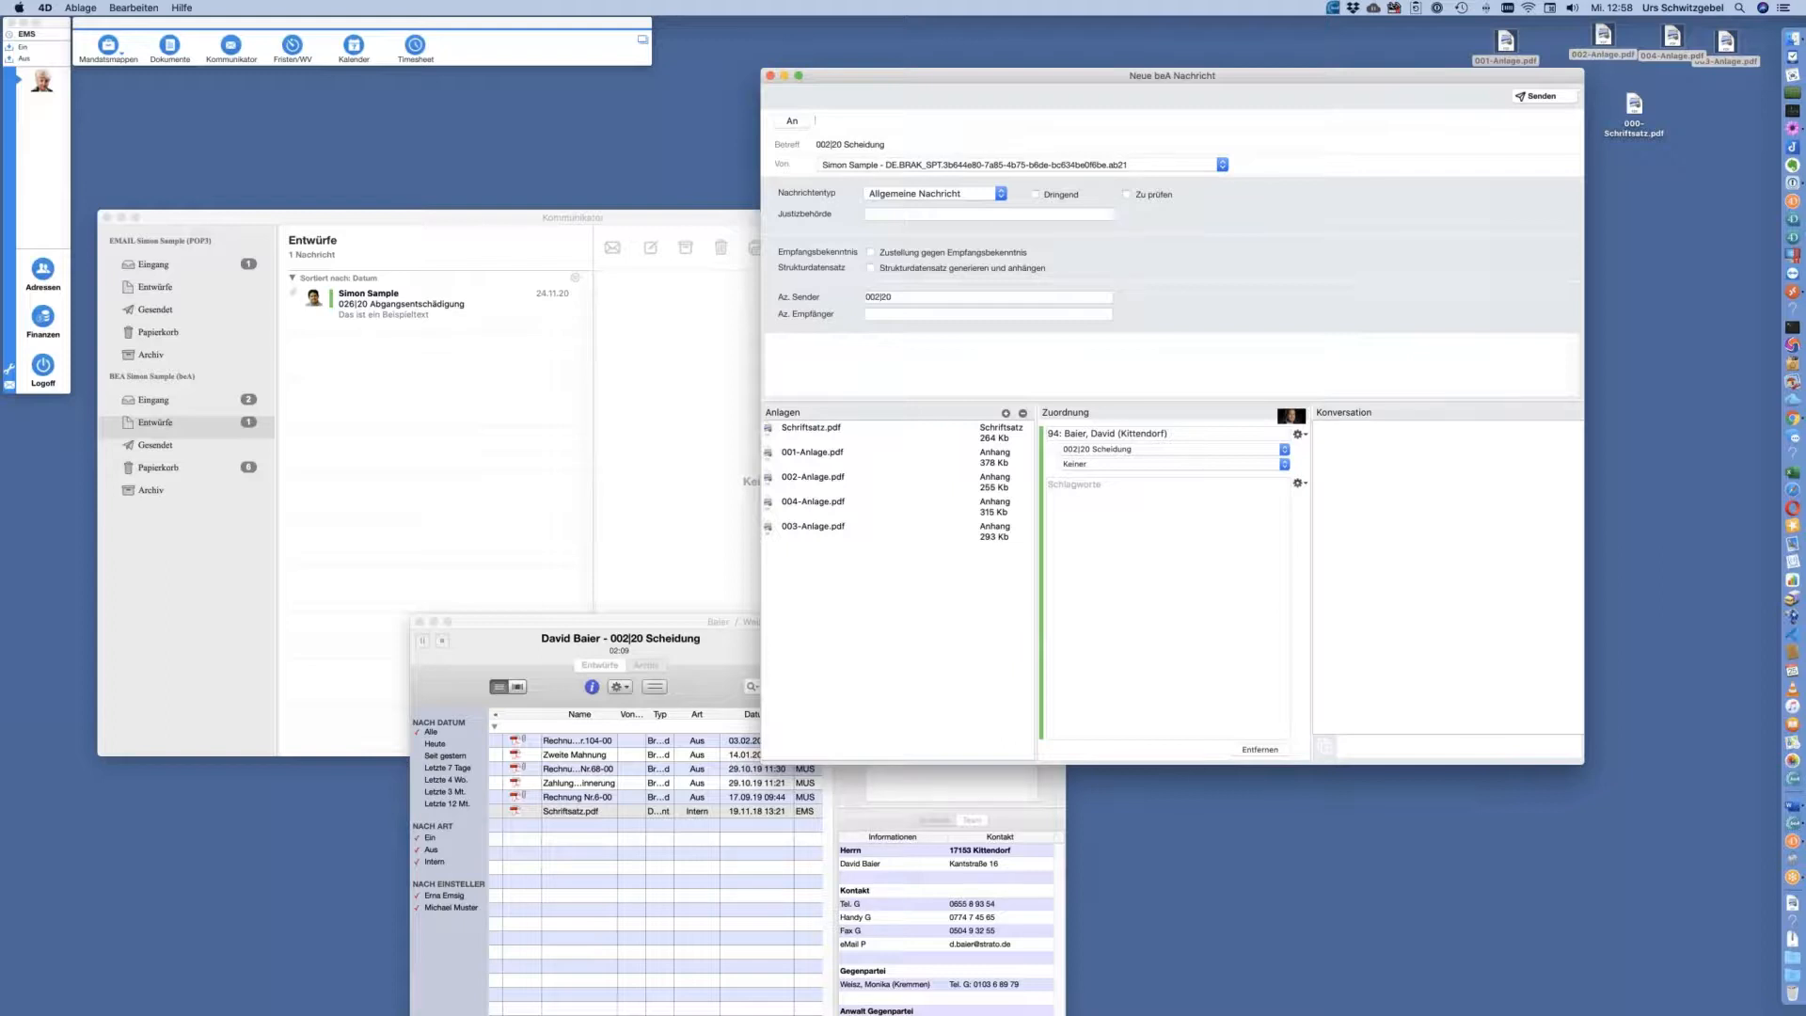
Enter the recipient's initial in An, accept the suggestion, and cancel the address search
type("K")
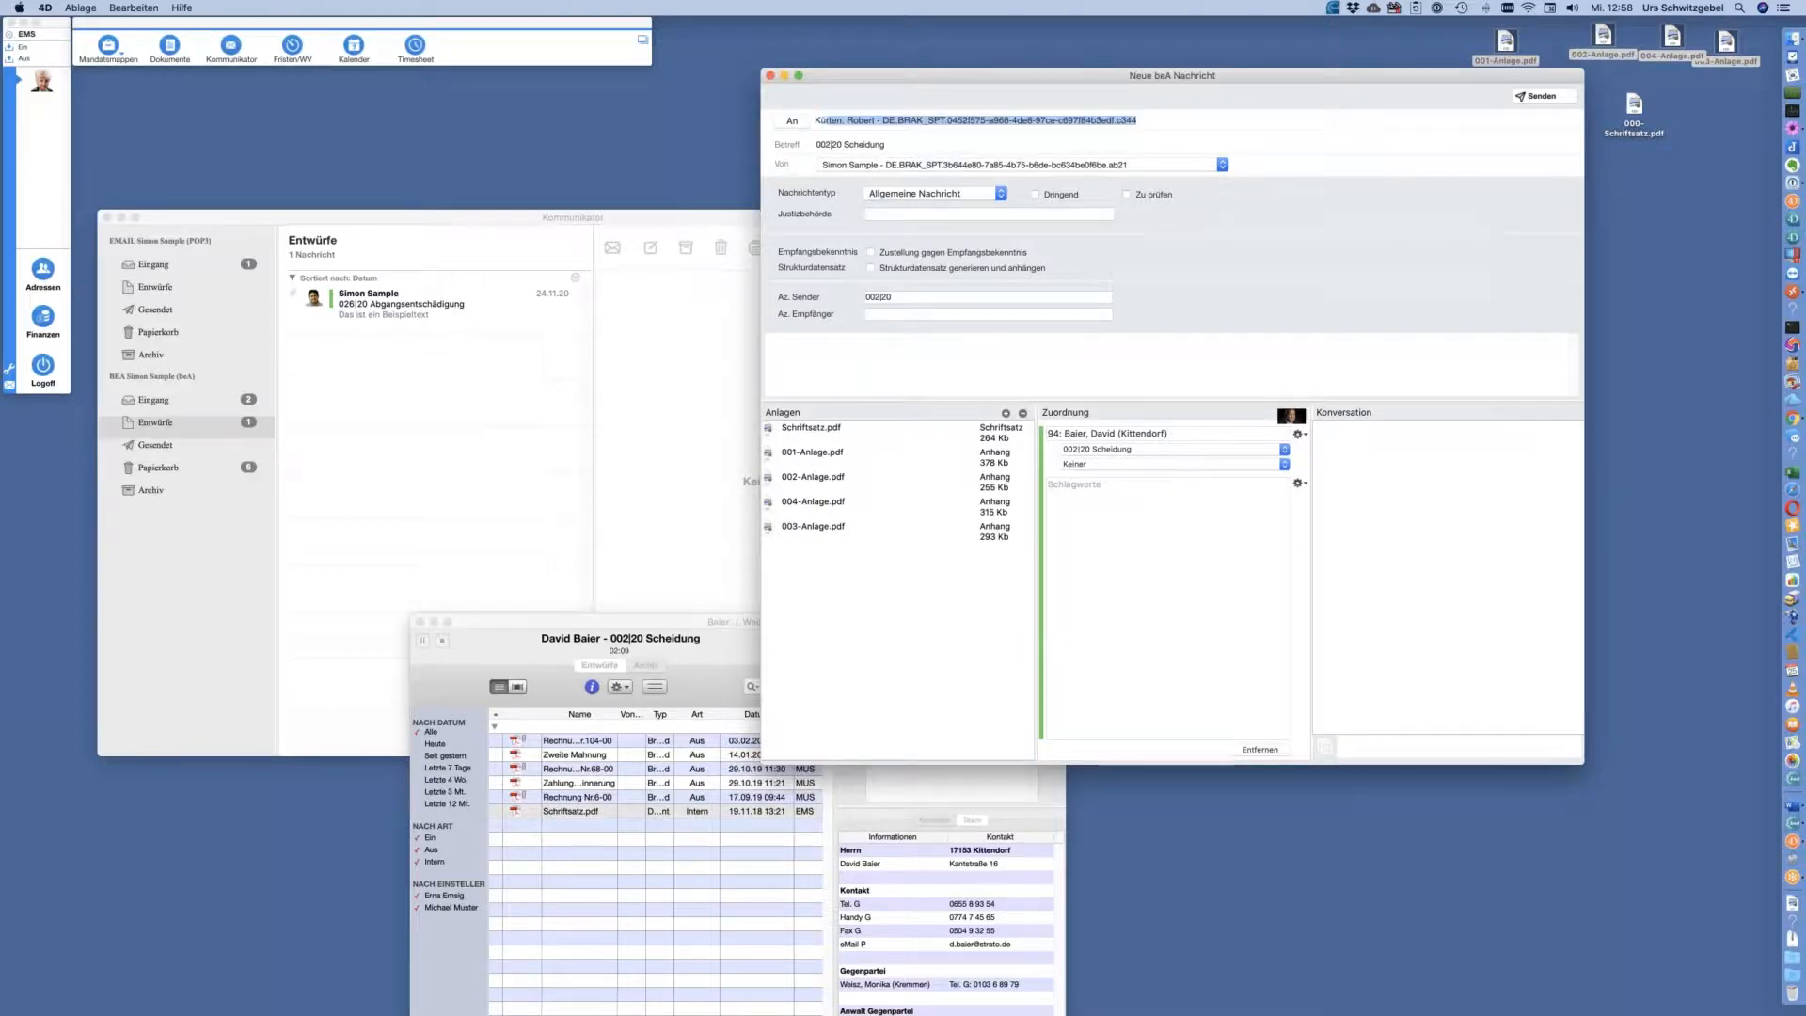
key("Tab")
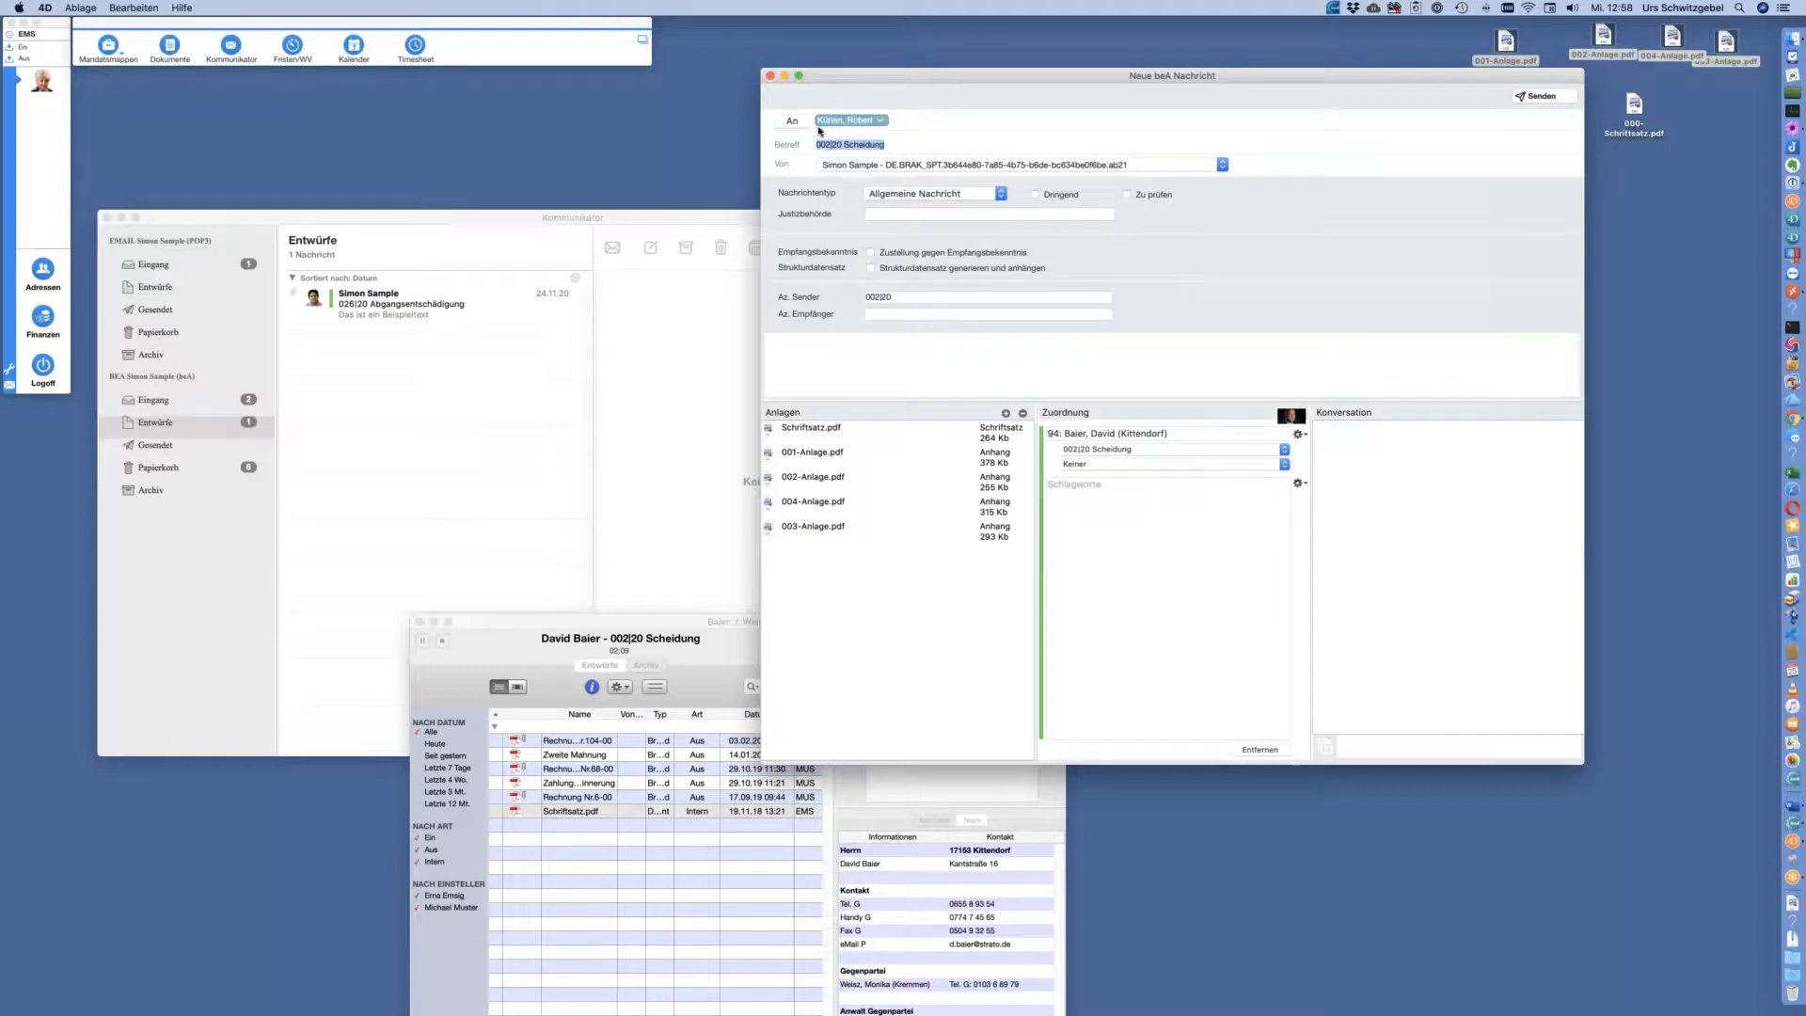
left_click(792, 122)
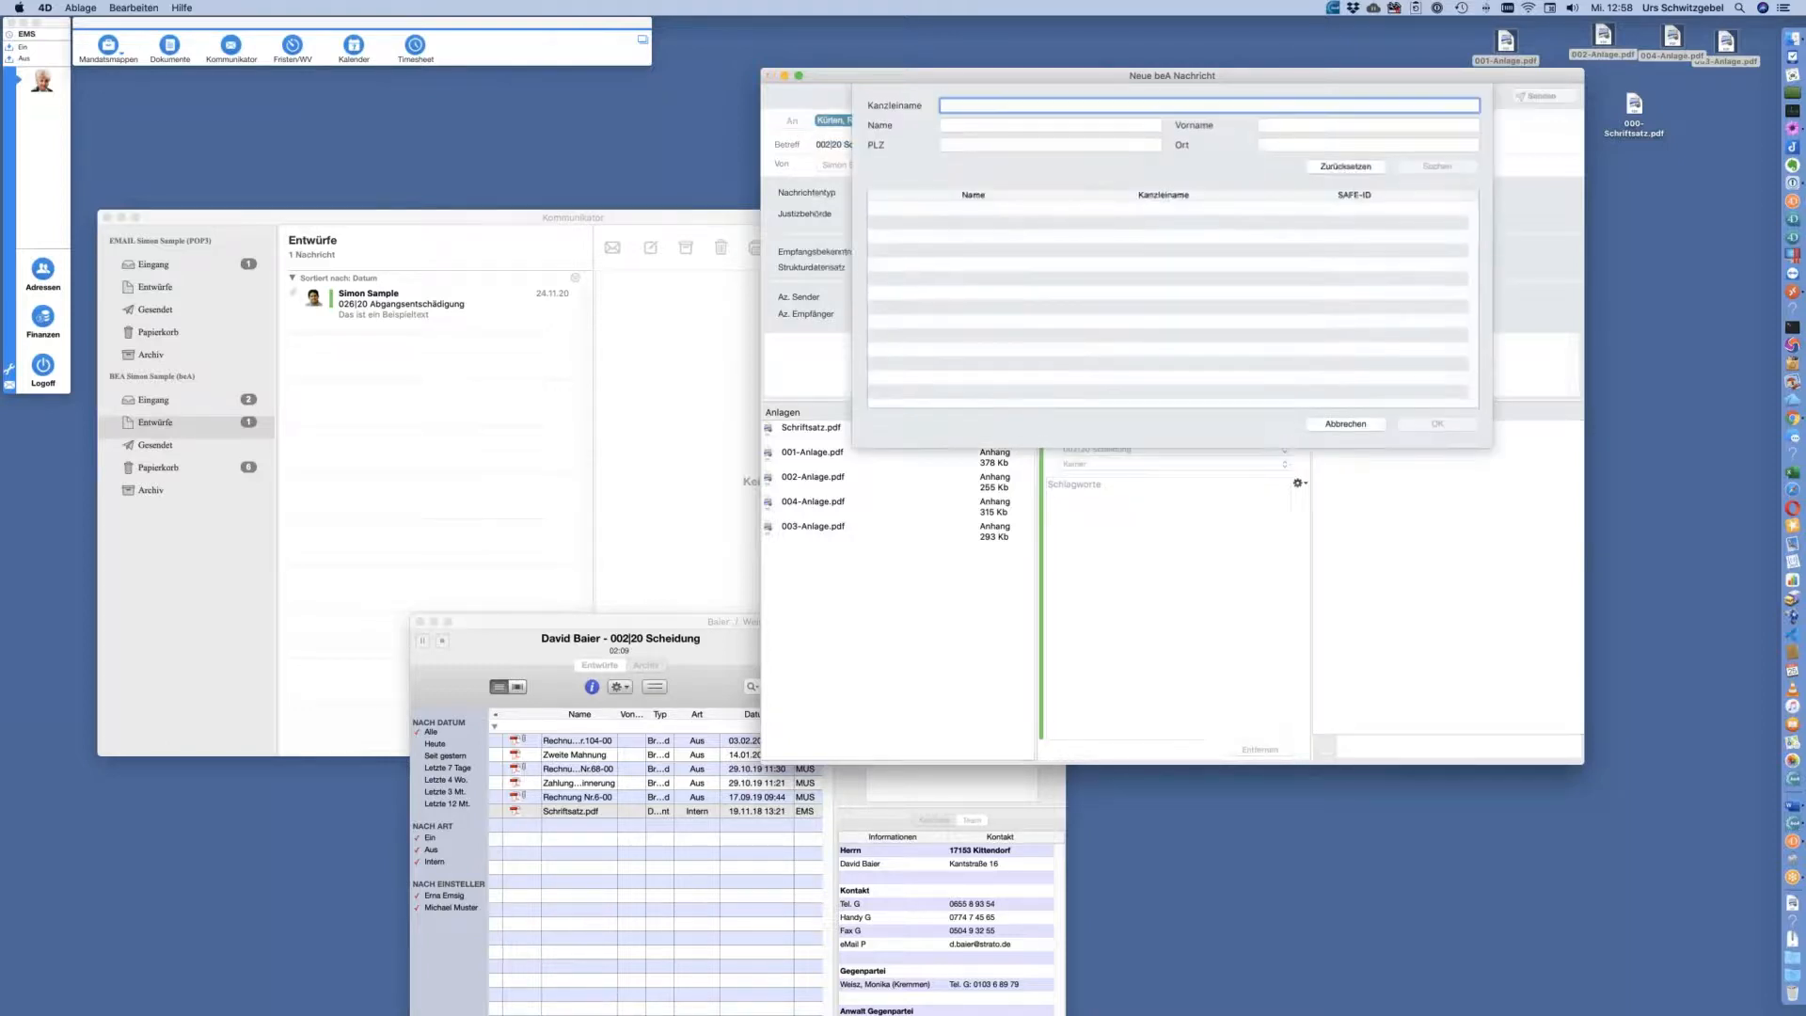
left_click(1345, 425)
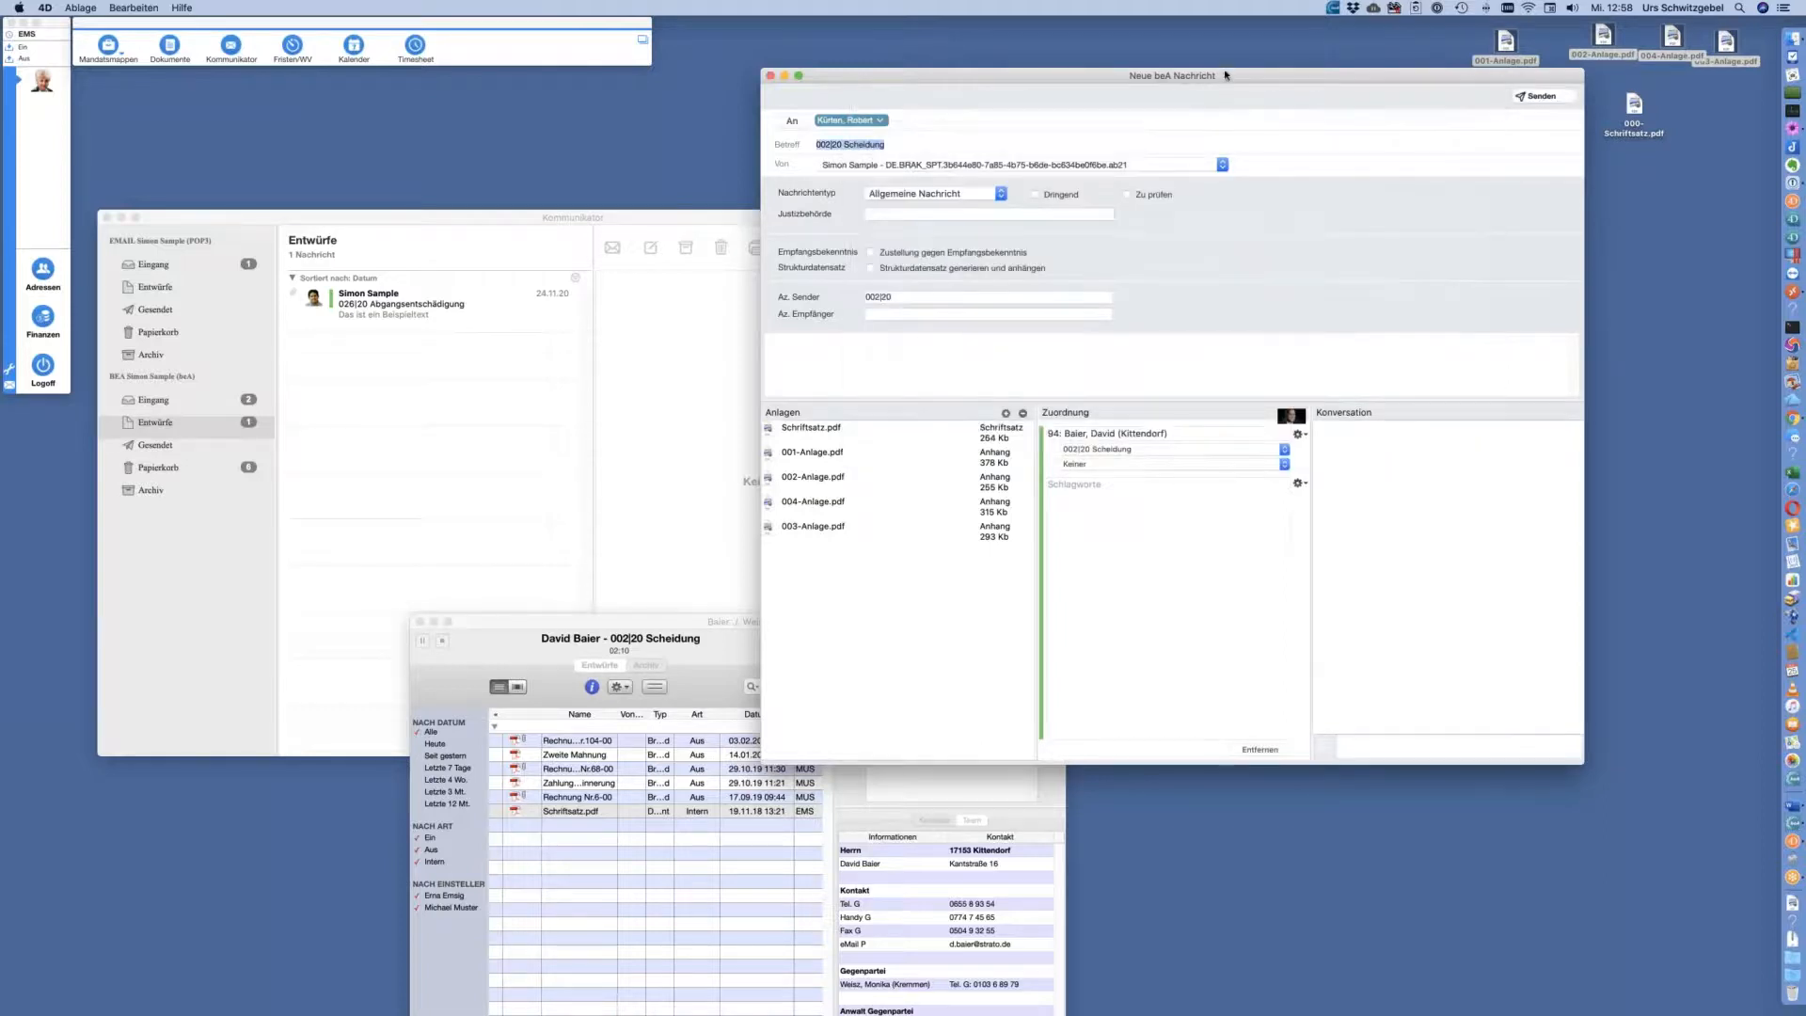
left_click_drag(1230, 79, 1245, 108)
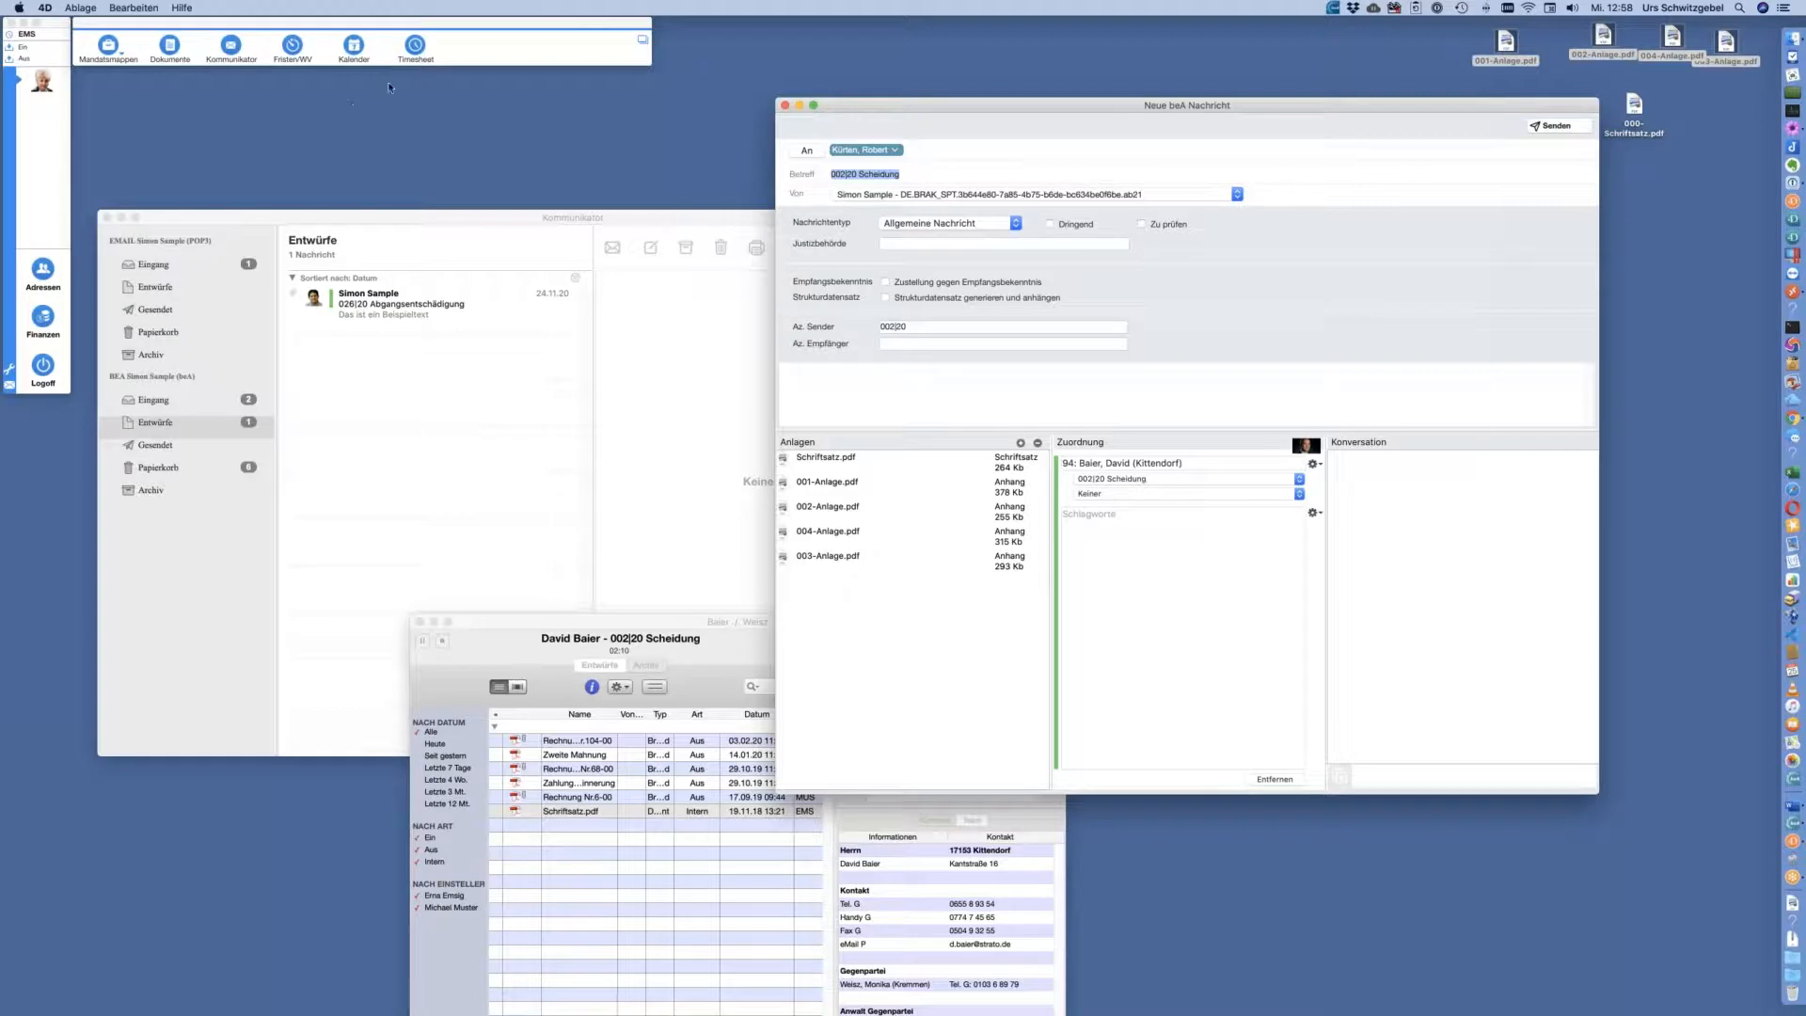
Restore the accidentally deleted recipient with undo and confirm it
left_click(912, 150)
key("BackSpace")
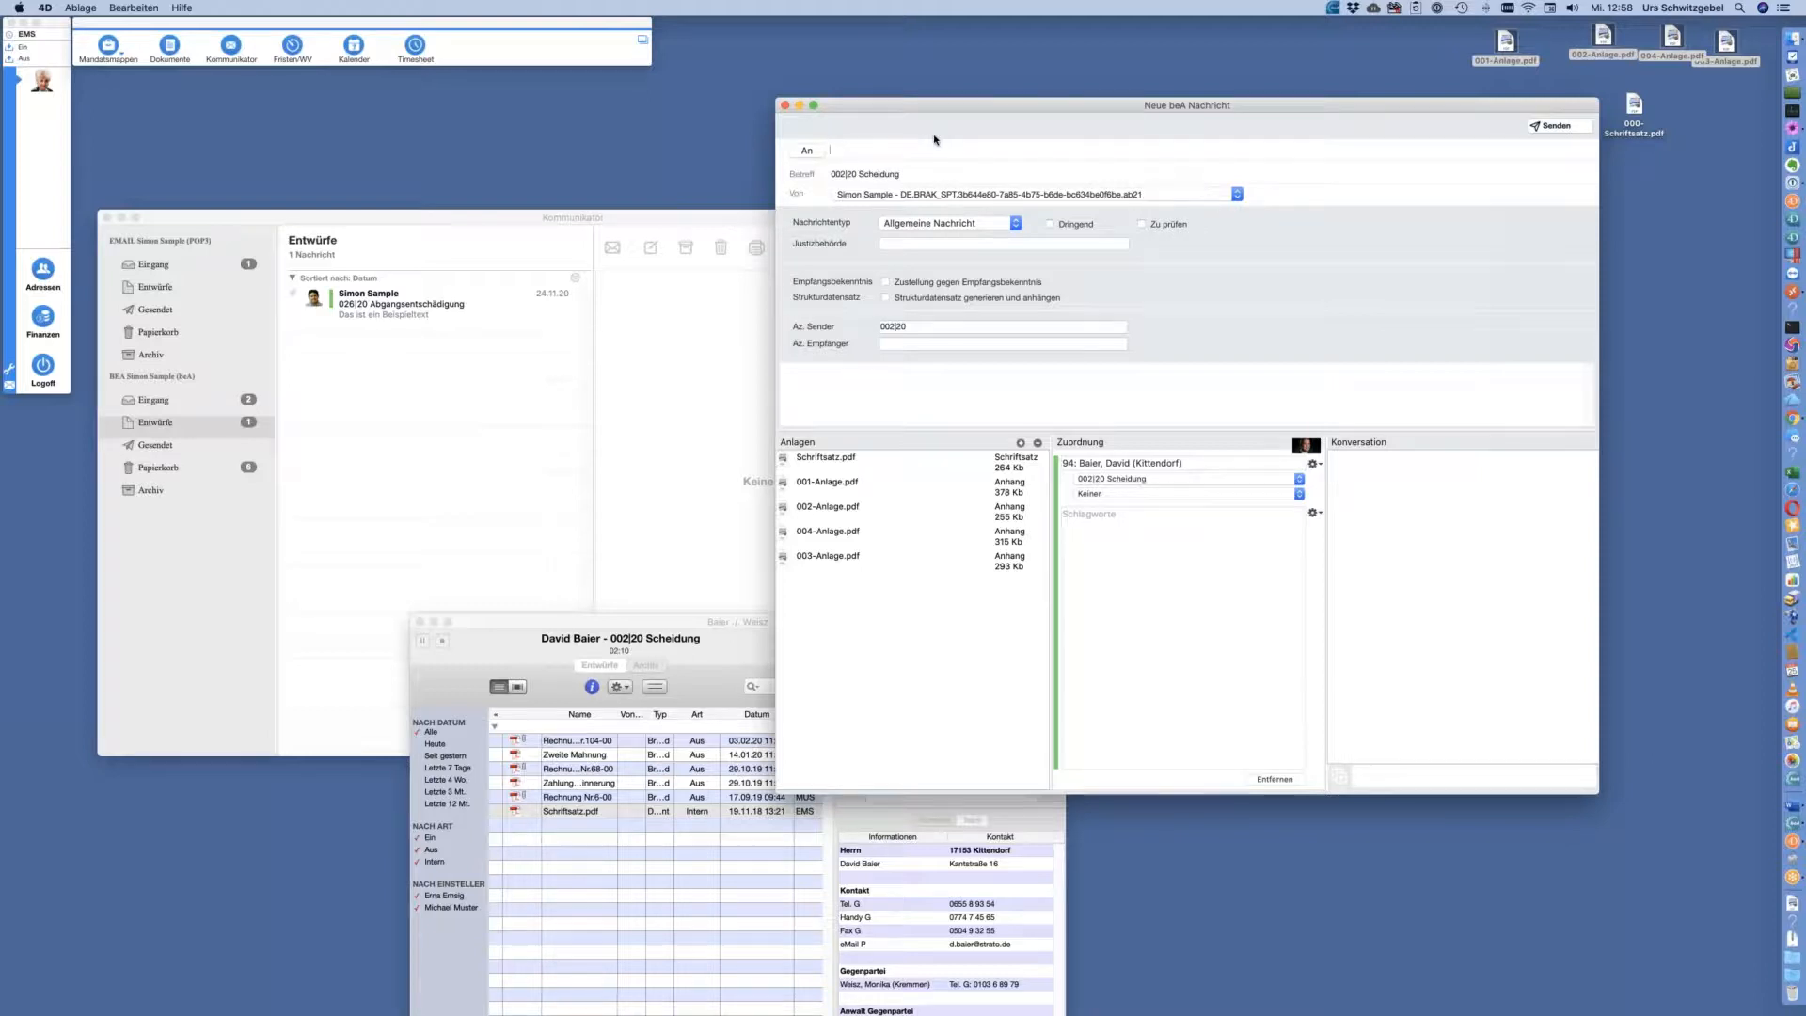
key("super+z")
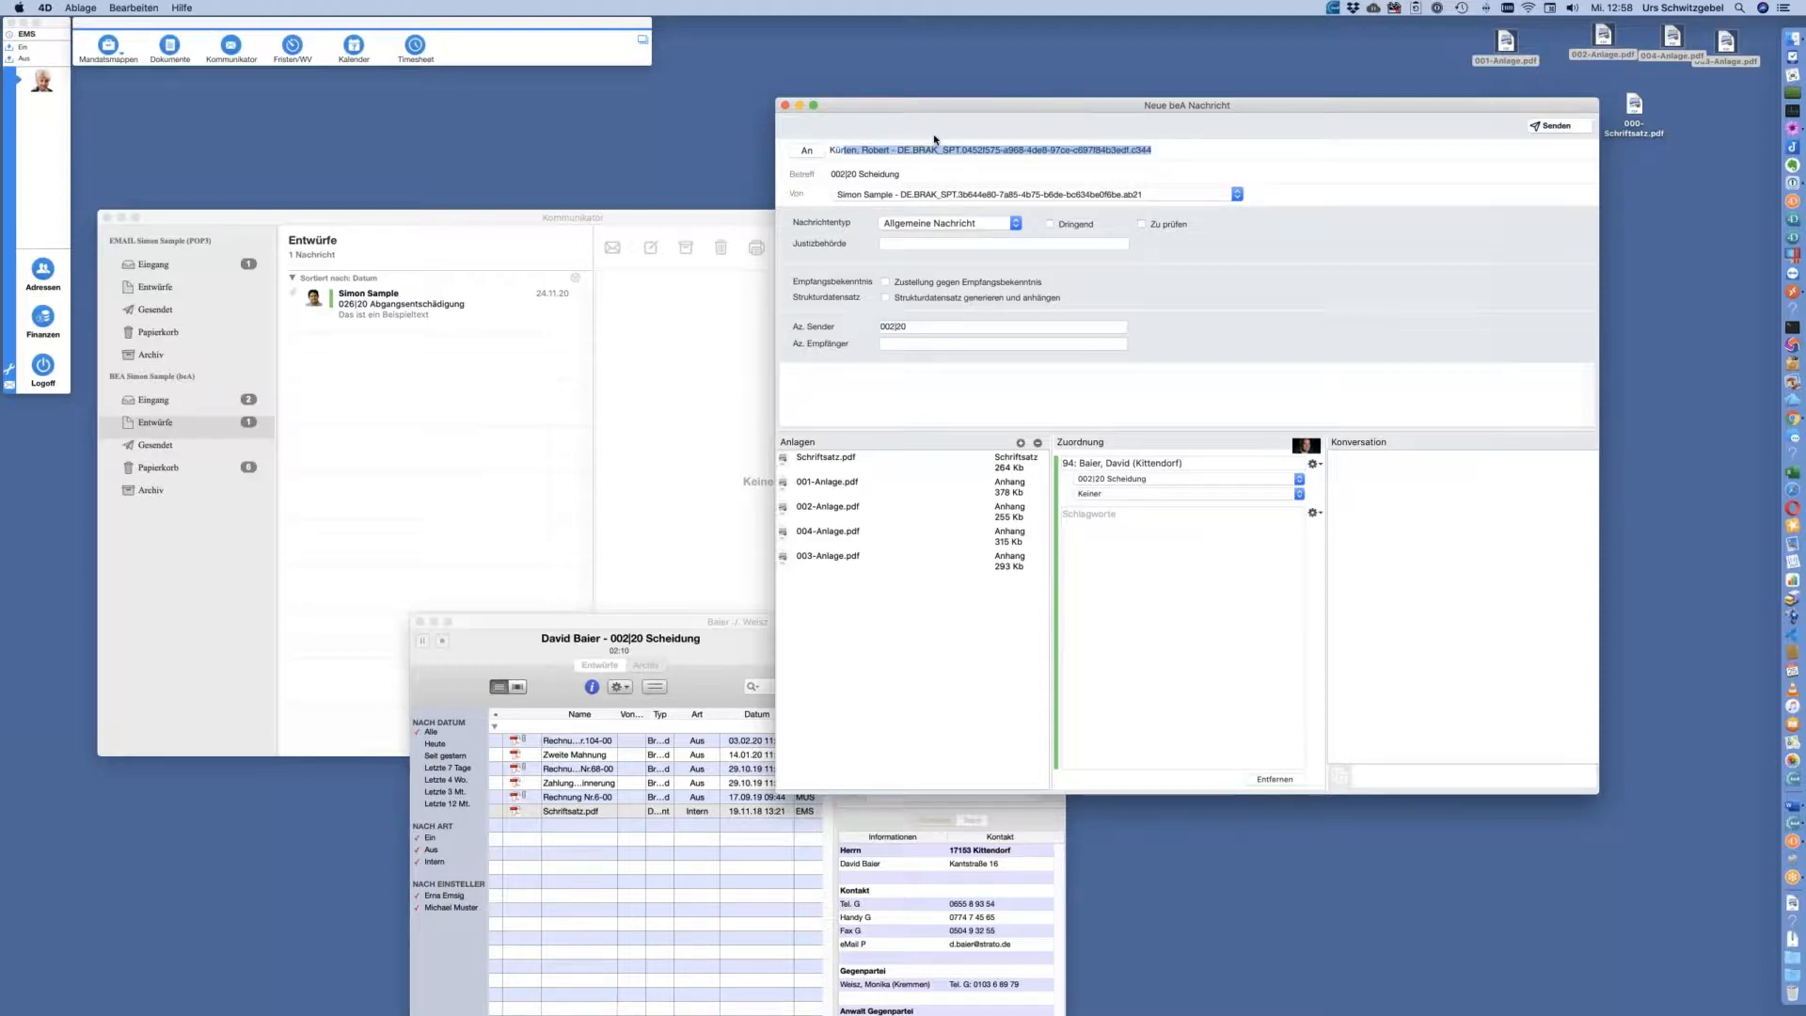
left_click(882, 178)
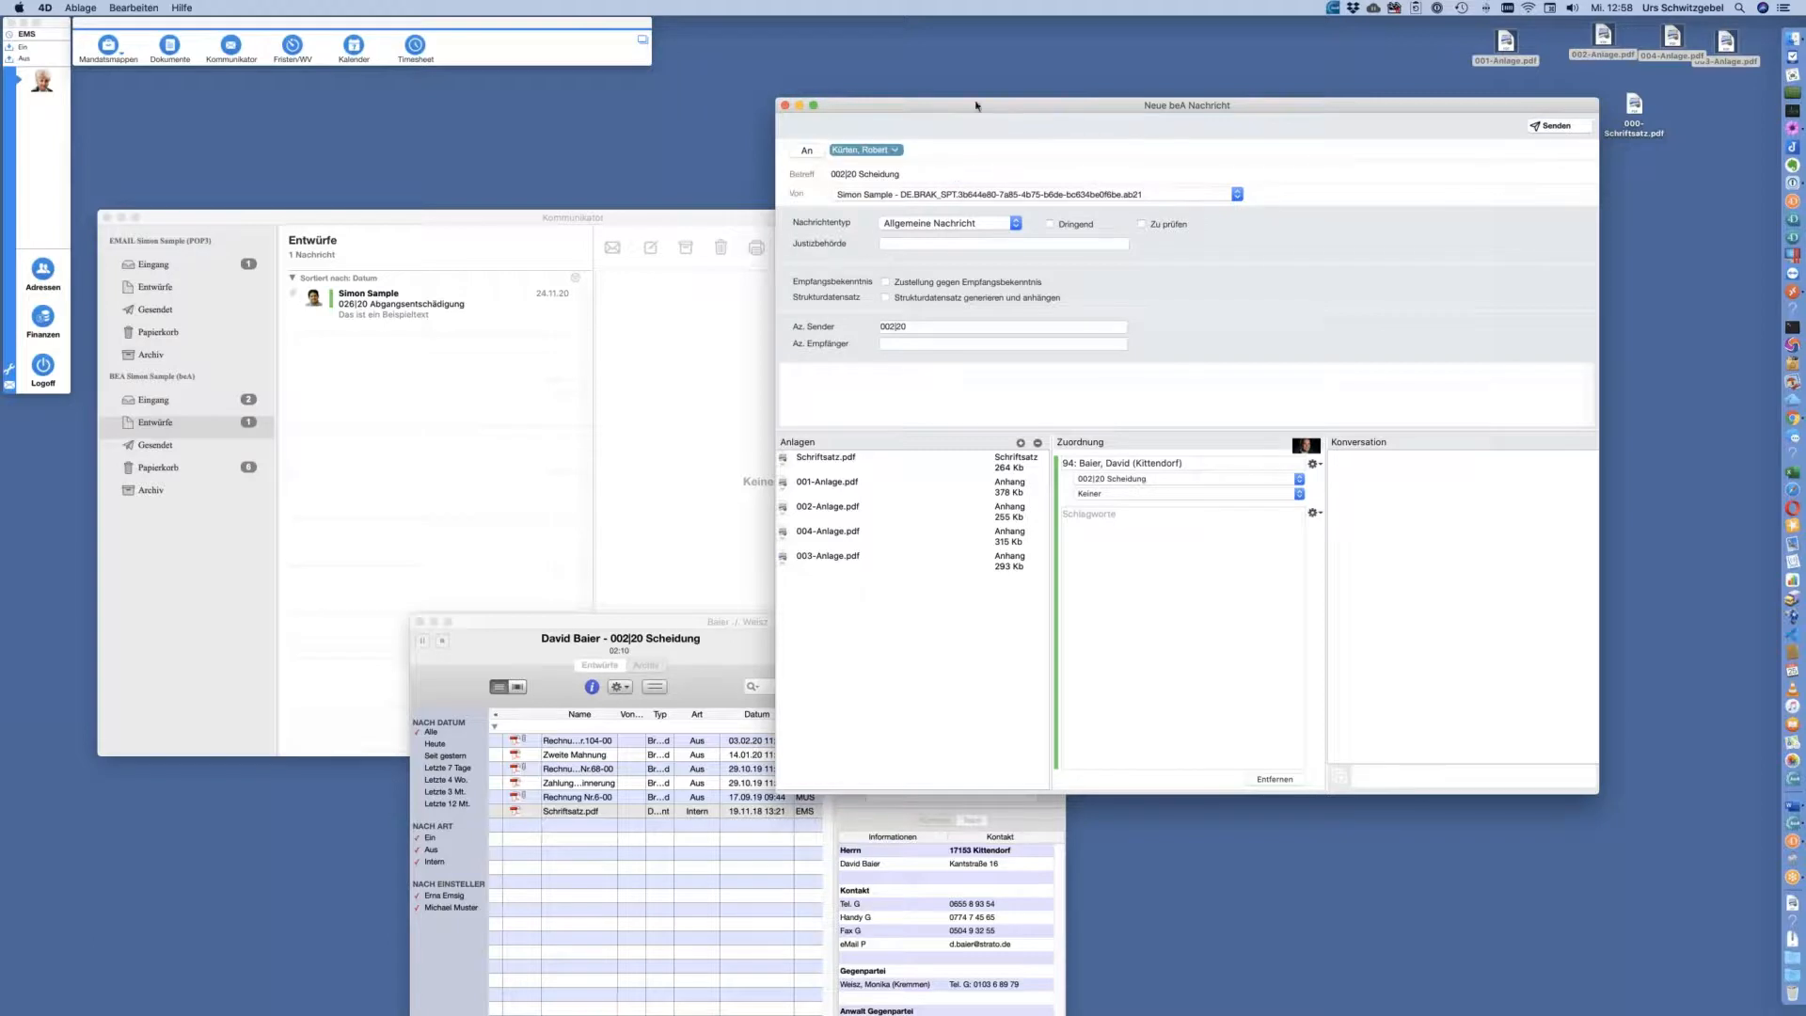
left_click_drag(972, 111, 944, 111)
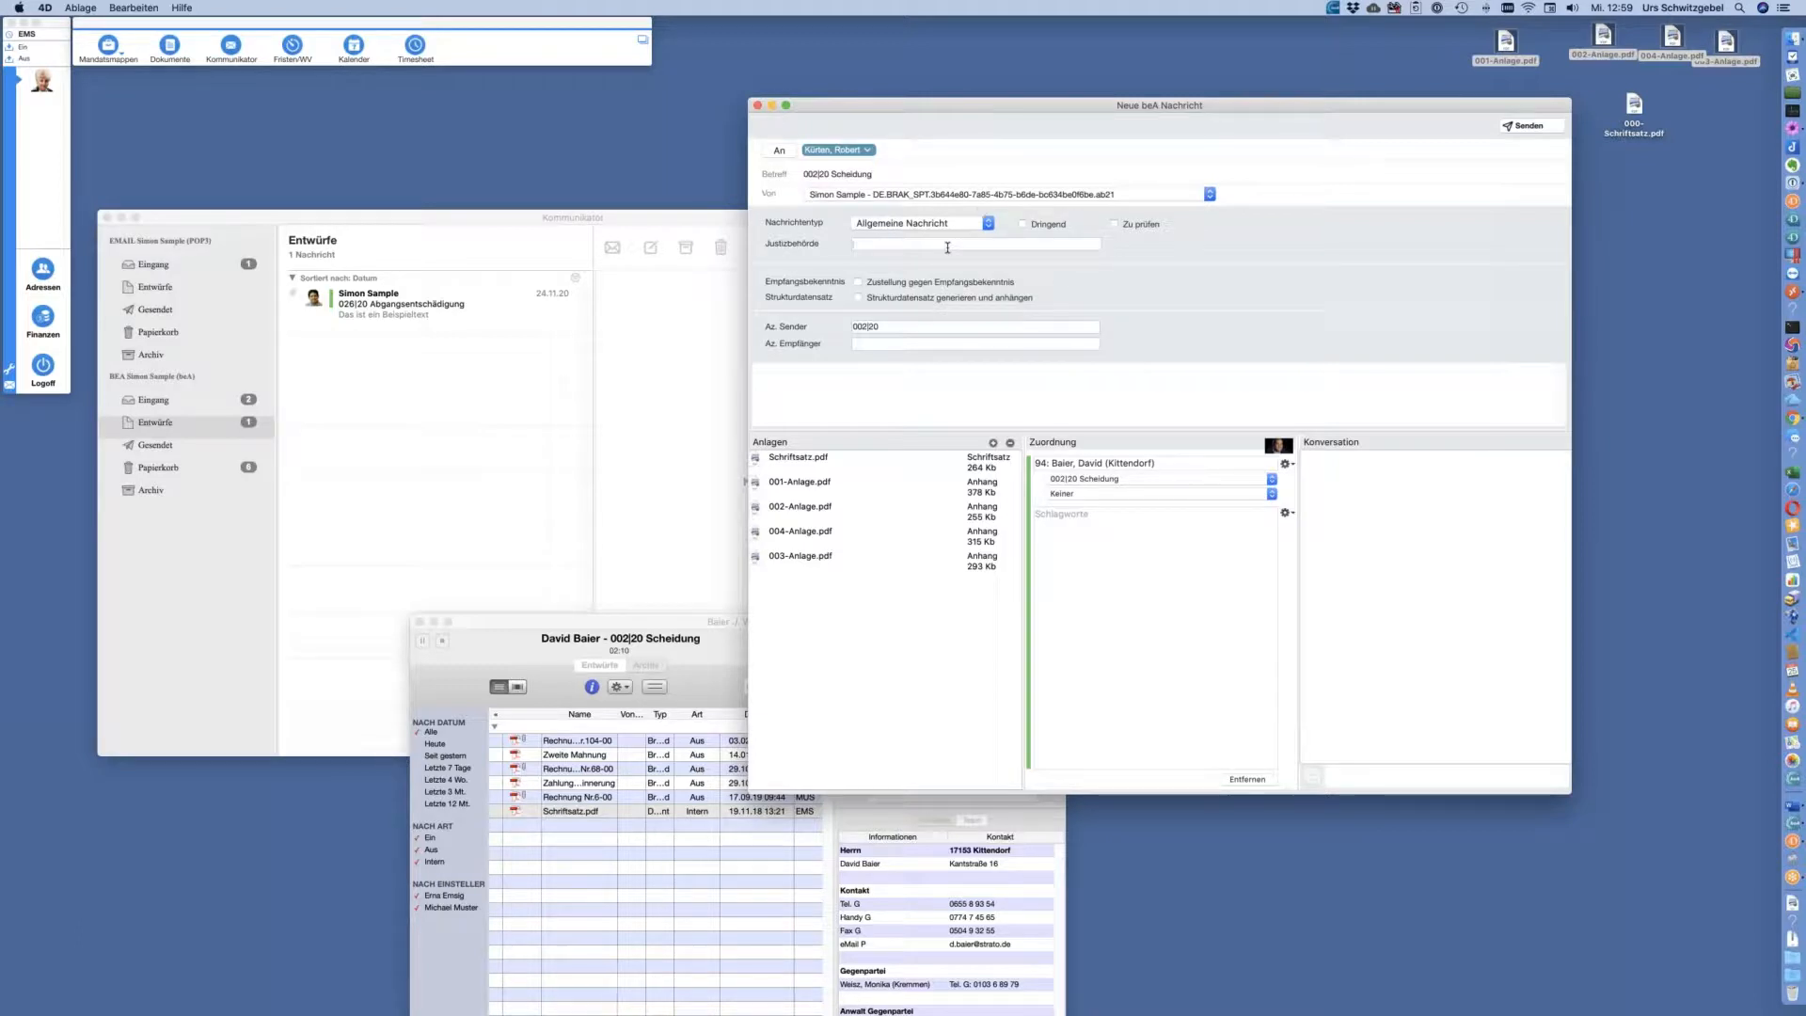
Set Justizbehörde to Amtsanwaltschaft Berlin and tick Zustellung gegen Empfangsbekenntnis
type("am")
key("Down")
key("Return")
left_click(858, 282)
Fill Az. Empfänger with the recipient's file reference, fixing a typo
type("Aktenzeichen Em")
key("BackSpace")
key("BackSpace")
key("BackSpace")
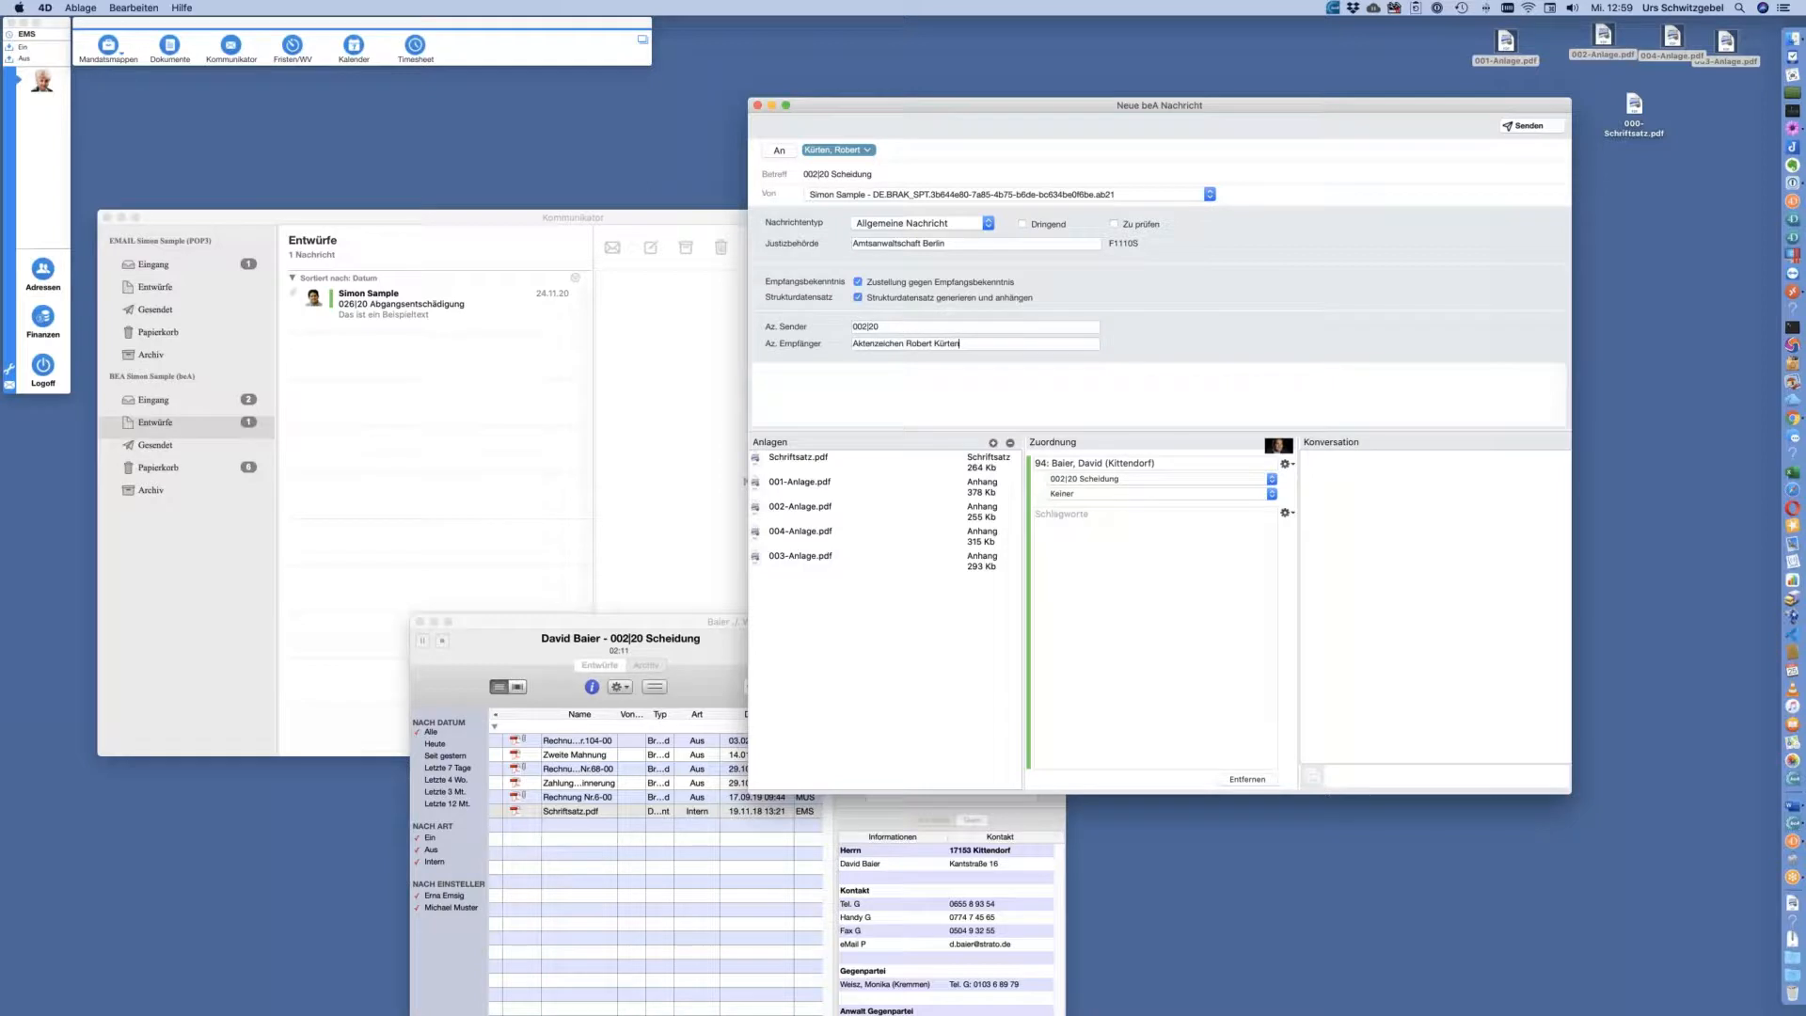
Type placeholder body text 'jskaSJKJSKLAjs' and reposition the message window
left_click(985, 376)
type("jskaSJKJSKLAjs")
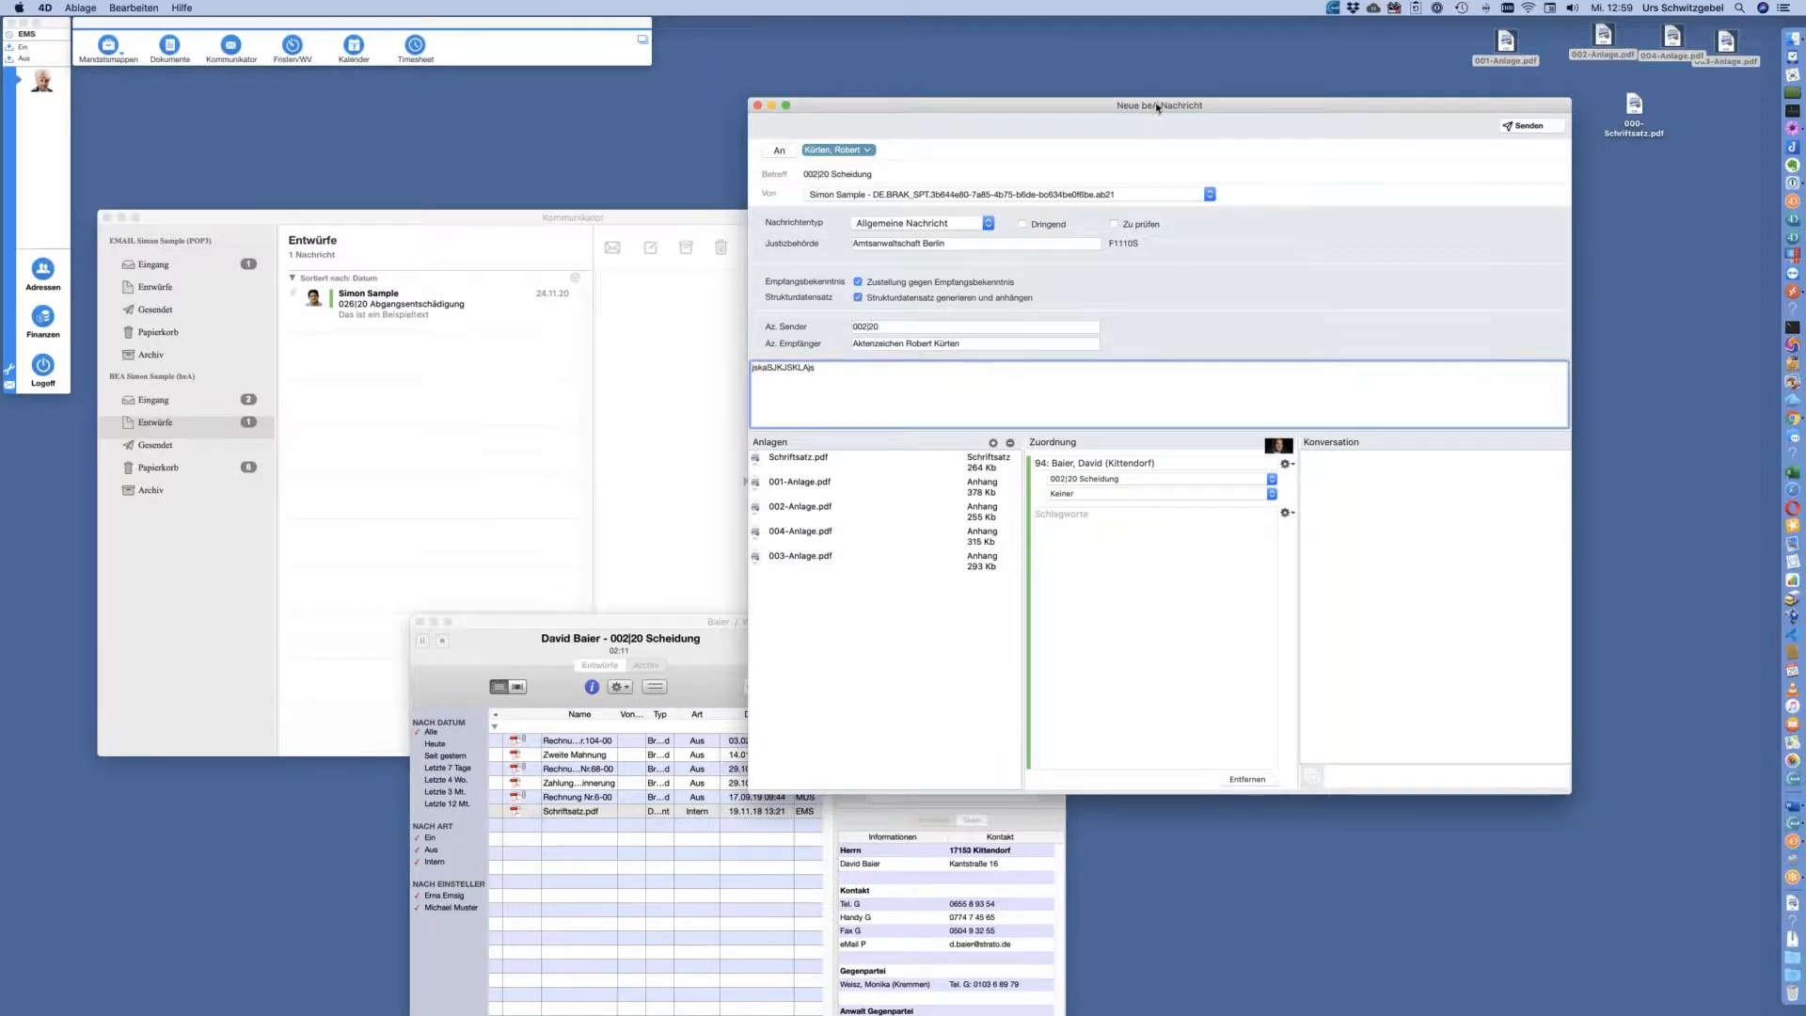
left_click_drag(1157, 105, 1164, 65)
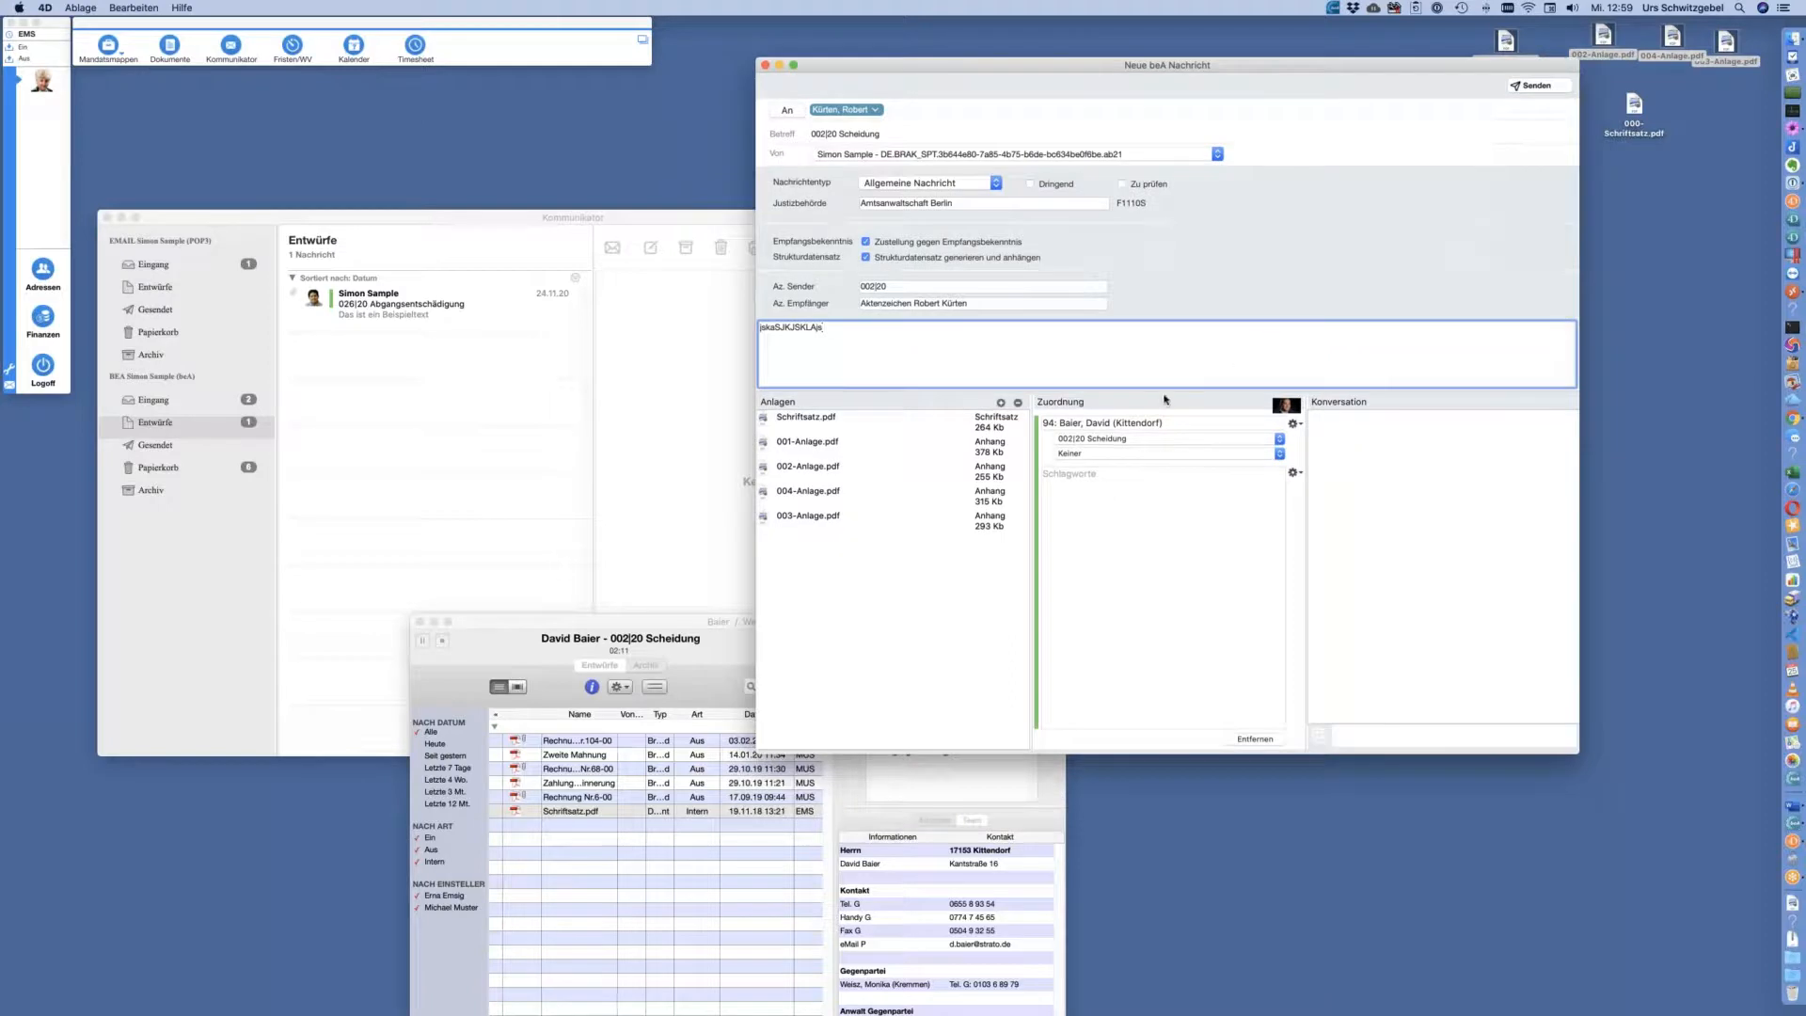
left_click_drag(1199, 65, 1074, 85)
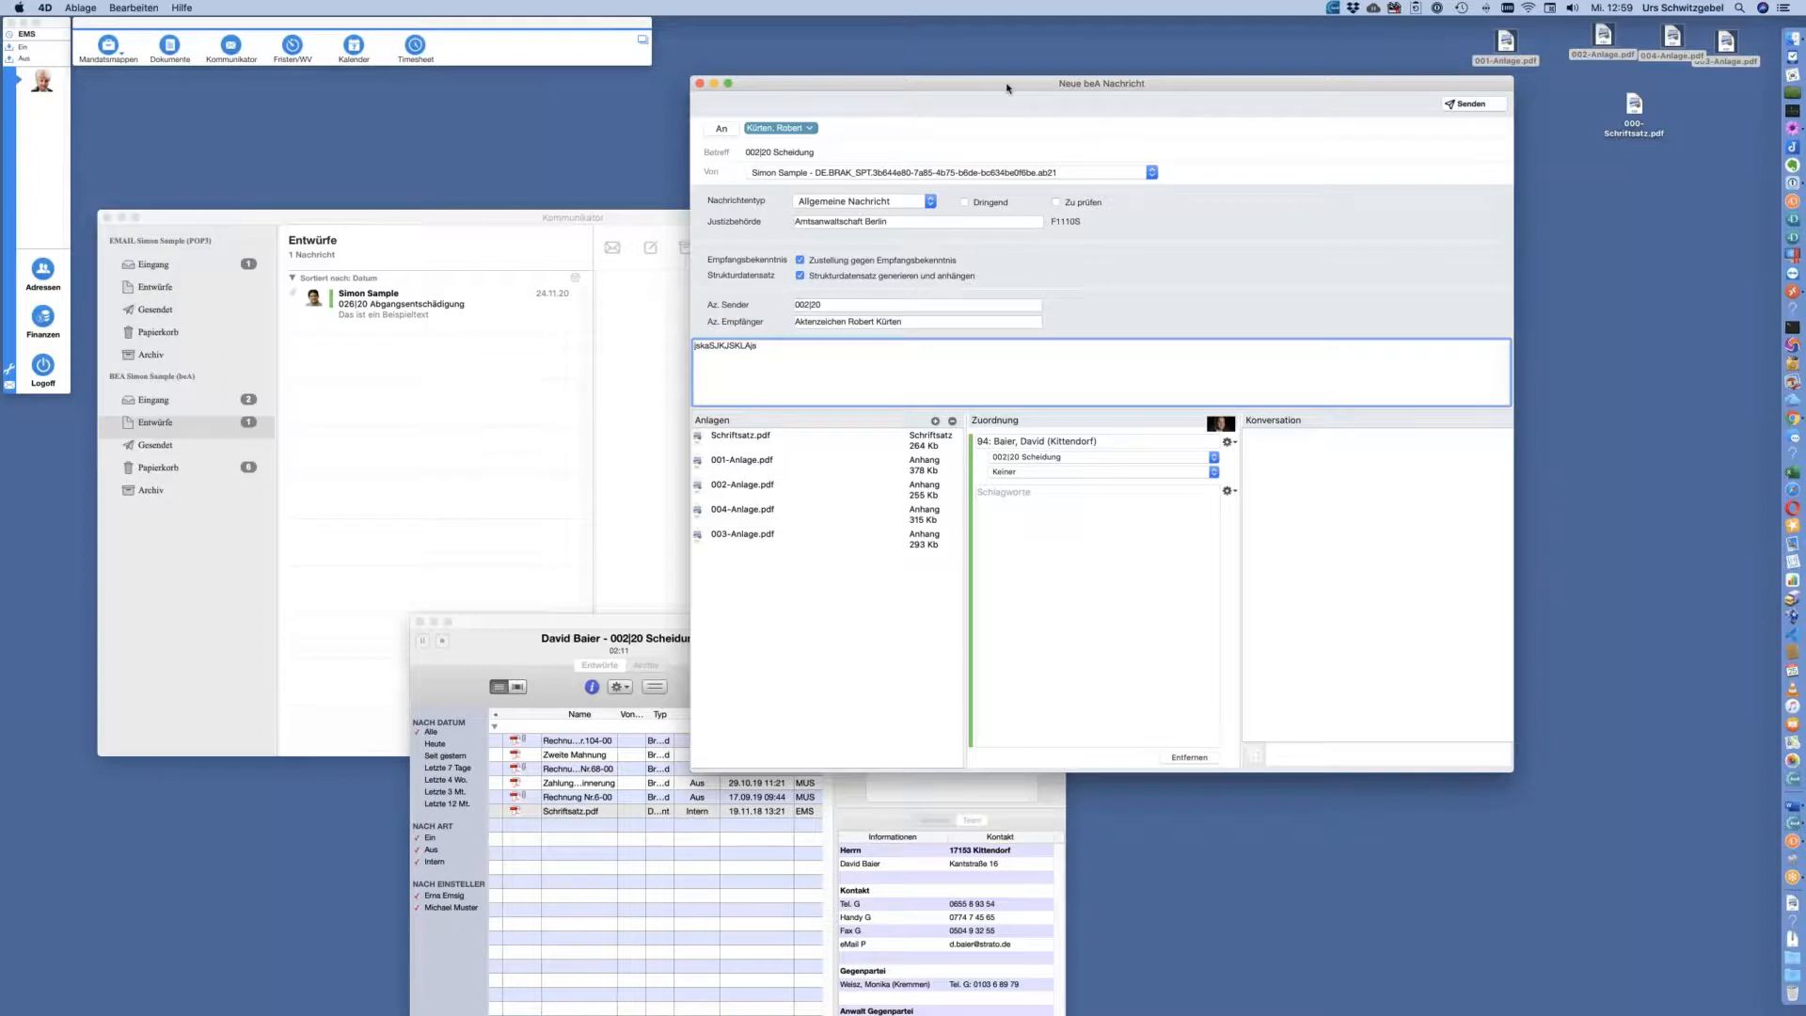
left_click_drag(1007, 89, 983, 98)
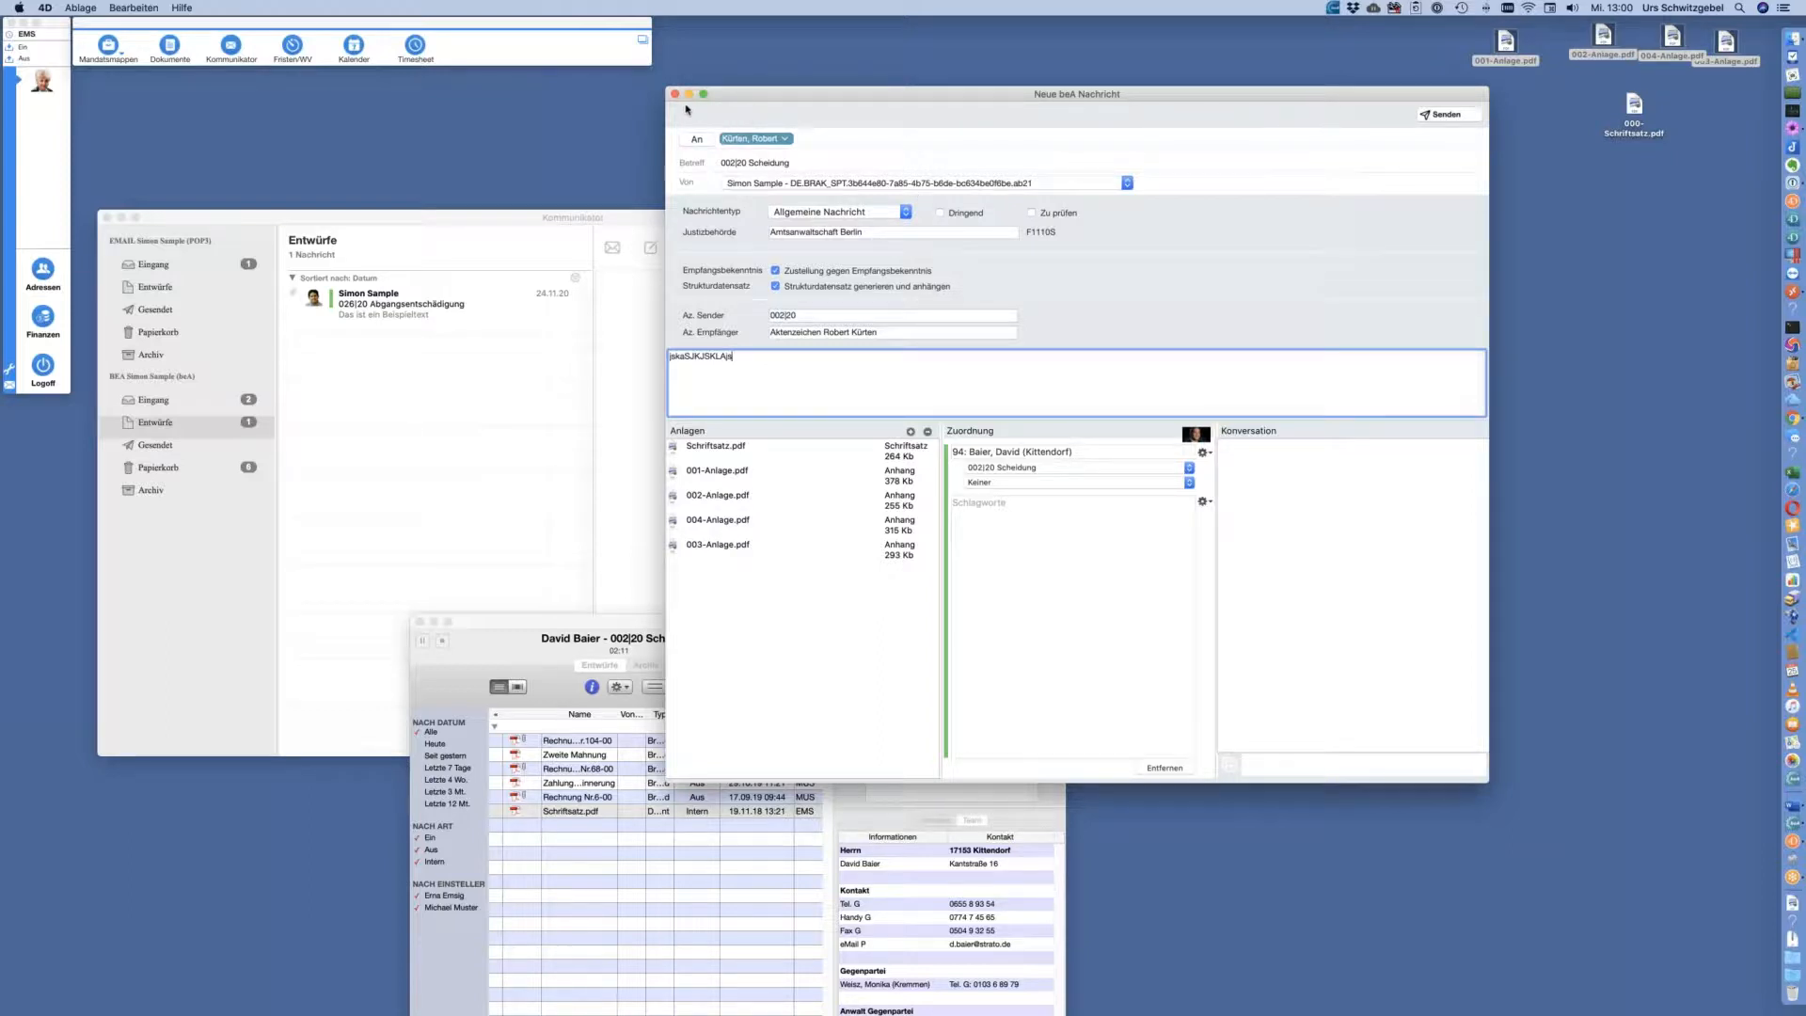
Sichern the closed message, then select the 002|20 Scheidung draft in BEA Entwürfe
left_click(674, 95)
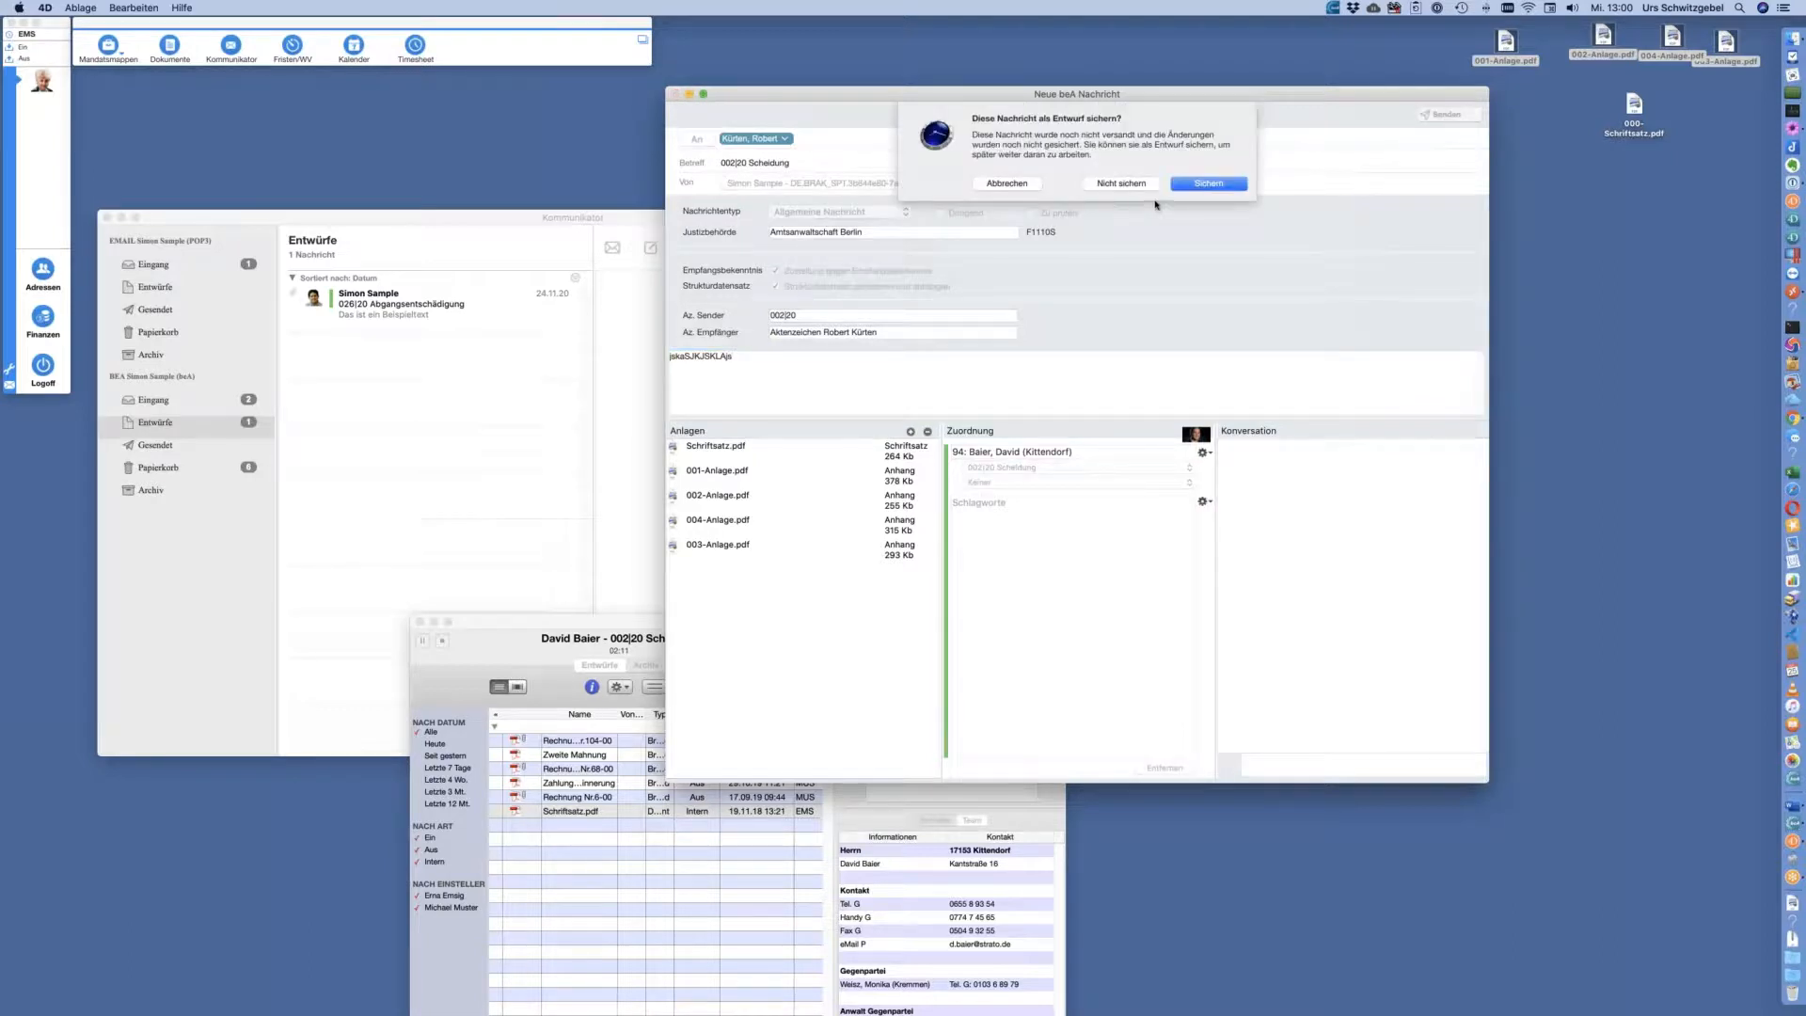
left_click(1209, 184)
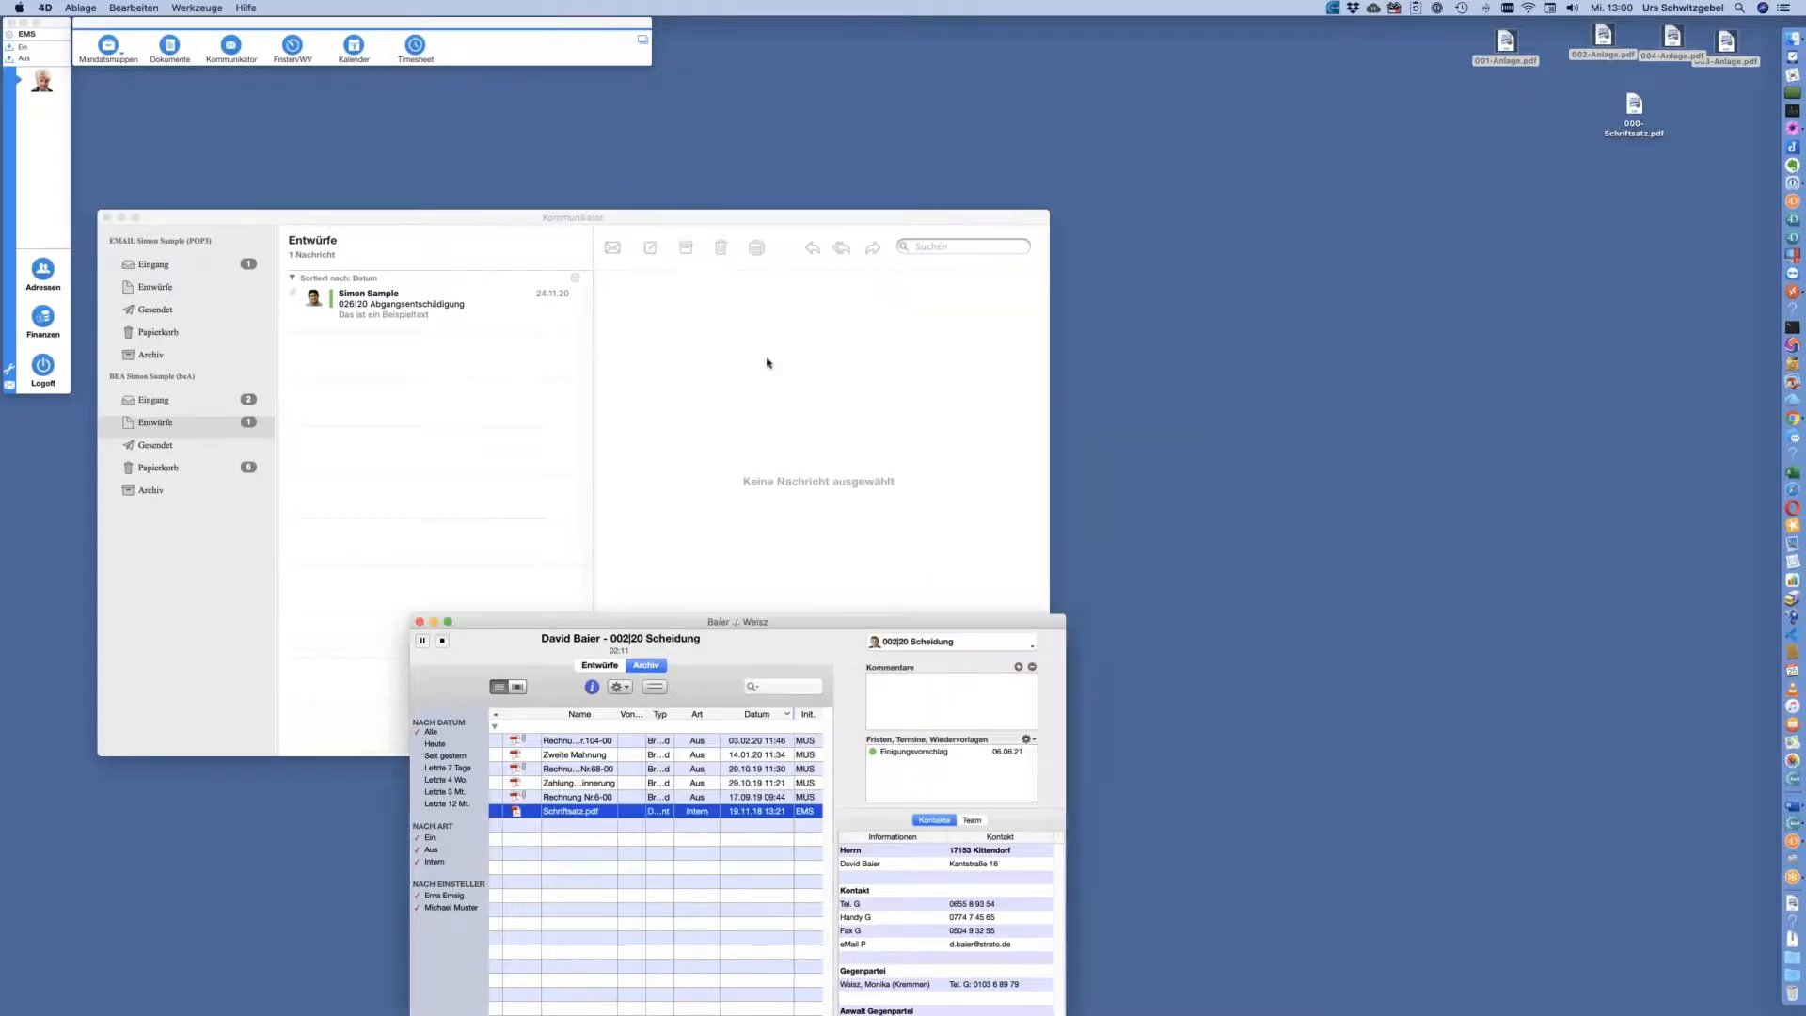
left_click(224, 400)
left_click(215, 421)
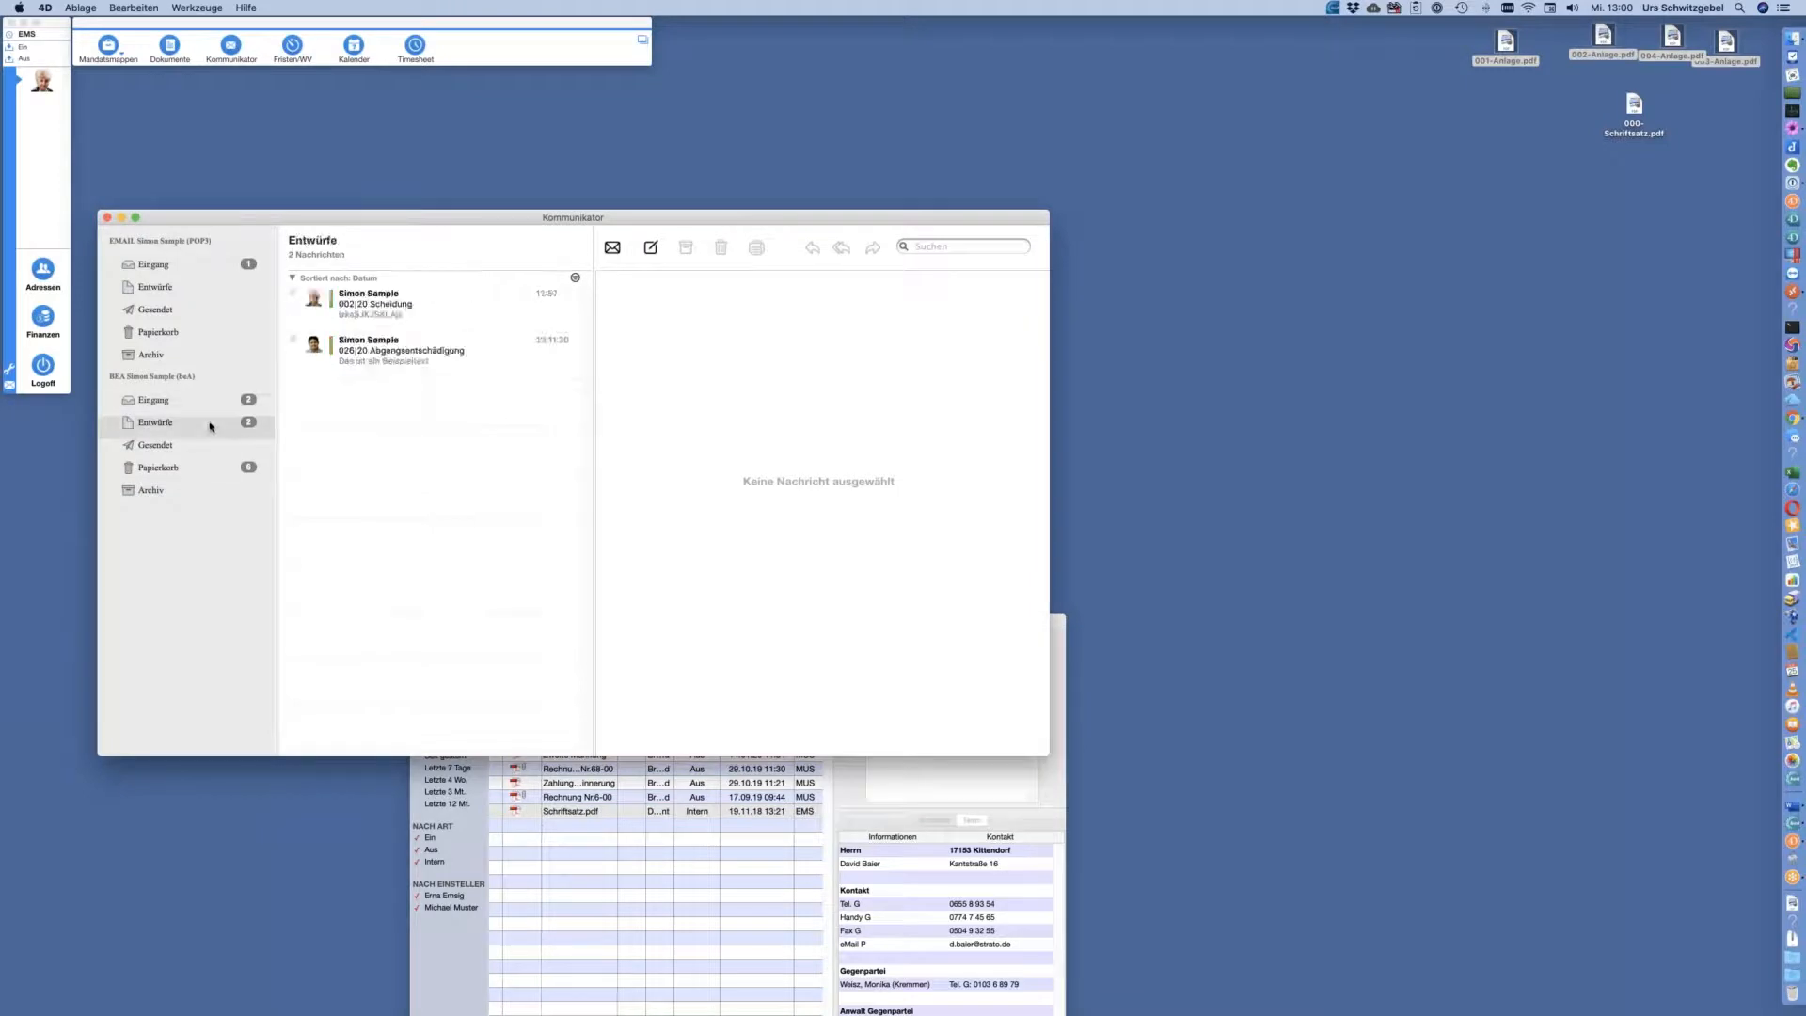
left_click_drag(577, 223, 774, 195)
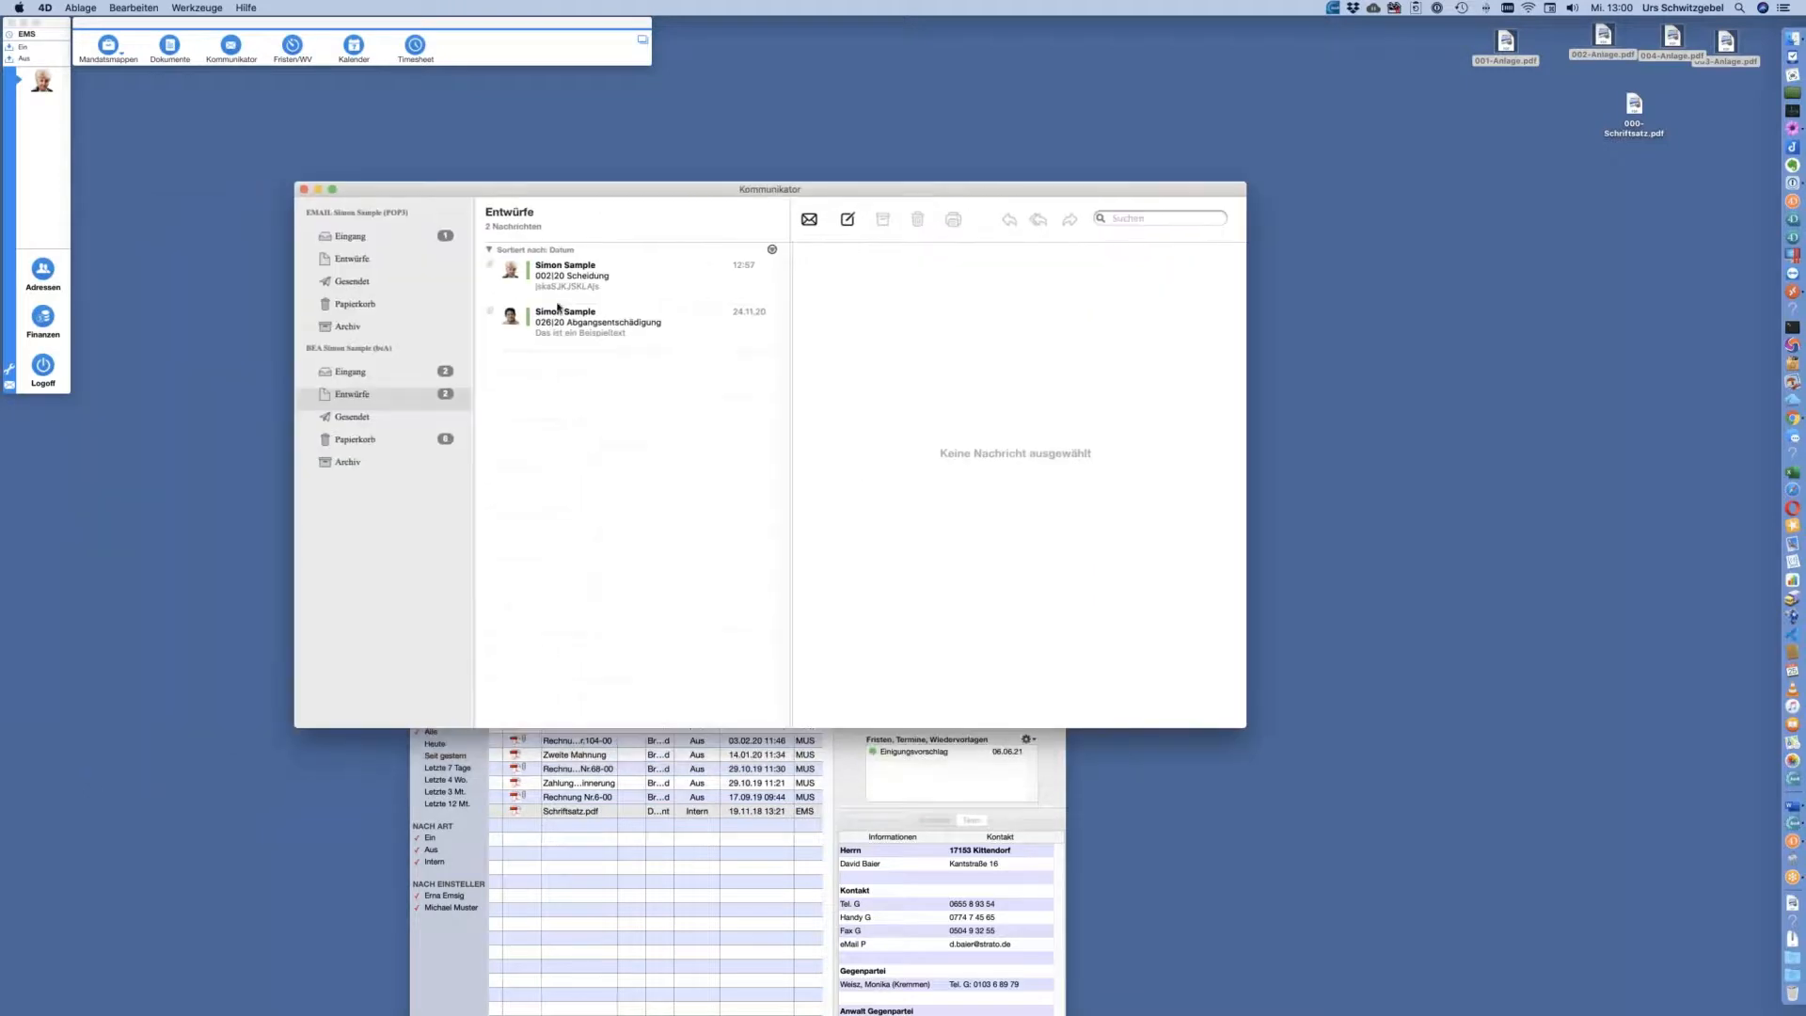
left_click(599, 282)
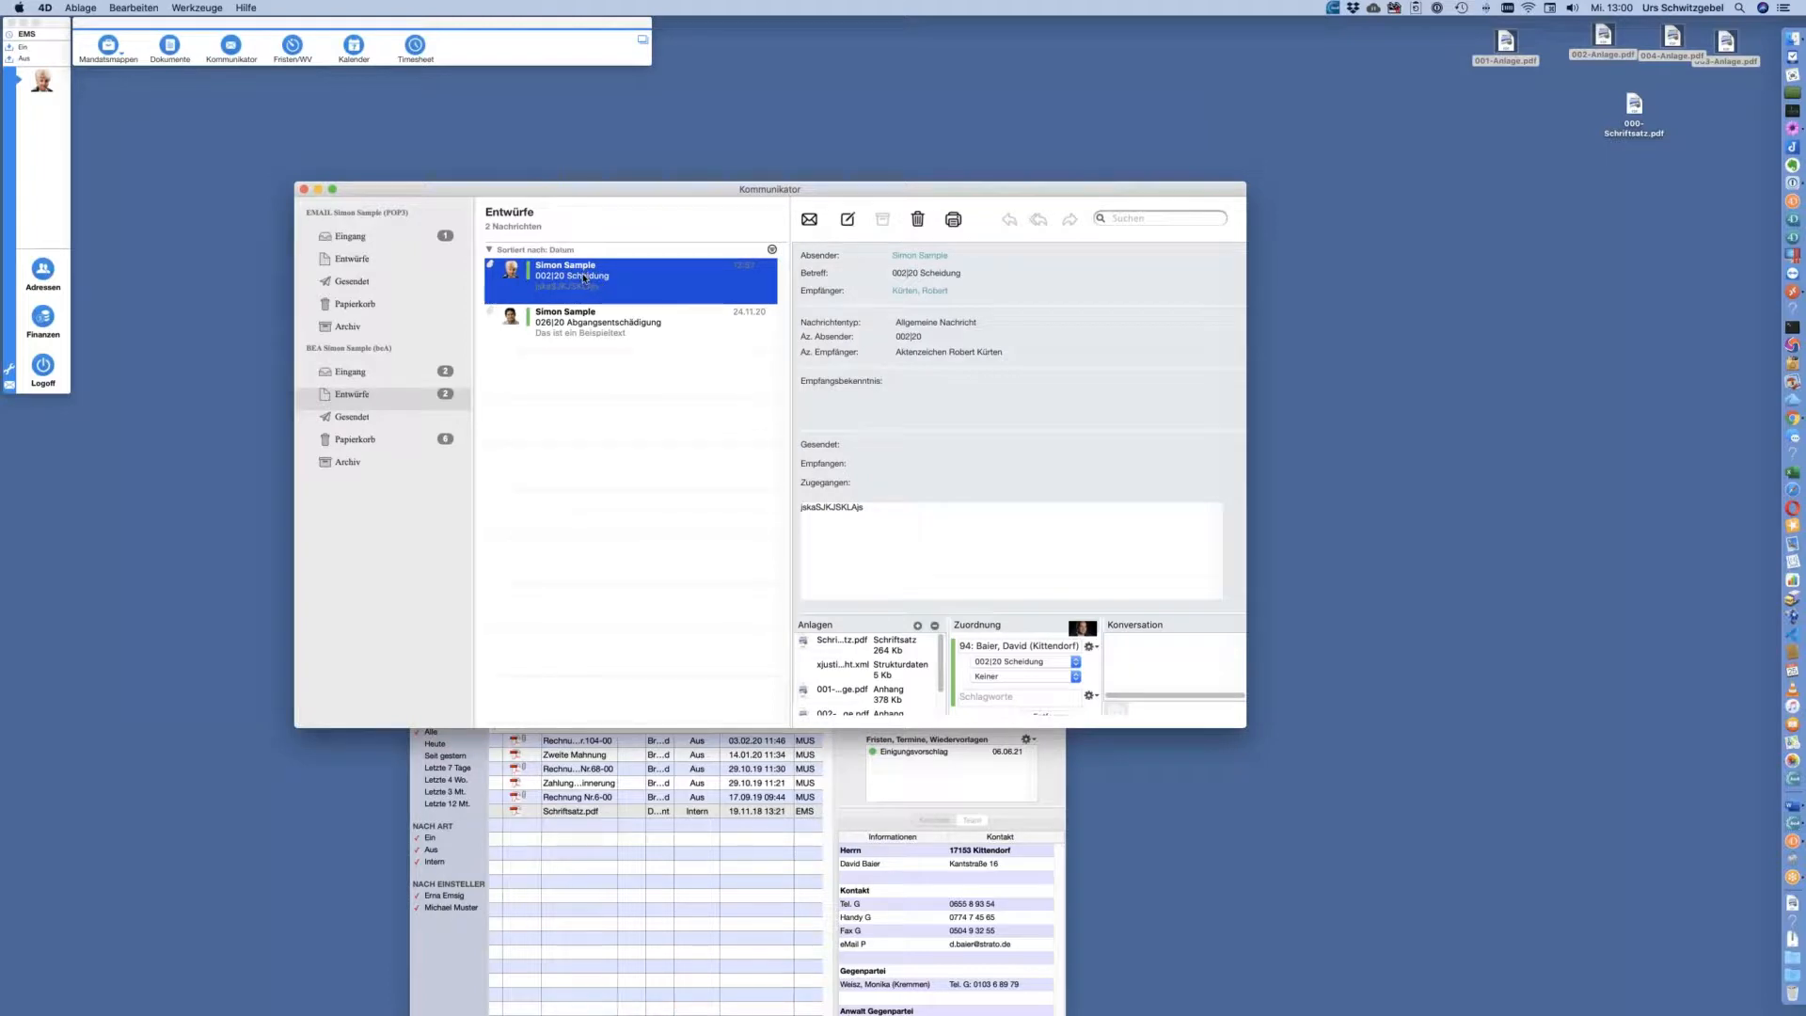
Set the draft's Verantwortlichkeit to its sender, then log off
right_click(583, 278)
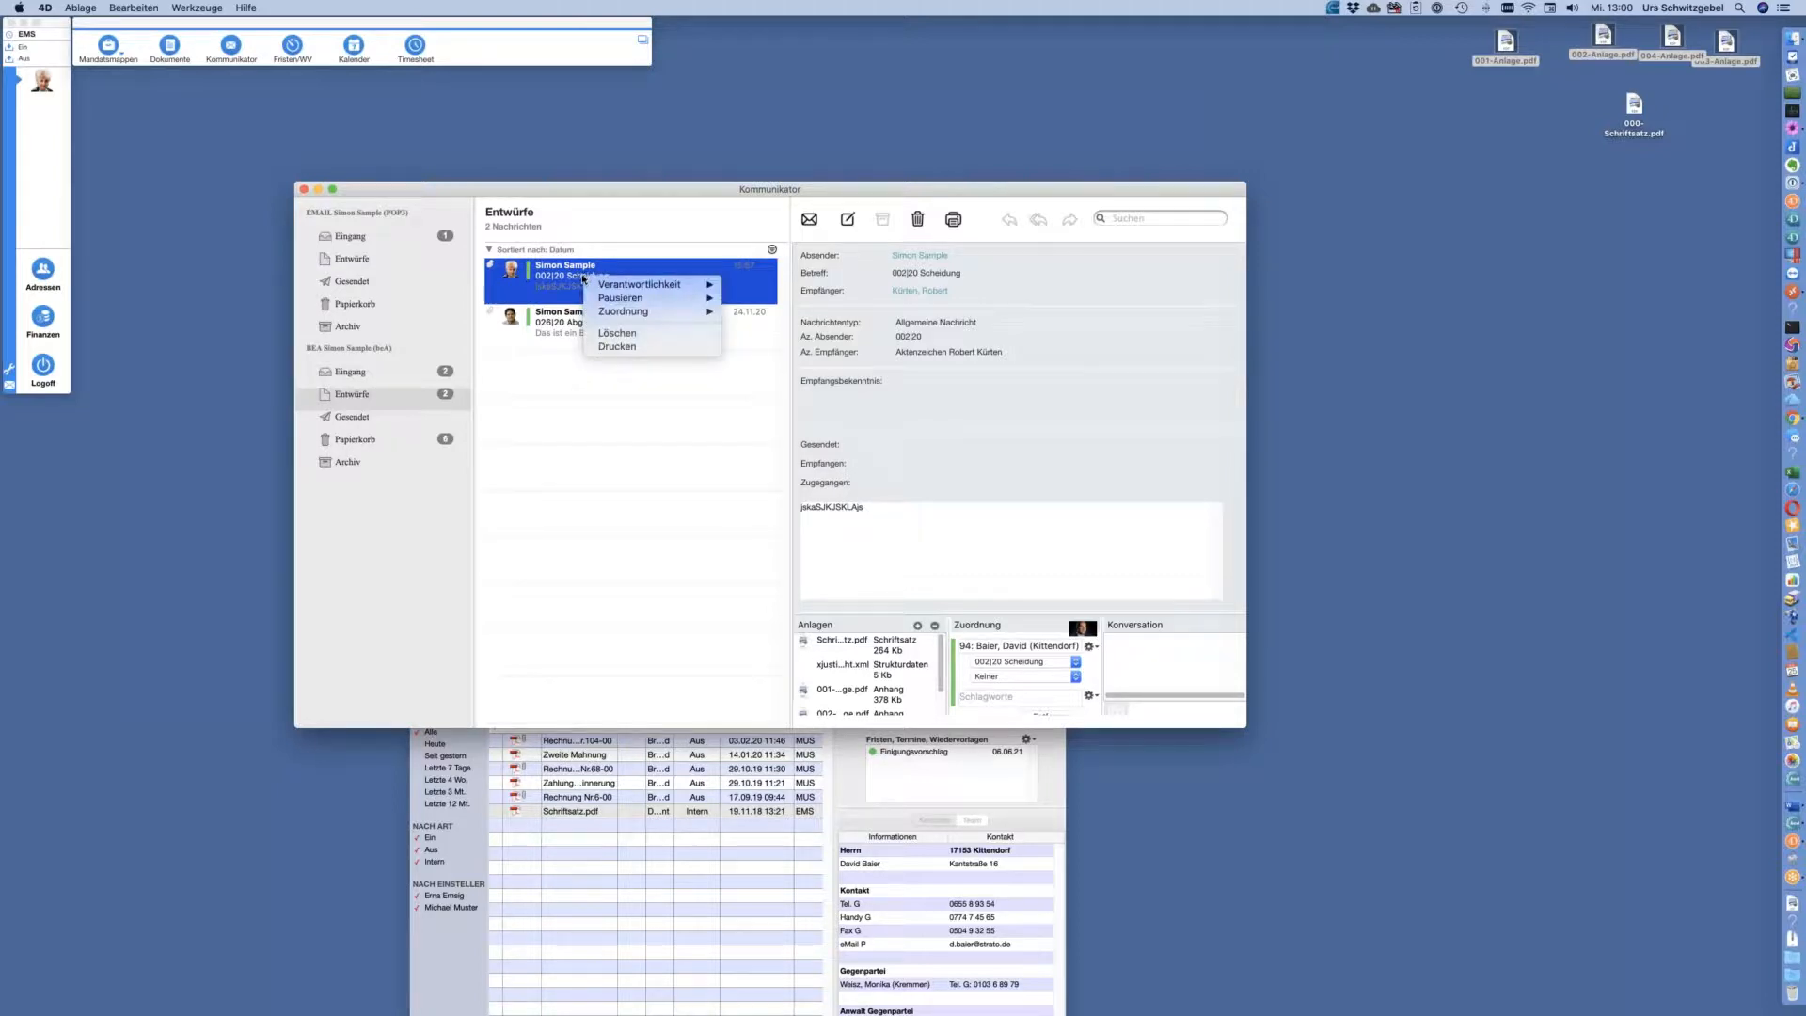
mouse_move(649, 284)
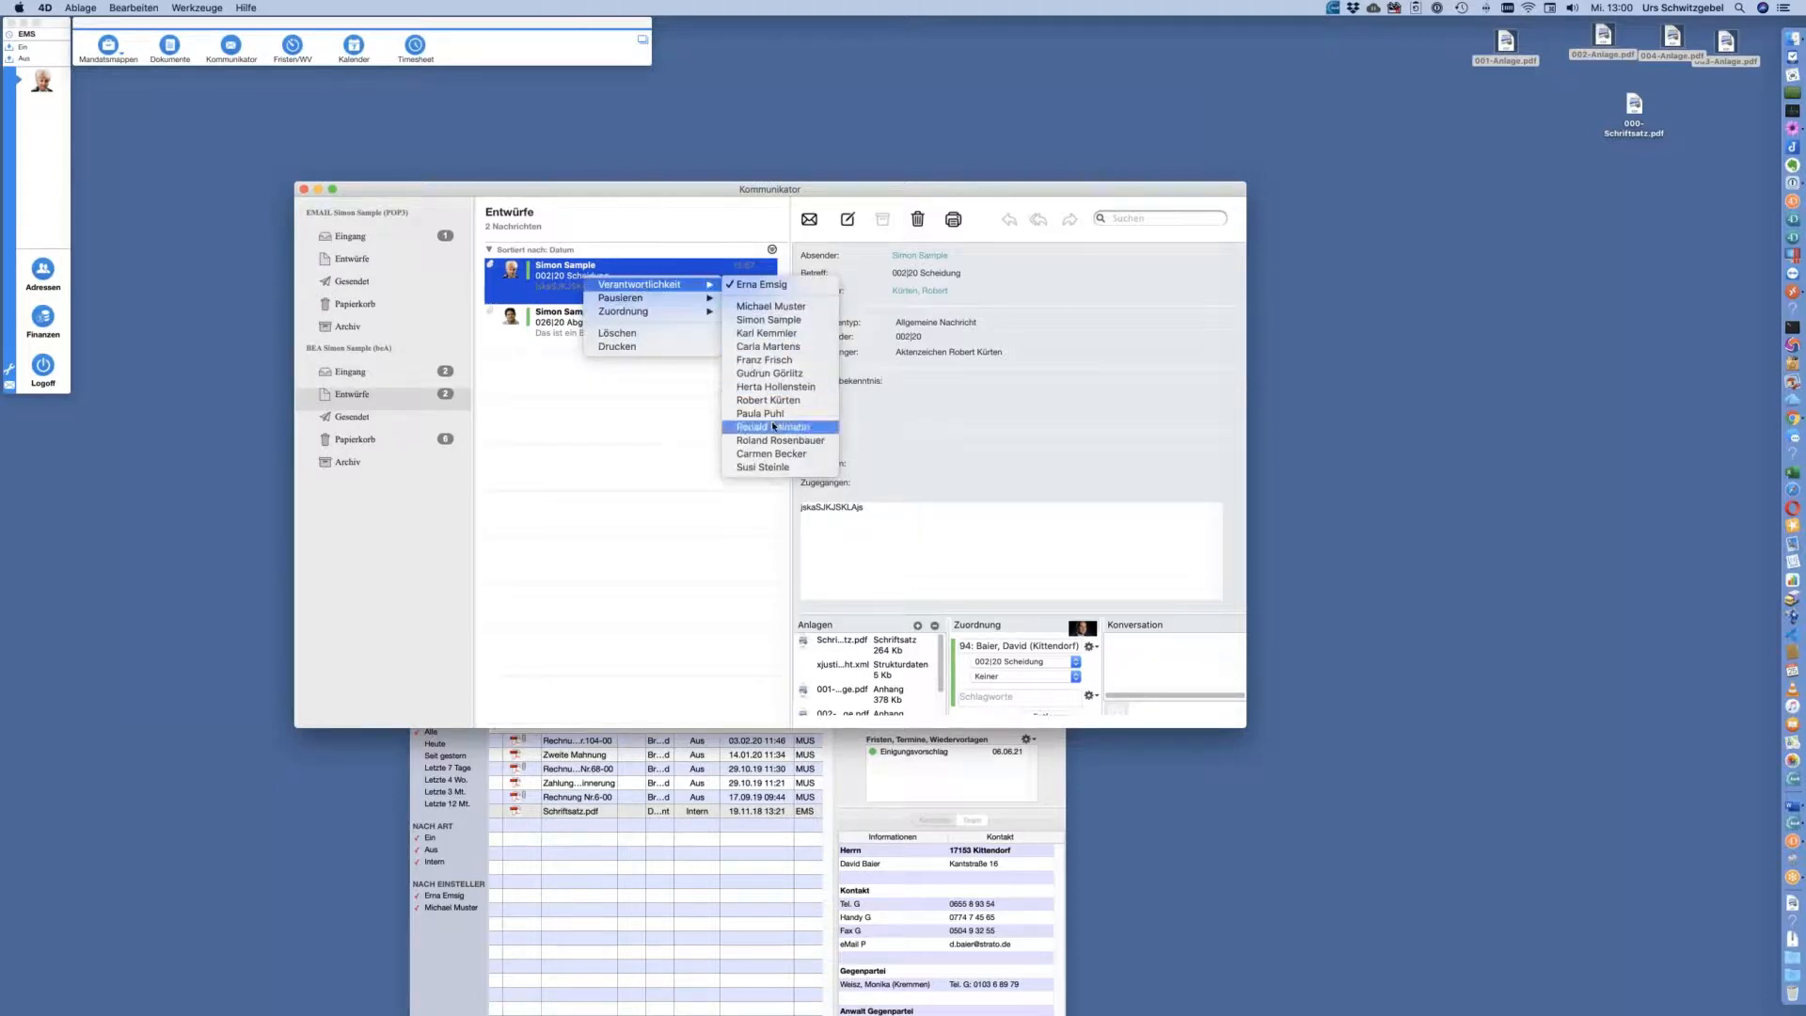
left_click(777, 325)
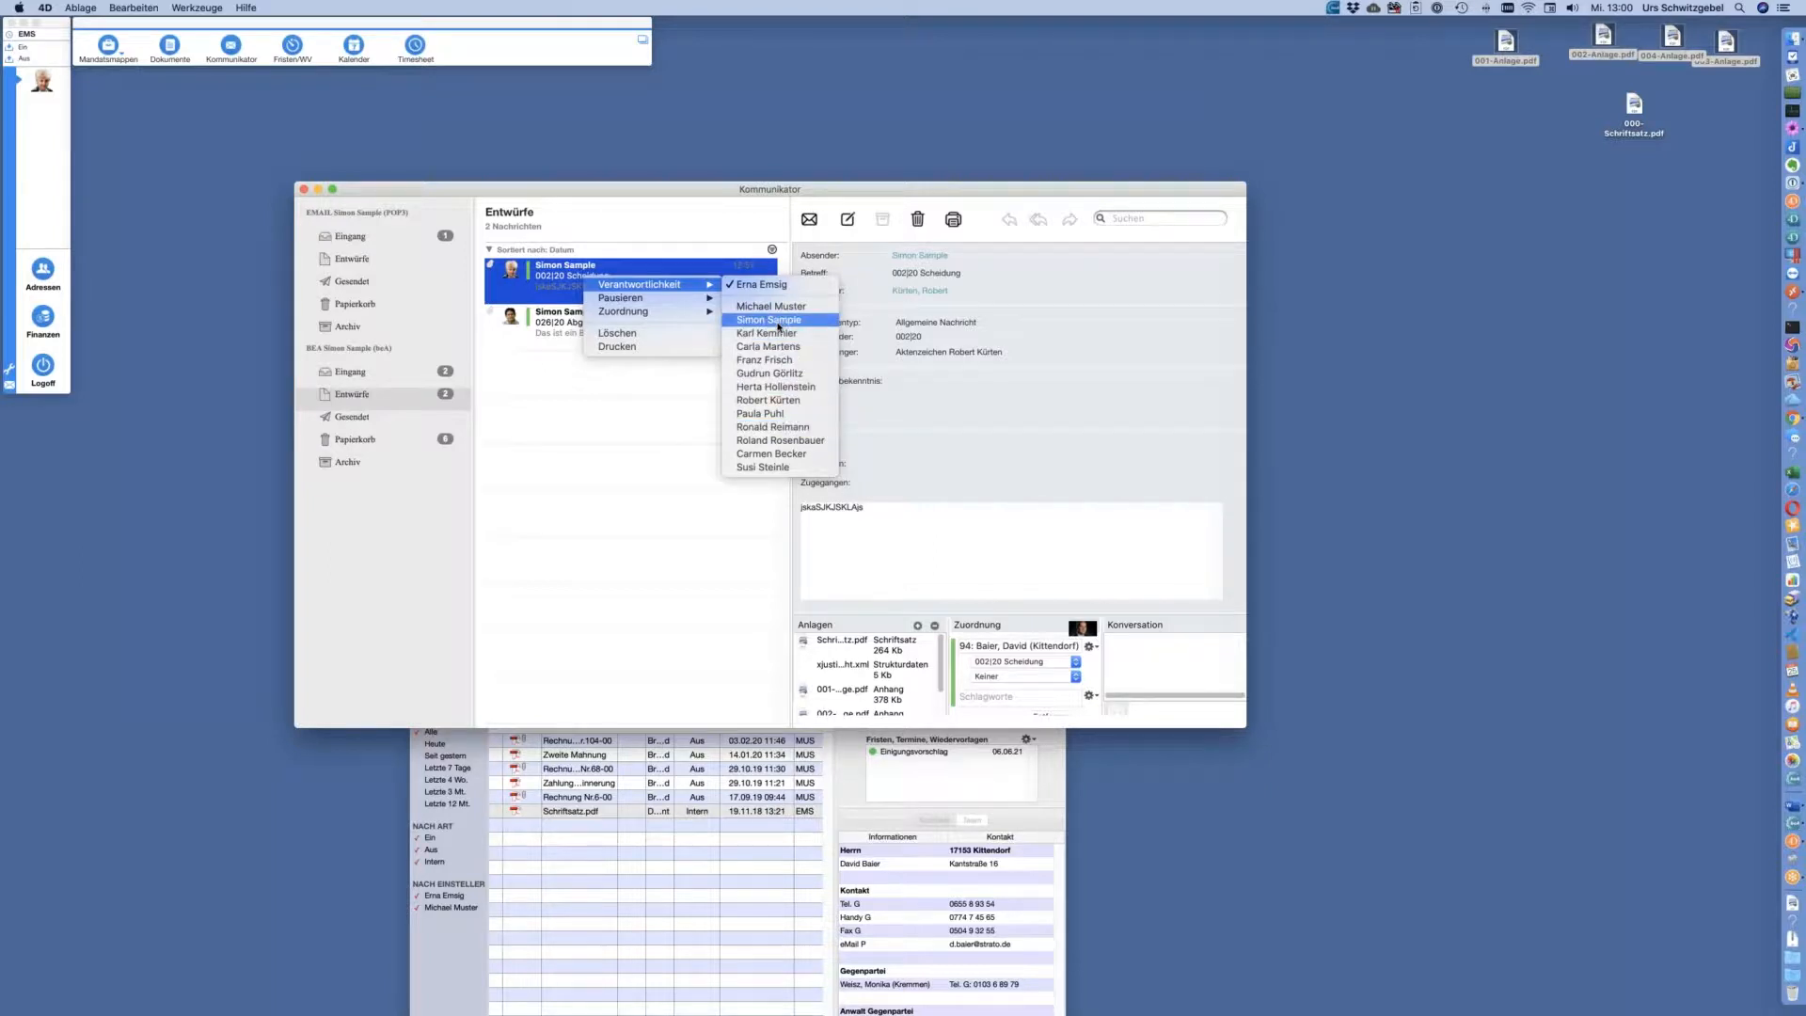
left_click_drag(795, 191, 852, 96)
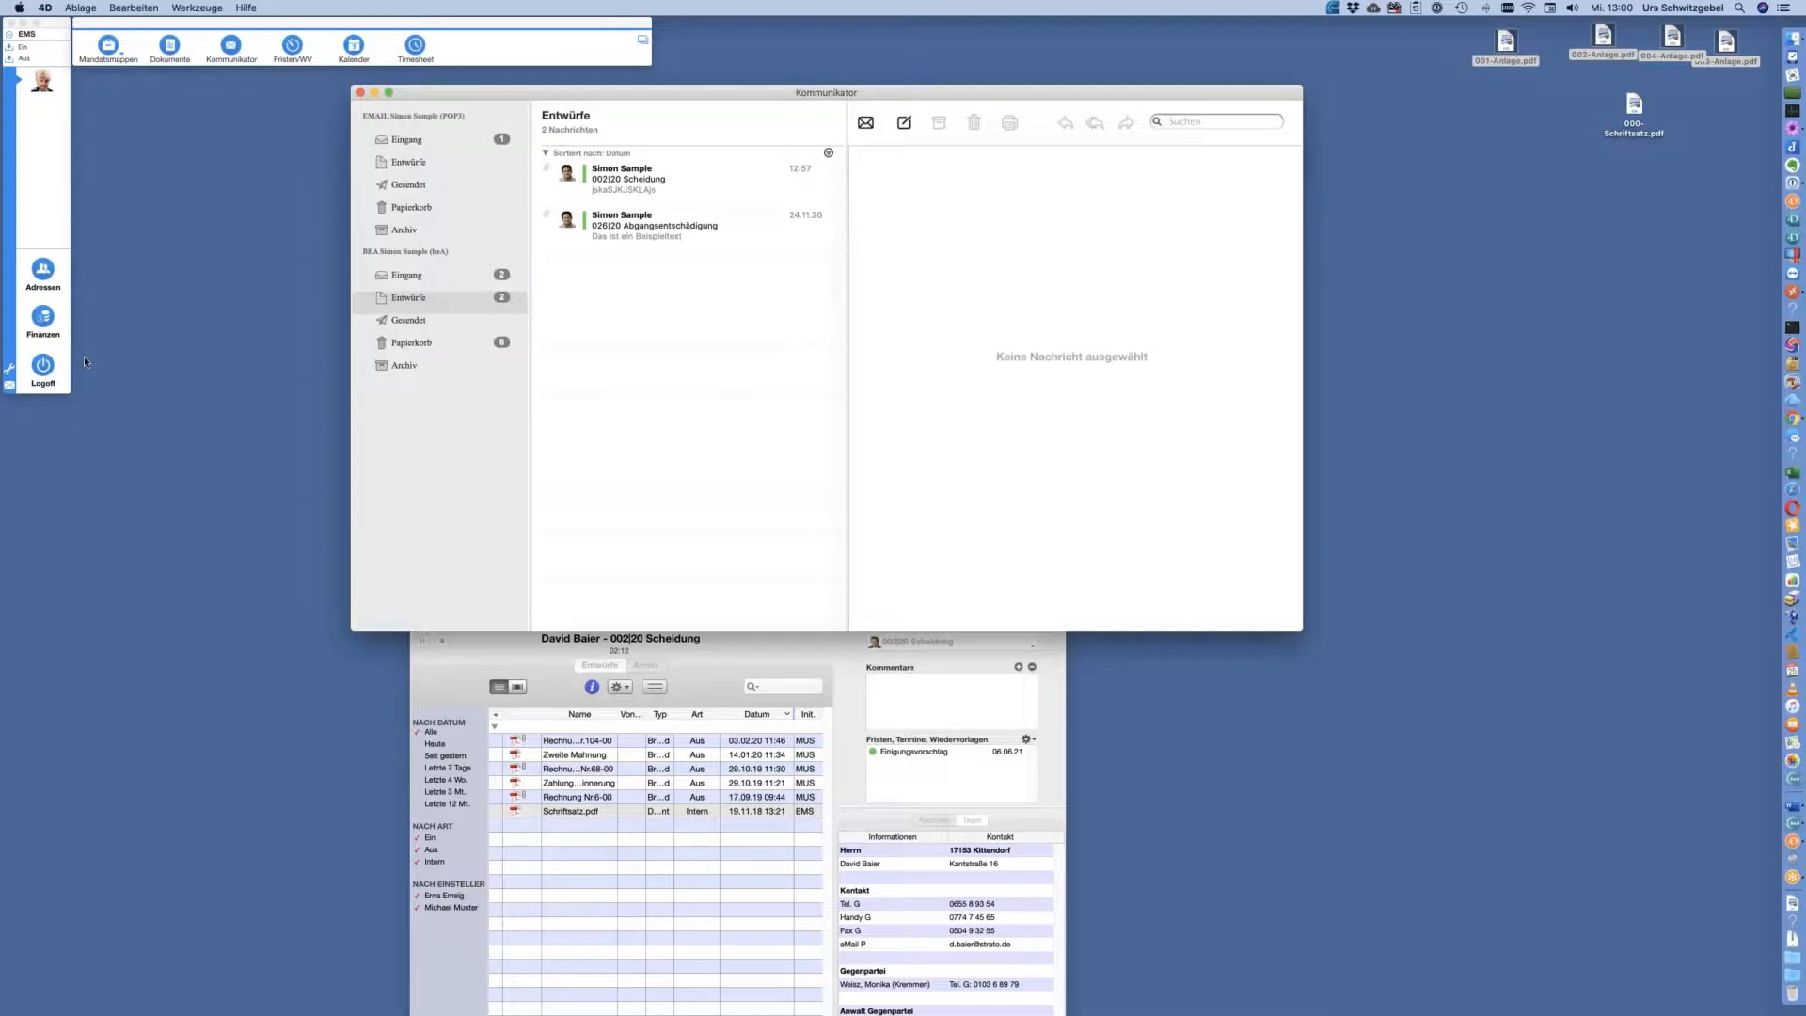
left_click(44, 368)
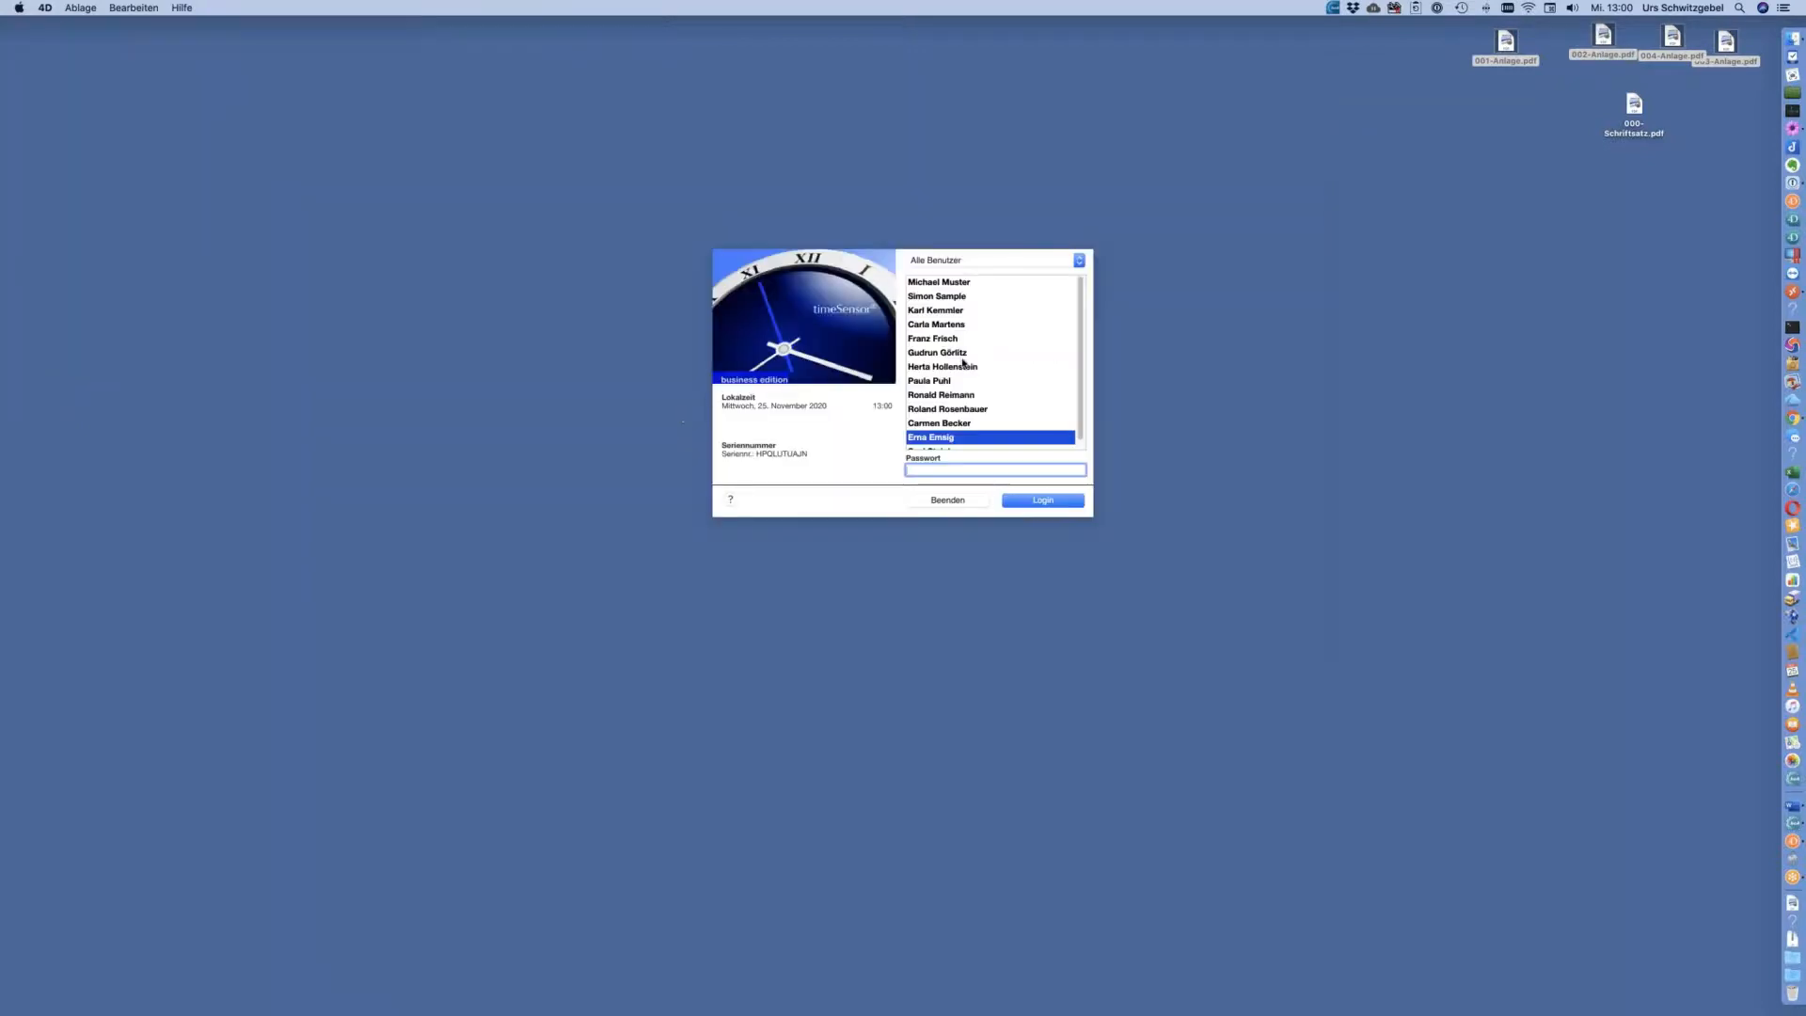
Log in as the drafts' sender and view the 002|20 Scheidung and 026|20 Abgangsentschädigung drafts, ending on 002|20
left_click(949, 297)
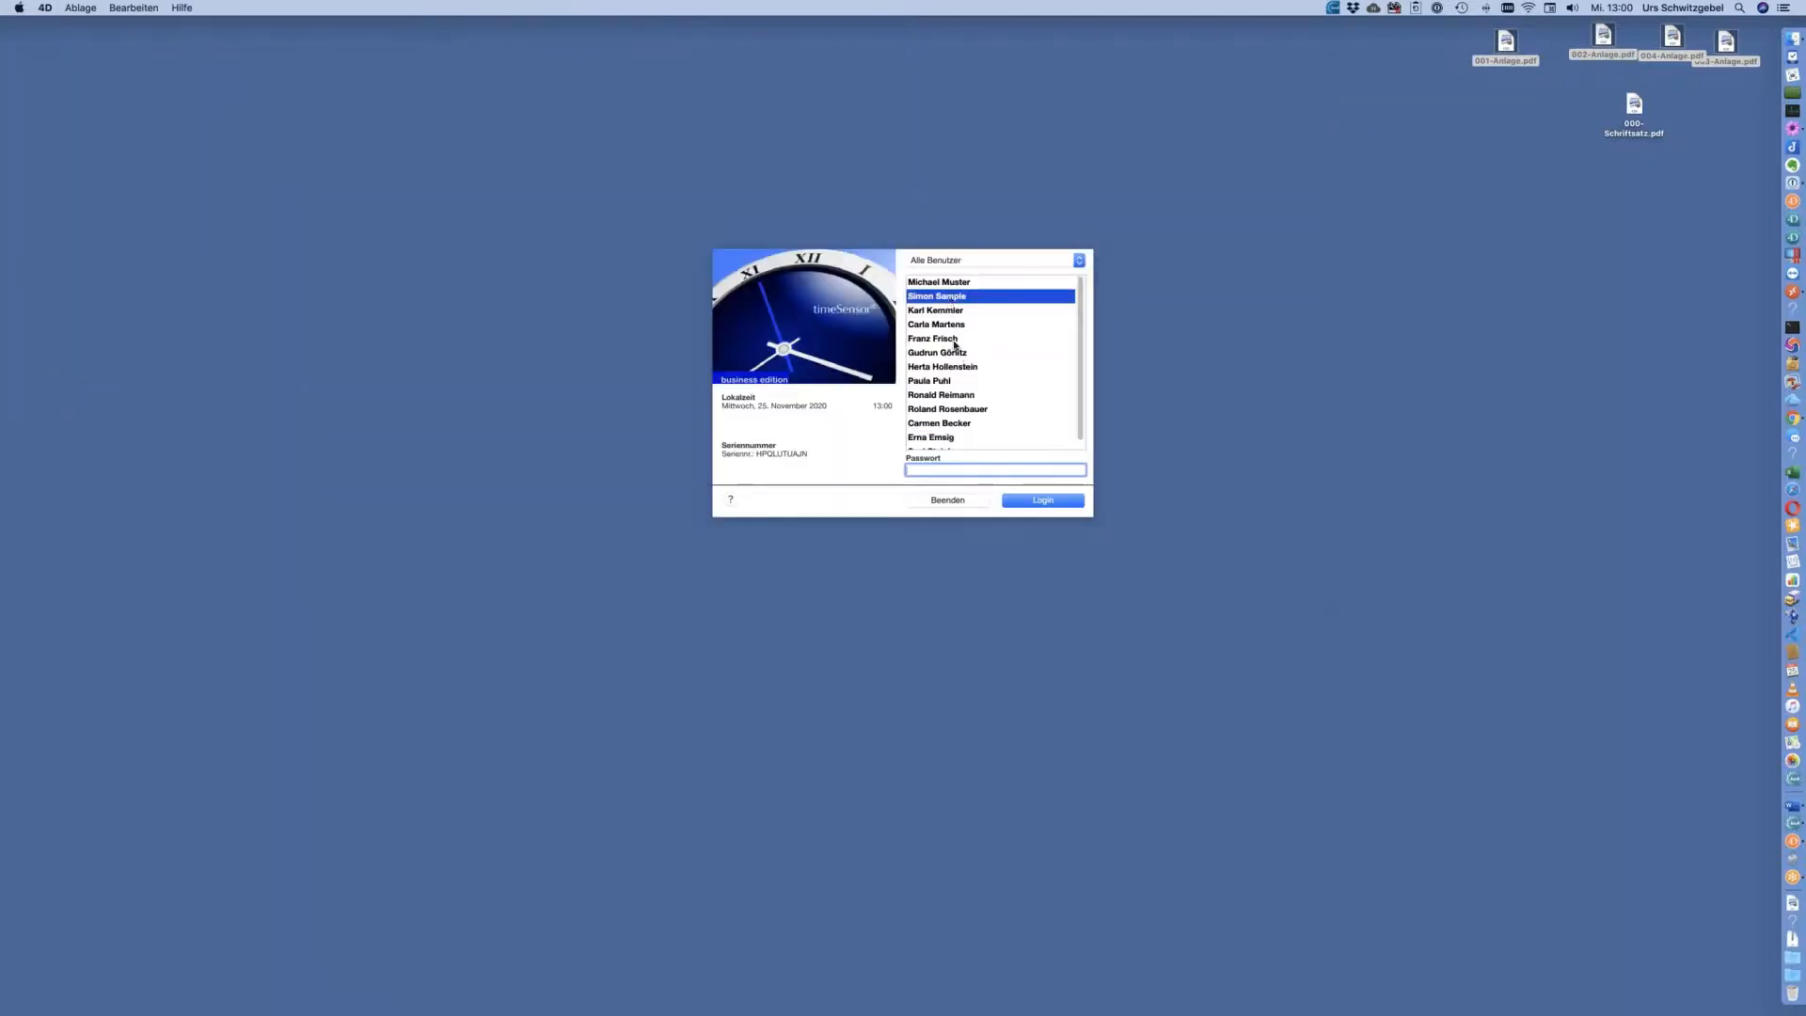
left_click(1046, 501)
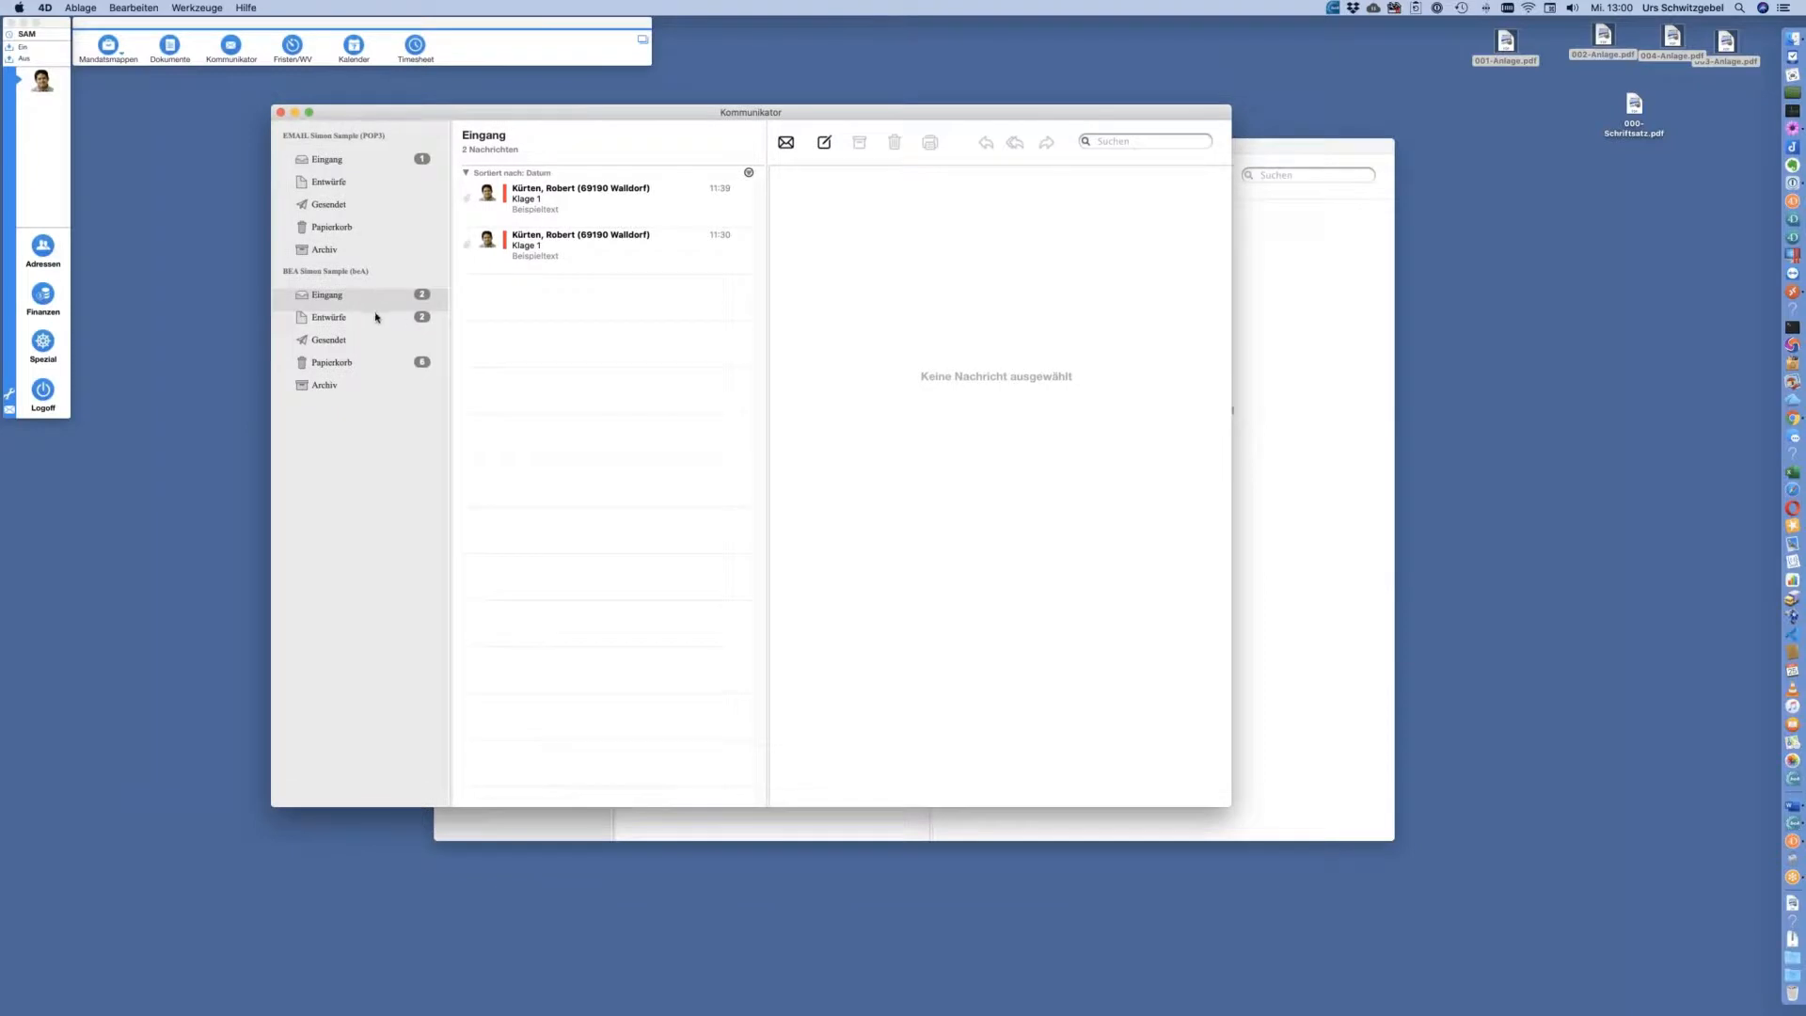
left_click(374, 318)
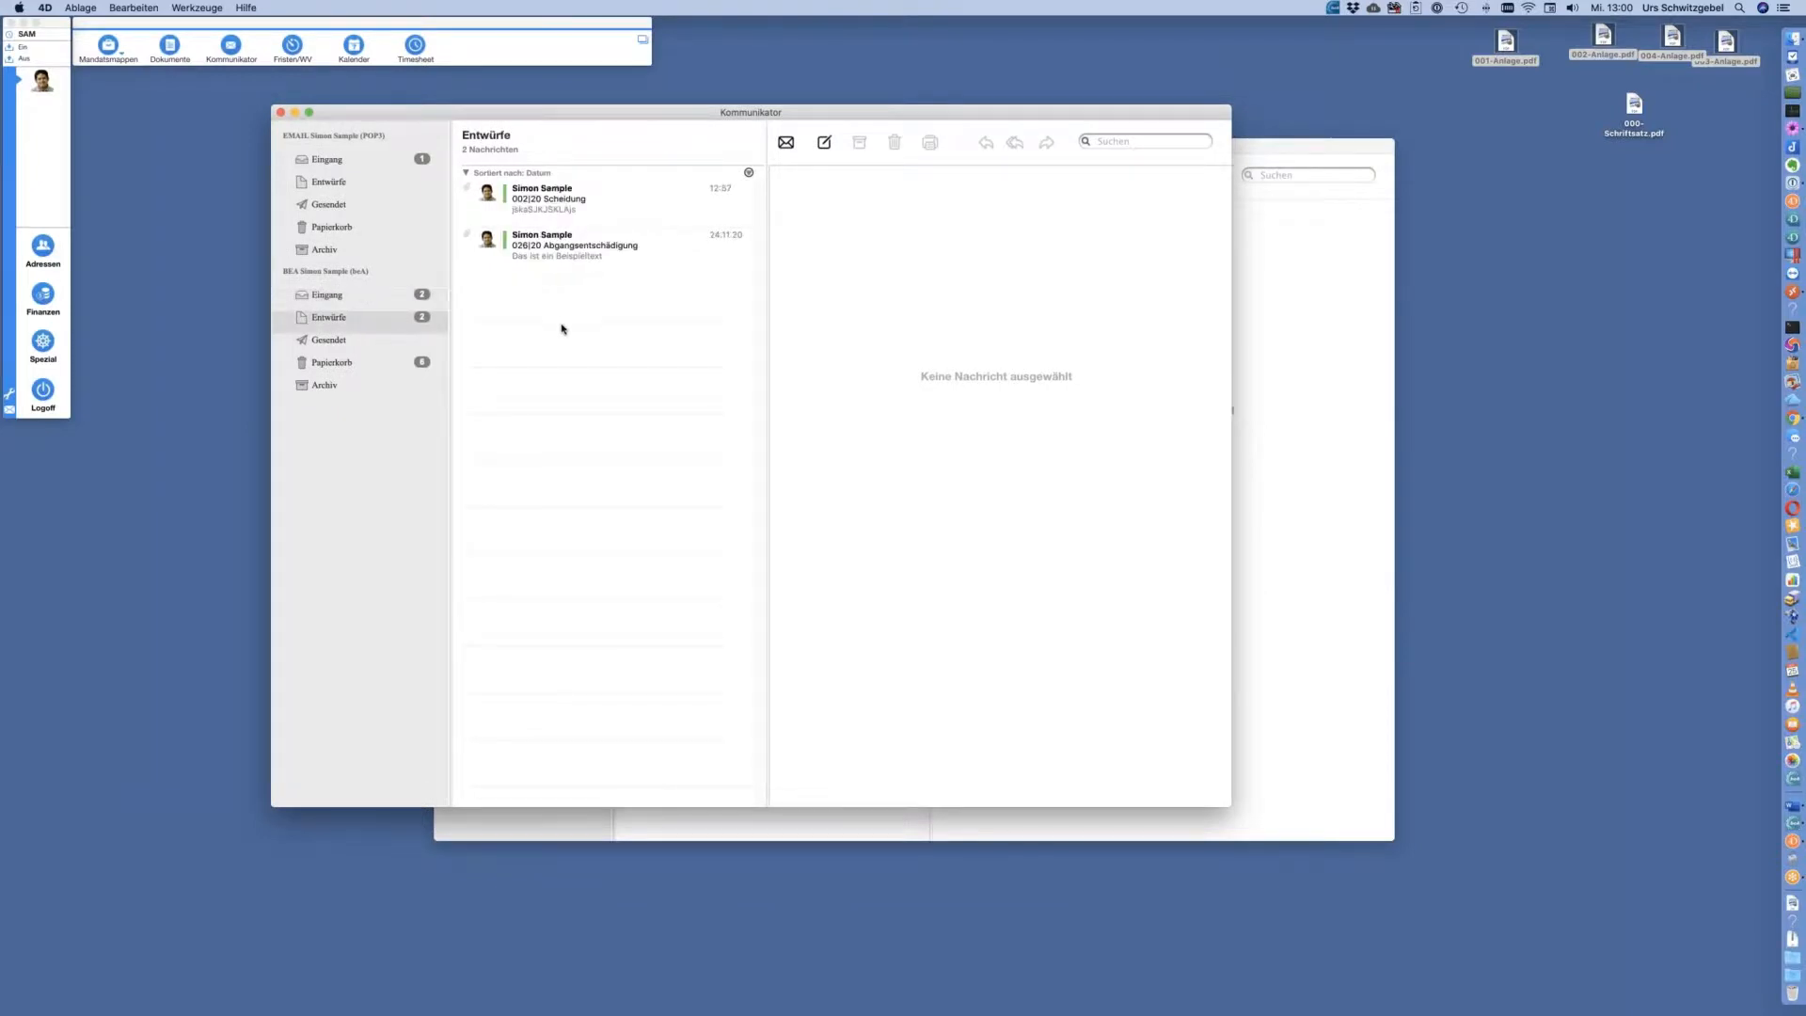
left_click(583, 216)
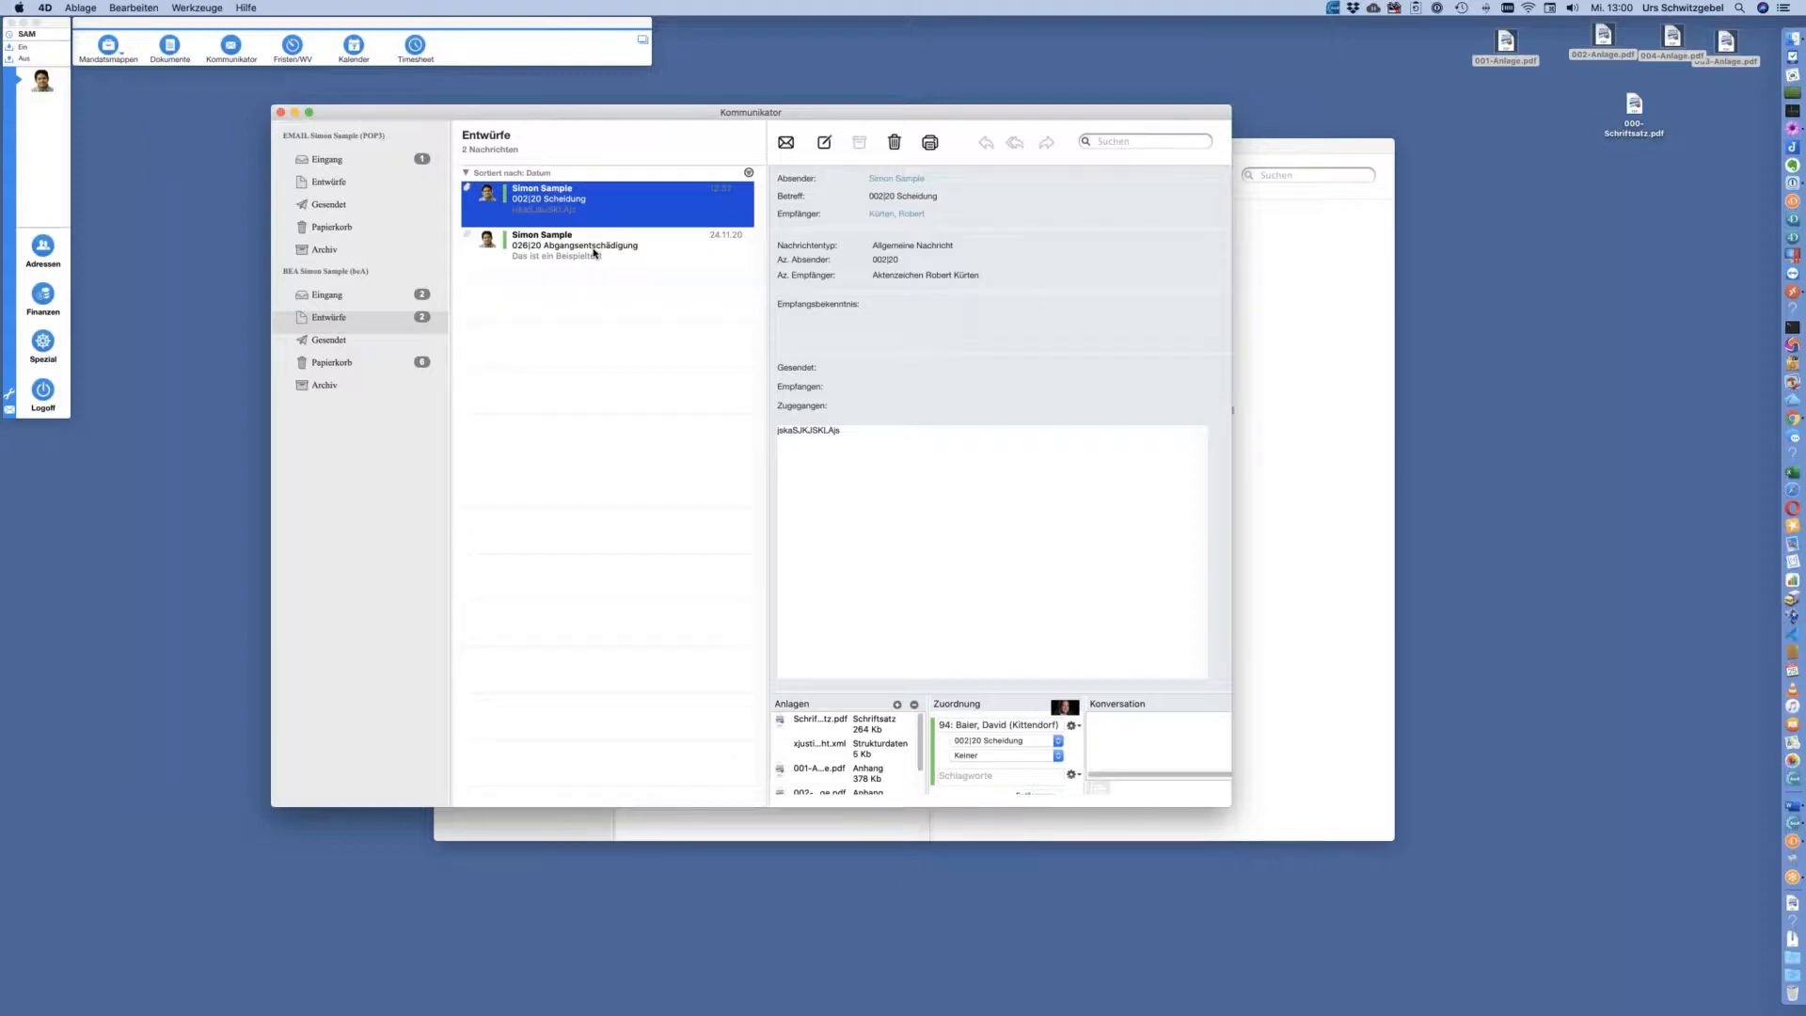
left_click(602, 254)
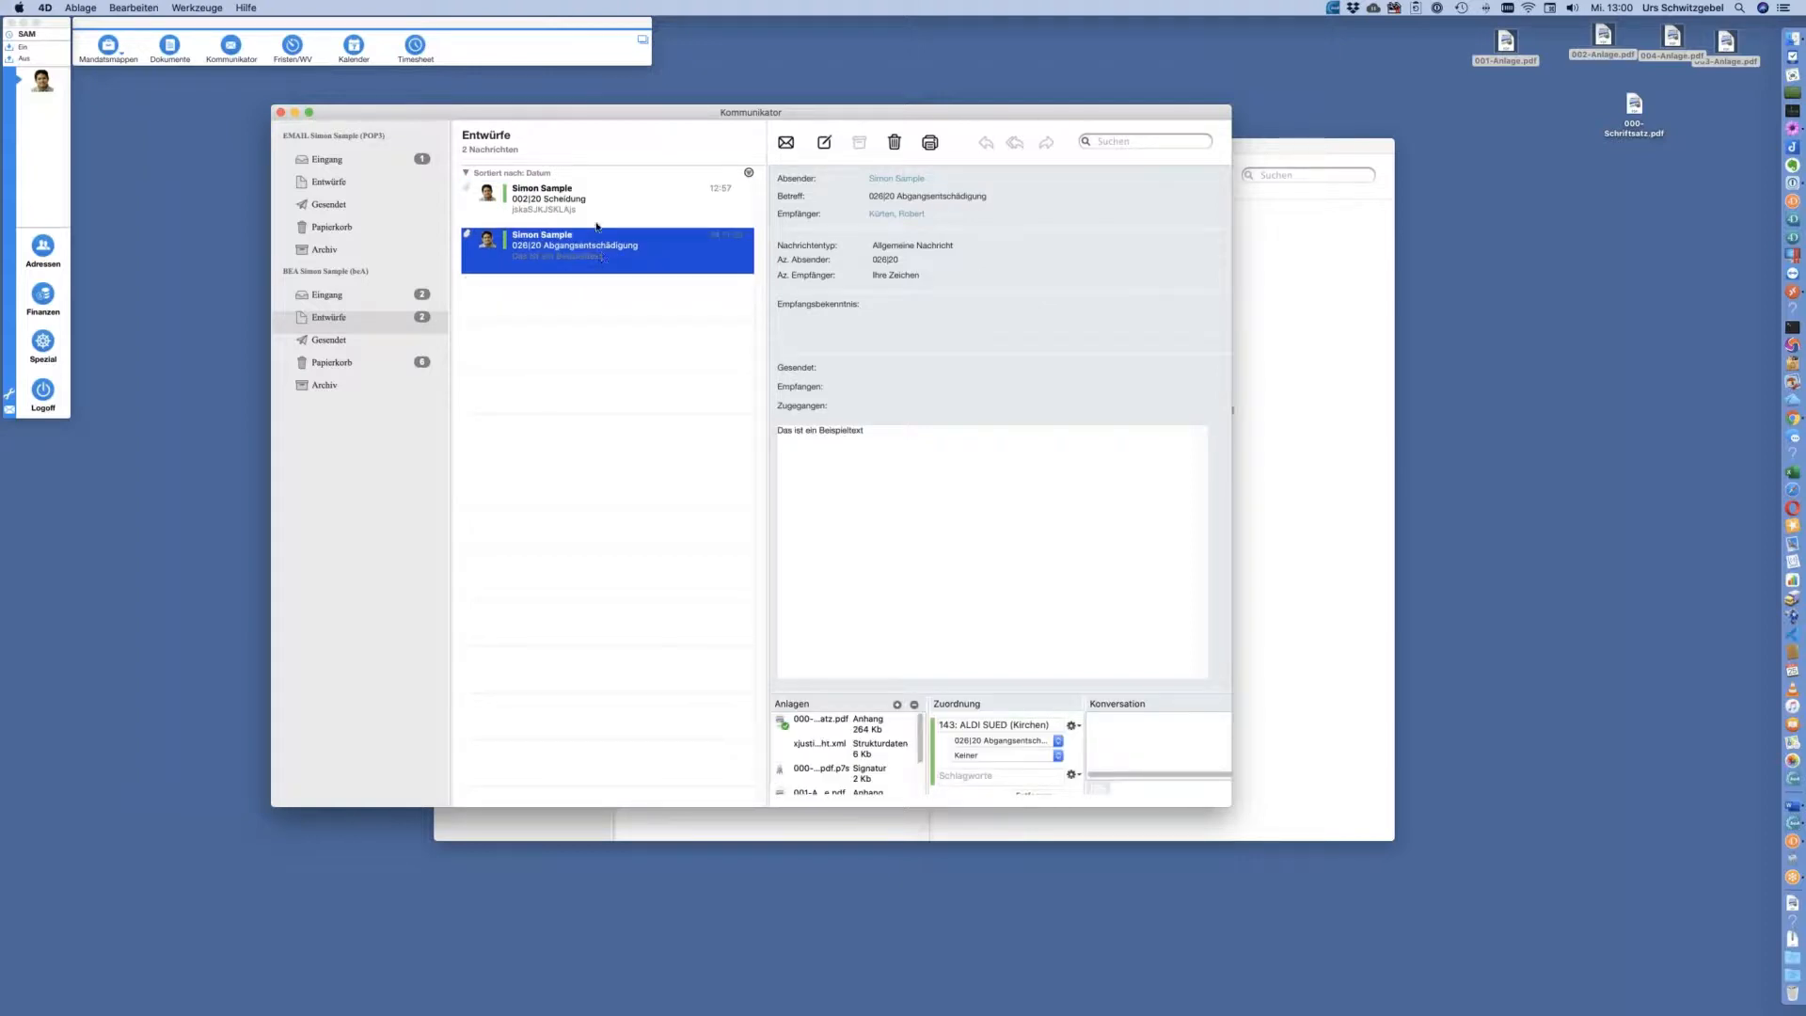
left_click(596, 211)
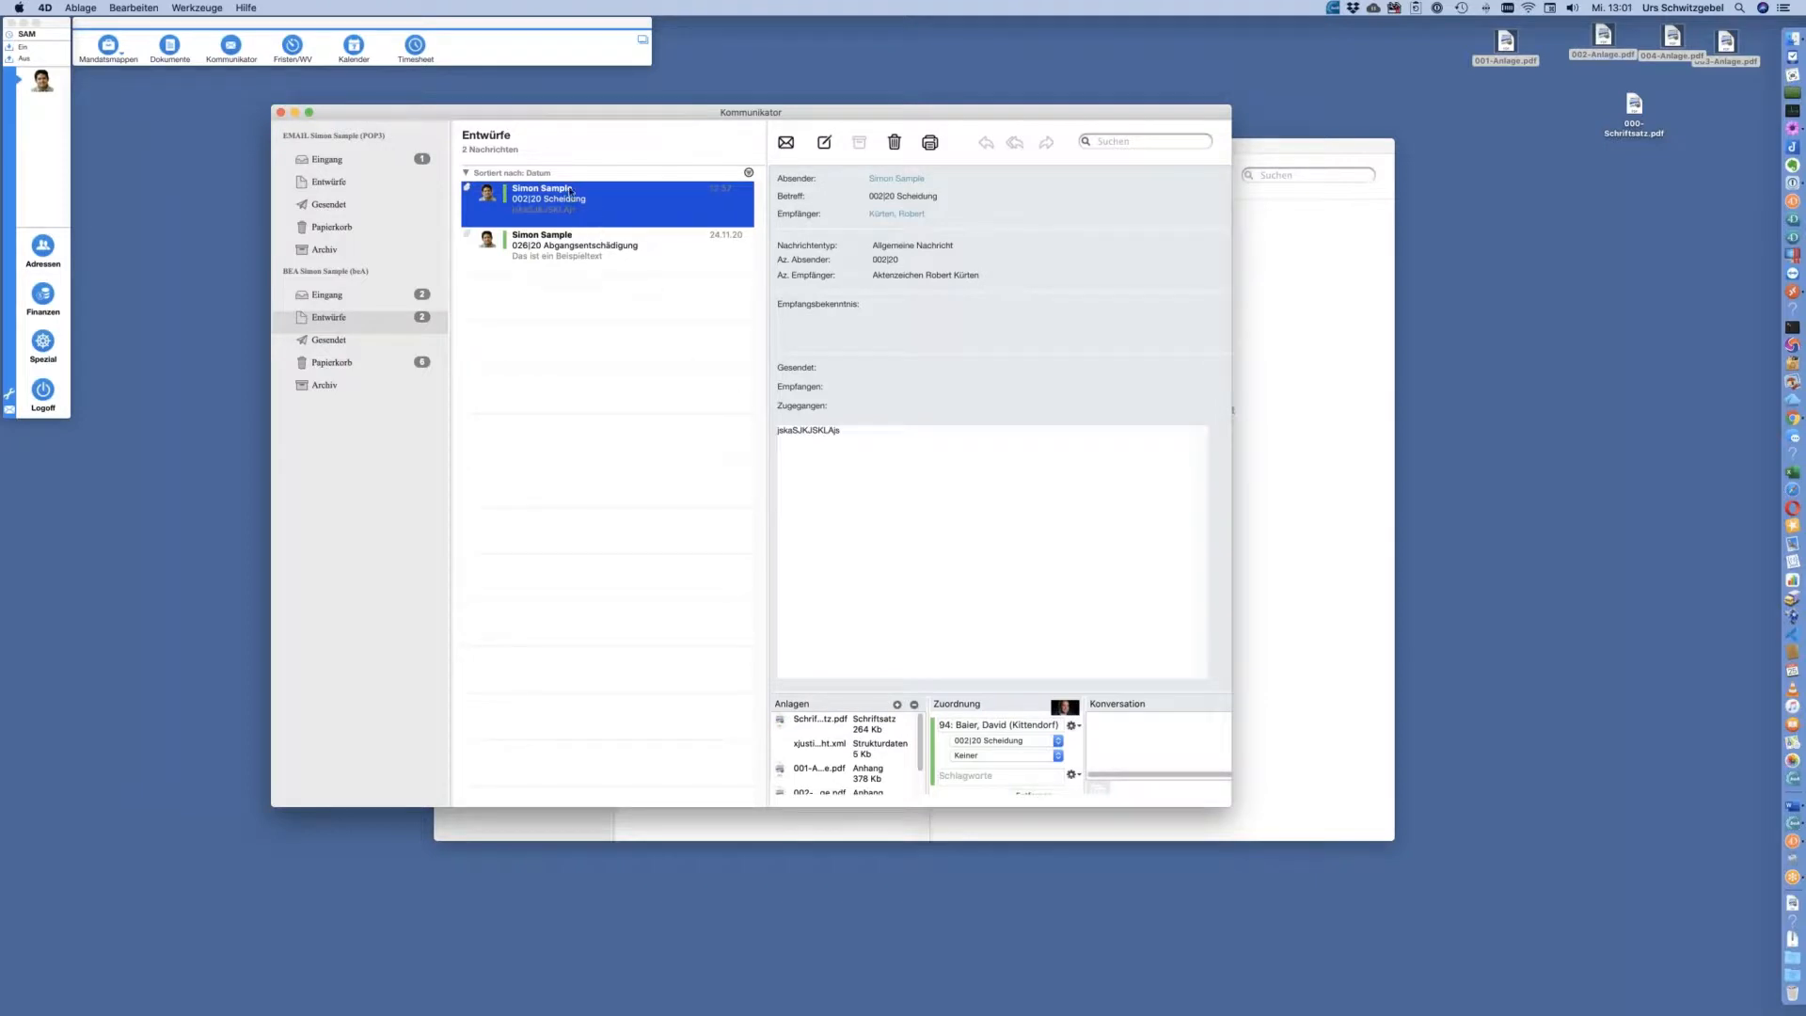
Open the 002|20 Scheidung draft in its own window with the attachment list enlarged to show xjustiz_nachricht.xml
double_click(569, 195)
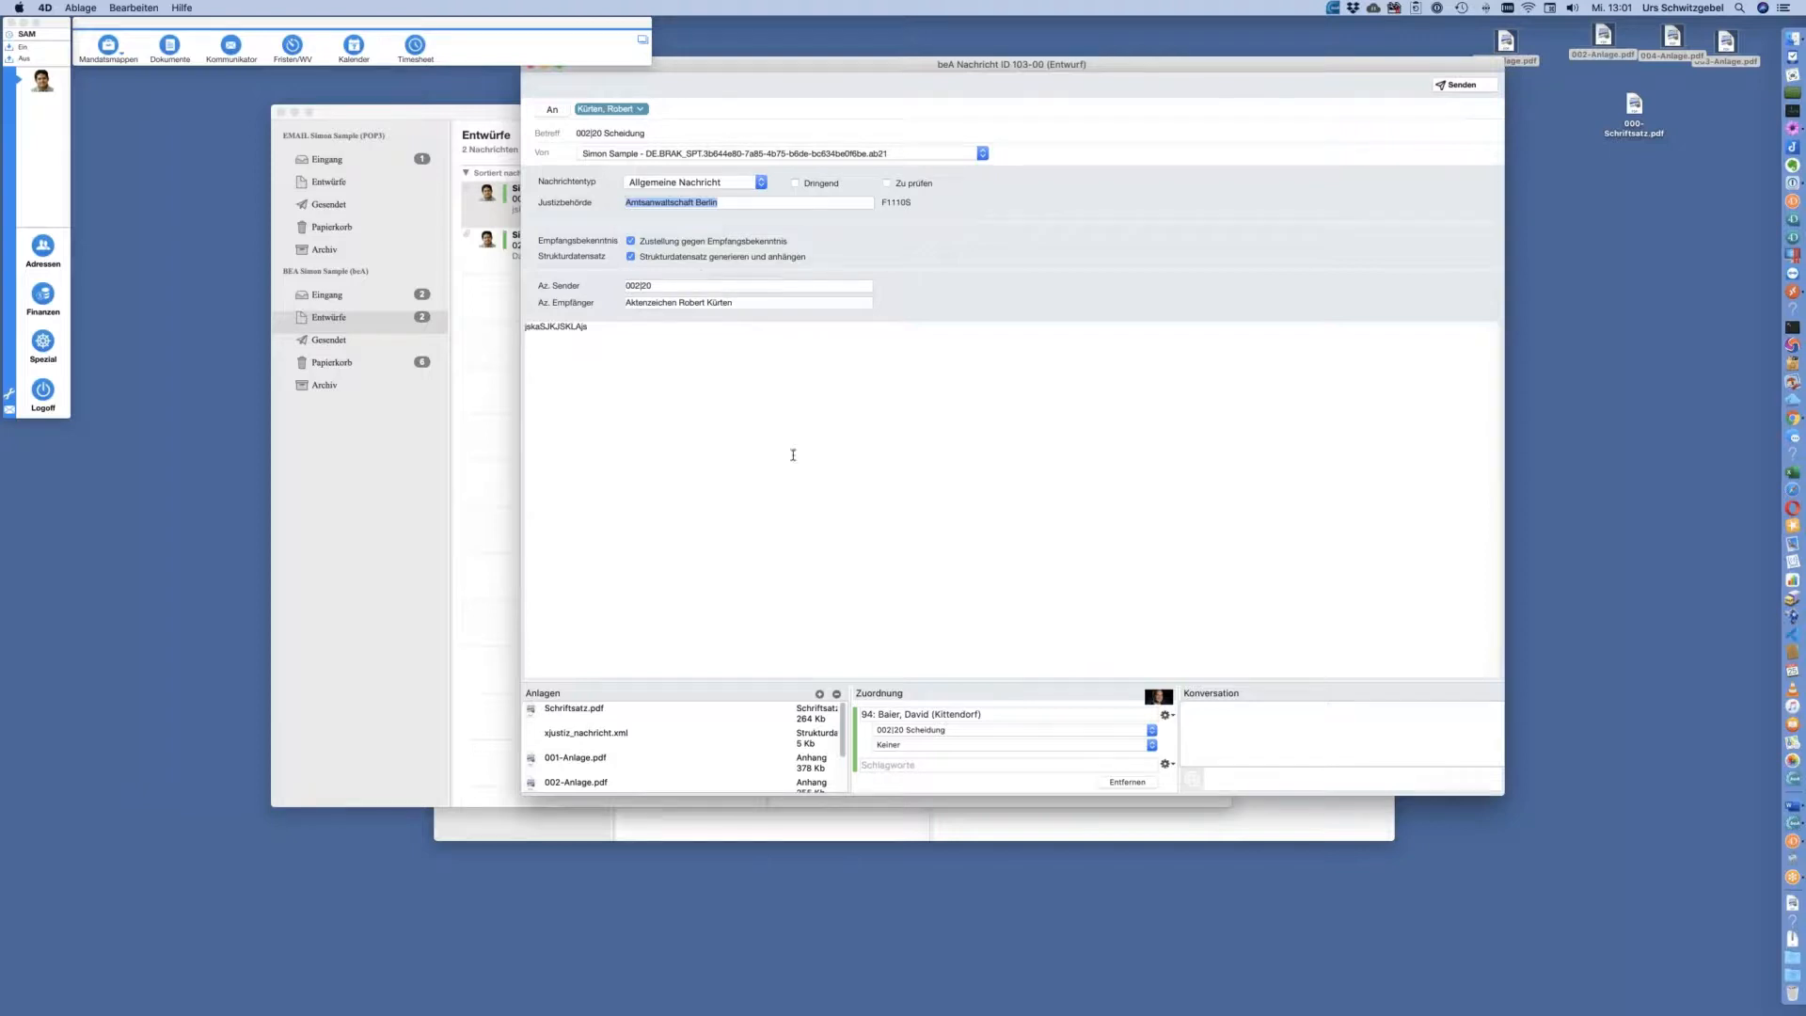
left_click_drag(940, 68, 1113, 49)
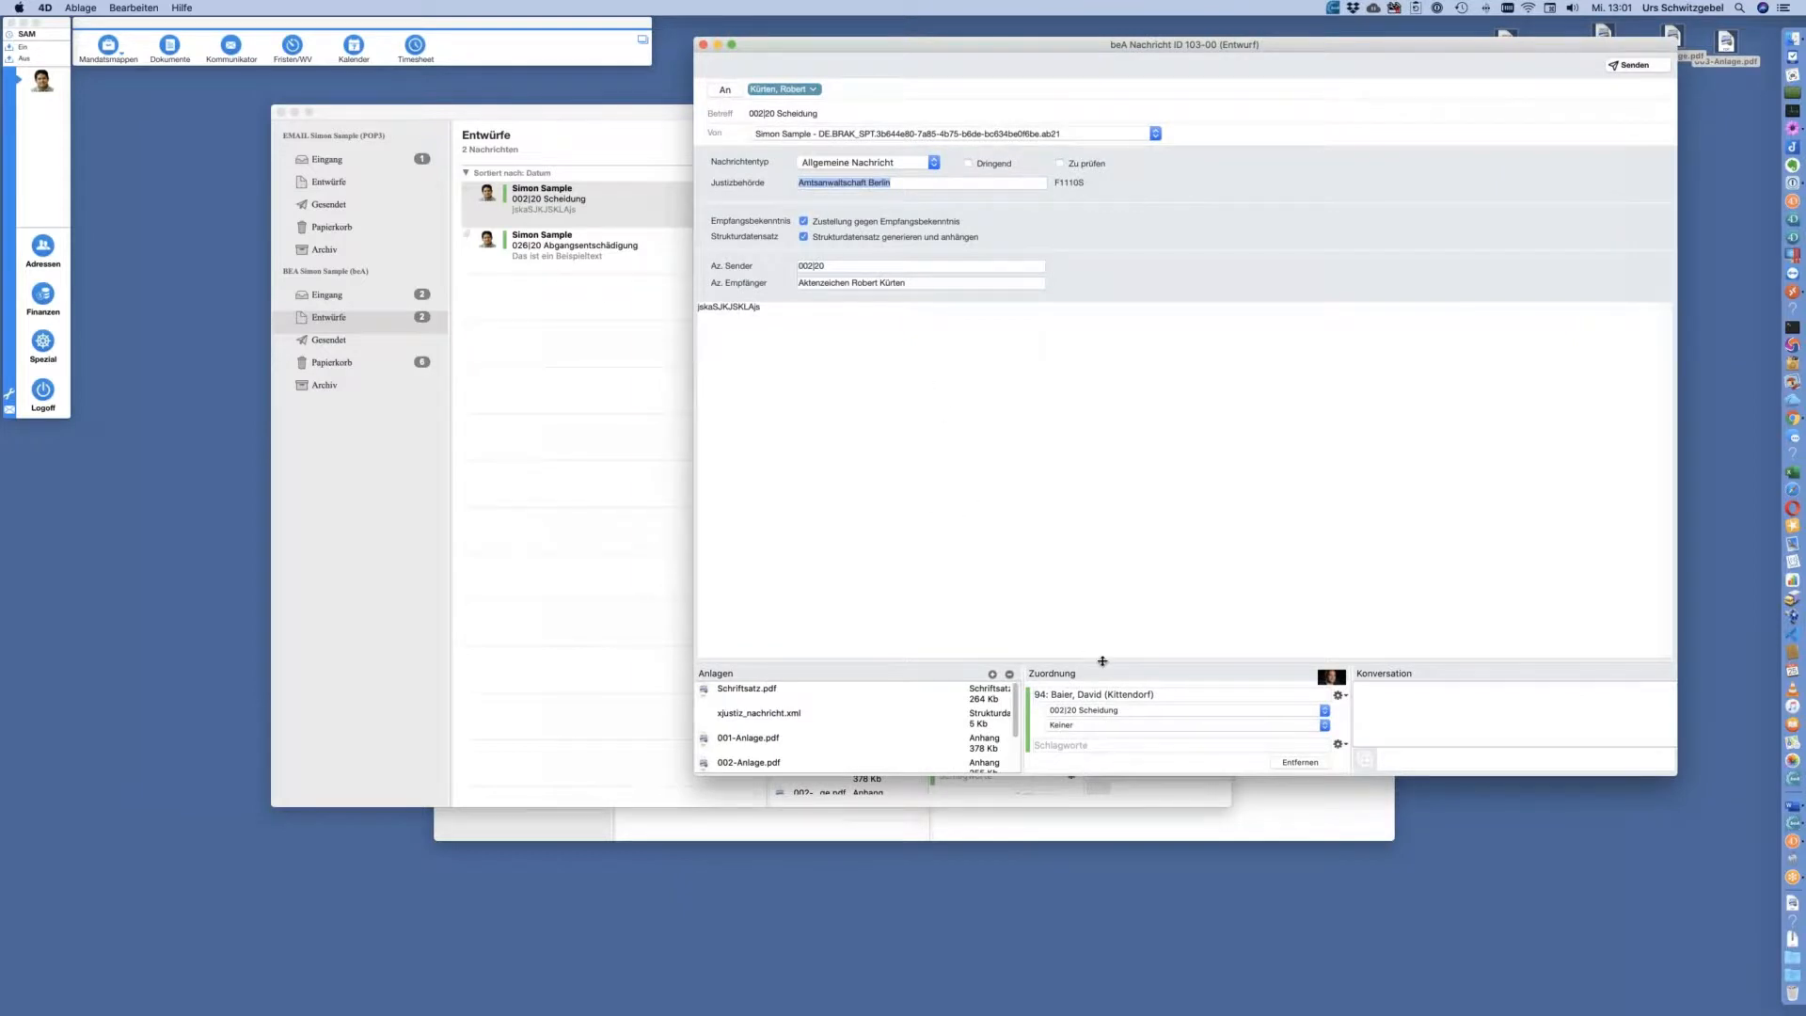
left_click_drag(1102, 662, 1121, 429)
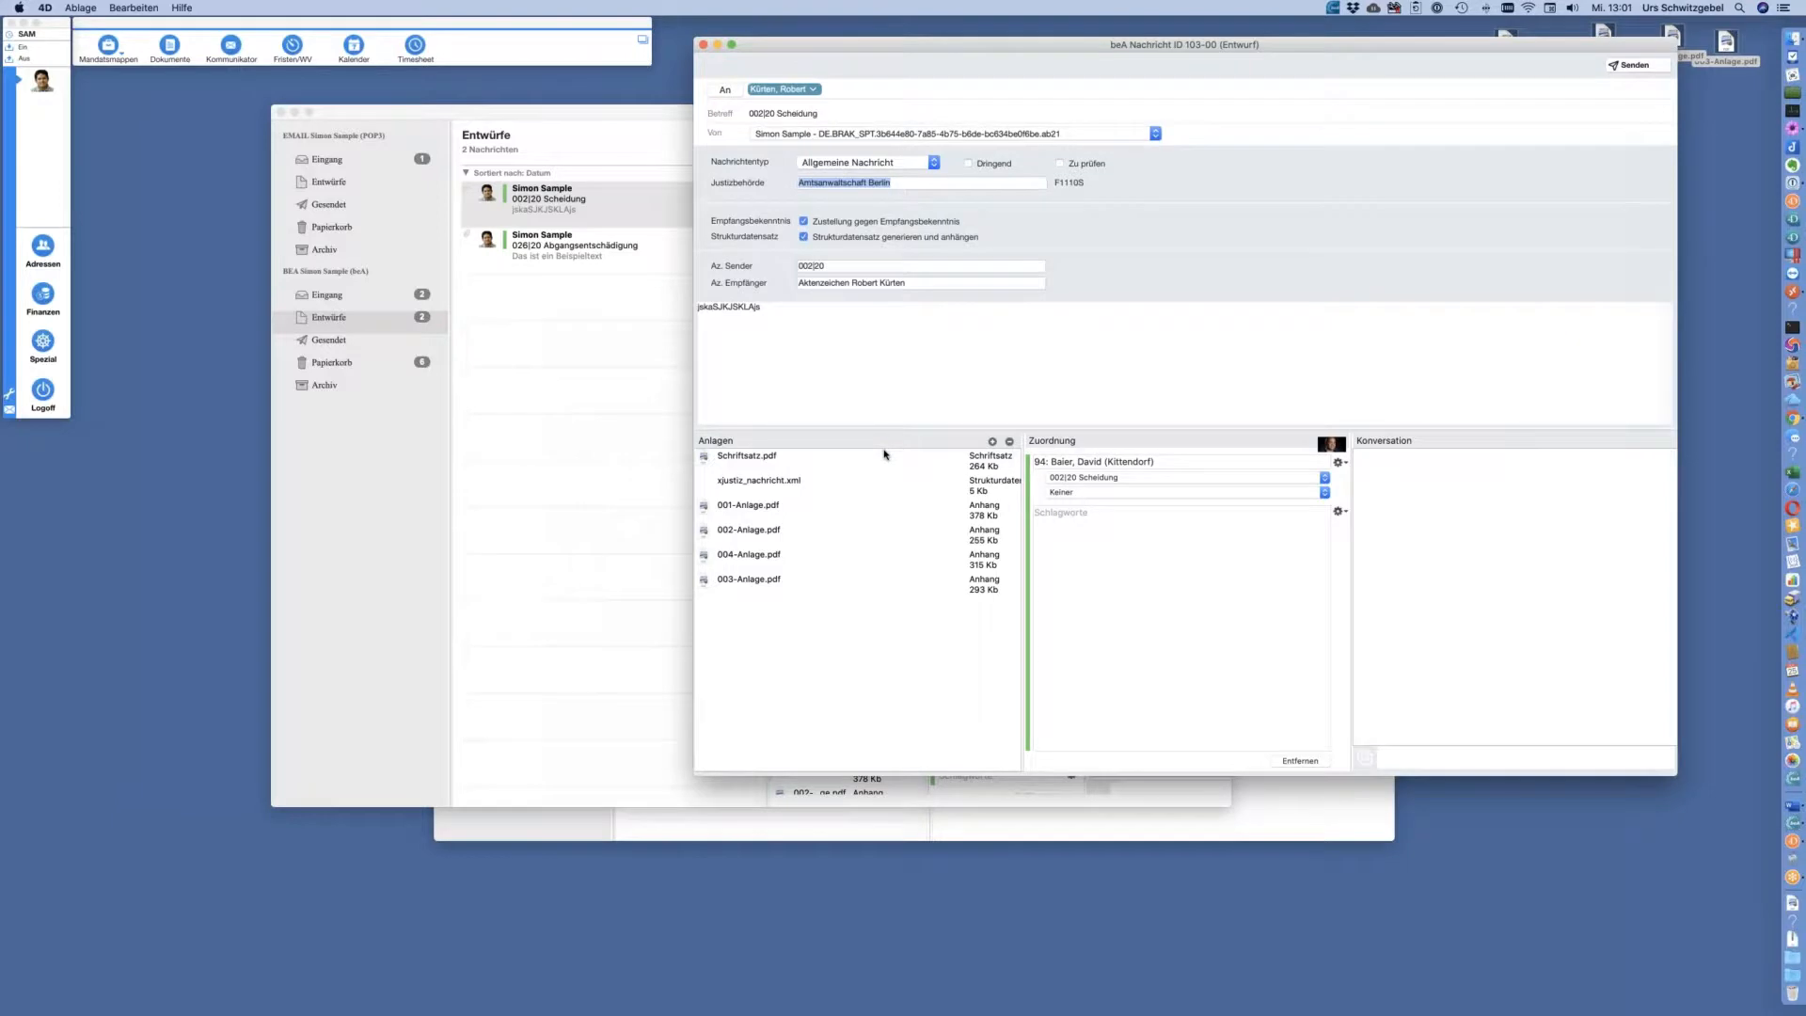
left_click(614, 355)
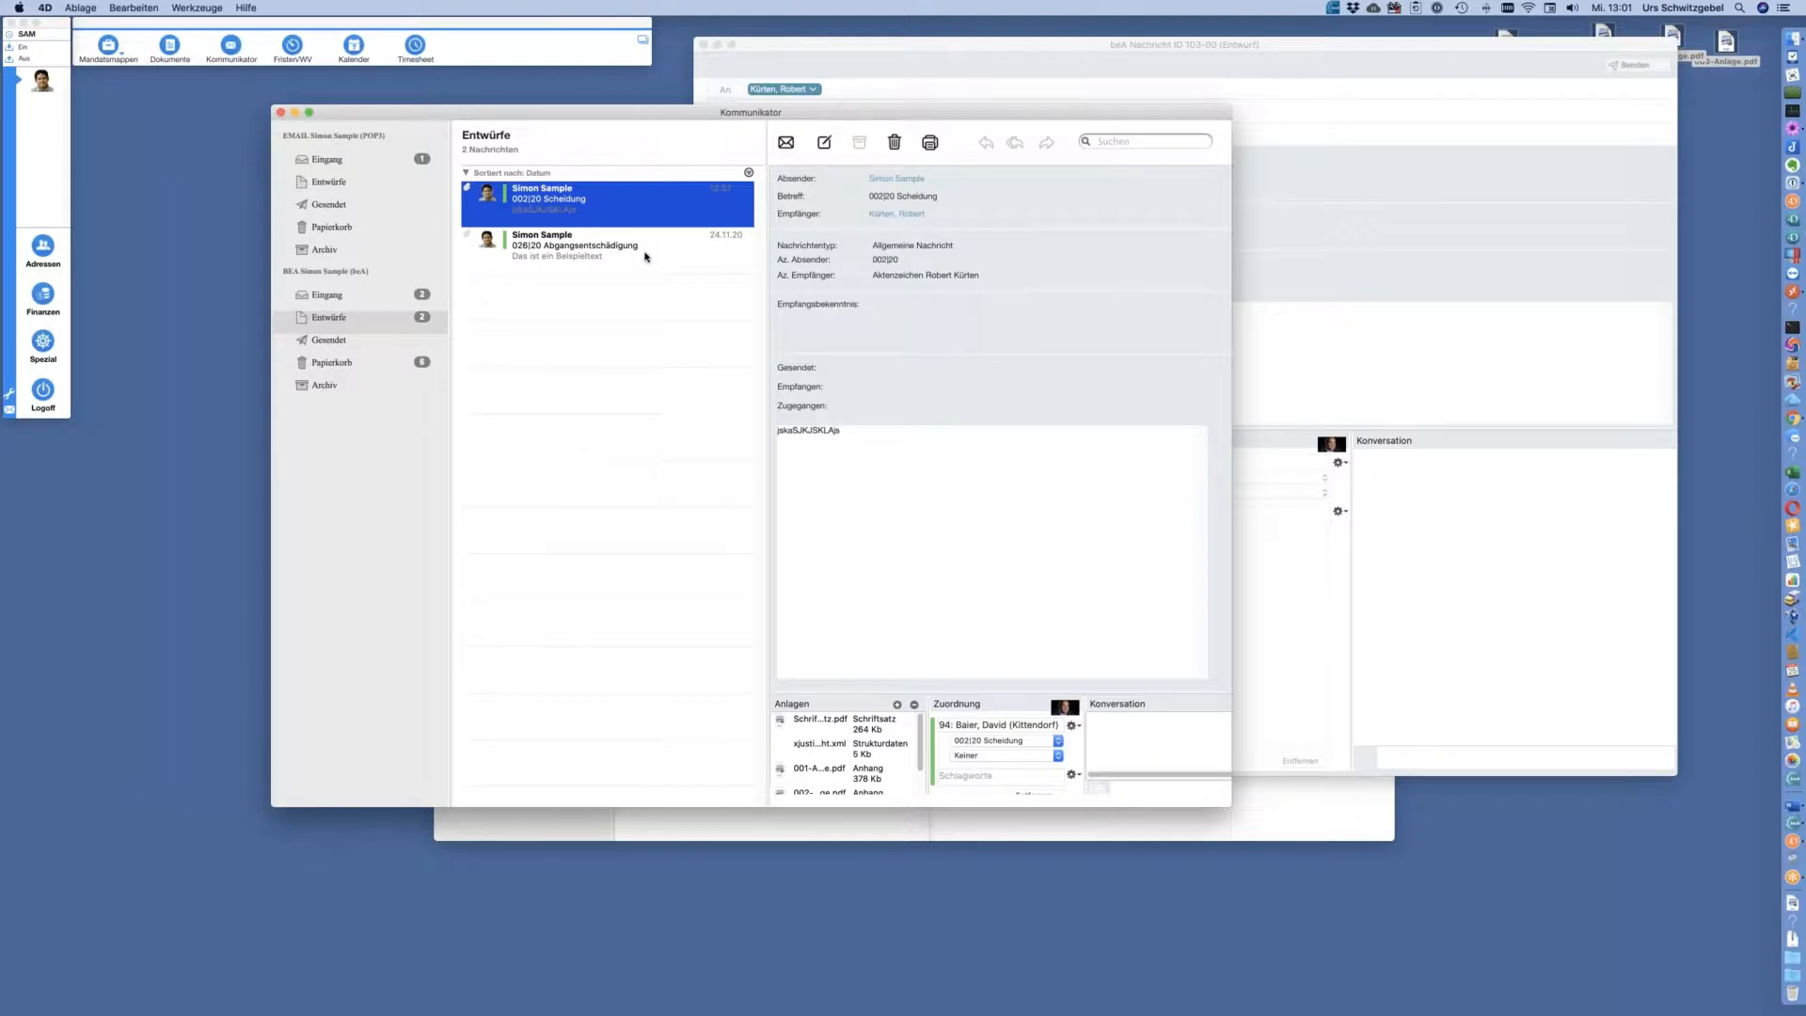
Open the 026|20 Abgangsentschädigung draft in its own window, sized to show all attachments
double_click(646, 256)
left_click_drag(1474, 646, 1386, 747)
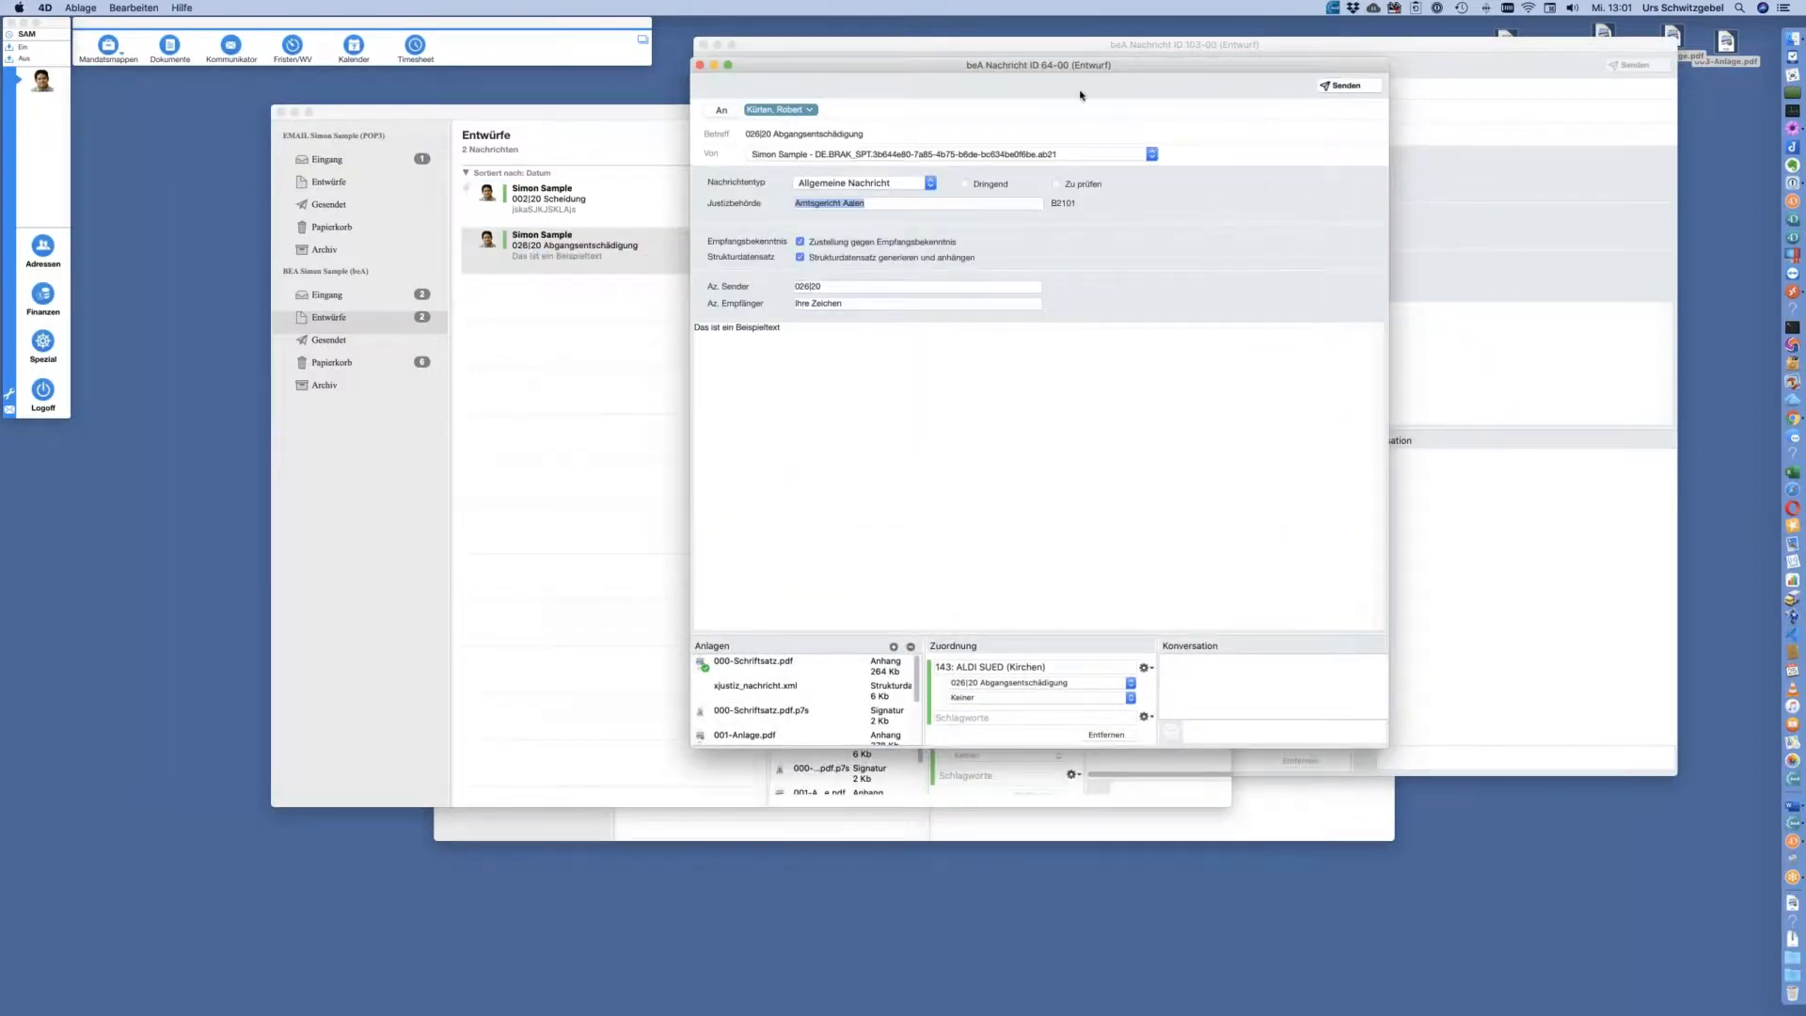
left_click_drag(1179, 68, 1019, 121)
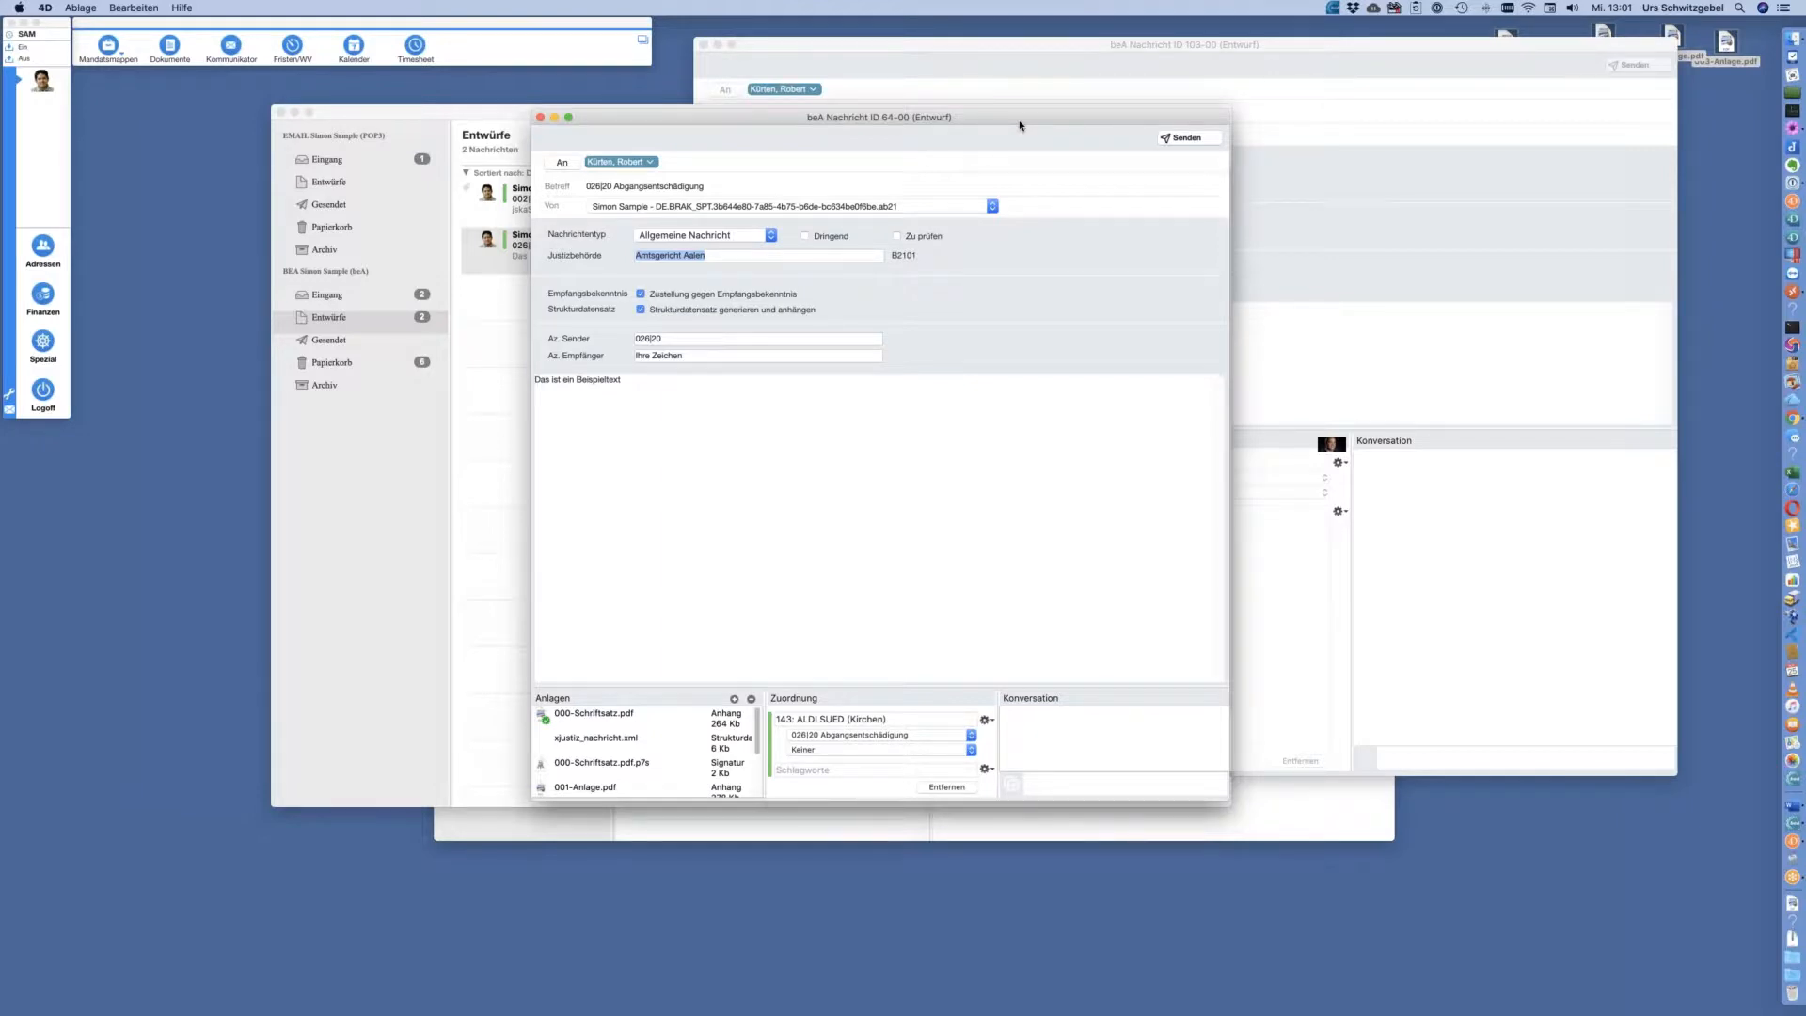
left_click_drag(1032, 124, 1039, 117)
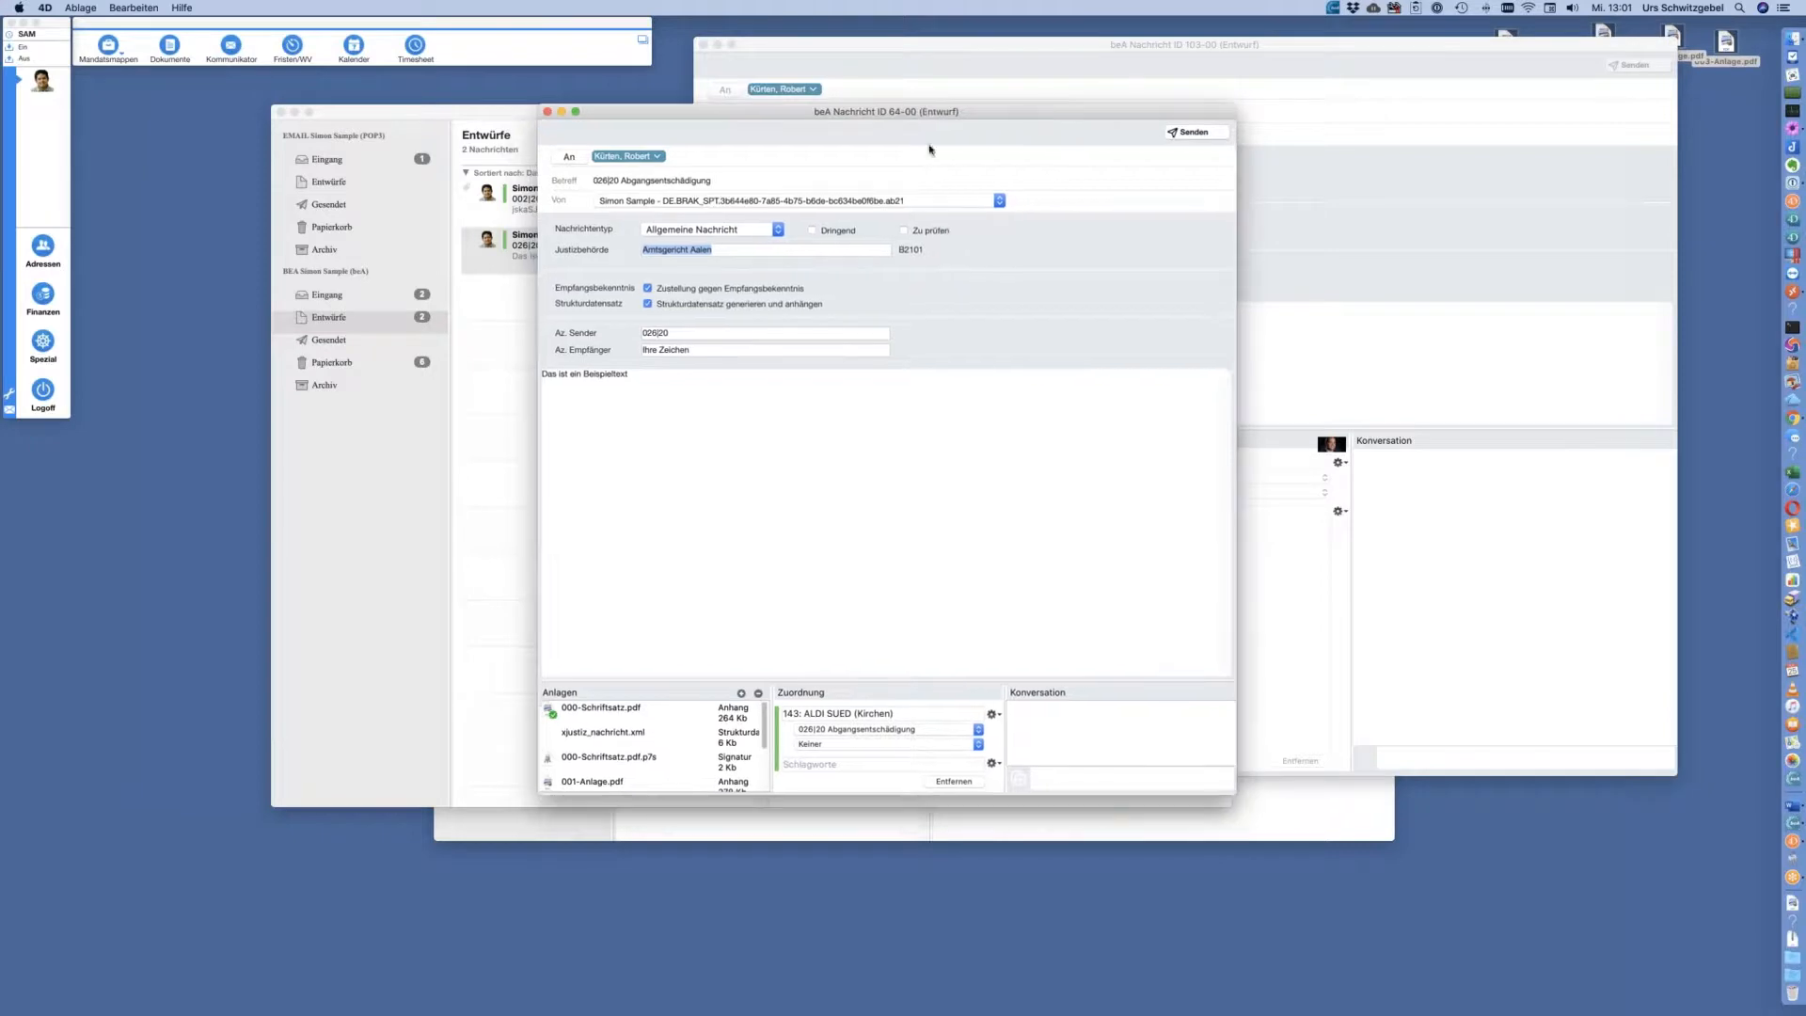
left_click_drag(916, 679, 850, 499)
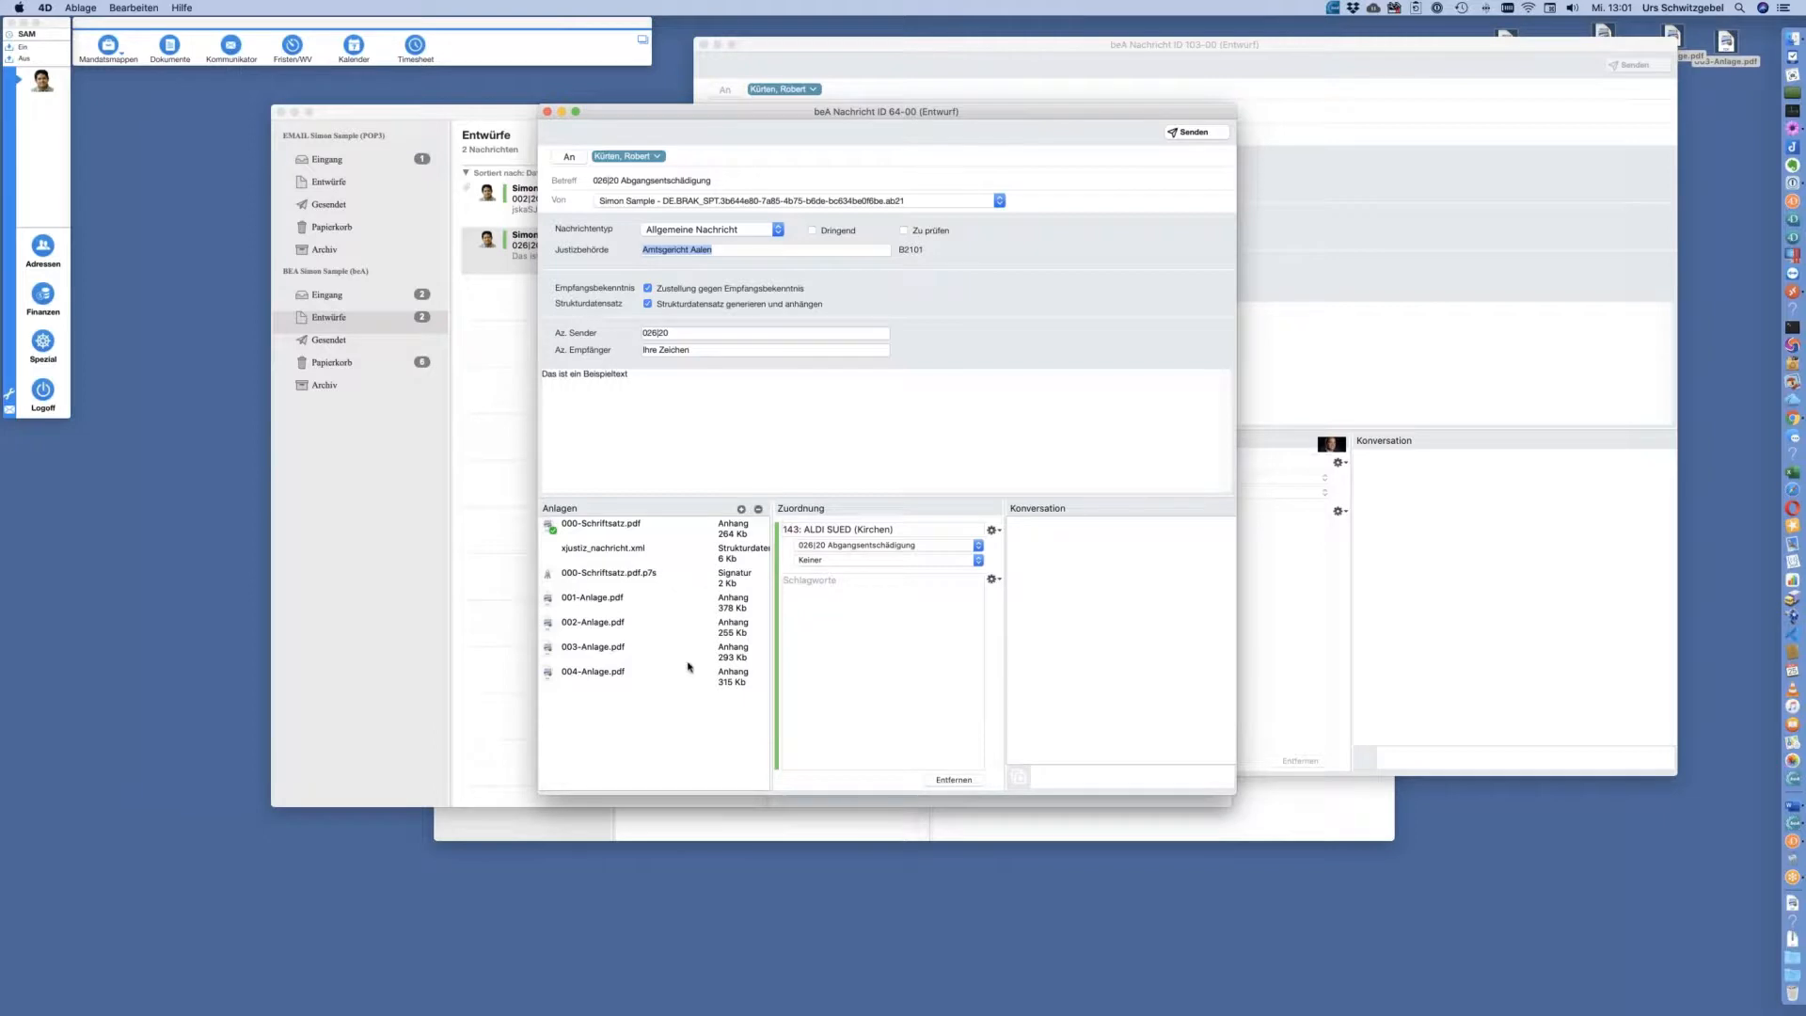
Check 000-Schriftsatz.pdf and its 000-Schriftsatz.pdf.p7s signature file, then close the draft window
left_click(724, 535)
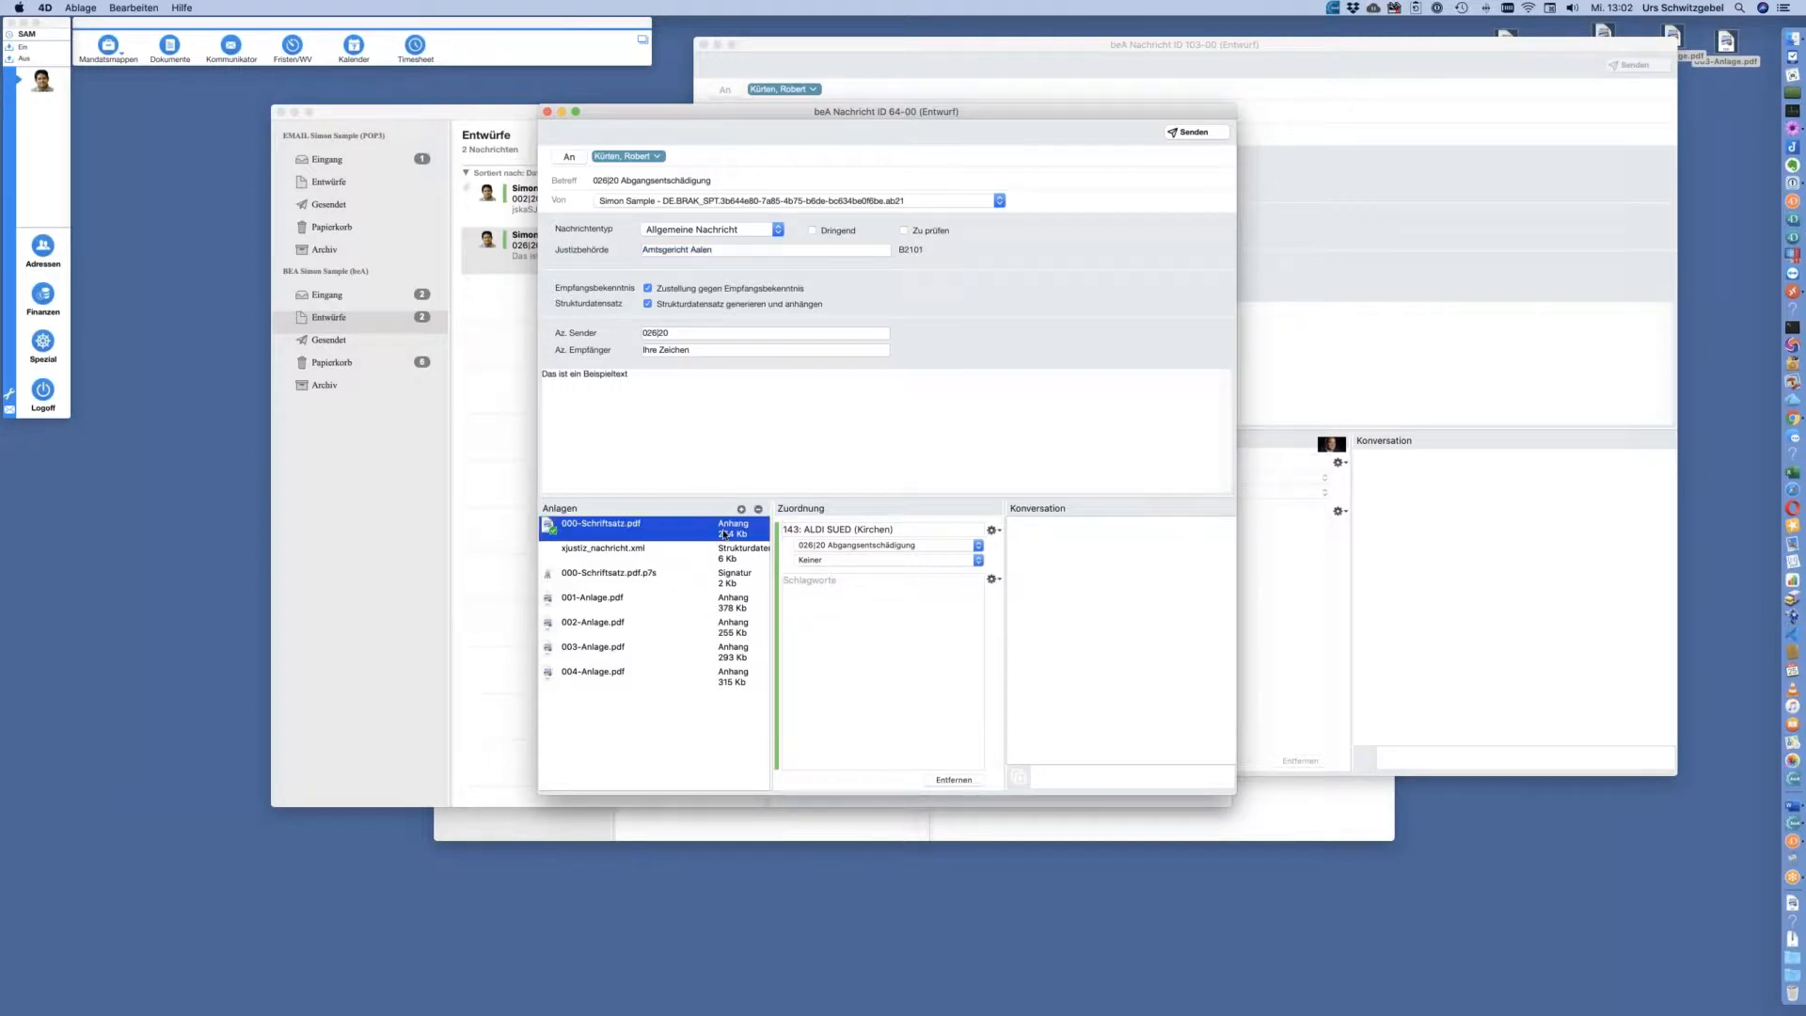
left_click(724, 577)
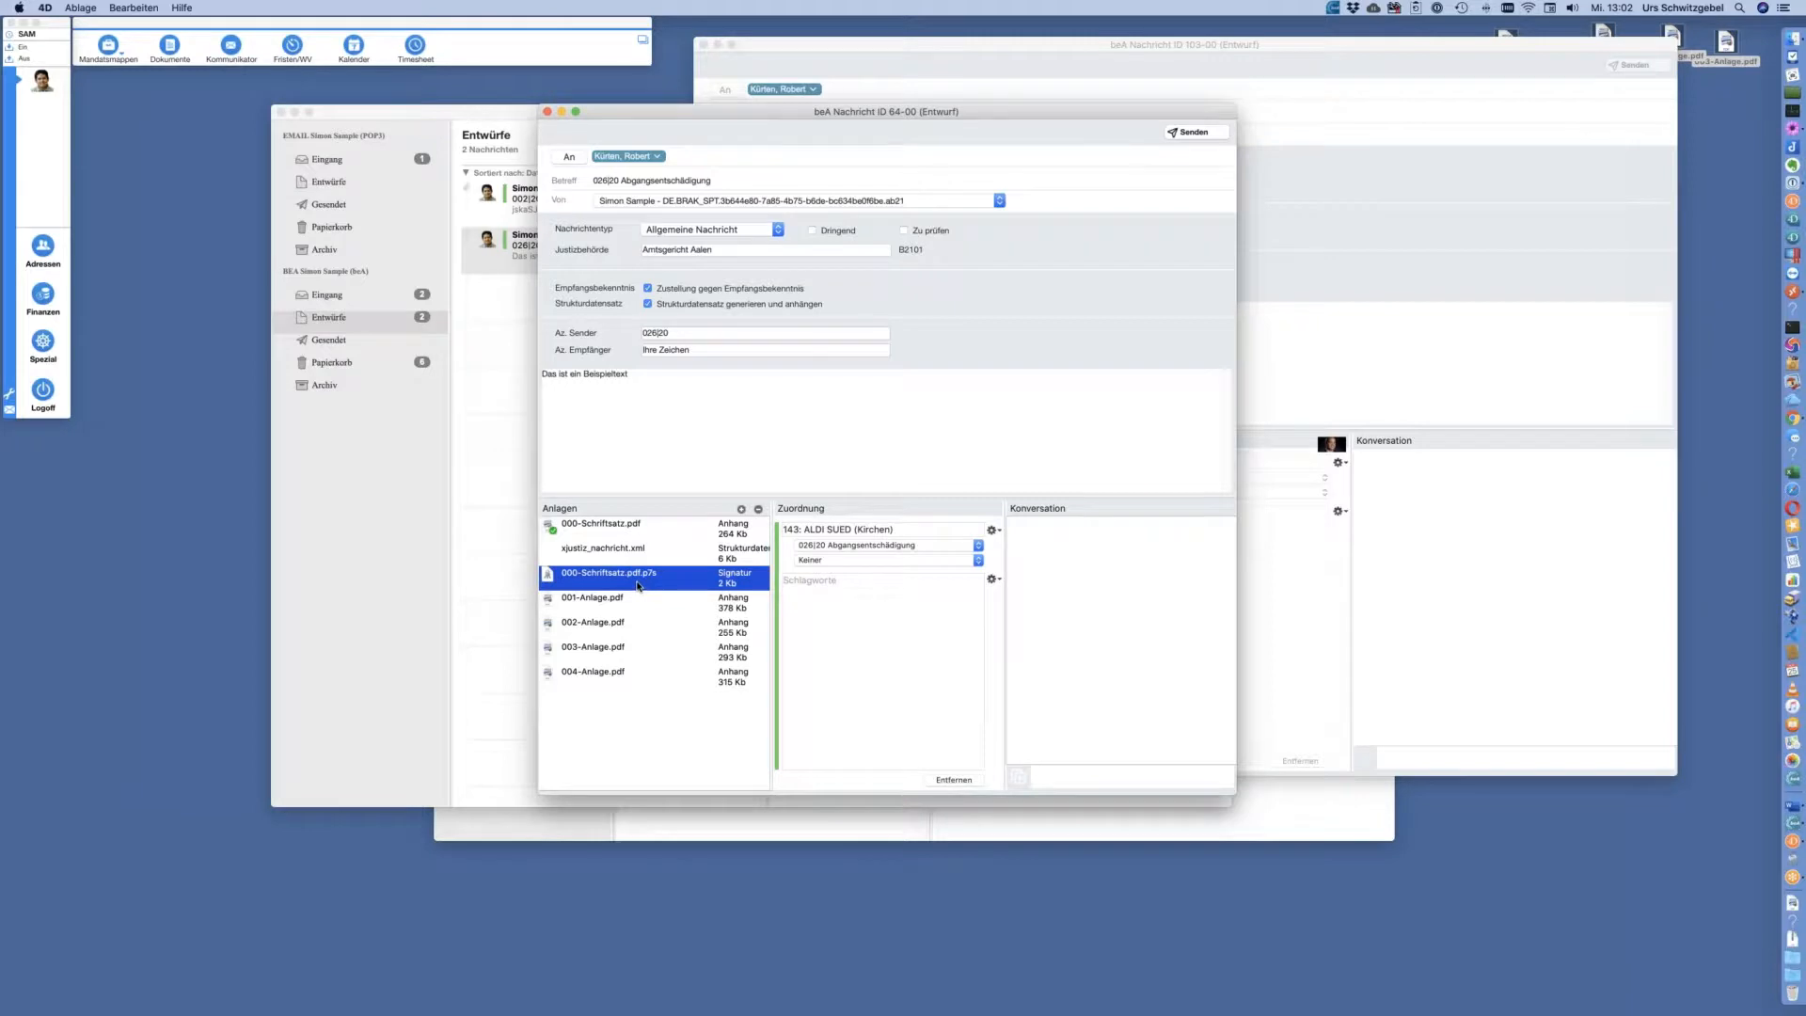
left_click(699, 534)
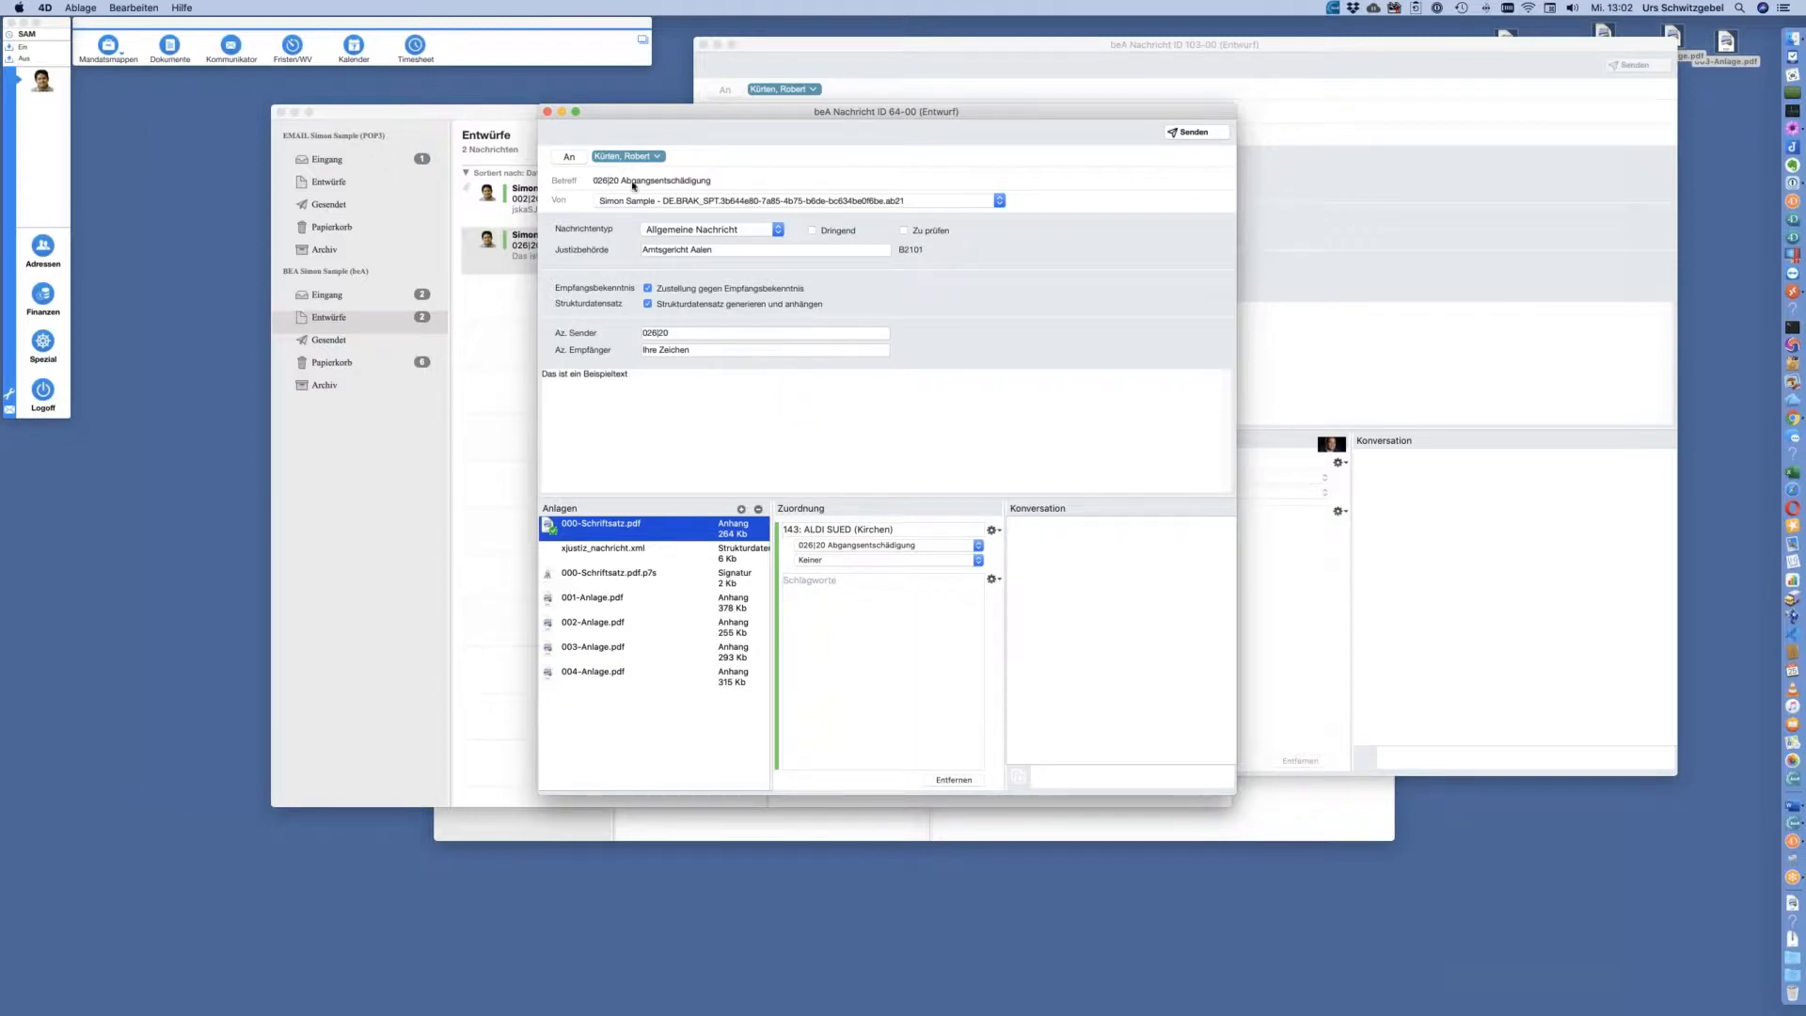
left_click(548, 113)
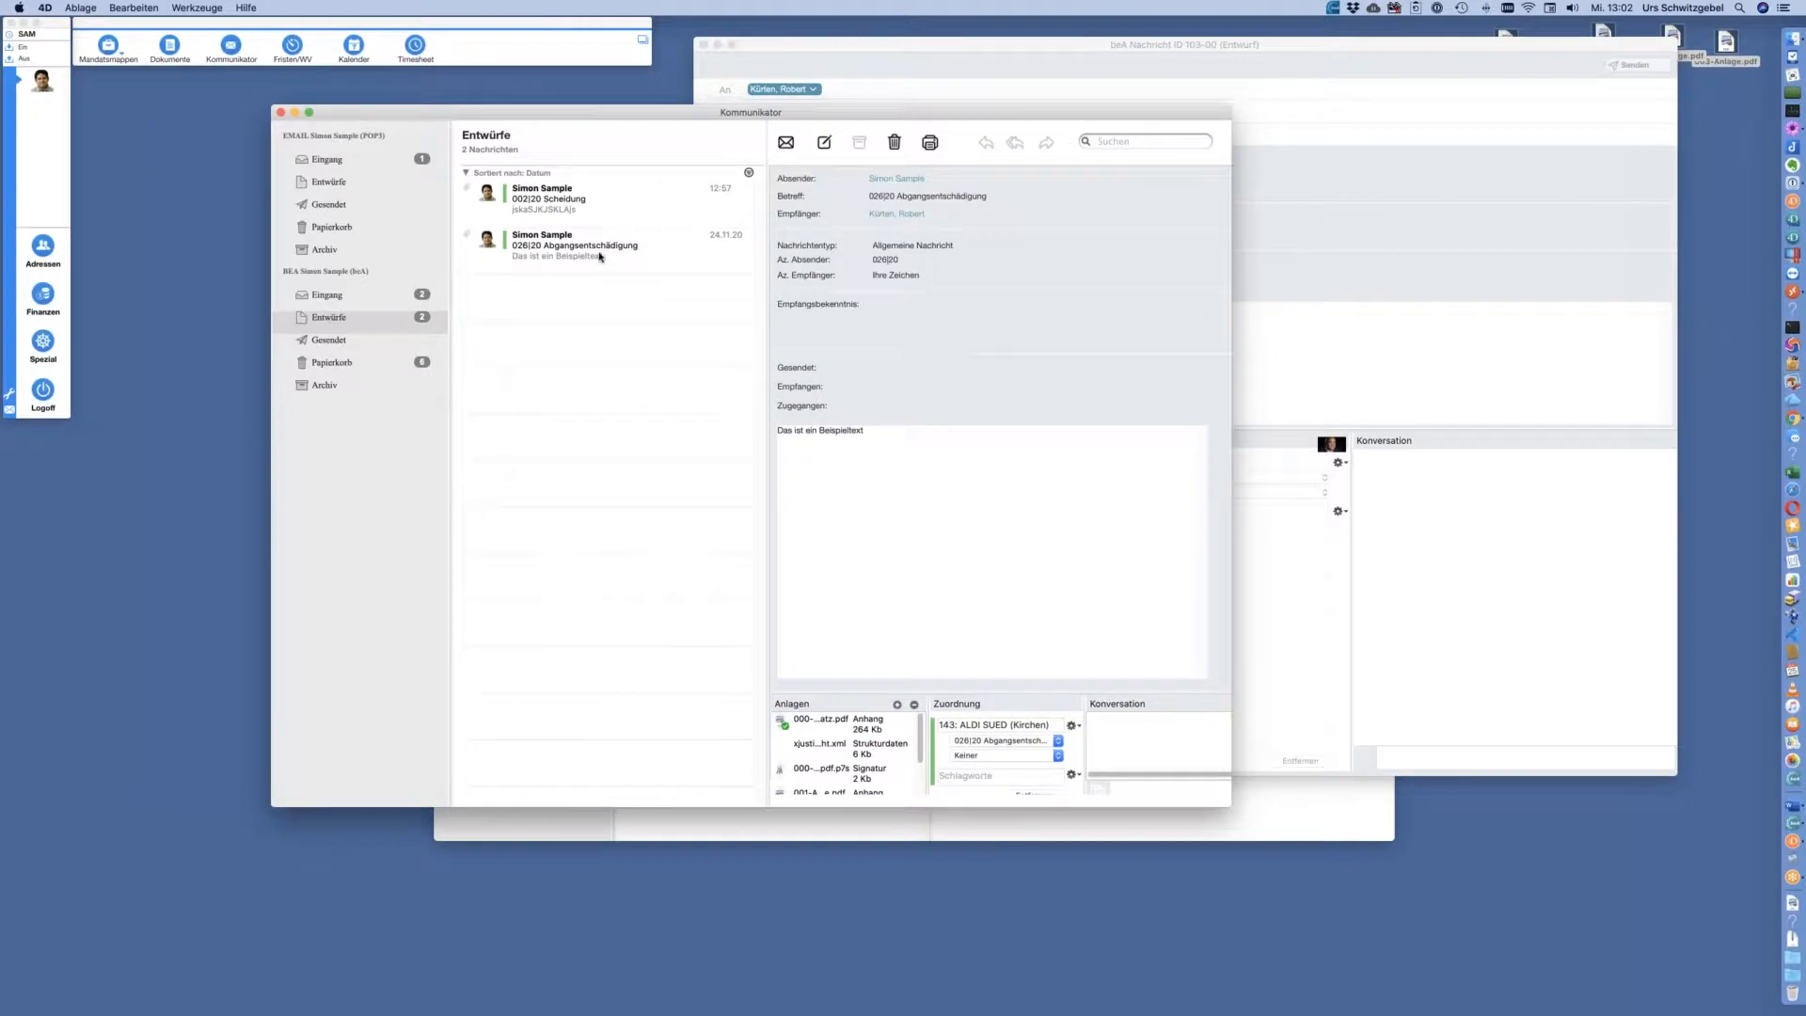
Assign the 026|20 Abgangsentschädigung draft to another colleague via Verantwortlichkeit, then log off
double_click(600, 257)
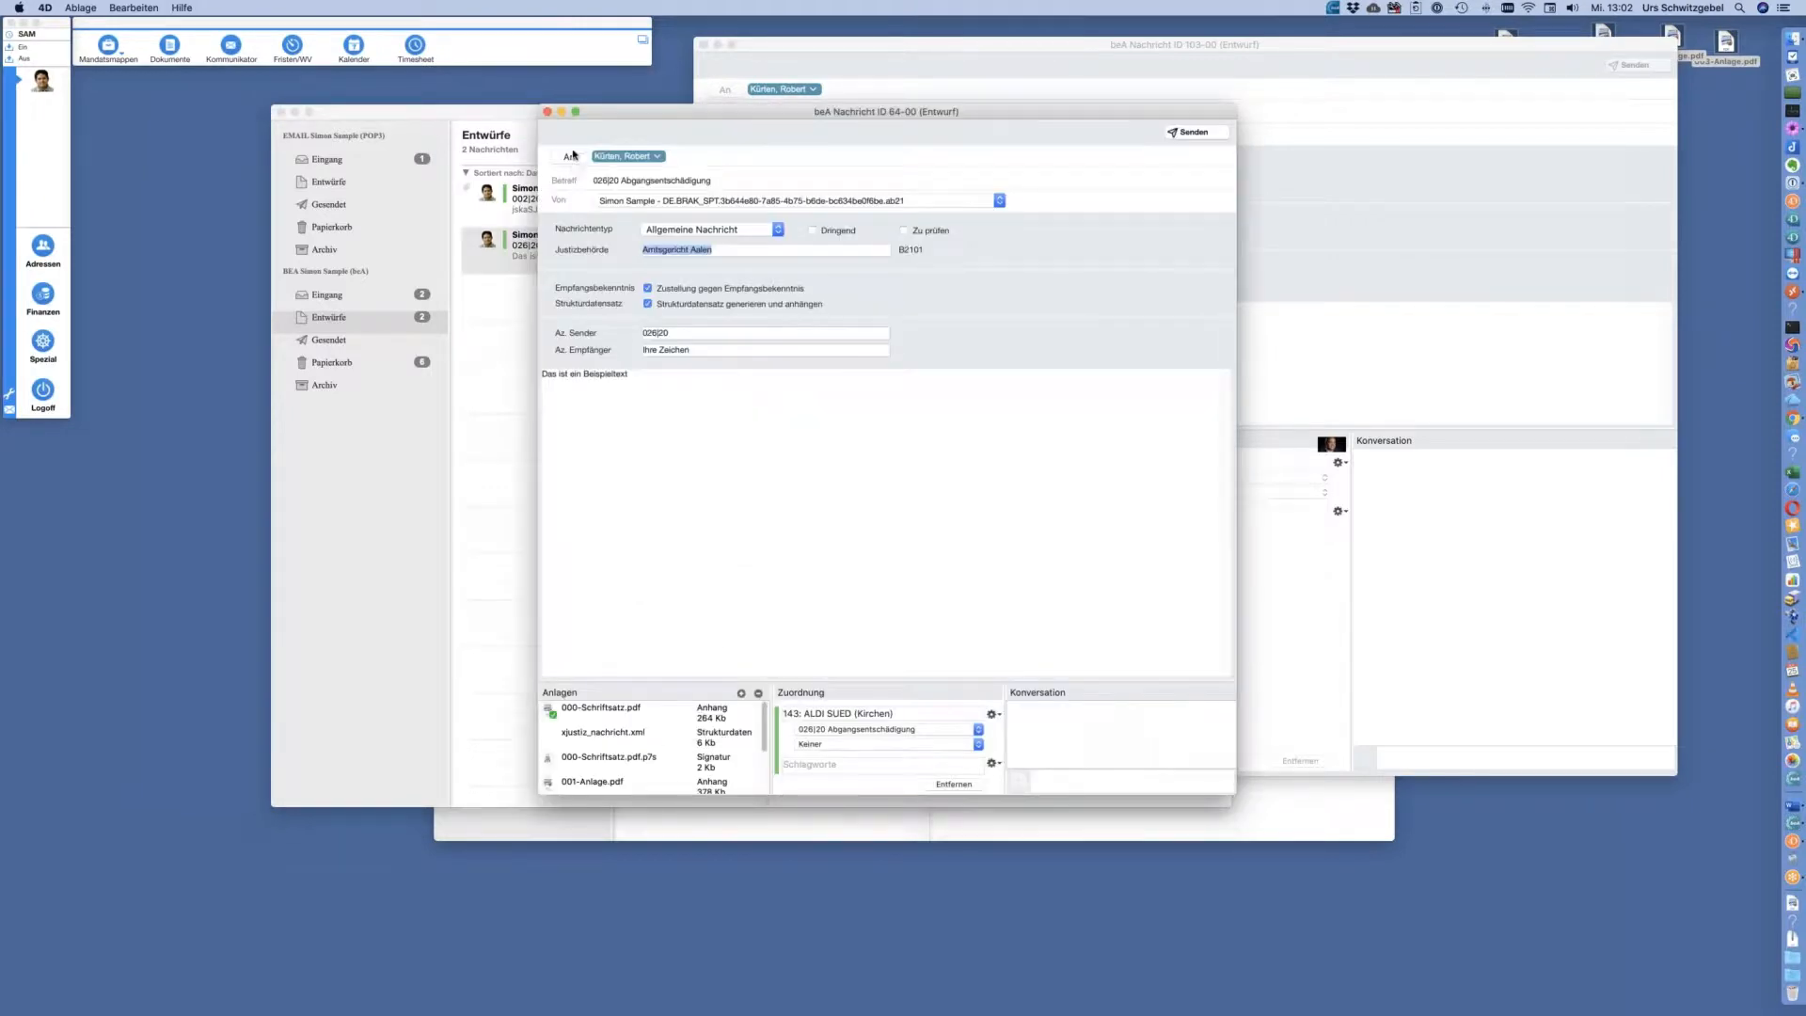
left_click(548, 111)
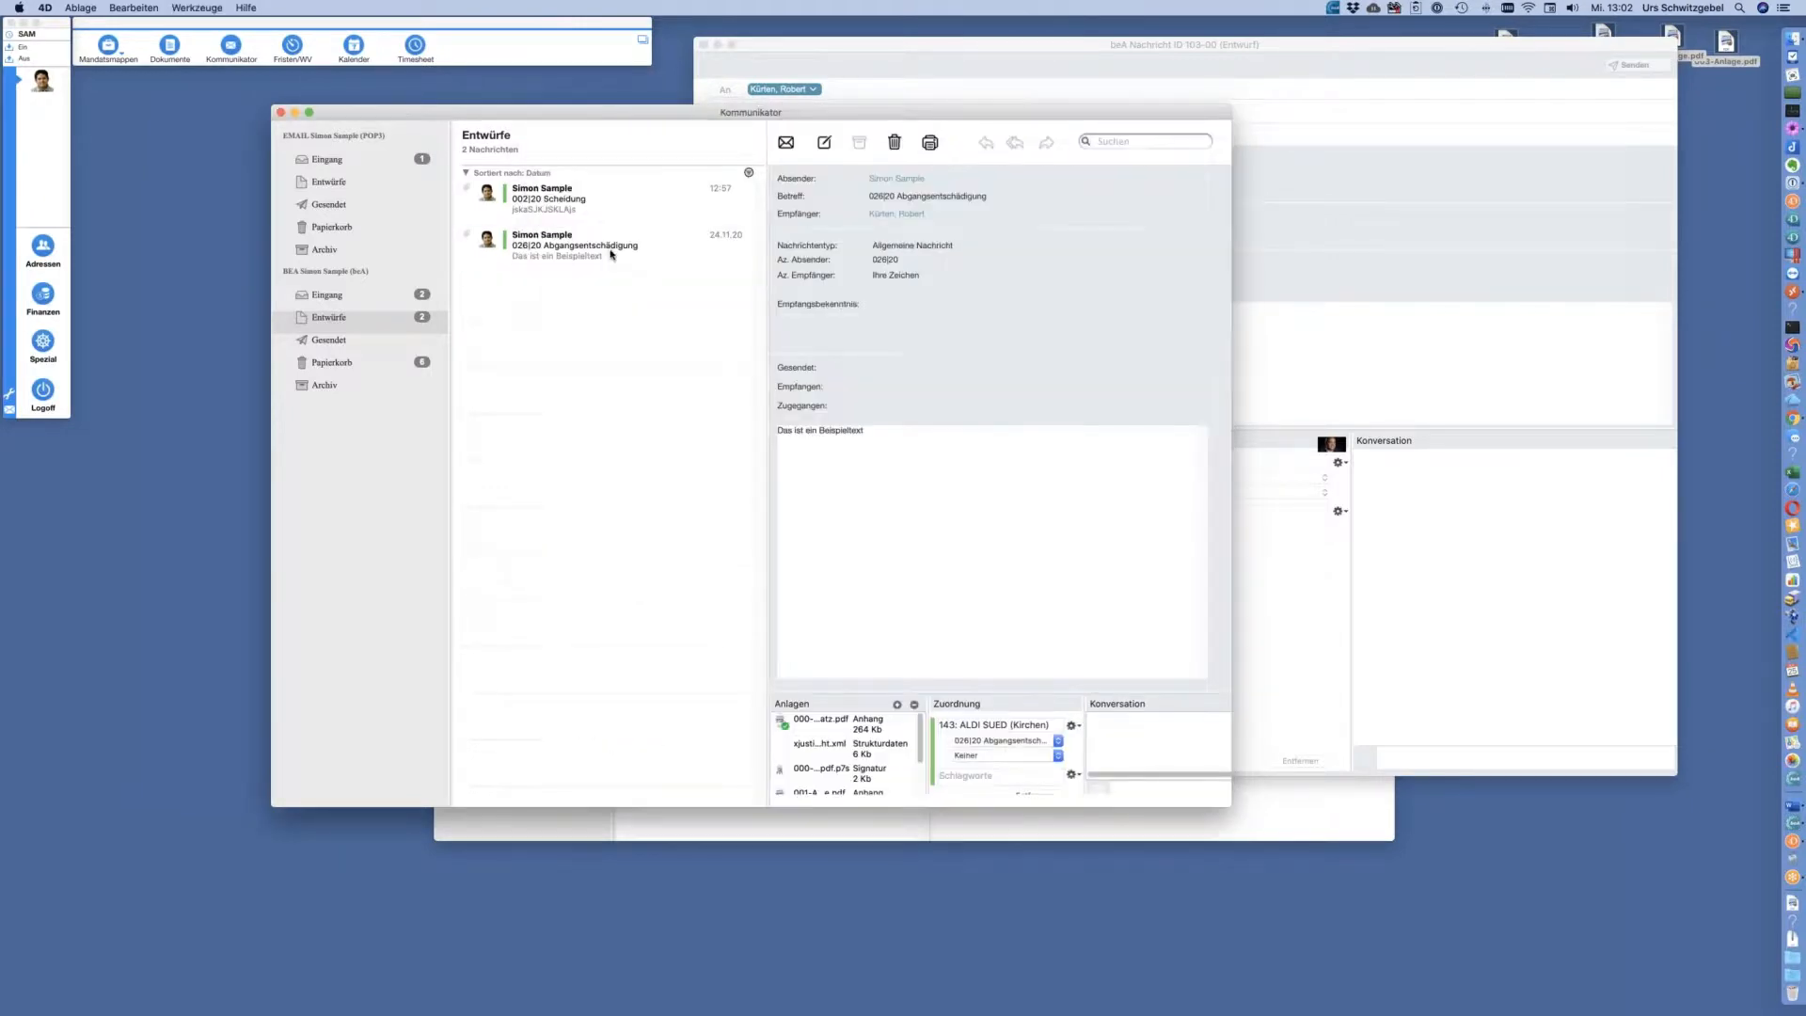
left_click(609, 251)
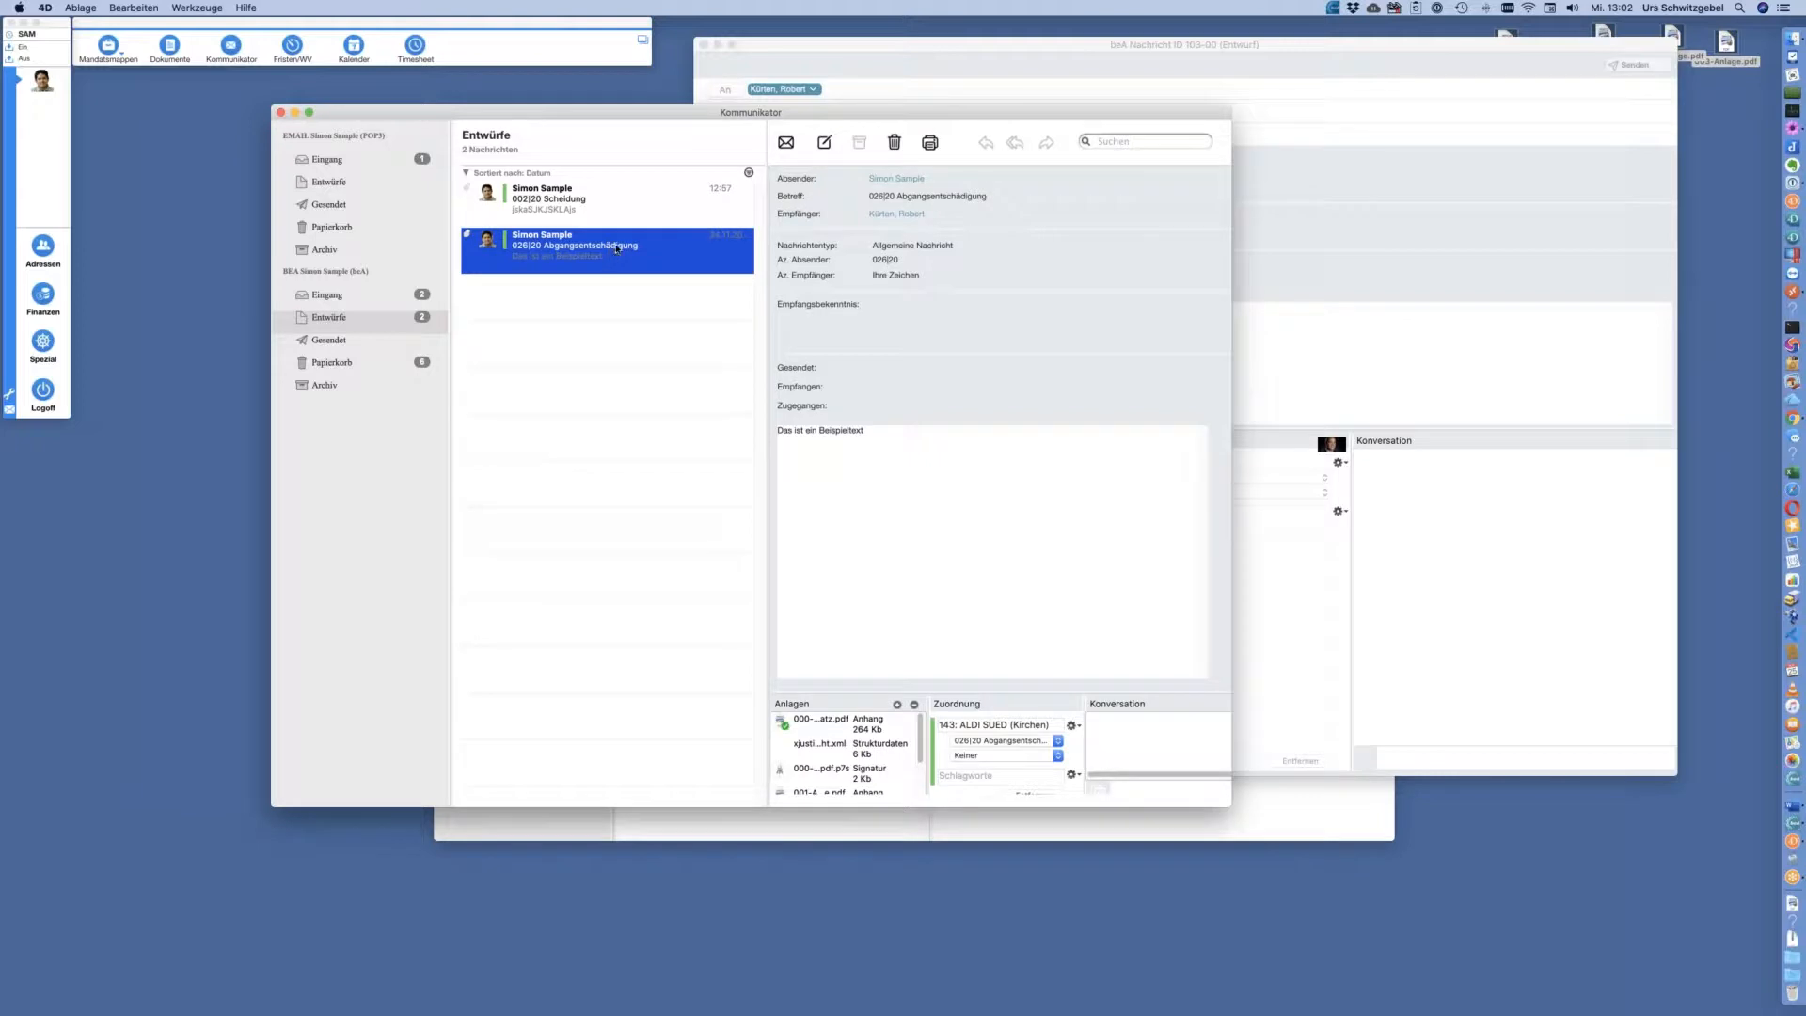
right_click(617, 248)
mouse_move(648, 256)
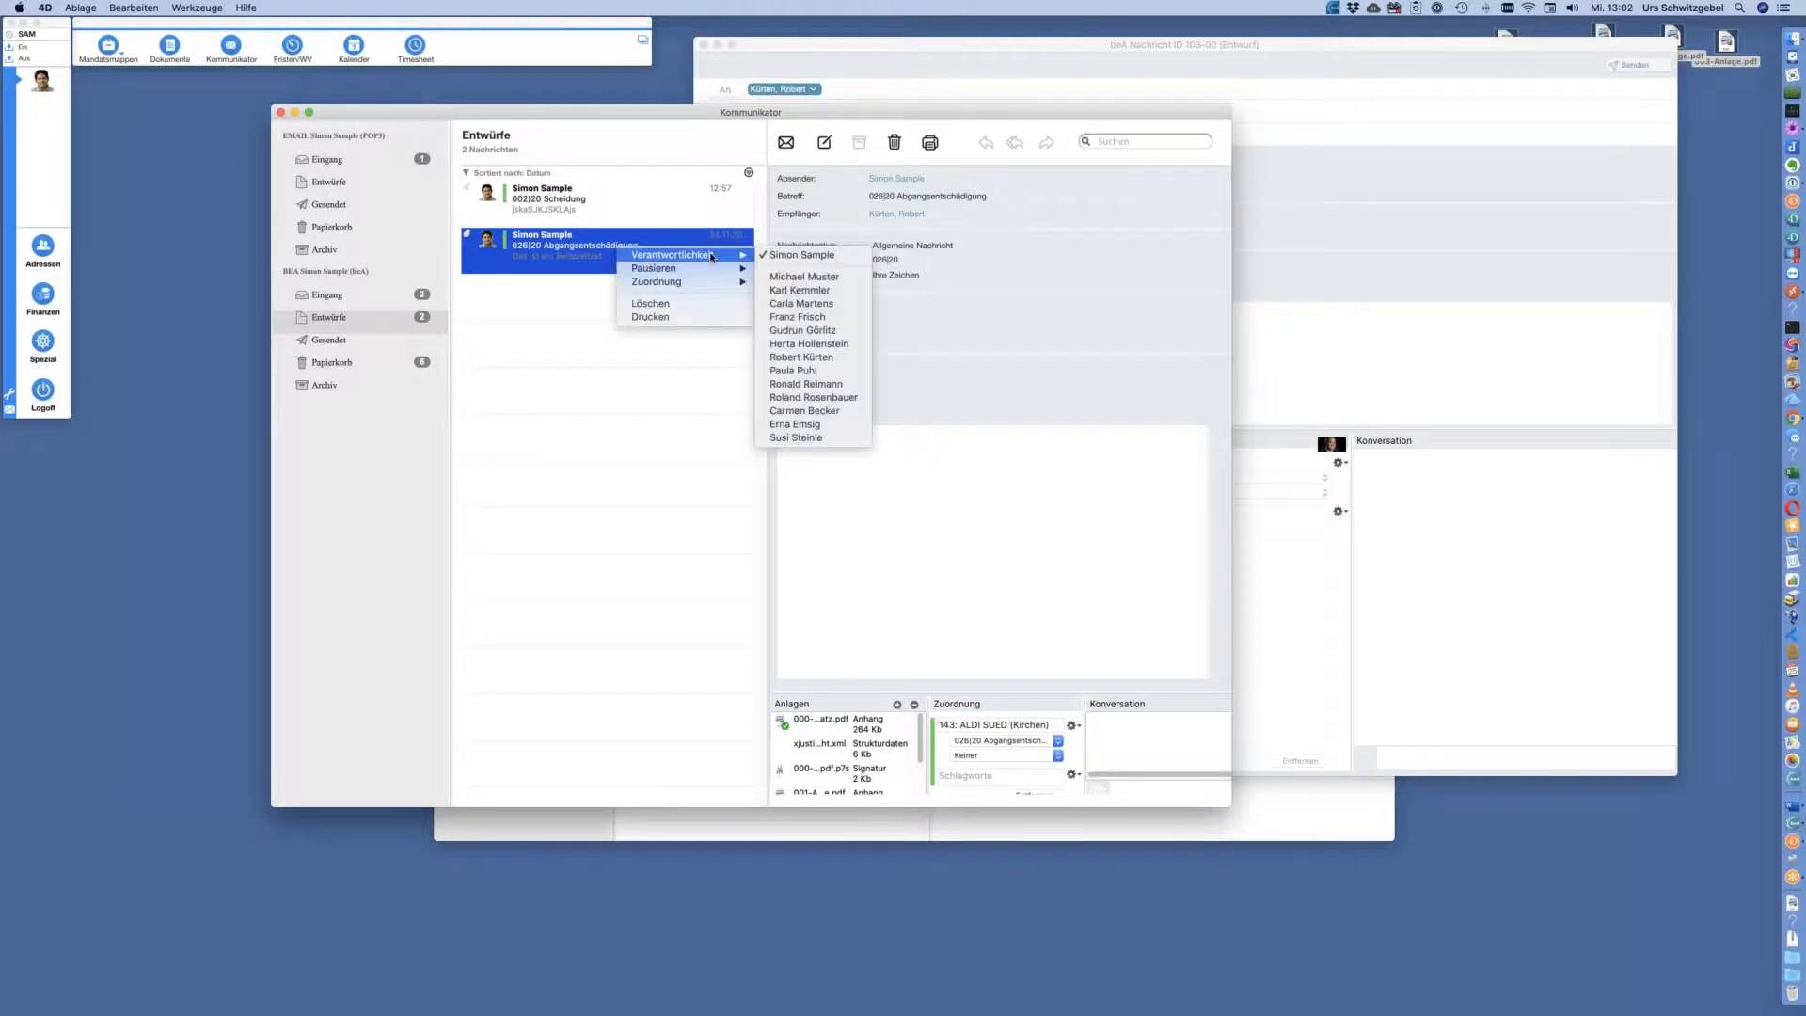
left_click(828, 420)
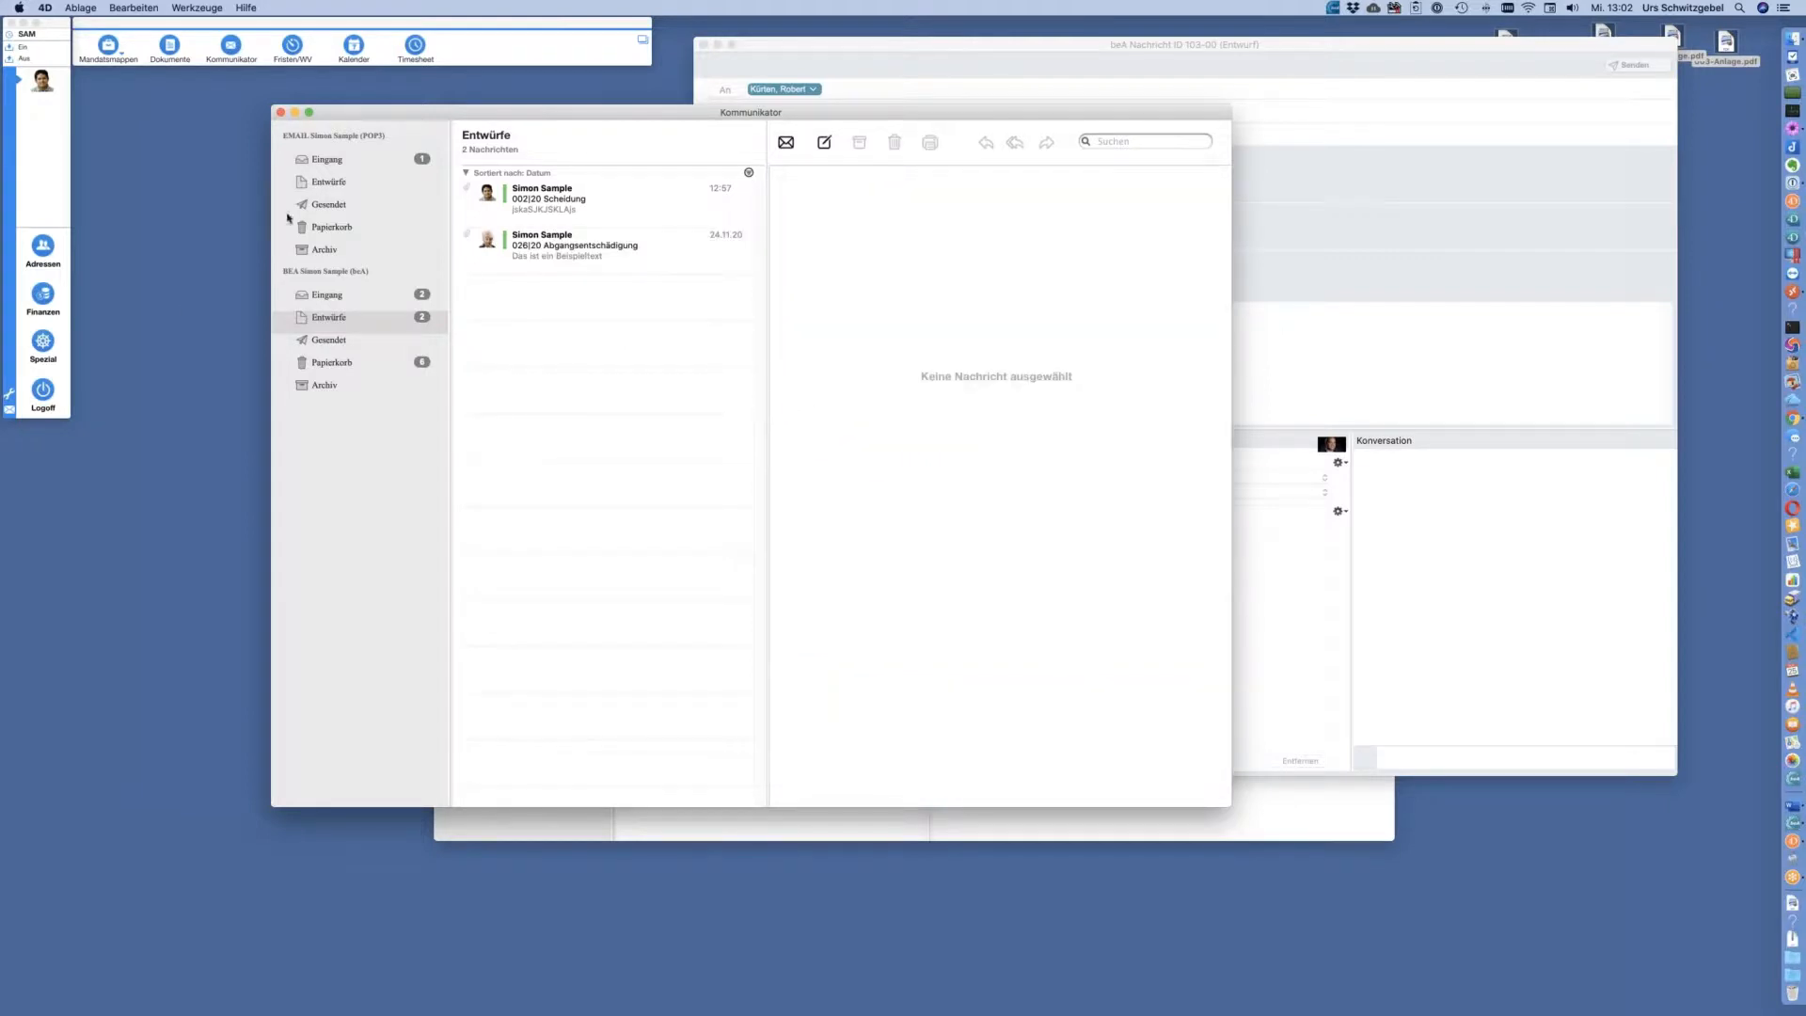
left_click(49, 389)
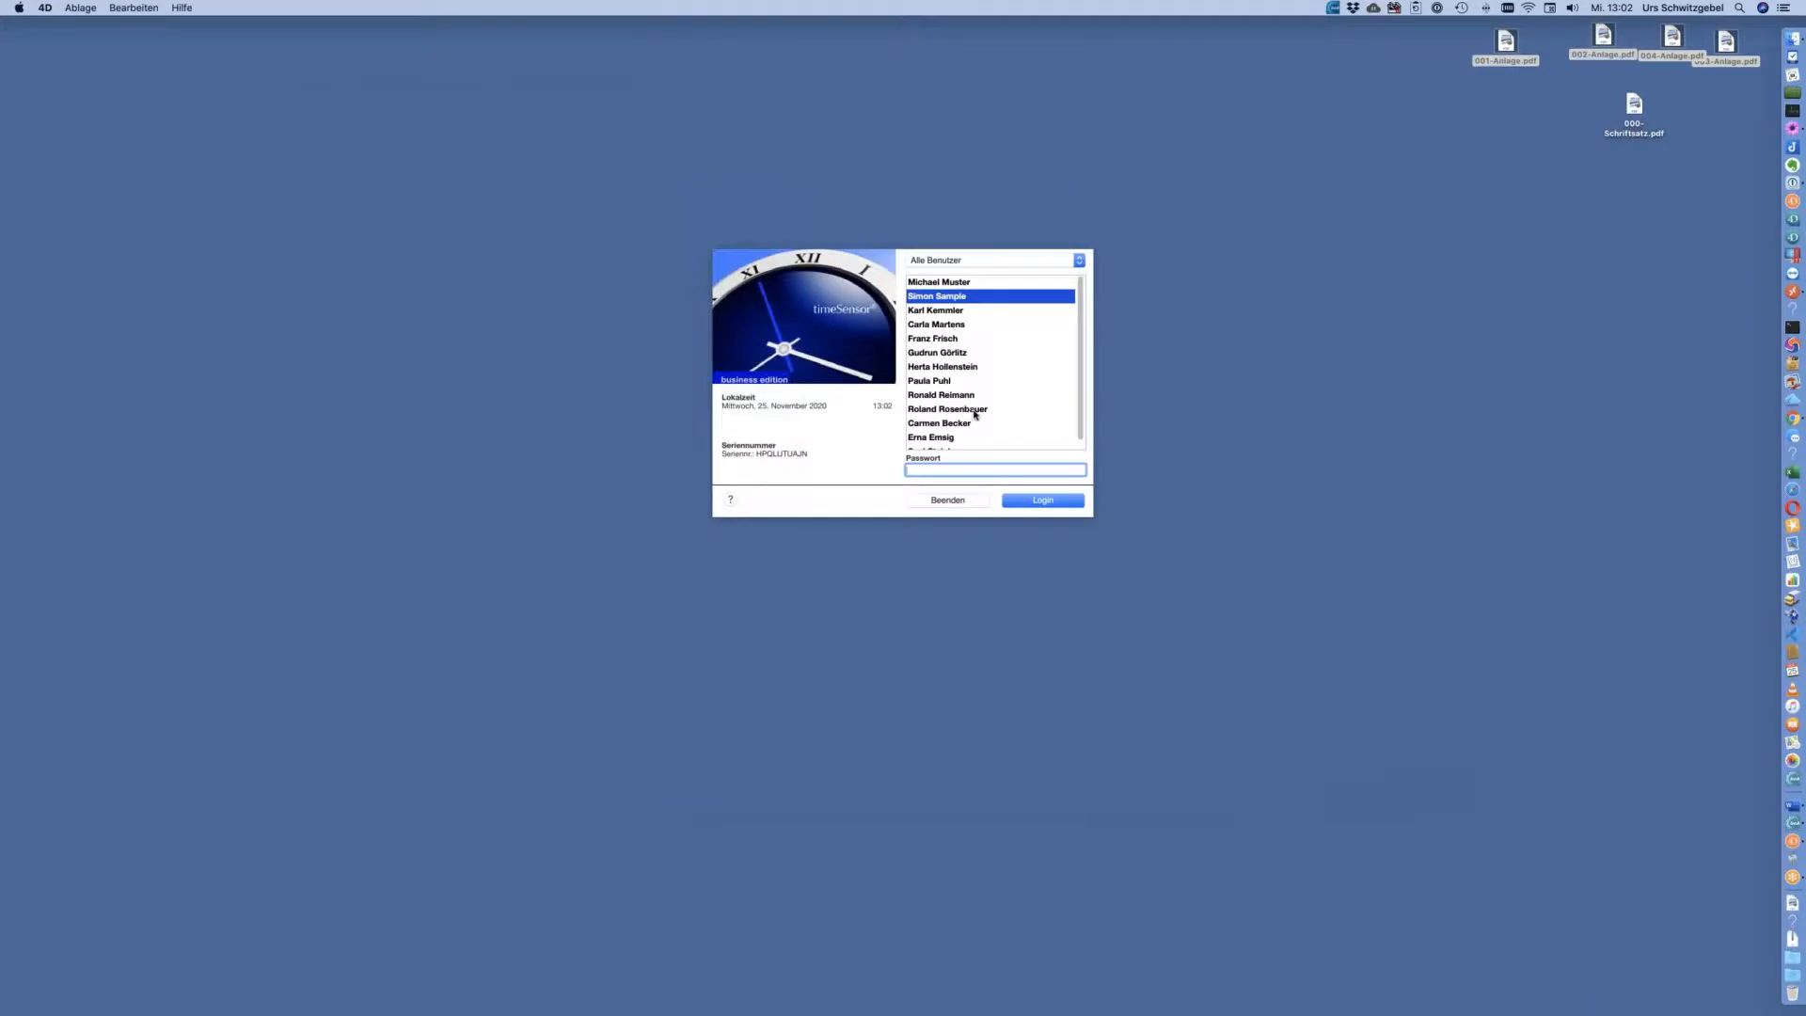
Log in as the newly responsible user and open the 026|20 Abgangsentschädigung draft
scroll(950, 421, "down", 2)
double_click(939, 427)
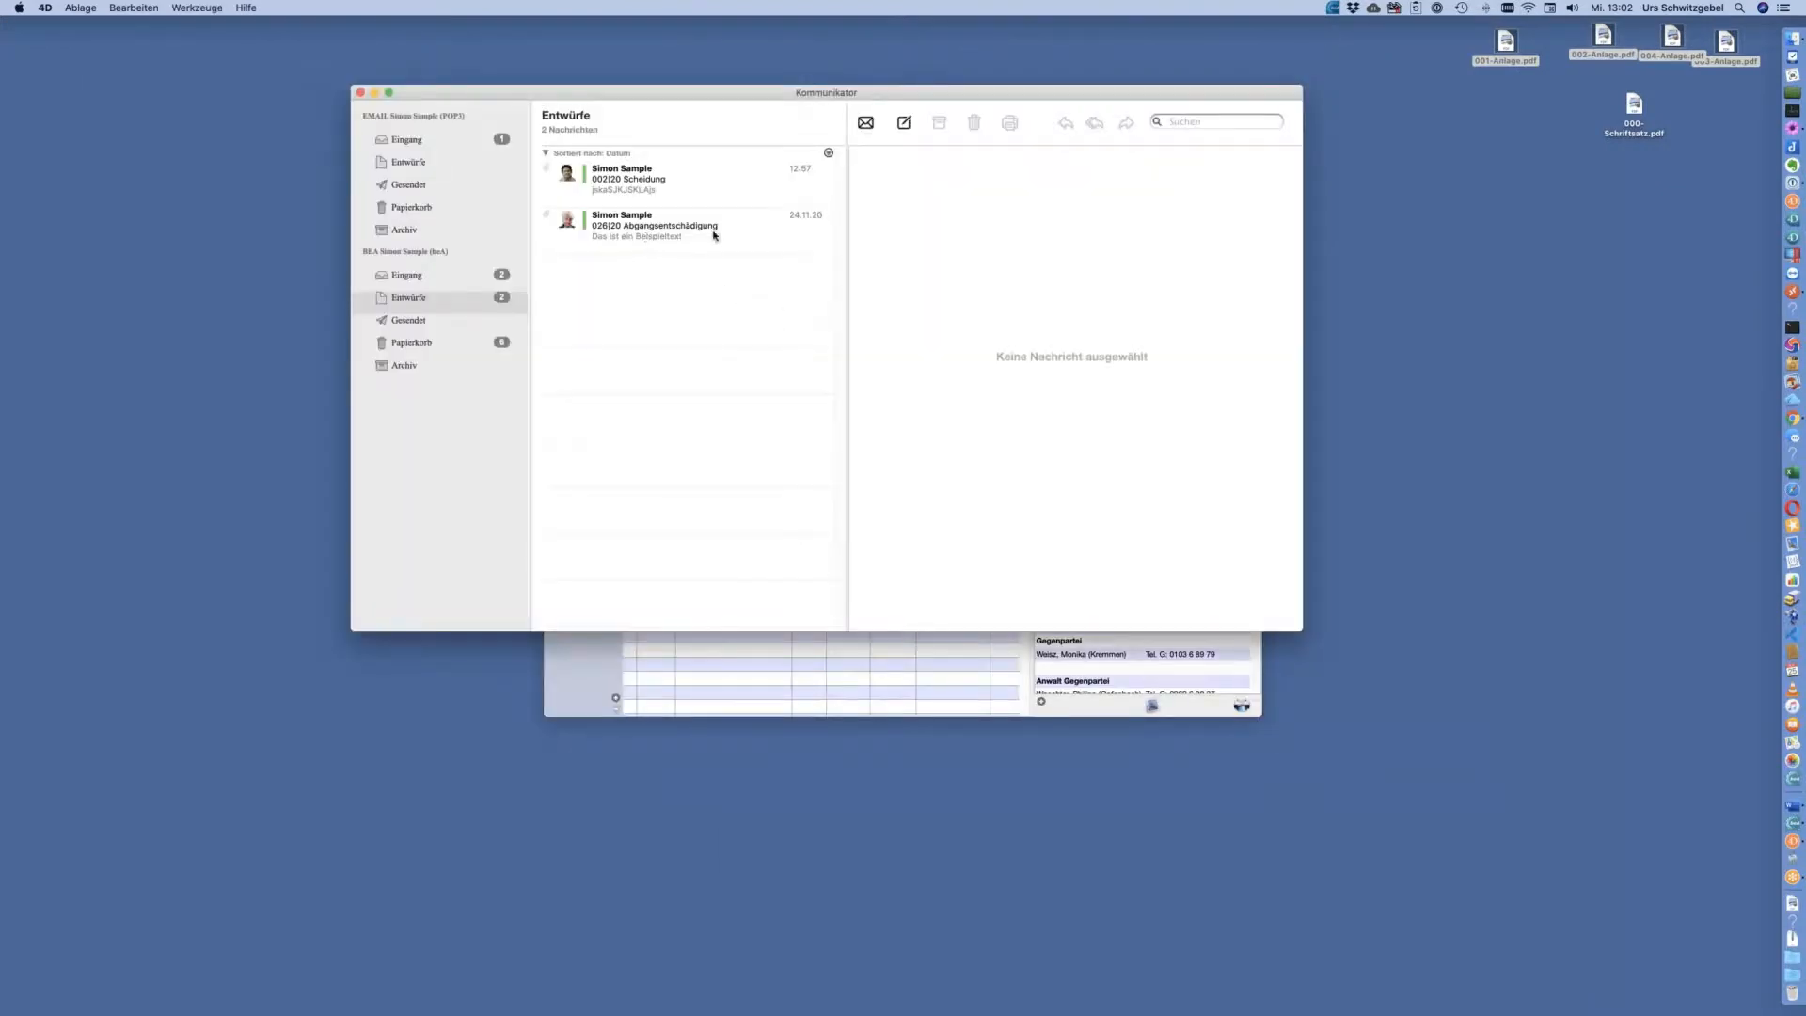
left_click(711, 236)
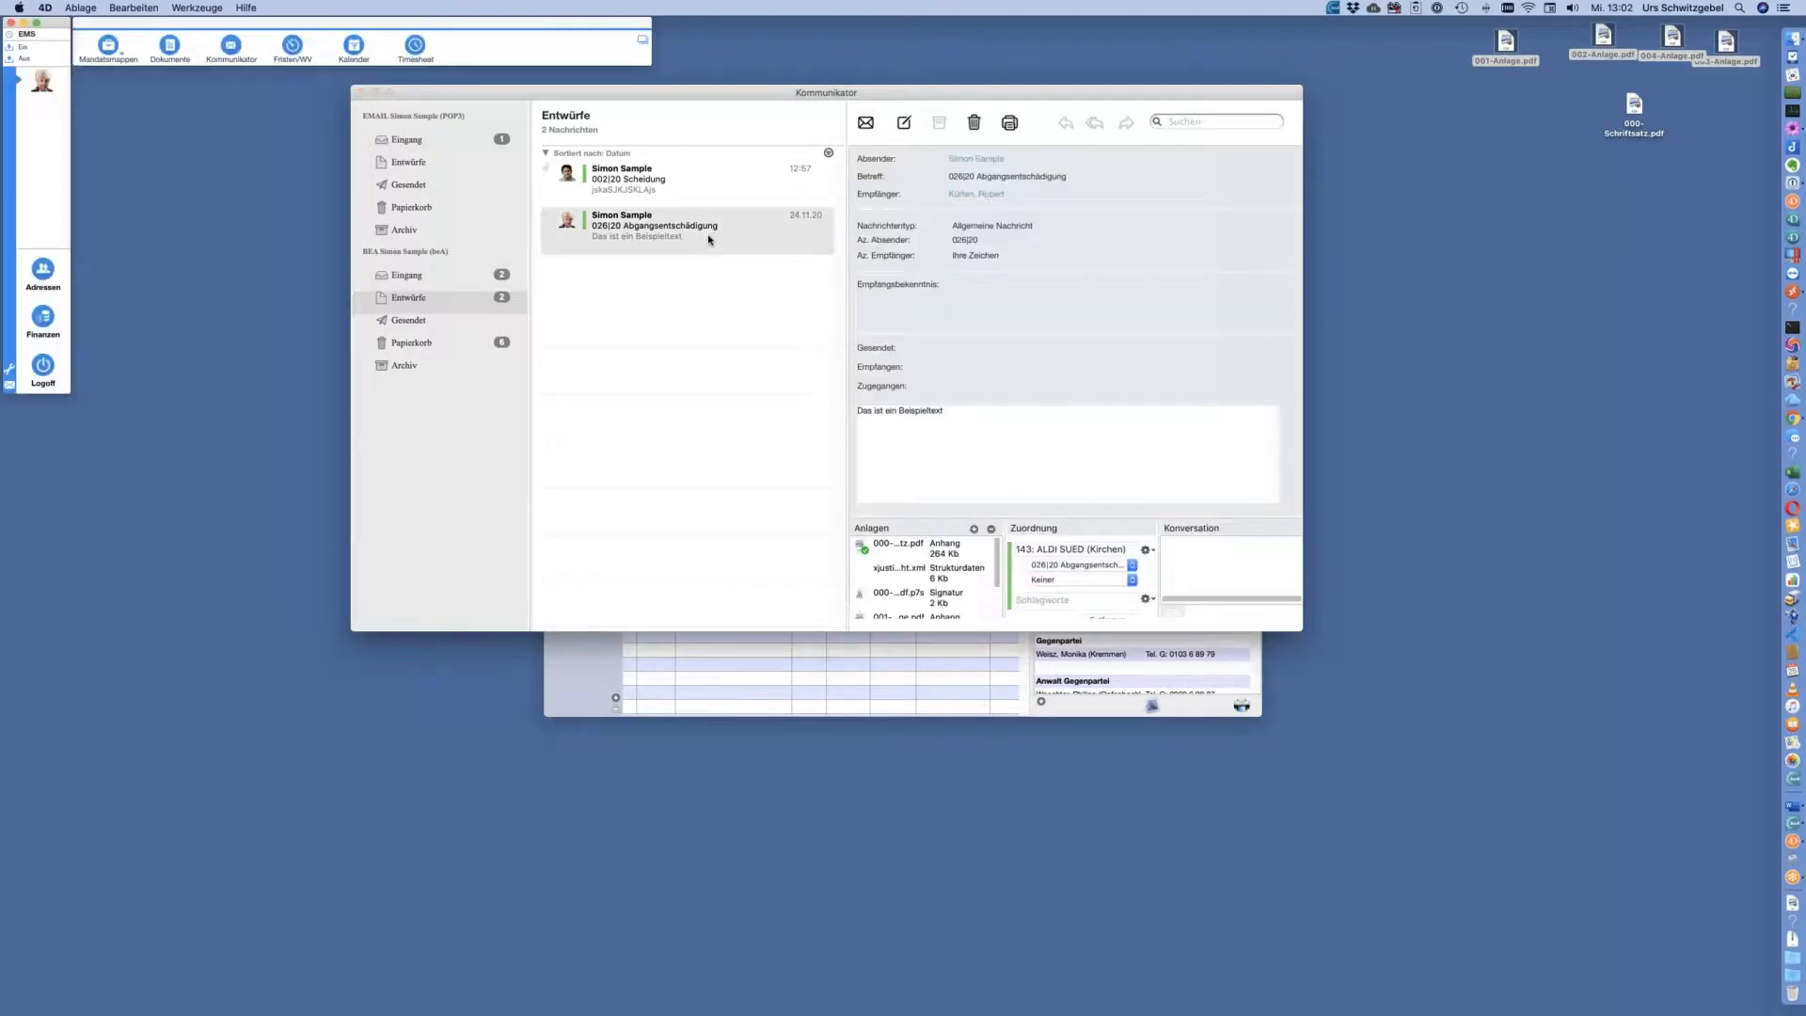
double_click(710, 238)
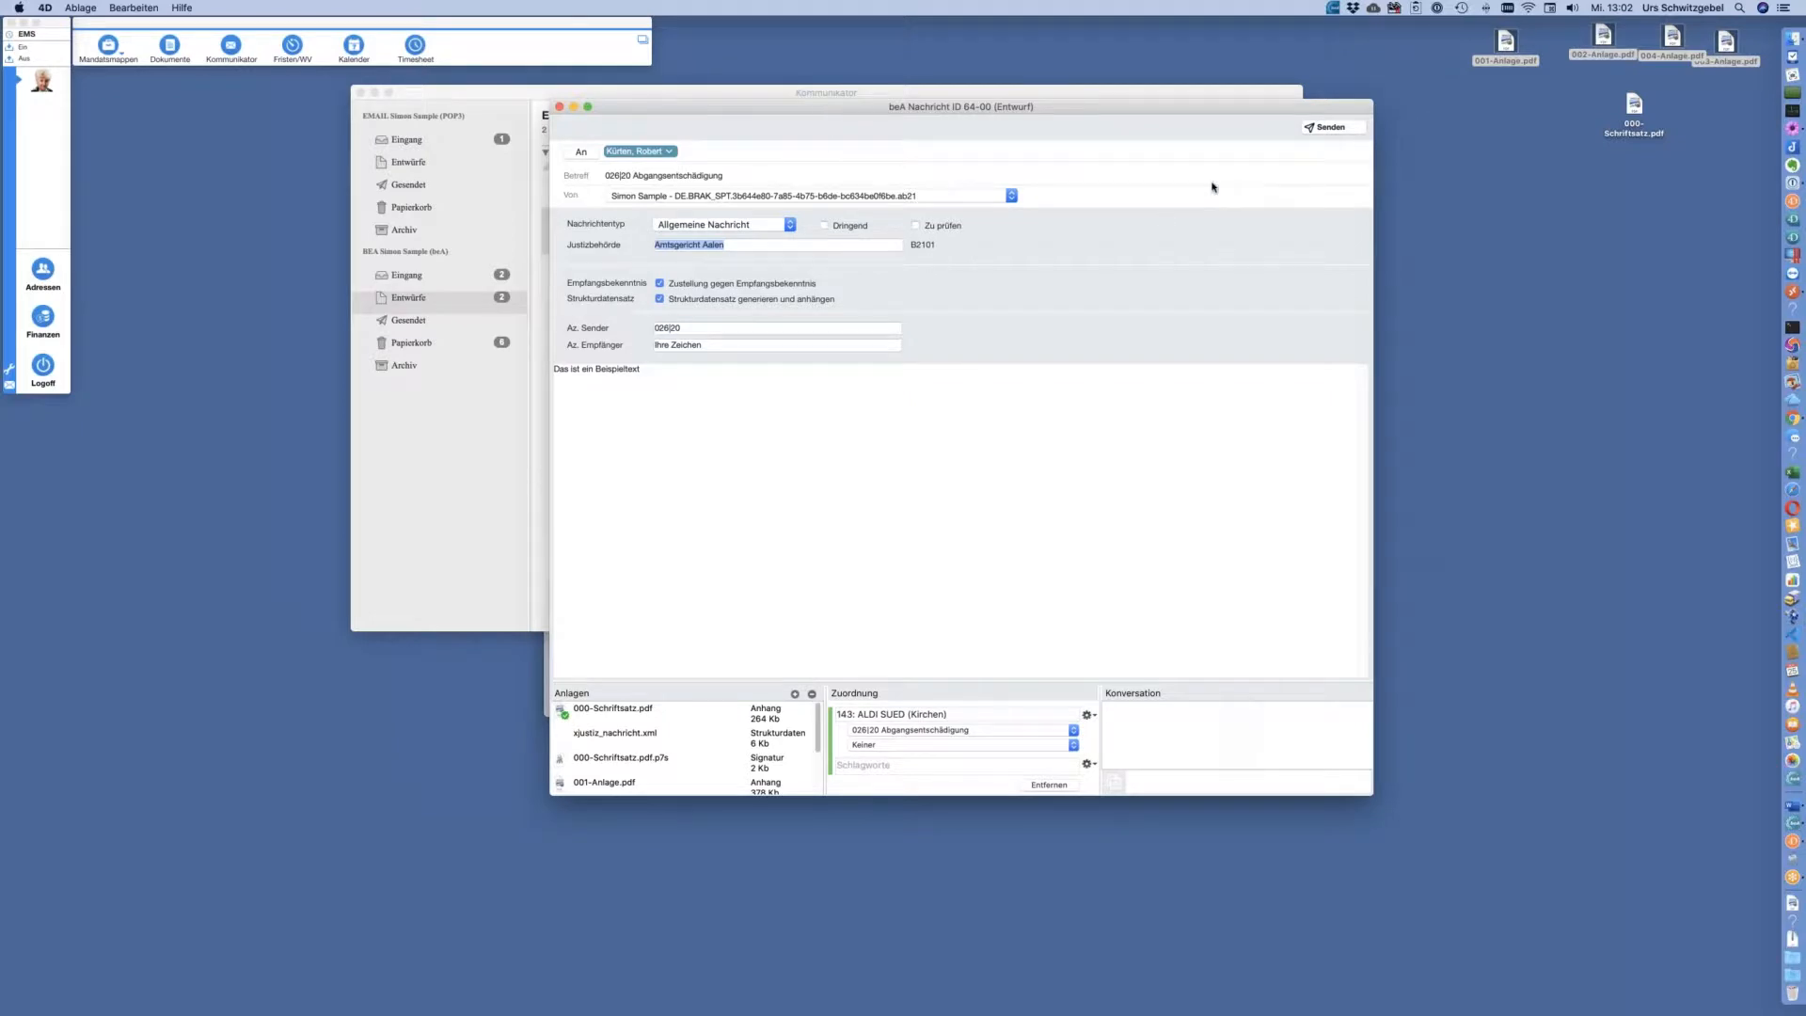
Enlarge the draft's attachment area to list all files, then show the beA Eingang inbox
left_click_drag(1086, 693, 1092, 489)
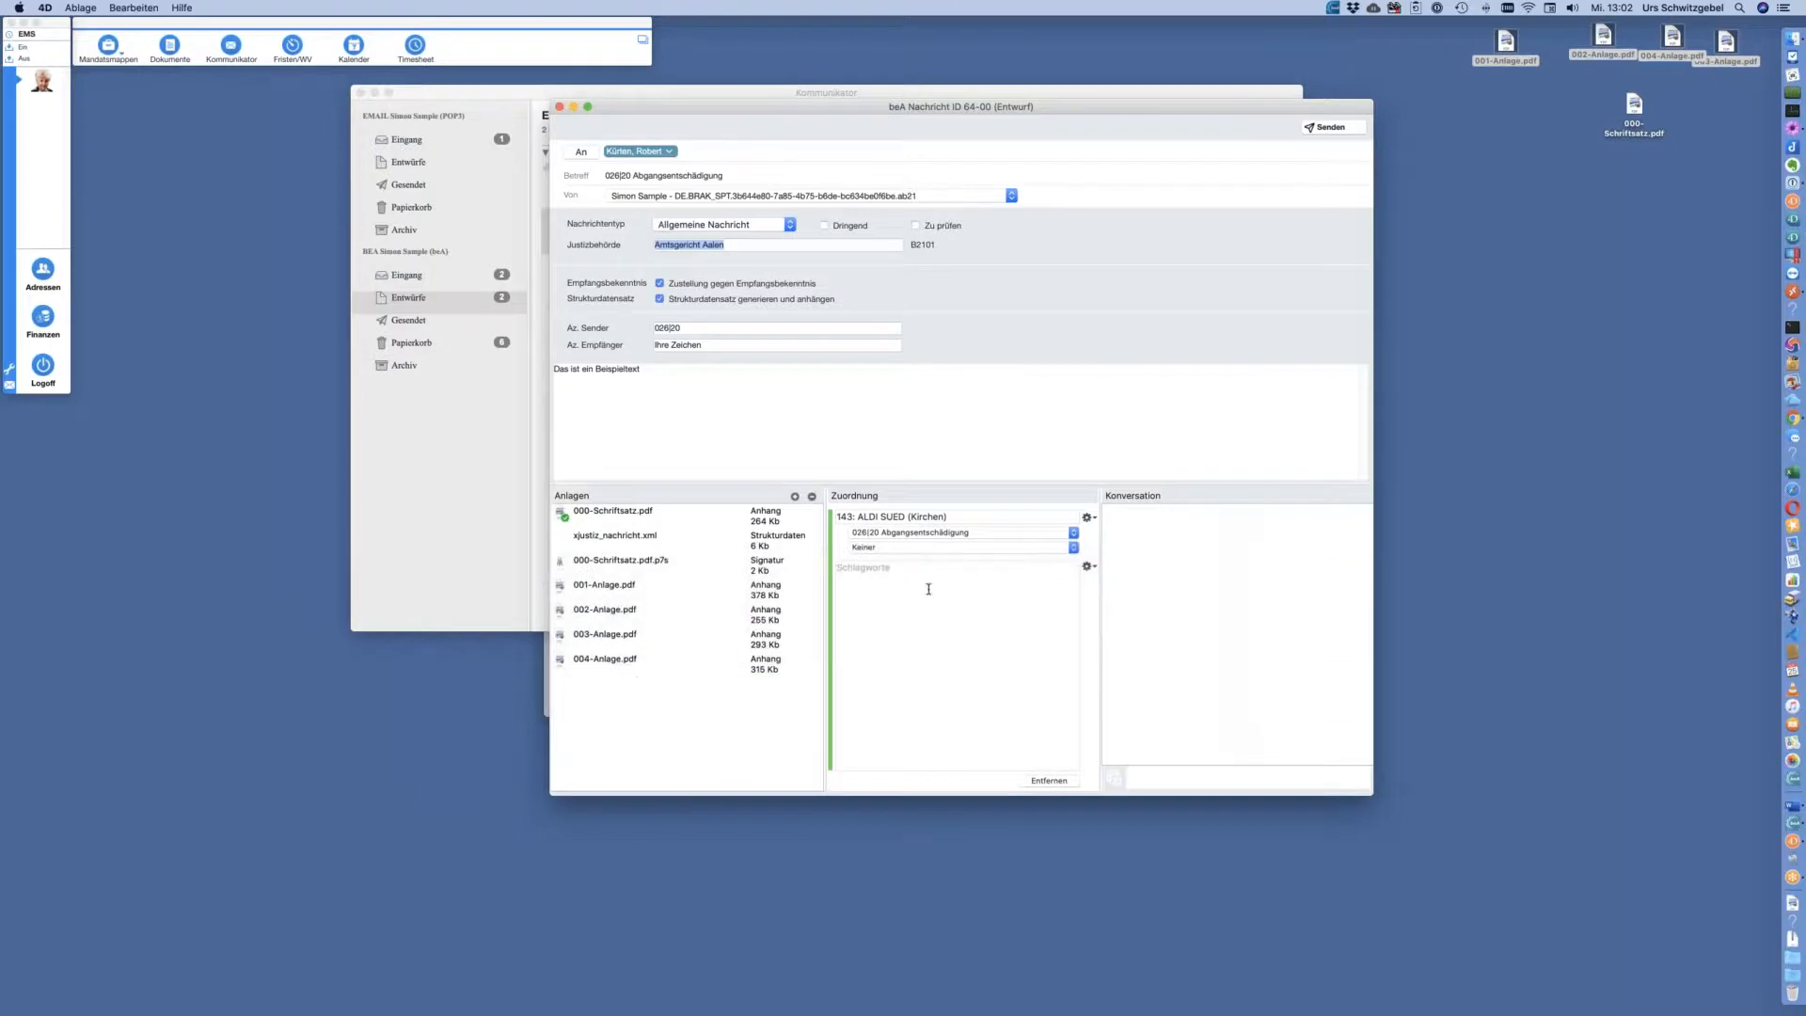
left_click_drag(1032, 108, 1231, 106)
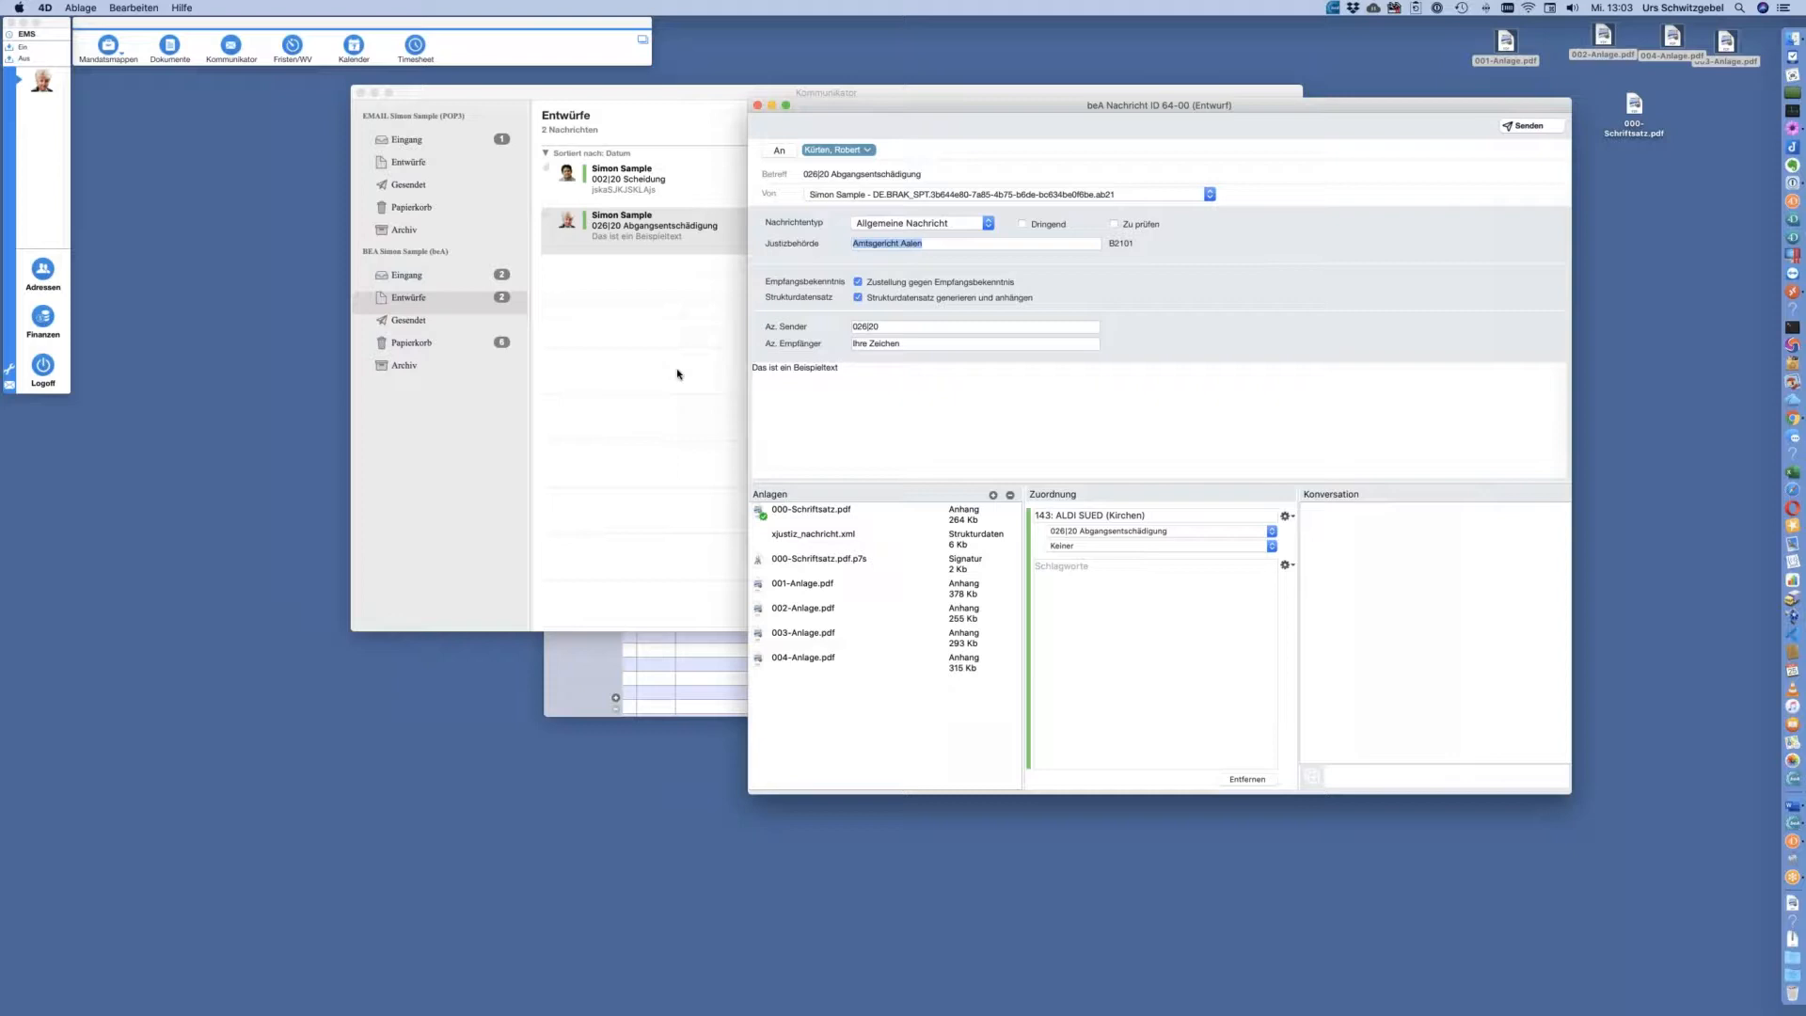
left_click_drag(1046, 106, 1098, 109)
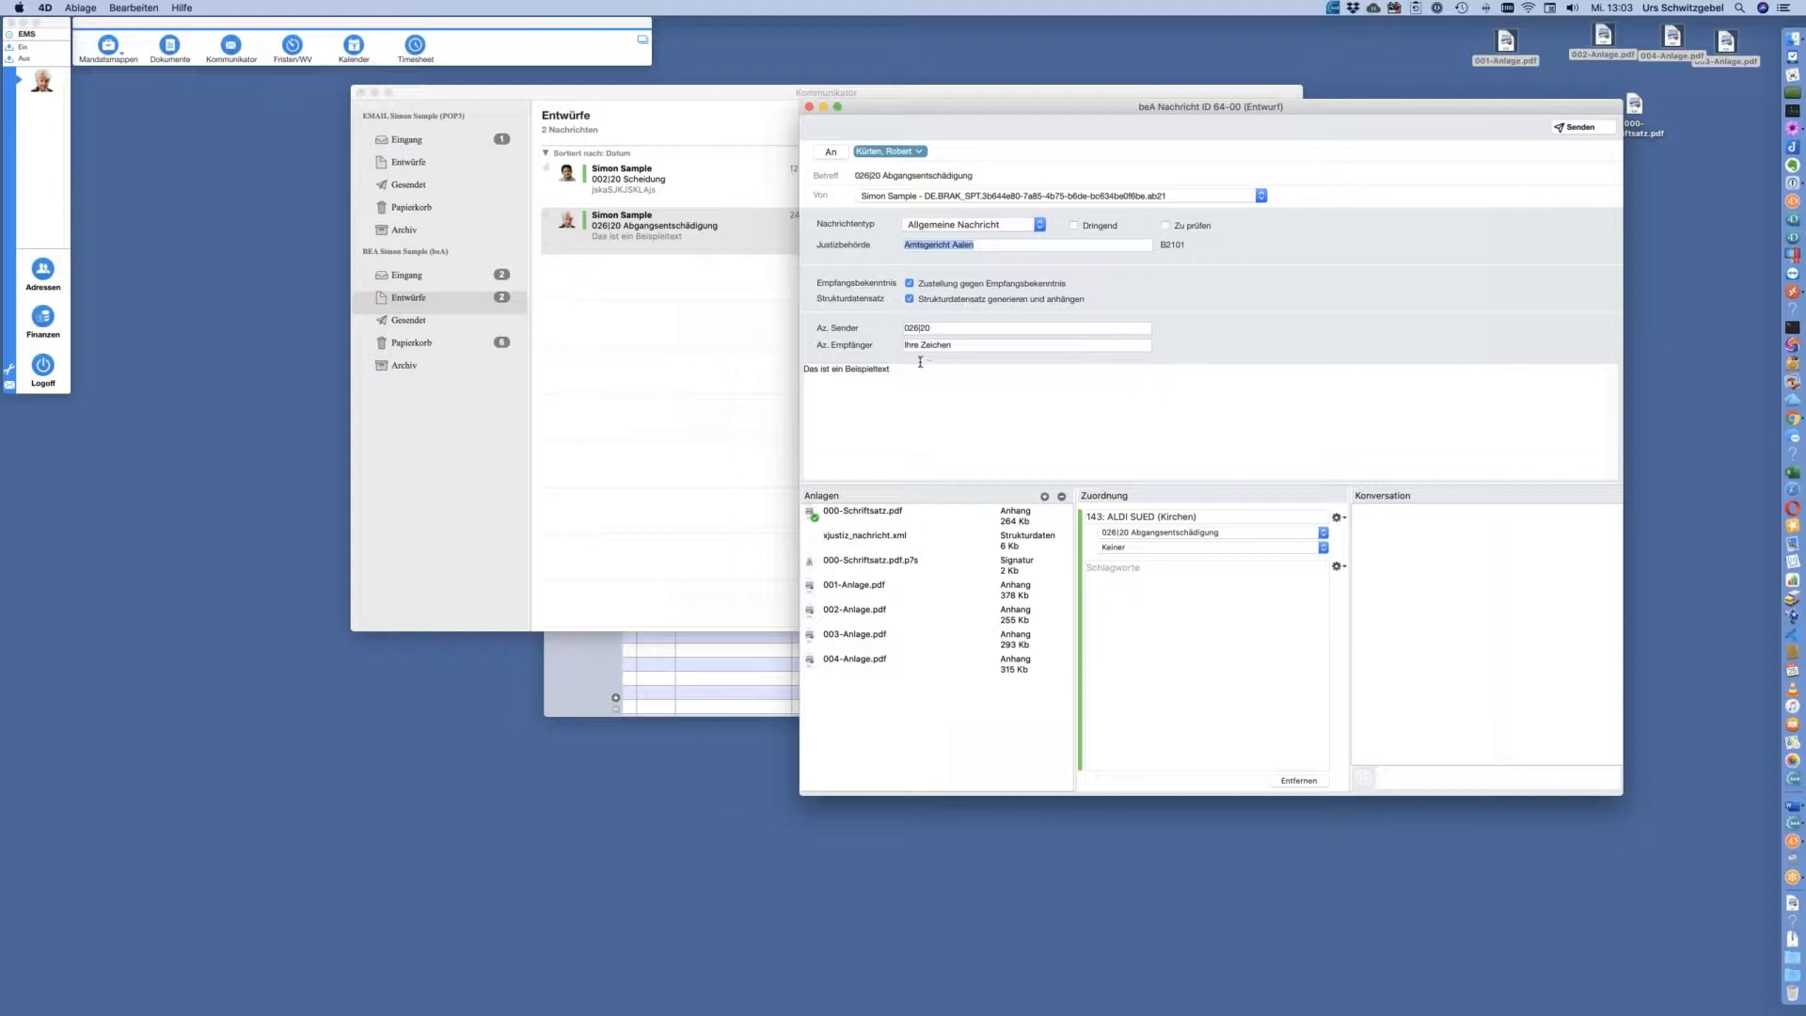
left_click(479, 280)
left_click(480, 279)
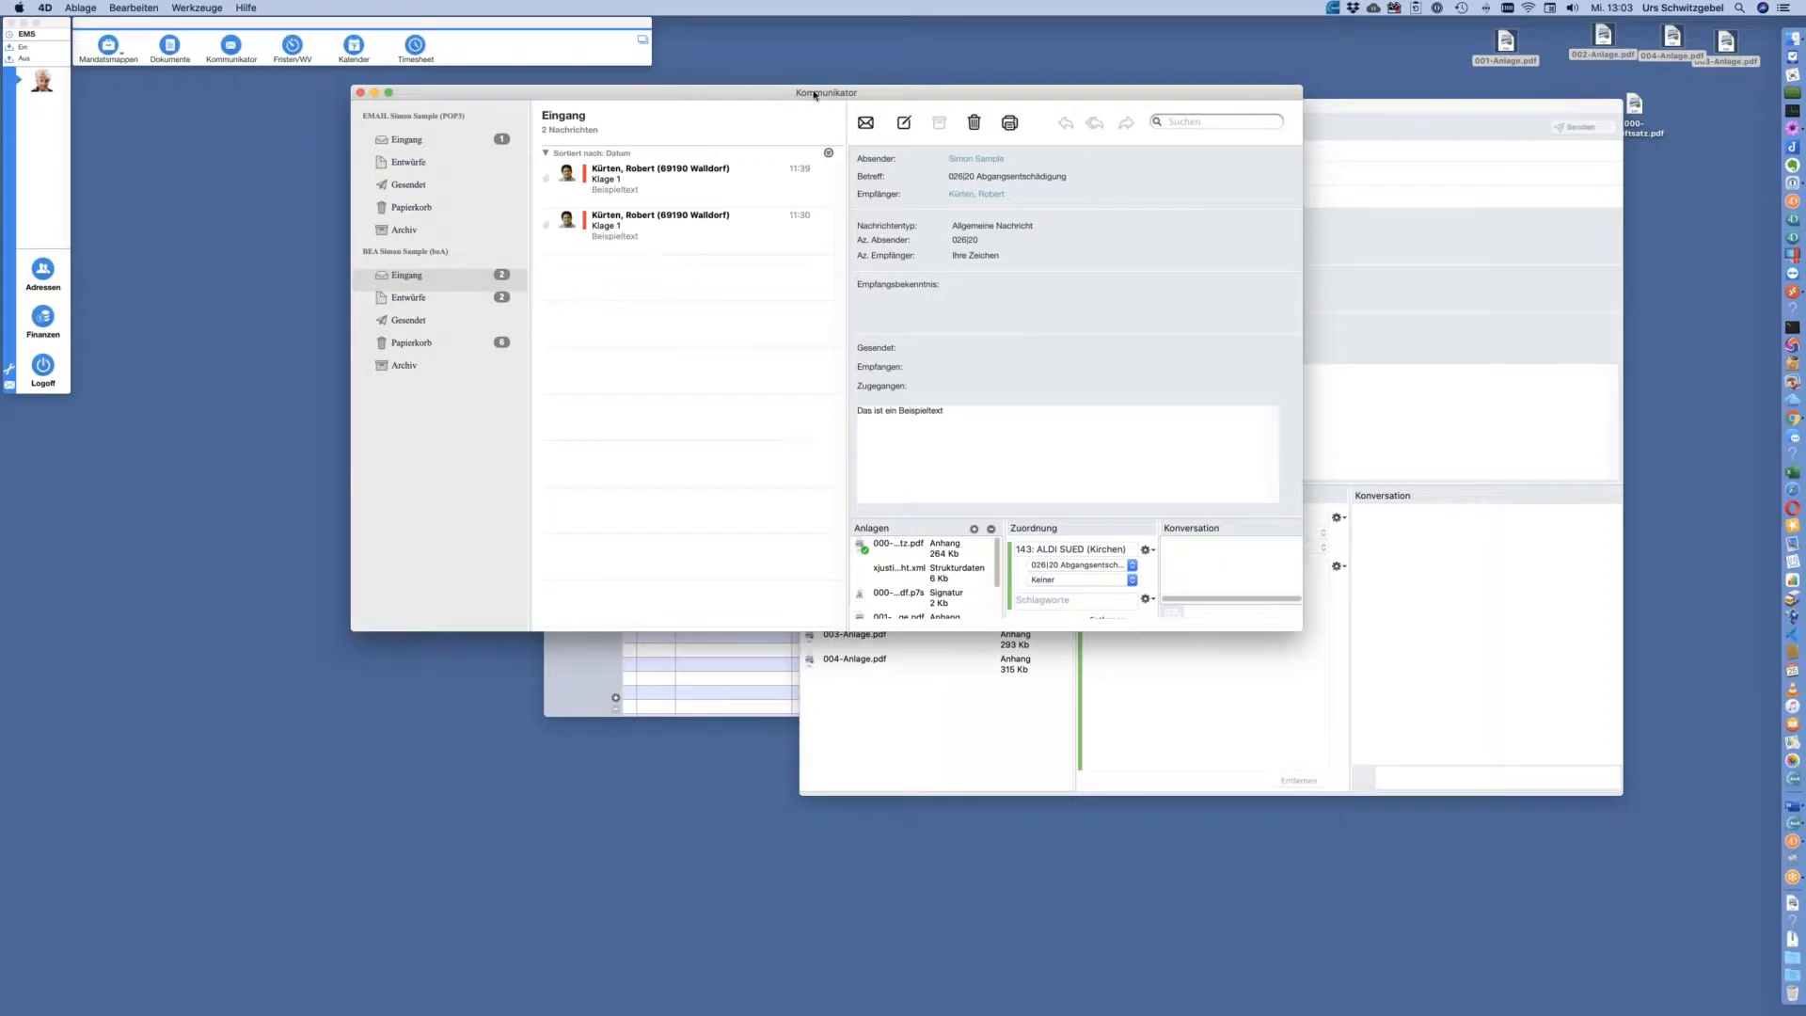
Open the first incoming Klage 1 message in its own window
left_click_drag(815, 94, 833, 164)
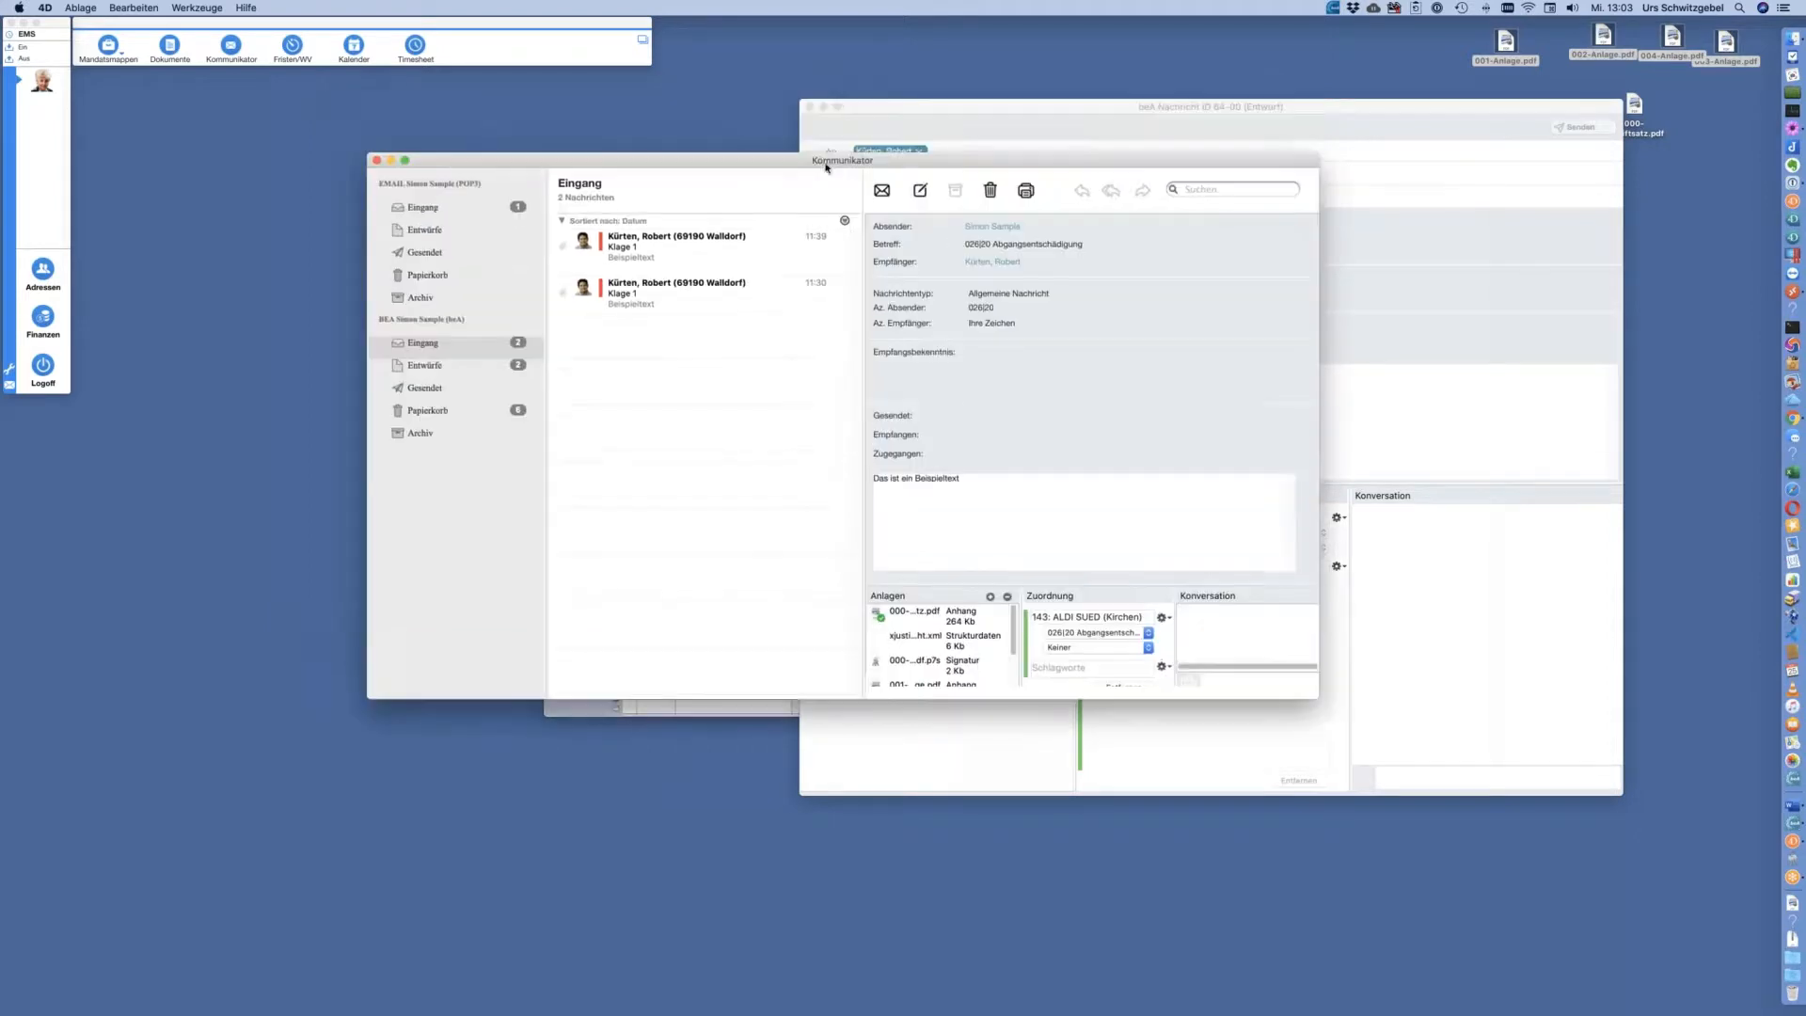
left_click(692, 261)
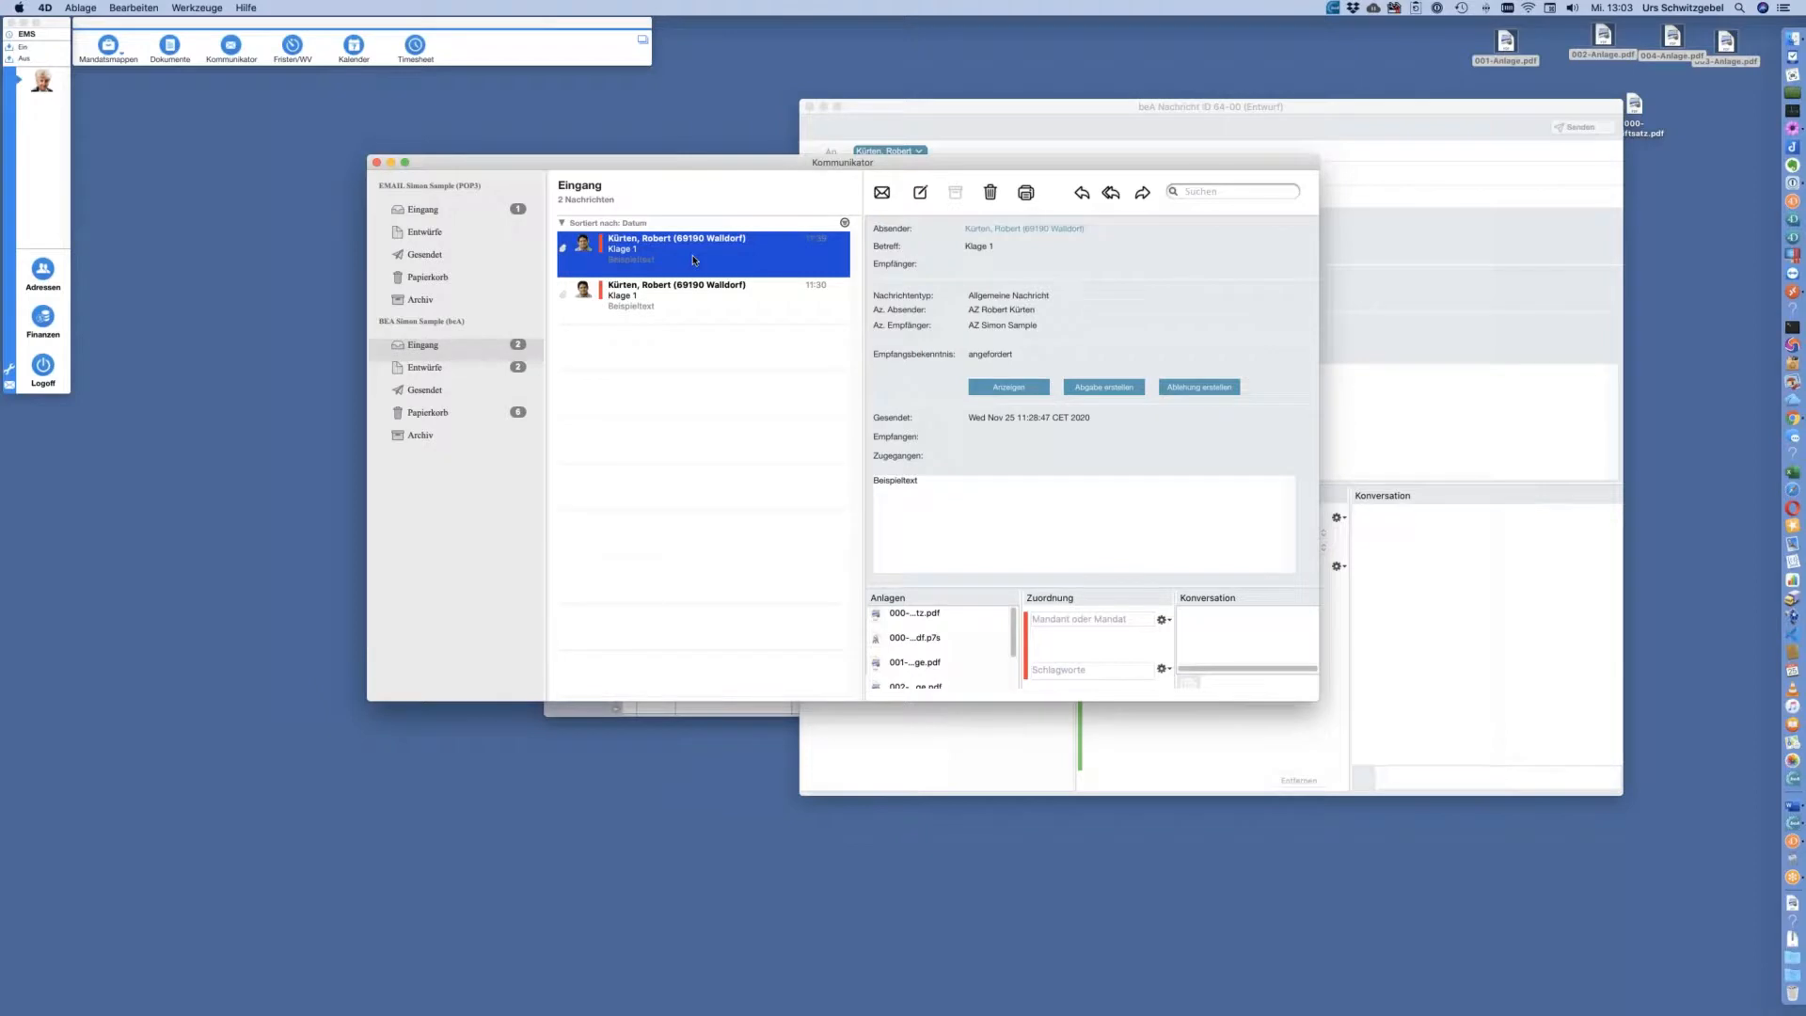
double_click(693, 260)
Enlarge the Klage 1 window and its attachments area, then close it and return to BEA Entwürfe
left_click_drag(1296, 625, 1420, 742)
left_click_drag(1154, 632, 991, 232)
left_click_drag(1001, 97, 1116, 99)
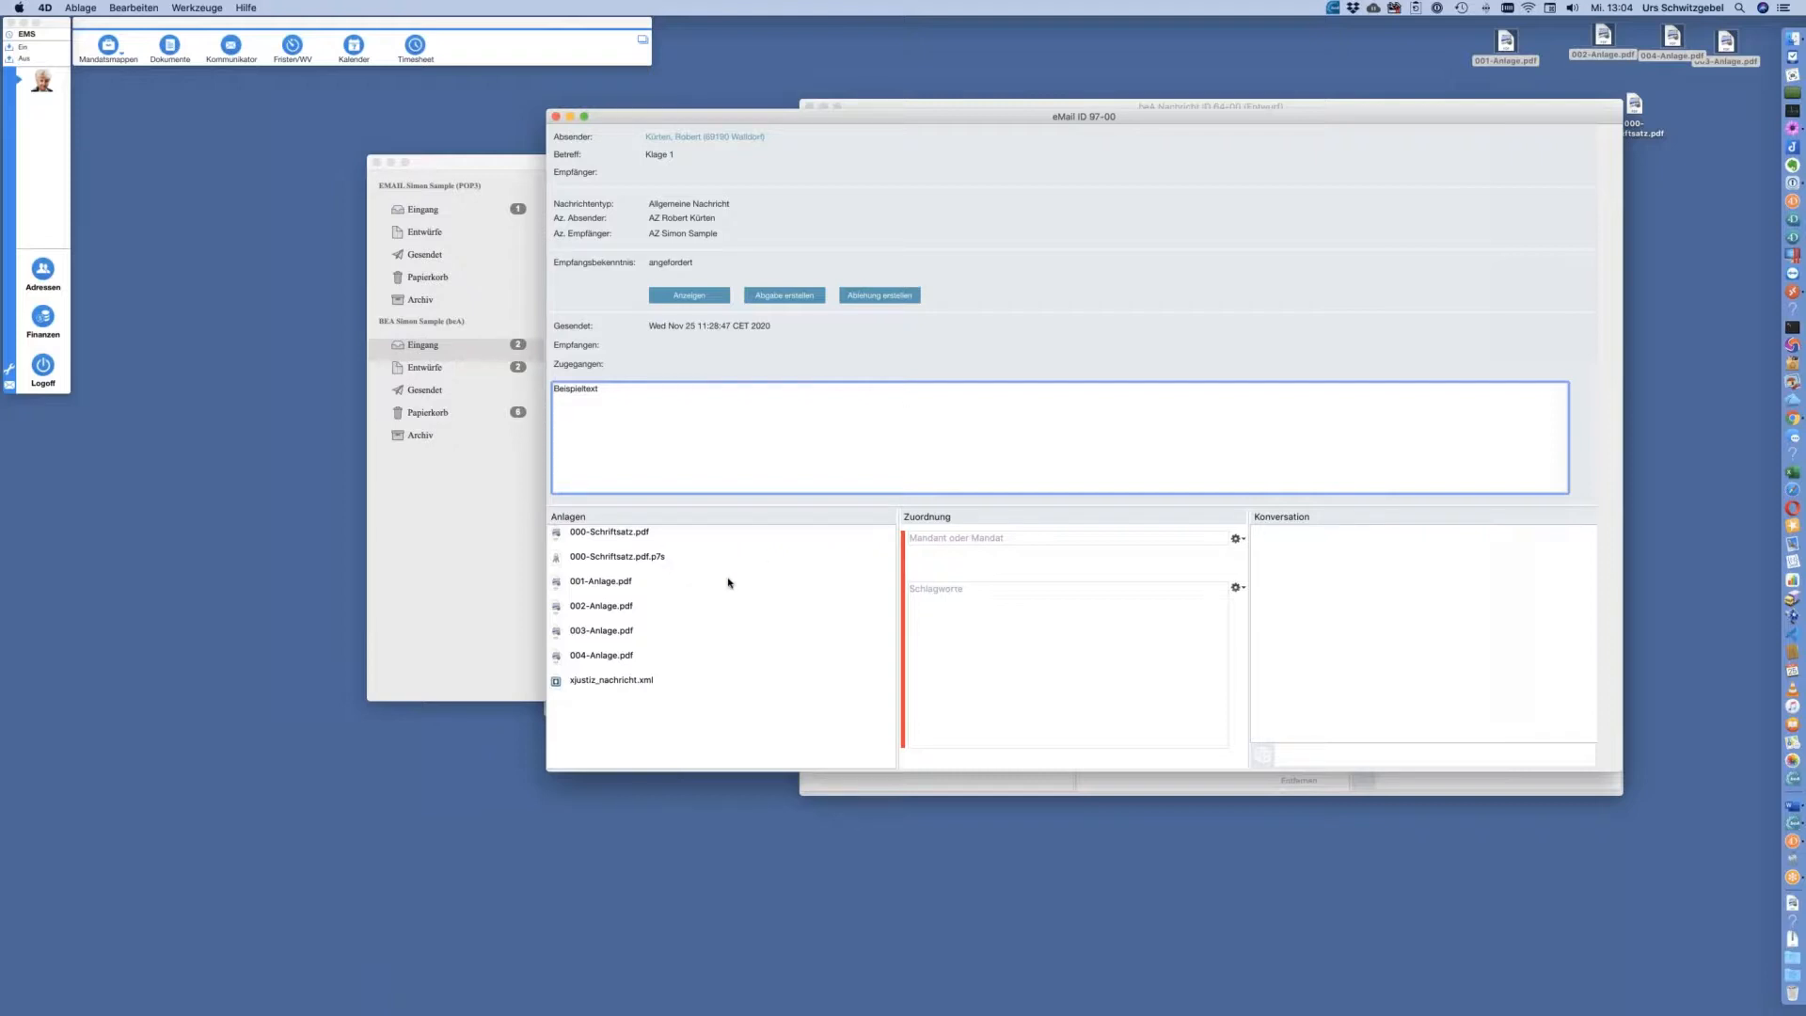
left_click(556, 117)
left_click(514, 371)
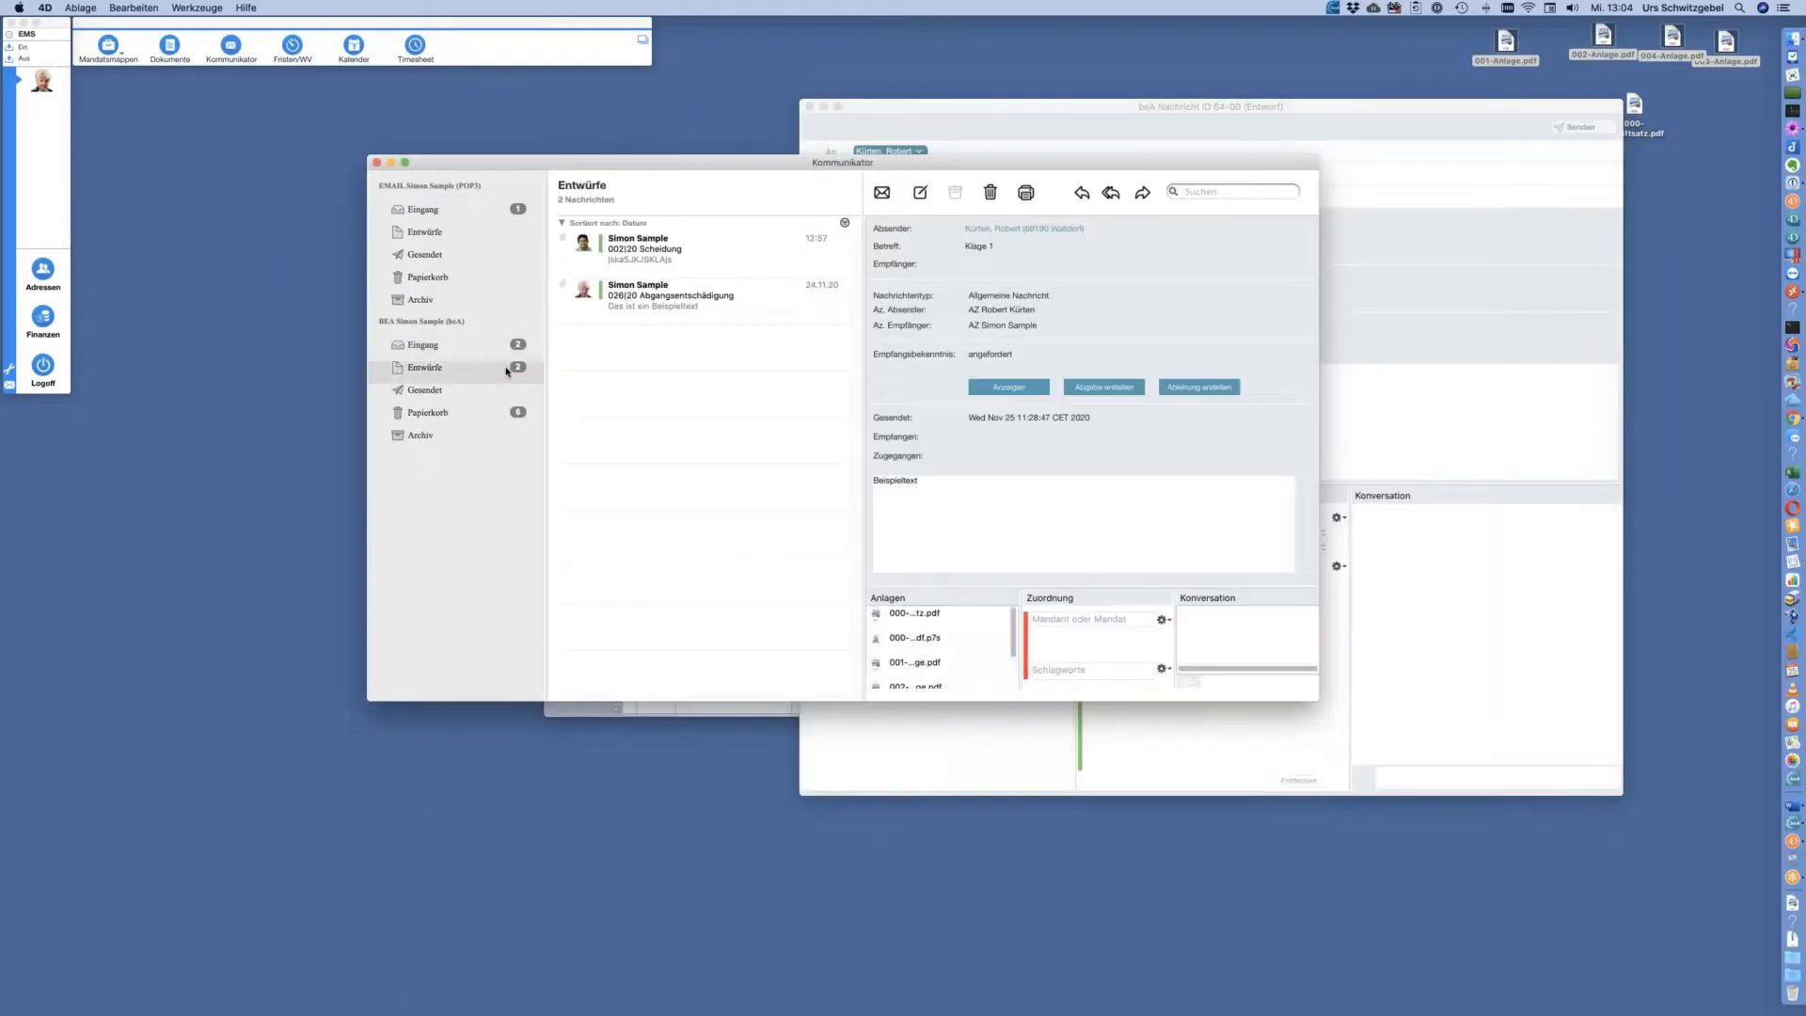
Open the 026|20 draft and run Signatur prüfen on its 000-Schriftsatz.pdf attachment
left_click(697, 301)
double_click(697, 301)
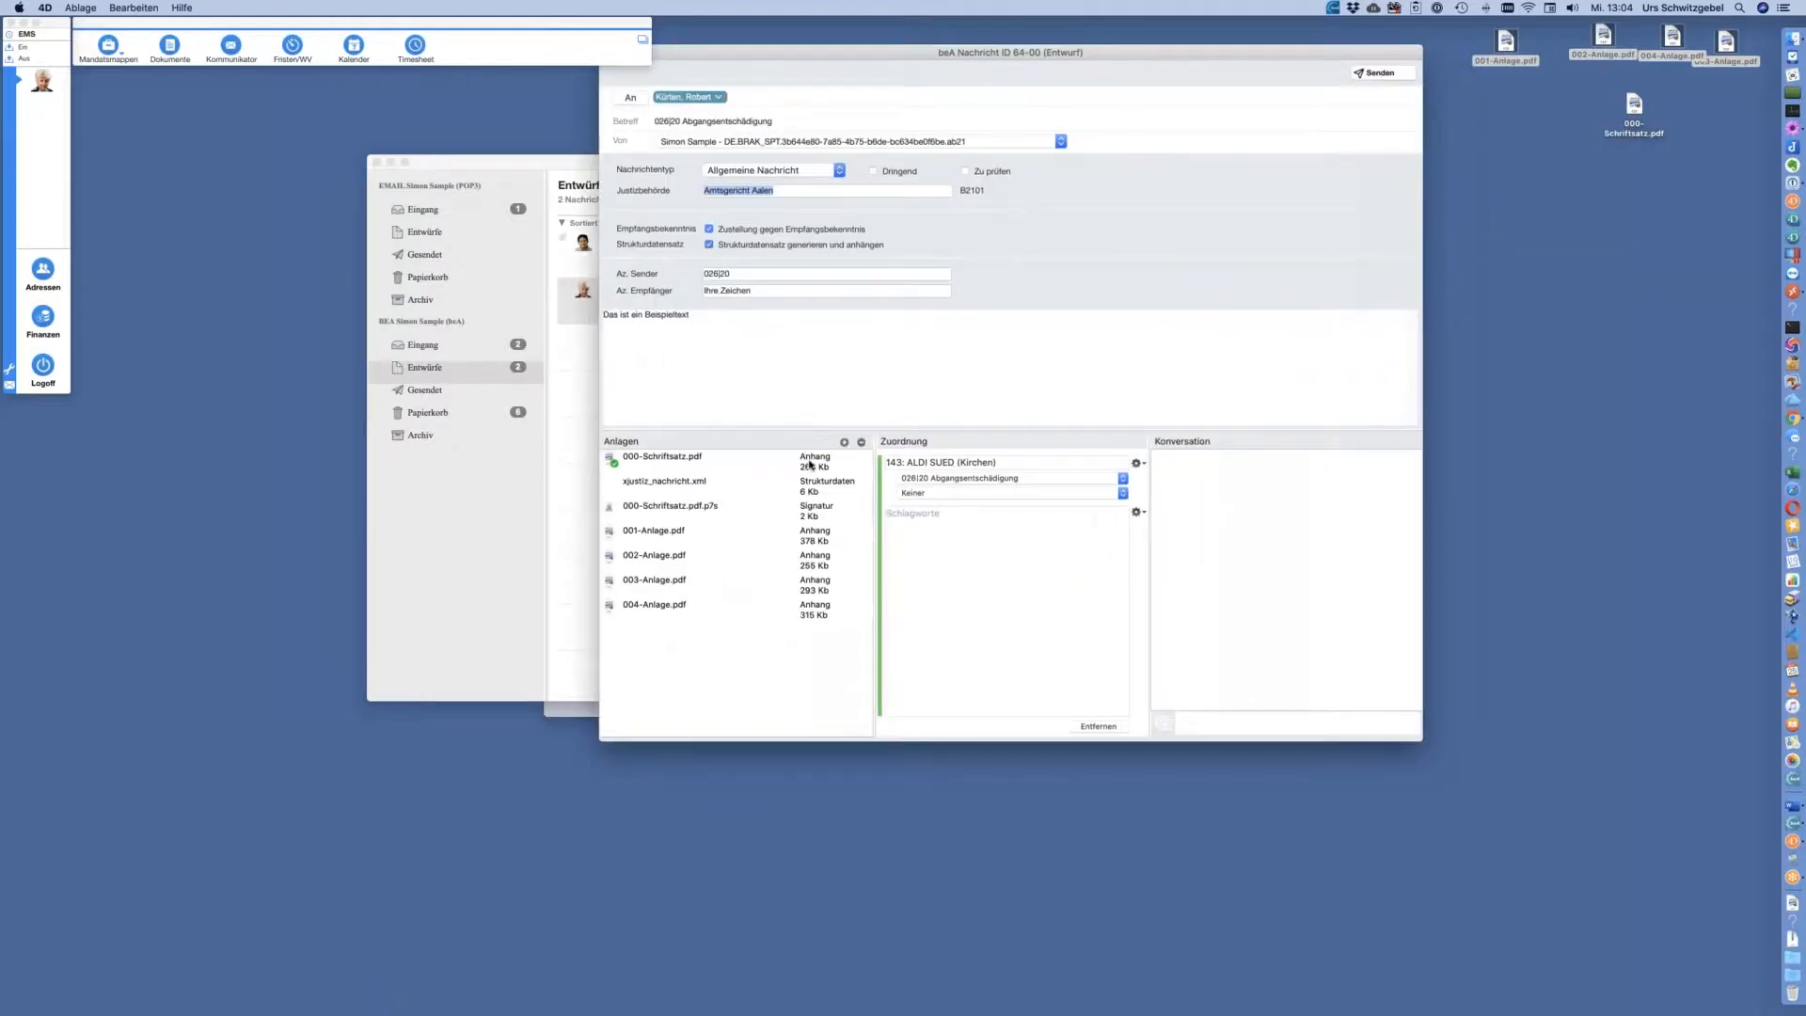
left_click(809, 465)
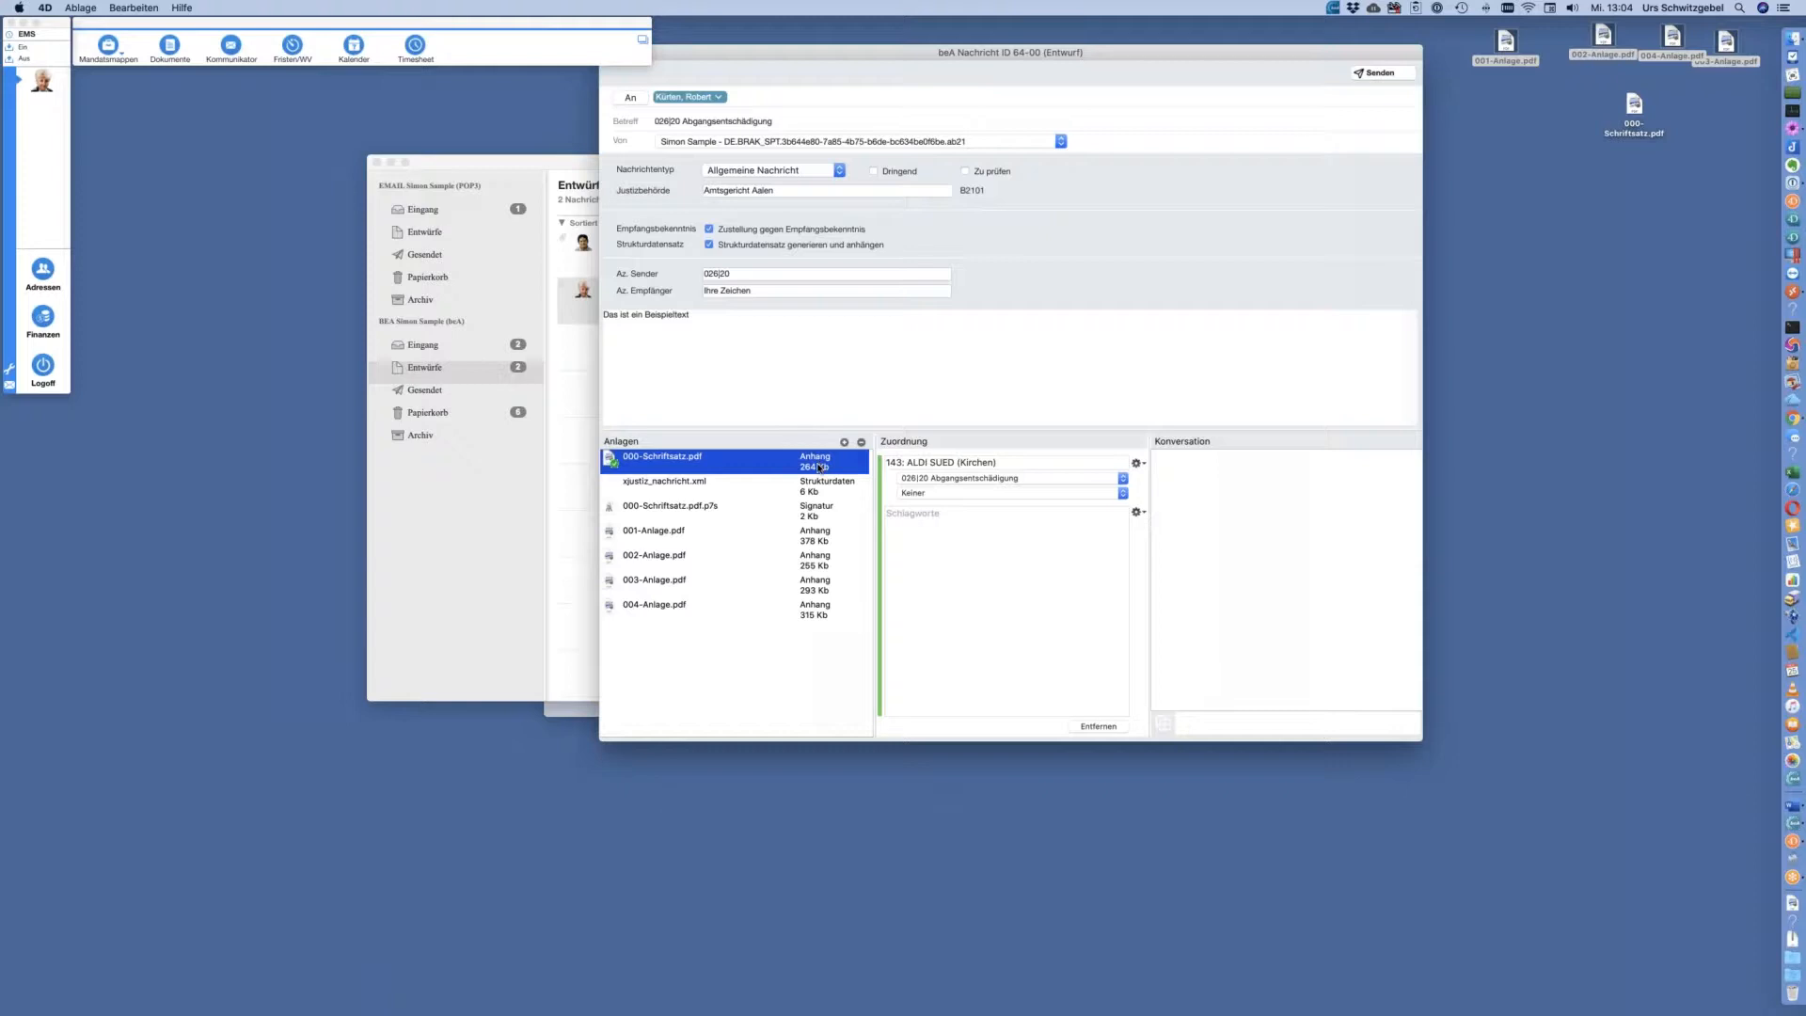
right_click(819, 467)
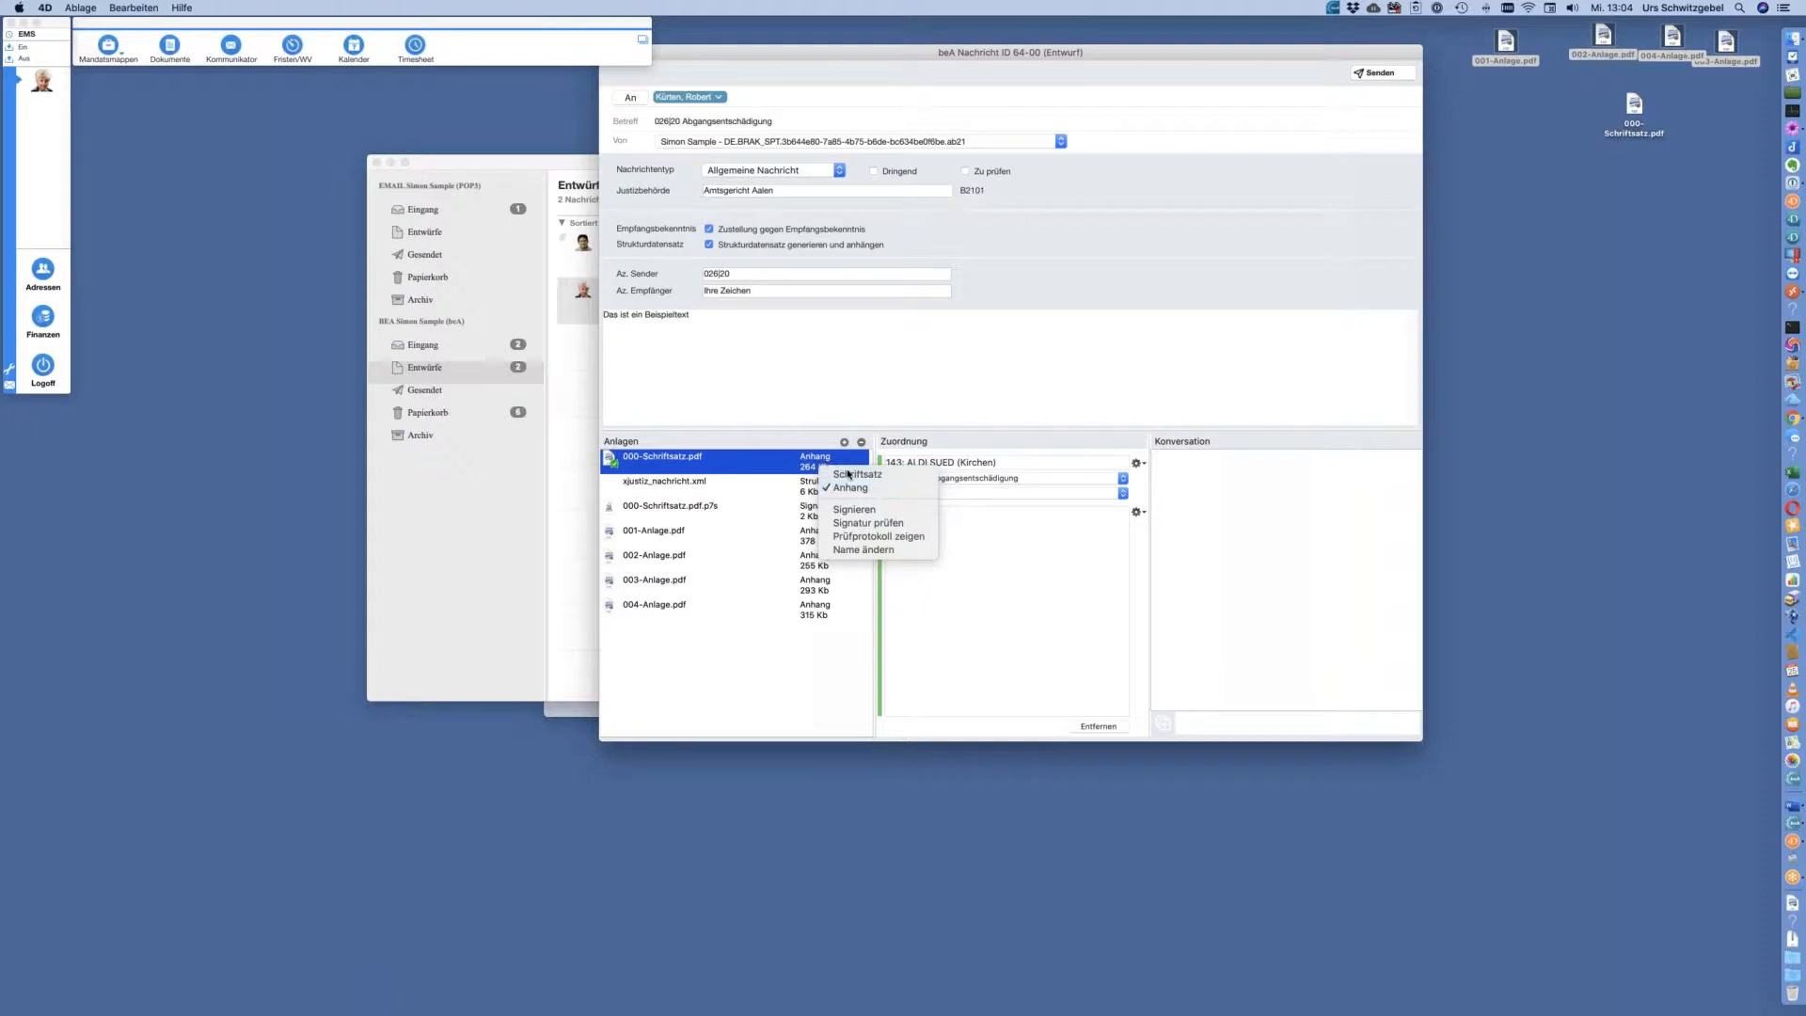
left_click(884, 523)
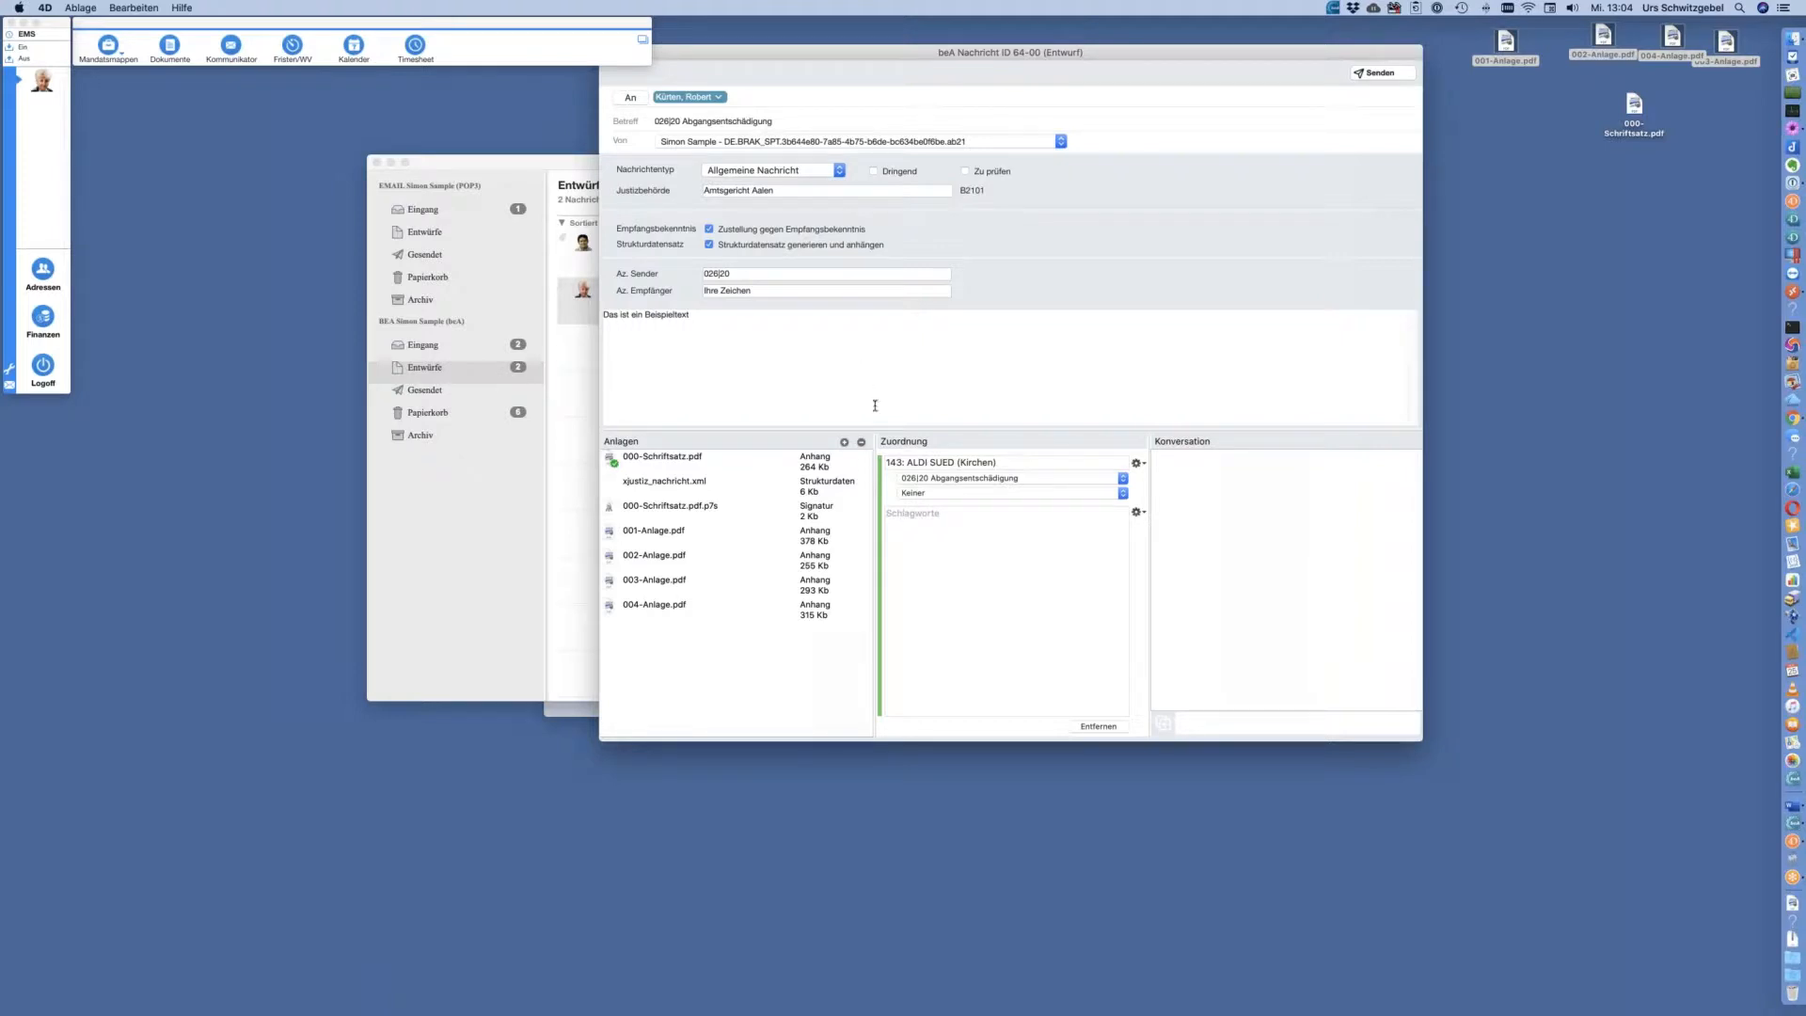
left_click(692, 463)
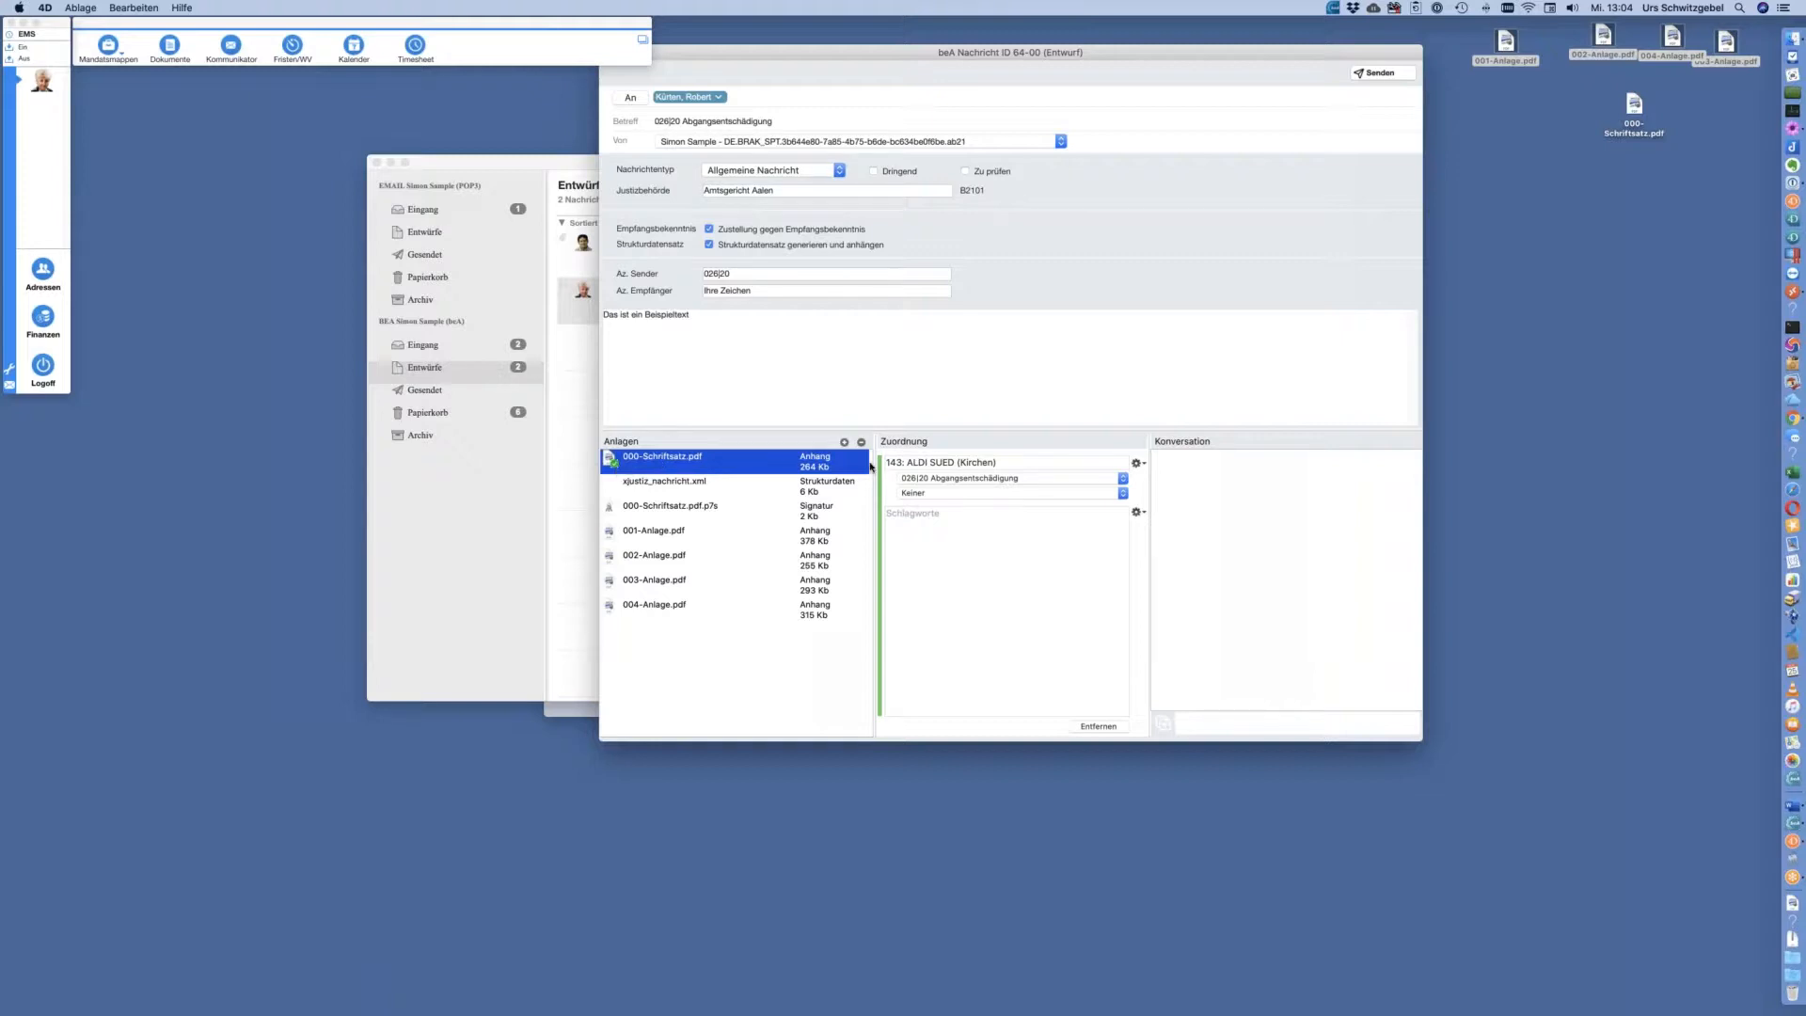
right_click(835, 463)
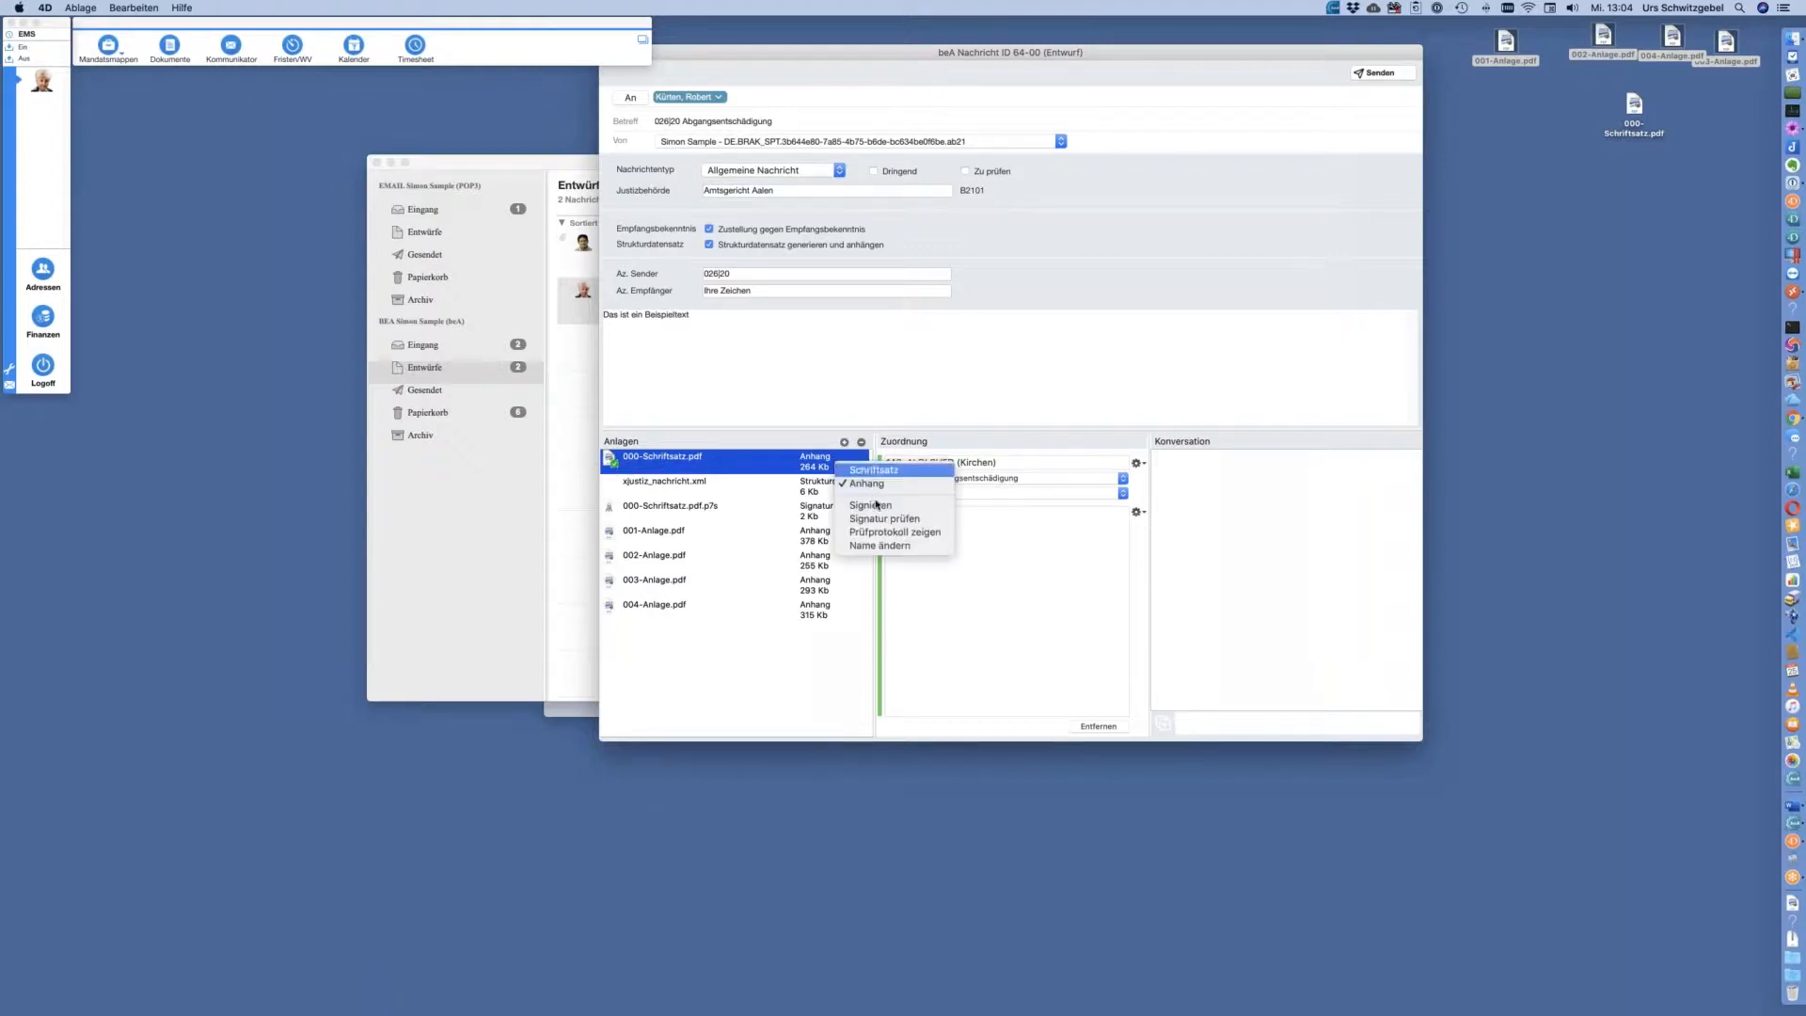
Show the Prüfprotokoll for the Schriftsatz signature, confirm all checks passed, and close it
left_click(894, 533)
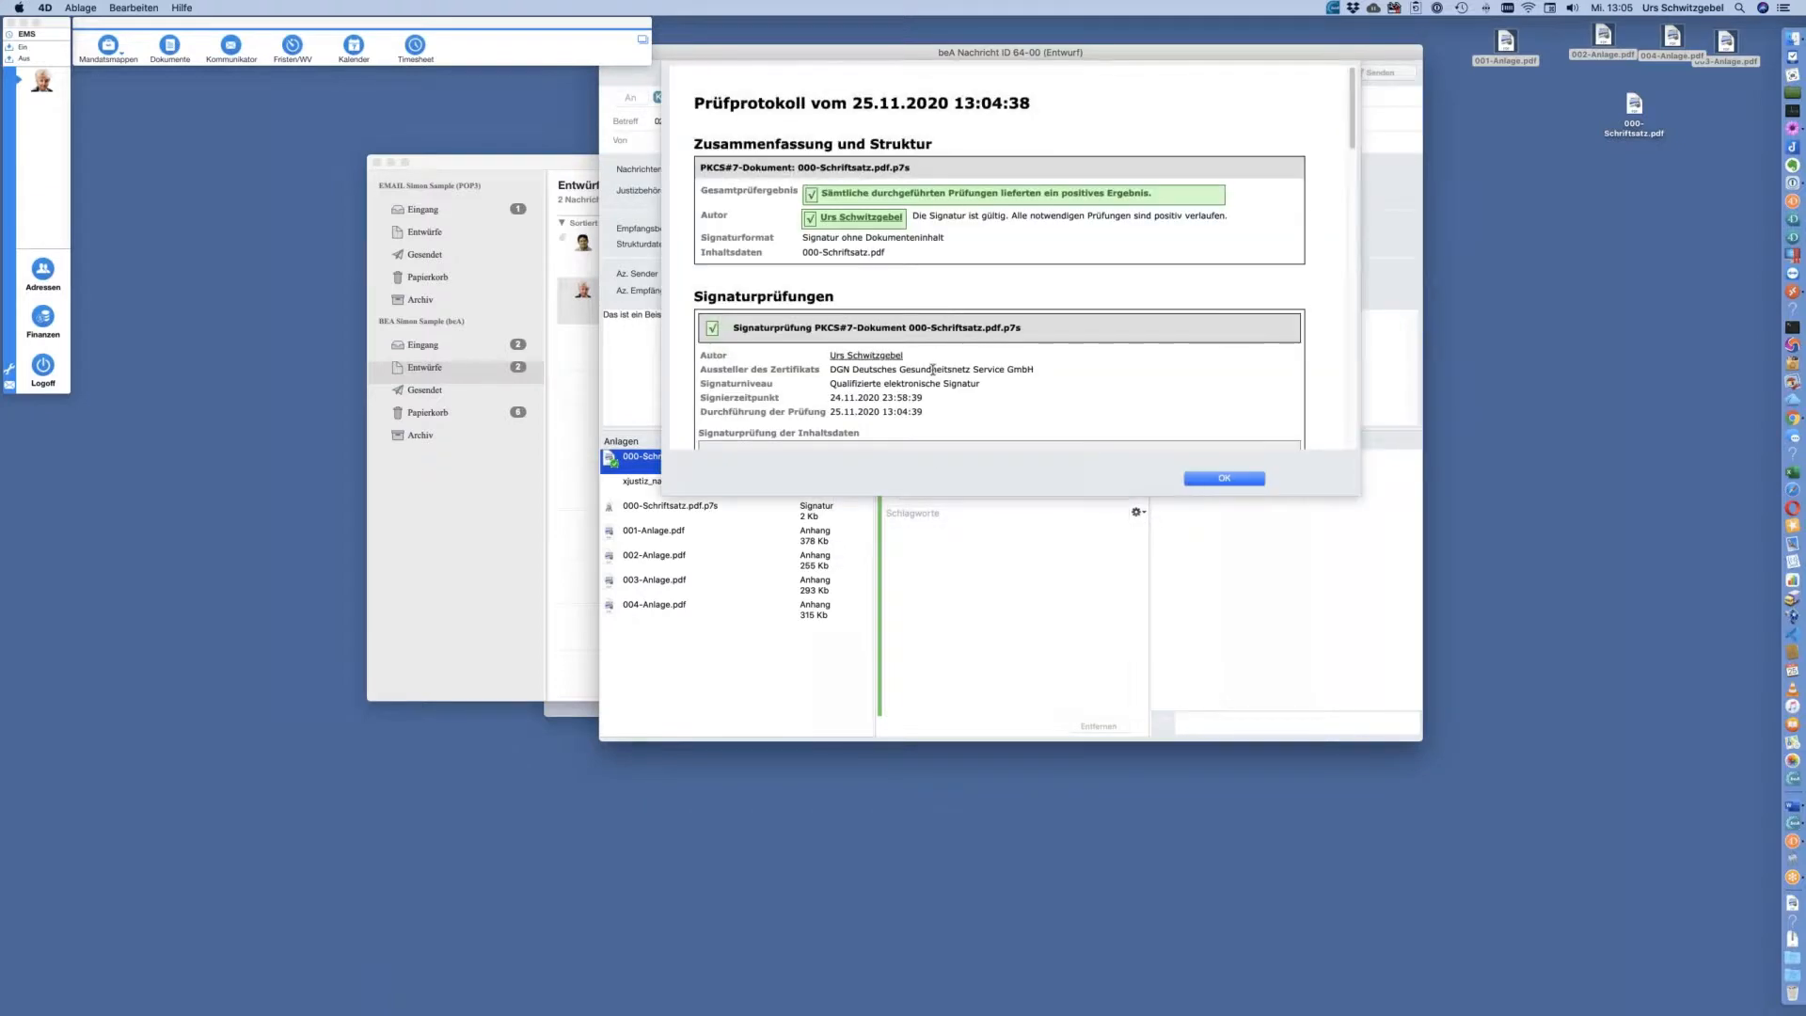
scroll(968, 278, "down", 5)
scroll(969, 288, "up", 5)
left_click(1224, 479)
Bring the Kommunikator drafts overview to front with the 026|20 Abgangsentschädigung draft reselected
left_click_drag(1084, 58, 1238, 92)
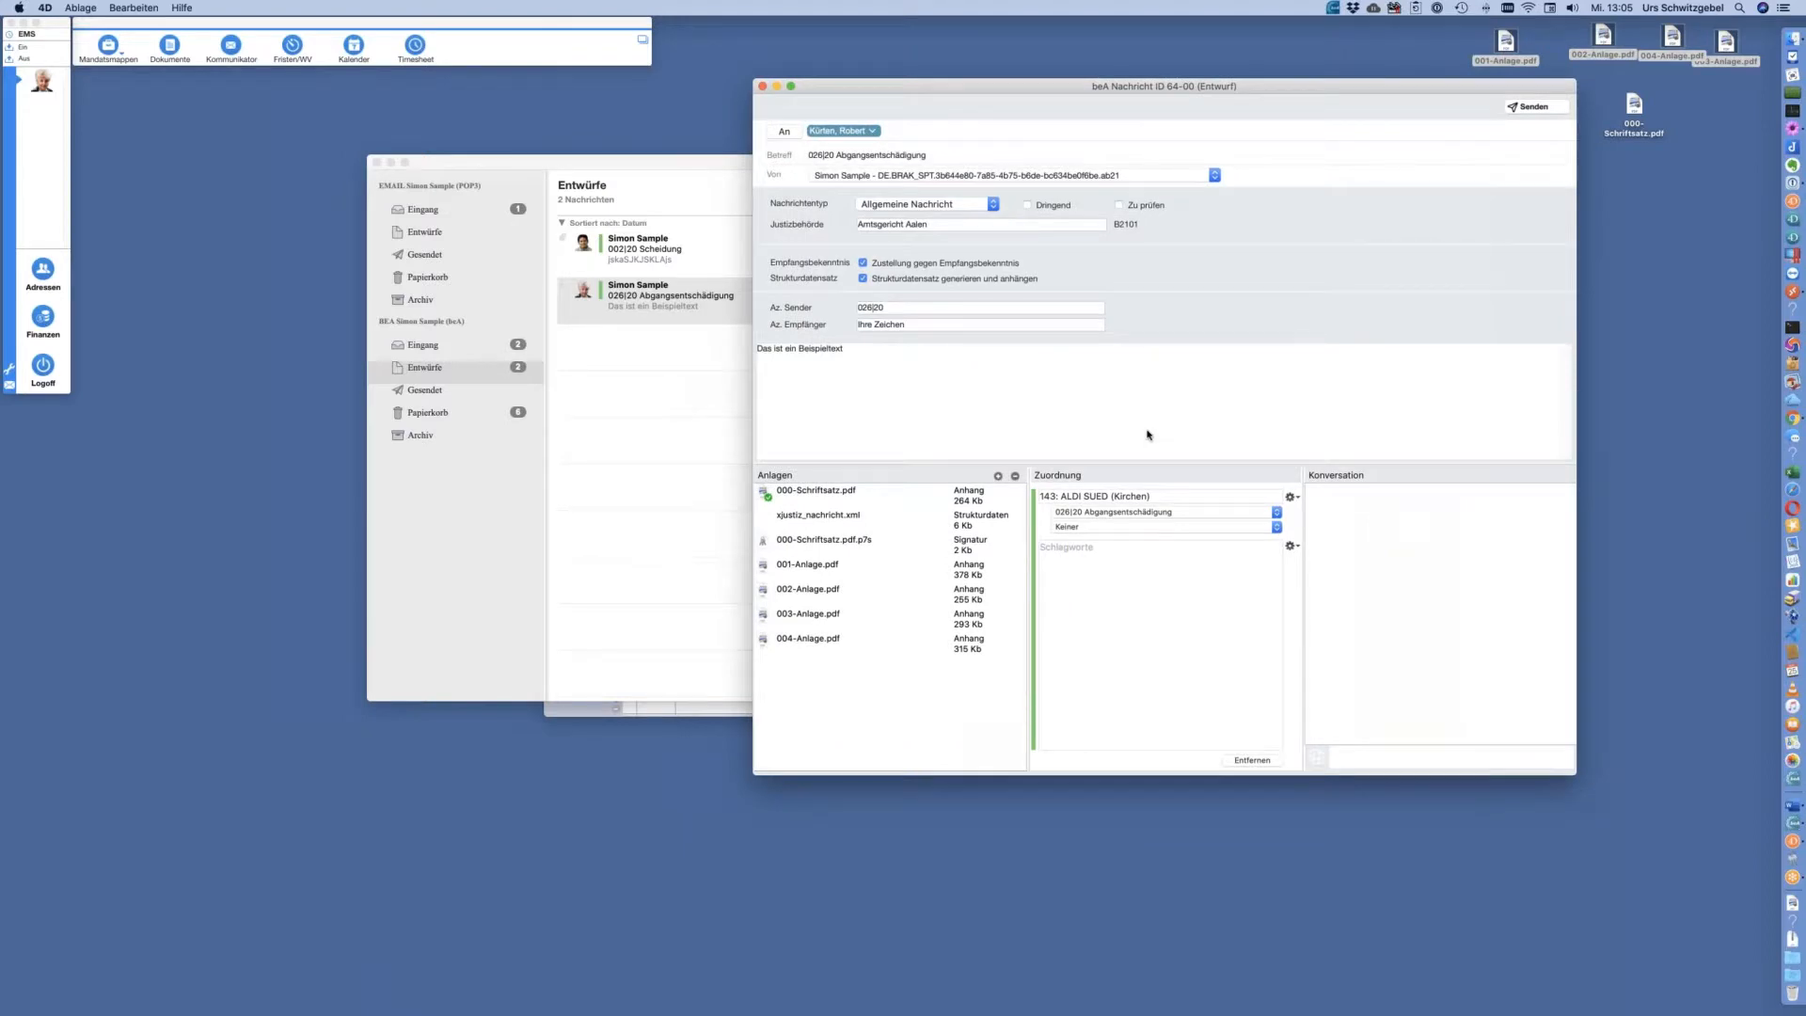
left_click(690, 170)
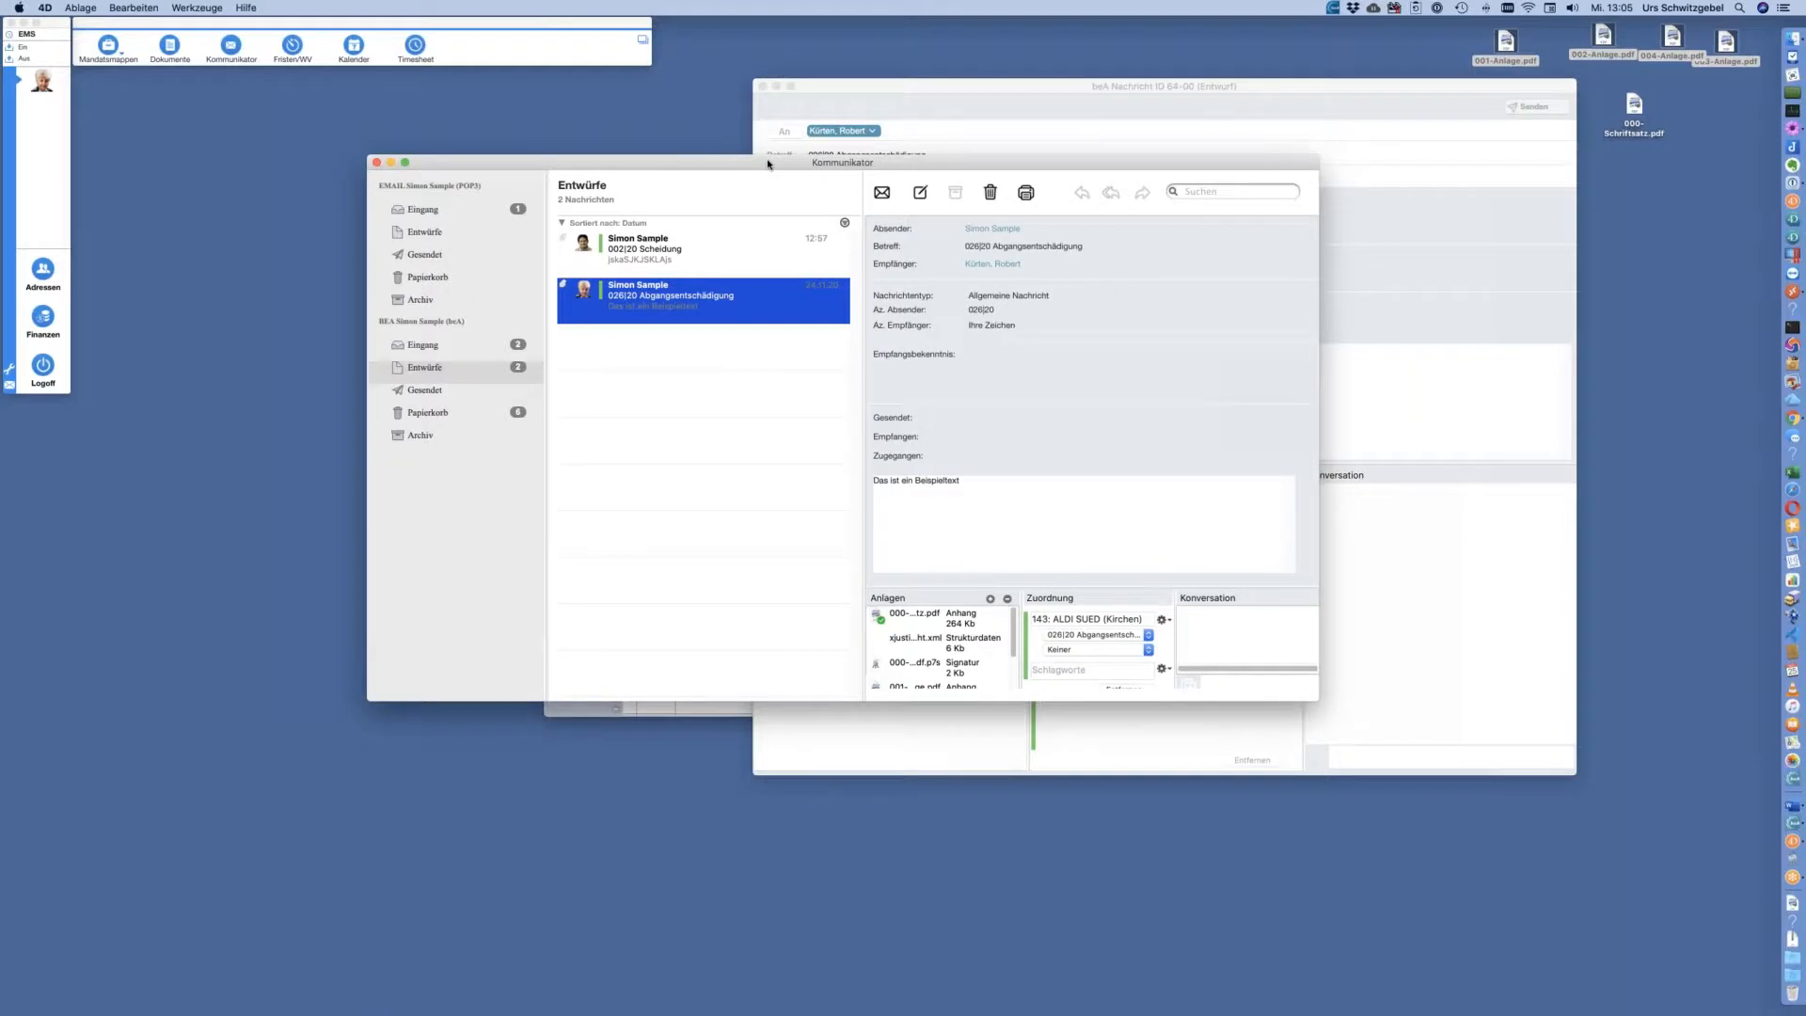
left_click(755, 393)
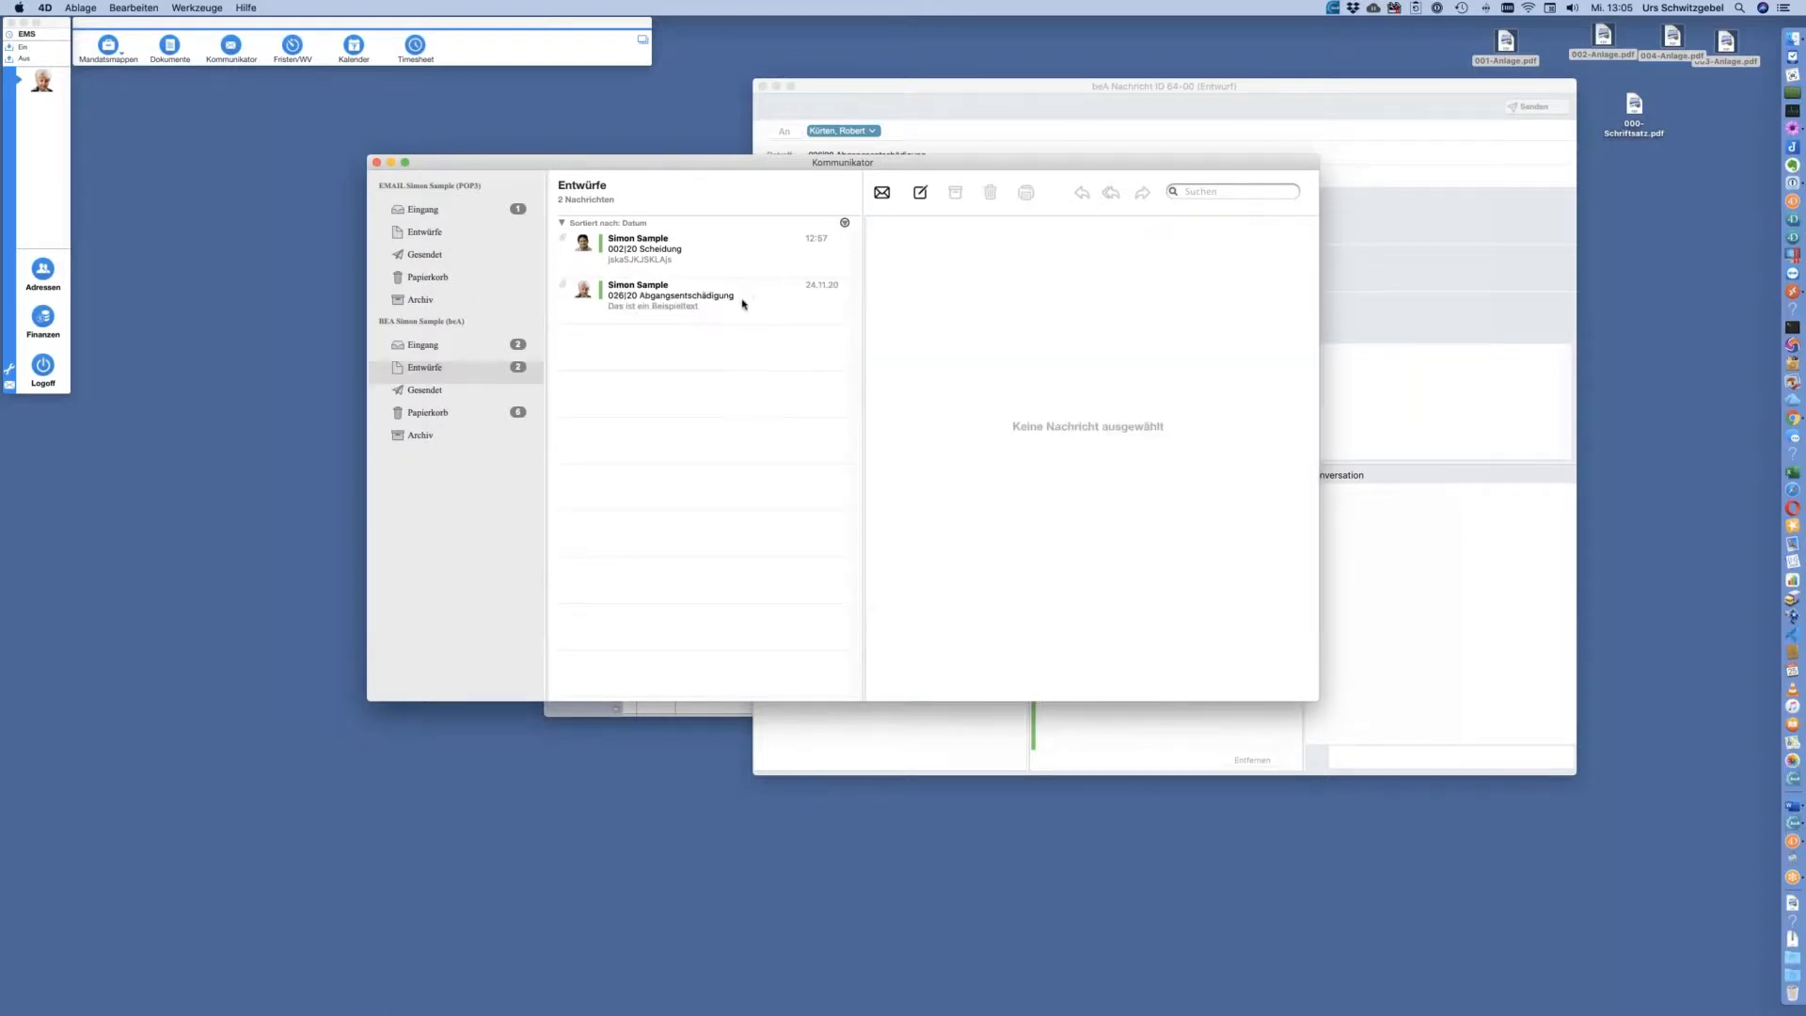
left_click(743, 304)
left_click_drag(890, 165, 848, 161)
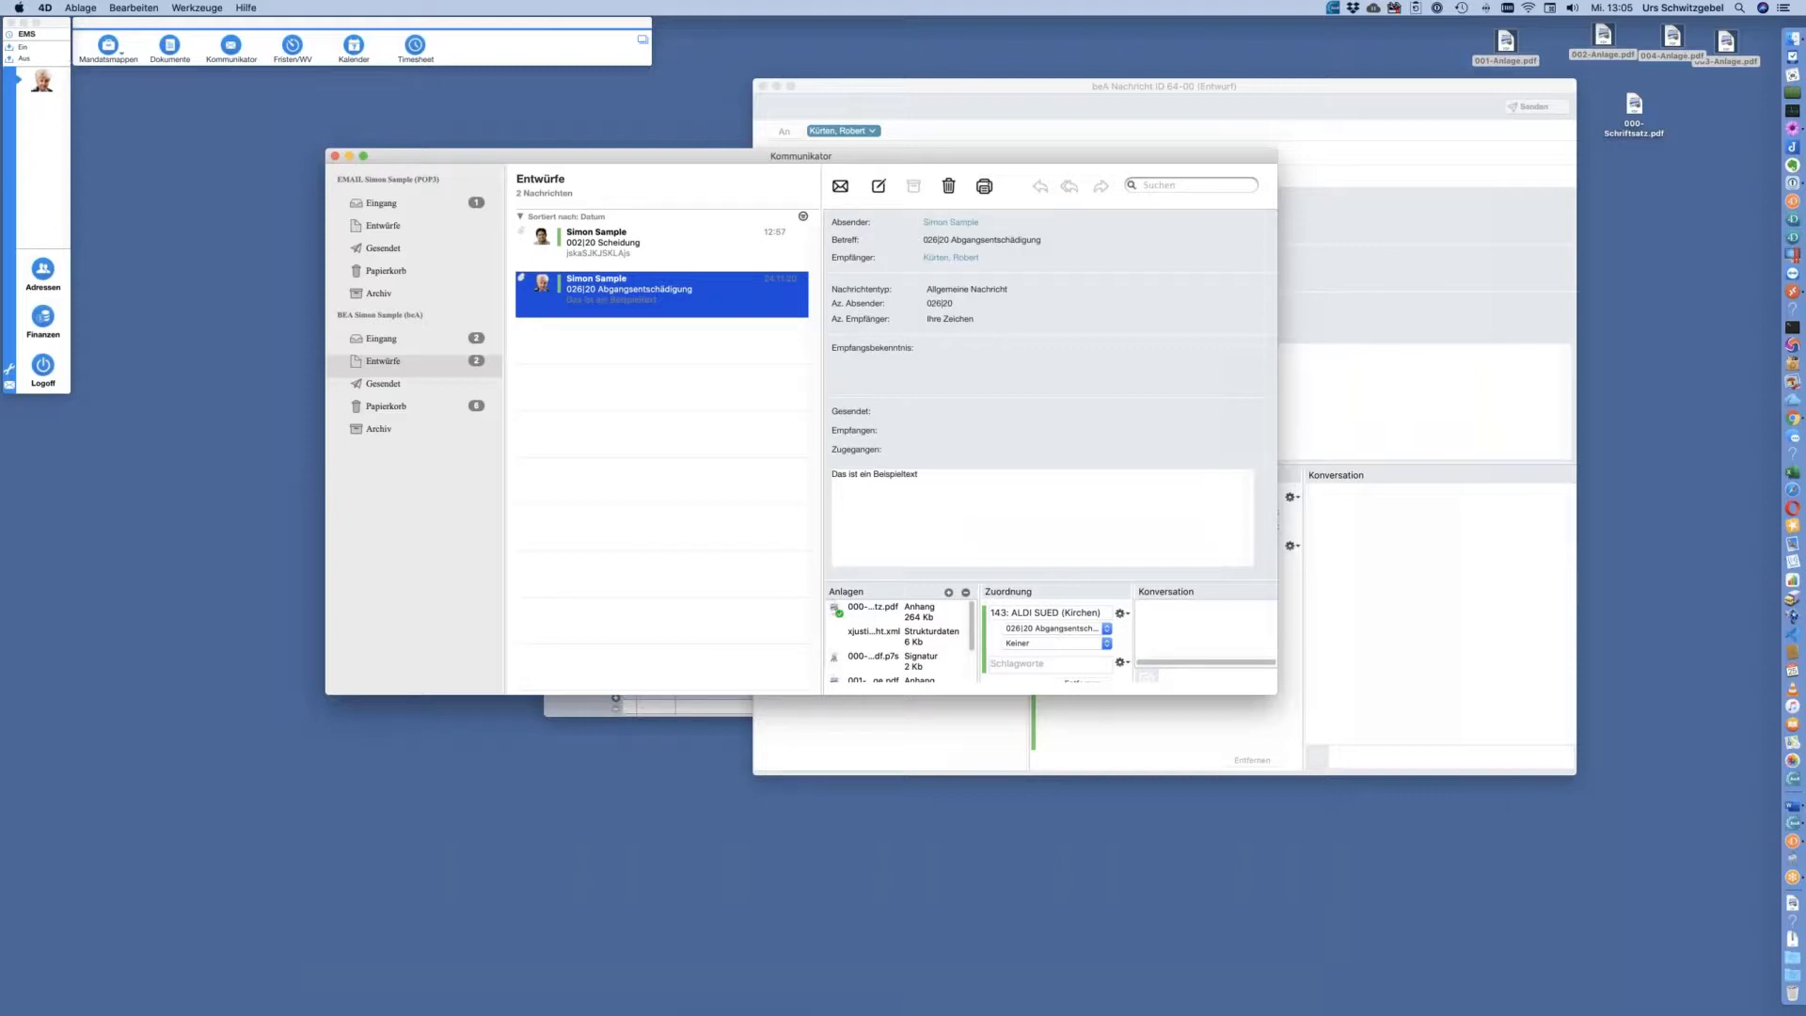
key("super+Tab")
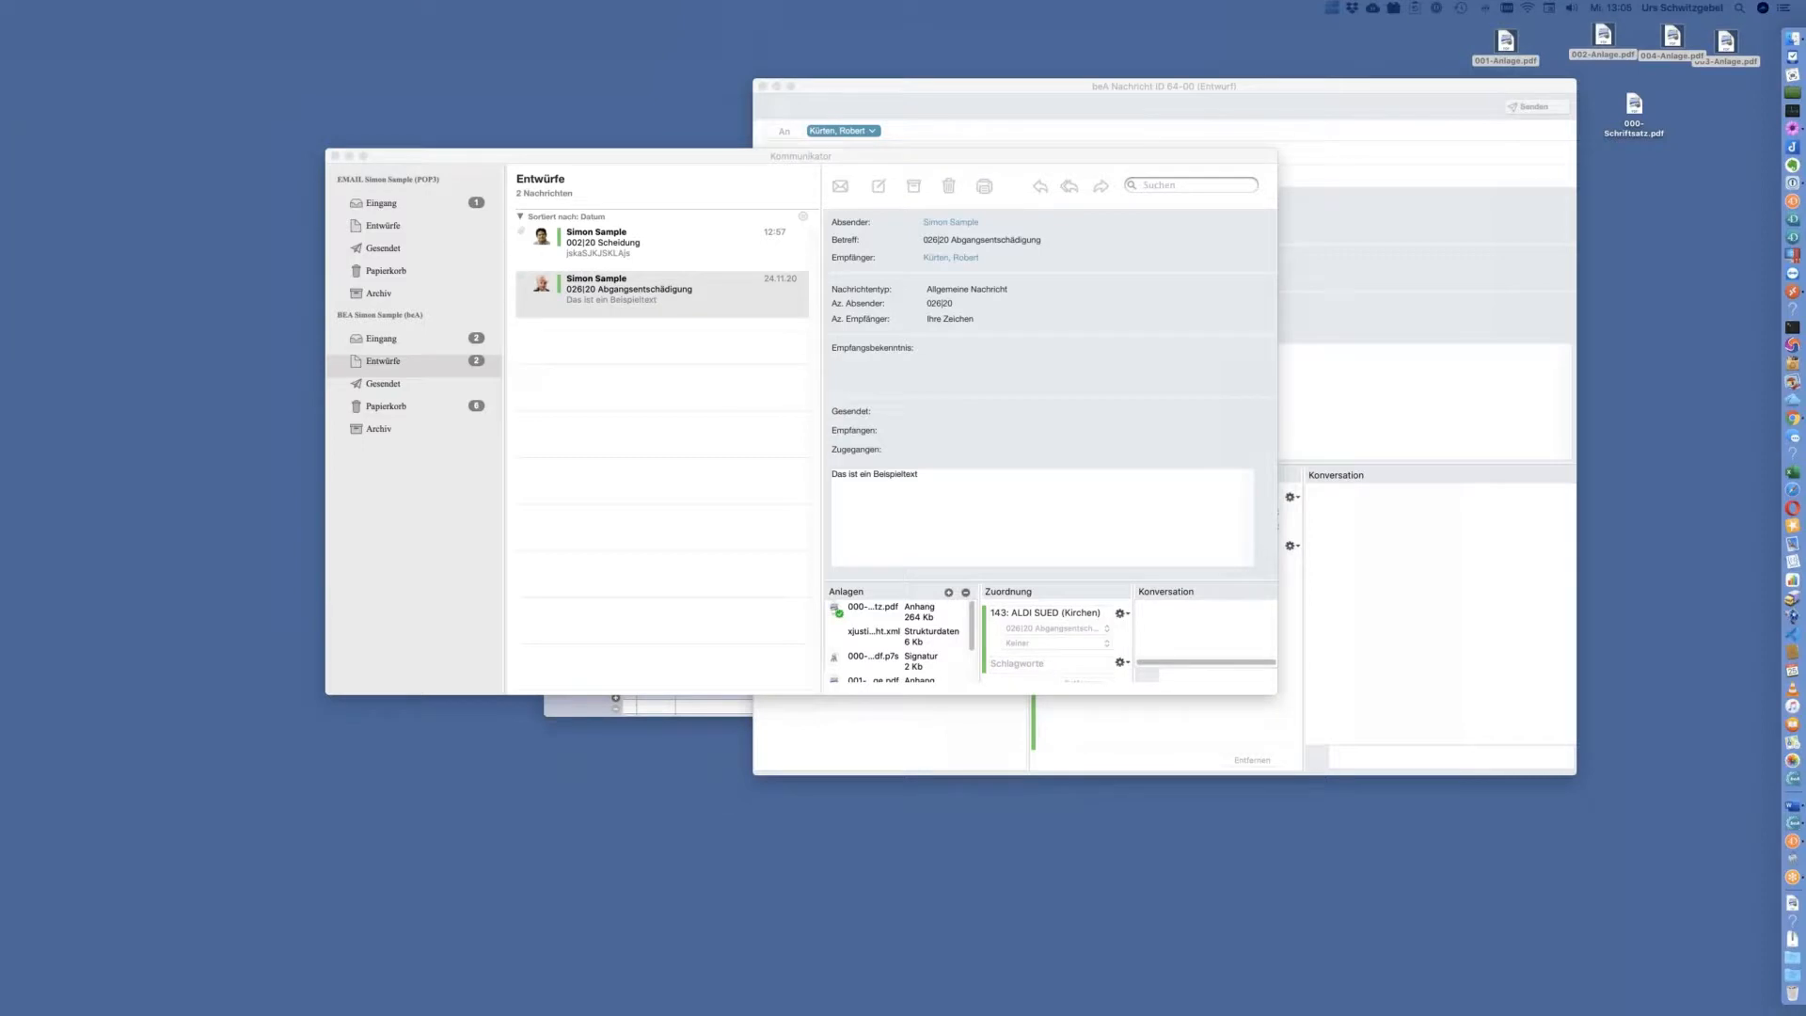